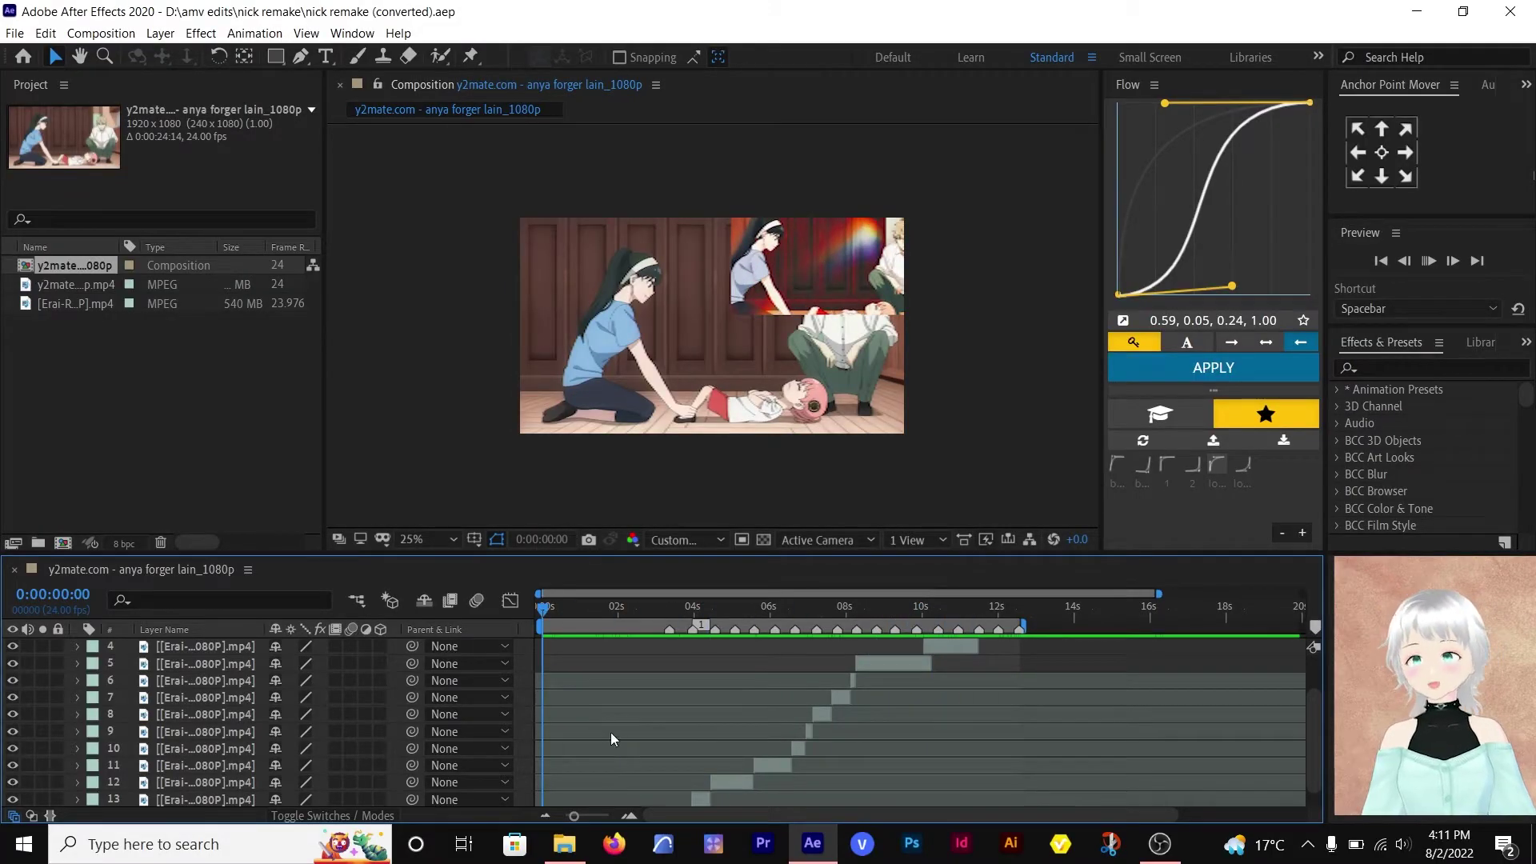
# - Keyframe the Scale of null layer 18 at 150% on frame 0:00:00:00 and 100% at about 2.6 seconds
pyautogui.press('space')
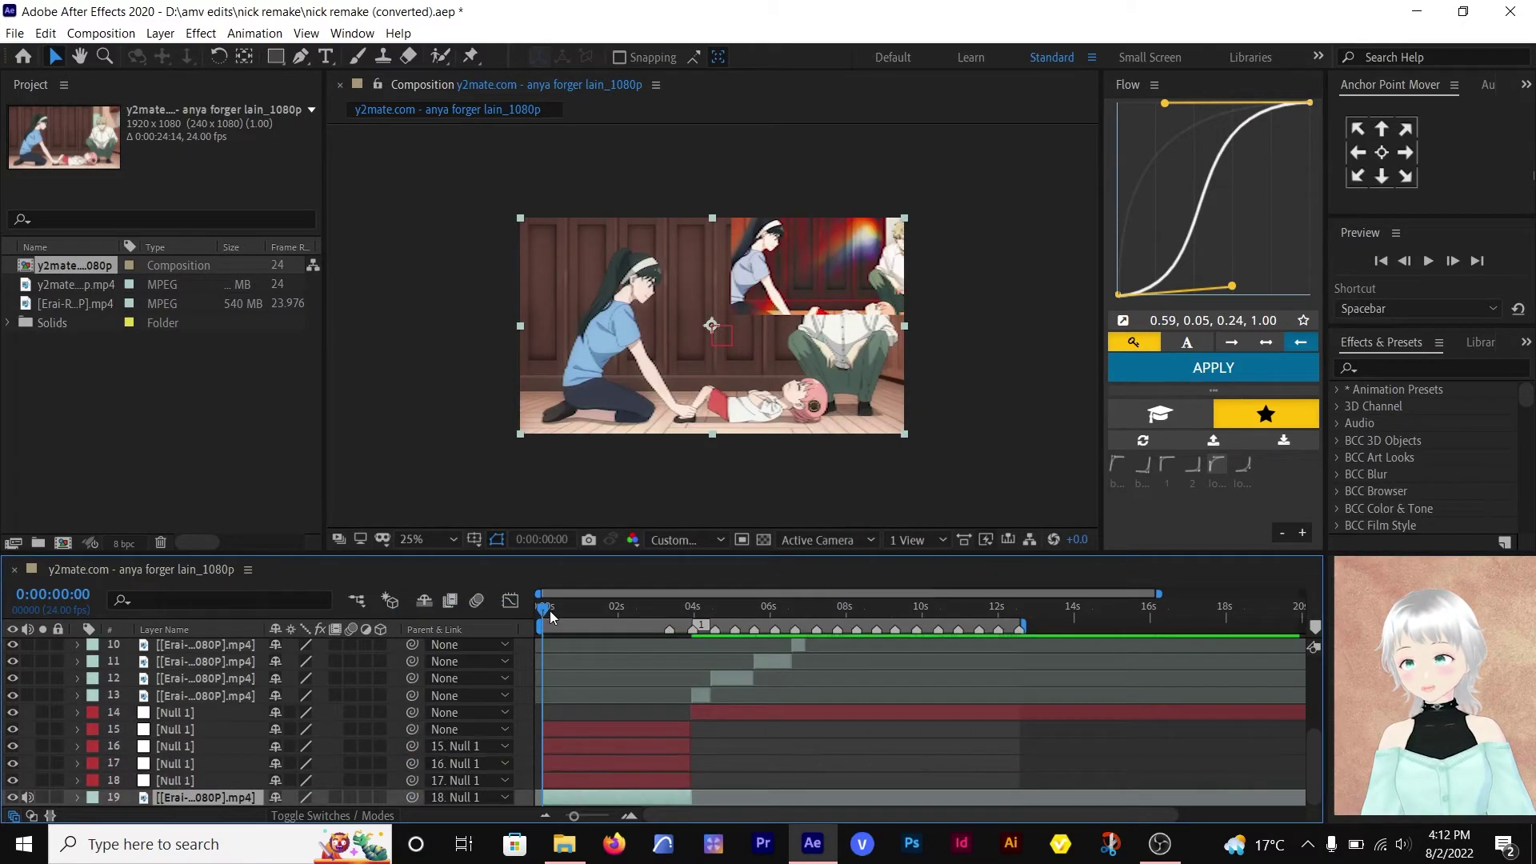
pyautogui.press('Delete')
pyautogui.click(558, 782)
pyautogui.press('s')
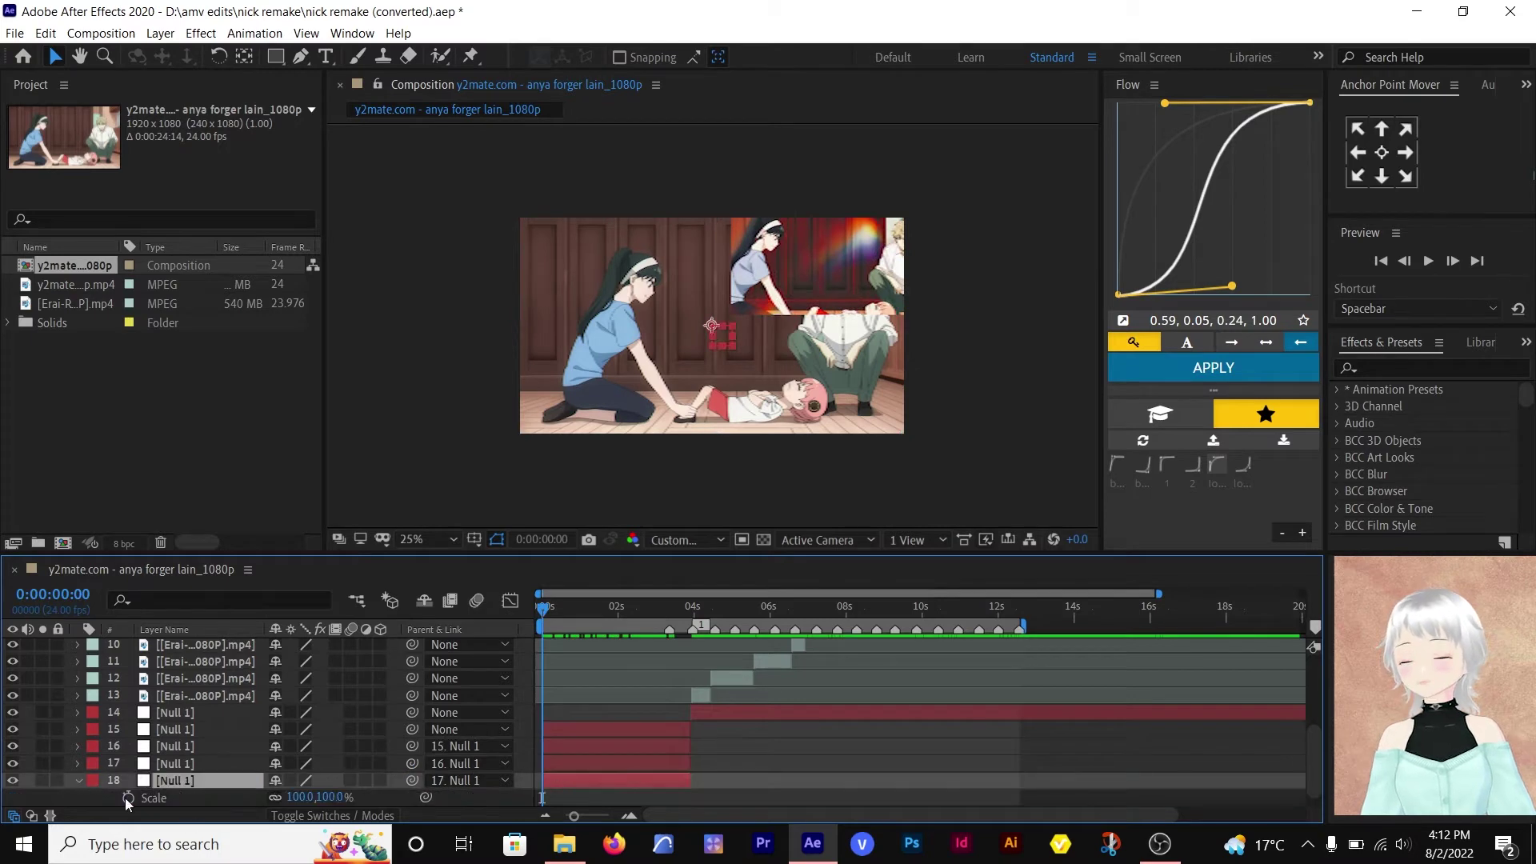
pyautogui.scroll(-1, 644, 701)
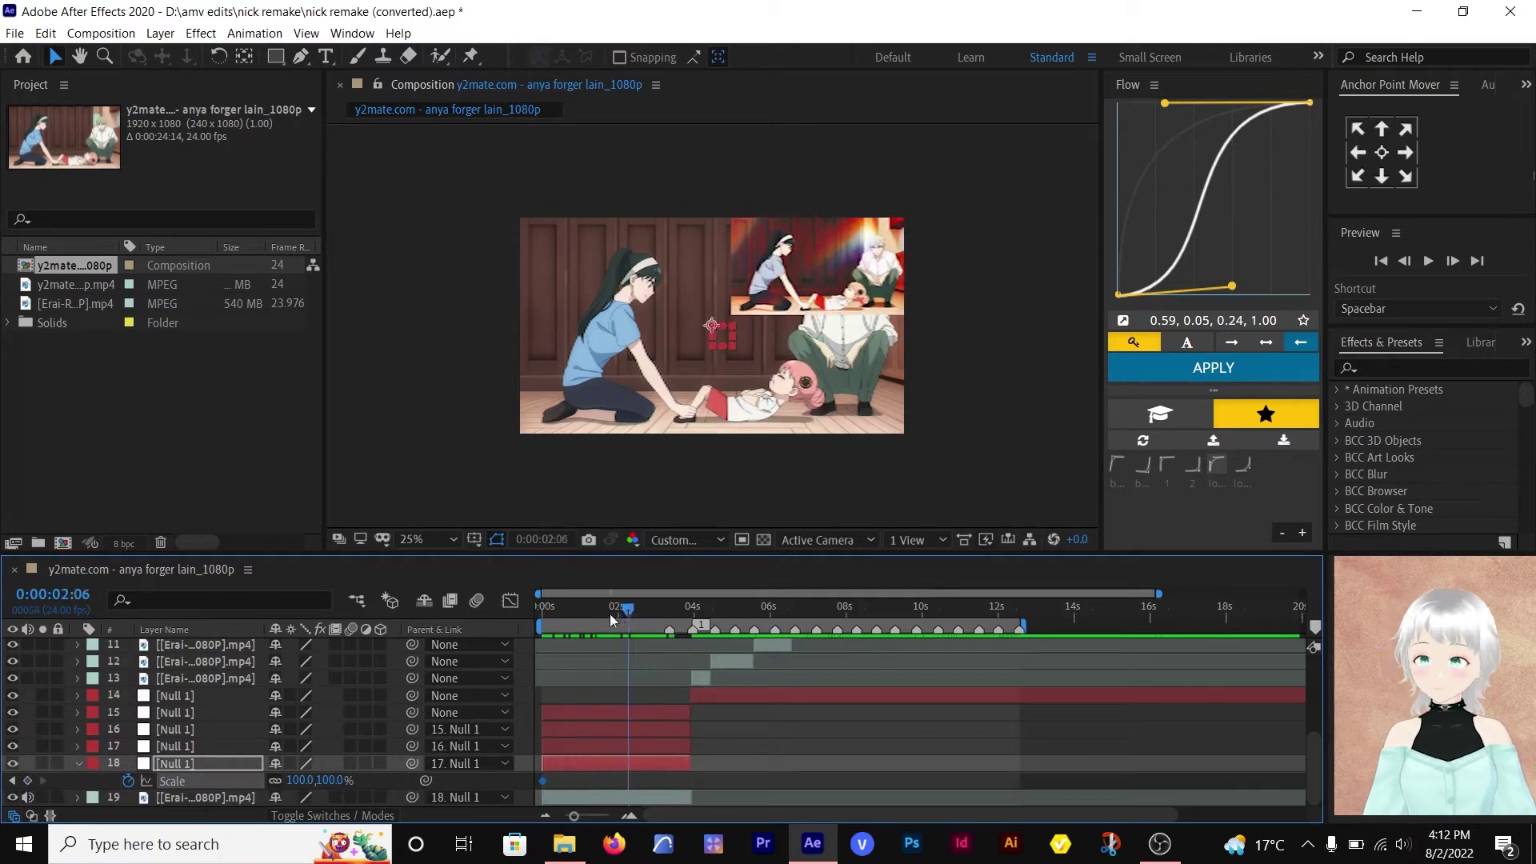
pyautogui.click(12, 782)
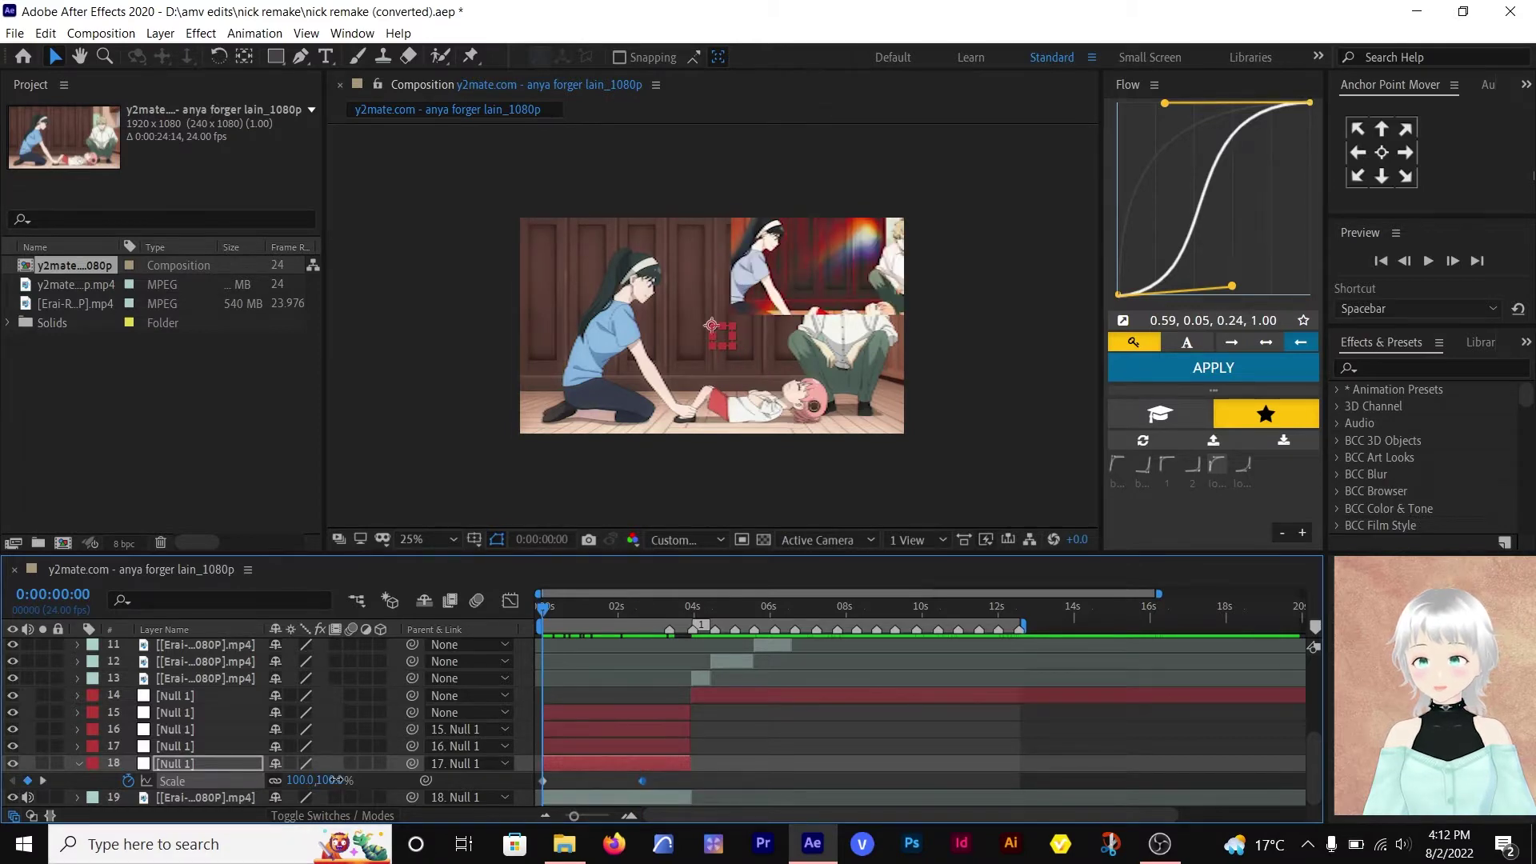
pyautogui.moveTo(336, 781); pyautogui.dragTo(396, 780)
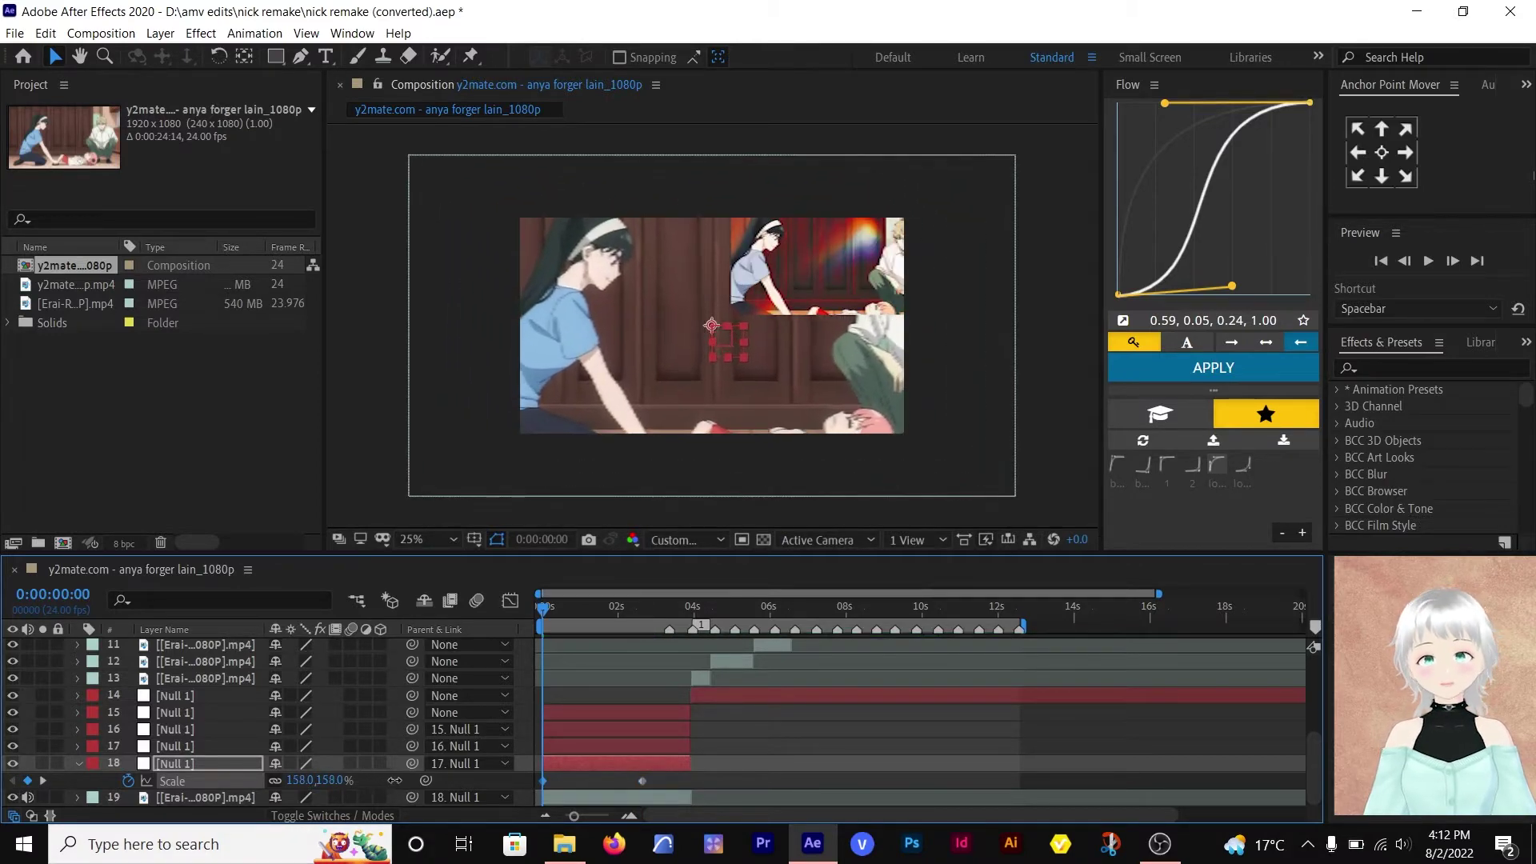
pyautogui.write('15')
pyautogui.write('0')
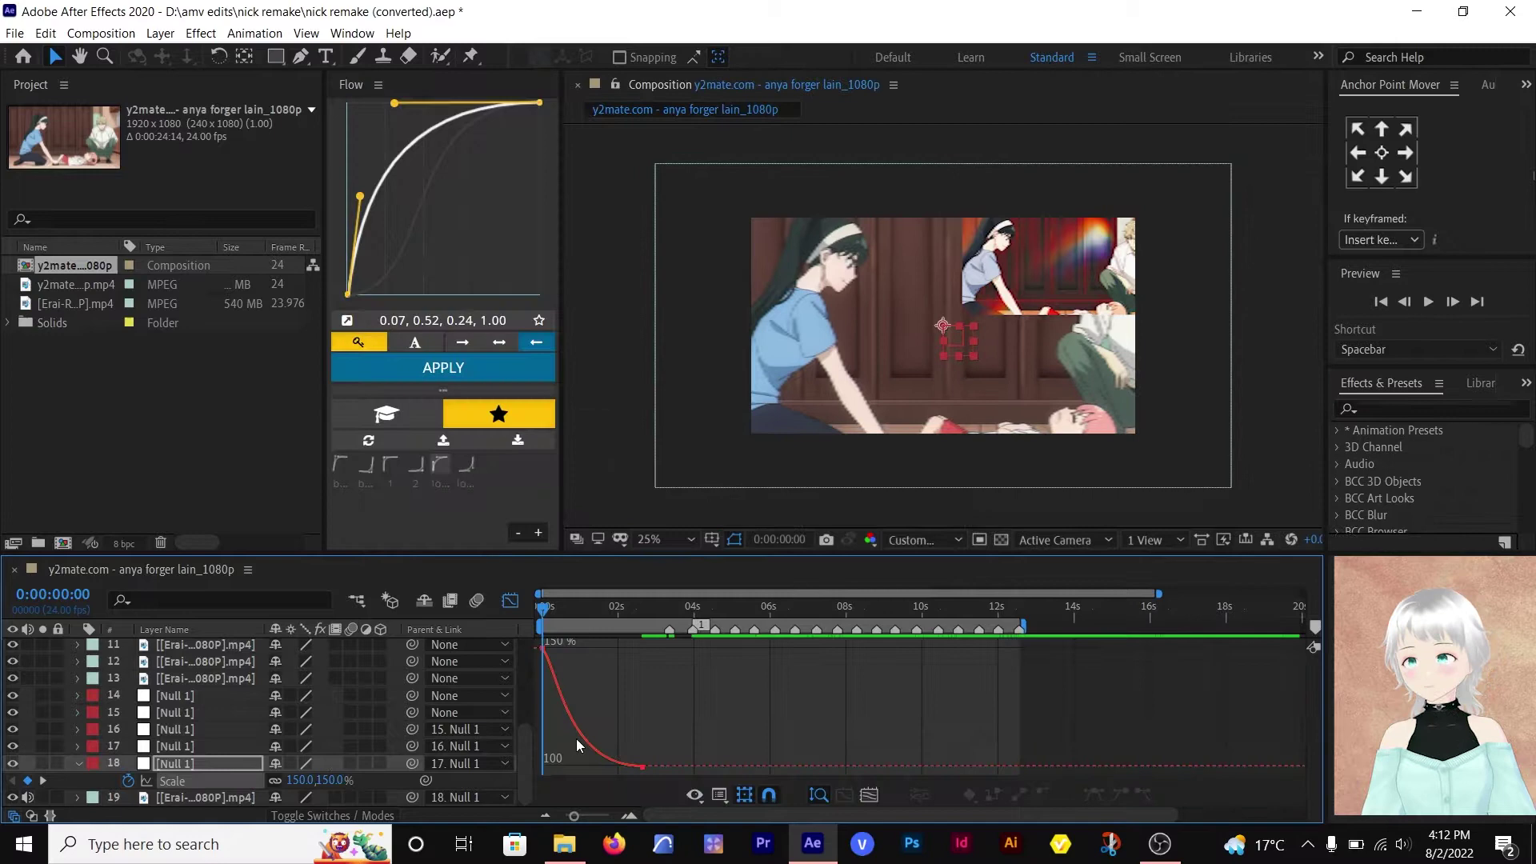
# - Ease the two Scale keyframes of null layer 18 into a curve with a fast start and slow finish, then preview it
pyautogui.click(576, 741)
pyautogui.press('F9')
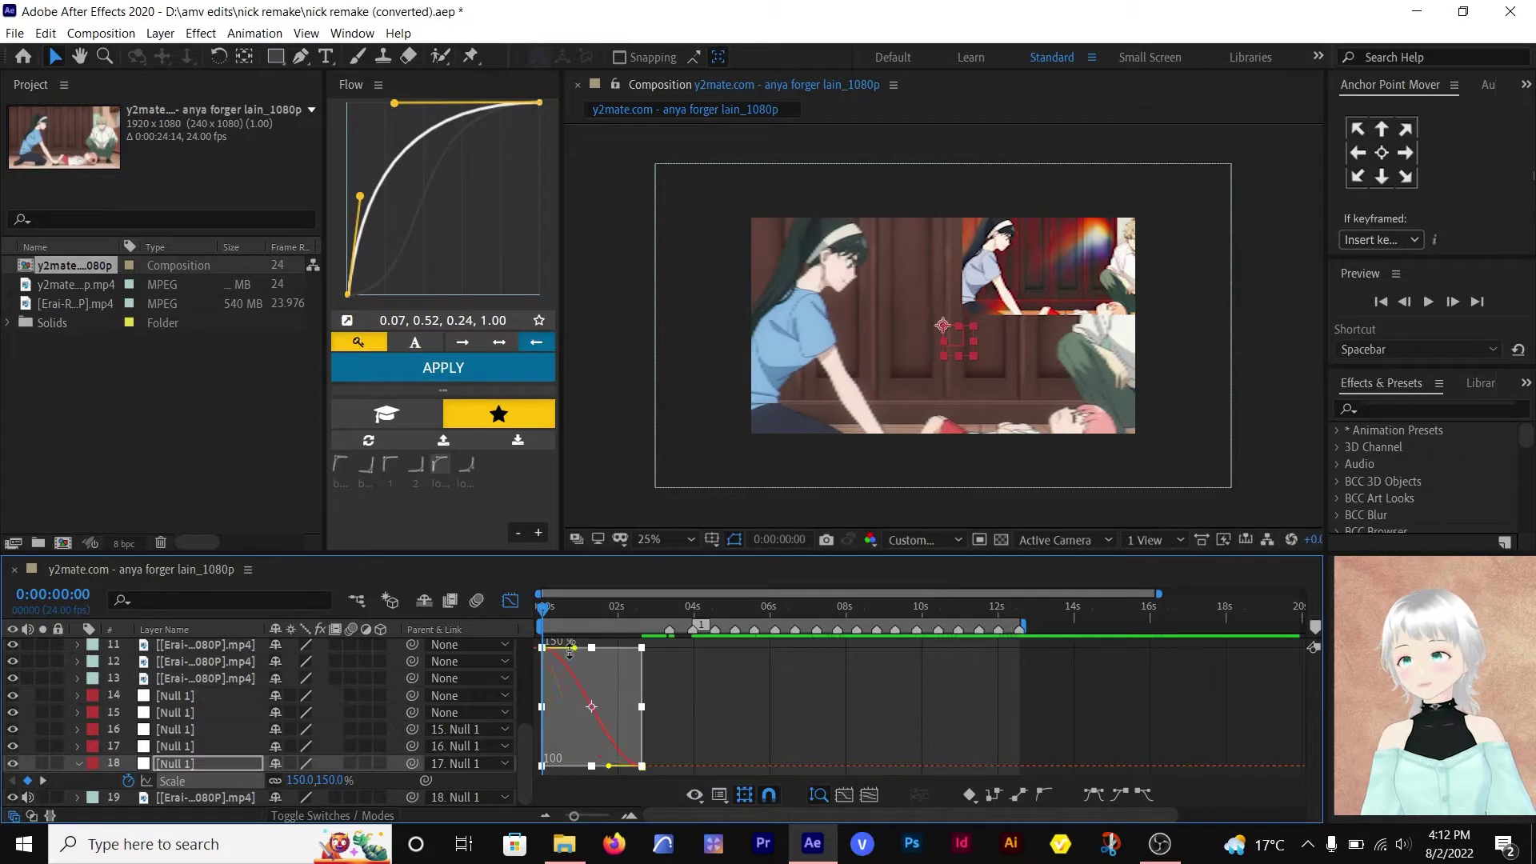
pyautogui.press('space')
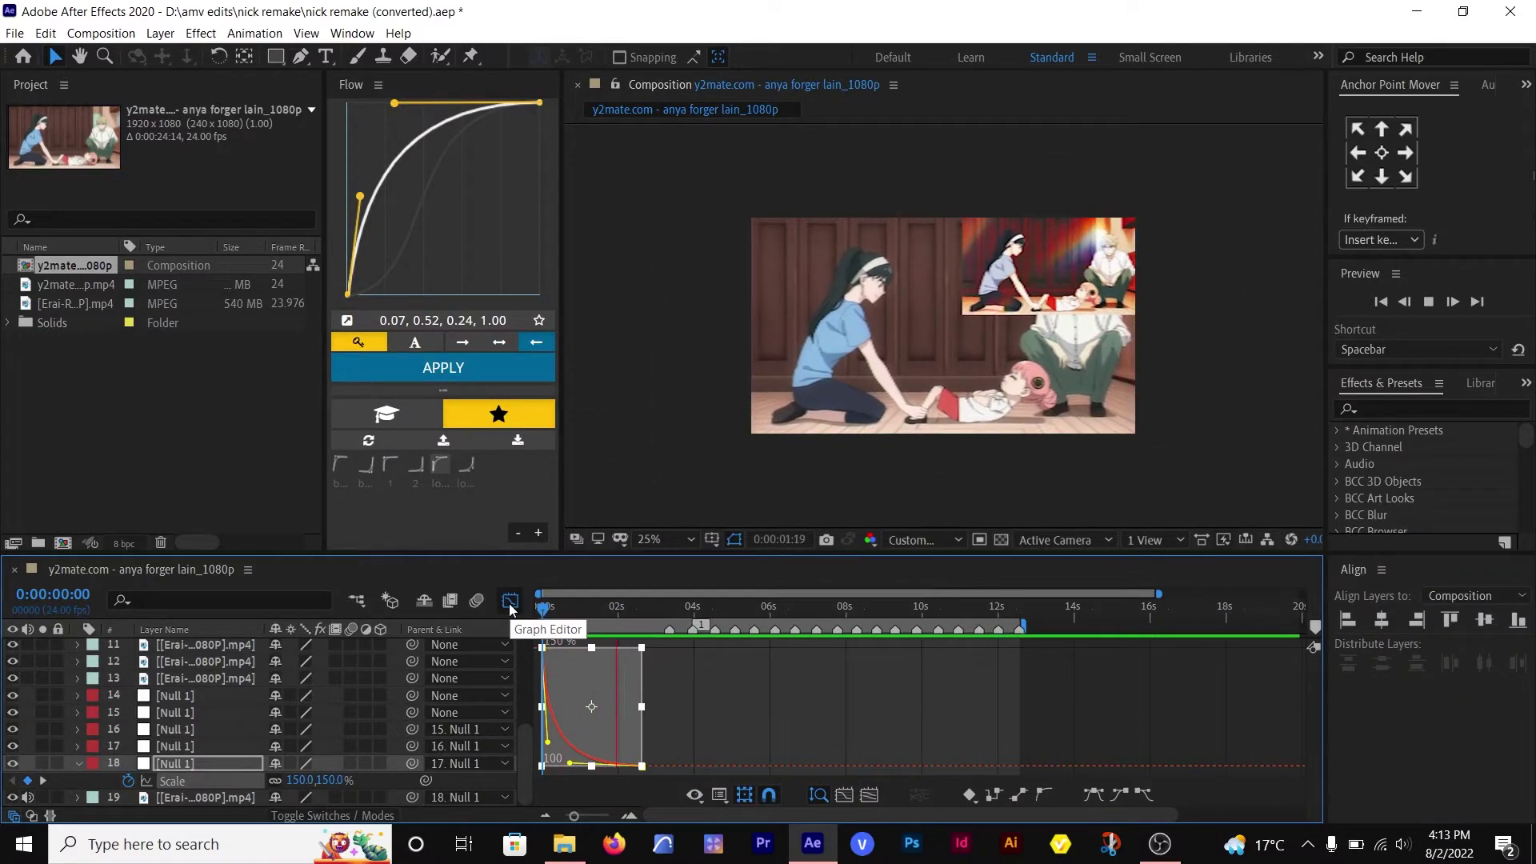
pyautogui.click(509, 602)
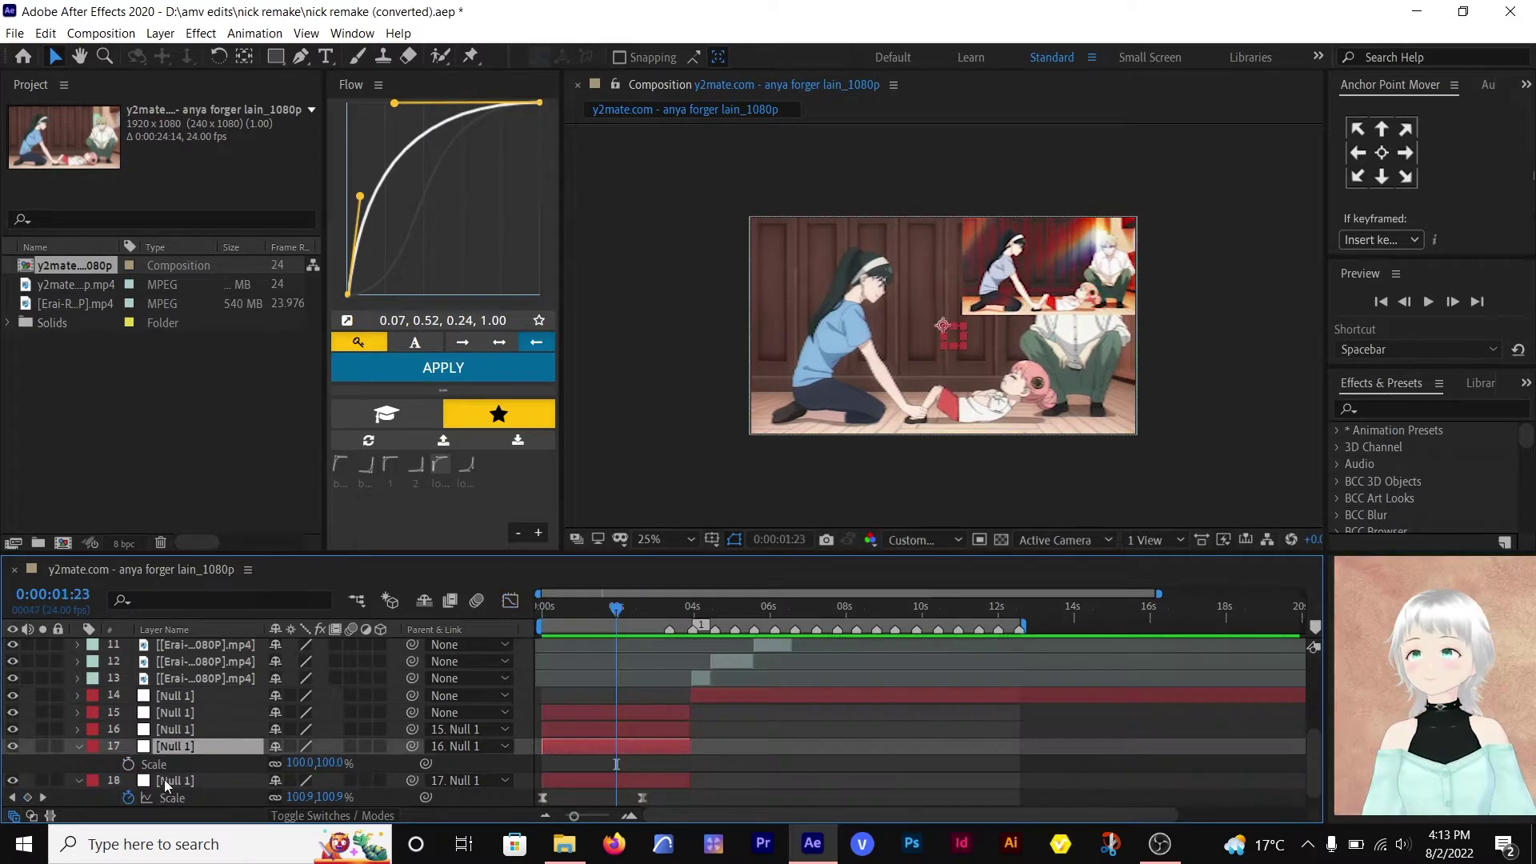
# - Add Scale keyframes to null layer 17 at 0:00:01:23 and 0:00:03:21, plus a Position keyframe at 0:00:01:23
pyautogui.moveTo(641, 605); pyautogui.dragTo(690, 624)
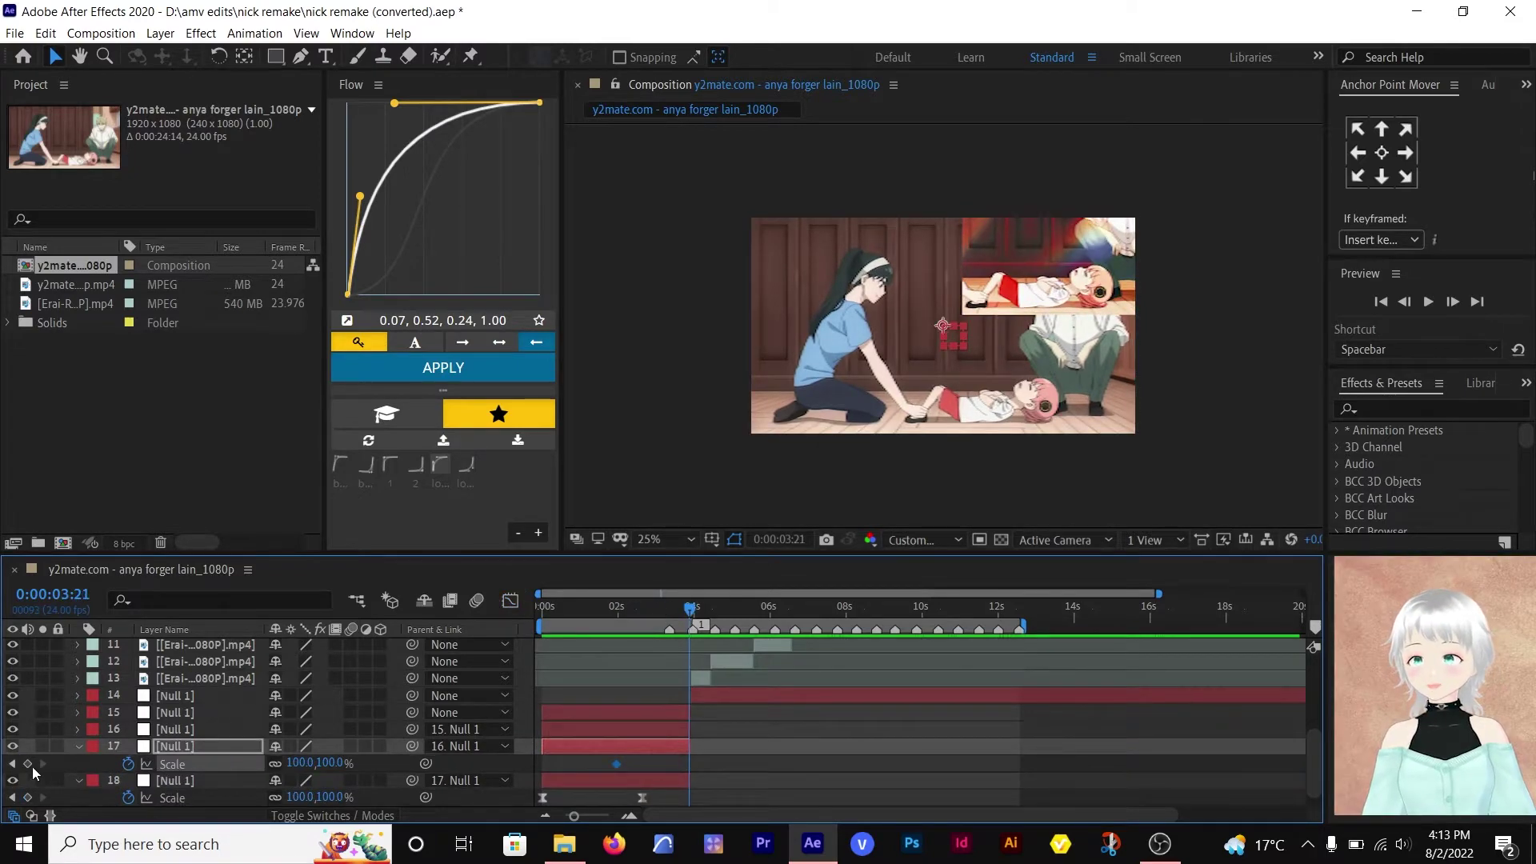
pyautogui.click(27, 764)
pyautogui.hotkey('alt', 'shift', 'p')
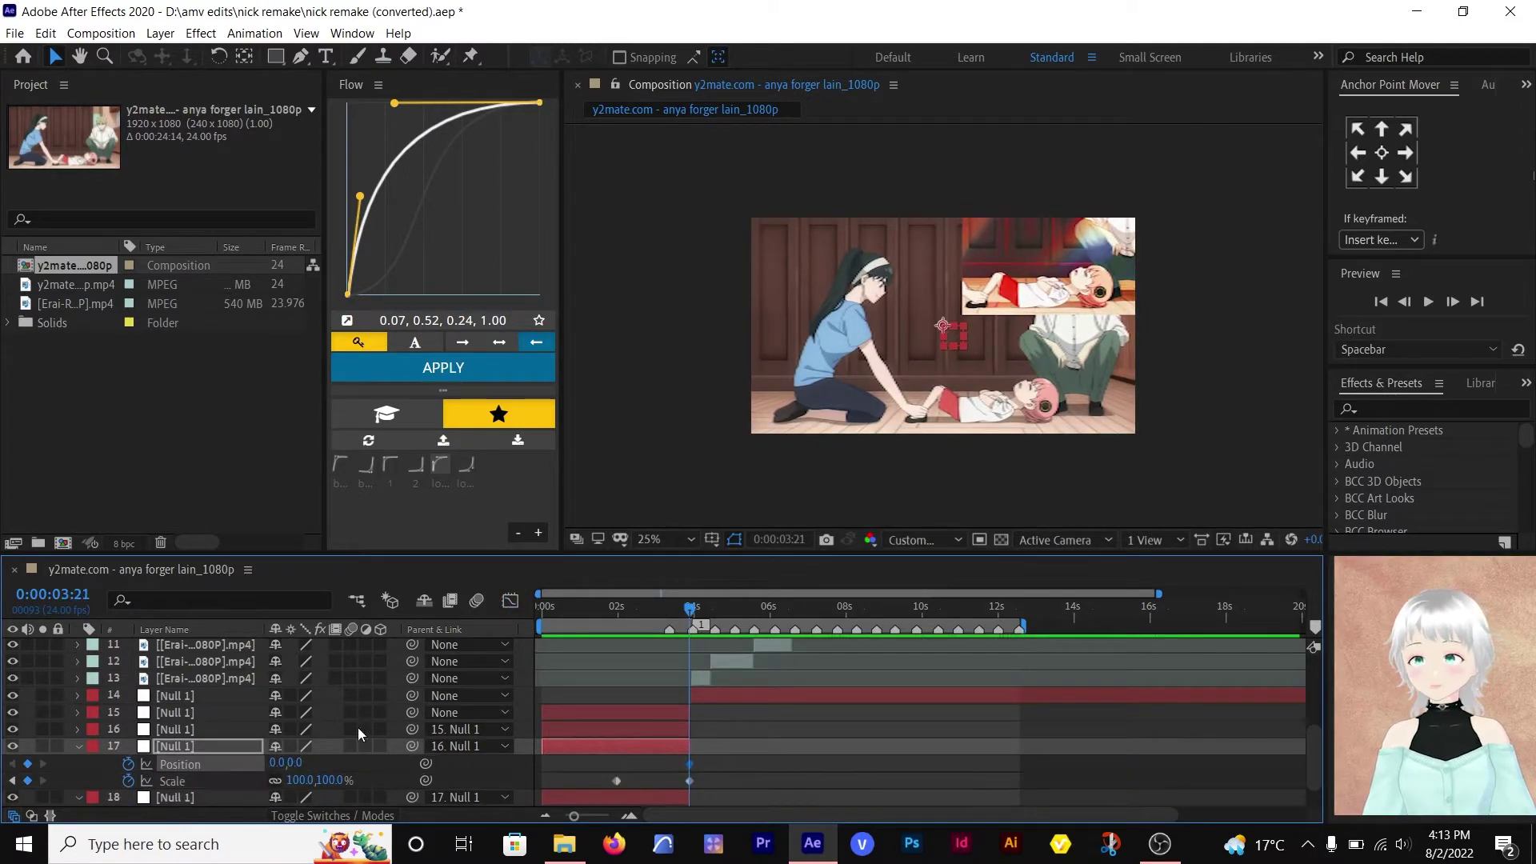
pyautogui.moveTo(690, 765); pyautogui.dragTo(616, 764)
# - At 0:00:03:21, set null layer 17's Scale to 200% and its Position to -324, -464
pyautogui.click(340, 780)
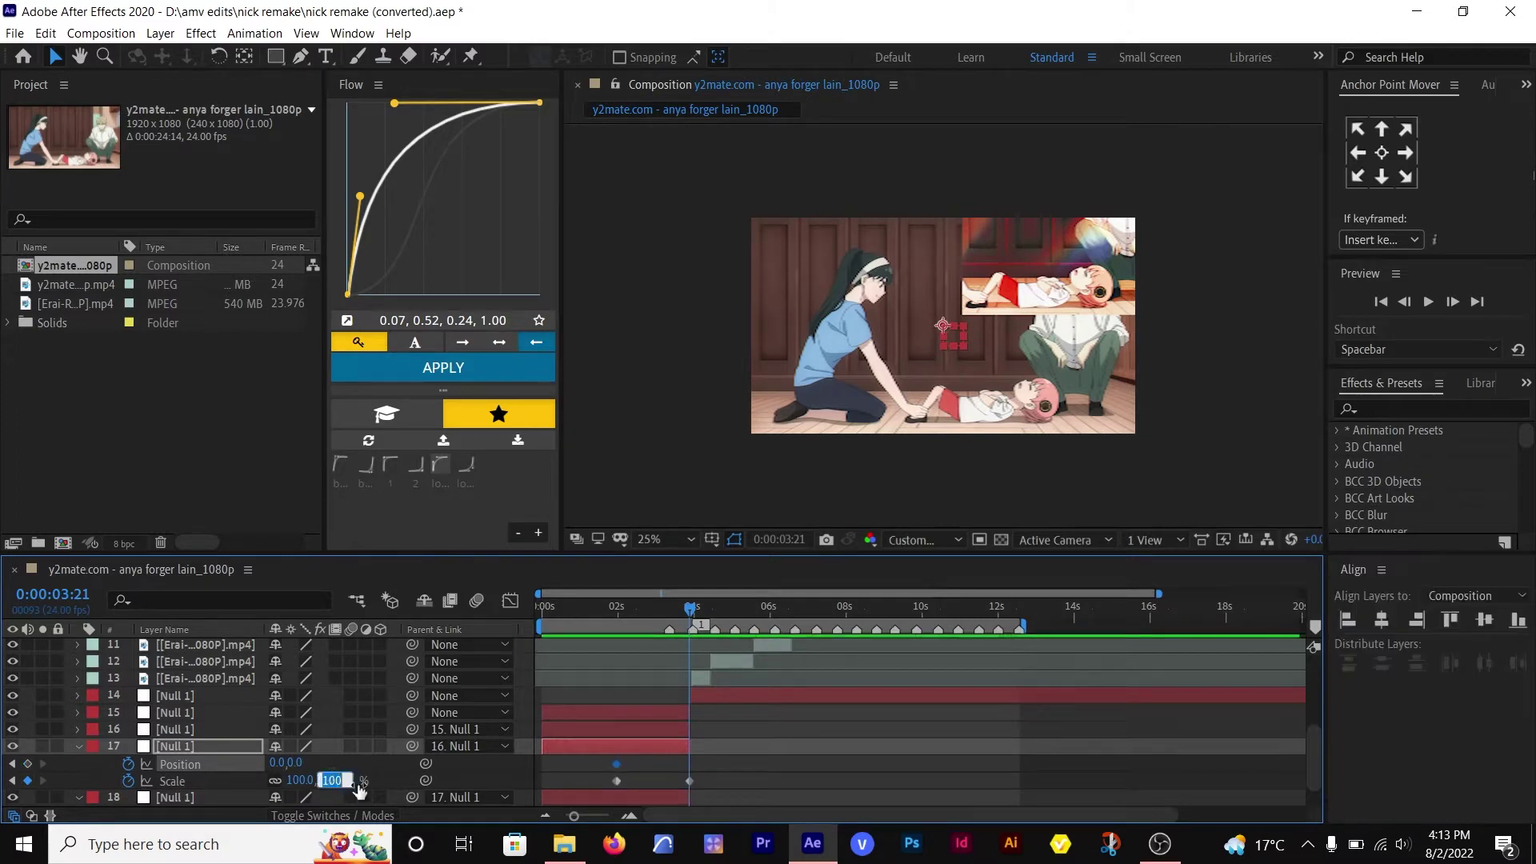
pyautogui.write('150')
pyautogui.press('Return')
pyautogui.moveTo(296, 762); pyautogui.dragTo(21, 723)
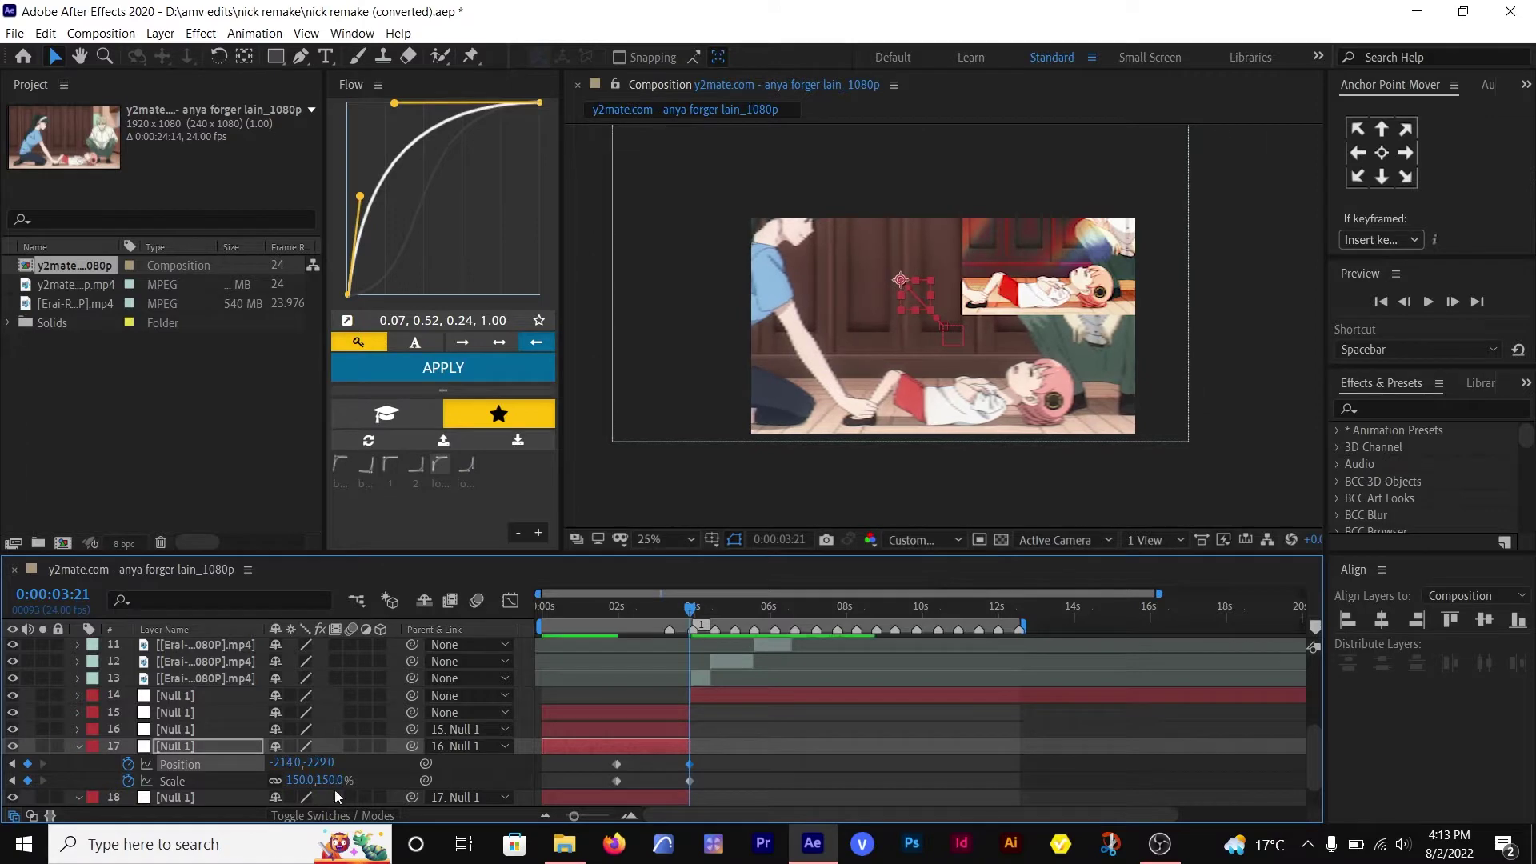
pyautogui.write('200')
pyautogui.press('Return')
pyautogui.moveTo(320, 764); pyautogui.dragTo(165, 713)
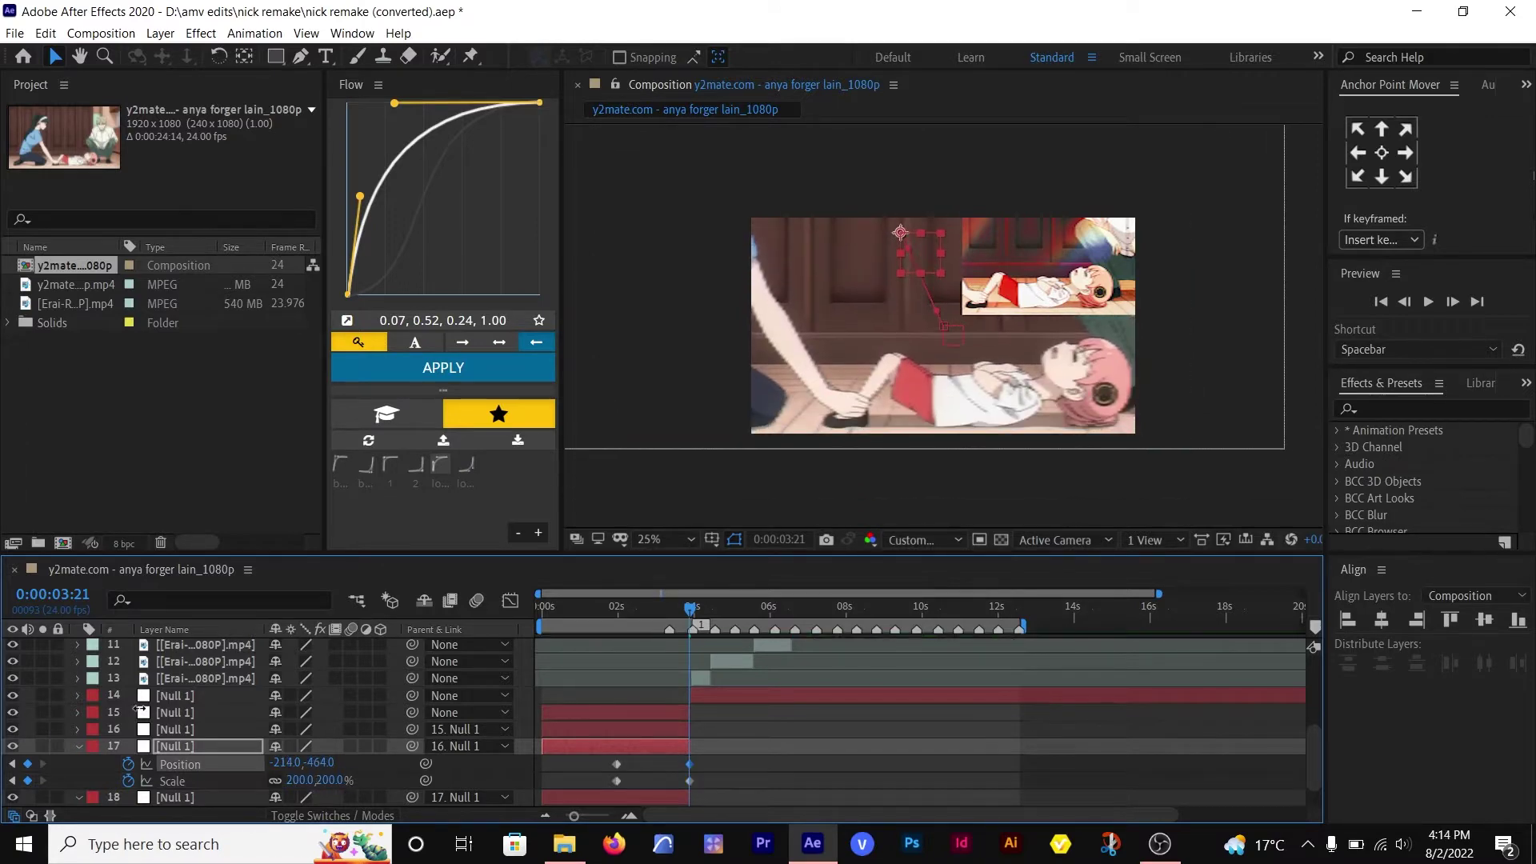
pyautogui.moveTo(296, 764); pyautogui.dragTo(172, 748)
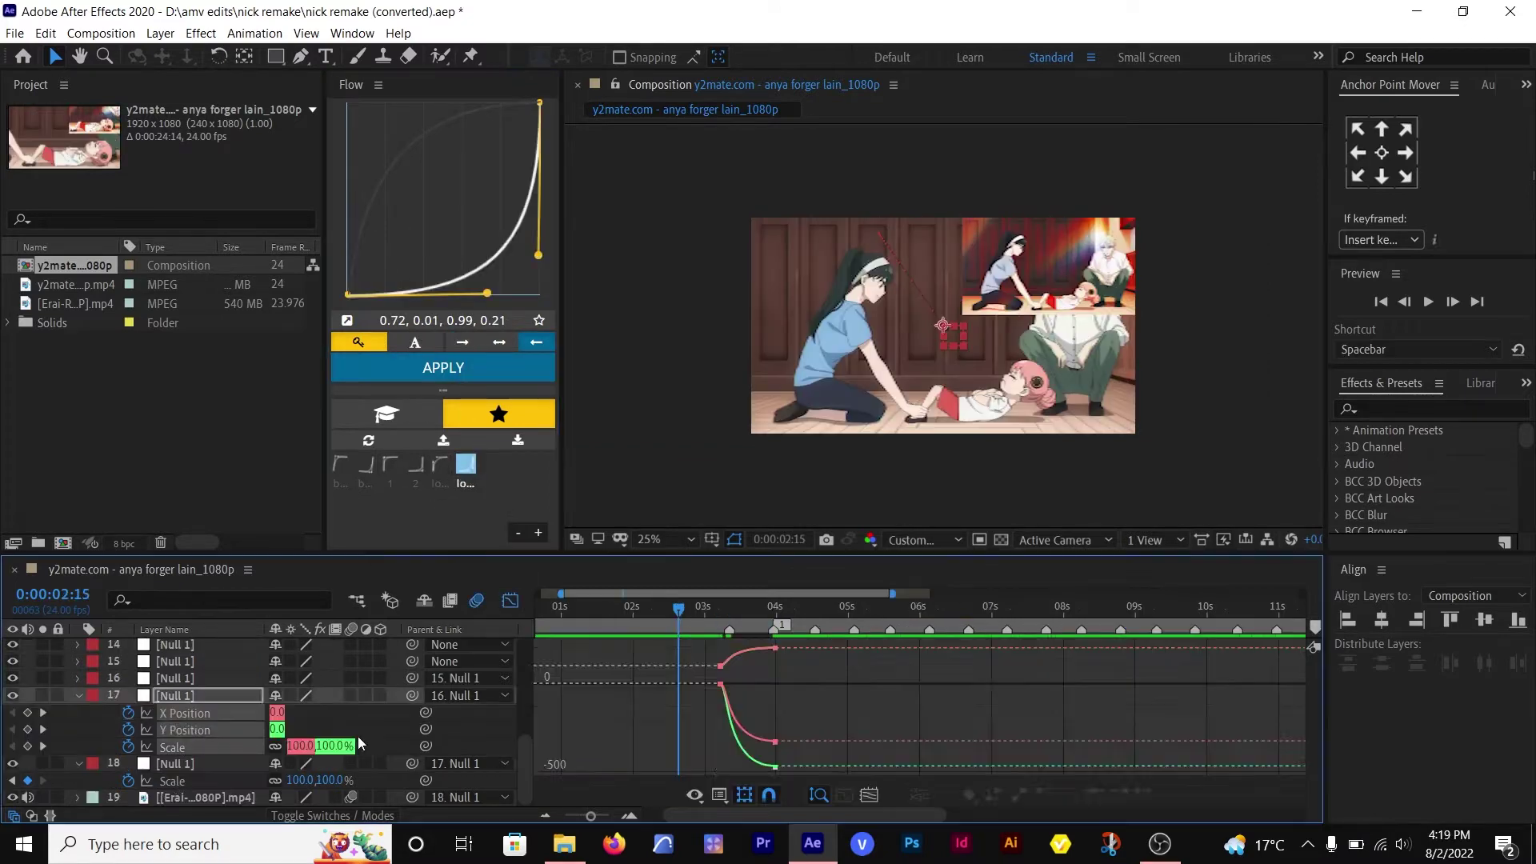
# - Shape the Scale, Y Position and X Position curves of null layer 17 so they move fast at first and ease out
pyautogui.moveTo(688, 775); pyautogui.dragTo(721, 643)
pyautogui.moveTo(704, 615)
pyautogui.mouseDown()
pyautogui.moveTo(670, 616)
pyautogui.moveTo(716, 614)
pyautogui.mouseUp()
pyautogui.moveTo(722, 648); pyautogui.dragTo(718, 650)
pyautogui.click(185, 730)
pyautogui.moveTo(684, 773); pyautogui.dragTo(820, 643)
pyautogui.click(185, 713)
pyautogui.moveTo(706, 765); pyautogui.dragTo(719, 761)
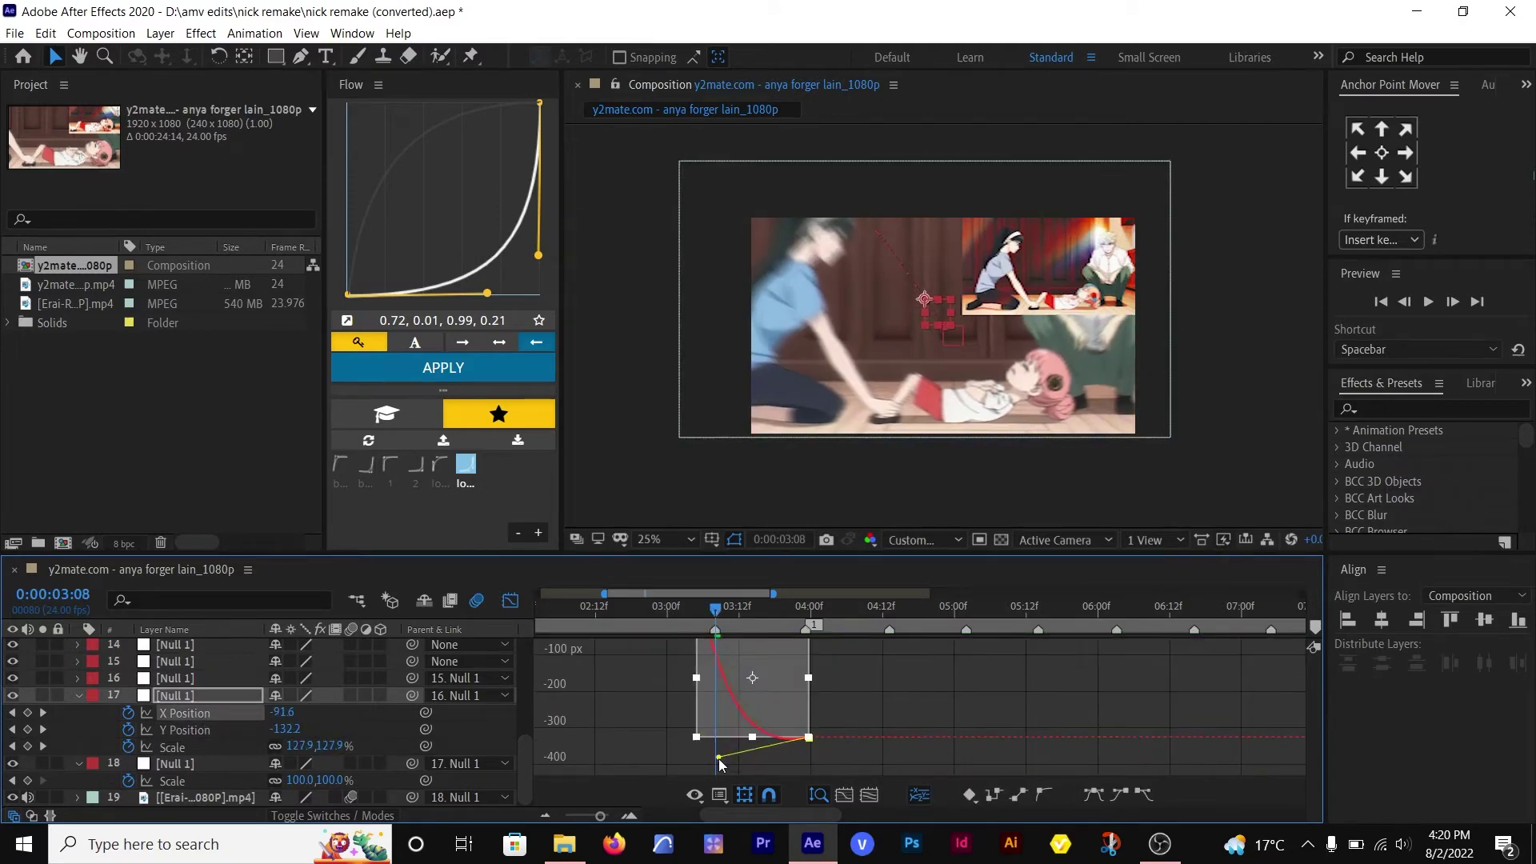
# - Move the second Scale keyframe of null layer 18 to about 3.5 seconds
pyautogui.moveTo(716, 613); pyautogui.dragTo(823, 614)
pyautogui.click(510, 601)
pyautogui.scroll(-1, 686, 688)
pyautogui.hscroll(-1, 686, 688)
pyautogui.click(603, 613)
pyautogui.moveTo(731, 781); pyautogui.dragTo(794, 781)
# - Steepen the beginning of null layer 18's Scale curve and preview the zoom from the start of the composition
pyautogui.moveTo(591, 611); pyautogui.dragTo(717, 613)
pyautogui.click(511, 601)
pyautogui.moveTo(575, 761); pyautogui.dragTo(557, 762)
pyautogui.moveTo(716, 613); pyautogui.dragTo(538, 611)
pyautogui.click(510, 601)
pyautogui.press('space')
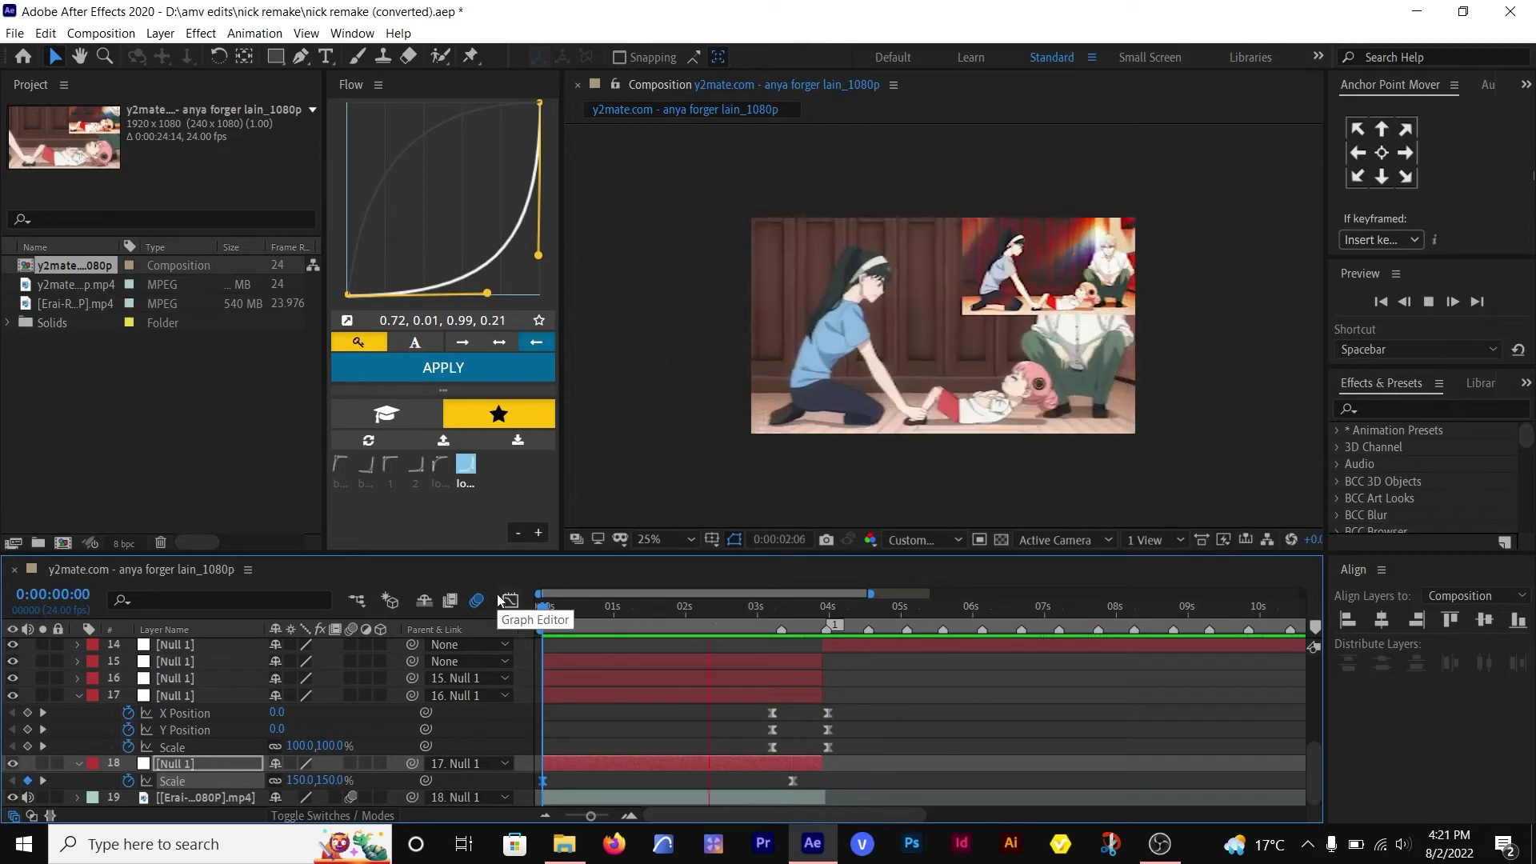
pyautogui.press('space')
# - Move the first X Position, Y Position and Scale keyframes of null layer 17 to about 0:00:03:08 and preview the transition
pyautogui.moveTo(724, 611); pyautogui.dragTo(792, 613)
pyautogui.moveTo(753, 705); pyautogui.dragTo(788, 755)
pyautogui.moveTo(772, 729); pyautogui.dragTo(779, 729)
pyautogui.moveTo(794, 613); pyautogui.dragTo(783, 615)
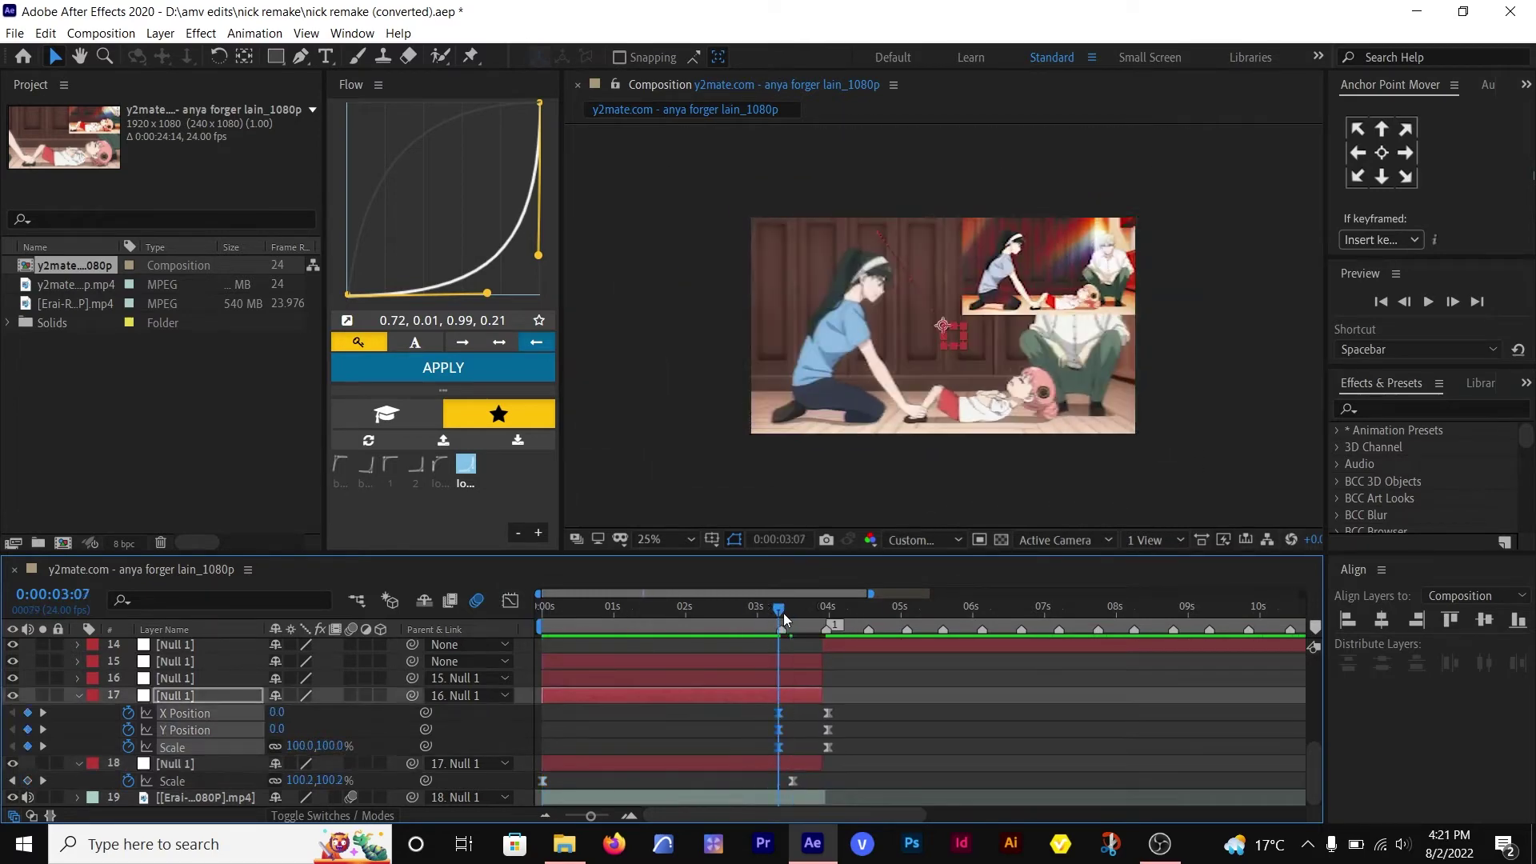
pyautogui.press('space')
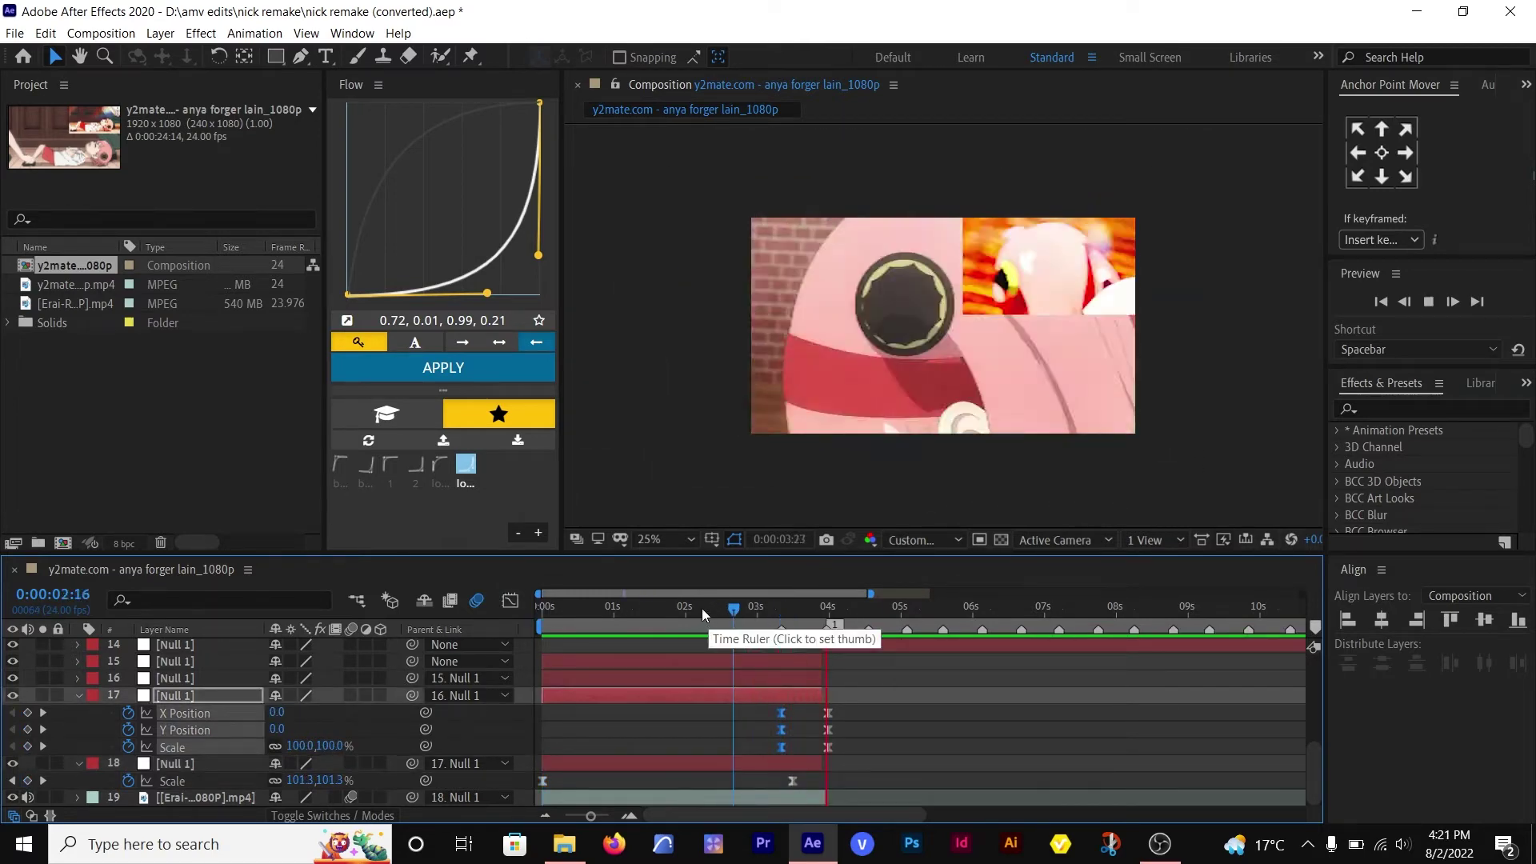
pyautogui.click(635, 612)
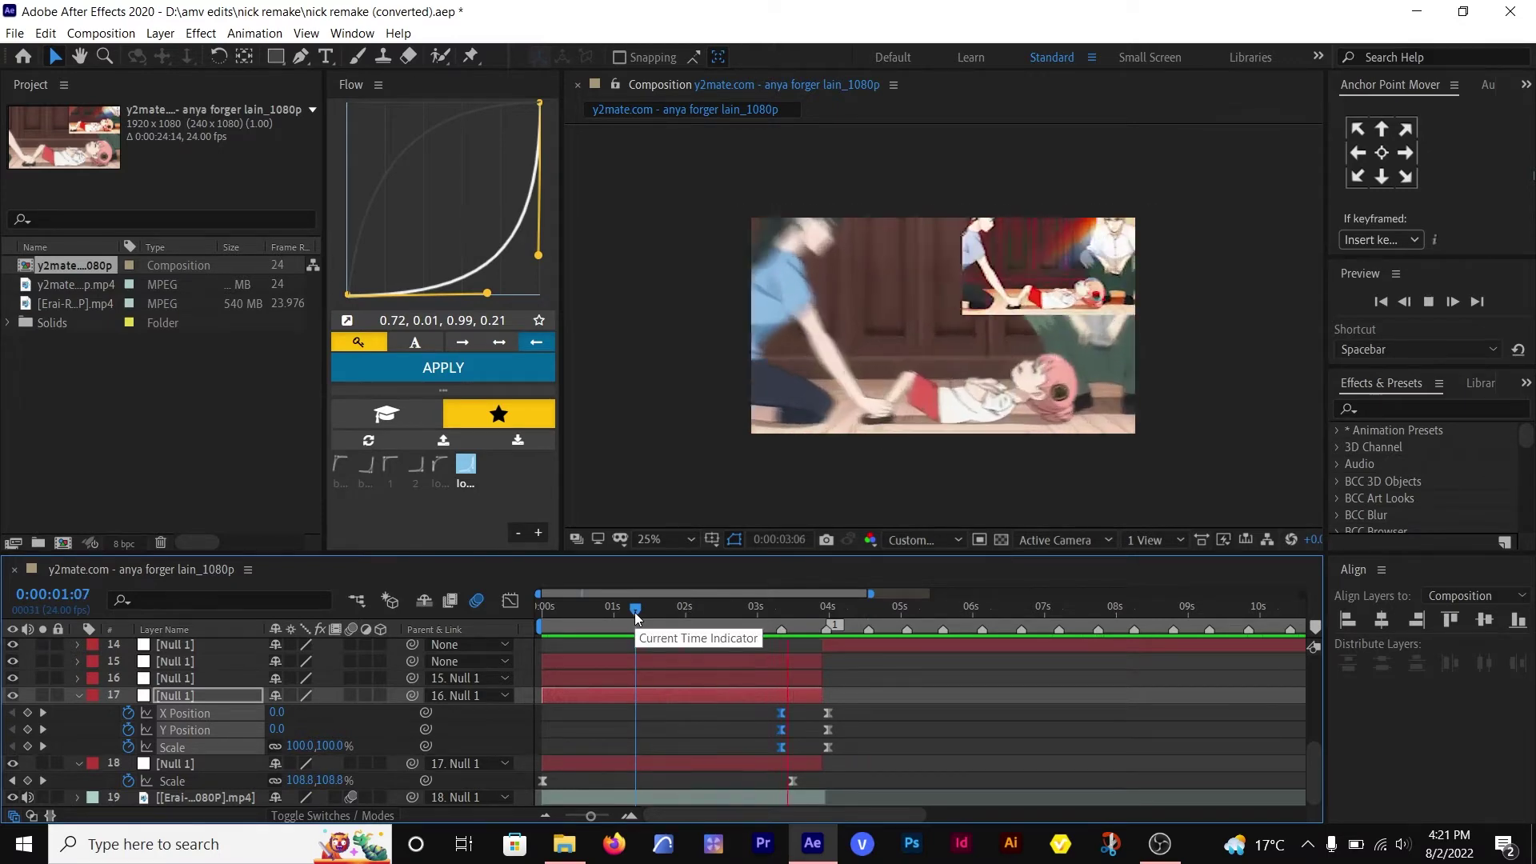
pyautogui.press('space')
# - Keyframe the Scale of null layer 16 at 100% on 0:00:02:11 and 93% on 0:00:03:19
pyautogui.click(779, 618)
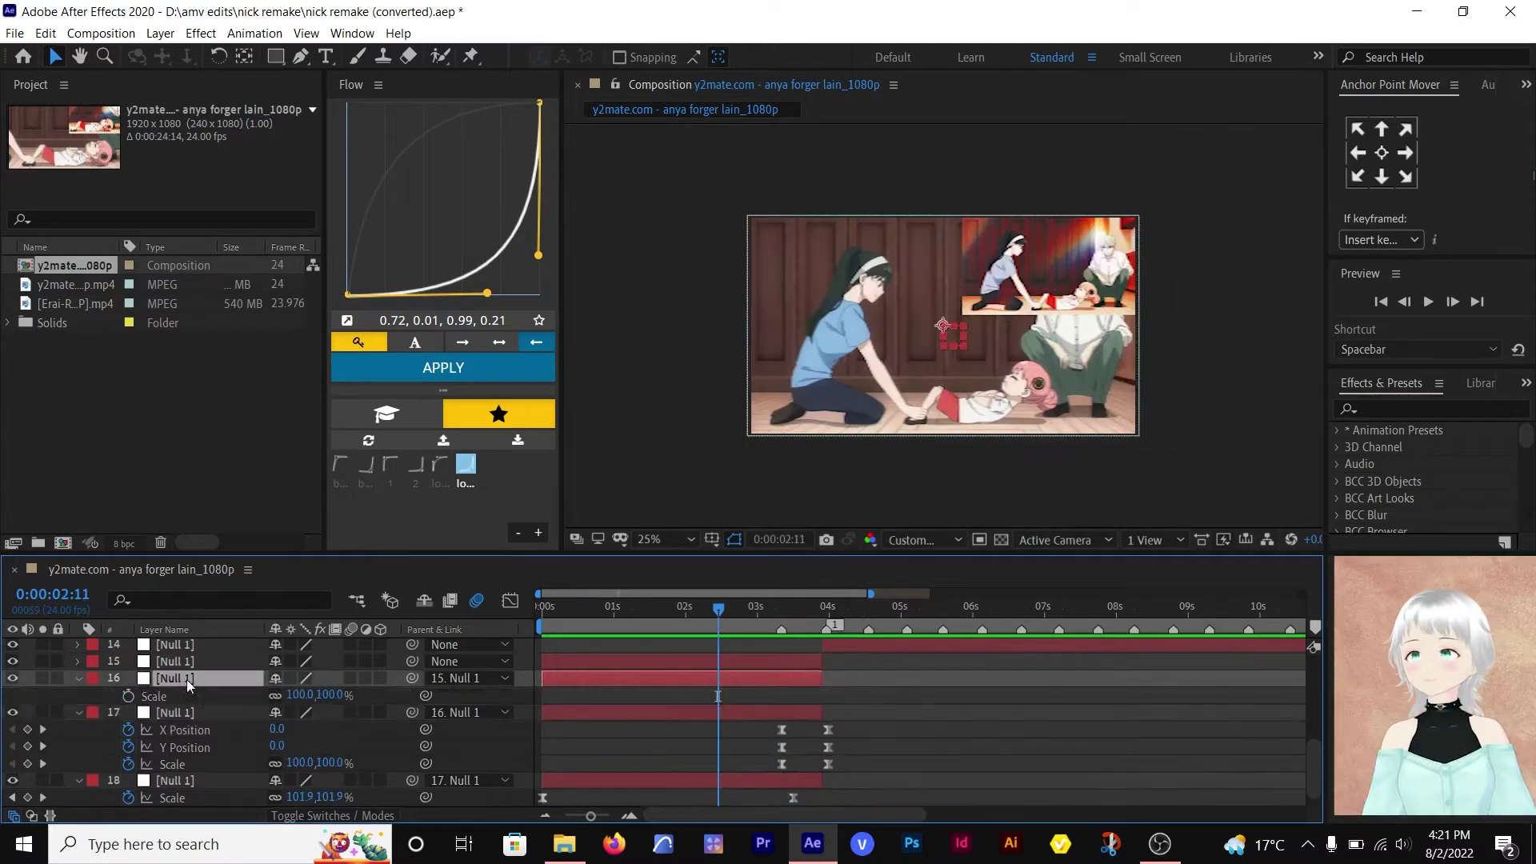
pyautogui.click(128, 696)
pyautogui.click(818, 613)
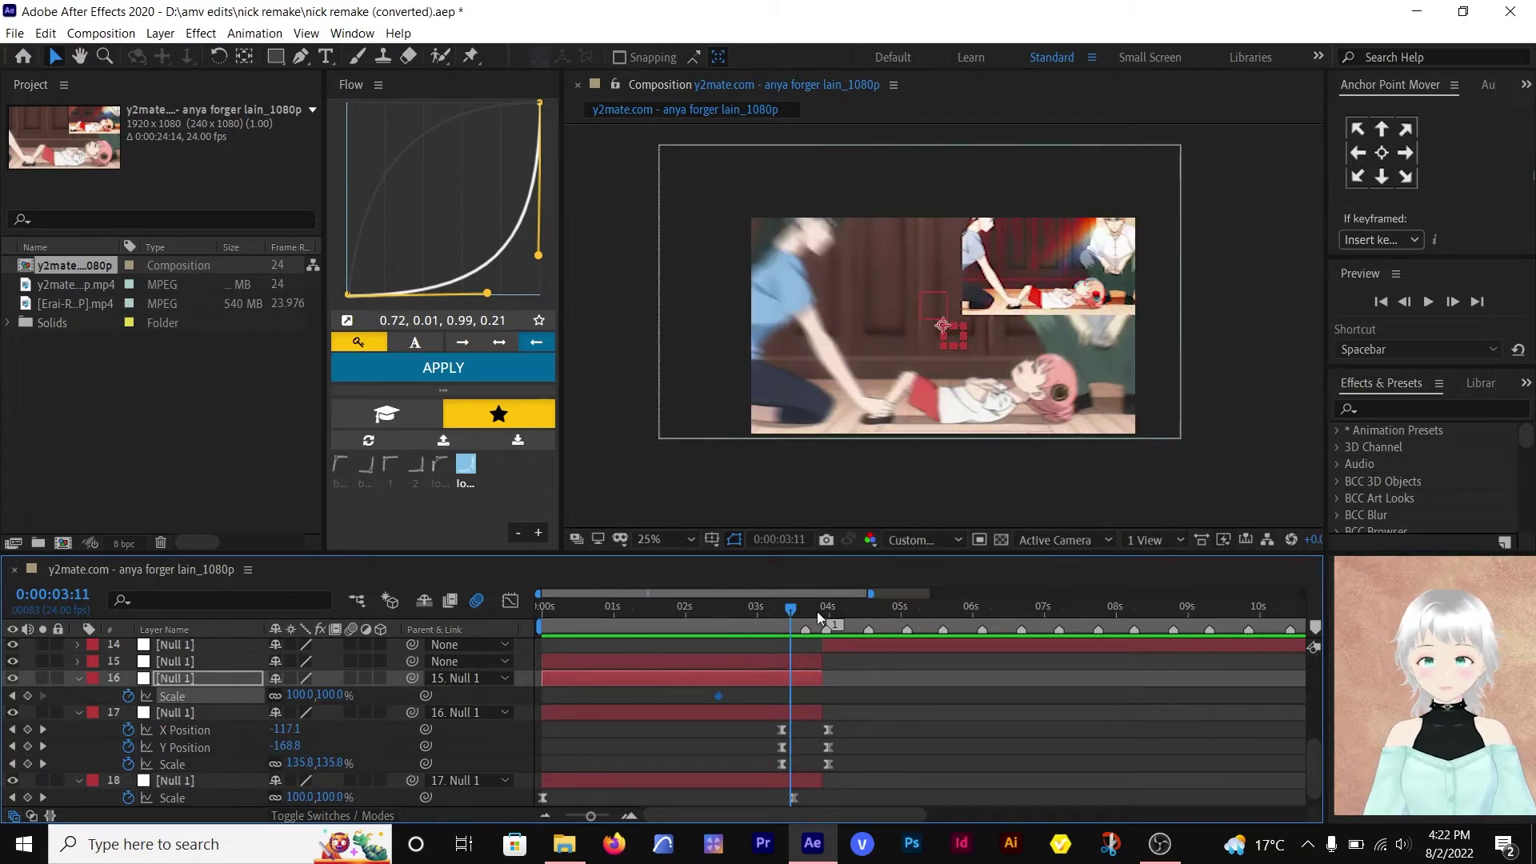
pyautogui.press('pageup')
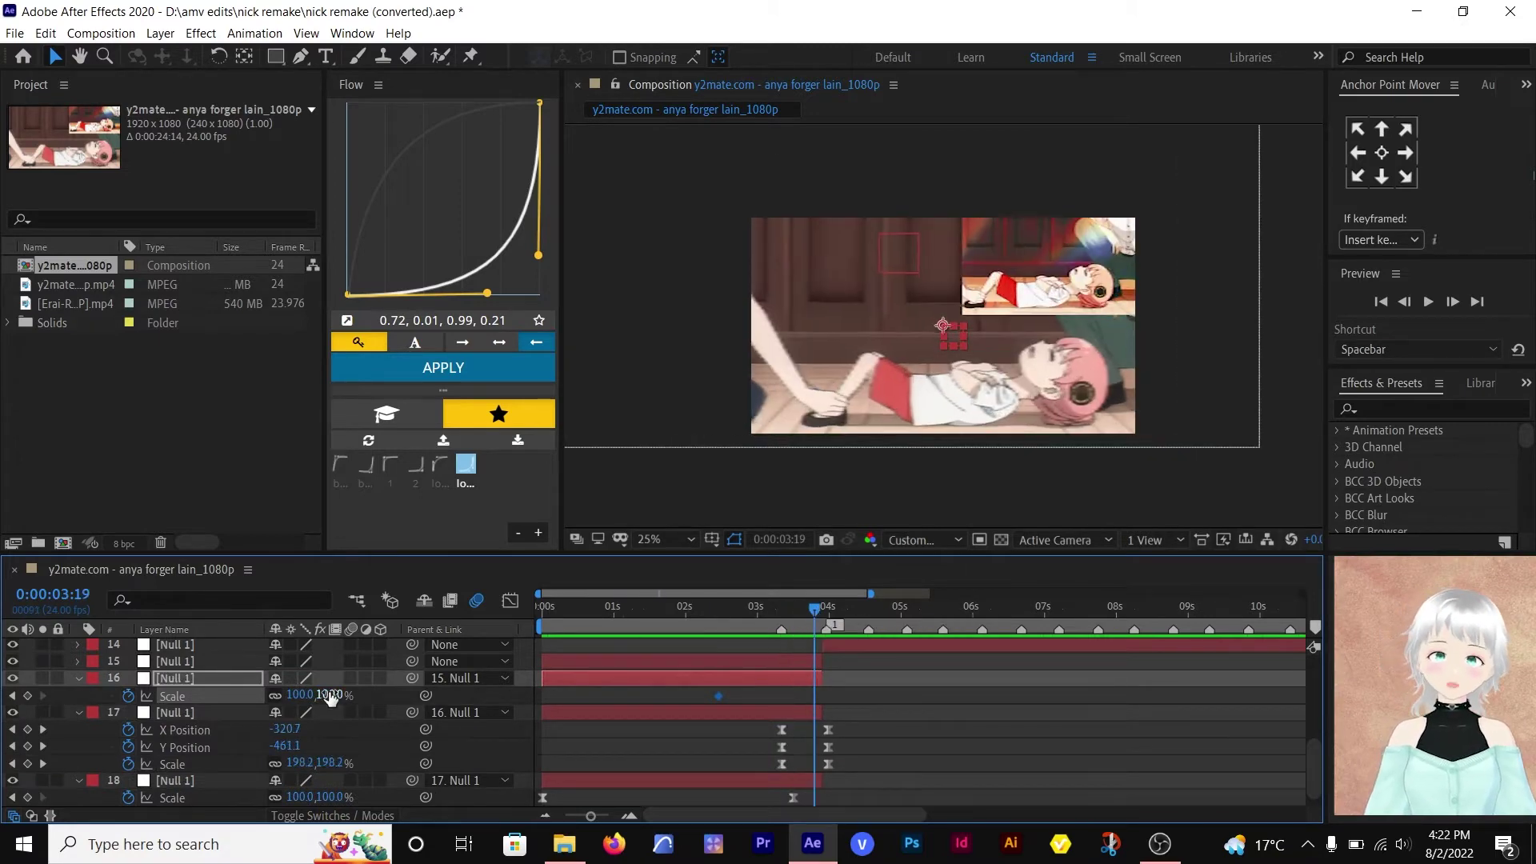
pyautogui.moveTo(331, 694); pyautogui.dragTo(321, 695)
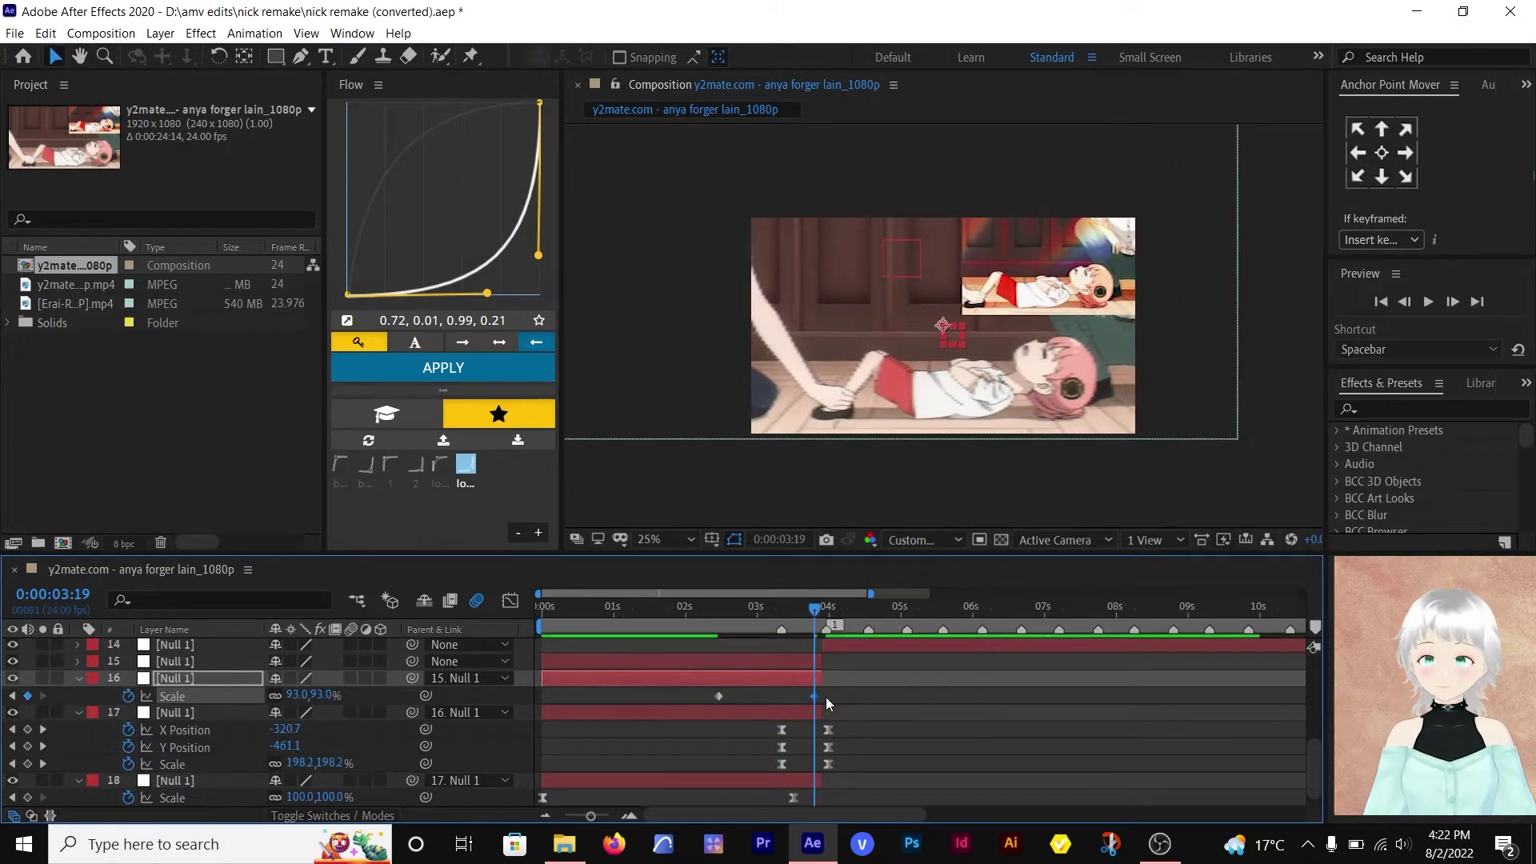
# - Ease both Scale keyframes of null layer 16, with the second at about 4 seconds, and preview the movement
pyautogui.rightClick(185, 694)
pyautogui.click(203, 698)
pyautogui.rightClick(203, 698)
pyautogui.click(516, 725)
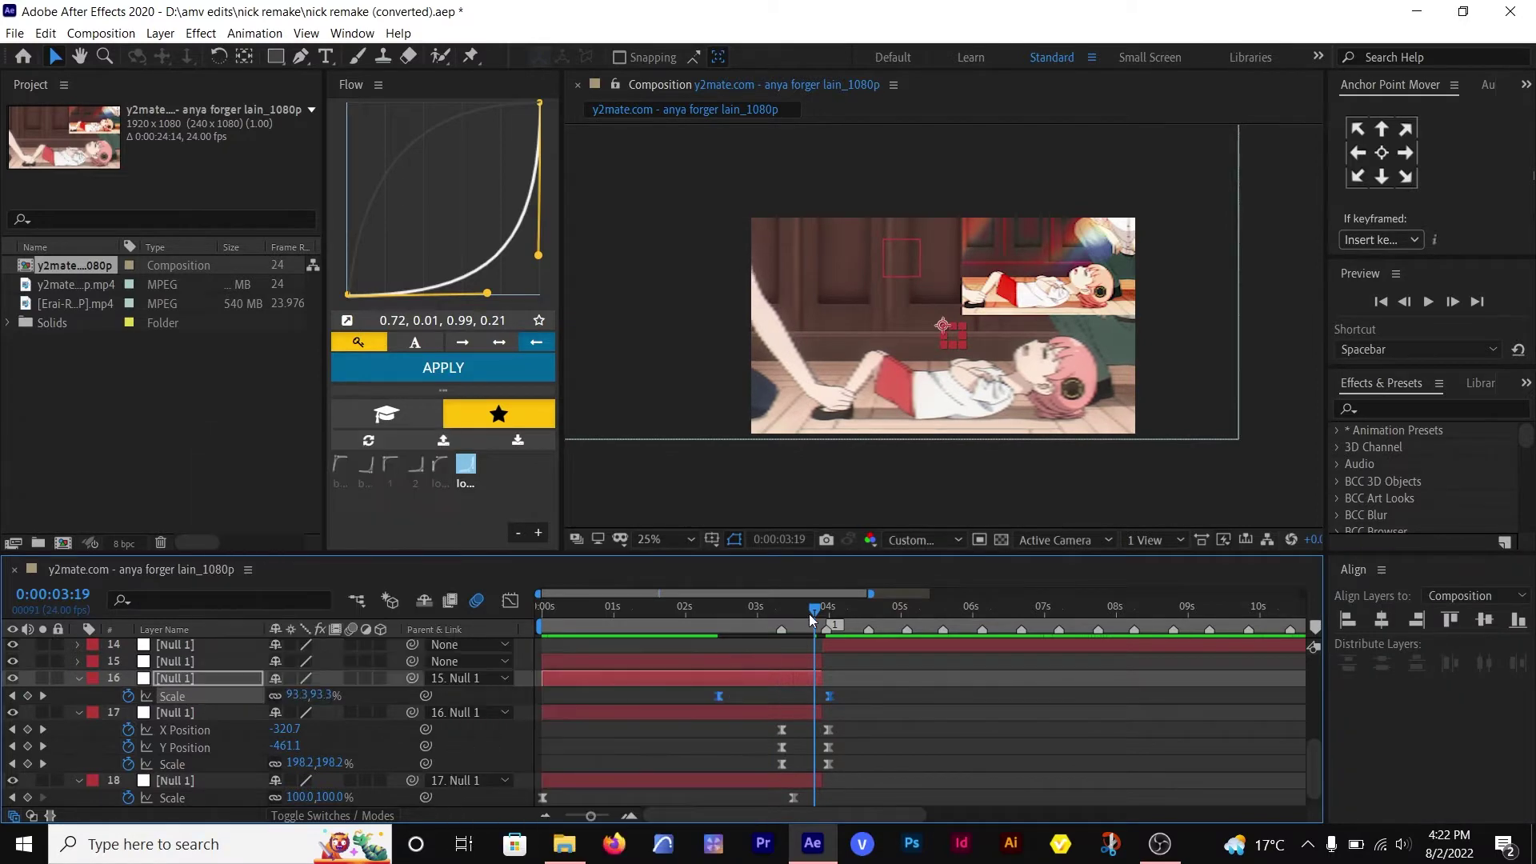
pyautogui.press('space')
pyautogui.press('space')
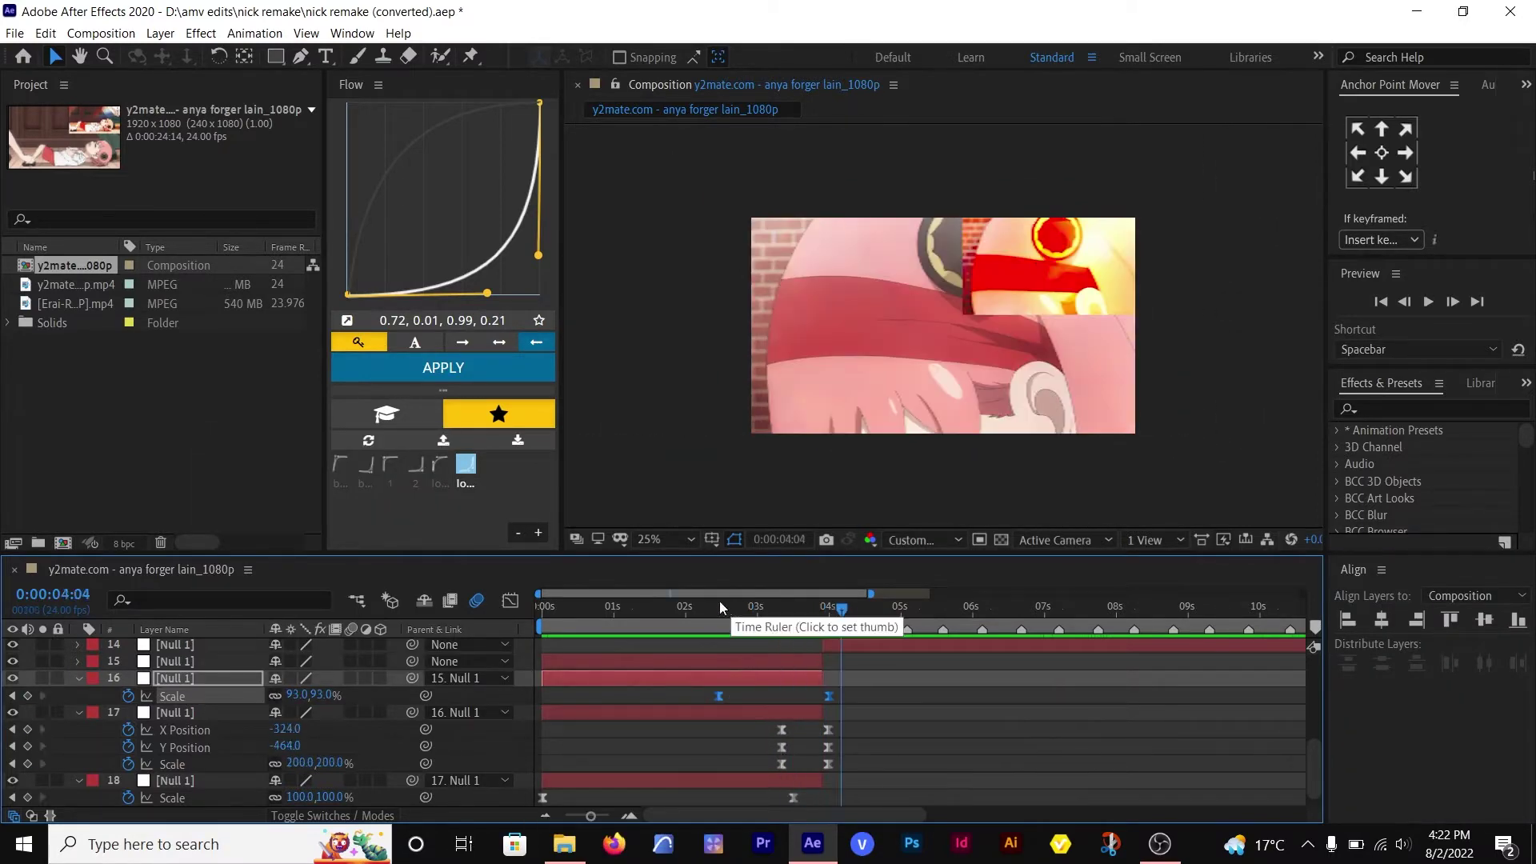
pyautogui.click(719, 609)
pyautogui.press('space')
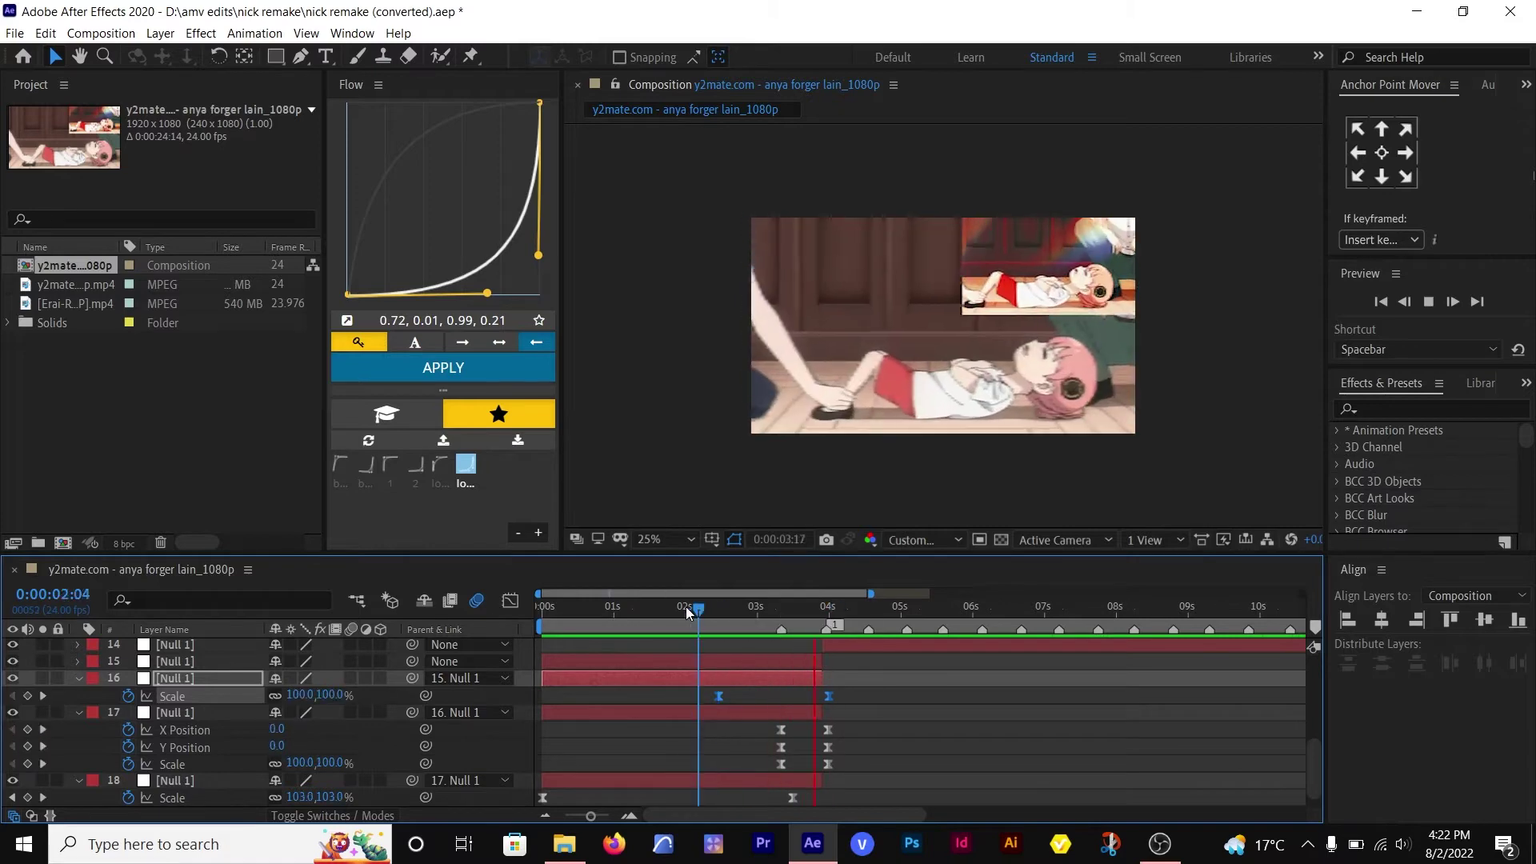
pyautogui.click(642, 606)
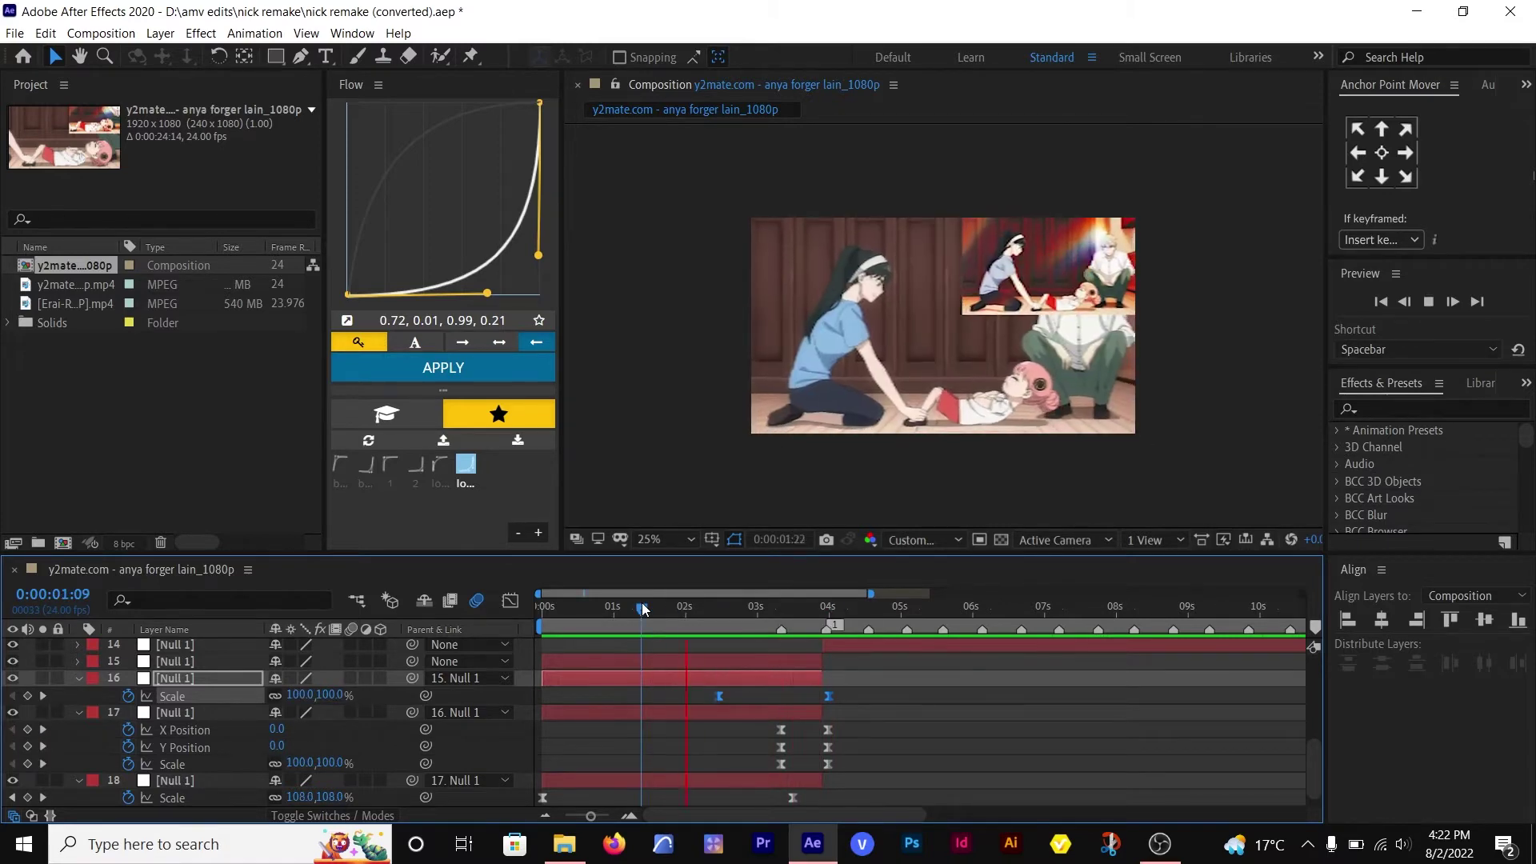
# - Move null layer 16's Scale keyframes to 0:00:03:13 and just past 4 seconds, then preview from the start
pyautogui.moveTo(782, 614); pyautogui.dragTo(803, 614)
pyautogui.moveTo(718, 696); pyautogui.dragTo(797, 697)
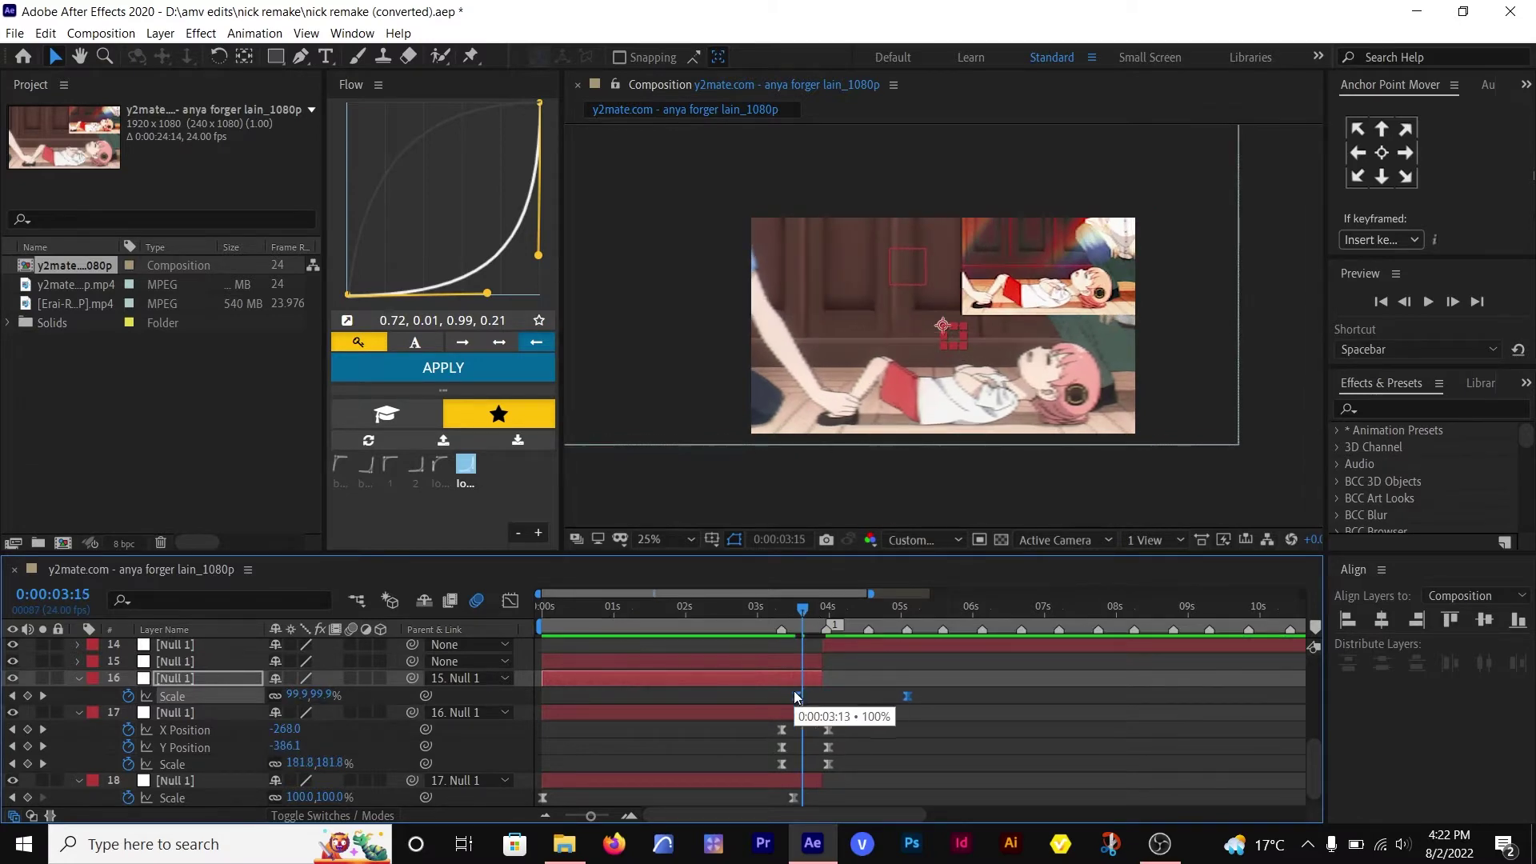
pyautogui.click(909, 713)
pyautogui.moveTo(908, 696); pyautogui.dragTo(850, 697)
pyautogui.click(798, 696)
pyautogui.moveTo(810, 609)
pyautogui.mouseDown()
pyautogui.moveTo(826, 613)
pyautogui.moveTo(816, 628)
pyautogui.mouseUp()
pyautogui.moveTo(851, 696); pyautogui.dragTo(832, 697)
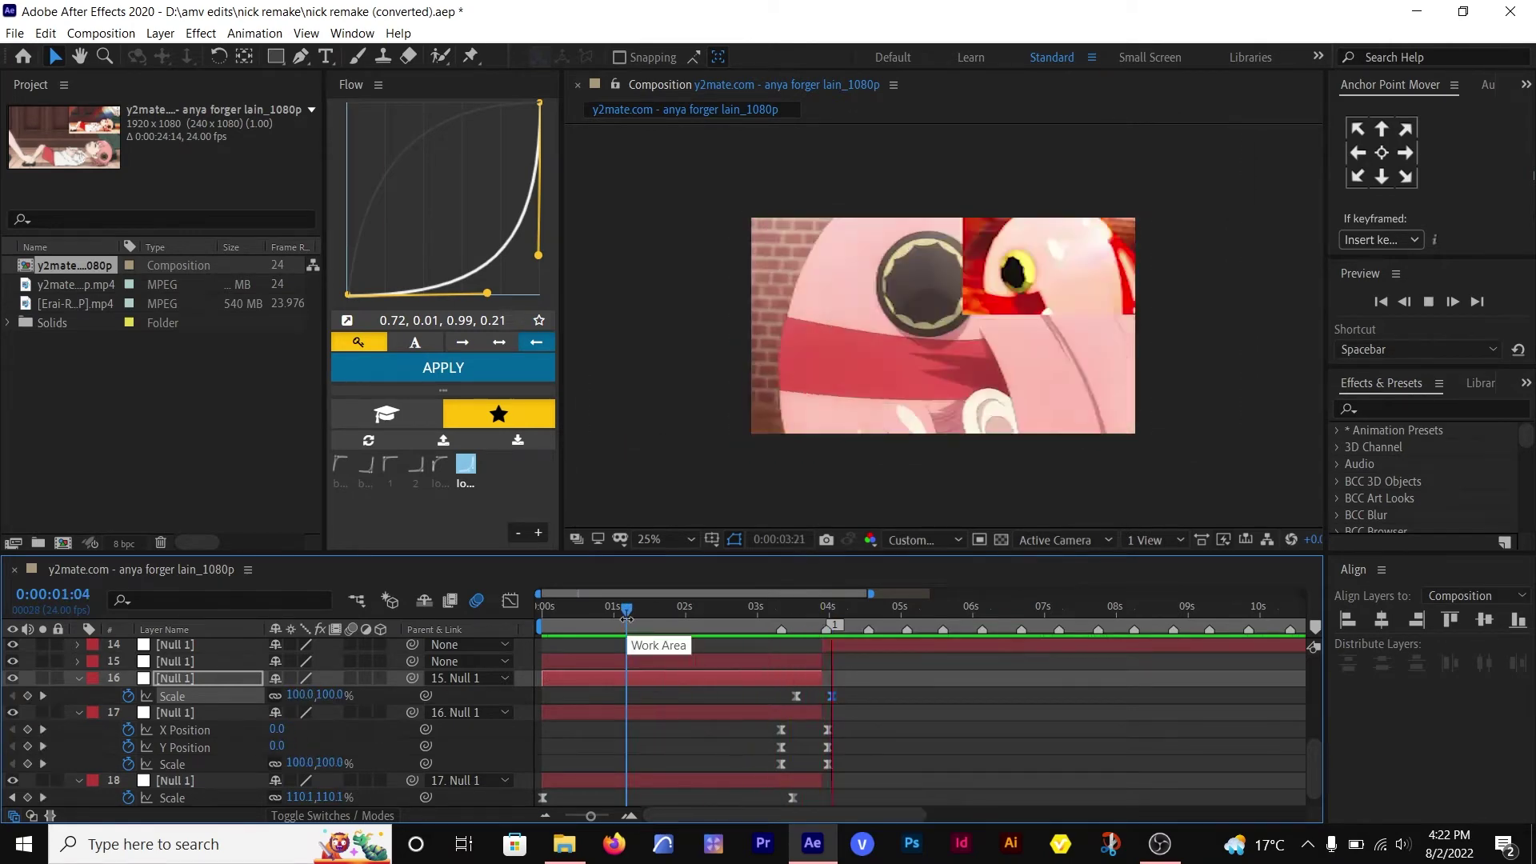
pyautogui.moveTo(776, 614); pyautogui.dragTo(492, 611)
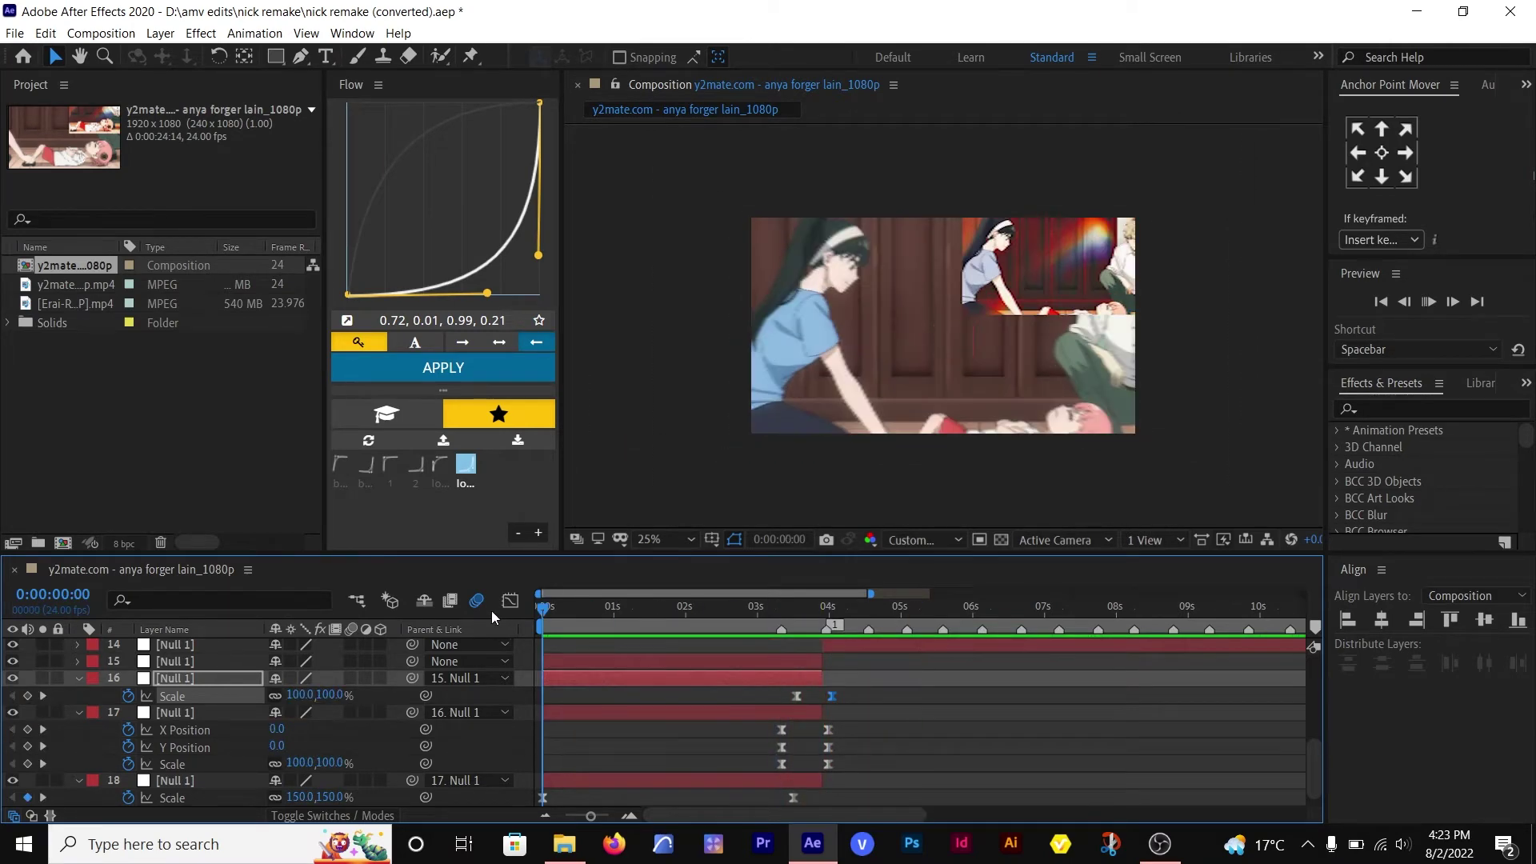
pyautogui.press('space')
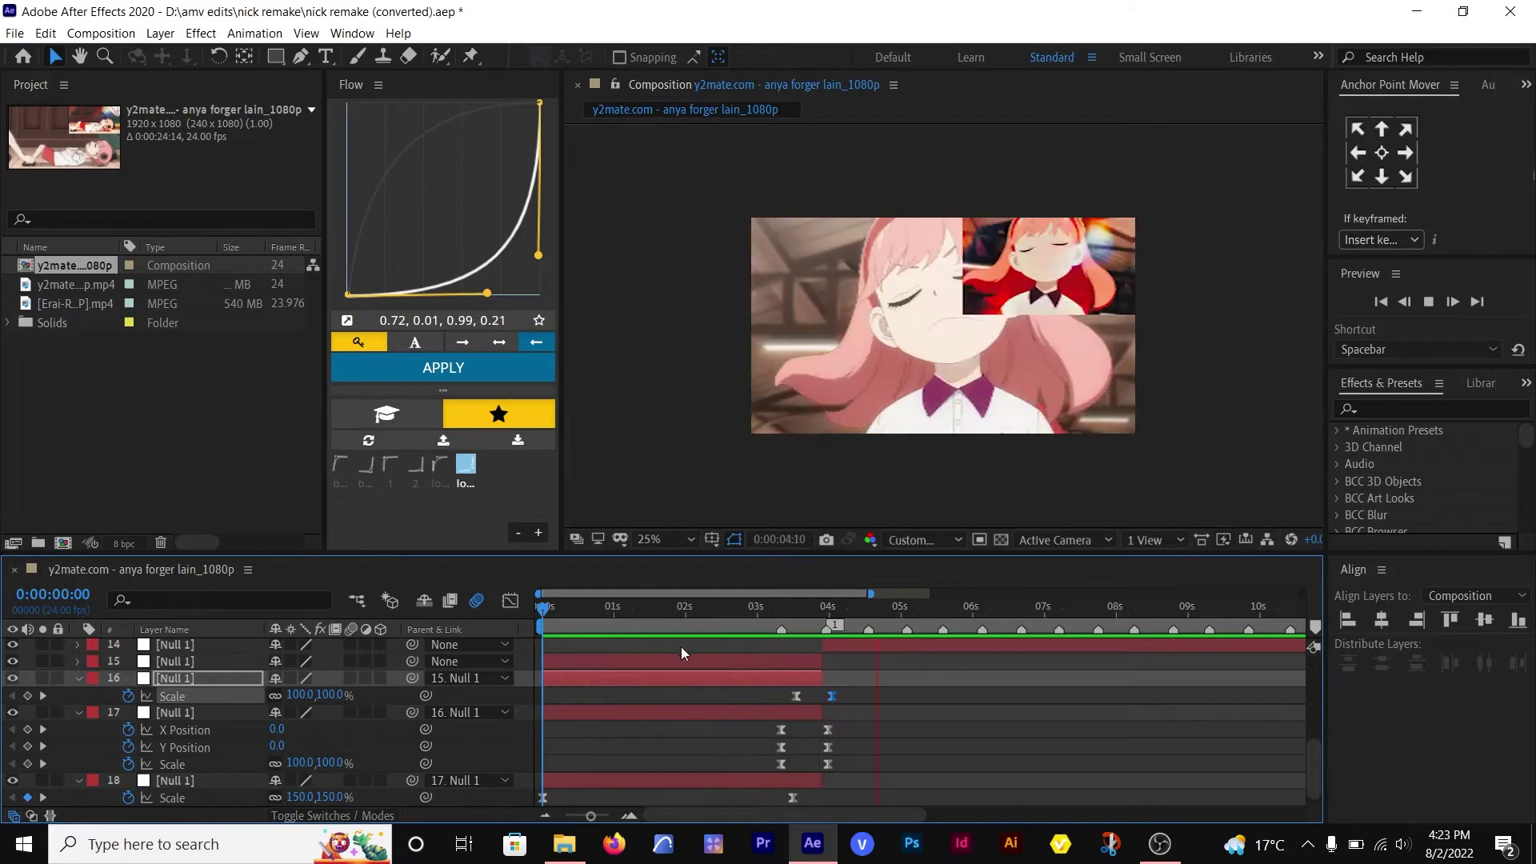
# - Duplicate the clip layer that spans 0:00:04:17 and start the copy at that time
pyautogui.scroll(3, 890, 651)
pyautogui.moveTo(924, 655); pyautogui.dragTo(880, 610)
pyautogui.click(896, 663)
pyautogui.hotkey('ctrl', 'd')
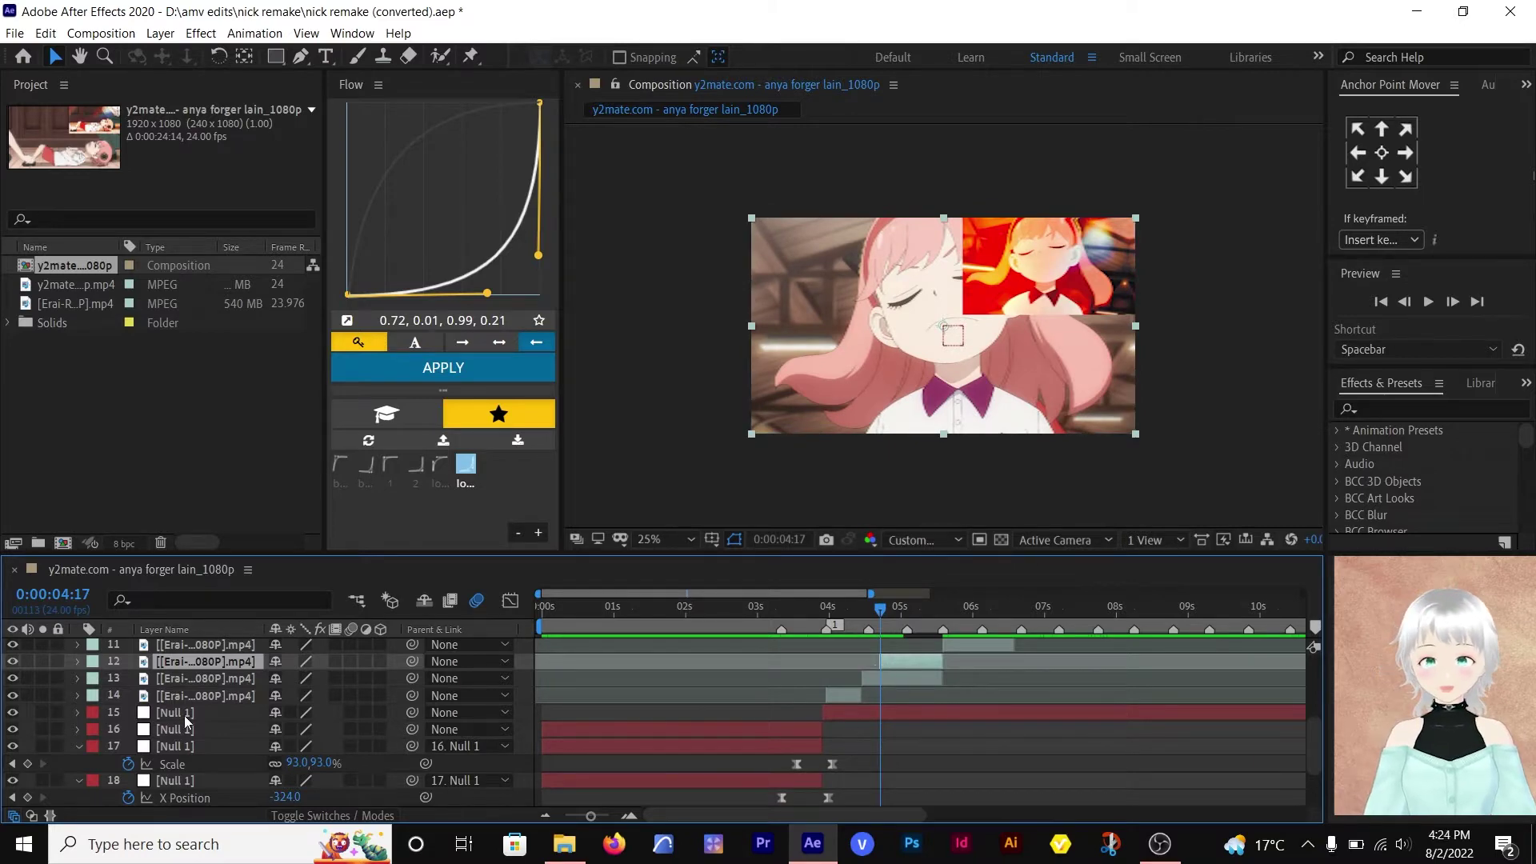
# - Move the long null layer above the duplicated clip, trim its start to 0:00:04:17 and split it at 0:00:05:13
pyautogui.moveTo(185, 716); pyautogui.dragTo(205, 658)
pyautogui.moveTo(205, 663); pyautogui.dragTo(208, 670)
pyautogui.moveTo(208, 683); pyautogui.dragTo(212, 722)
pyautogui.hotkey('alt', '[')
pyautogui.hotkey('shift', 'pagedown')
pyautogui.hotkey('shift', 'pagedown')
pyautogui.hotkey('ctrl', 'shift', 'd')
# - Duplicate the short null twice and parent clip layer 16 and the nulls in a chain, each to the null above it
pyautogui.click(924, 731)
pyautogui.hotkey('ctrl', 'd')
pyautogui.hotkey('ctrl', 'd')
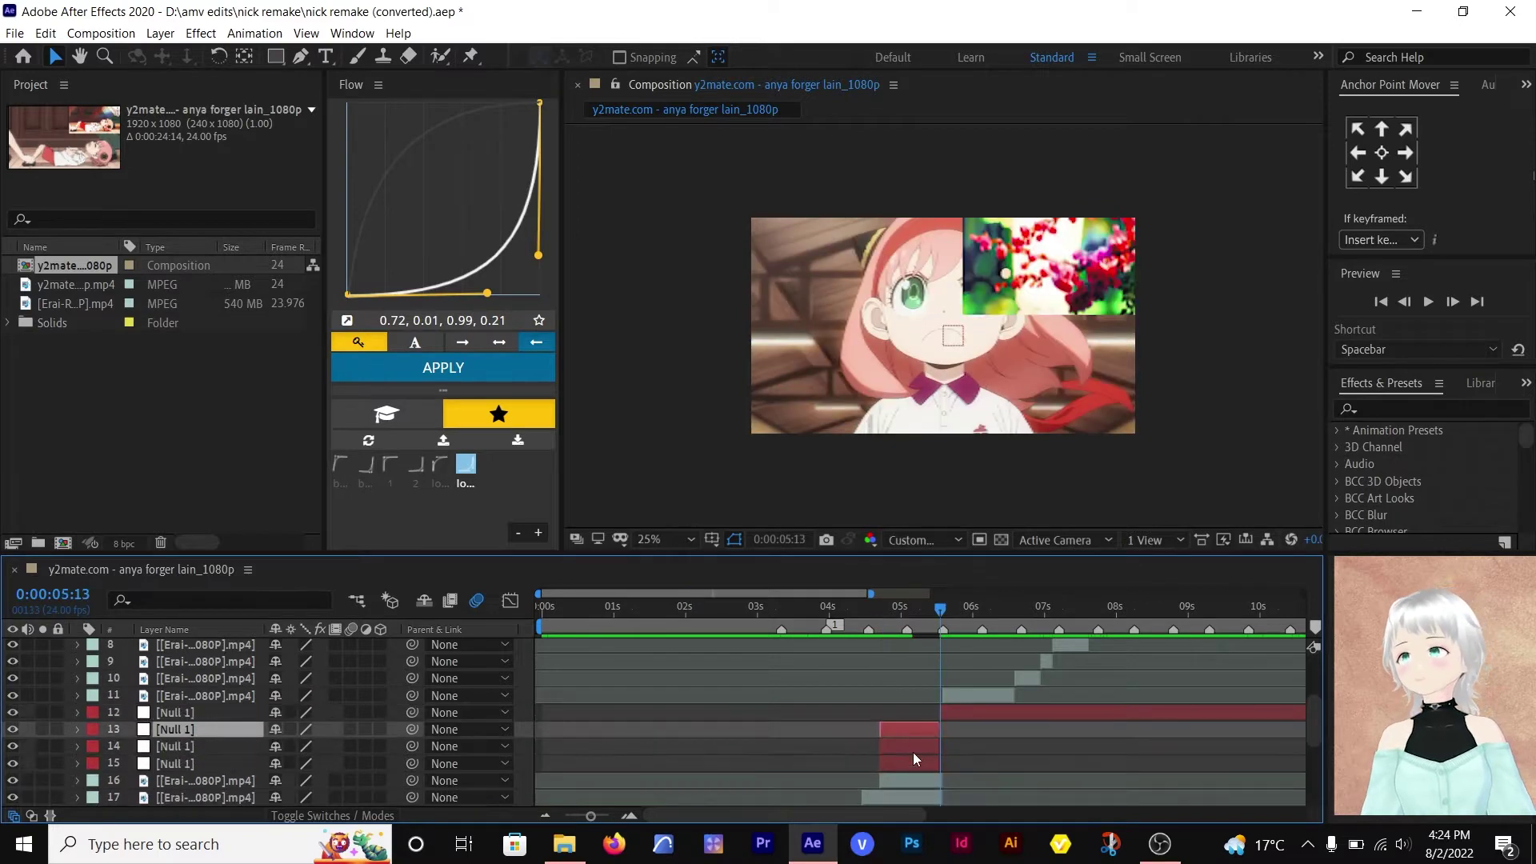
pyautogui.moveTo(412, 781); pyautogui.dragTo(175, 764)
pyautogui.moveTo(412, 765); pyautogui.dragTo(175, 746)
pyautogui.moveTo(412, 746); pyautogui.dragTo(176, 713)
# - Keyframe the Scale of null layer 15 from 25% at 0:00:04:17 to 100% at 0:00:05:02
pyautogui.press('i')
pyautogui.scroll(-1, 898, 680)
pyautogui.click(878, 712)
pyautogui.press('s')
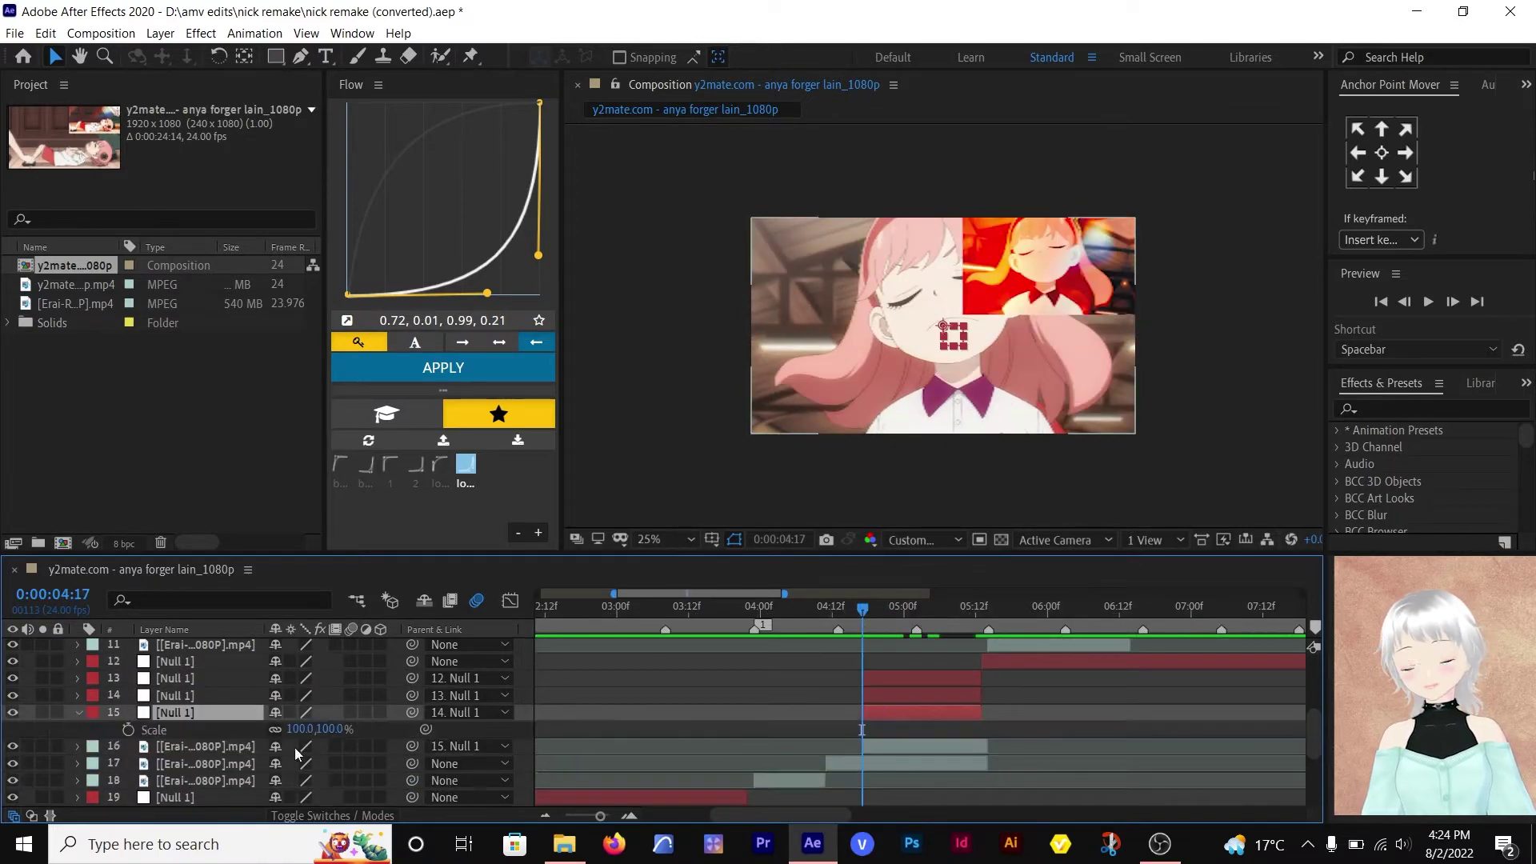
pyautogui.click(128, 730)
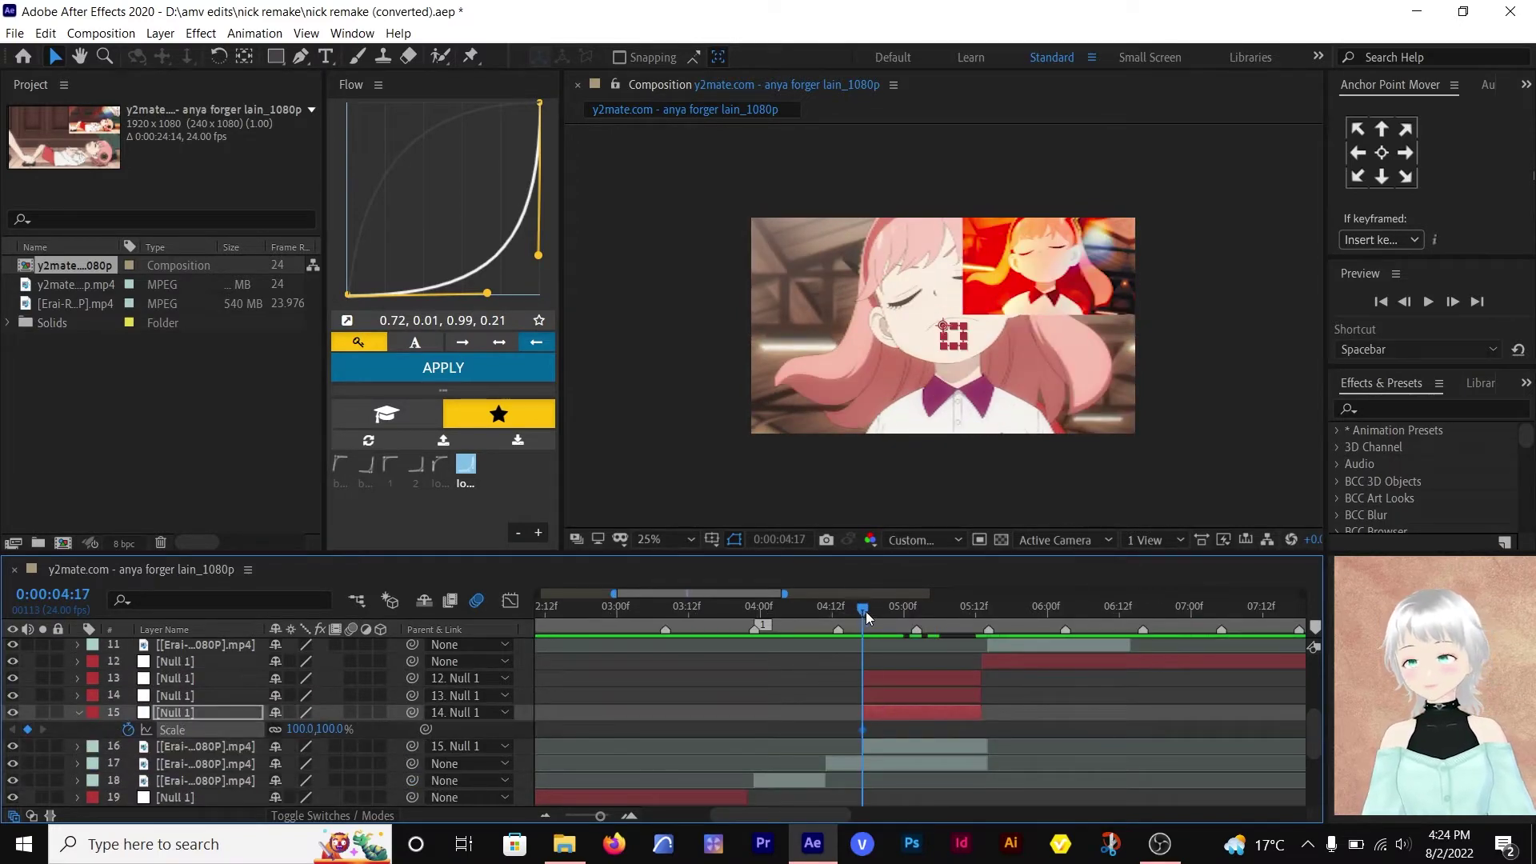
pyautogui.moveTo(865, 611); pyautogui.dragTo(915, 617)
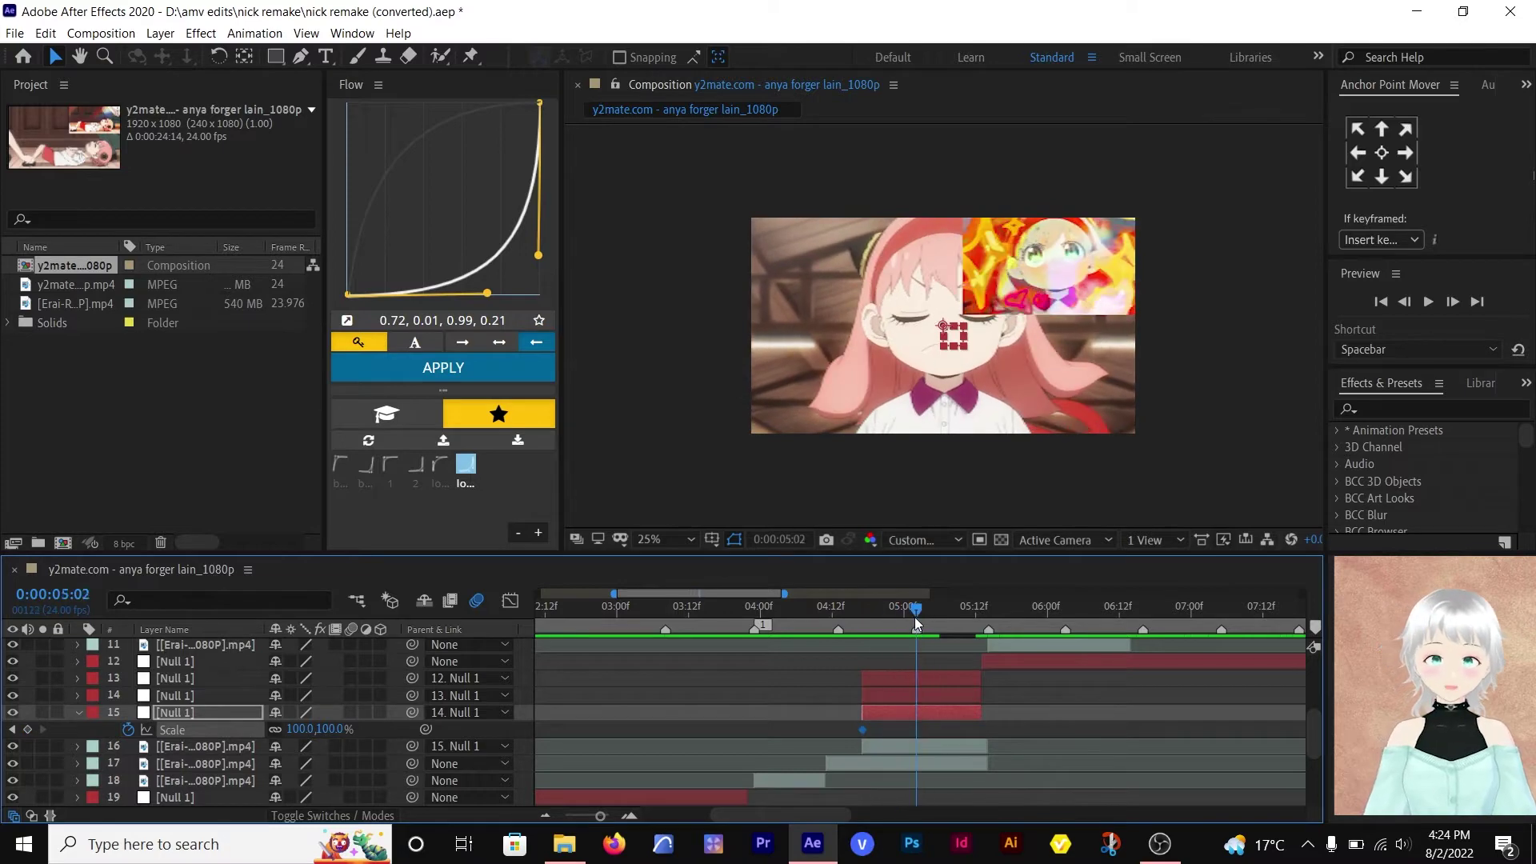
pyautogui.click(14, 730)
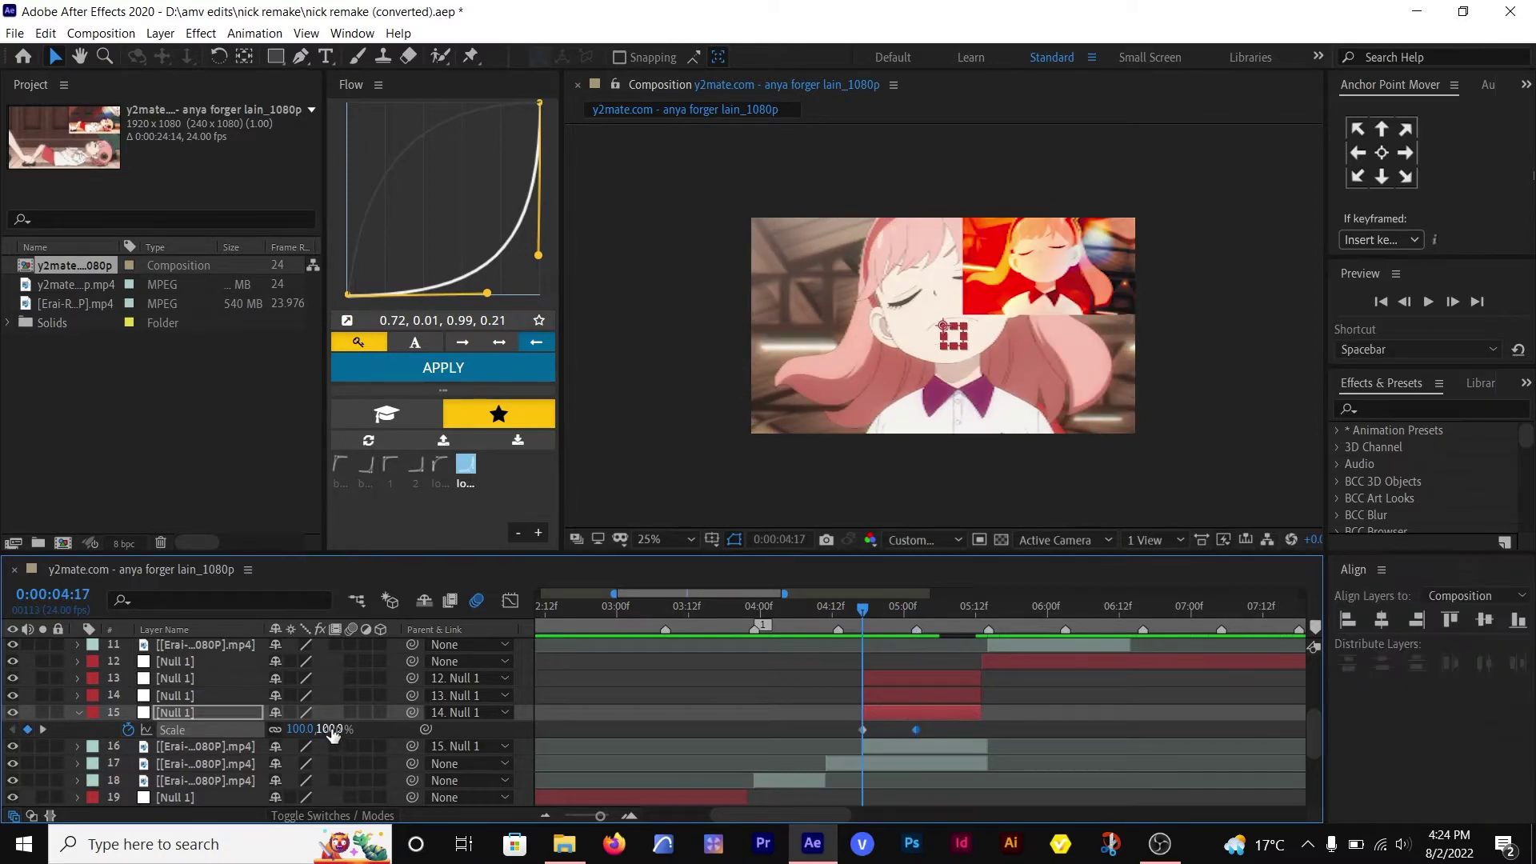
pyautogui.press('Return')
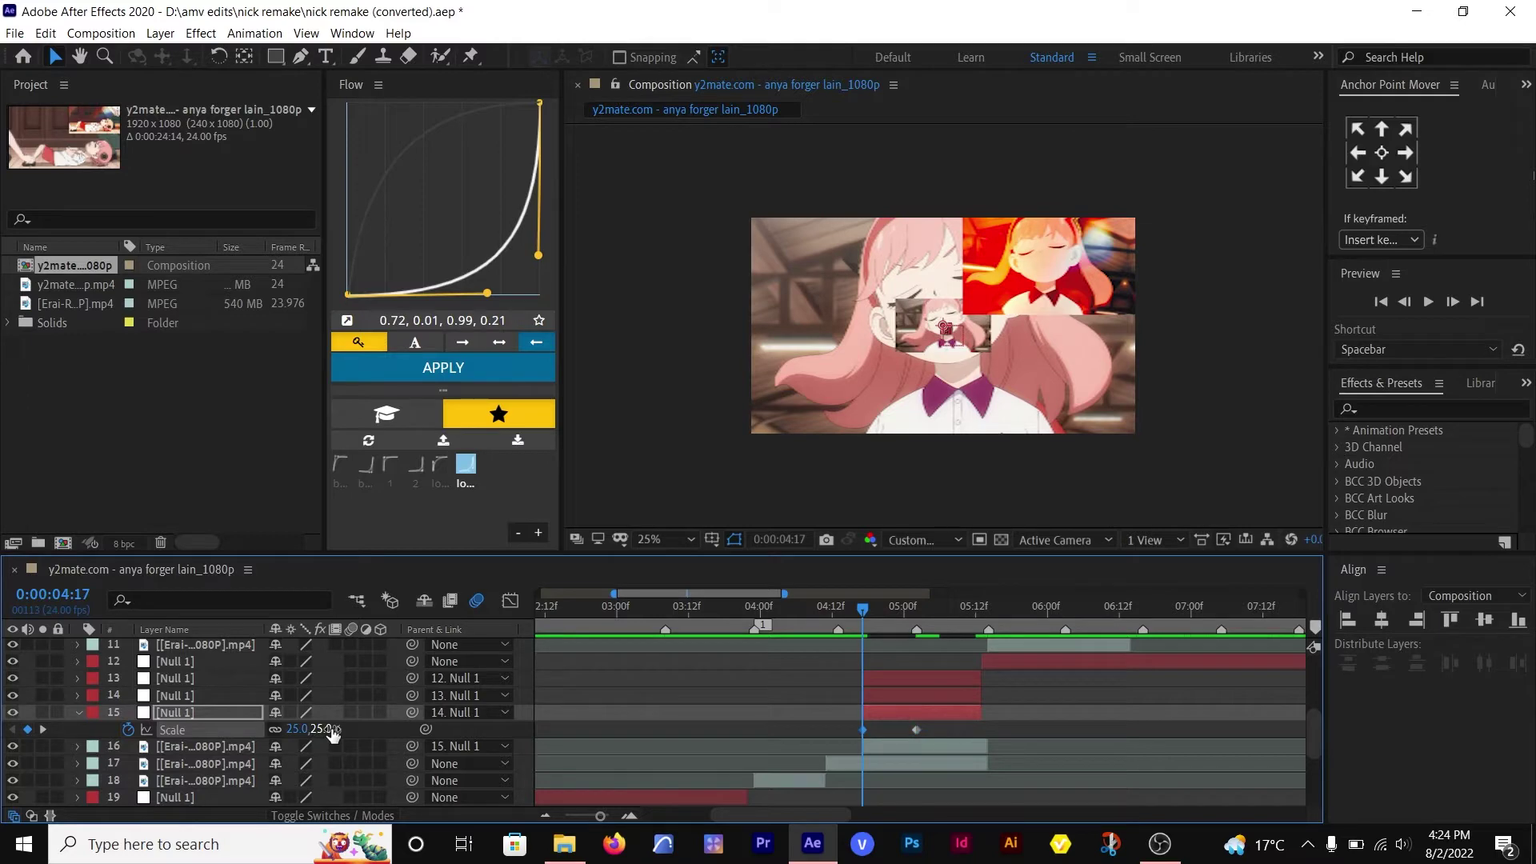
# - Keyframe null layer 15's Position from 0, -184 at 0:00:04:17 to 0, 0 at 0:00:05:02
pyautogui.hotkey('shift', 'p')
pyautogui.click(138, 730)
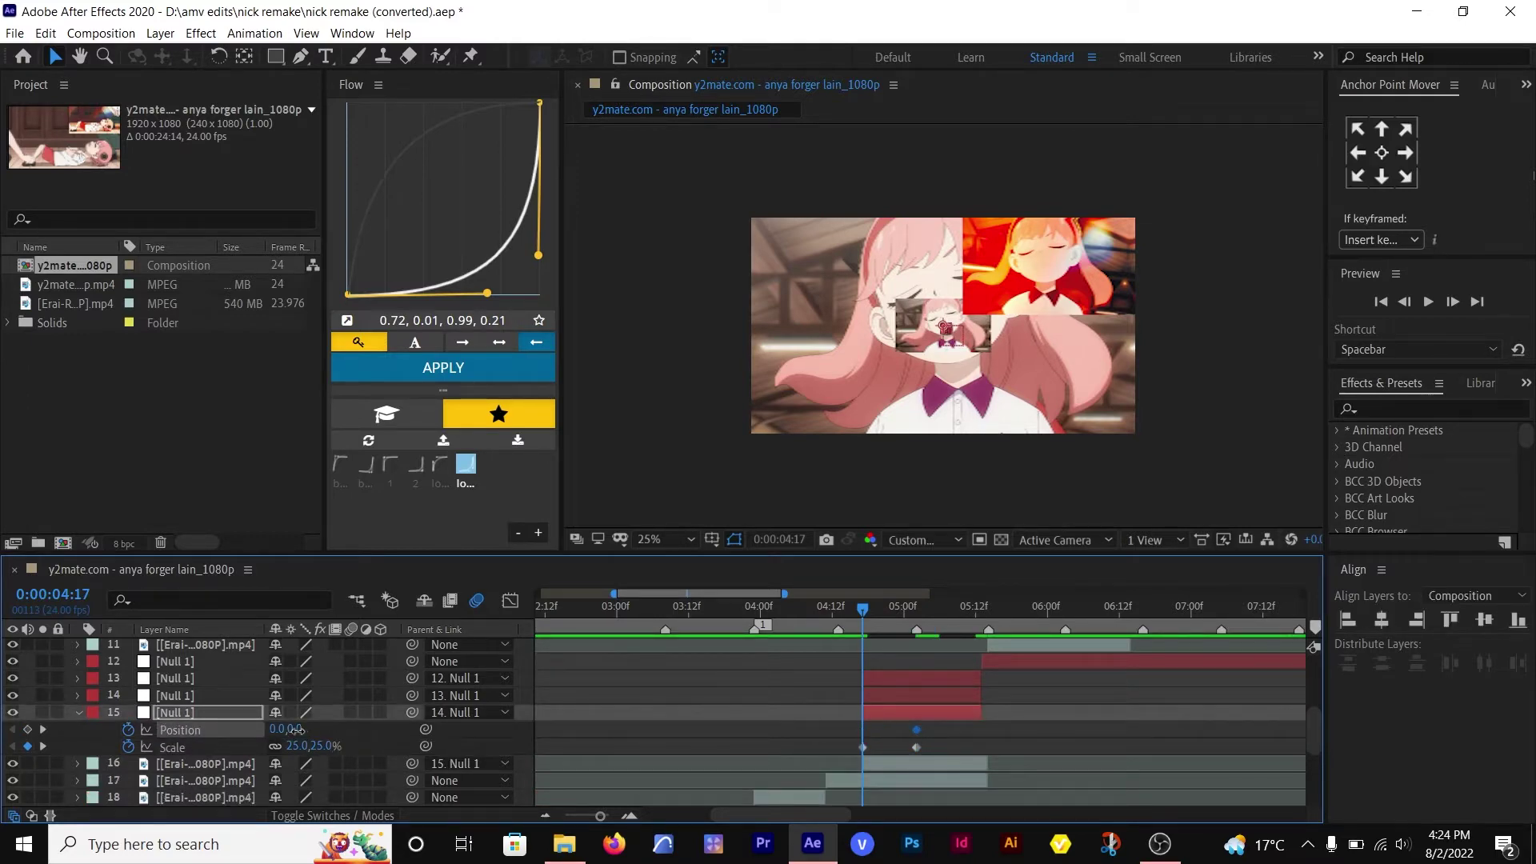
pyautogui.moveTo(295, 731); pyautogui.dragTo(142, 712)
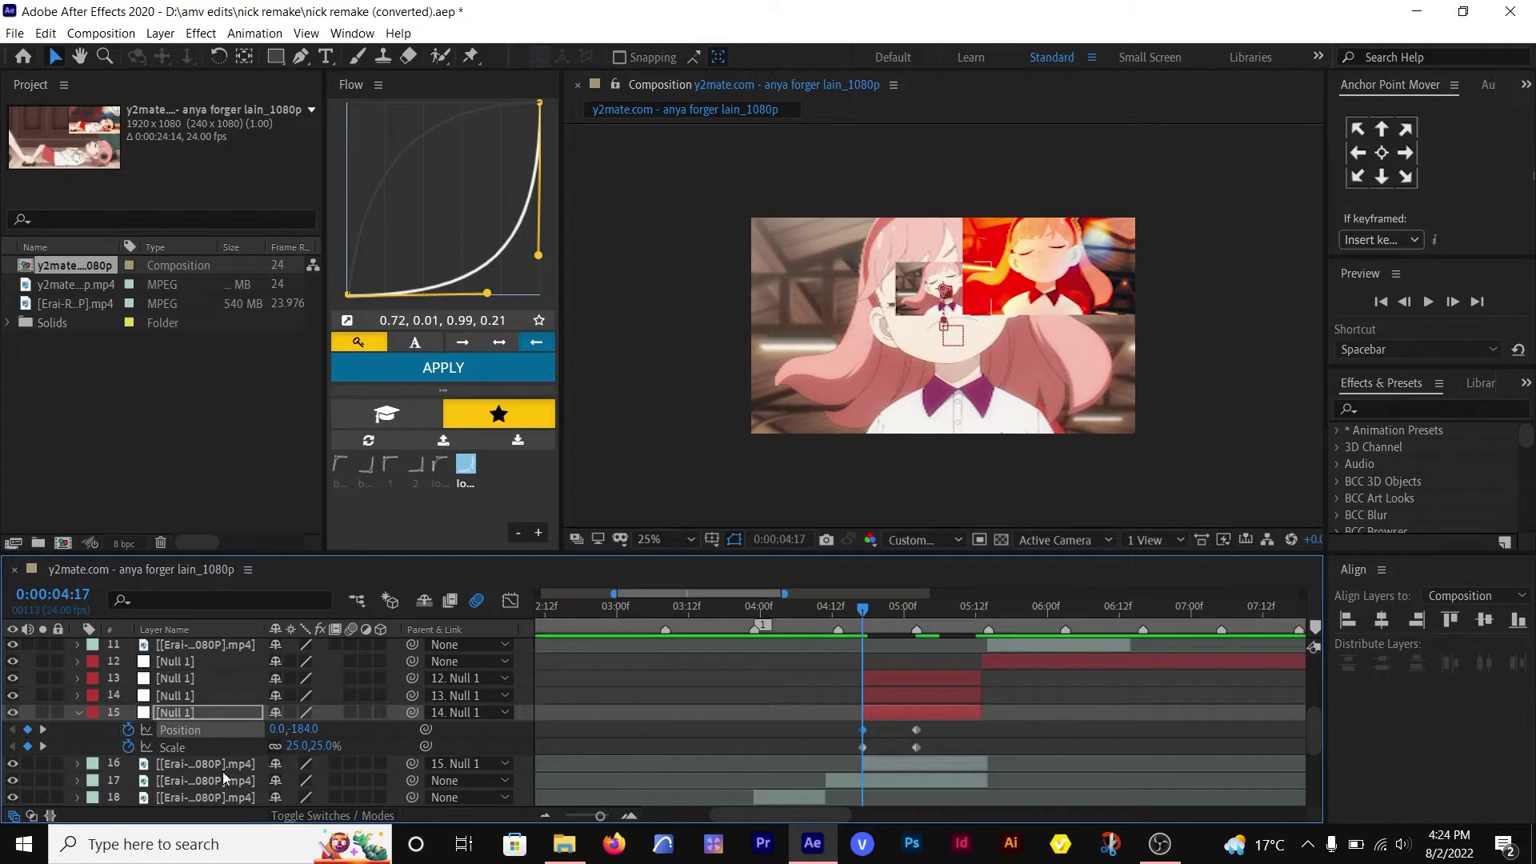
# - Keyframe the Opacity of clip layer 16 from 0% at 0:00:04:17 to 100% at 0:00:05:02
pyautogui.click(171, 766)
pyautogui.press('t')
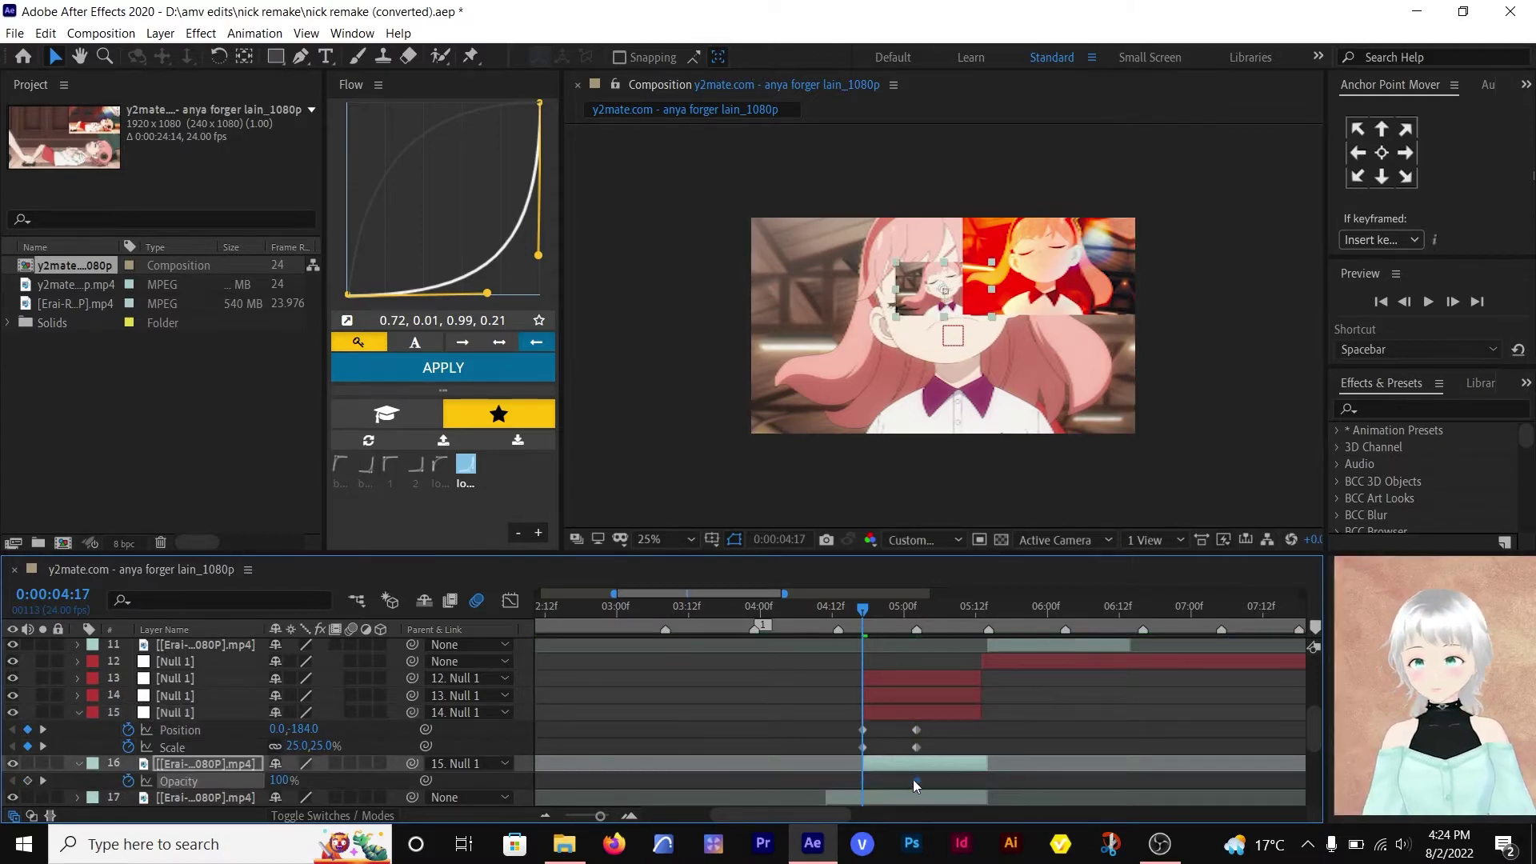
pyautogui.click(283, 782)
pyautogui.write('0')
pyautogui.press('Return')
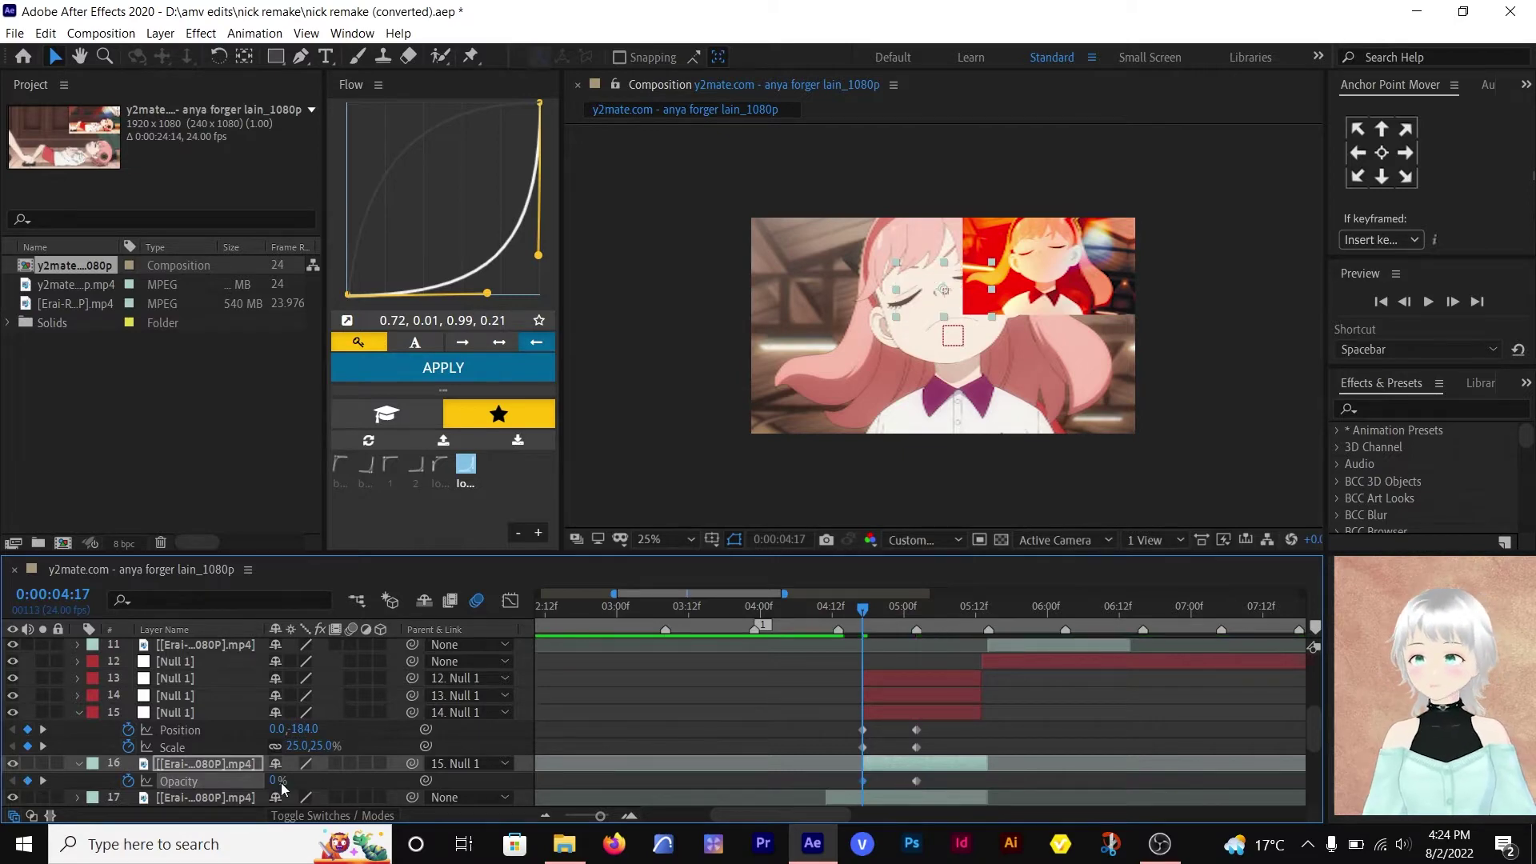
# - Trim clip layer 17 so that it ends at 0:00:05:02, where the overlapping clip's fade-in finishes
pyautogui.moveTo(862, 610); pyautogui.dragTo(916, 613)
pyautogui.scroll(-1, 967, 742)
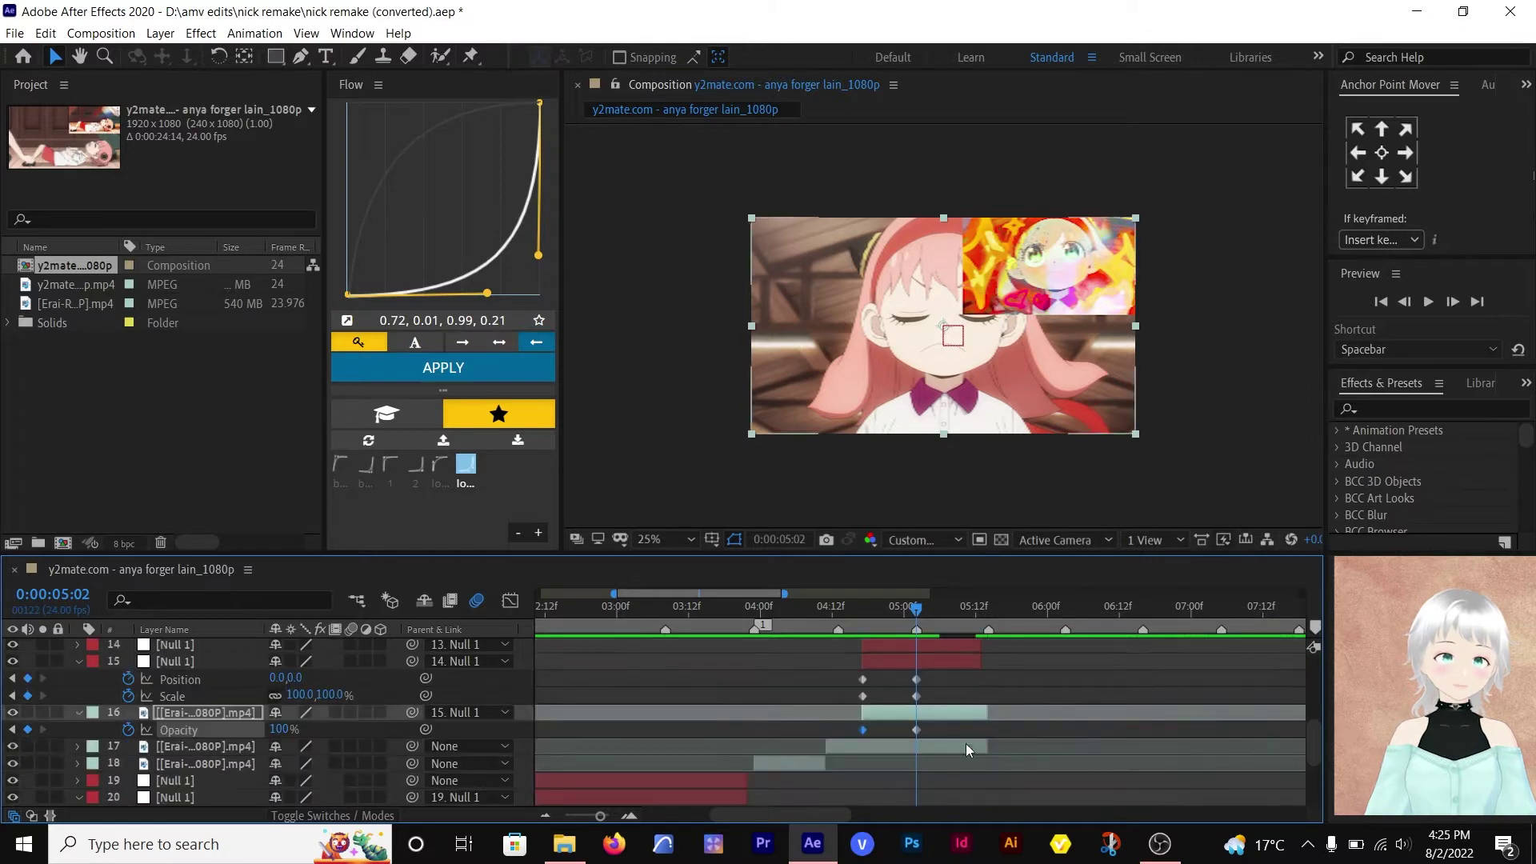
pyautogui.moveTo(931, 713); pyautogui.dragTo(862, 712)
pyautogui.moveTo(851, 730); pyautogui.dragTo(916, 730)
pyautogui.moveTo(916, 612); pyautogui.dragTo(899, 615)
pyautogui.click(893, 752)
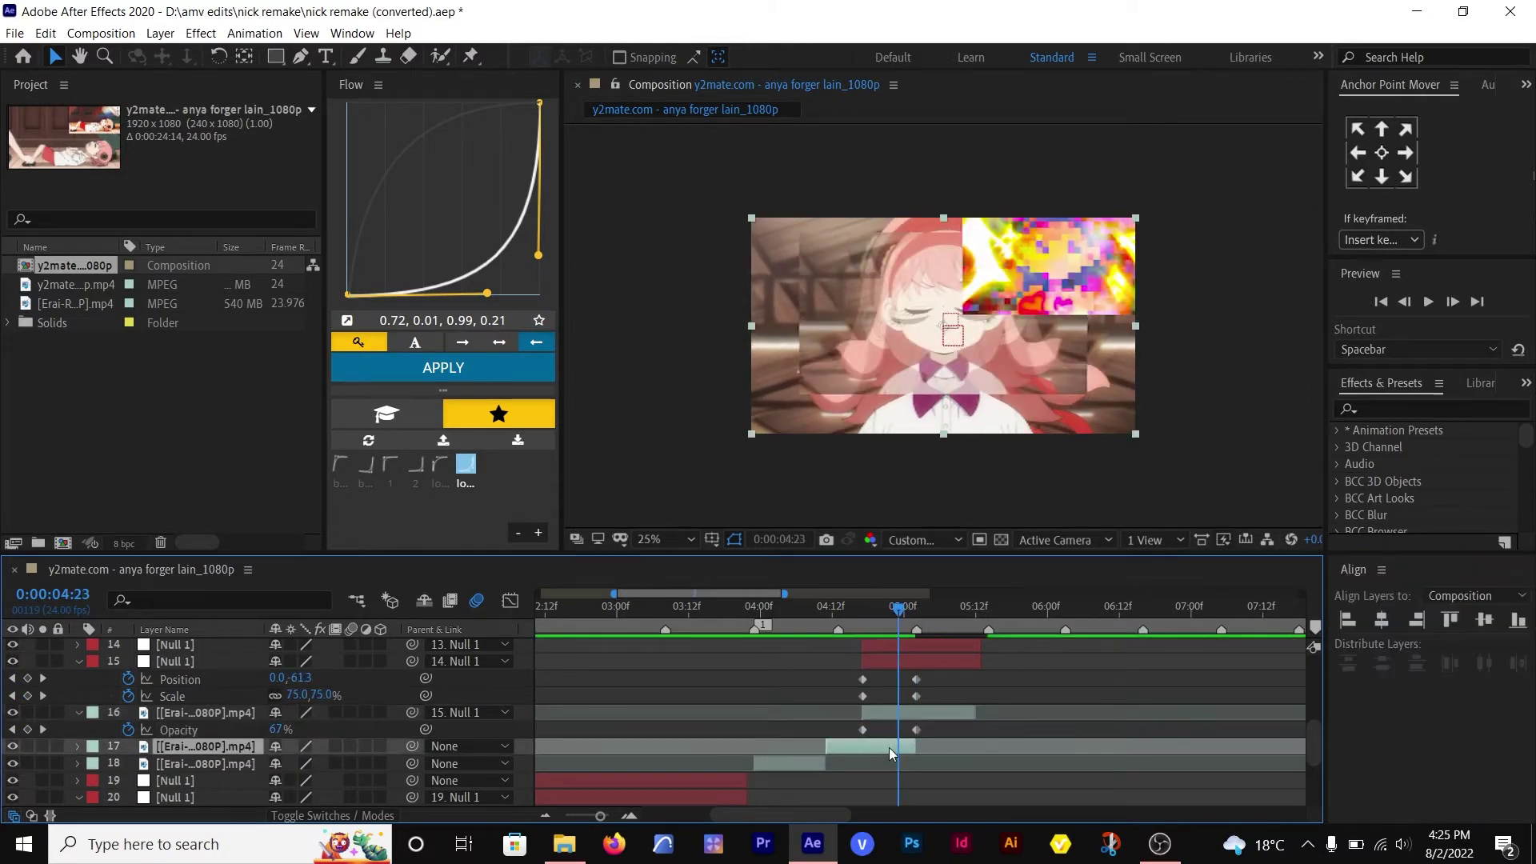
# - Fade out clip layer 17's Opacity from 0:00:04:17 to 0:00:05:02 and enable motion blur on clip layers 16 and 17
pyautogui.hotkey('alt', 'shift', 't')
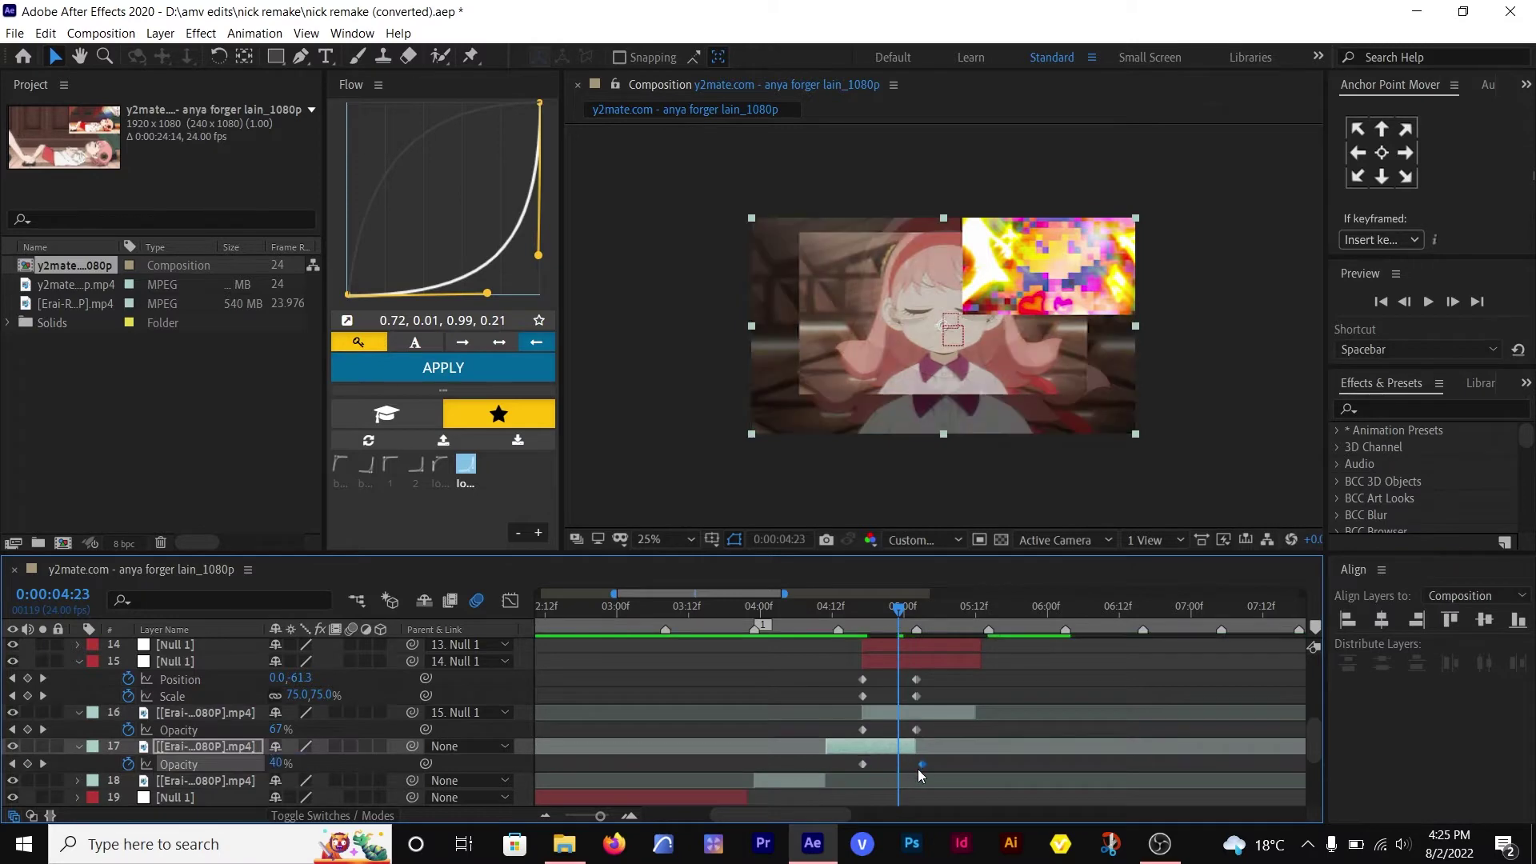
pyautogui.click(869, 613)
pyautogui.press('pageup')
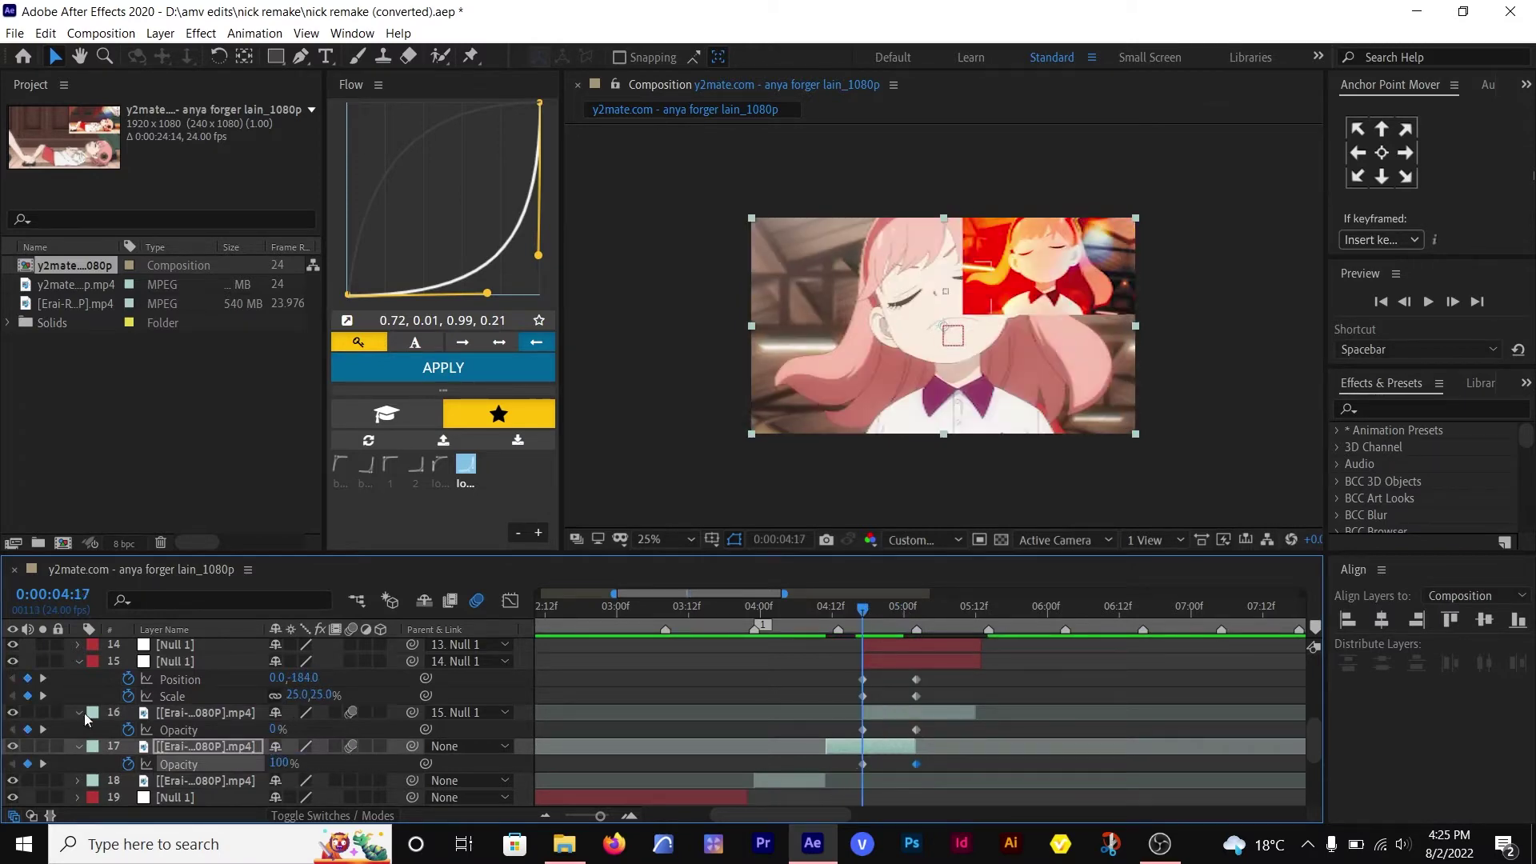
# - Ease null layer 15's Scale keyframes with a curve that rises steeply at the start and settles slowly
pyautogui.click(446, 664)
pyautogui.click(509, 601)
pyautogui.moveTo(854, 640); pyautogui.dragTo(921, 774)
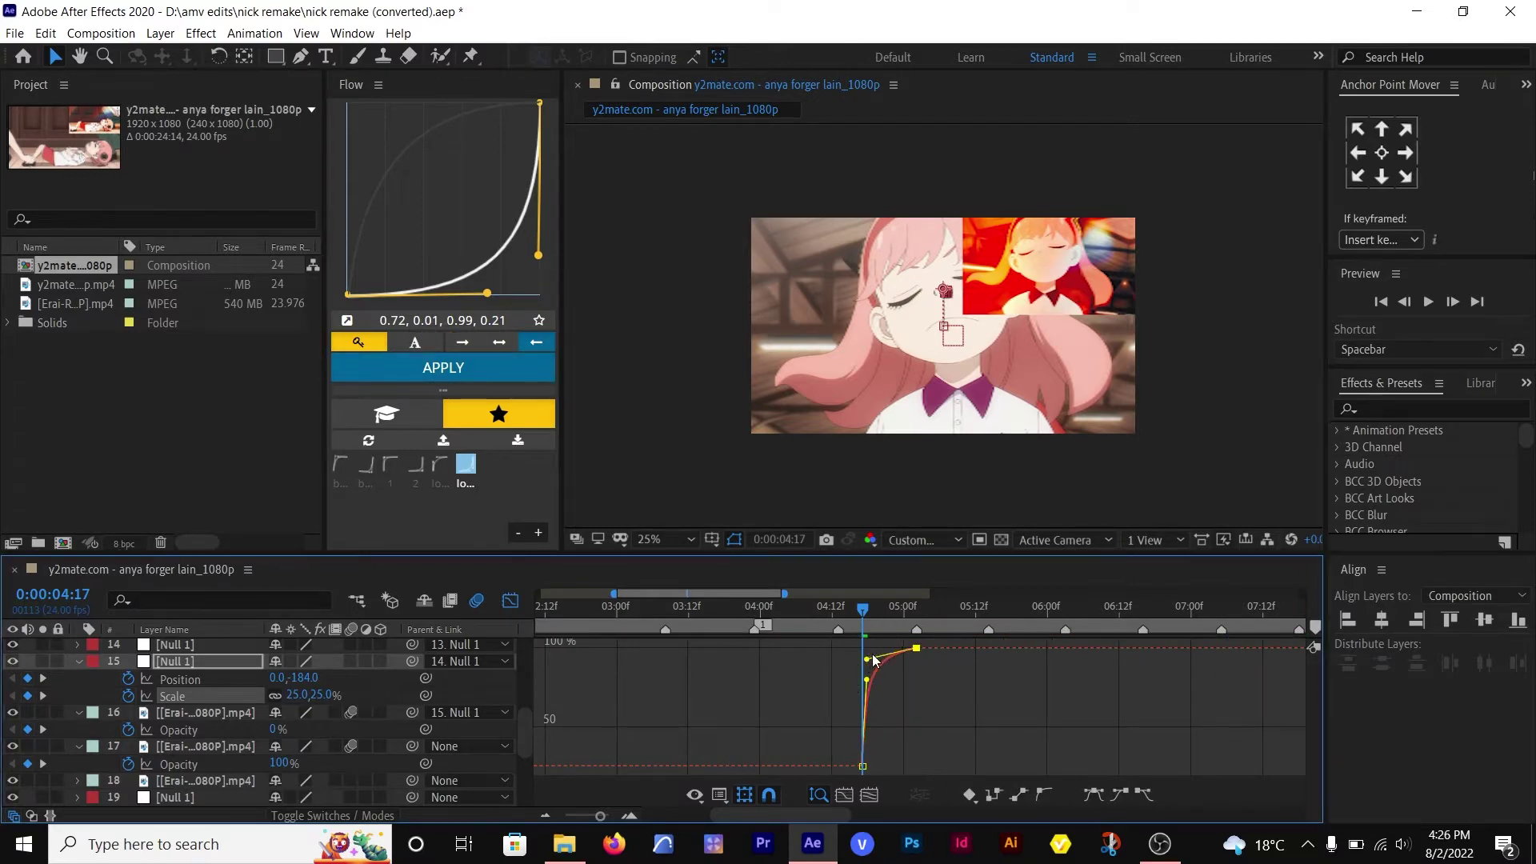
pyautogui.moveTo(862, 619)
pyautogui.mouseDown()
pyautogui.moveTo(920, 618)
pyautogui.moveTo(862, 619)
pyautogui.mouseUp()
# - Separate null layer 15's Position into X and Y dimensions and apply Easy Ease to the Y Position keyframes
pyautogui.click(184, 682)
pyautogui.rightClick(185, 684)
pyautogui.click(232, 576)
pyautogui.click(185, 696)
pyautogui.click(886, 715)
pyautogui.press('F9')
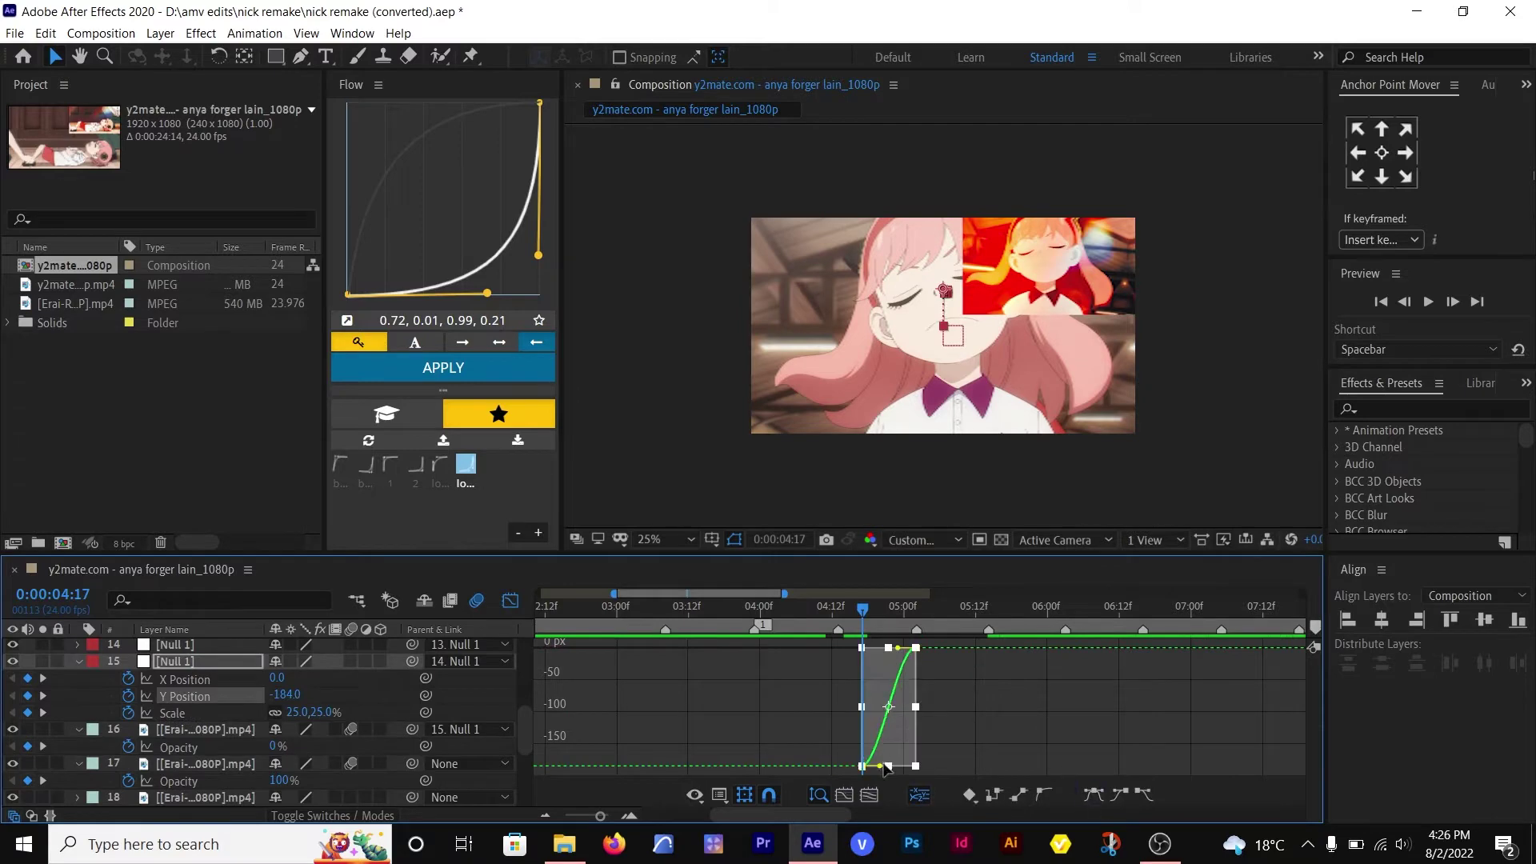
pyautogui.moveTo(863, 615)
pyautogui.mouseDown()
pyautogui.moveTo(910, 615)
pyautogui.moveTo(881, 612)
pyautogui.moveTo(883, 660)
pyautogui.moveTo(900, 613)
pyautogui.moveTo(926, 616)
pyautogui.moveTo(869, 613)
pyautogui.mouseUp()
pyautogui.click(511, 602)
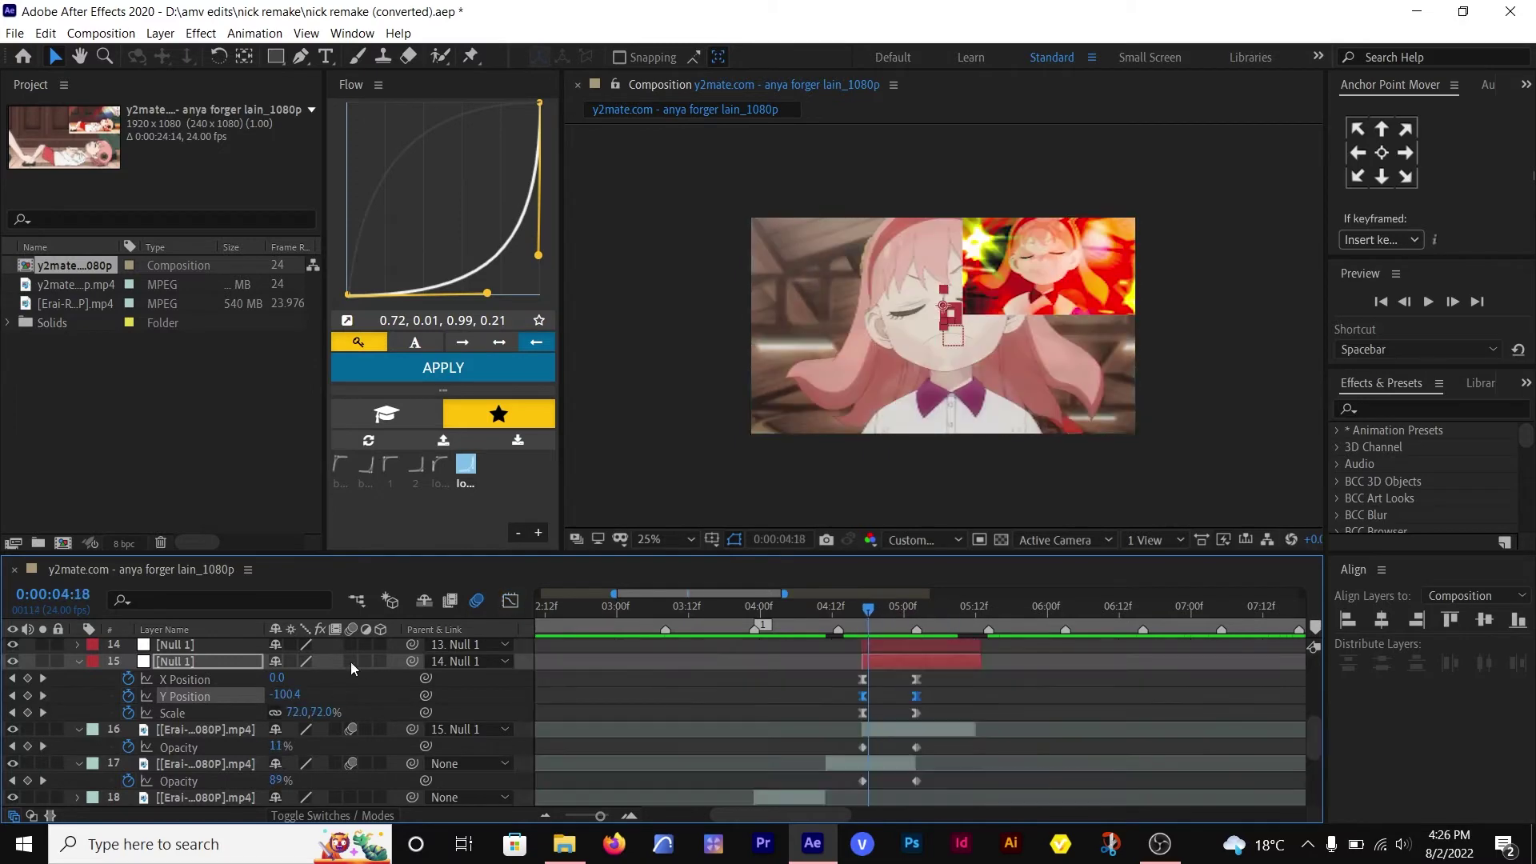
# - Add CC RepeTile to clip layer 16 with Expand Right 71, Left 70, Down 65, Up 241 and Tiling set to Unfold
pyautogui.click(890, 731)
pyautogui.hotkey('ctrl', 'space')
pyautogui.write('repe')
pyautogui.press('Return')
pyautogui.click(893, 610)
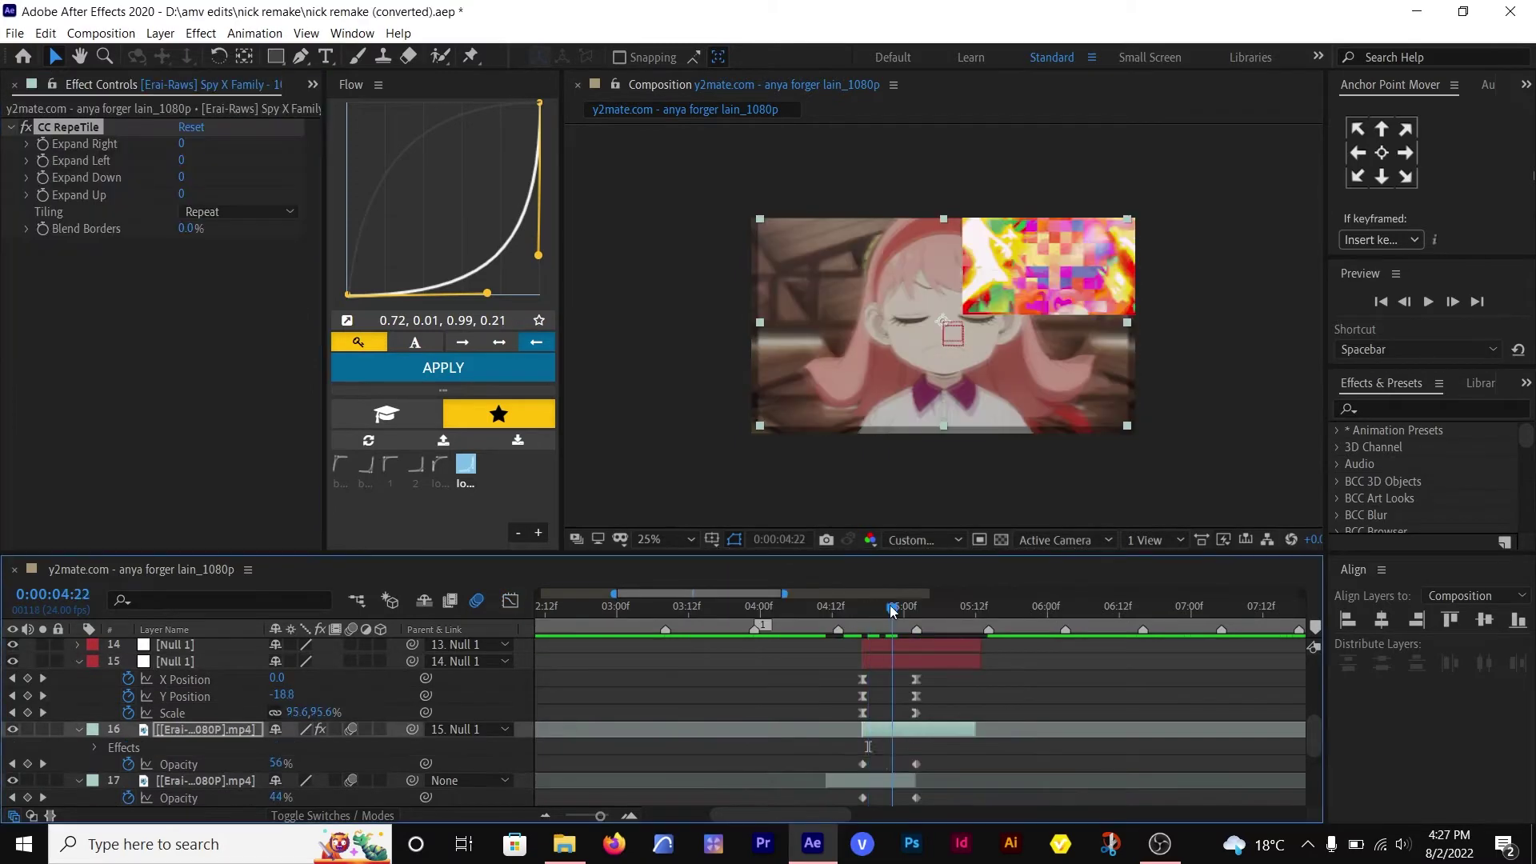
pyautogui.moveTo(183, 146); pyautogui.dragTo(235, 179)
pyautogui.moveTo(181, 194); pyautogui.dragTo(255, 191)
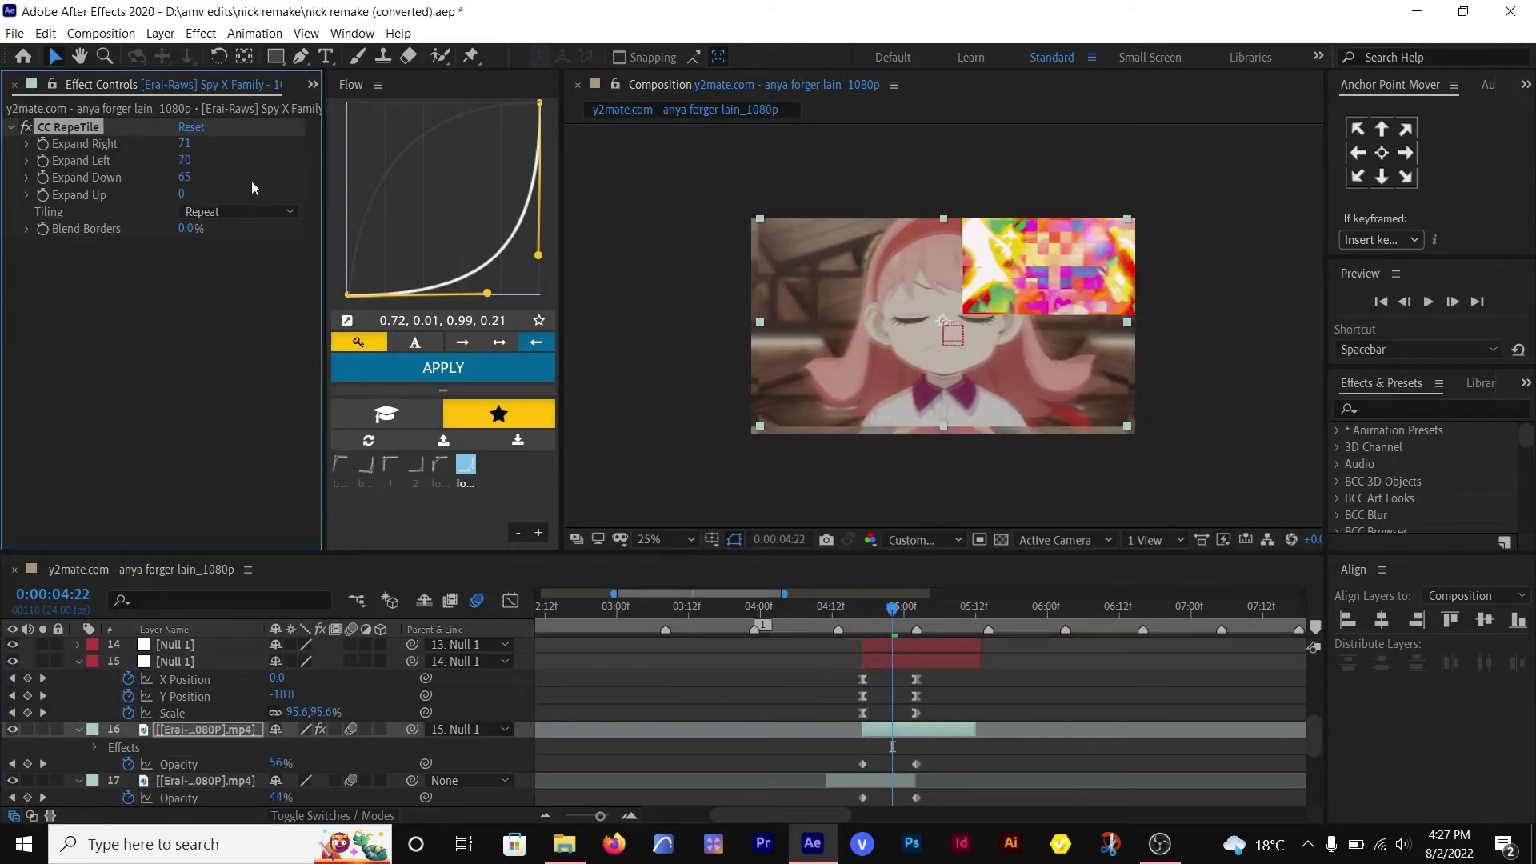
pyautogui.click(253, 212)
pyautogui.click(242, 289)
# - Remove the X Position keyframes from null layer 15
pyautogui.moveTo(894, 615)
pyautogui.mouseDown()
pyautogui.moveTo(917, 615)
pyautogui.moveTo(881, 613)
pyautogui.mouseUp()
pyautogui.click(173, 714)
pyautogui.keyDown('shift'); pyautogui.click(213, 681); pyautogui.keyUp('shift')
pyautogui.click(510, 600)
pyautogui.click(129, 679)
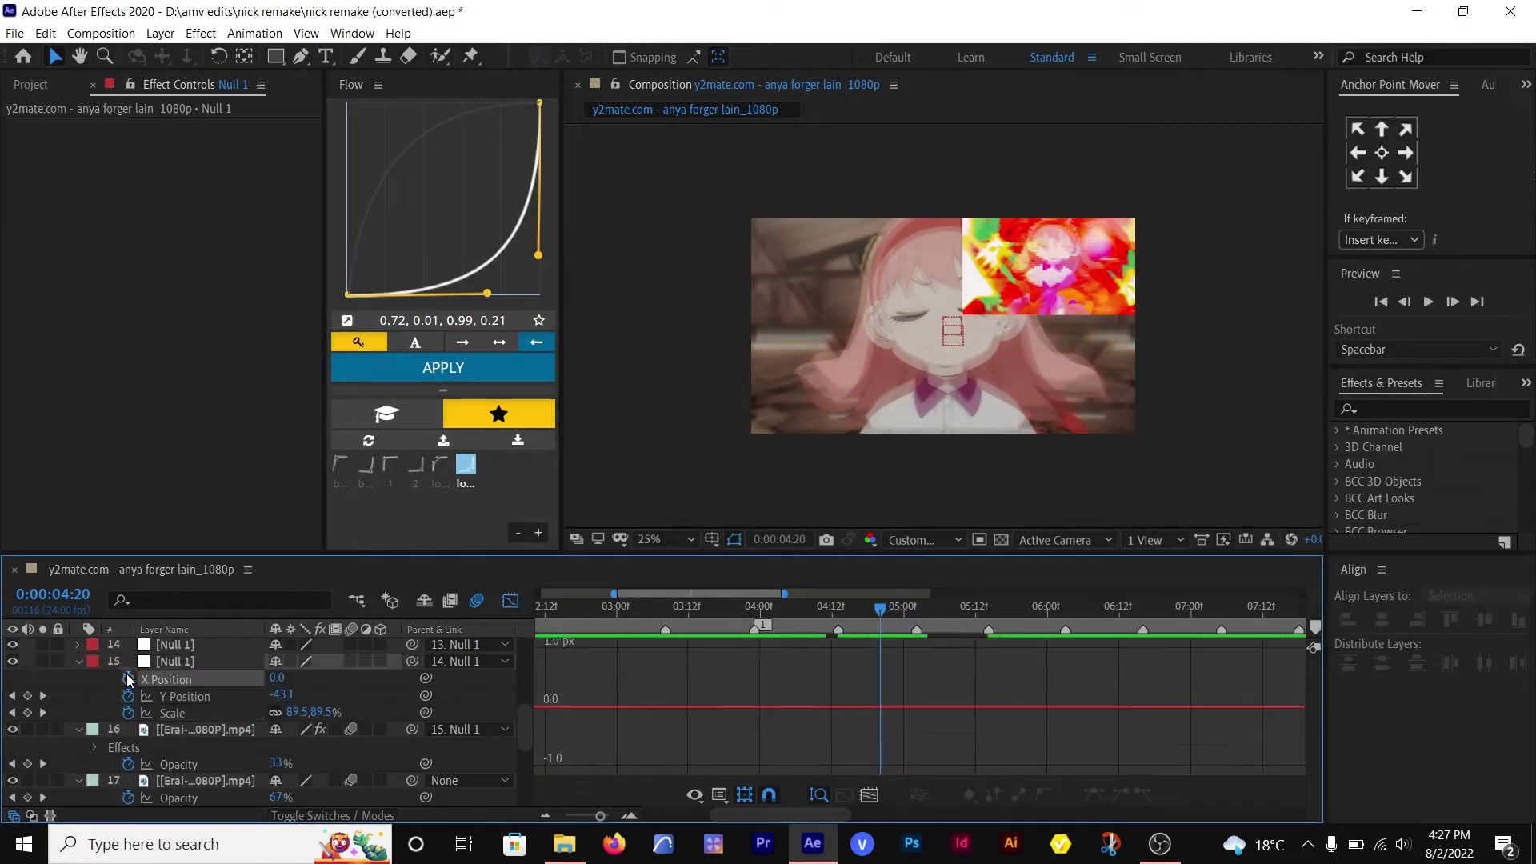
# - Reshape null layer 15's Scale curve for a softer start and a longer ease into the end keyframe
pyautogui.click(188, 696)
pyautogui.keyDown('shift'); pyautogui.click(205, 713); pyautogui.keyUp('shift')
pyautogui.click(223, 712)
pyautogui.click(215, 713)
pyautogui.scroll(2, 902, 714)
pyautogui.moveTo(749, 677); pyautogui.dragTo(765, 720)
pyautogui.moveTo(781, 652); pyautogui.dragTo(834, 657)
pyautogui.moveTo(766, 719); pyautogui.dragTo(779, 689)
# - Lower the starting handle of null layer 15's Y Position curve and adjust its end handle for a gentler rise
pyautogui.click(208, 697)
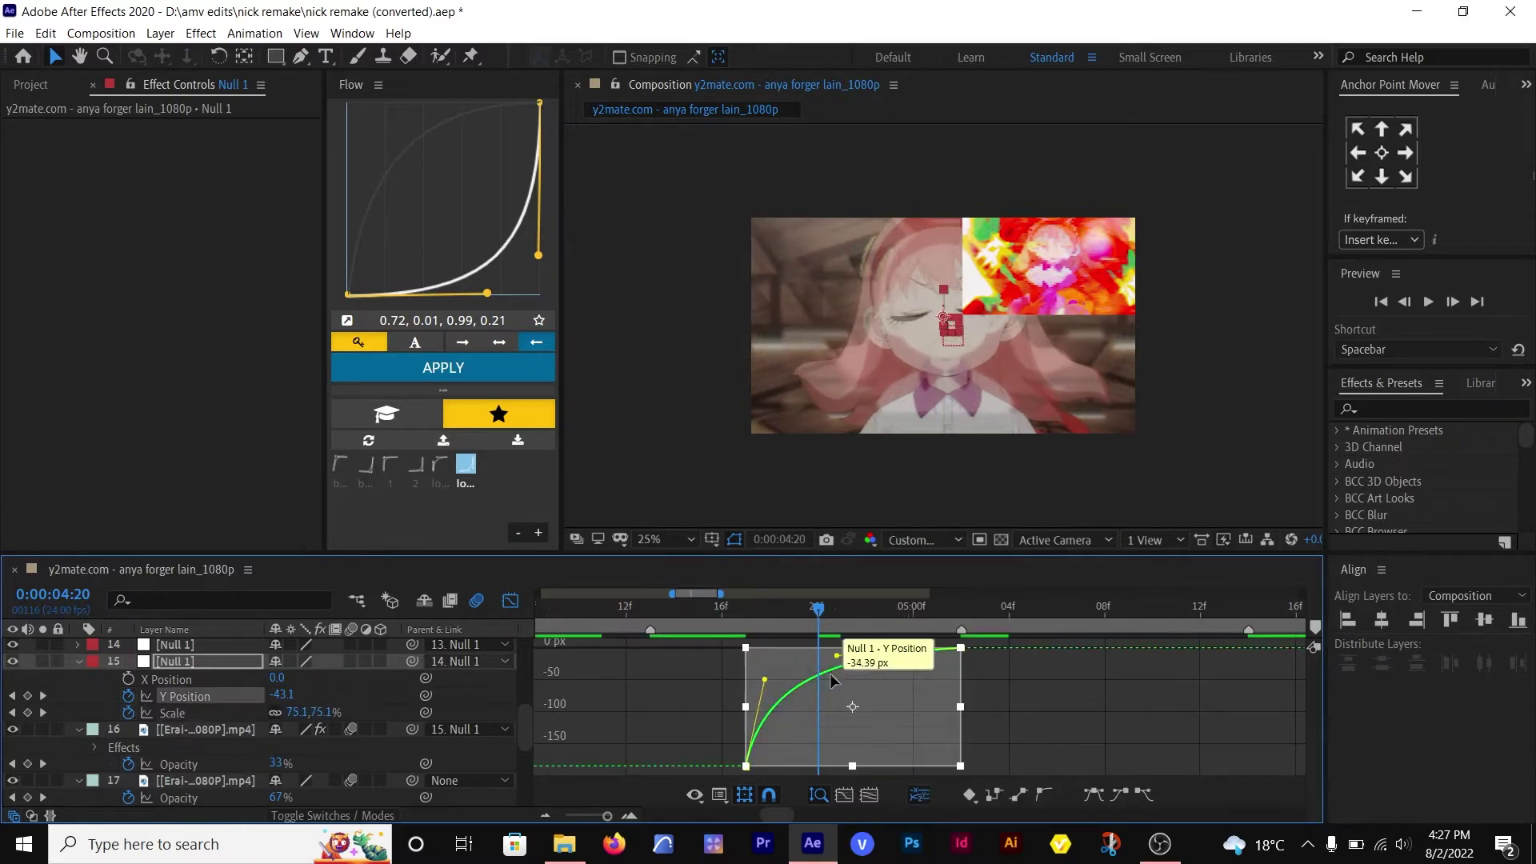
pyautogui.moveTo(837, 616); pyautogui.dragTo(783, 598)
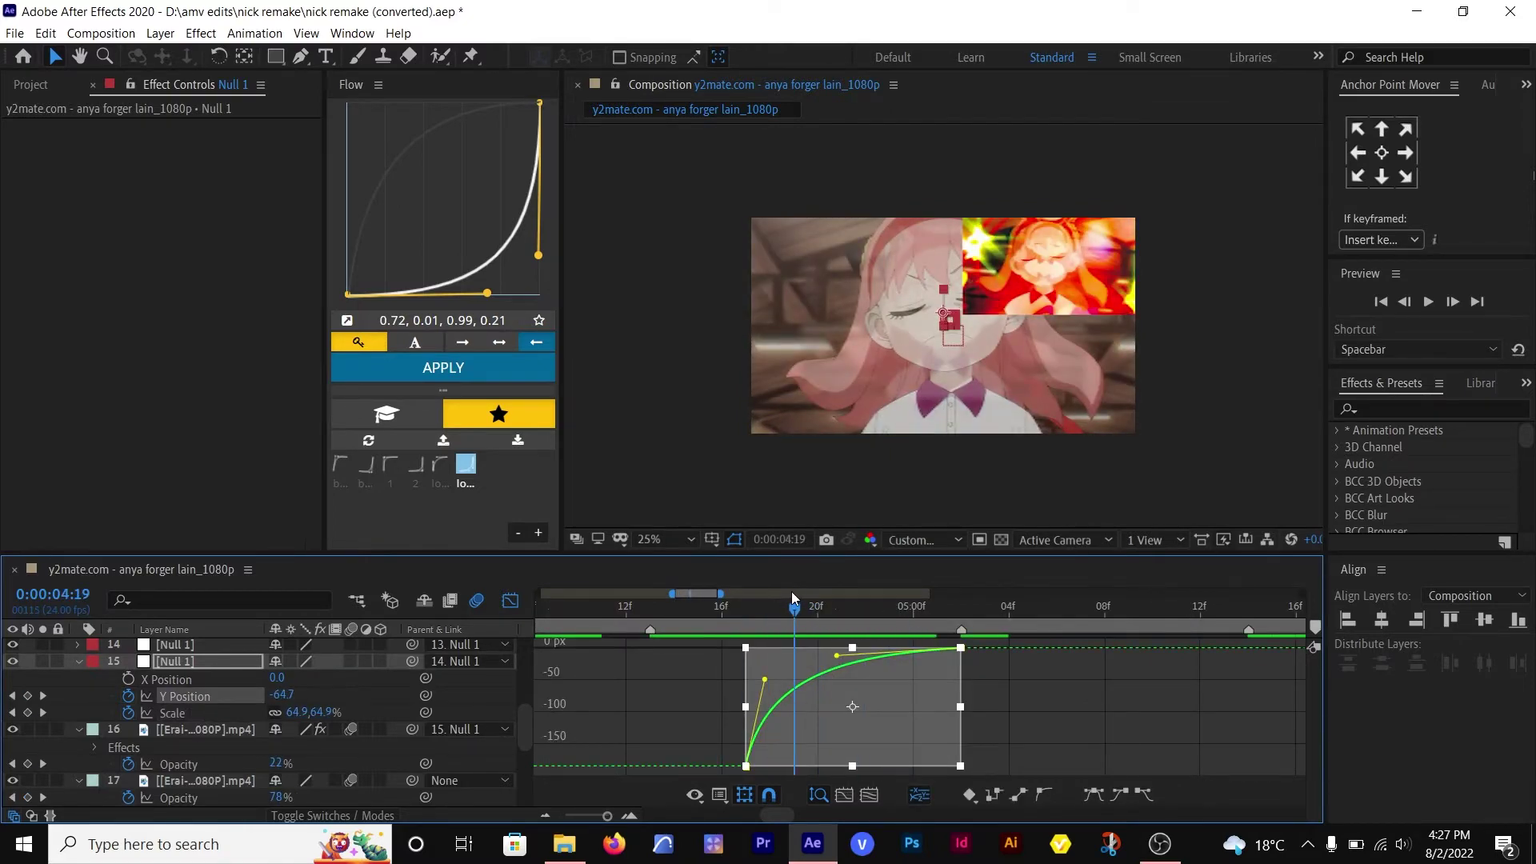
pyautogui.moveTo(765, 680); pyautogui.dragTo(765, 712)
pyautogui.moveTo(894, 648); pyautogui.dragTo(880, 649)
# - Lower the starting handle of null layer 15's Scale curve to match the Y Position easing and scrub through the transition
pyautogui.click(172, 713)
pyautogui.click(792, 717)
pyautogui.moveTo(778, 692); pyautogui.dragTo(767, 723)
pyautogui.moveTo(797, 610); pyautogui.dragTo(865, 613)
pyautogui.click(510, 602)
pyautogui.scroll(-2, 643, 615)
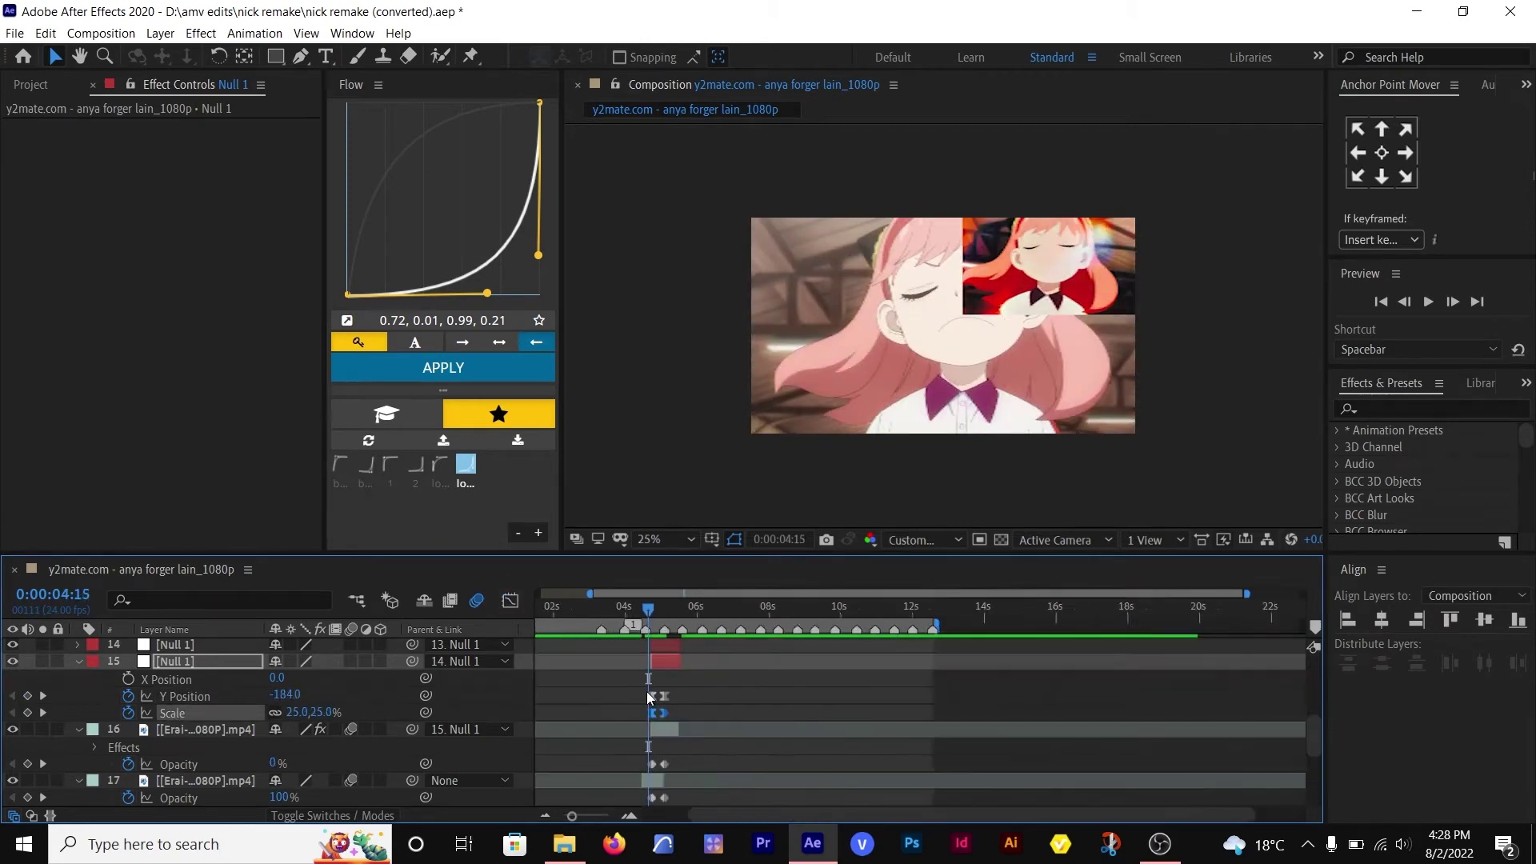
pyautogui.scroll(2, 646, 615)
pyautogui.moveTo(655, 611)
pyautogui.mouseDown()
pyautogui.moveTo(728, 610)
pyautogui.moveTo(680, 605)
pyautogui.mouseUp()
# - Set CC RepeTile's Expand Right, Left, Down and Up to 300 on clip layer 16
pyautogui.click(716, 729)
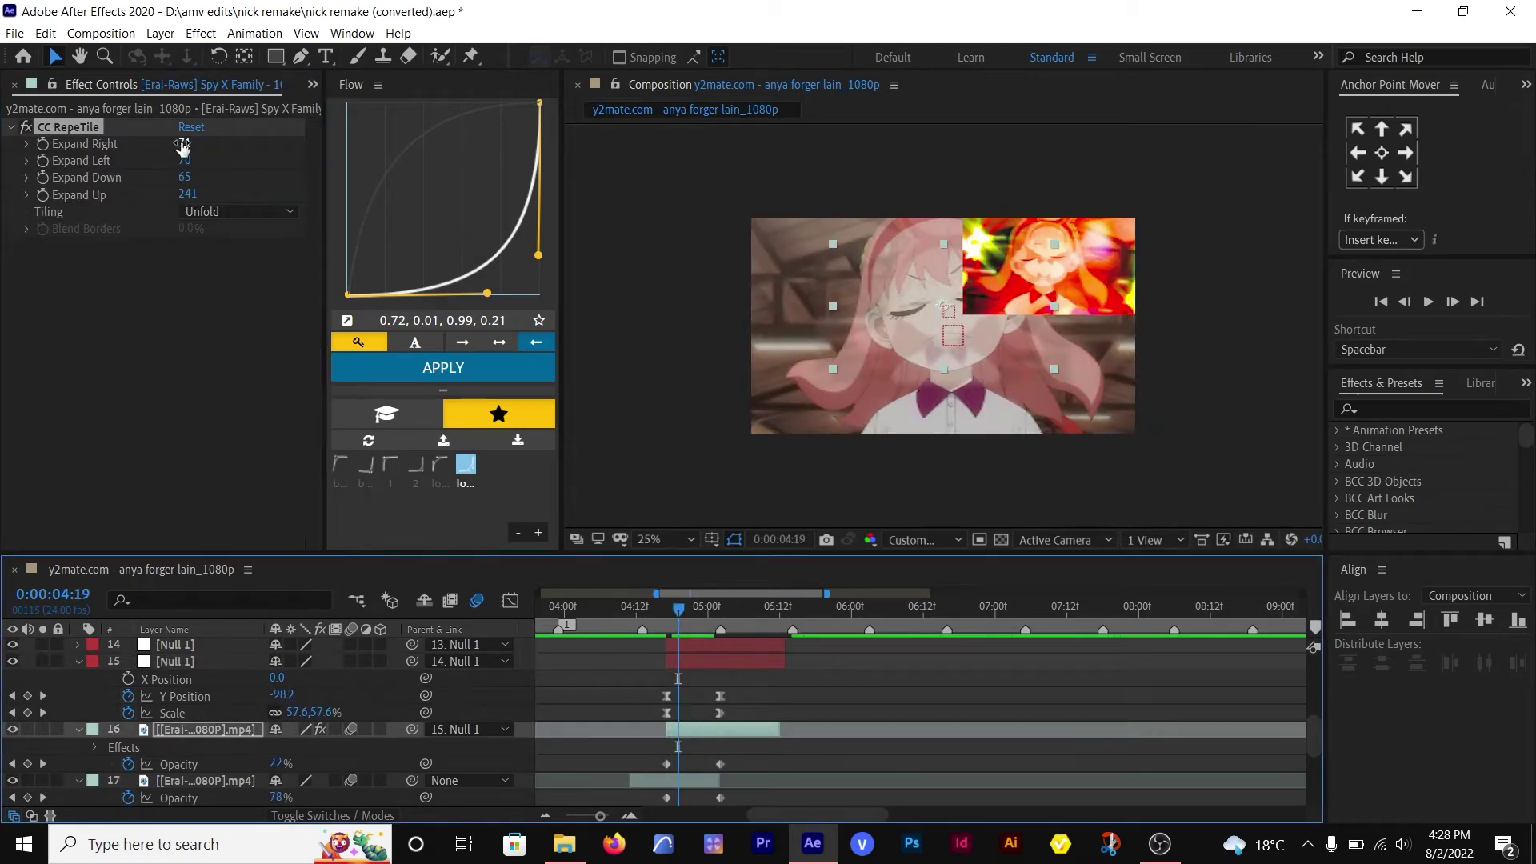
pyautogui.moveTo(184, 144); pyautogui.dragTo(325, 144)
pyautogui.press('Tab')
pyautogui.write('300')
pyautogui.press('Tab')
pyautogui.write('300')
pyautogui.press('Tab')
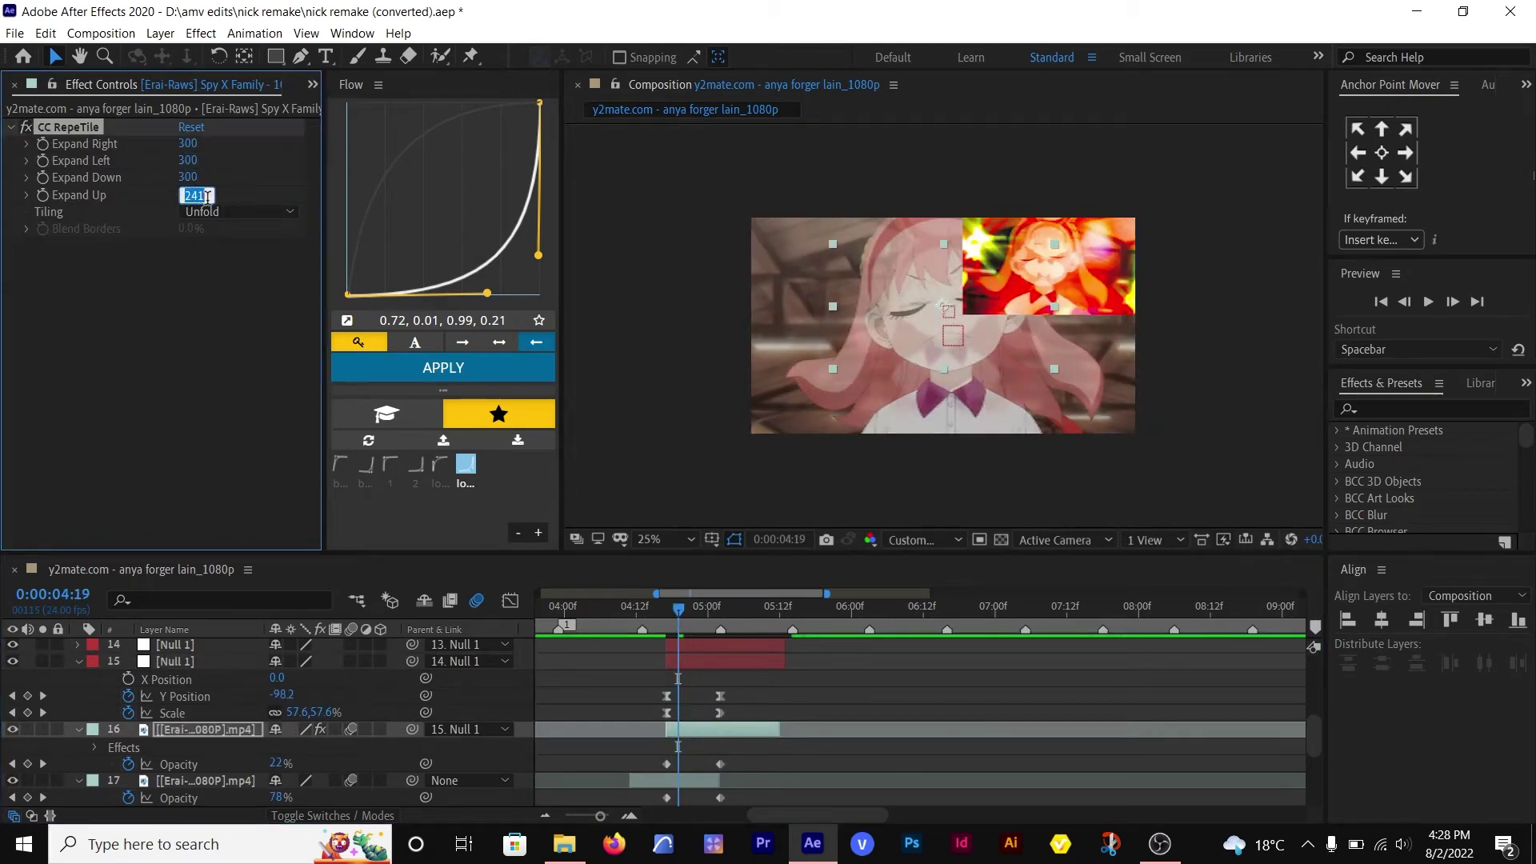
pyautogui.write('300')
pyautogui.press('Return')
pyautogui.moveTo(680, 604); pyautogui.dragTo(669, 631)
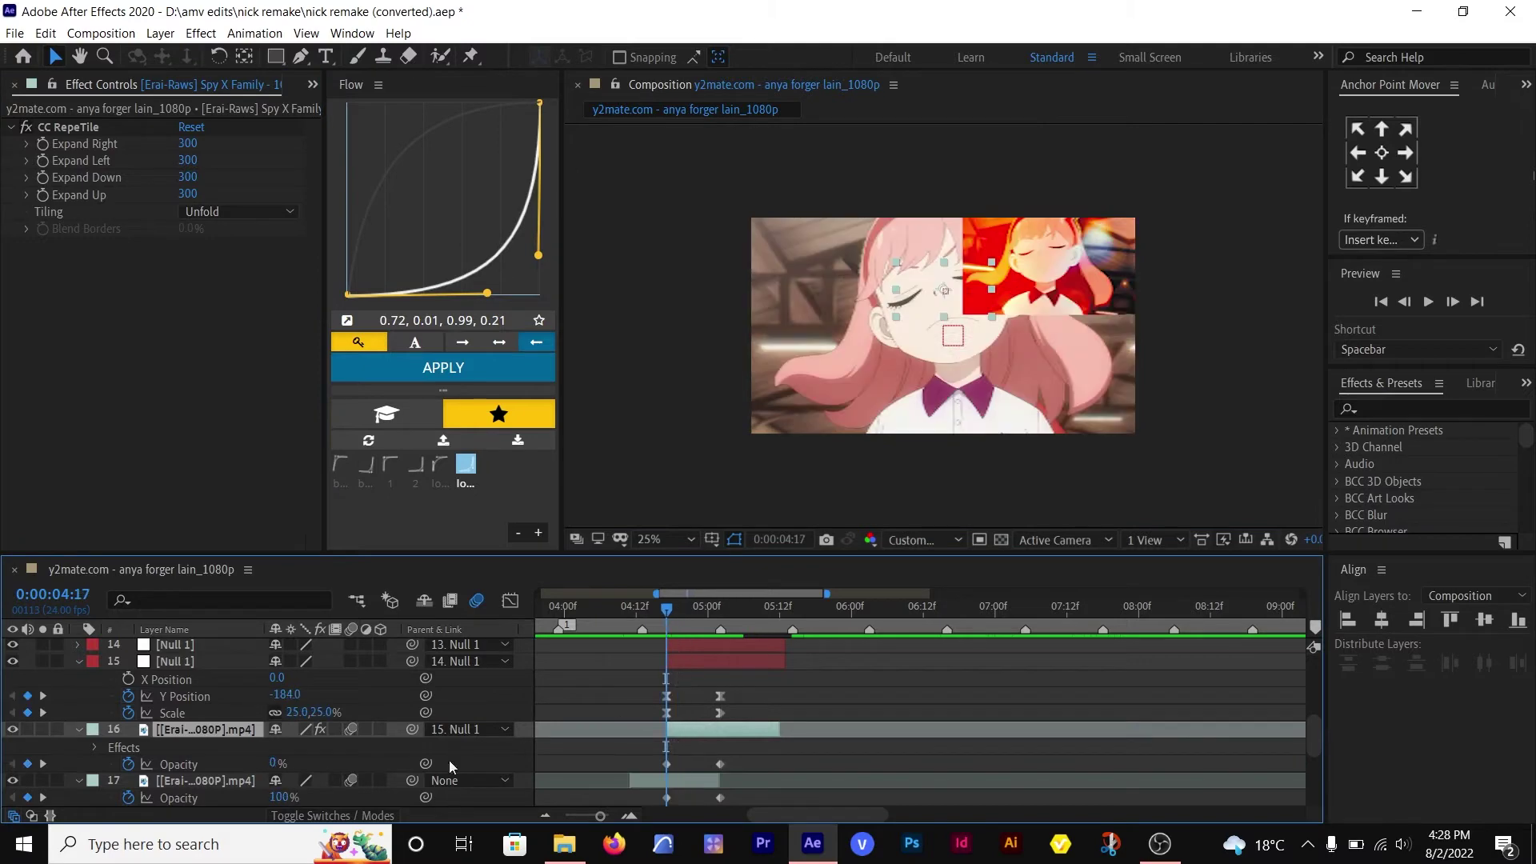
# - Set null layer 15's Scale keyframe at 0:00:04:17 to 5%
pyautogui.click(318, 714)
pyautogui.click(510, 600)
pyautogui.moveTo(665, 616)
pyautogui.mouseDown()
pyautogui.moveTo(684, 617)
pyautogui.moveTo(667, 617)
pyautogui.mouseUp()
# - Keyframe null layer 15's X Position from -63.7 at 0:00:04:17 to 0 at 0:00:05:02
pyautogui.click(127, 678)
pyautogui.click(512, 600)
pyautogui.moveTo(667, 680); pyautogui.dragTo(720, 680)
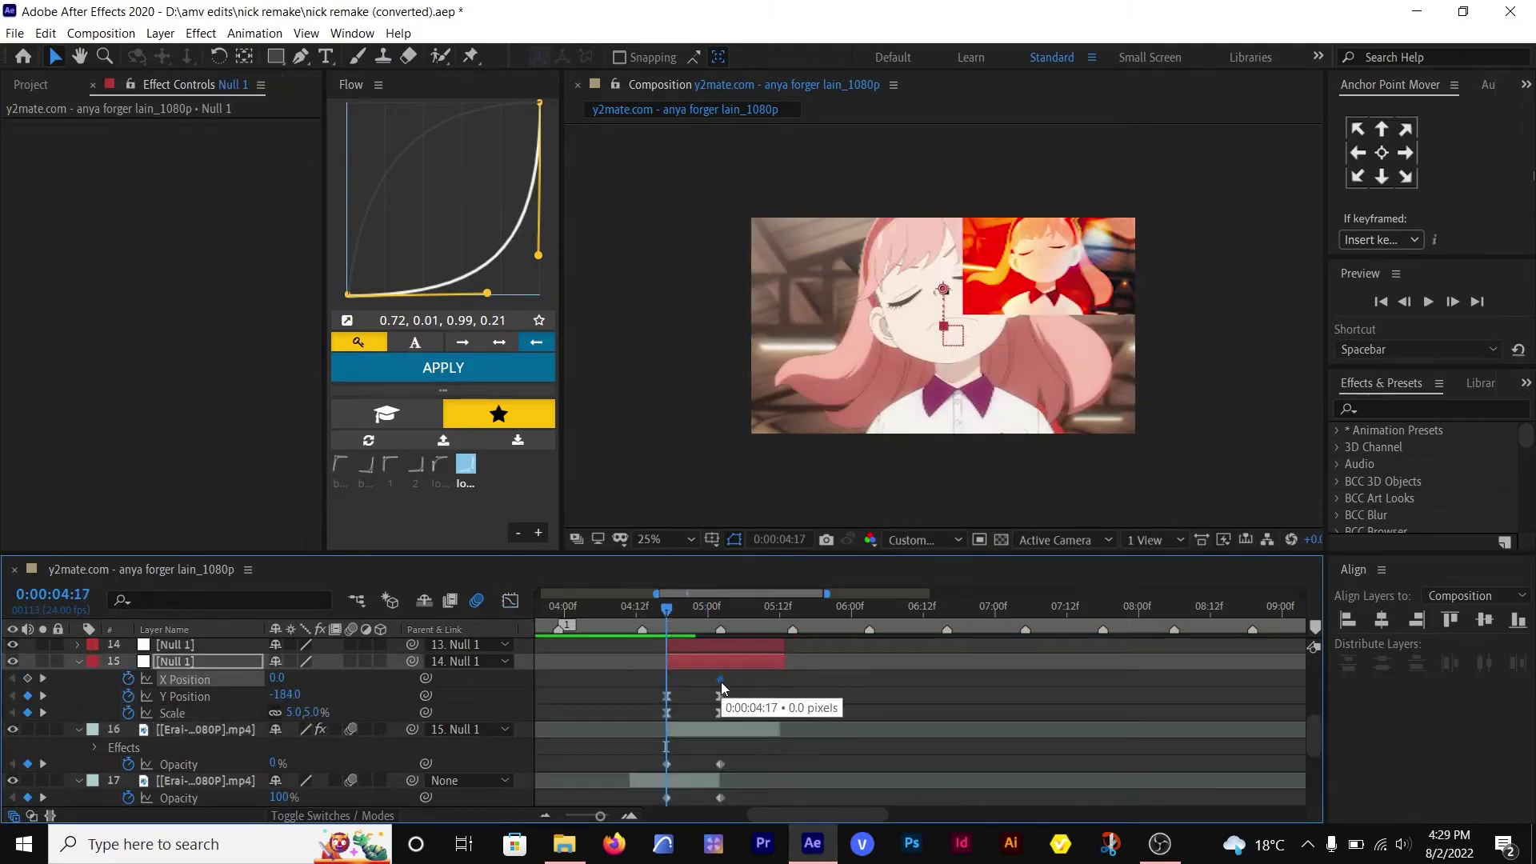
pyautogui.moveTo(278, 678); pyautogui.dragTo(72, 670)
pyautogui.click(678, 607)
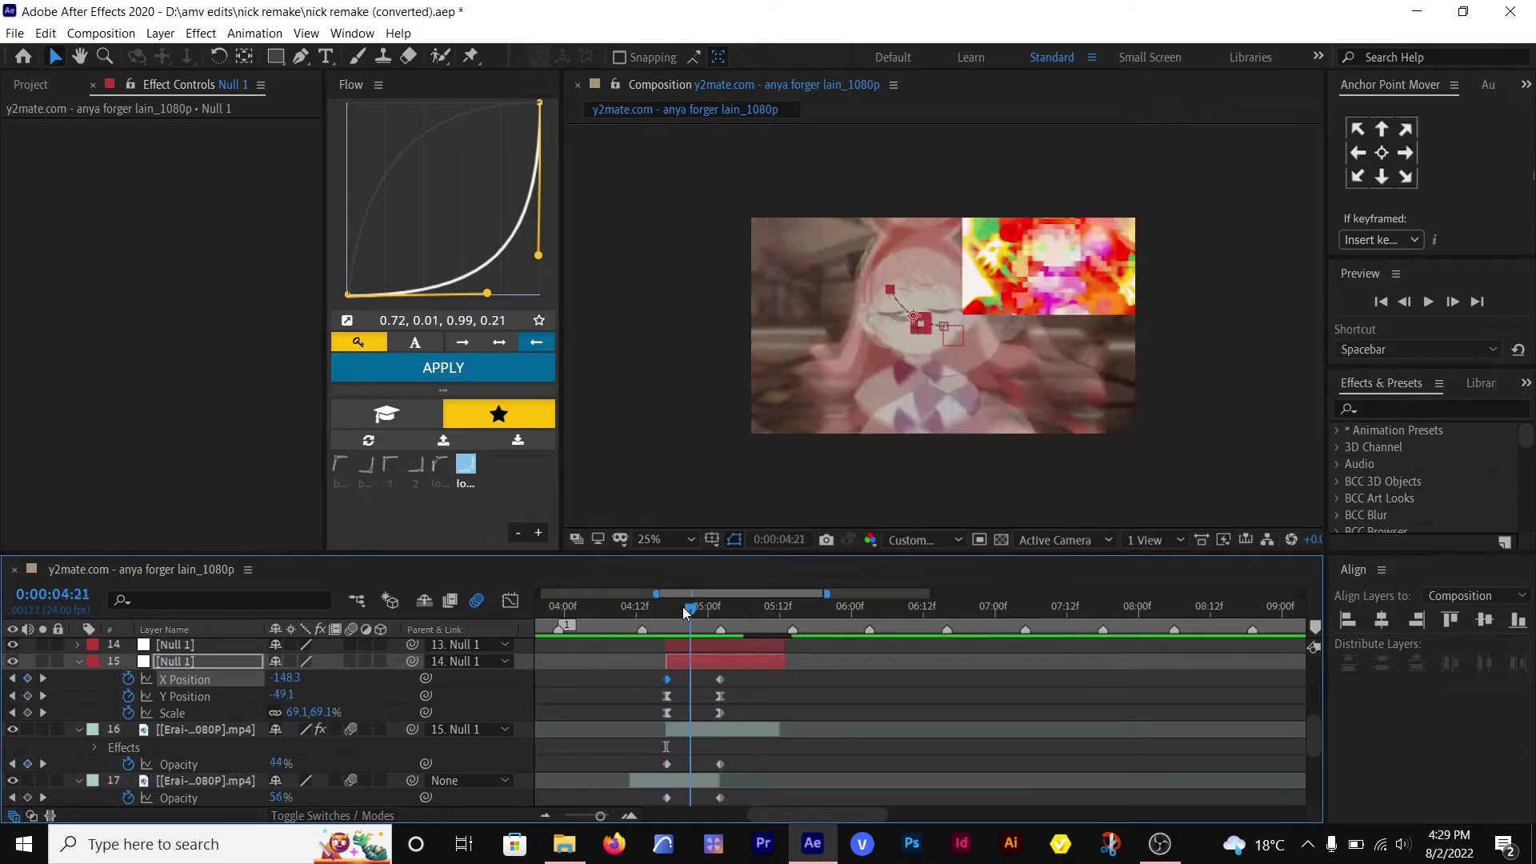
pyautogui.moveTo(678, 680); pyautogui.dragTo(666, 680)
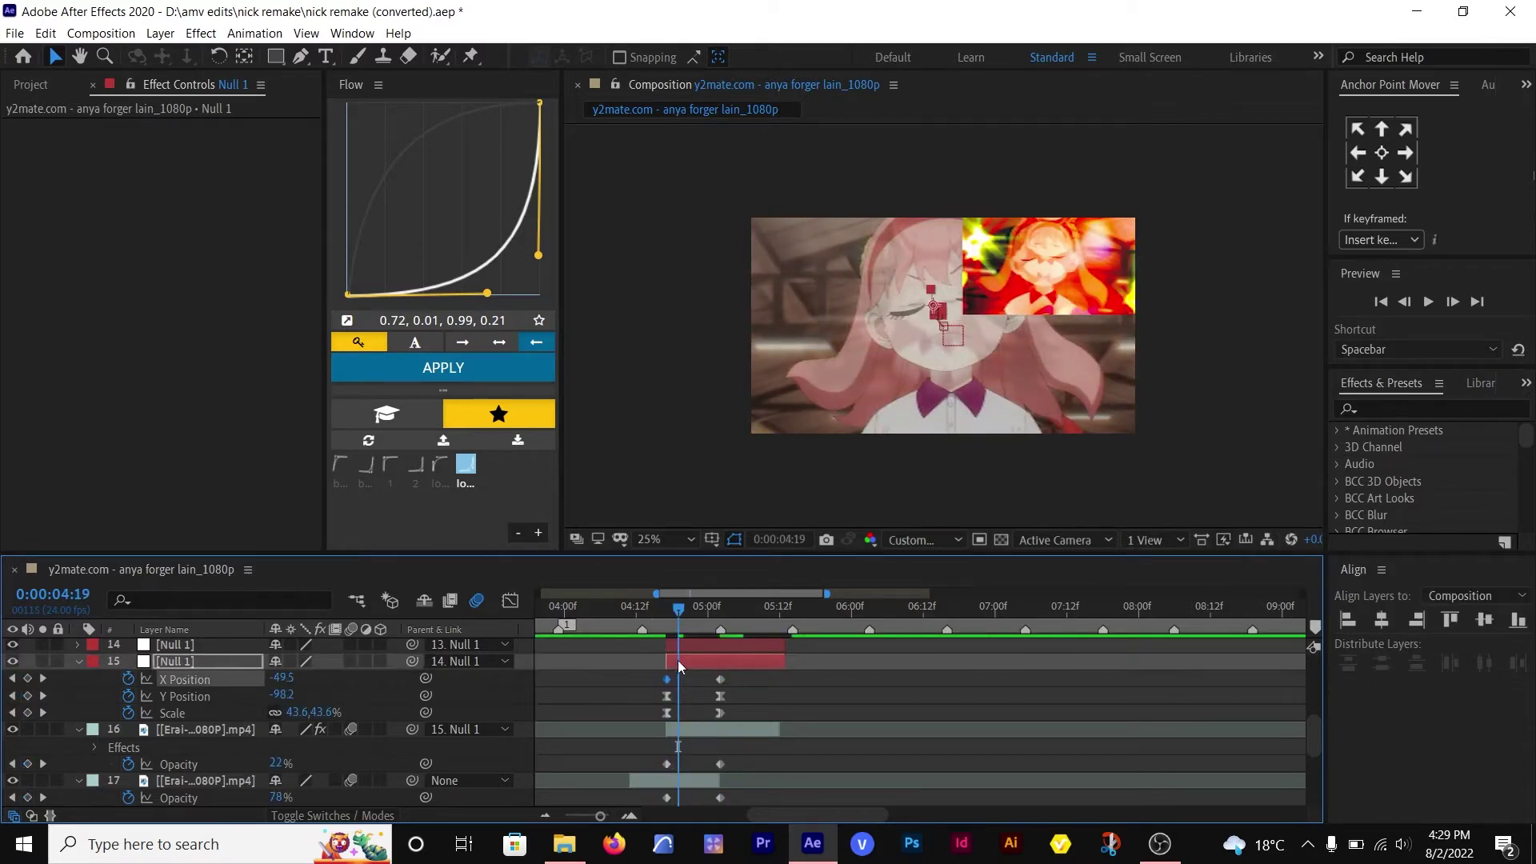
# - Ease null layer 15's X Position keyframes with a fast-start, slow-end curve and preview the transition
pyautogui.moveTo(666, 616); pyautogui.dragTo(737, 770)
pyautogui.hotkey('shift', 'F3')
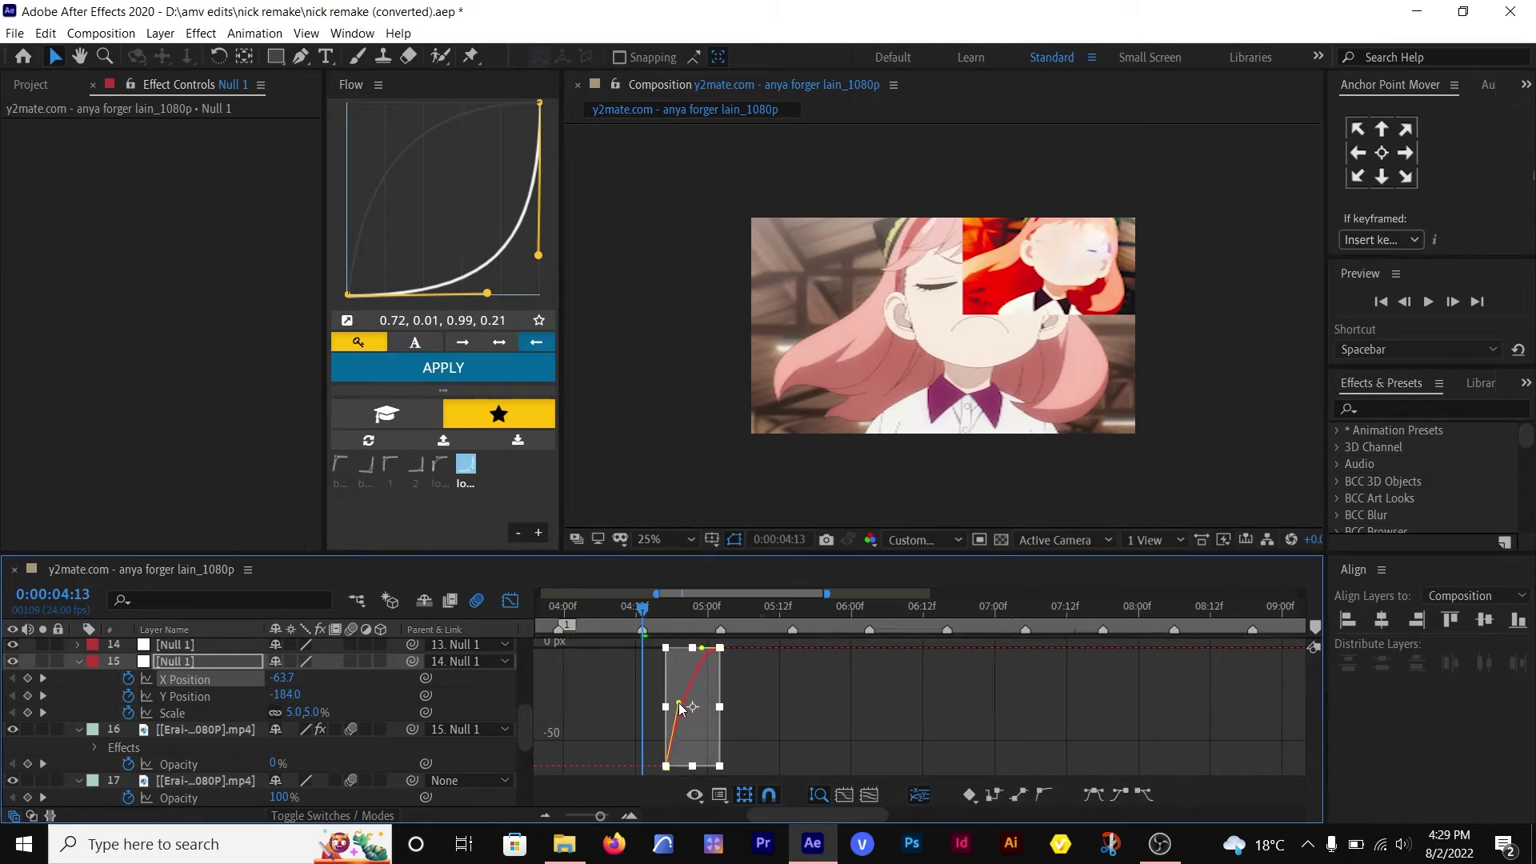
pyautogui.hotkey('shift', 'F3')
pyautogui.press('=')
pyautogui.moveTo(682, 612); pyautogui.dragTo(656, 611)
pyautogui.press('space')
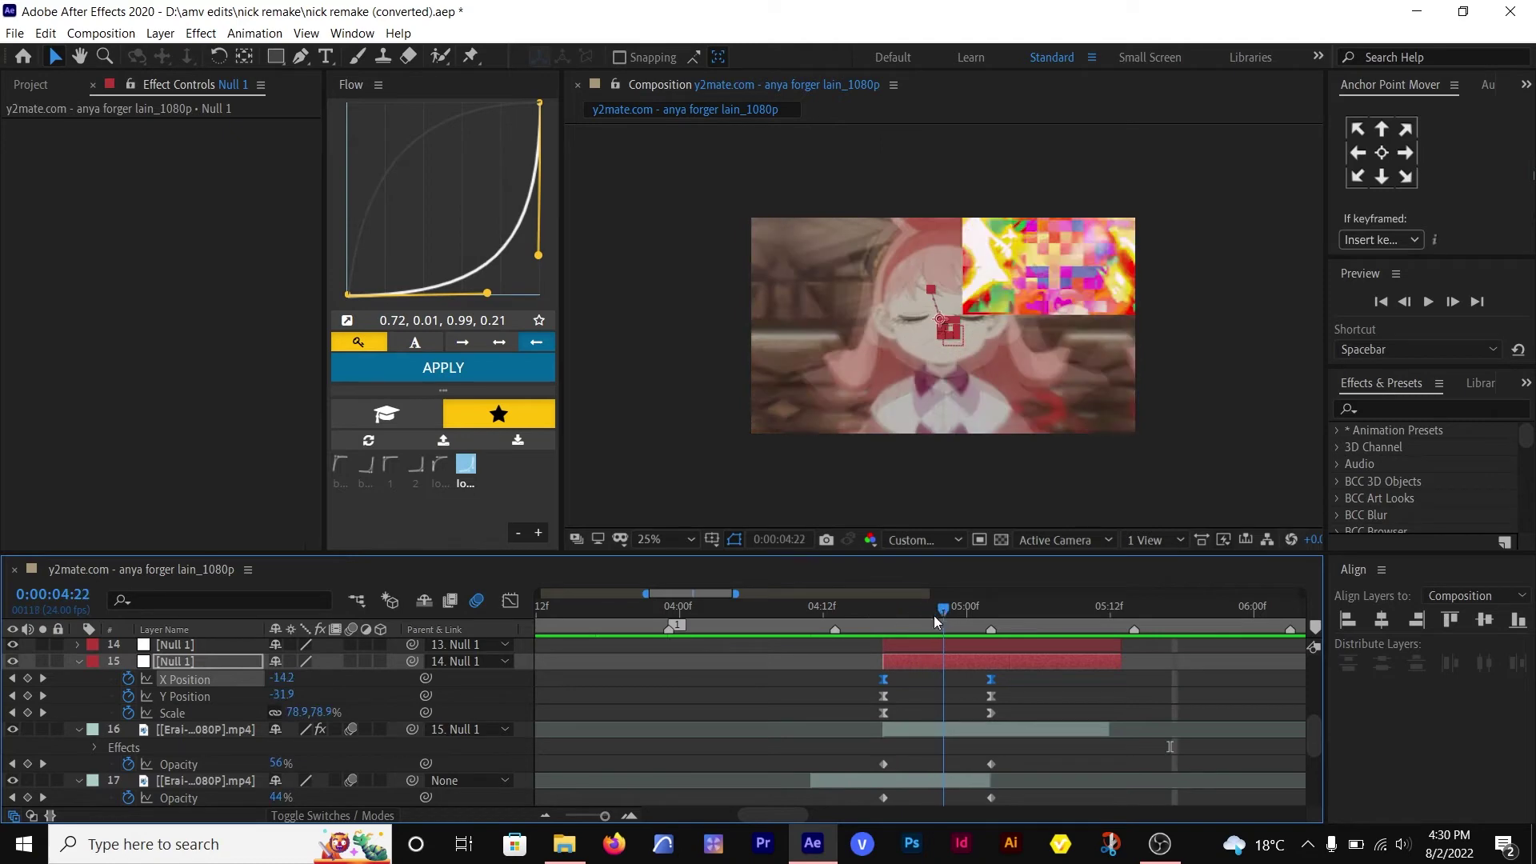
# - Collapse the properties of layers 15 to 17 and add an adjustment layer above clip layer 16, starting at 0:00:04:17
pyautogui.click(79, 661)
pyautogui.click(79, 678)
pyautogui.click(79, 695)
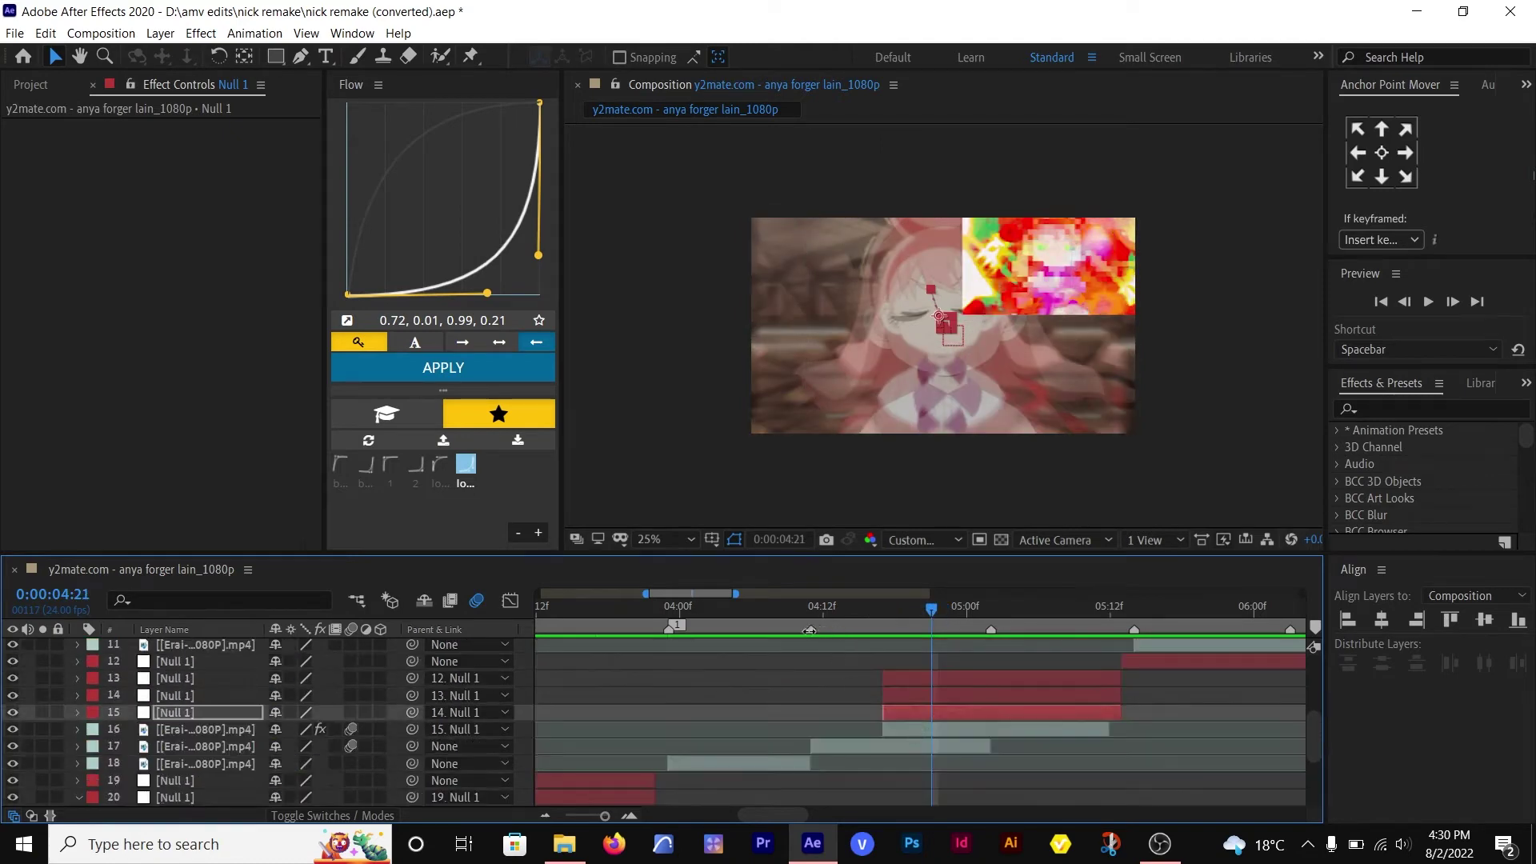
pyautogui.moveTo(801, 614); pyautogui.dragTo(885, 656)
pyautogui.rightClick(128, 731)
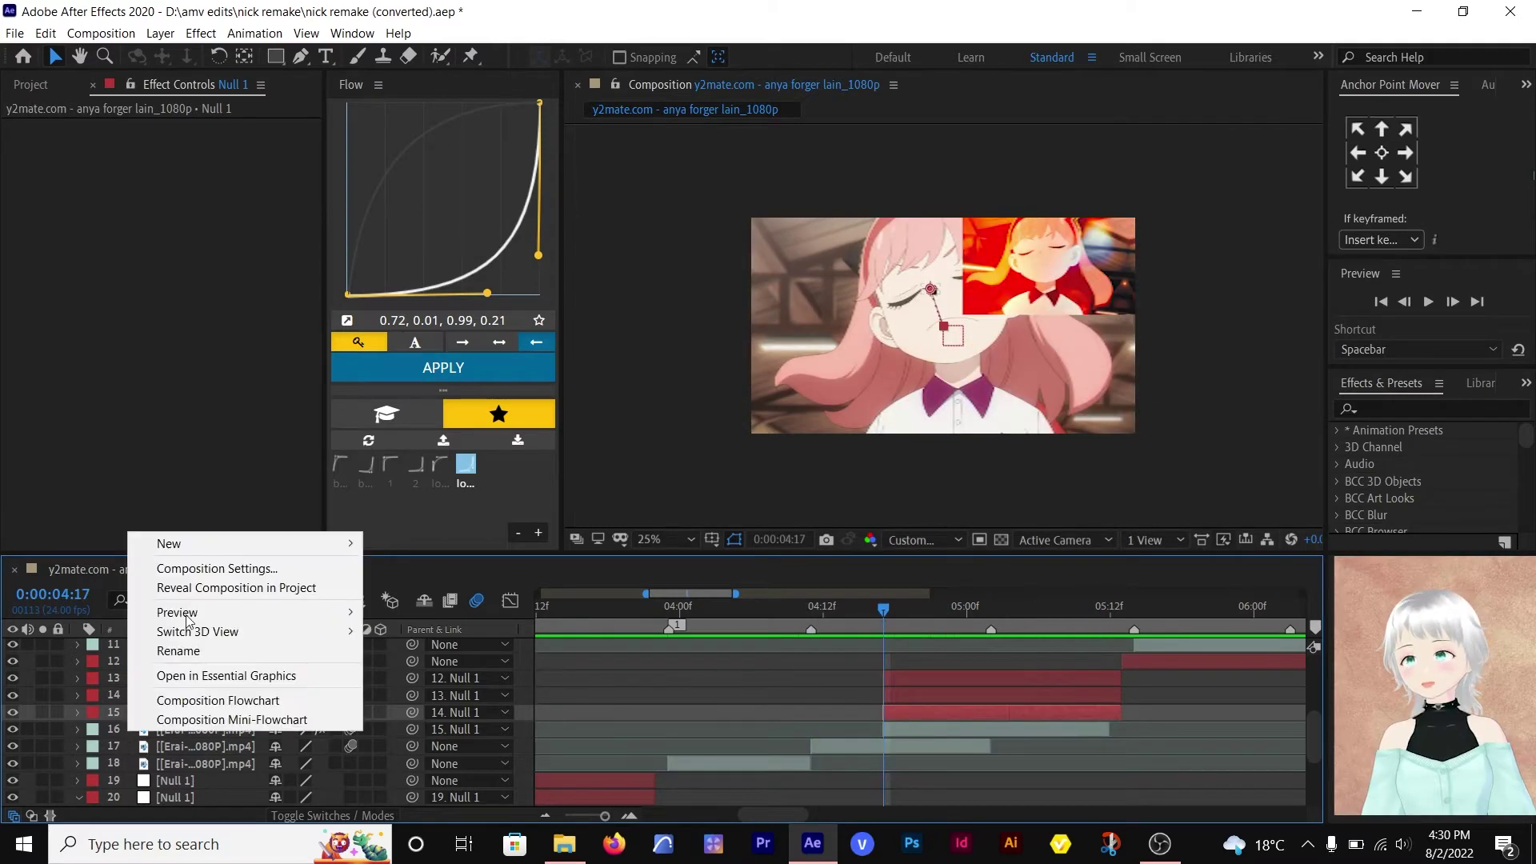
pyautogui.moveTo(240, 543)
pyautogui.click(435, 682)
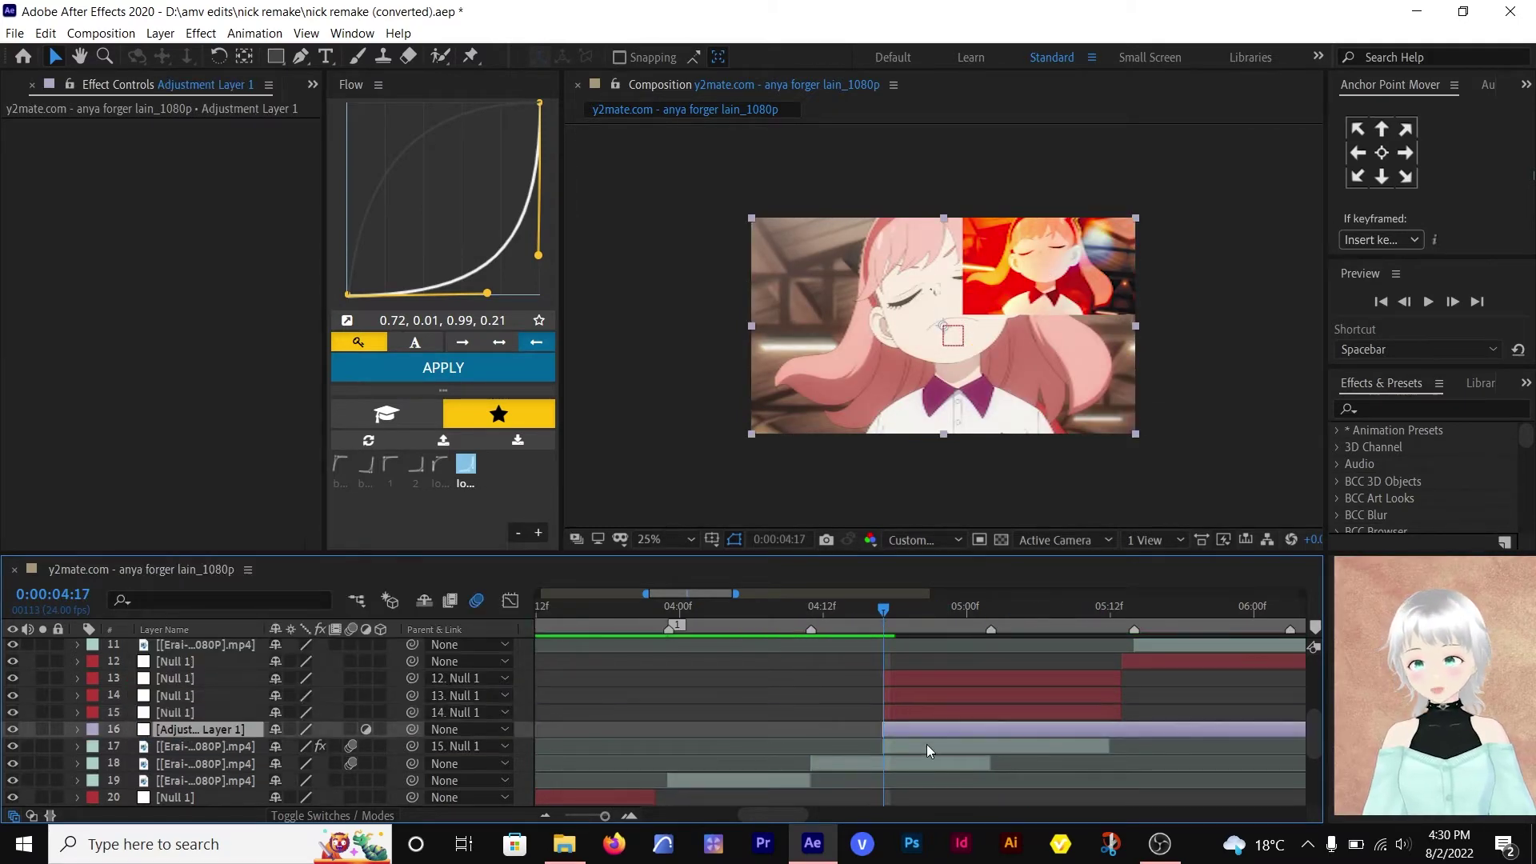
# - Apply the Warp effect to the adjustment layer with Warp Style Squeeze and Warp Axis Vertical
pyautogui.hotkey('ctrl', 'space')
pyautogui.write('warp')
pyautogui.click(869, 626)
pyautogui.click(240, 143)
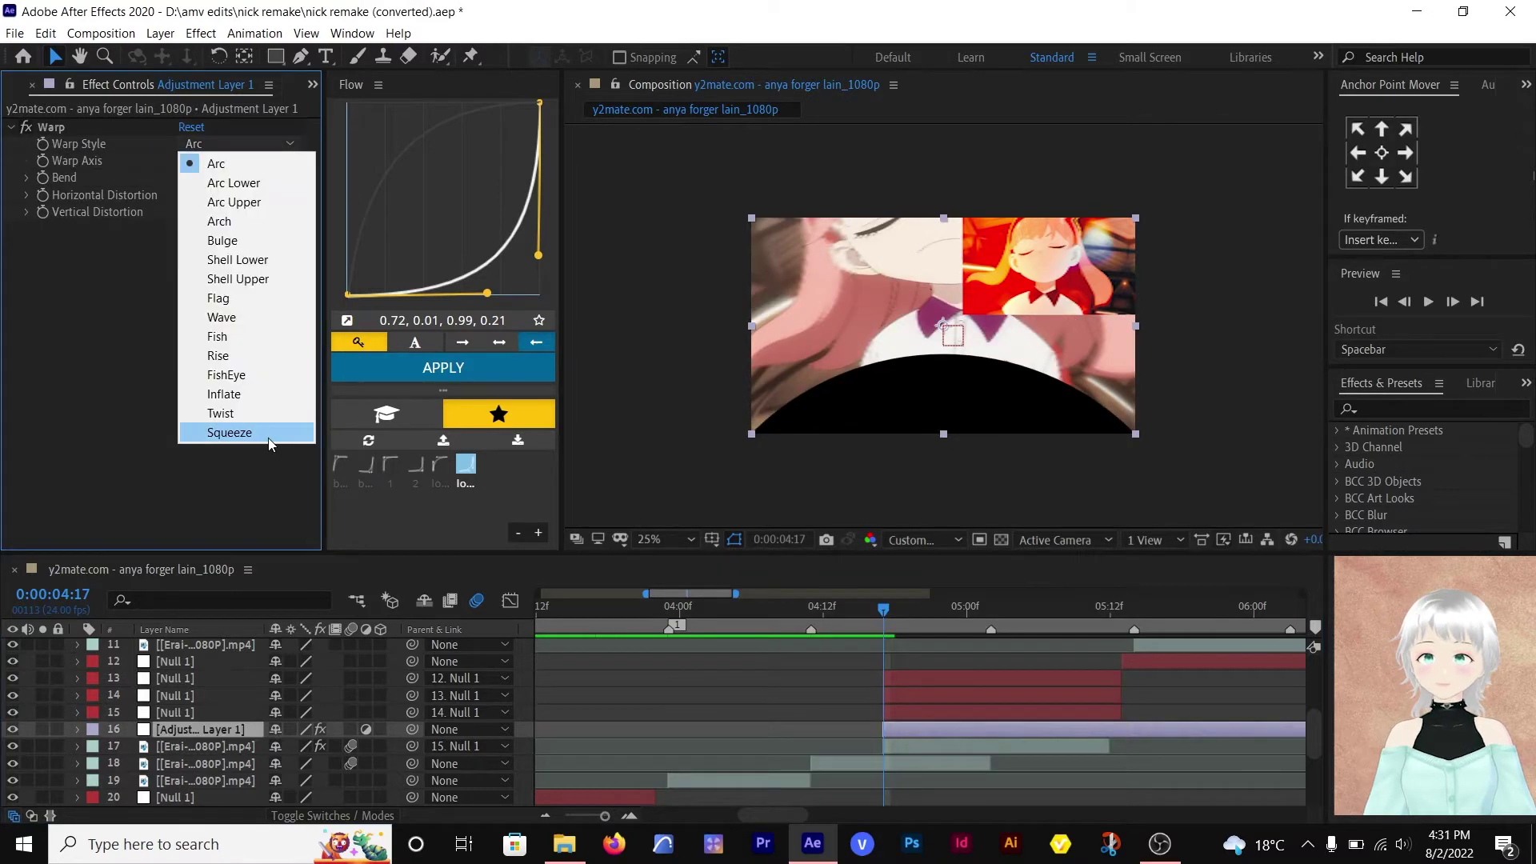
pyautogui.click(267, 432)
pyautogui.click(240, 160)
pyautogui.click(232, 179)
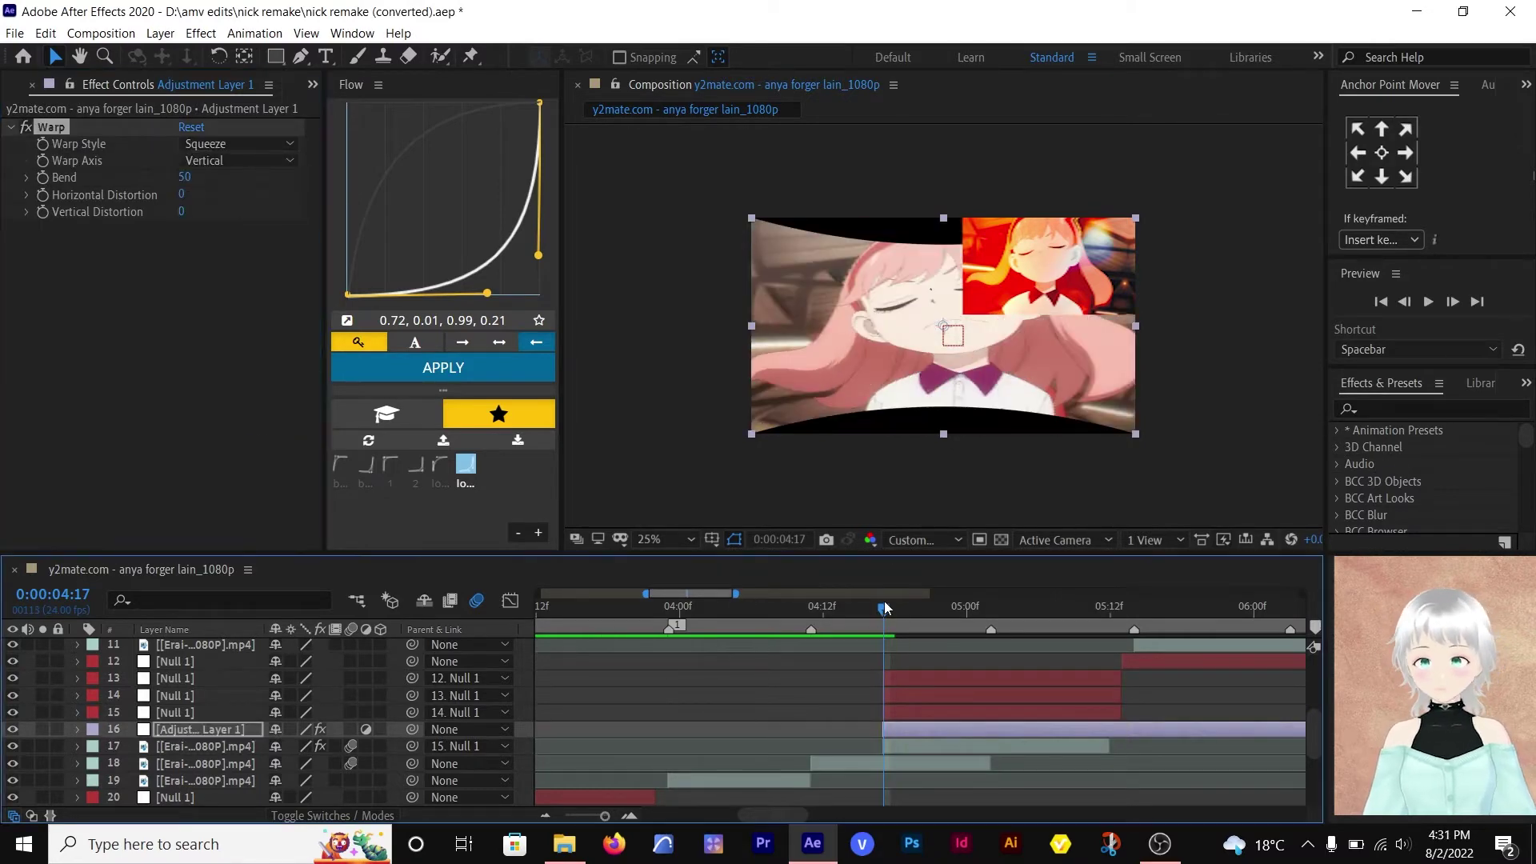
# - Try different Bend and Horizontal Distortion amounts on the vertical Squeeze warp and return Horizontal Distortion to 0
pyautogui.moveTo(885, 608)
pyautogui.mouseDown()
pyautogui.moveTo(1032, 612)
pyautogui.moveTo(884, 608)
pyautogui.mouseUp()
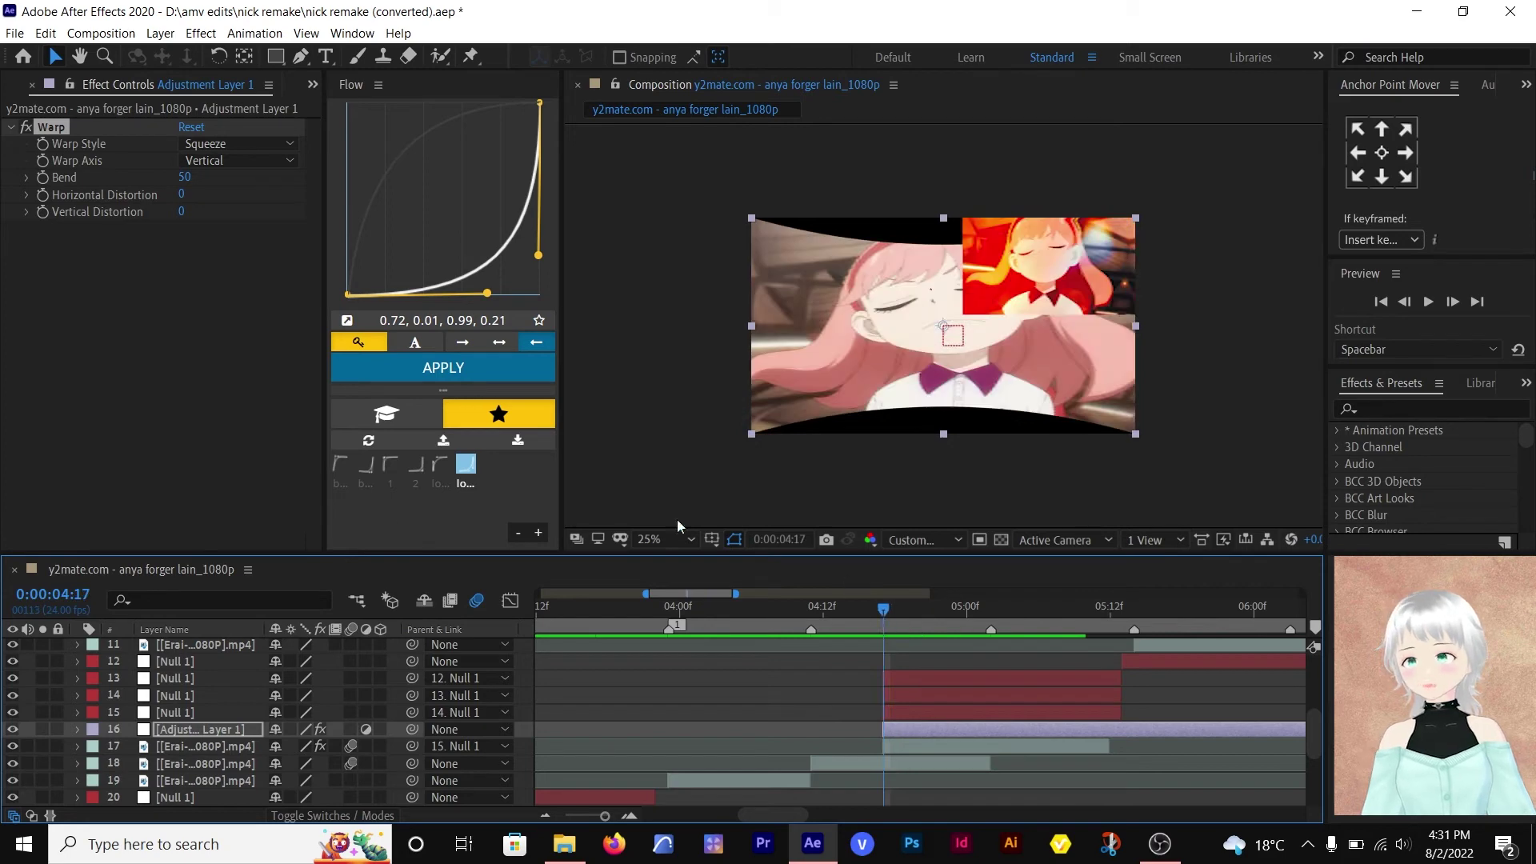
pyautogui.moveTo(184, 177); pyautogui.dragTo(162, 208)
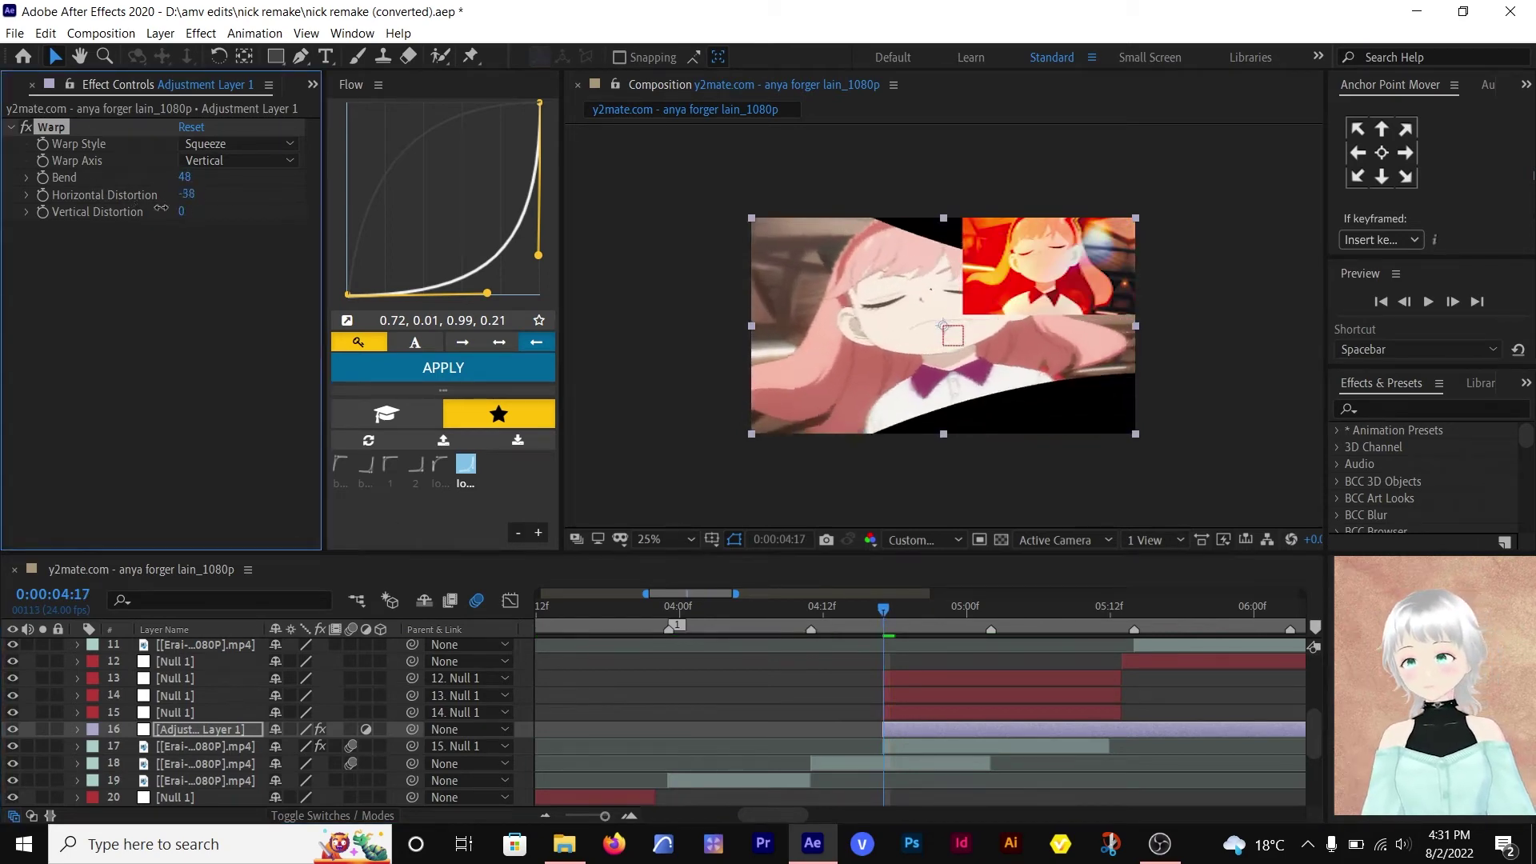
pyautogui.moveTo(890, 608); pyautogui.dragTo(1027, 608)
pyautogui.click(24, 127)
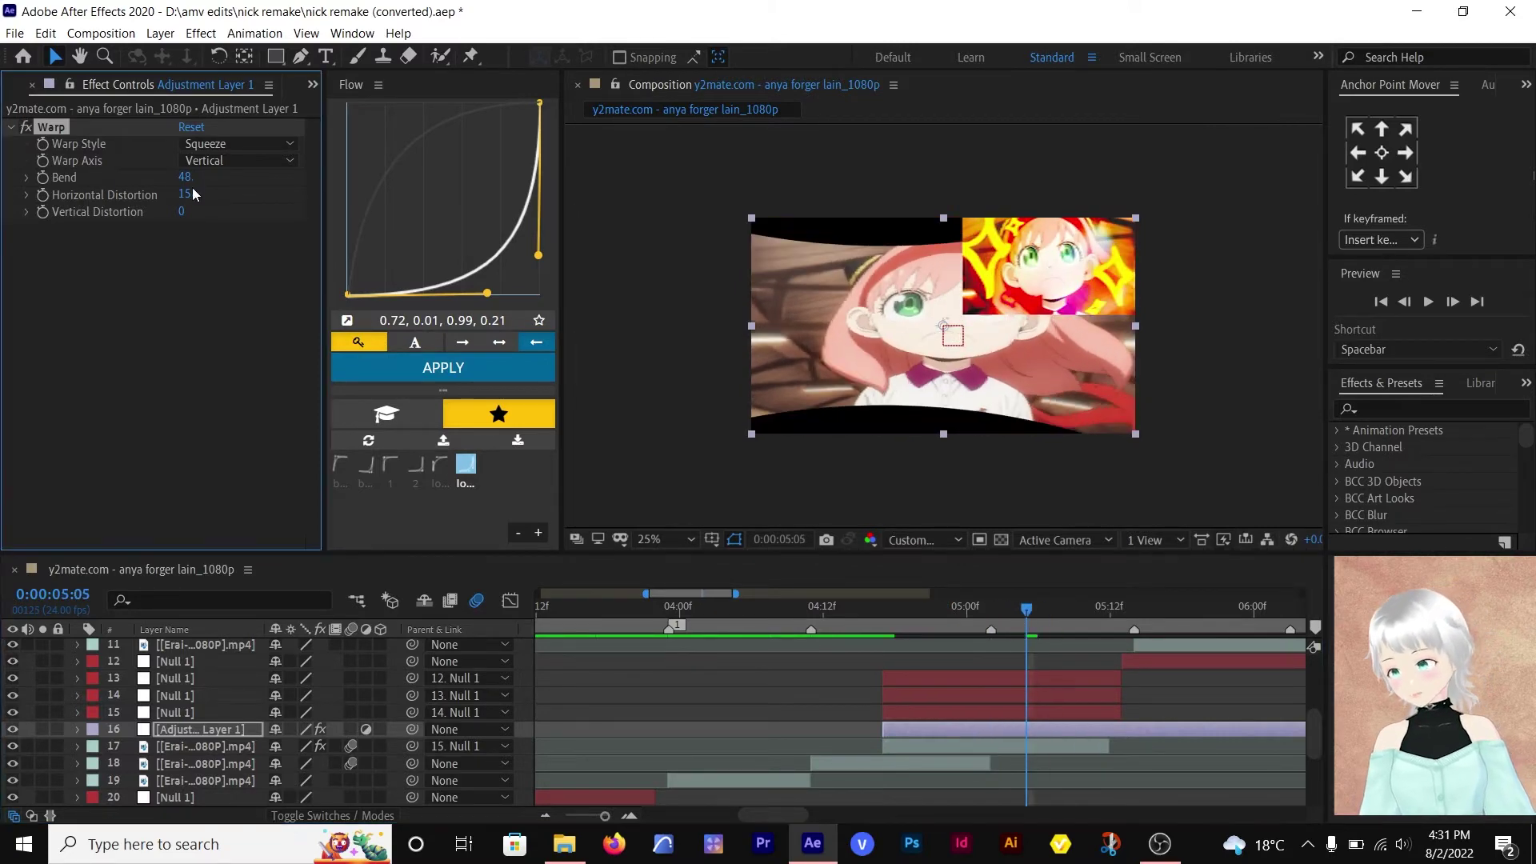
pyautogui.write('0')
pyautogui.click(201, 224)
pyautogui.moveTo(185, 177); pyautogui.dragTo(135, 183)
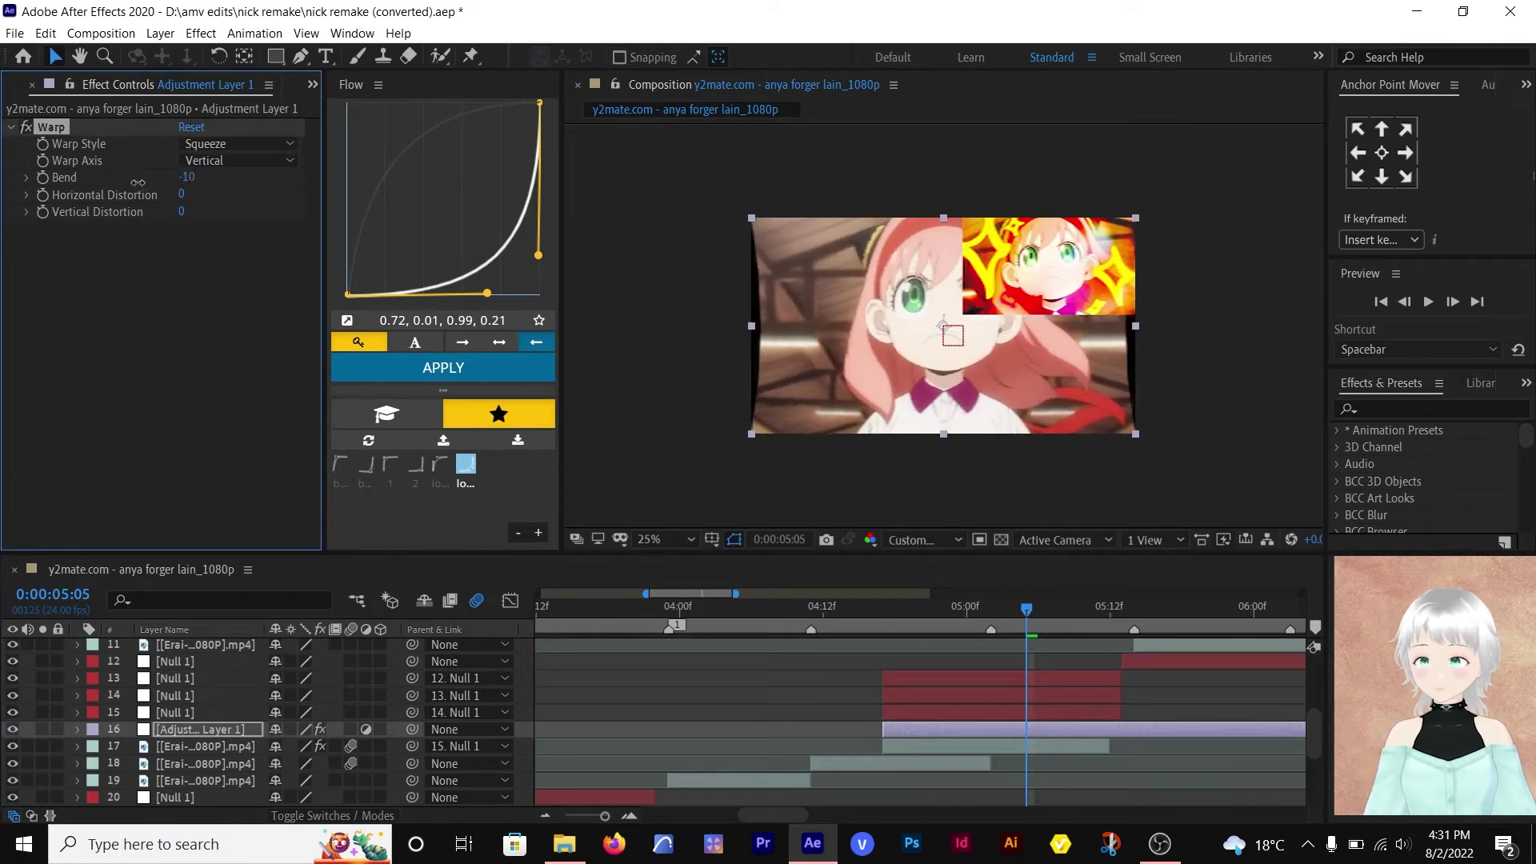
# - Compare the Warp effect's horizontal and vertical axes with small Bend values and leave Warp Axis on Horizontal
pyautogui.click(238, 160)
pyautogui.click(209, 177)
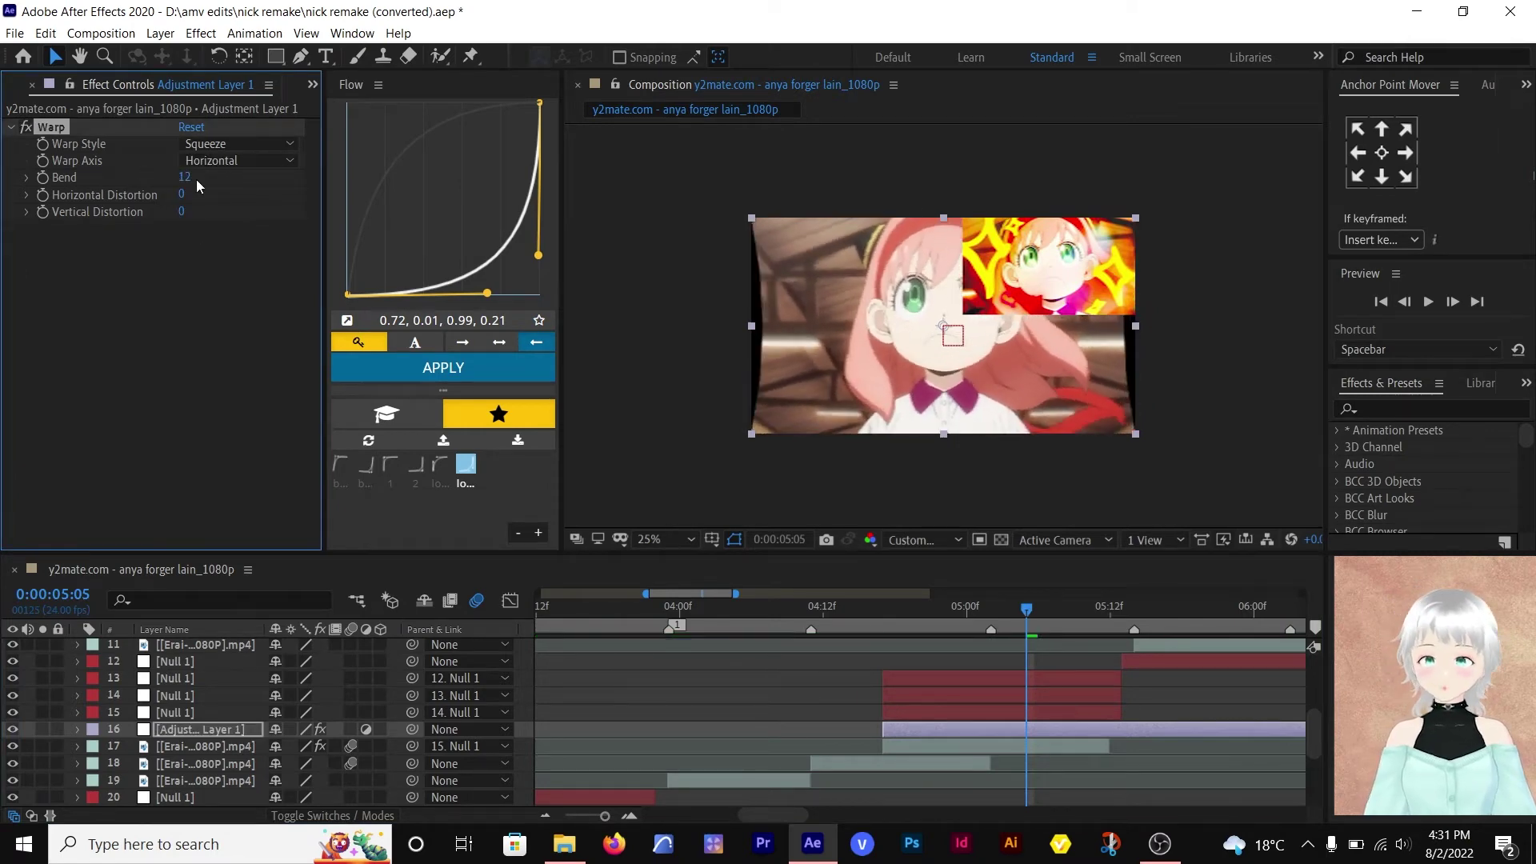
pyautogui.click(238, 160)
pyautogui.click(210, 194)
pyautogui.moveTo(185, 177); pyautogui.dragTo(167, 178)
pyautogui.click(239, 160)
pyautogui.click(210, 177)
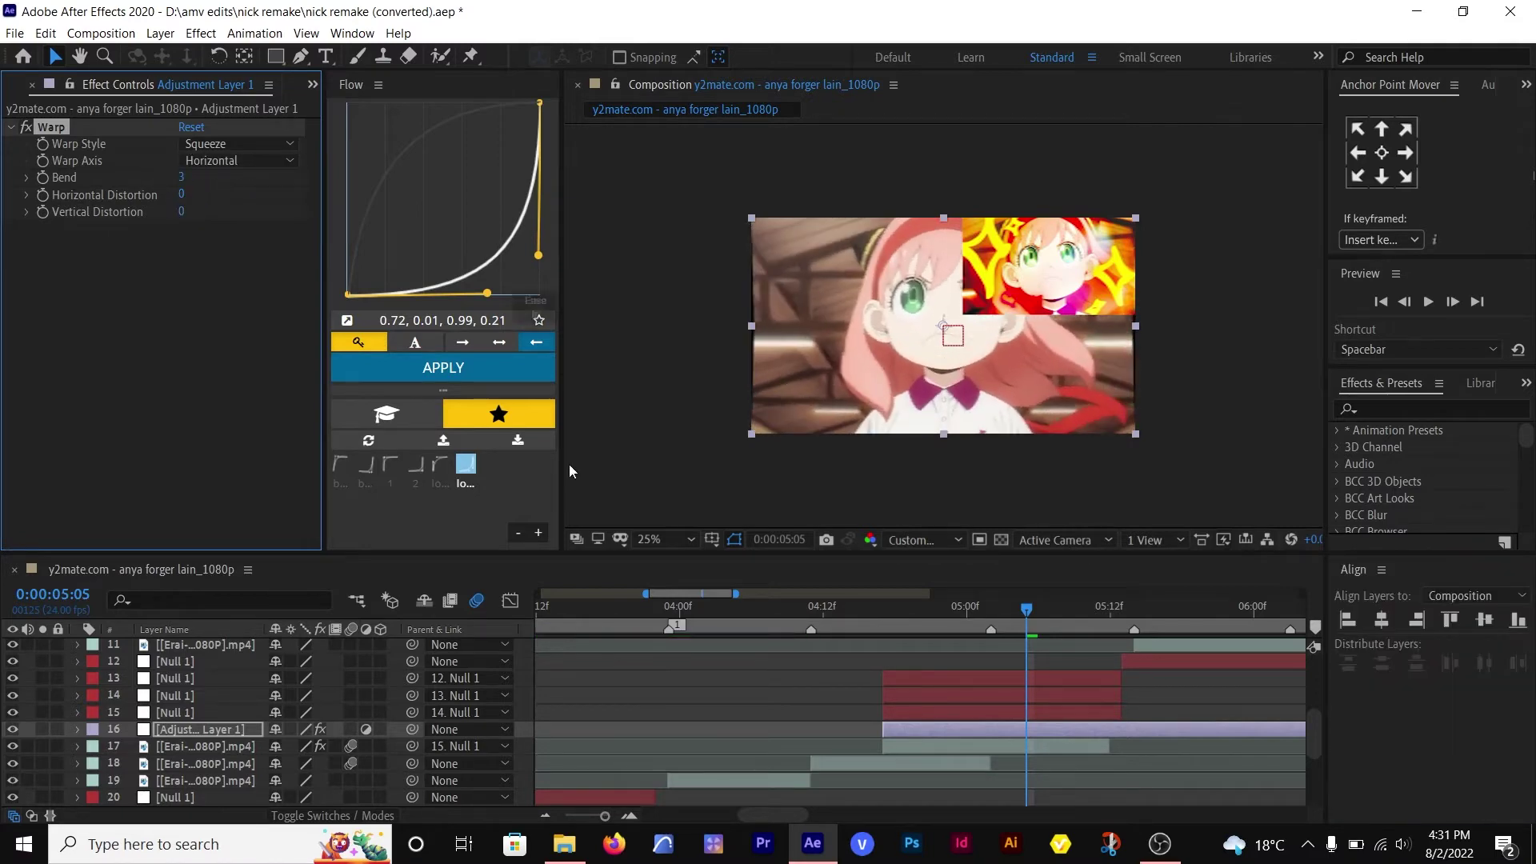
# - Keyframe the Warp Bend at 0 at 0:00:04:17, raise it at 0:00:05:02, and return it to 0 at 0:00:05:12
pyautogui.moveTo(1025, 606); pyautogui.dragTo(884, 608)
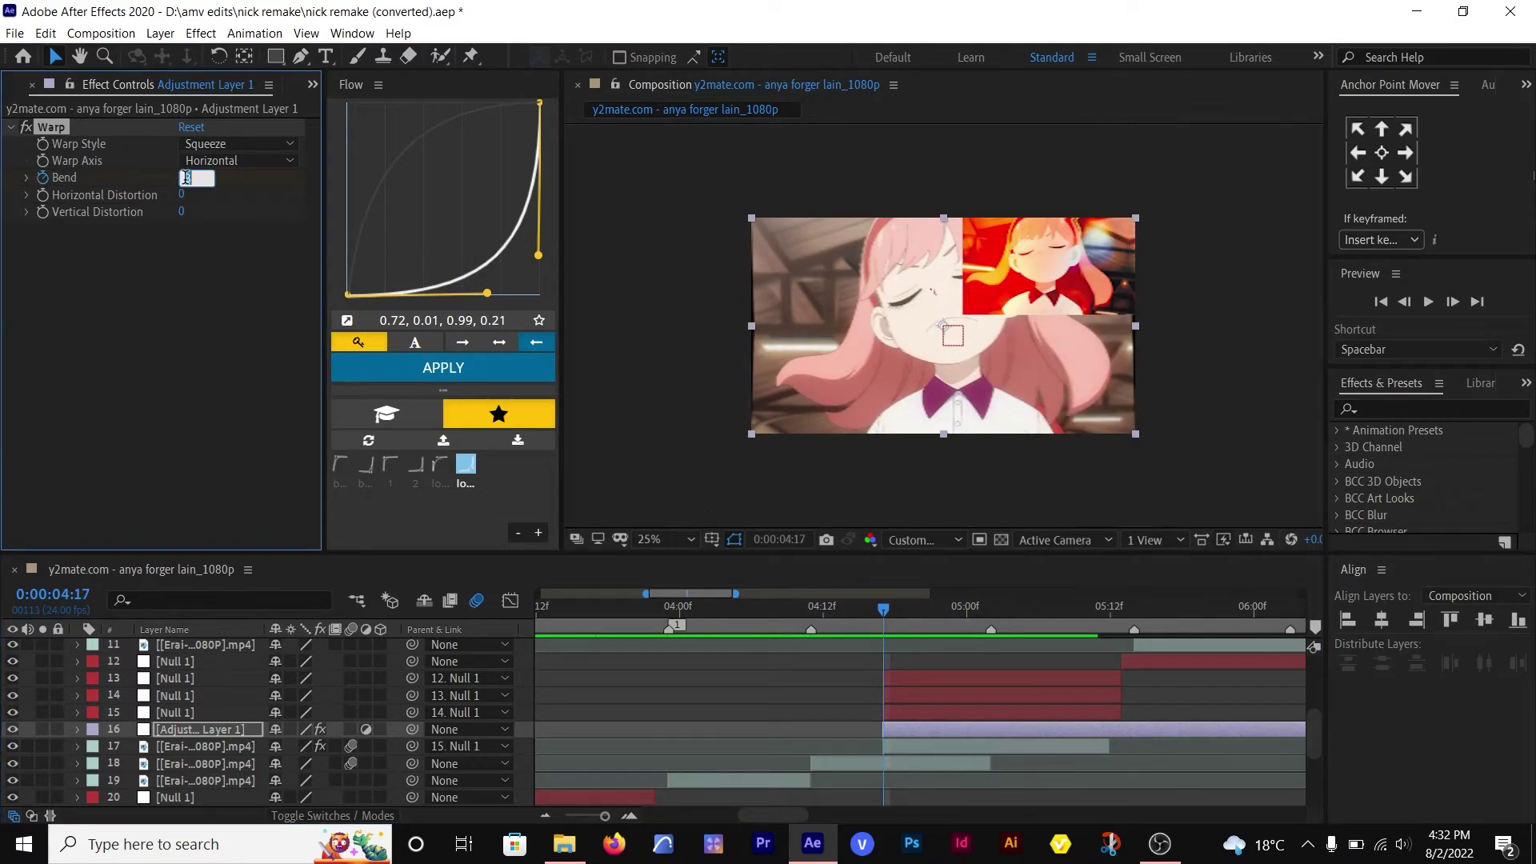
pyautogui.click(1005, 606)
pyautogui.moveTo(1006, 607); pyautogui.dragTo(992, 612)
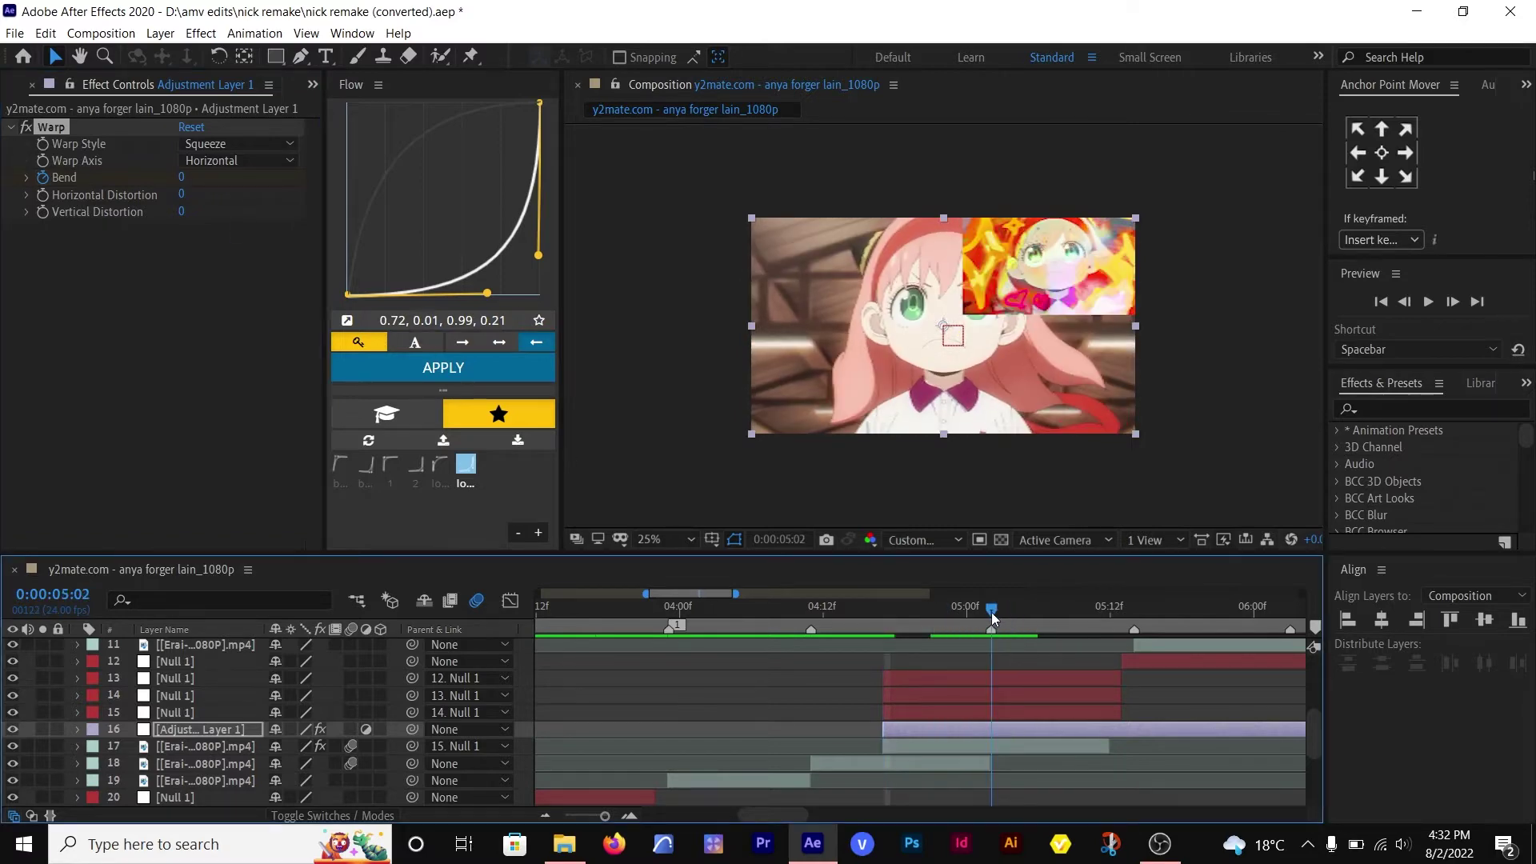
pyautogui.moveTo(181, 177); pyautogui.dragTo(213, 184)
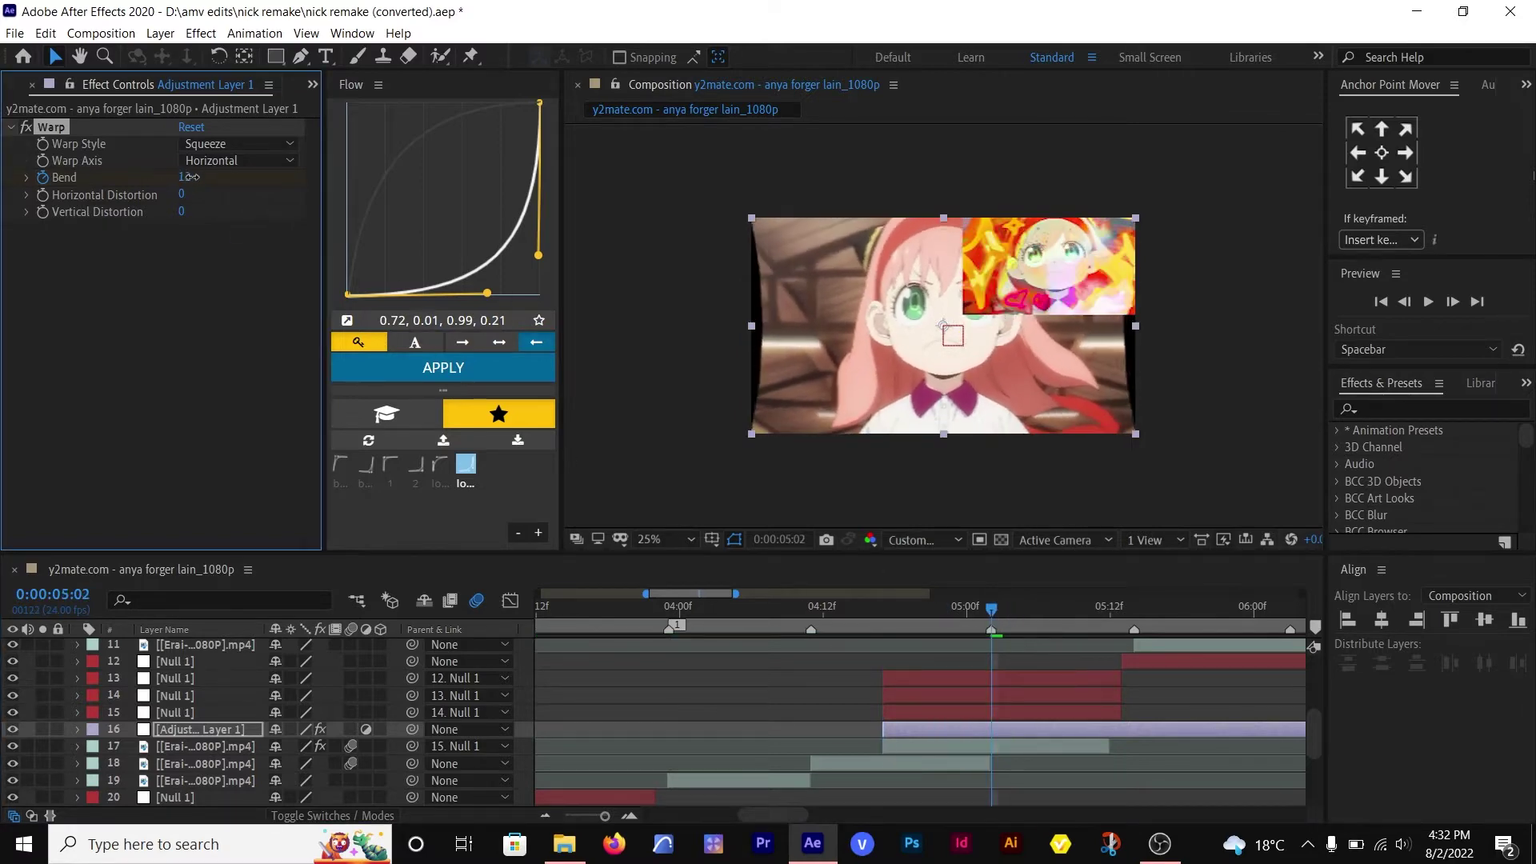
pyautogui.moveTo(991, 609); pyautogui.dragTo(1111, 613)
pyautogui.click(184, 177)
pyautogui.write('0')
pyautogui.click(958, 597)
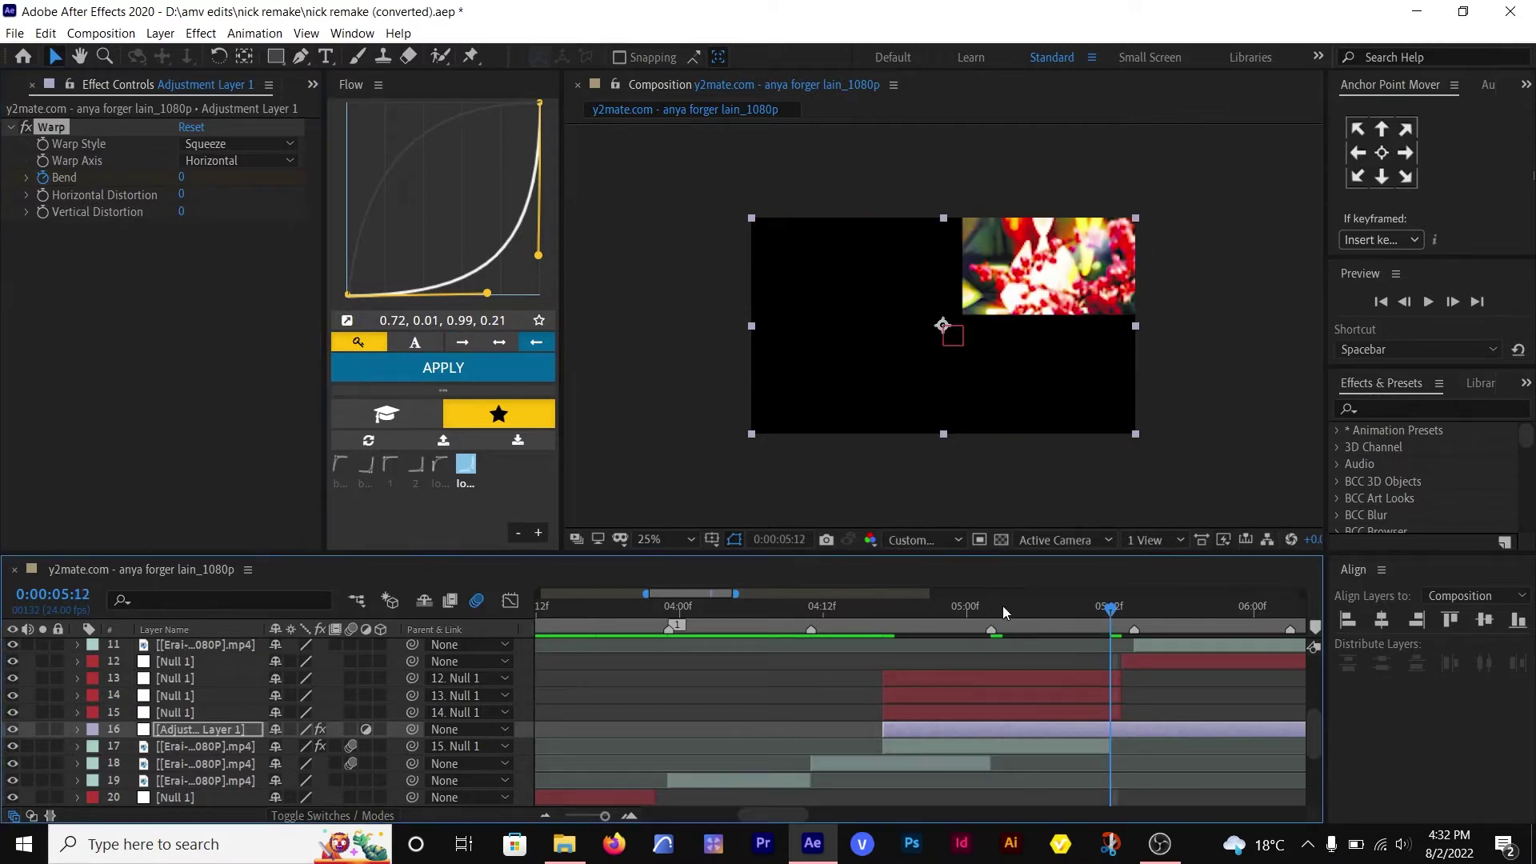
# - Extend the end of clip layer 17 to 0:00:05:14 and check the warp at 0:00:05:02
pyautogui.moveTo(1110, 741); pyautogui.dragTo(1124, 738)
pyautogui.click(1134, 612)
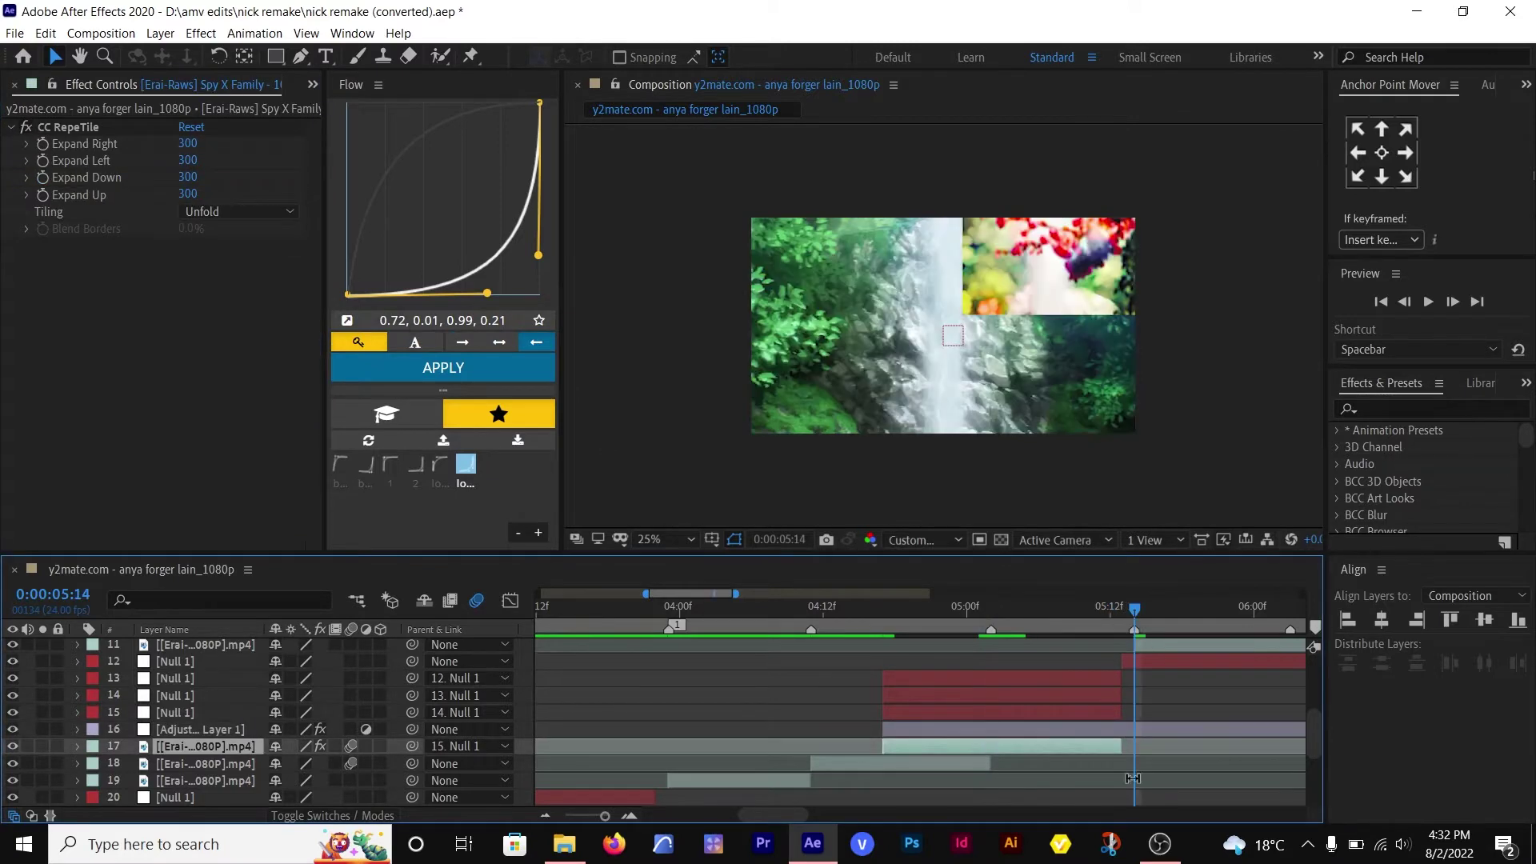
pyautogui.moveTo(944, 613); pyautogui.dragTo(991, 623)
# - Reveal the adjustment layer's Bend keyframes and move the first one to 0:00:04:20
pyautogui.click(946, 730)
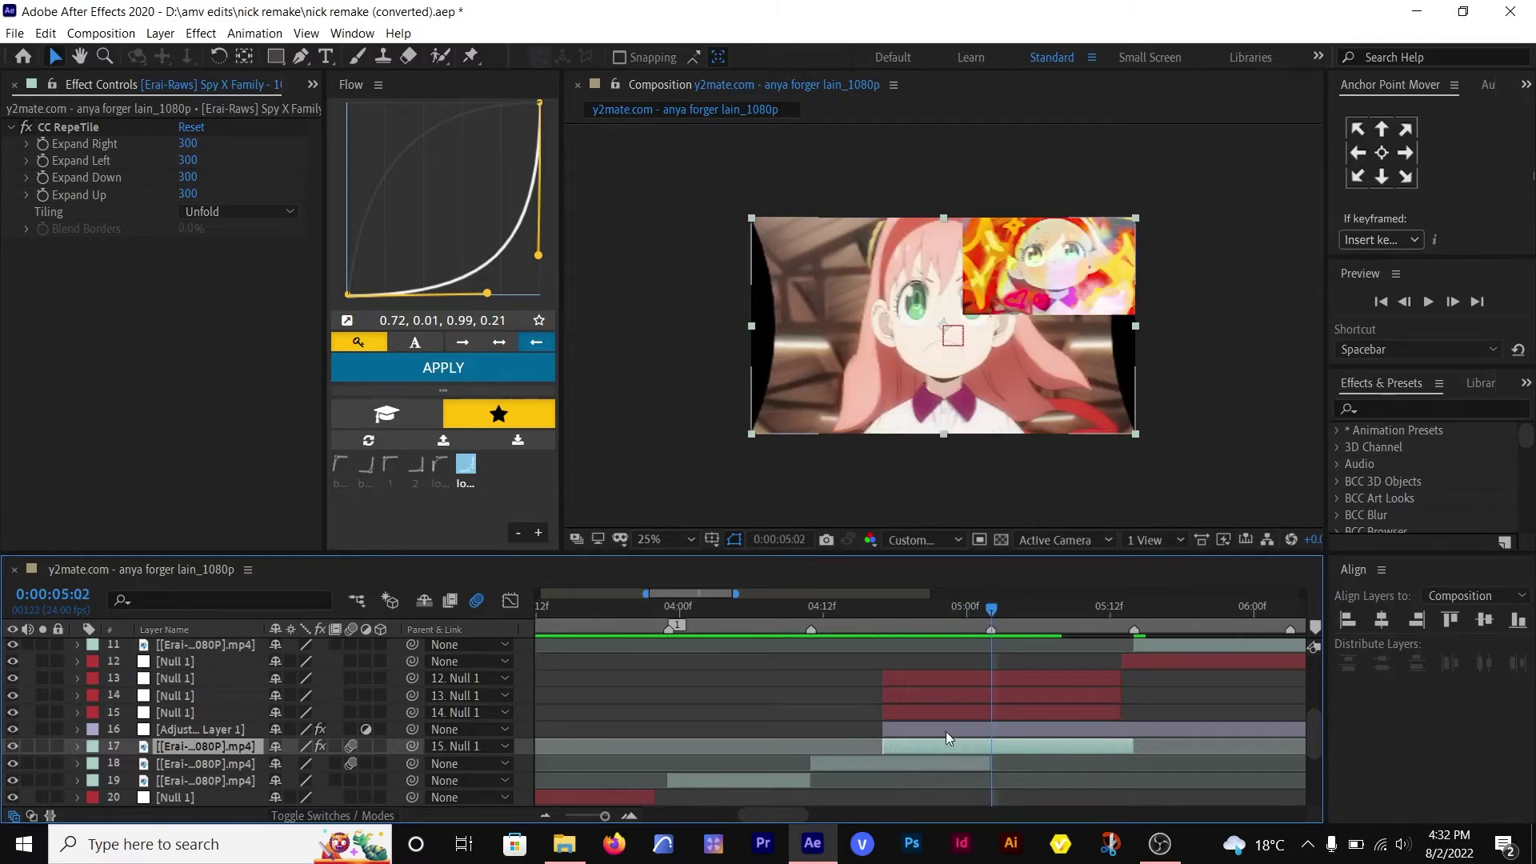
pyautogui.press('u')
pyautogui.moveTo(883, 764); pyautogui.dragTo(920, 764)
# - Split the adjustment layer at 0:00:05:14, move the last Bend keyframe there, and trim the Warp part's start to 0:00:04:20
pyautogui.moveTo(918, 613); pyautogui.dragTo(1131, 672)
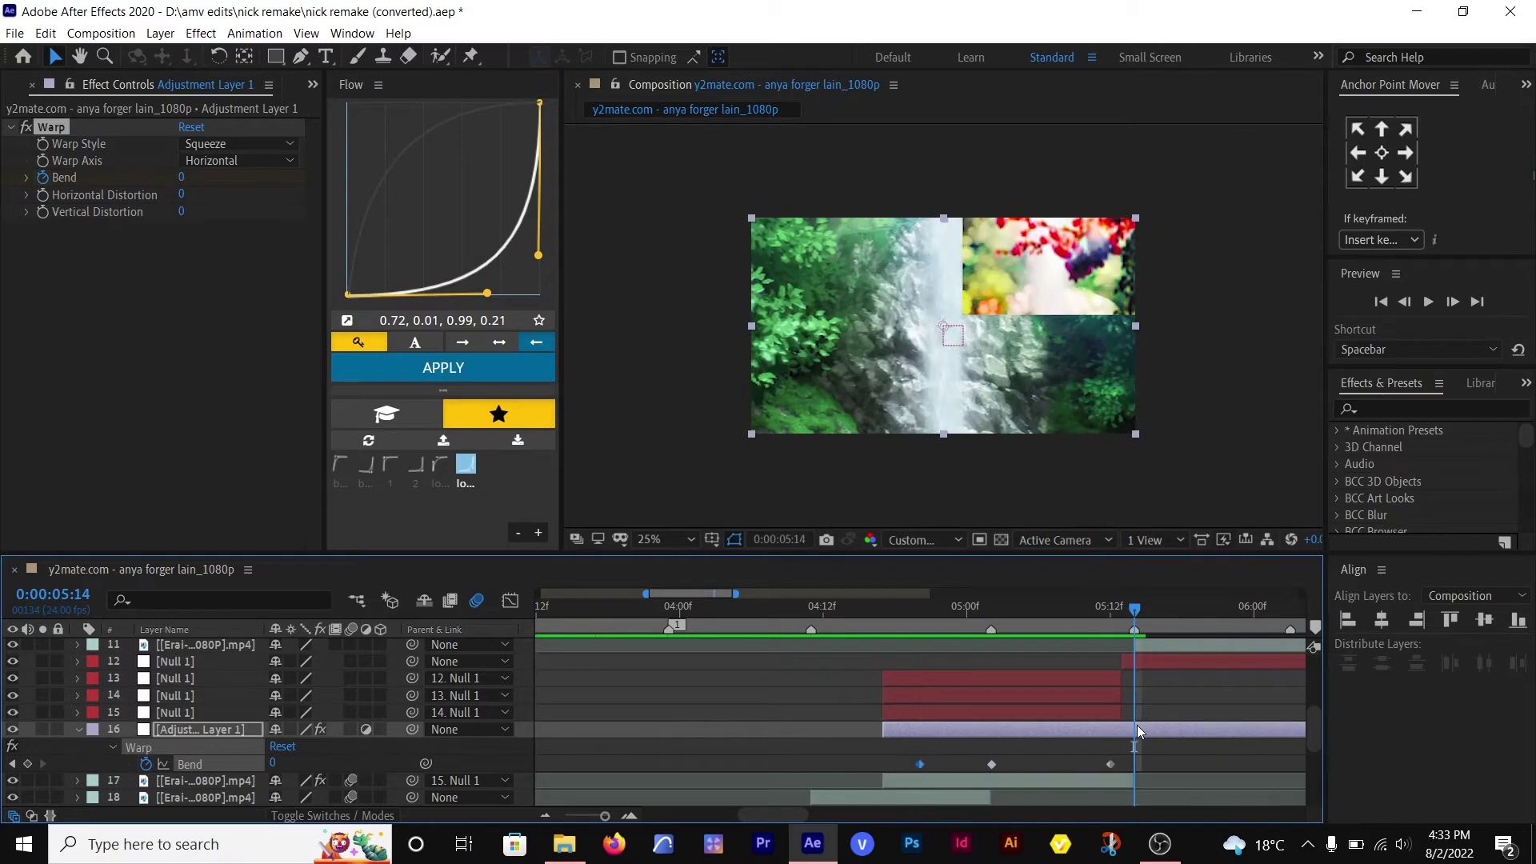
pyautogui.hotkey('ctrl', 'shift', 'd')
pyautogui.moveTo(1111, 781); pyautogui.dragTo(1135, 781)
pyautogui.moveTo(883, 746); pyautogui.dragTo(920, 745)
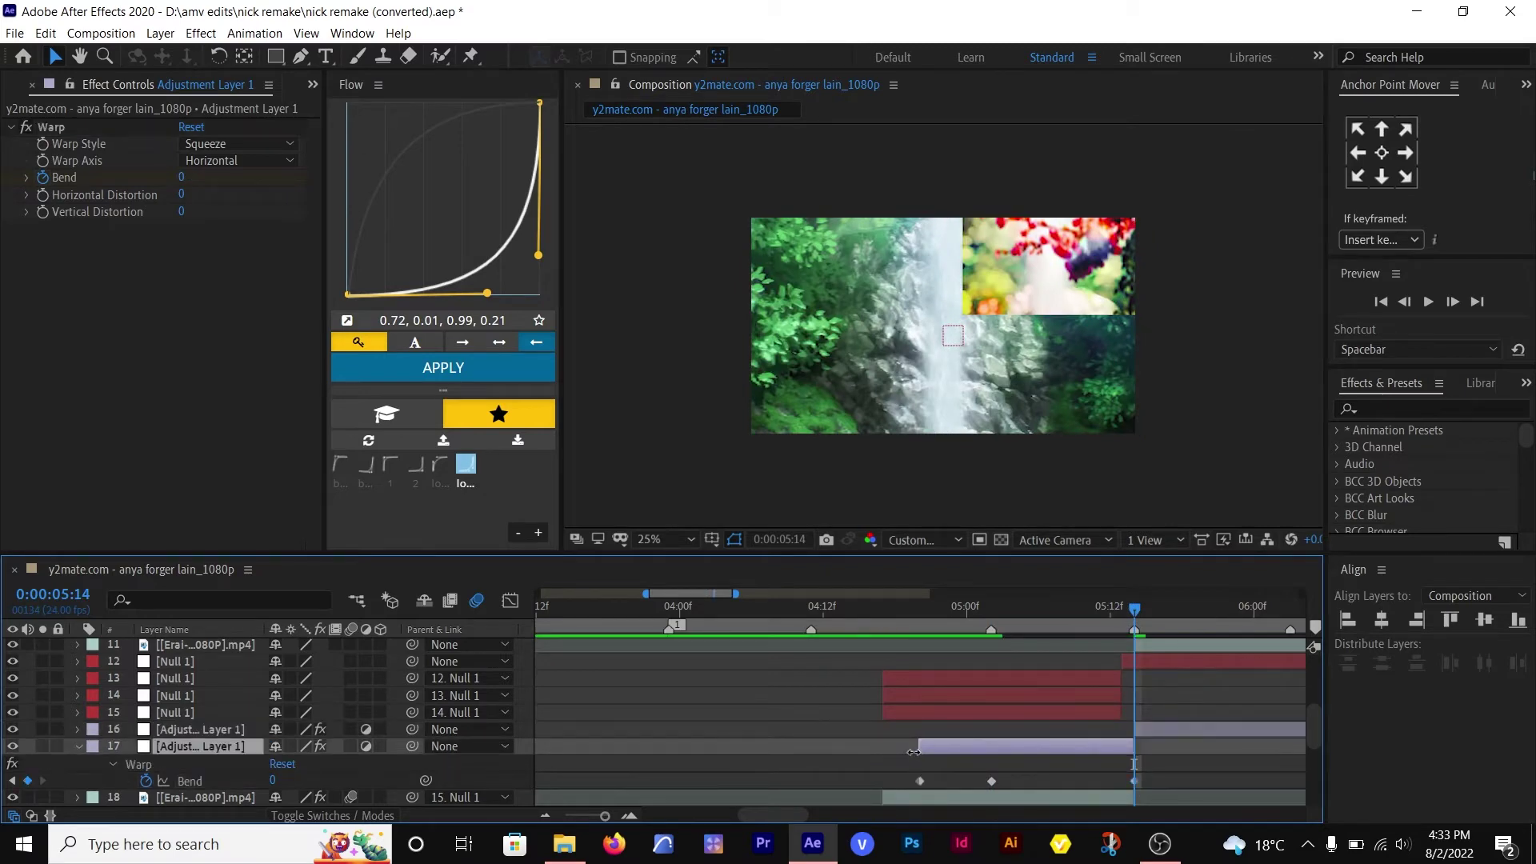
# - Extend adjustment layer 16's start back to 0:00:04:20 and replace its Warp effect with CC Scale Wipe at Direction 0°
pyautogui.moveTo(1187, 732); pyautogui.dragTo(968, 737)
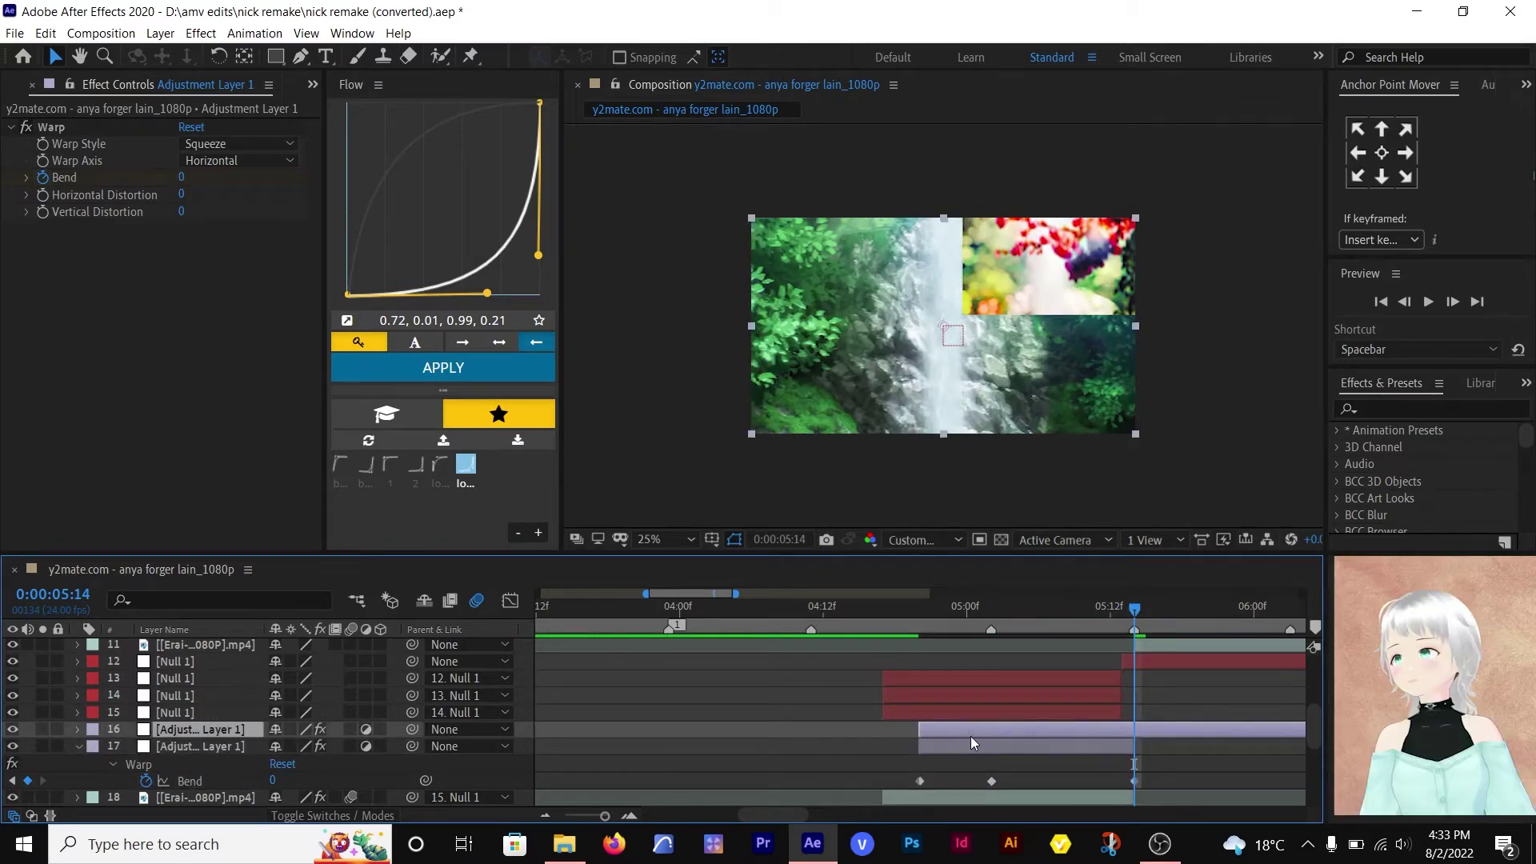
pyautogui.hotkey('ctrl', 'space')
pyautogui.write('cc sc')
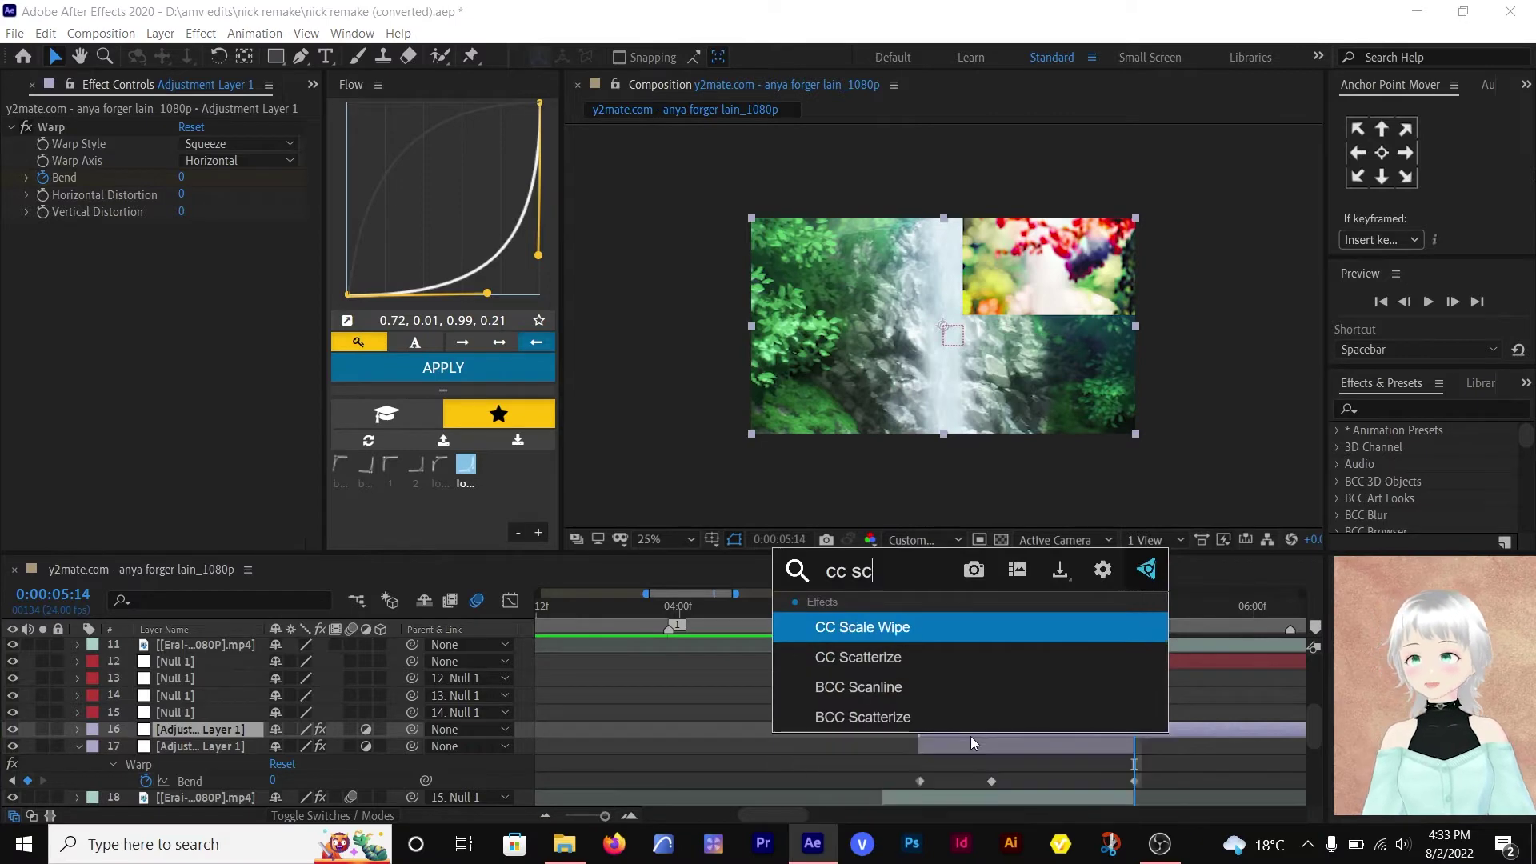
pyautogui.press('Return')
pyautogui.click(53, 129)
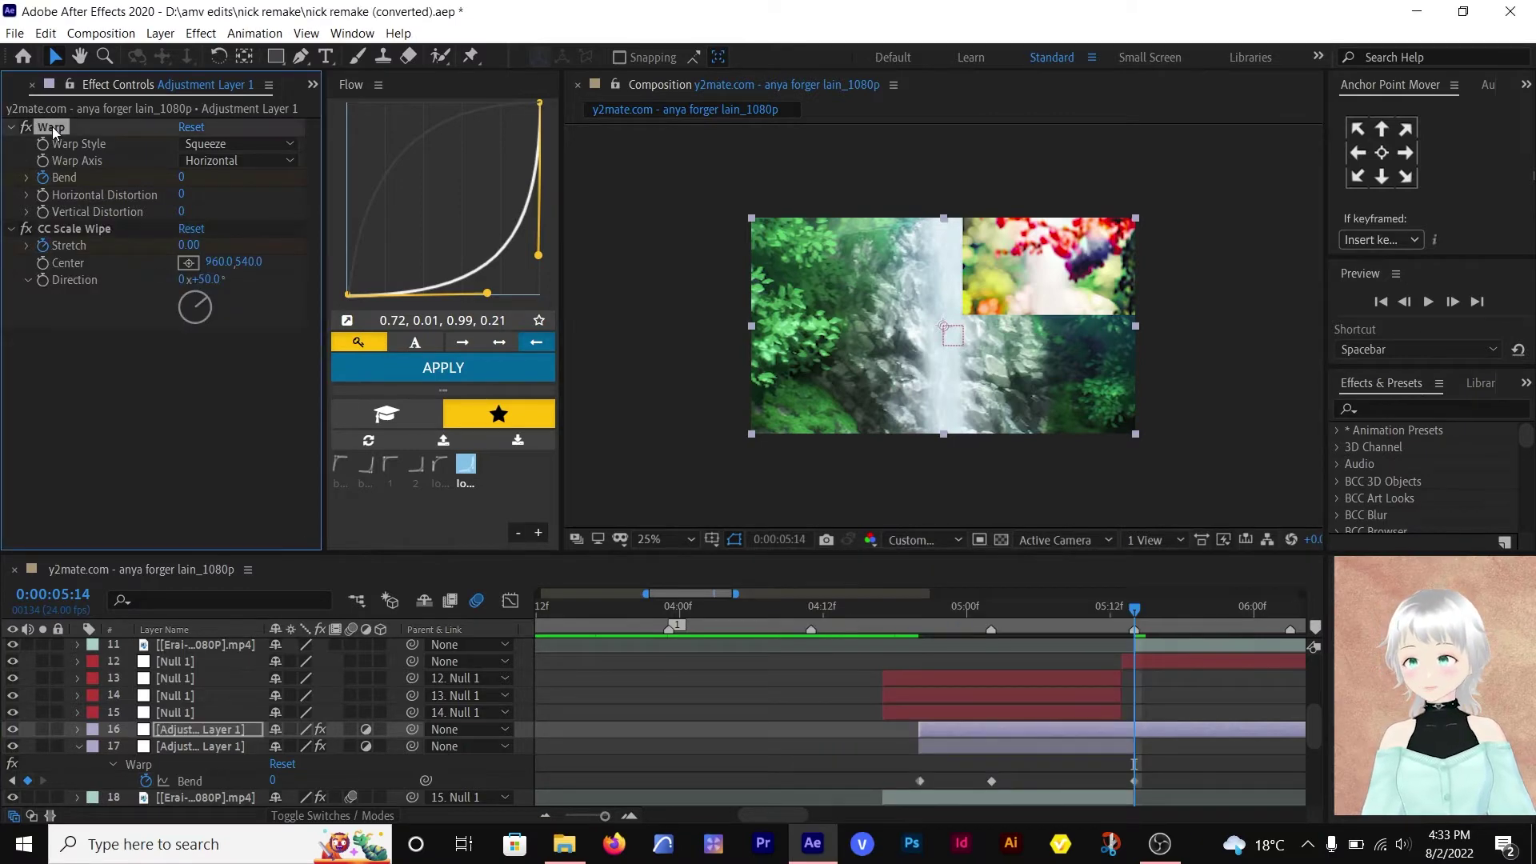
pyautogui.press('Delete')
pyautogui.hotkey('ctrl', 'z')
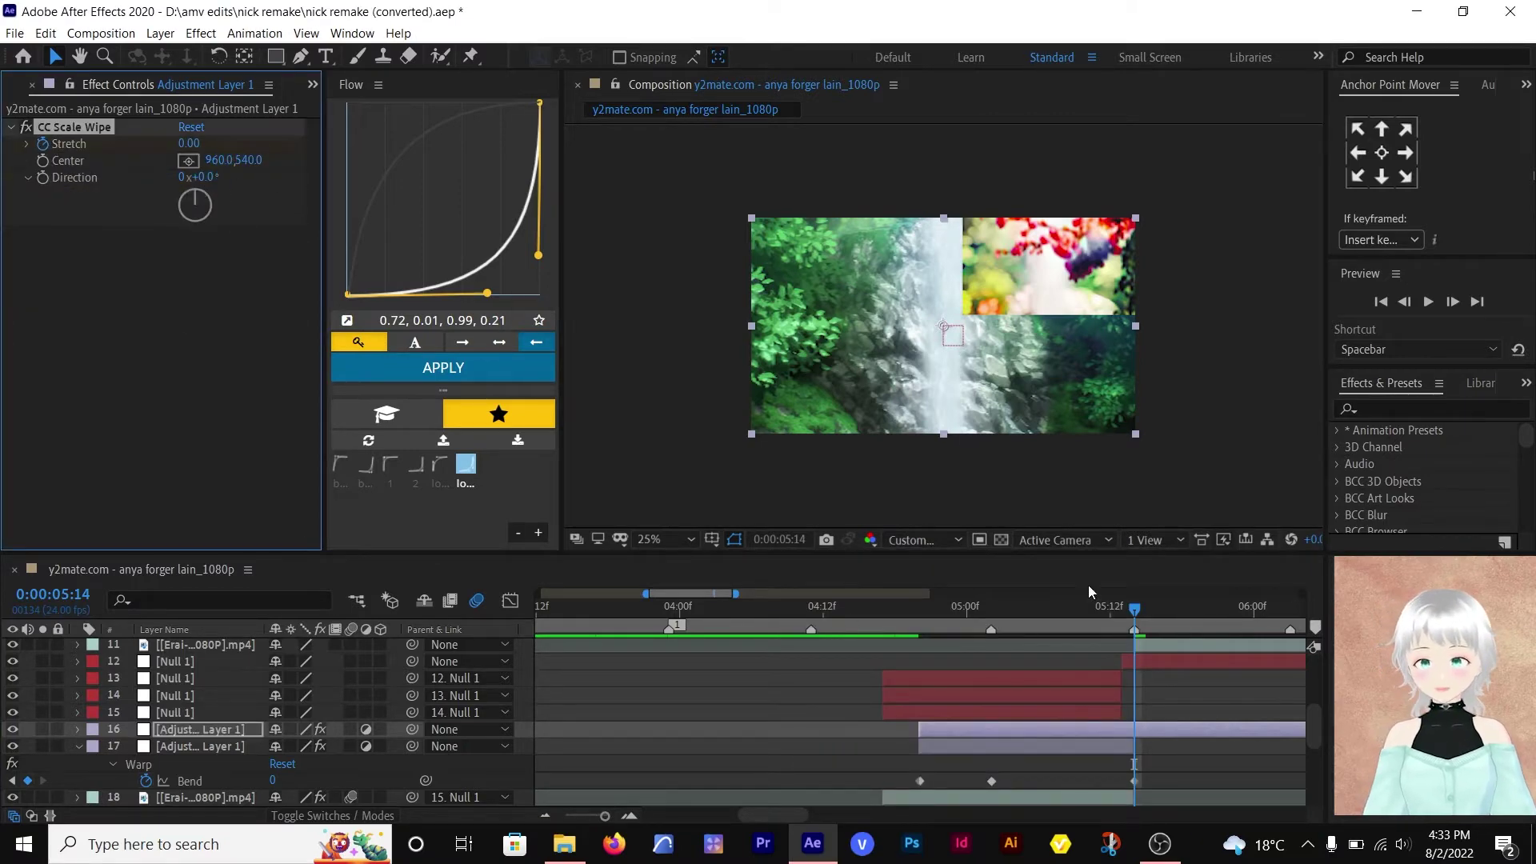
# - Keyframe the CC Scale Wipe Stretch from 0 at 0:00:05:04 to 5 at 0:00:05:14
pyautogui.click(1088, 585)
pyautogui.hotkey('shift', 'pageup')
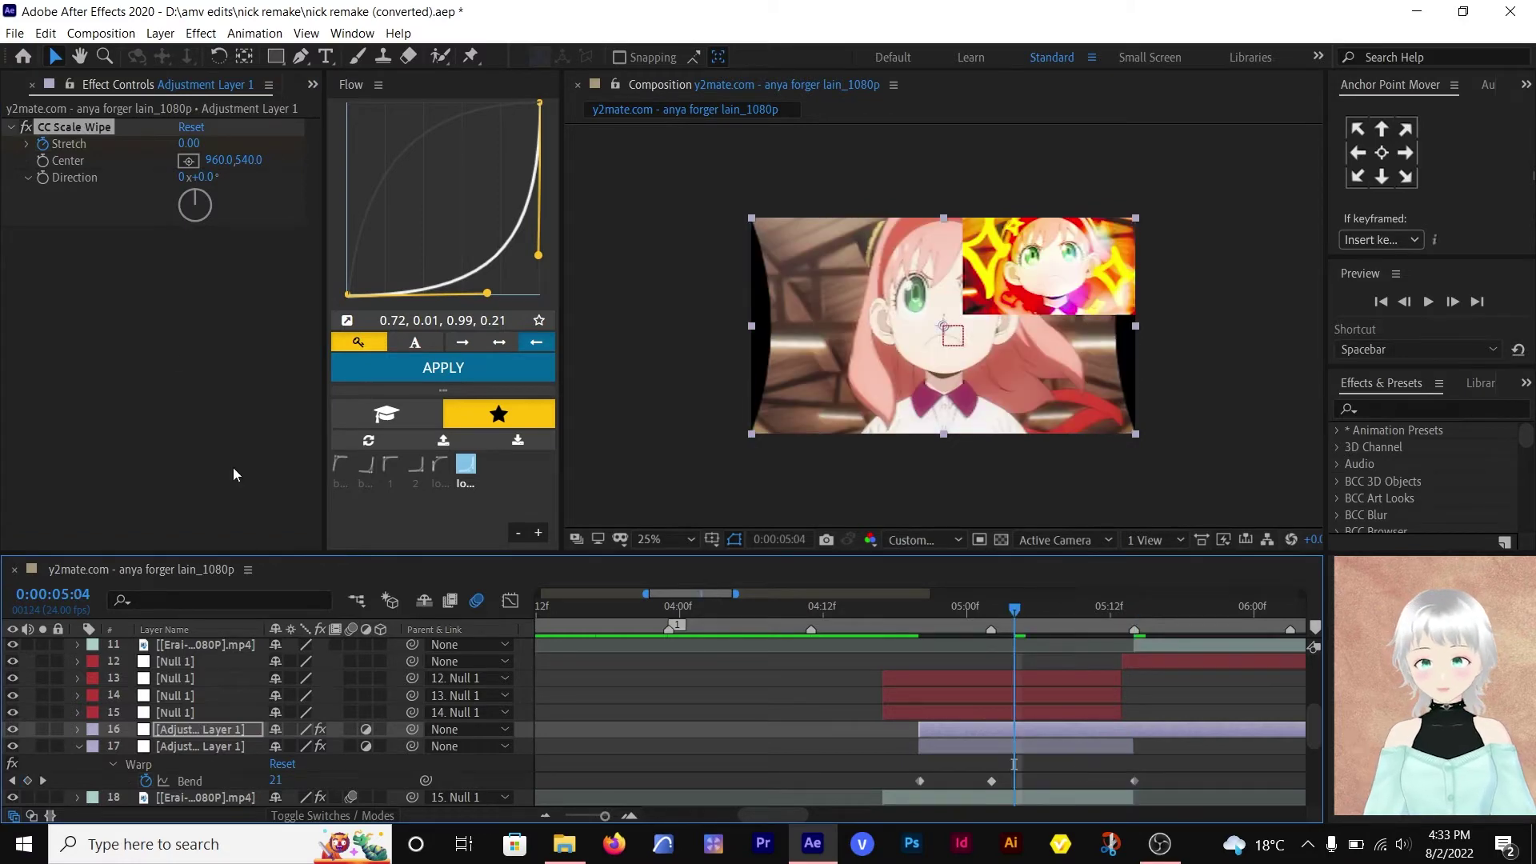
pyautogui.press('u')
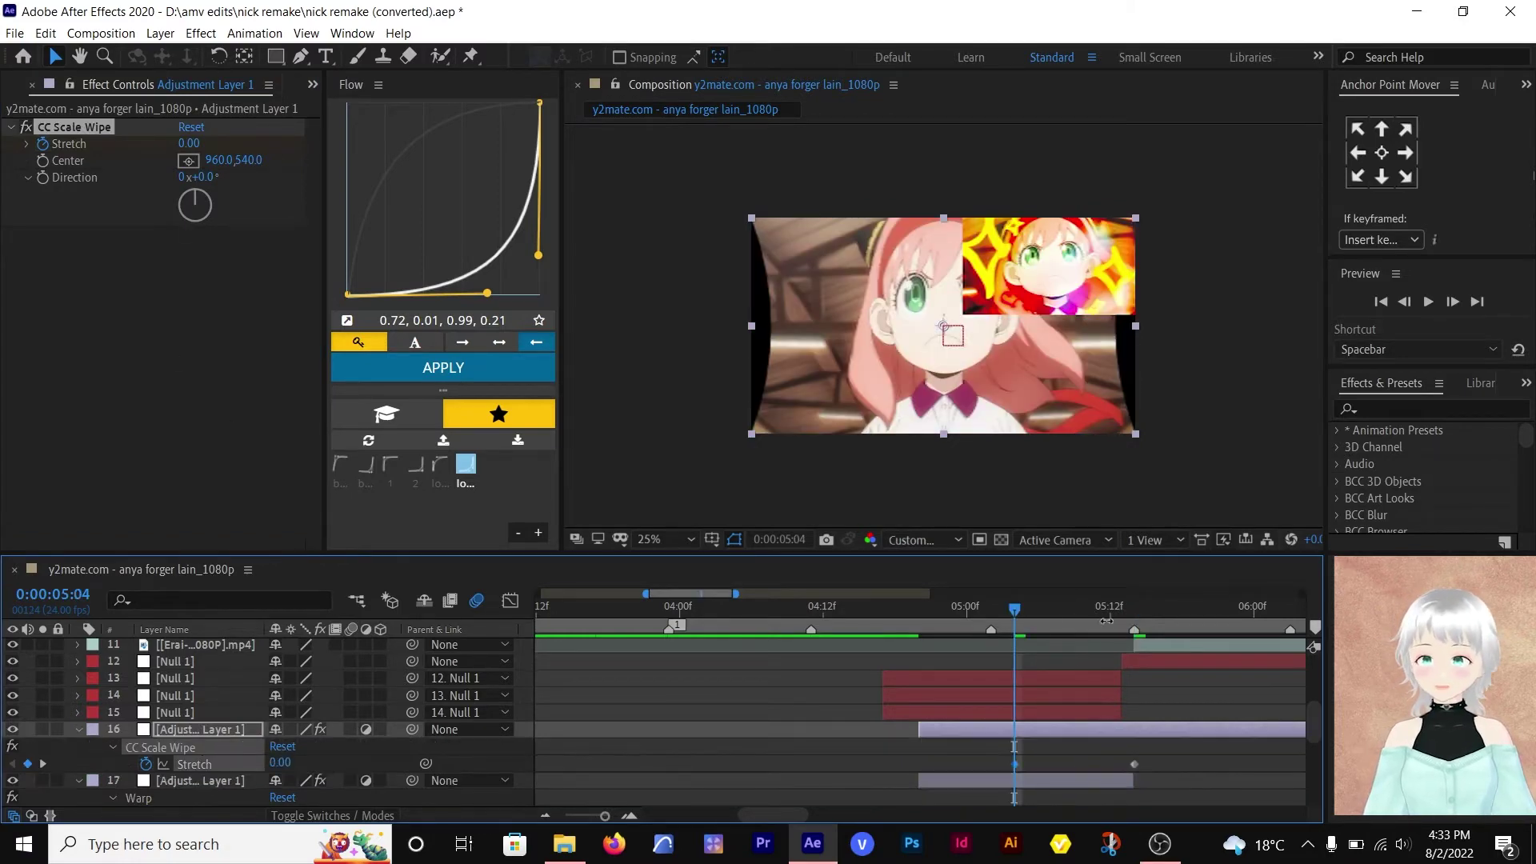
pyautogui.click(1107, 621)
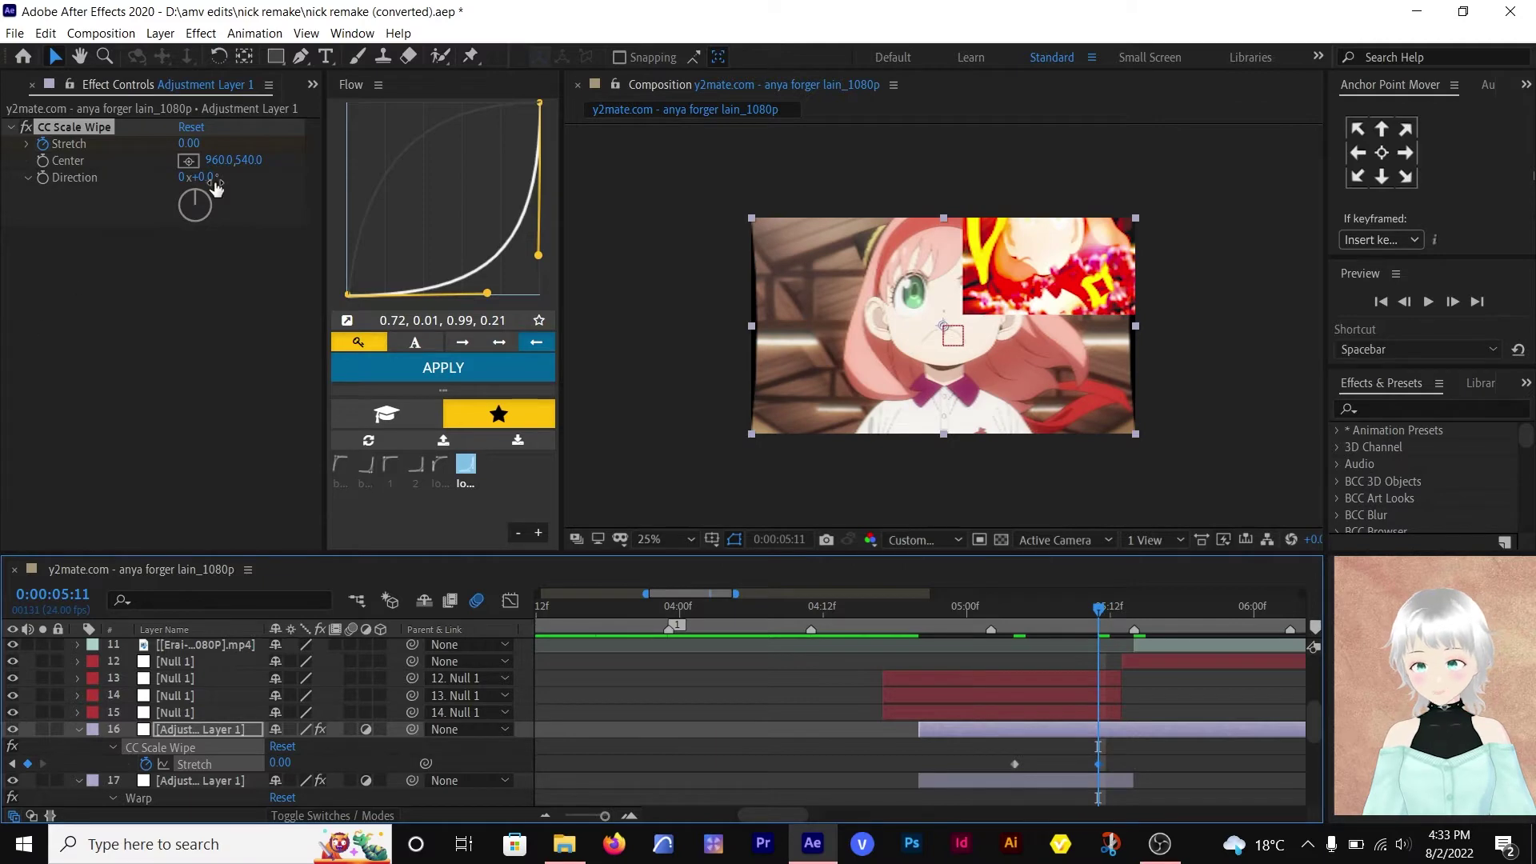
pyautogui.moveTo(189, 144); pyautogui.dragTo(242, 152)
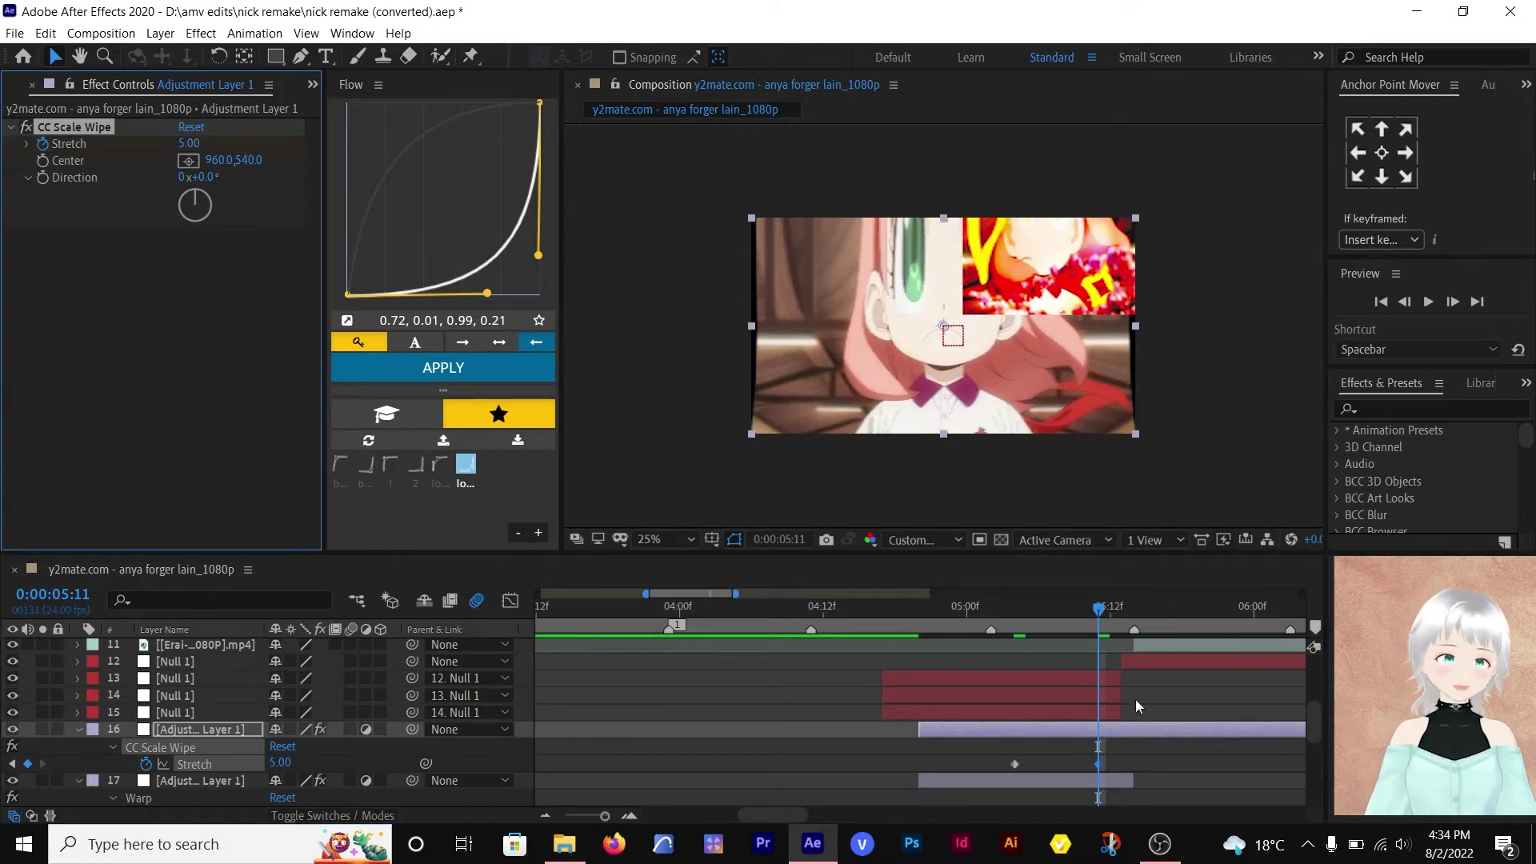
pyautogui.moveTo(1099, 764); pyautogui.dragTo(1135, 764)
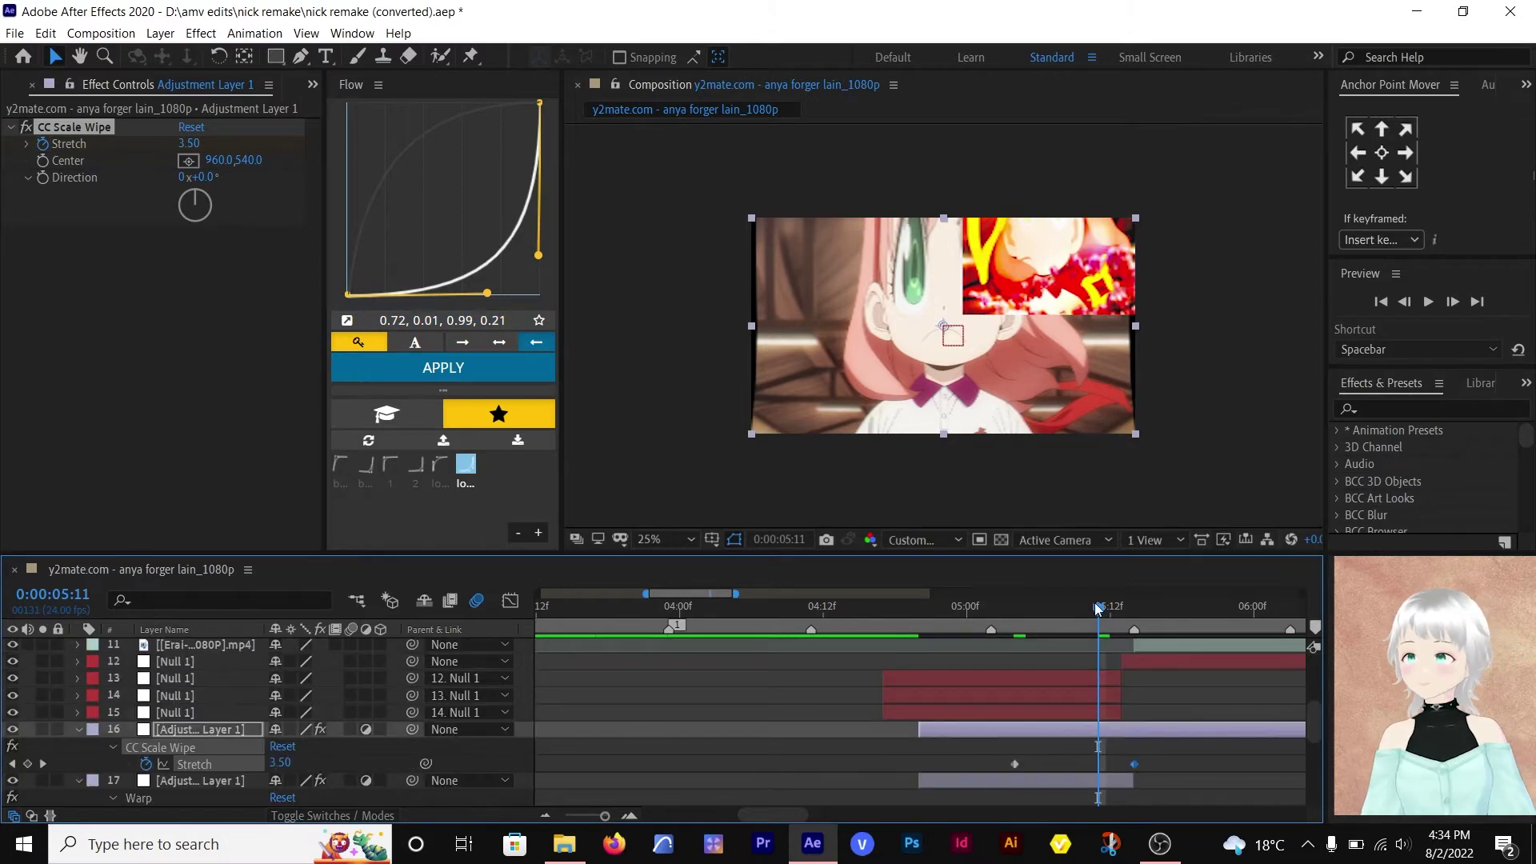
# - Extend null layers 13 to 15 to end at 0:00:05:14 and reveal layer 15's keyframes
pyautogui.moveTo(1101, 611); pyautogui.dragTo(1015, 620)
pyautogui.moveTo(1121, 714); pyautogui.dragTo(1133, 680)
pyautogui.click(1111, 709)
pyautogui.press('u')
# - Keyframe null layer 14's Position from 0, 0 at 0:00:05:02 to 0, -1086 at 0:00:05:12, and move layer 15's end keyframes to 0:00:05:06
pyautogui.click(1091, 697)
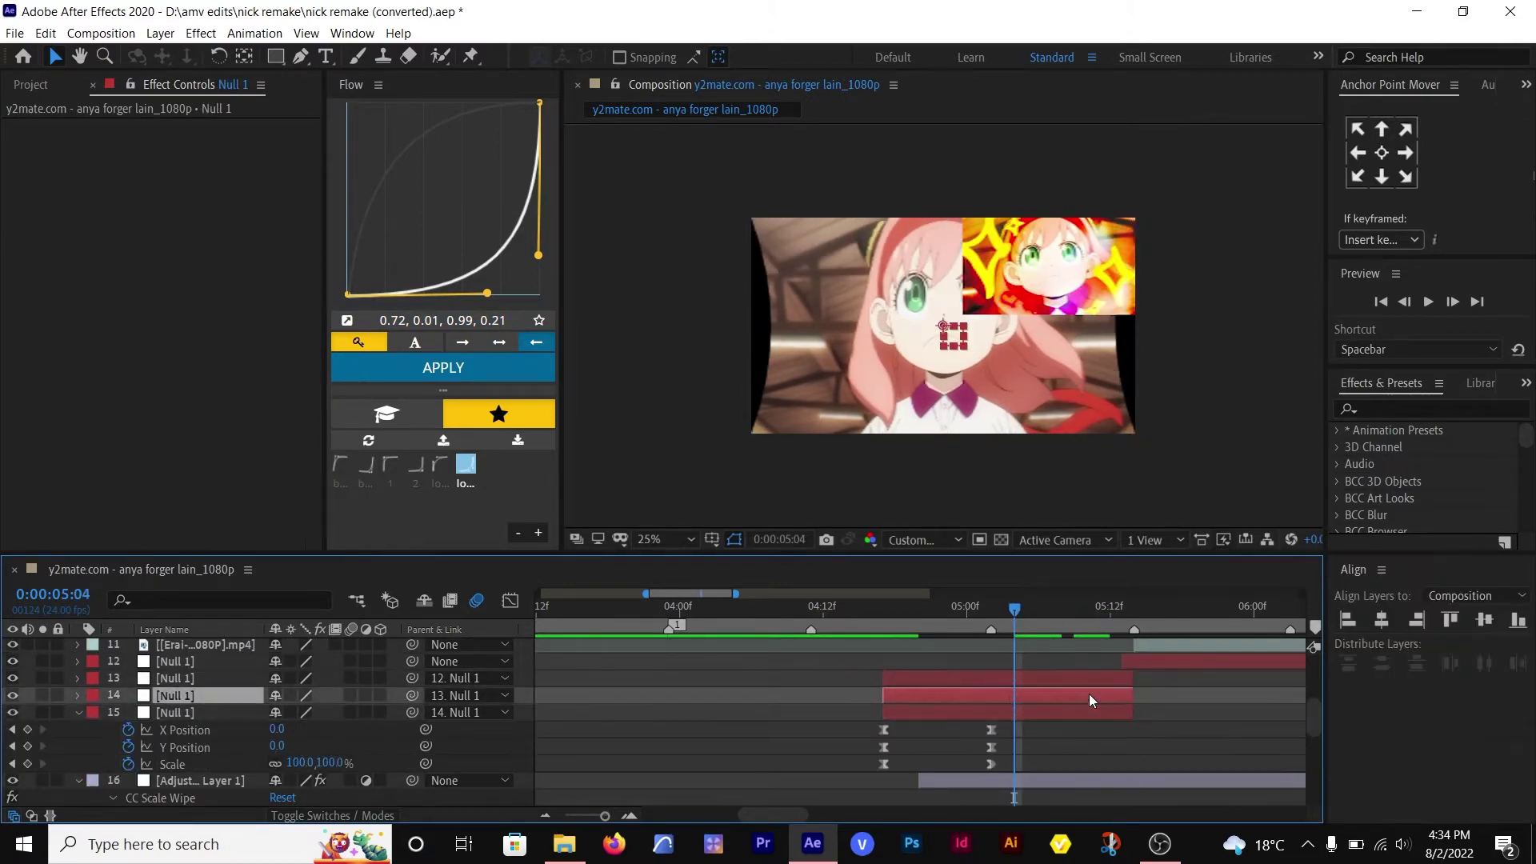
pyautogui.hotkey('alt', 'shift', 'p')
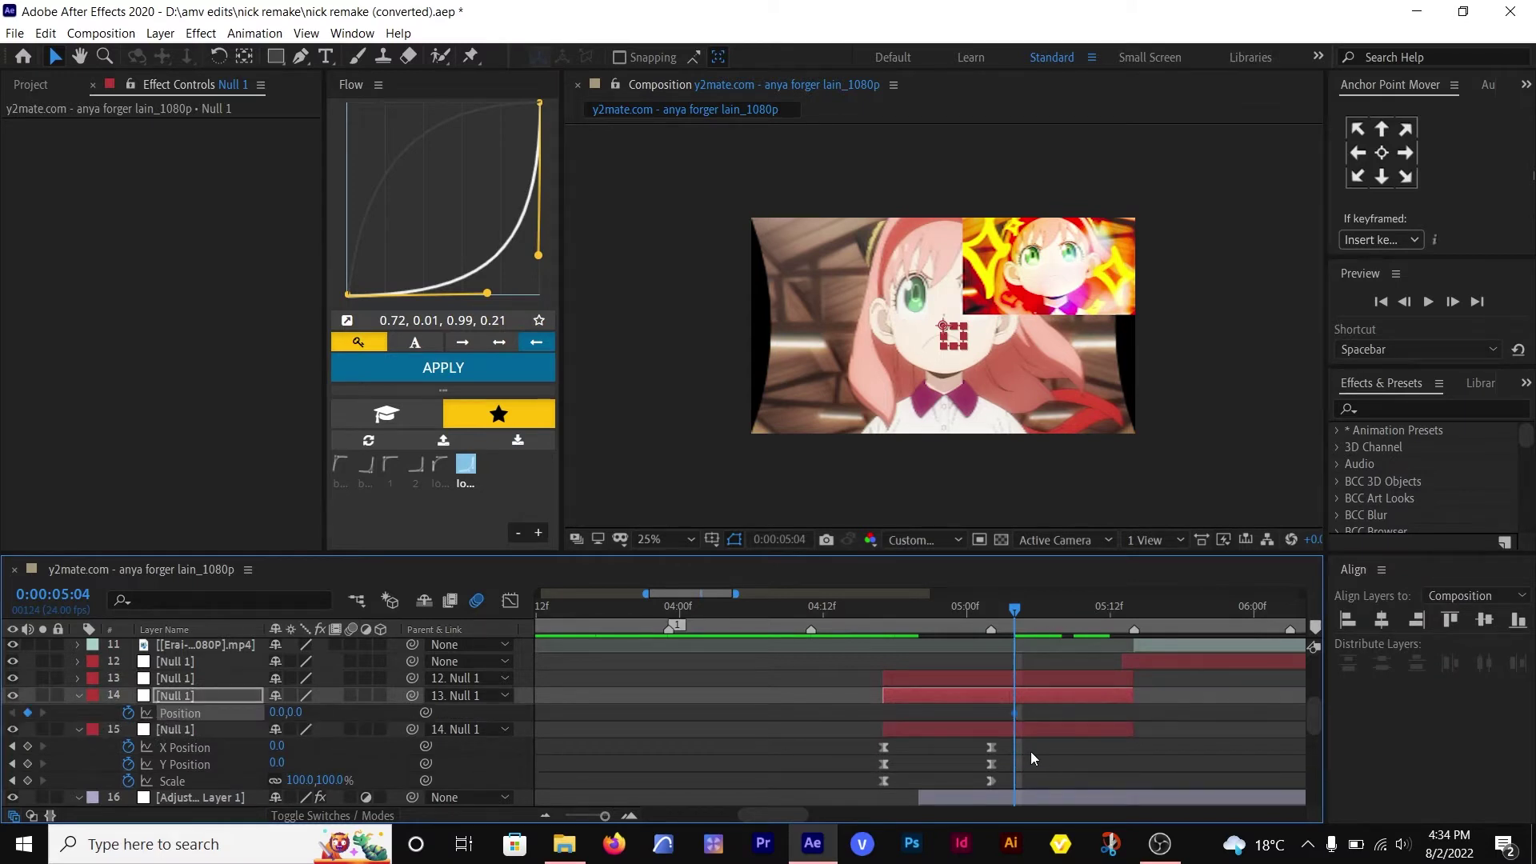
pyautogui.moveTo(1030, 747); pyautogui.dragTo(1034, 784)
pyautogui.moveTo(1018, 714); pyautogui.dragTo(995, 717)
pyautogui.click(1112, 613)
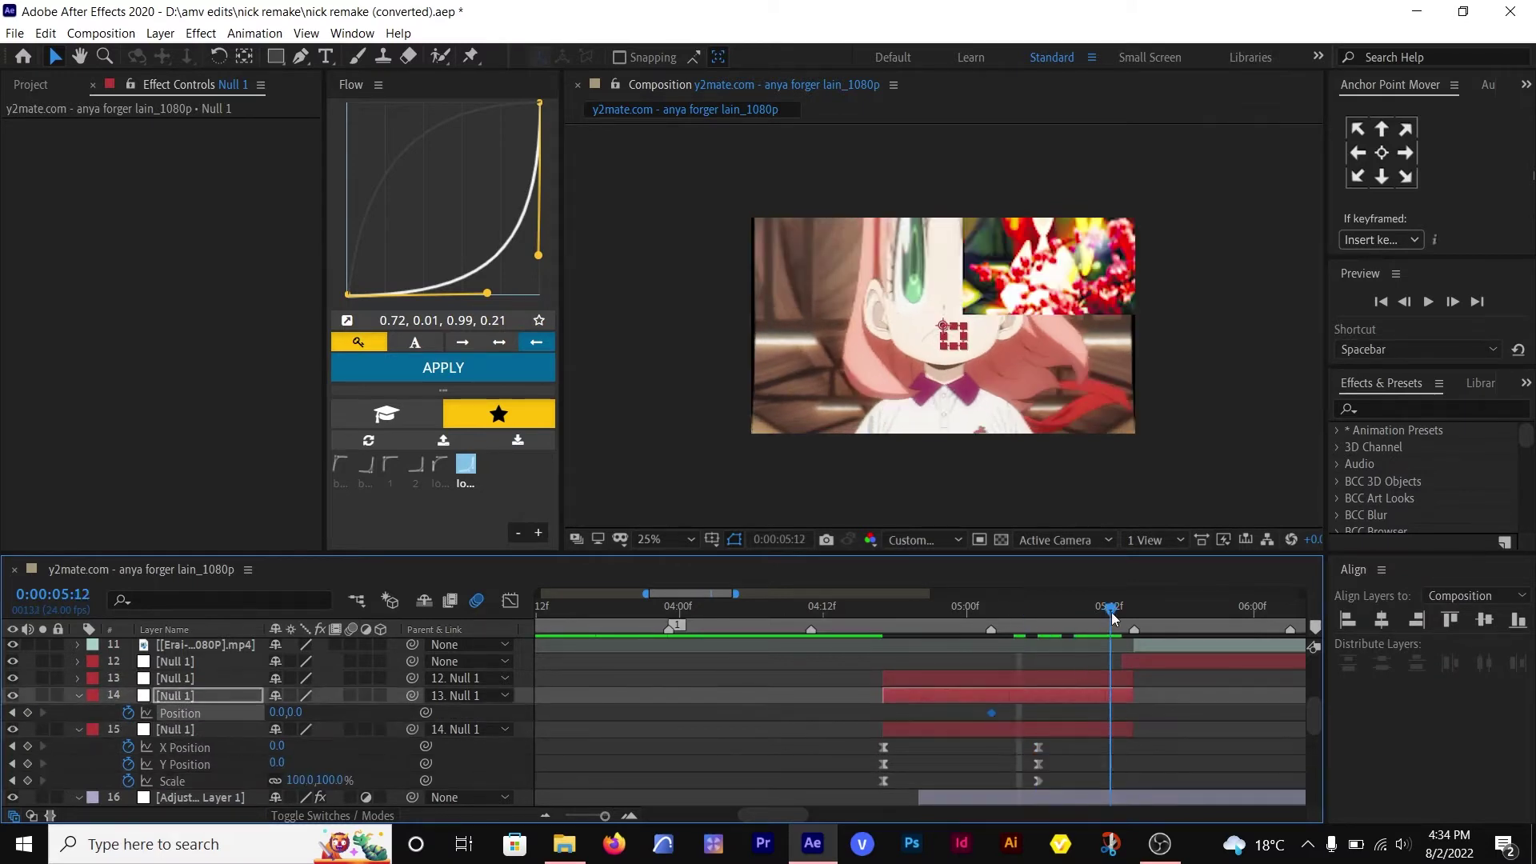
pyautogui.moveTo(290, 722); pyautogui.dragTo(57, 673)
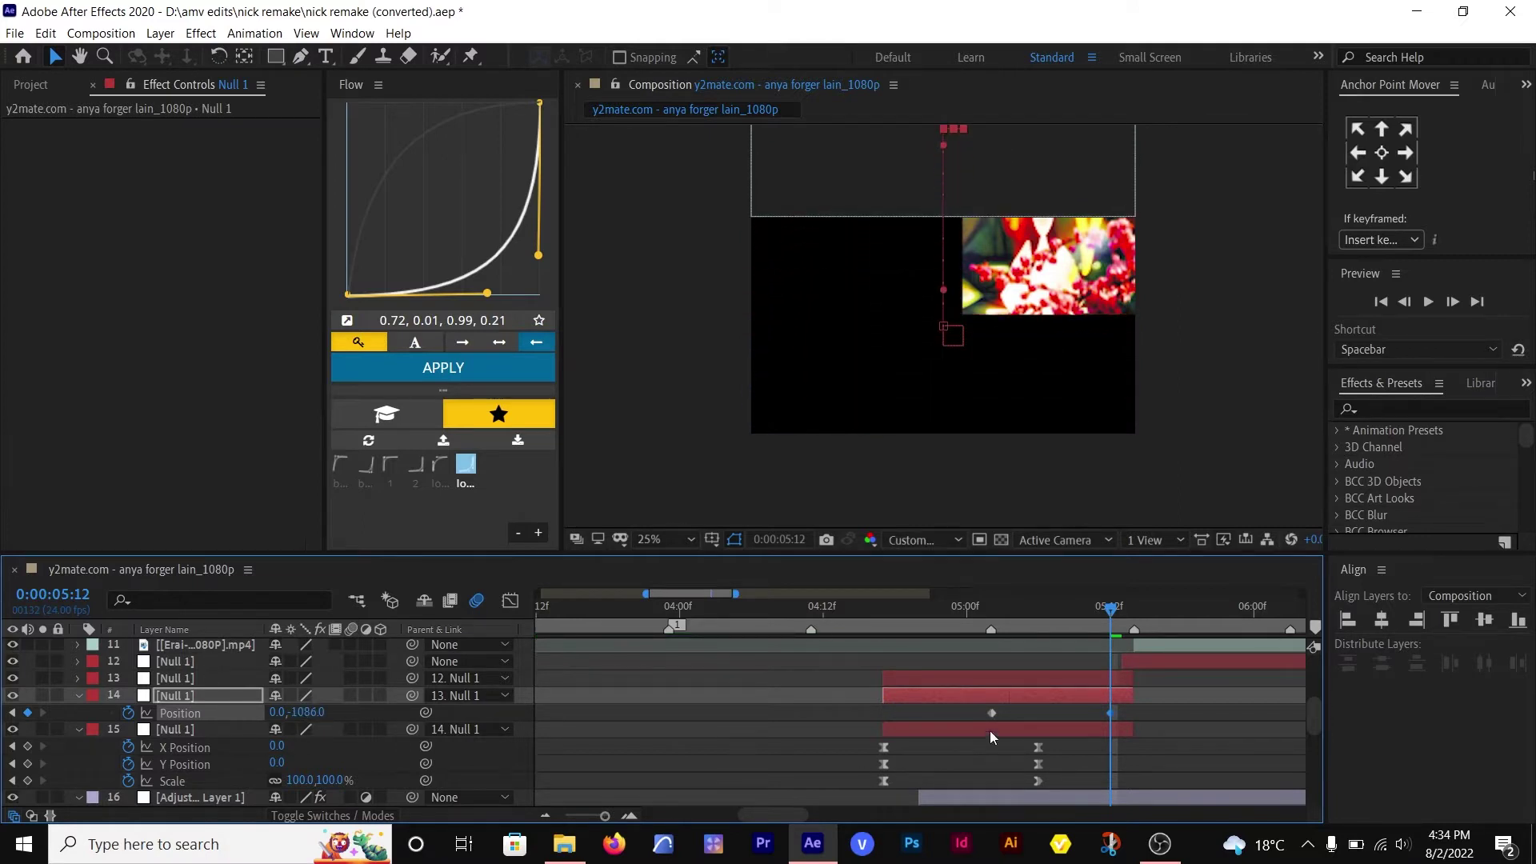
# - Separate null layer 14's Position into X and Y, with the end keyframes at 0:00:05:14 and X Position not animated
pyautogui.rightClick(192, 715)
pyautogui.click(248, 497)
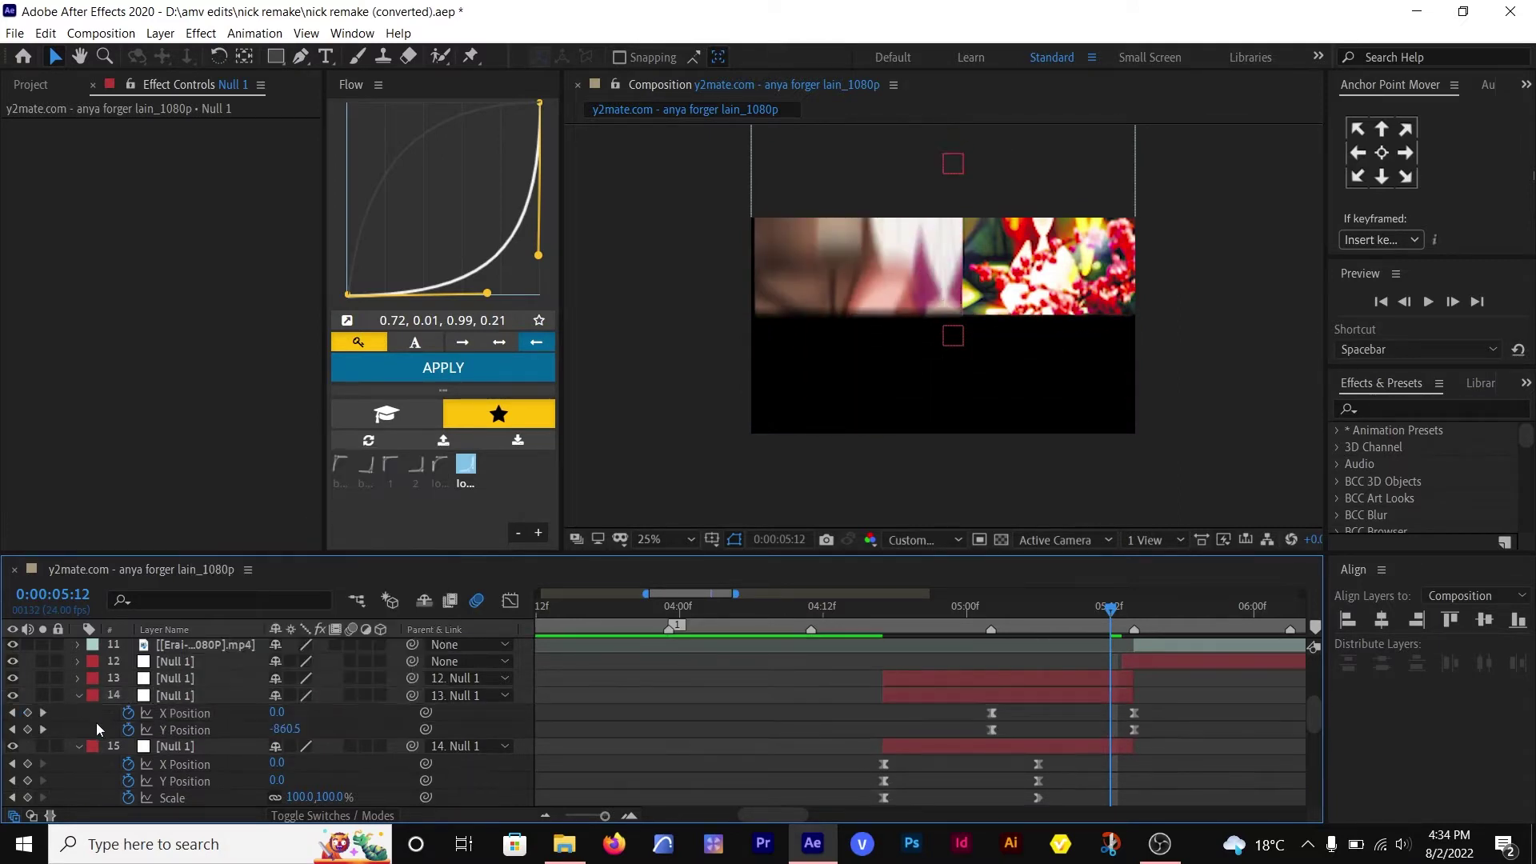
pyautogui.click(194, 742)
# - Ease null layer 14's Y Position keyframes in the graph with a slow-start, fast-end curve
pyautogui.click(185, 730)
pyautogui.click(511, 601)
pyautogui.click(1054, 709)
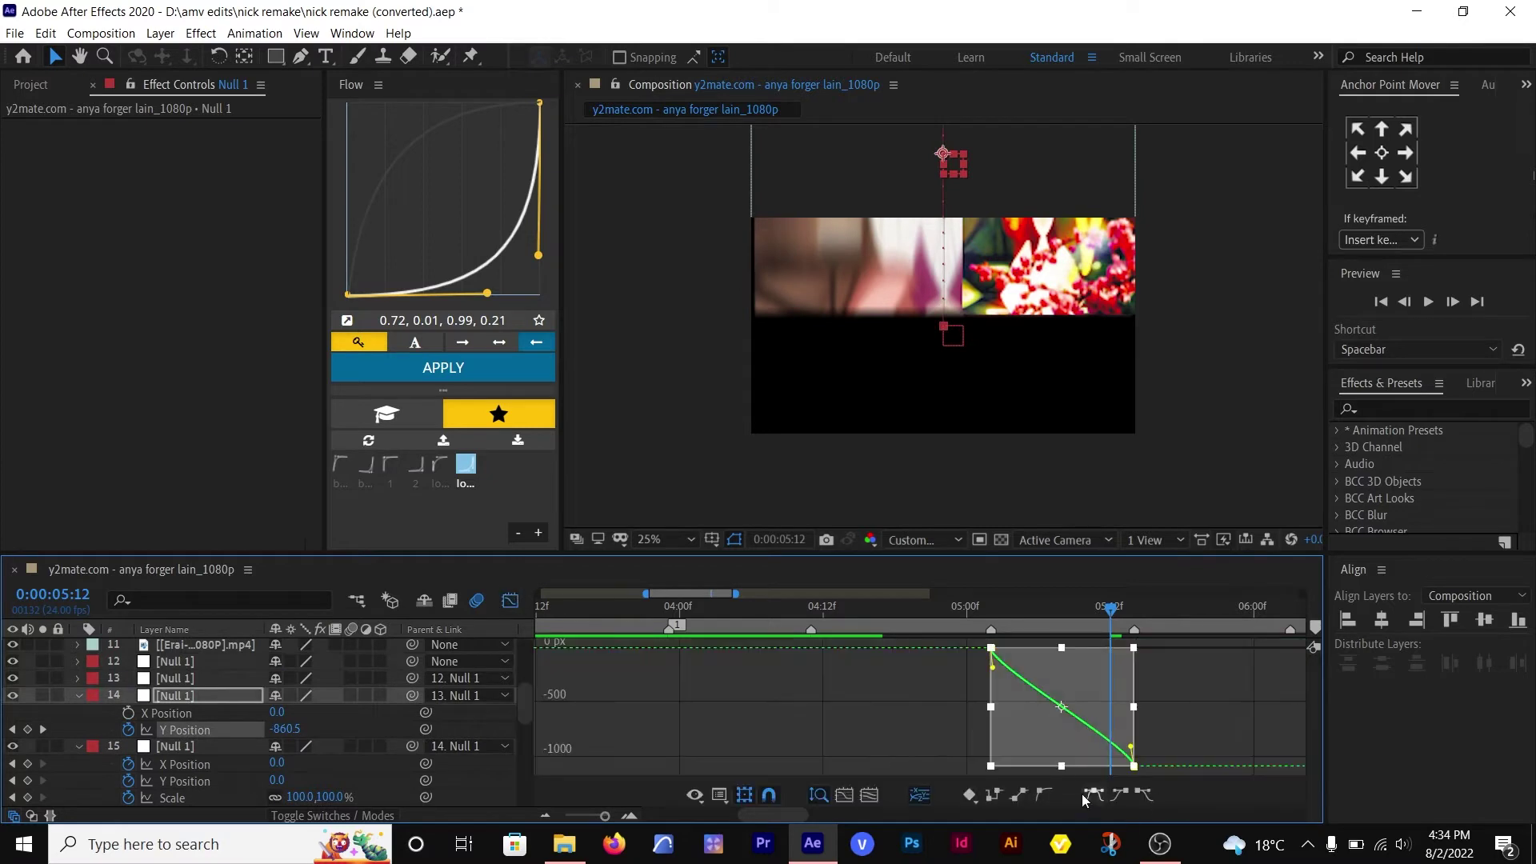
pyautogui.click(1092, 795)
pyautogui.moveTo(1085, 766); pyautogui.dragTo(1129, 659)
pyautogui.moveTo(1038, 648); pyautogui.dragTo(1118, 657)
pyautogui.click(510, 601)
# - Check the slide transition, start the waterfall clip at 0:00:05:13, and move the unparented null directly above that clip
pyautogui.scroll(-3, 956, 762)
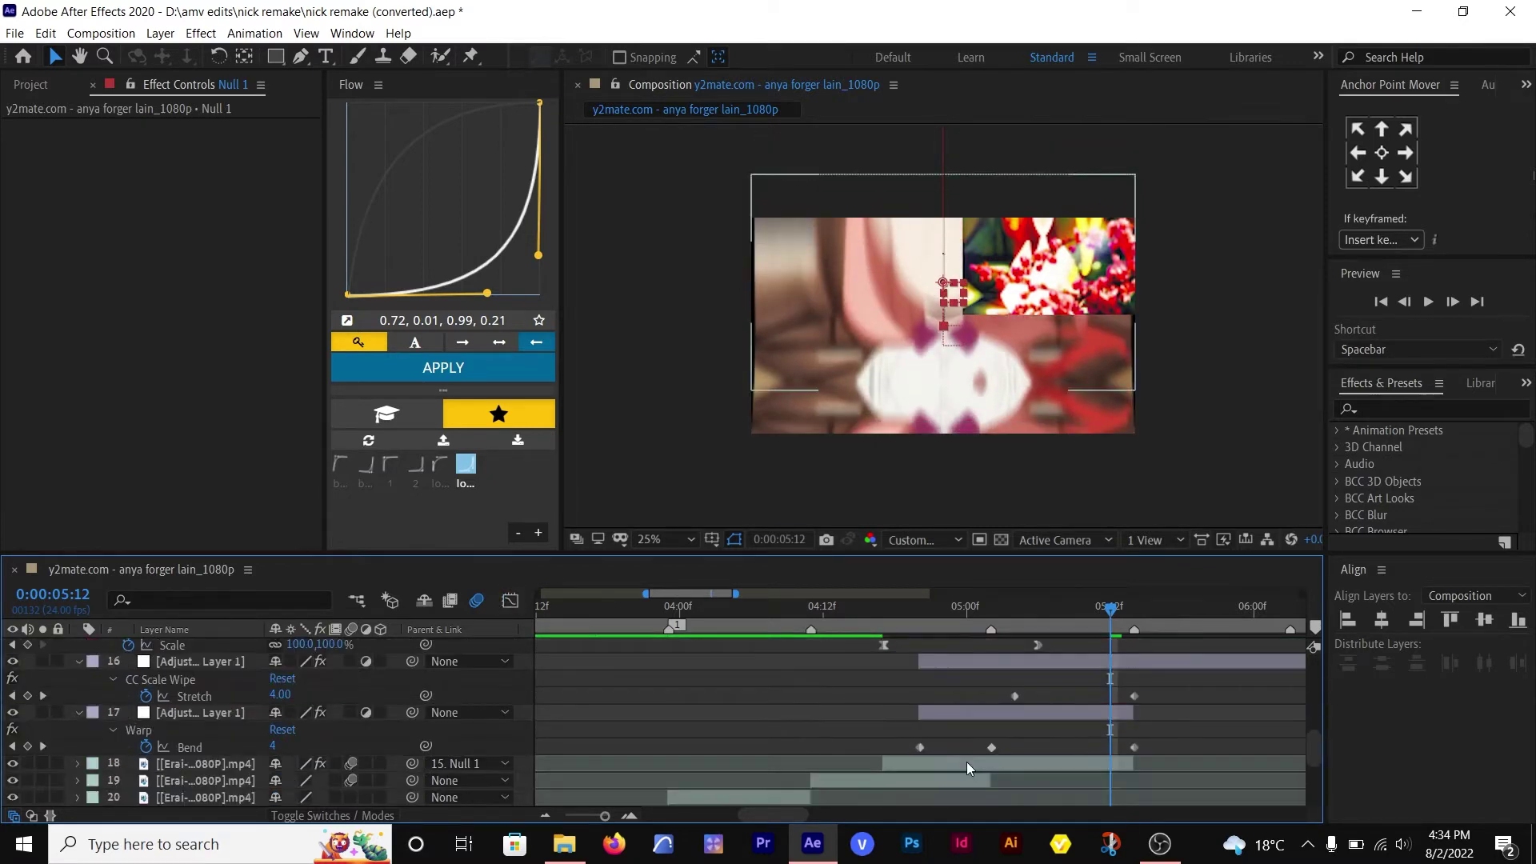
pyautogui.click(966, 765)
pyautogui.scroll(3, 940, 724)
pyautogui.scroll(1, 941, 724)
pyautogui.moveTo(1110, 615)
pyautogui.mouseDown()
pyautogui.moveTo(834, 616)
pyautogui.moveTo(1152, 608)
pyautogui.moveTo(1105, 596)
pyautogui.mouseUp()
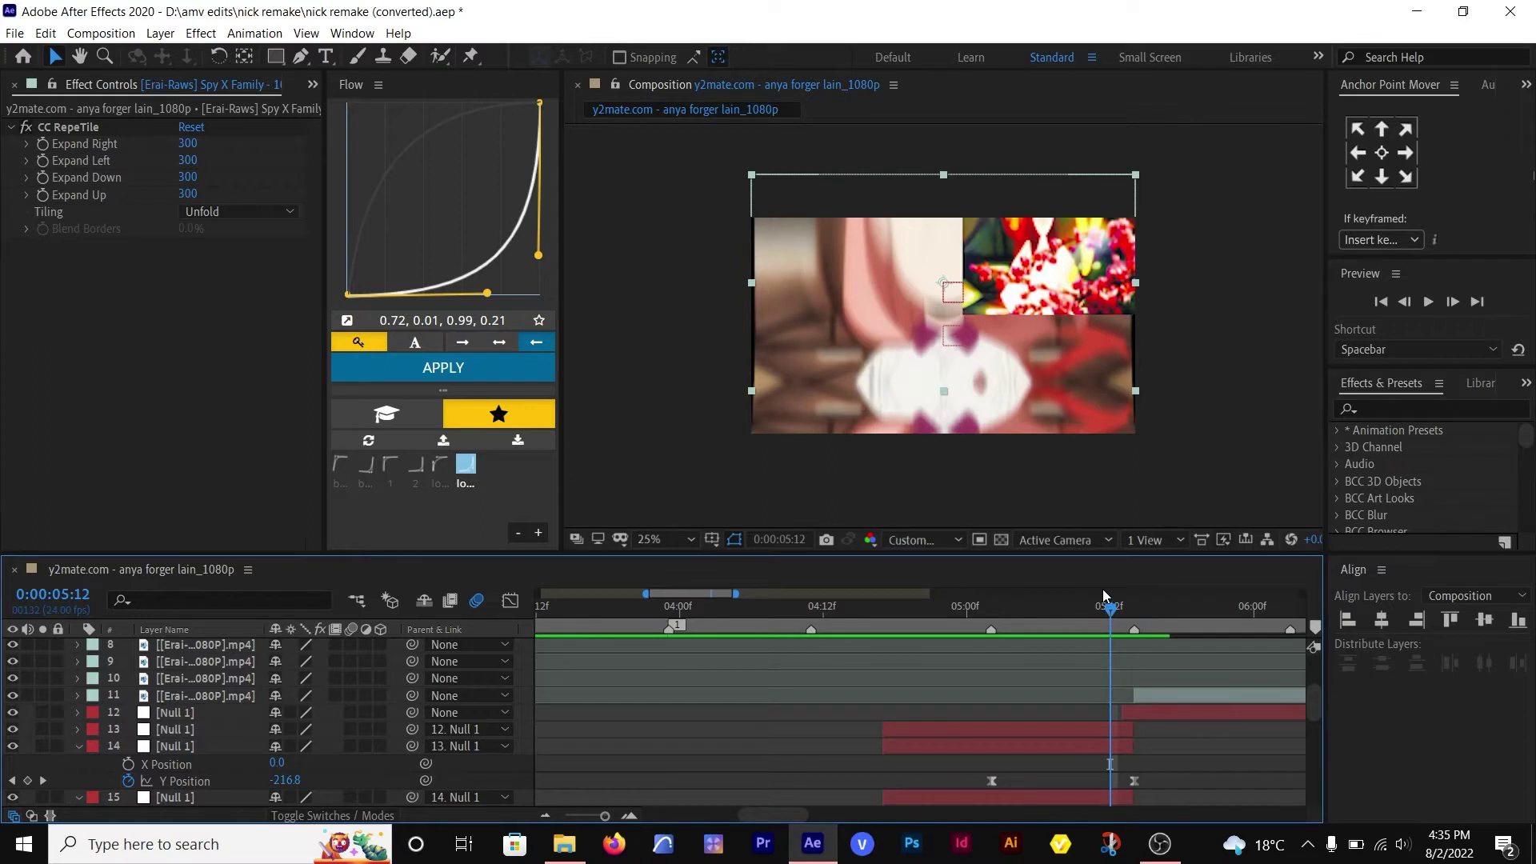
pyautogui.press('pagedown')
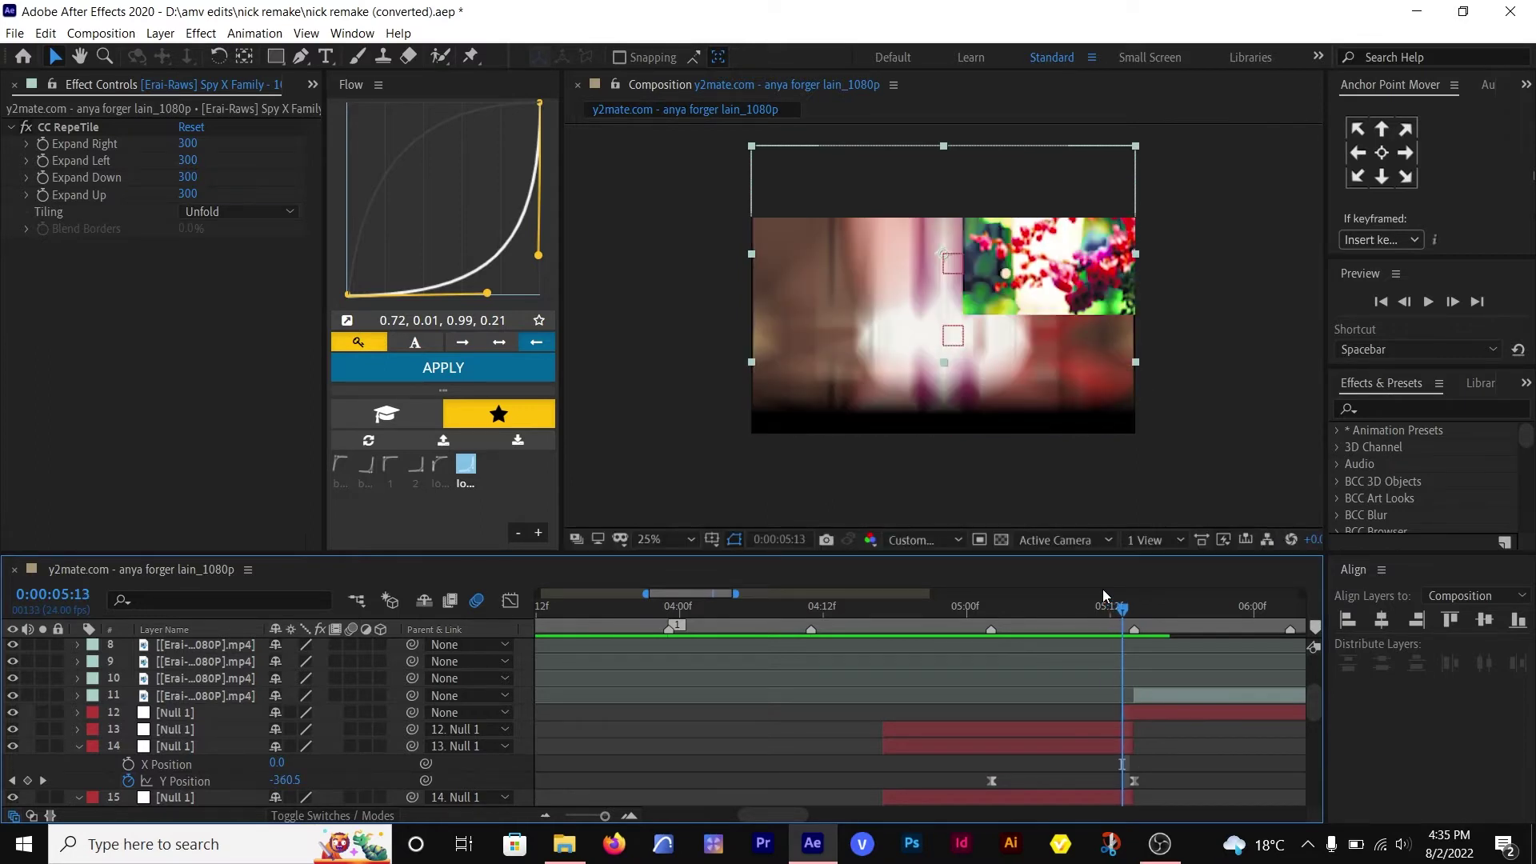
pyautogui.moveTo(1136, 693); pyautogui.dragTo(1124, 693)
pyautogui.moveTo(210, 714); pyautogui.dragTo(209, 689)
# - Split the null above the waterfall clip at 0:00:06:14 and duplicate its first part three times
pyautogui.hscroll(7, 821, 743)
pyautogui.moveTo(1132, 619); pyautogui.dragTo(1144, 618)
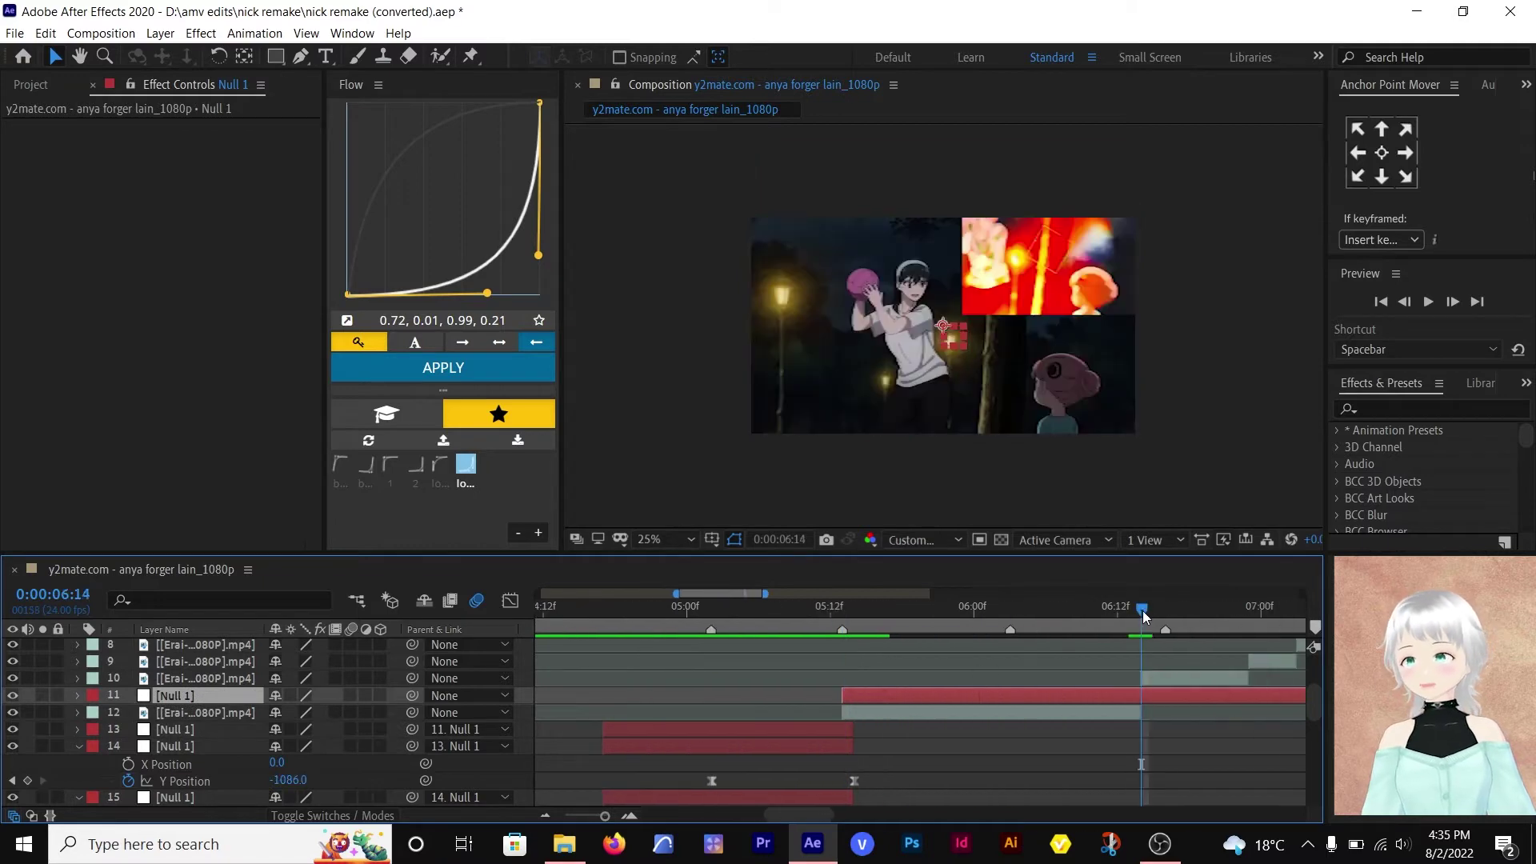
pyautogui.hotkey('ctrl', 'd')
pyautogui.hotkey('ctrl', 'z')
pyautogui.hotkey('ctrl', 'shift', 'd')
pyautogui.click(932, 717)
pyautogui.hotkey('ctrl', 'd')
pyautogui.hotkey('ctrl', 'd')
pyautogui.hotkey('ctrl', 'd')
# - Parent clip layer 16 to null 15, and chain null 15 to 14, 14 to 13, and 13 to 12
pyautogui.click(912, 780)
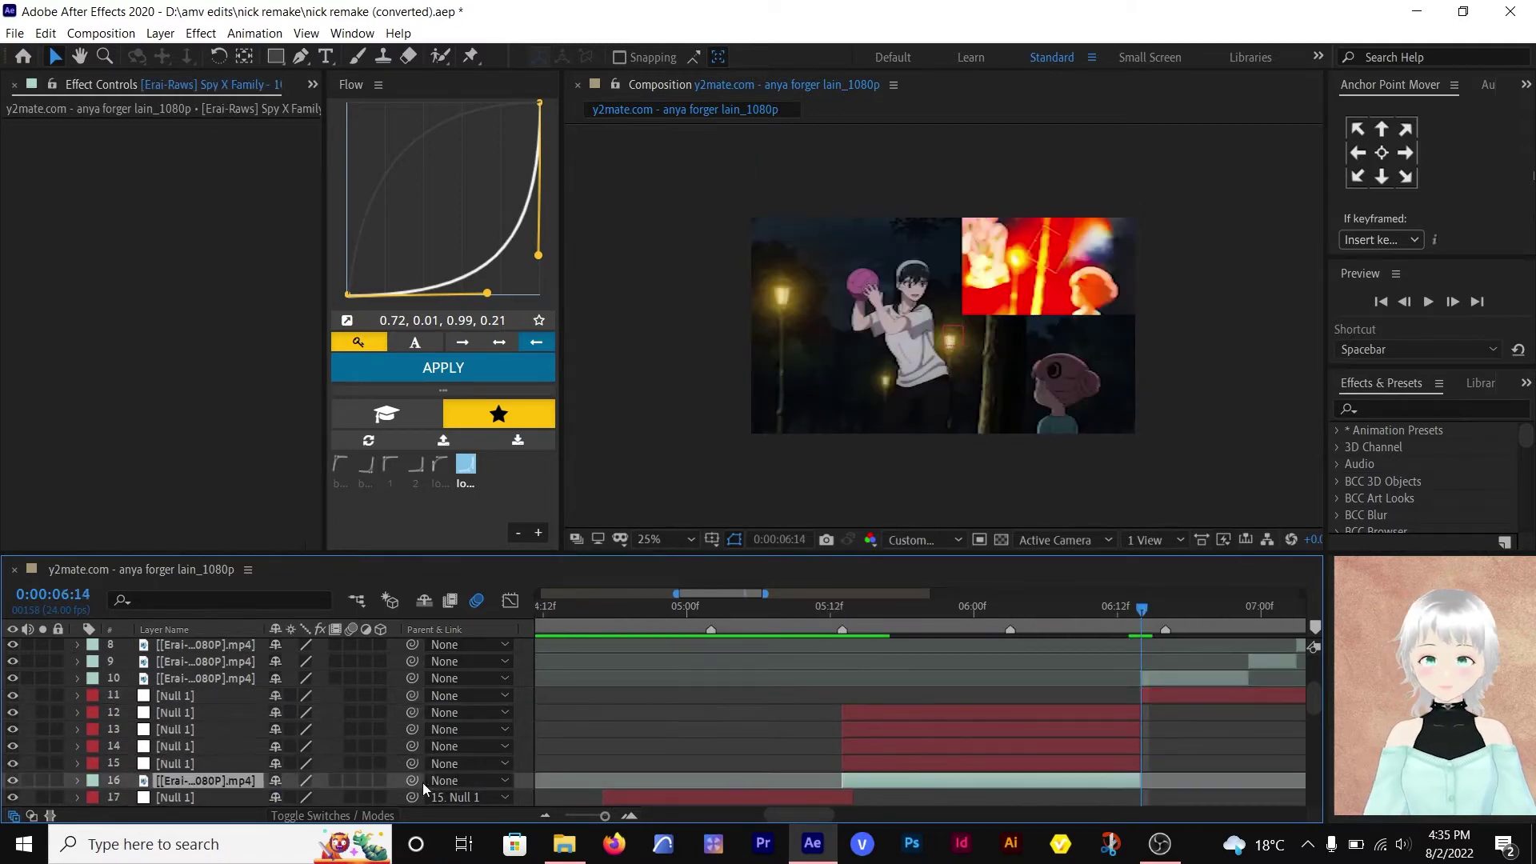
pyautogui.moveTo(412, 781); pyautogui.dragTo(412, 764)
pyautogui.moveTo(412, 764); pyautogui.dragTo(413, 747)
pyautogui.moveTo(412, 746); pyautogui.dragTo(413, 730)
pyautogui.moveTo(412, 730); pyautogui.dragTo(412, 712)
# - Keyframe null layer 15's Position at 0:00:05:13 and 0:00:06:03, setting the starting Y value to 1213
pyautogui.click(844, 613)
pyautogui.press('p')
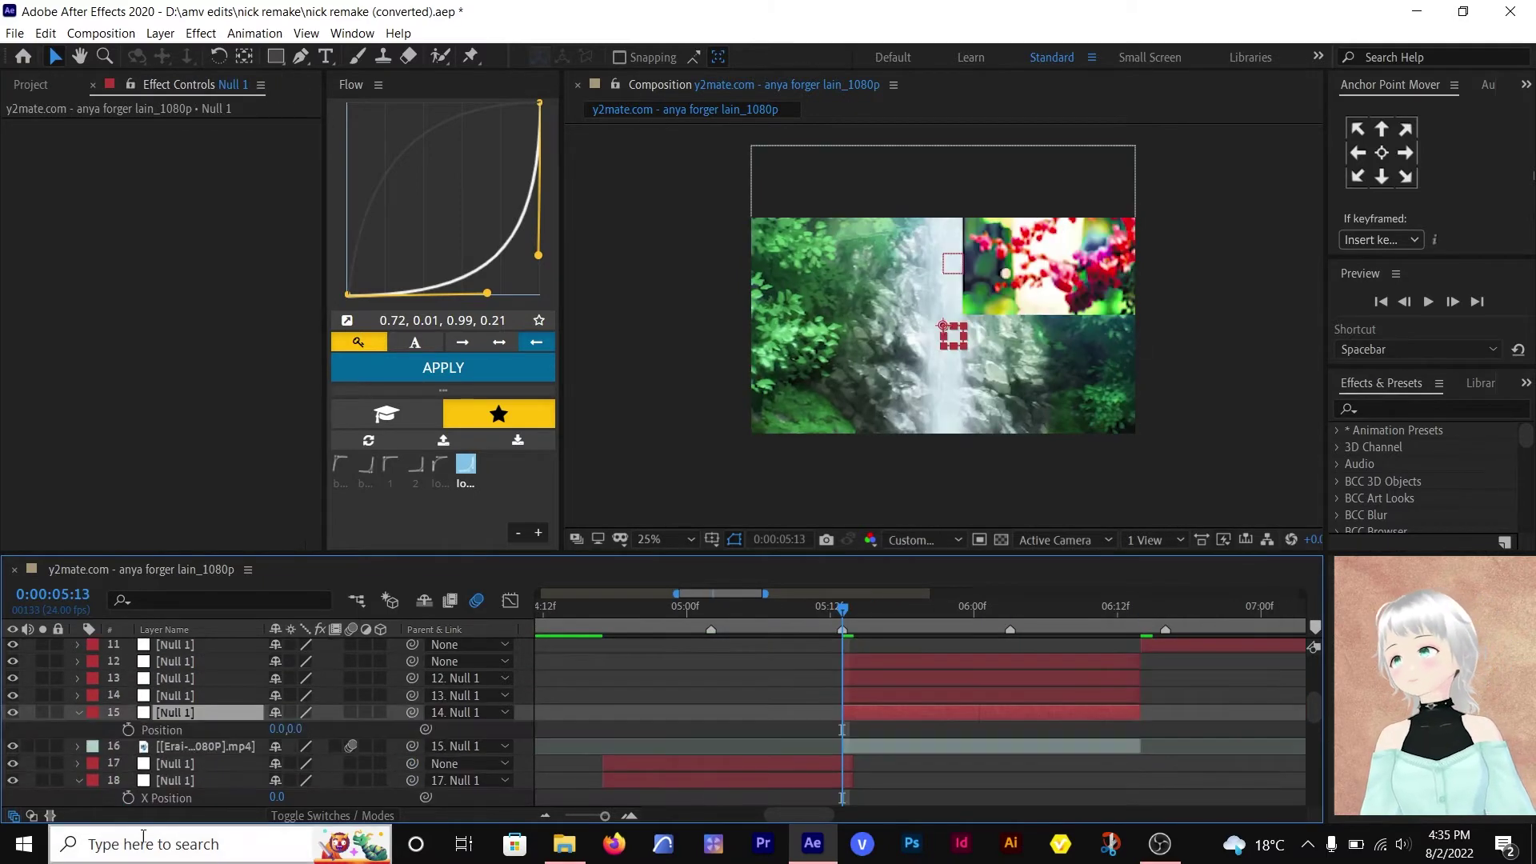
pyautogui.click(128, 730)
pyautogui.moveTo(843, 731); pyautogui.dragTo(1017, 736)
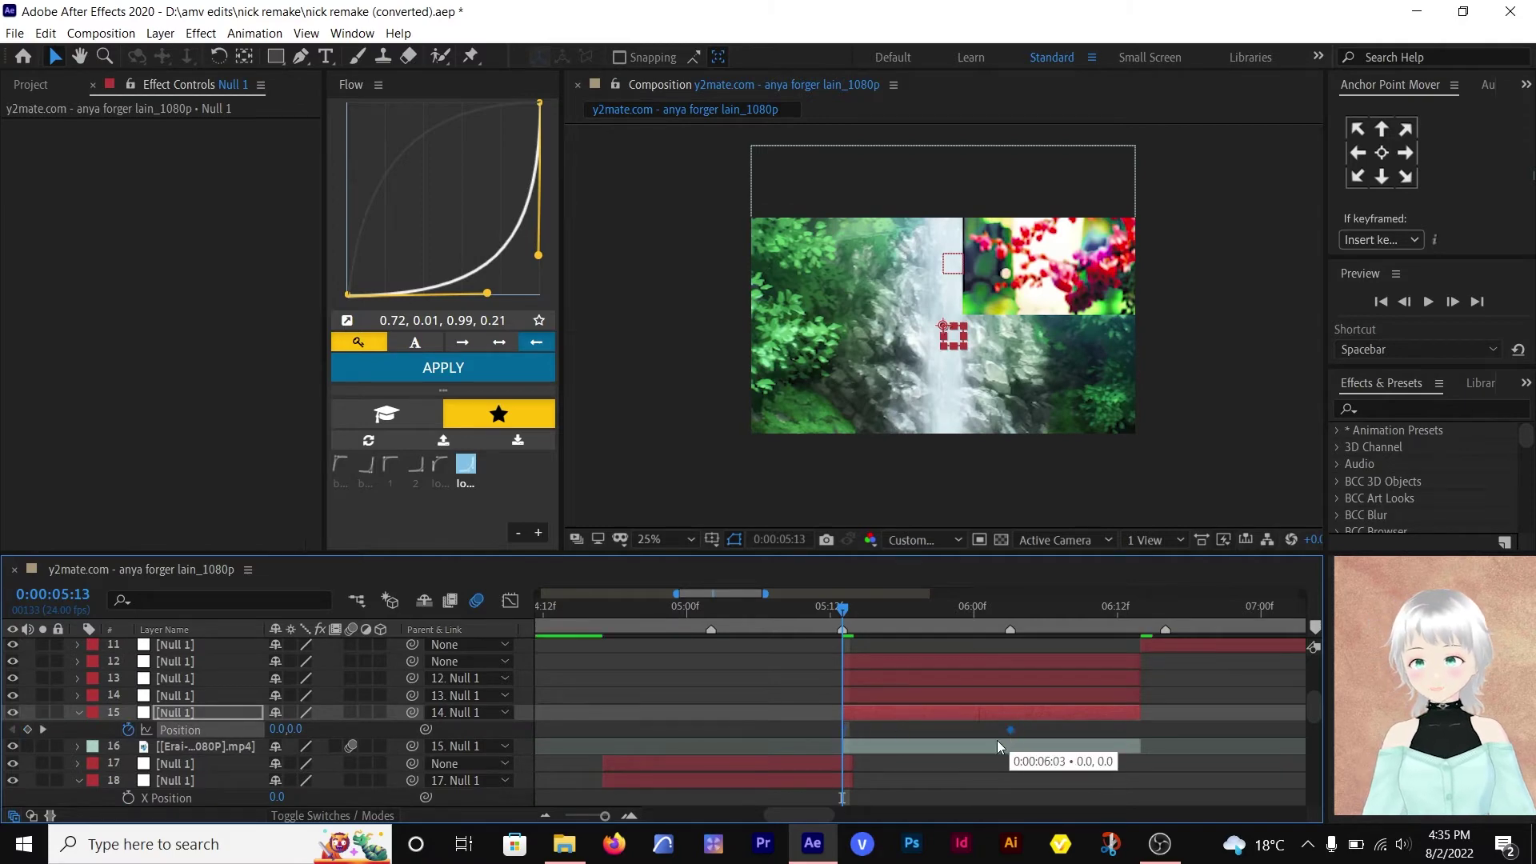
pyautogui.moveTo(293, 729); pyautogui.dragTo(390, 776)
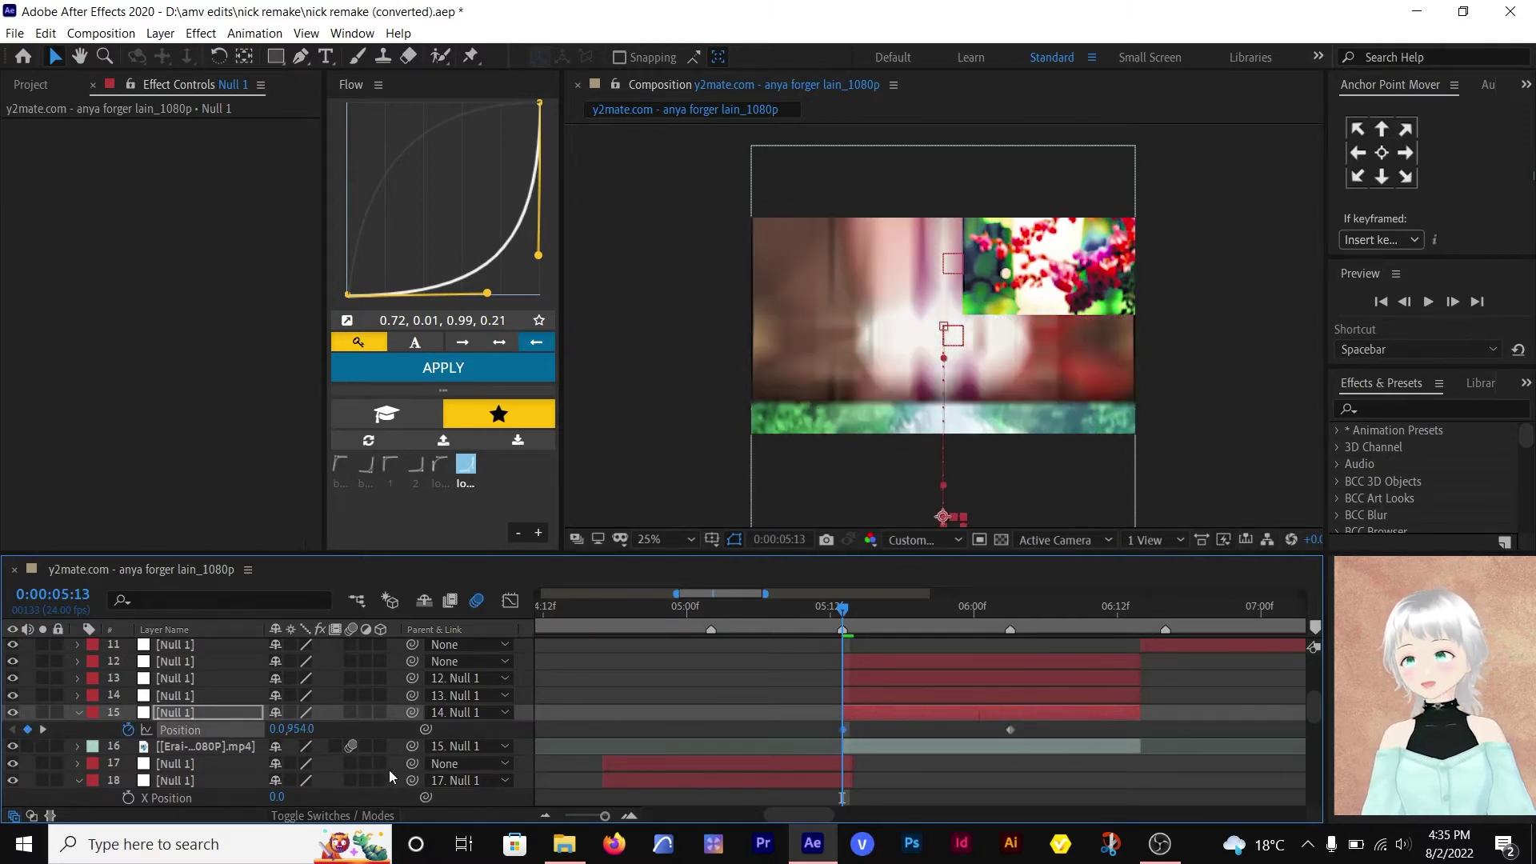
pyautogui.moveTo(302, 731); pyautogui.dragTo(512, 765)
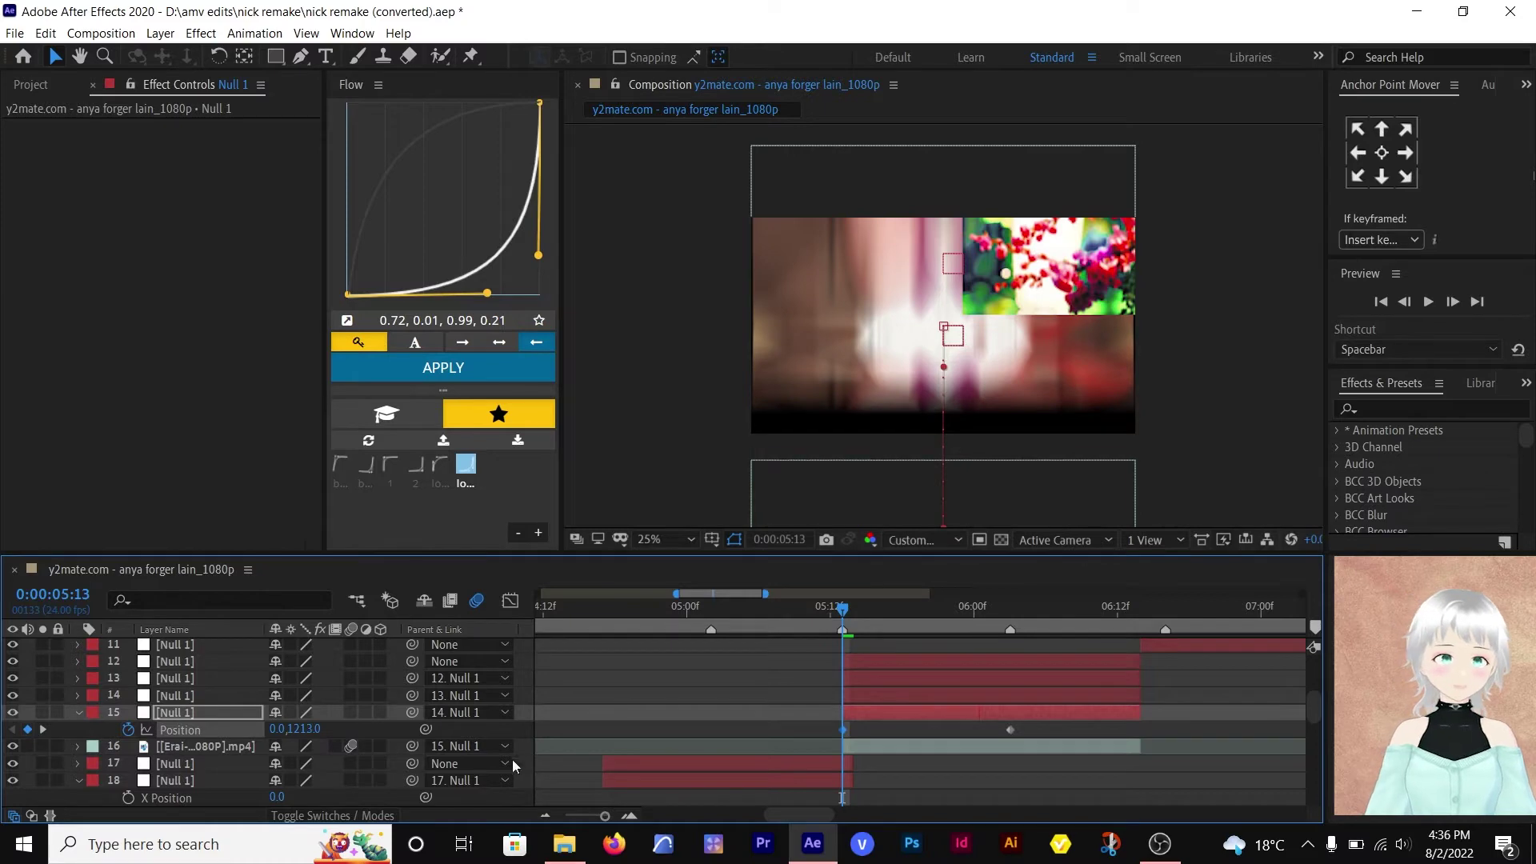
# - Separate null 15's Position dimensions, remove the X Position keyframes, and ease Y Position in the graph with a fast-start, slow-end curve
pyautogui.click(511, 601)
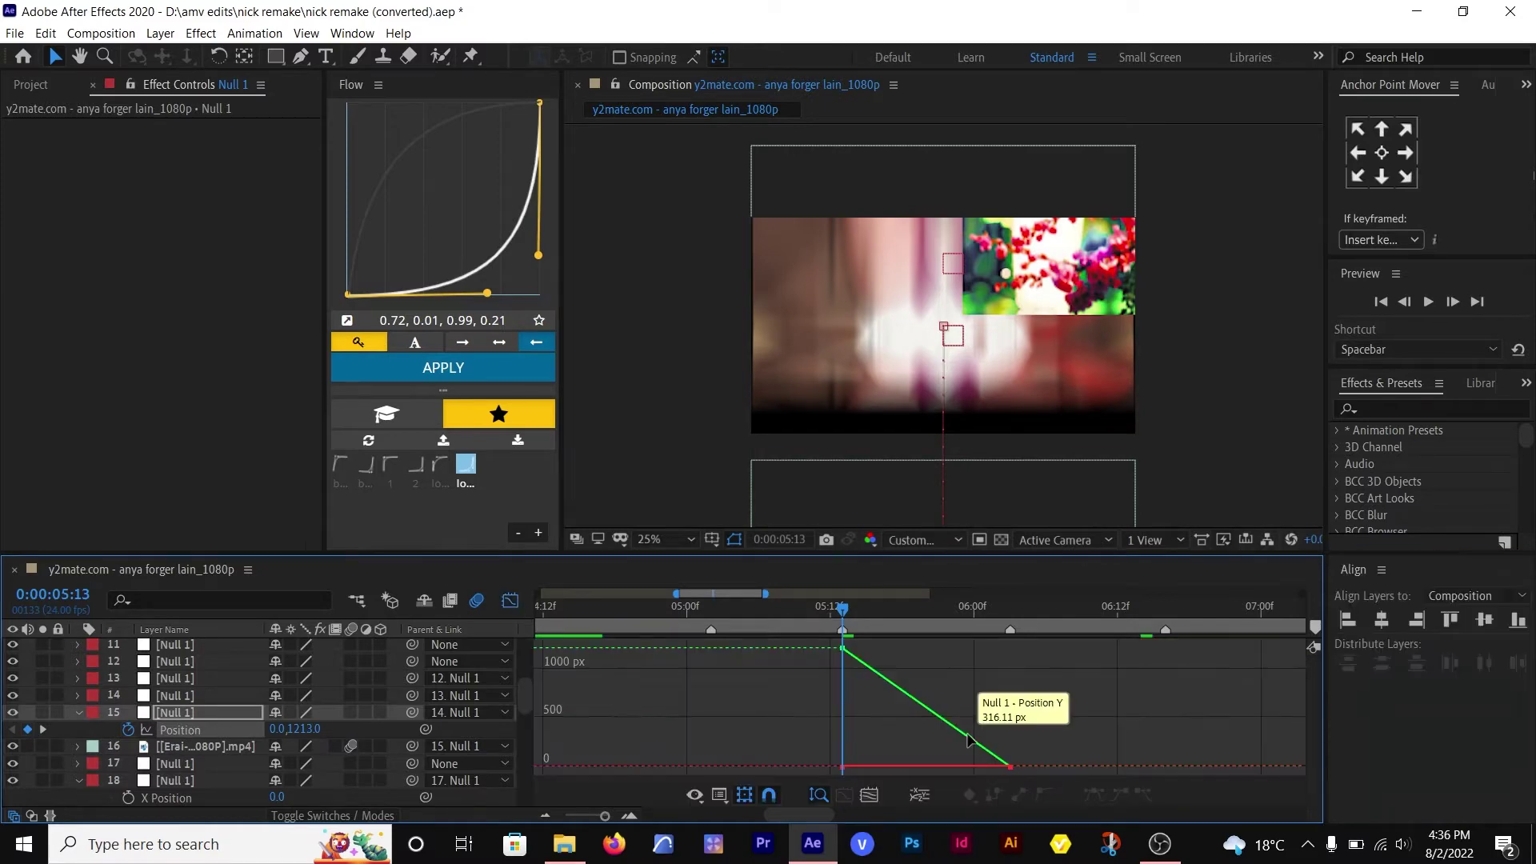
pyautogui.rightClick(197, 730)
pyautogui.click(232, 512)
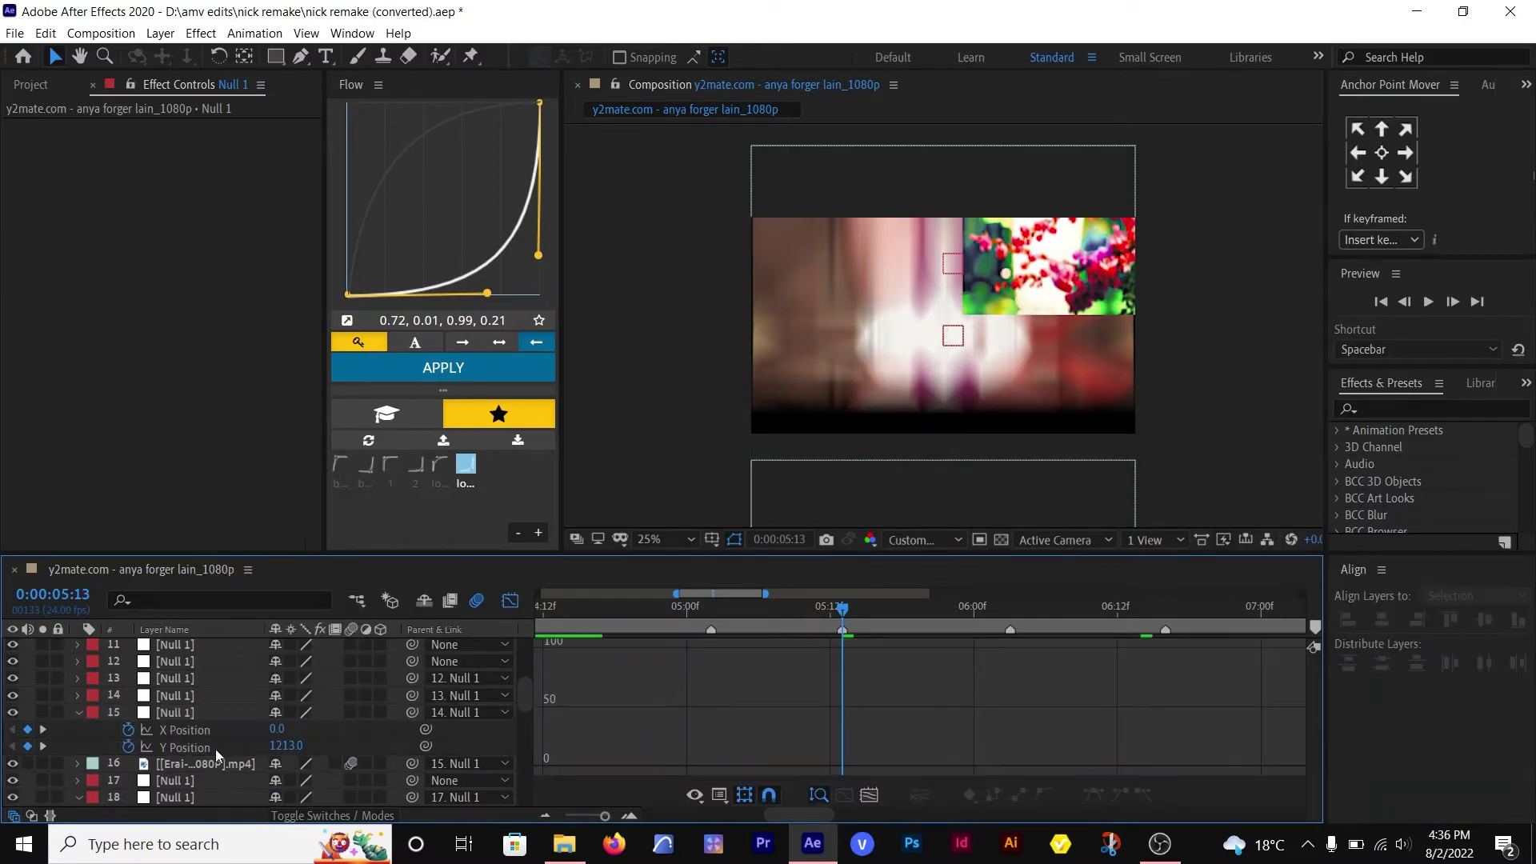
pyautogui.click(128, 729)
pyautogui.click(186, 746)
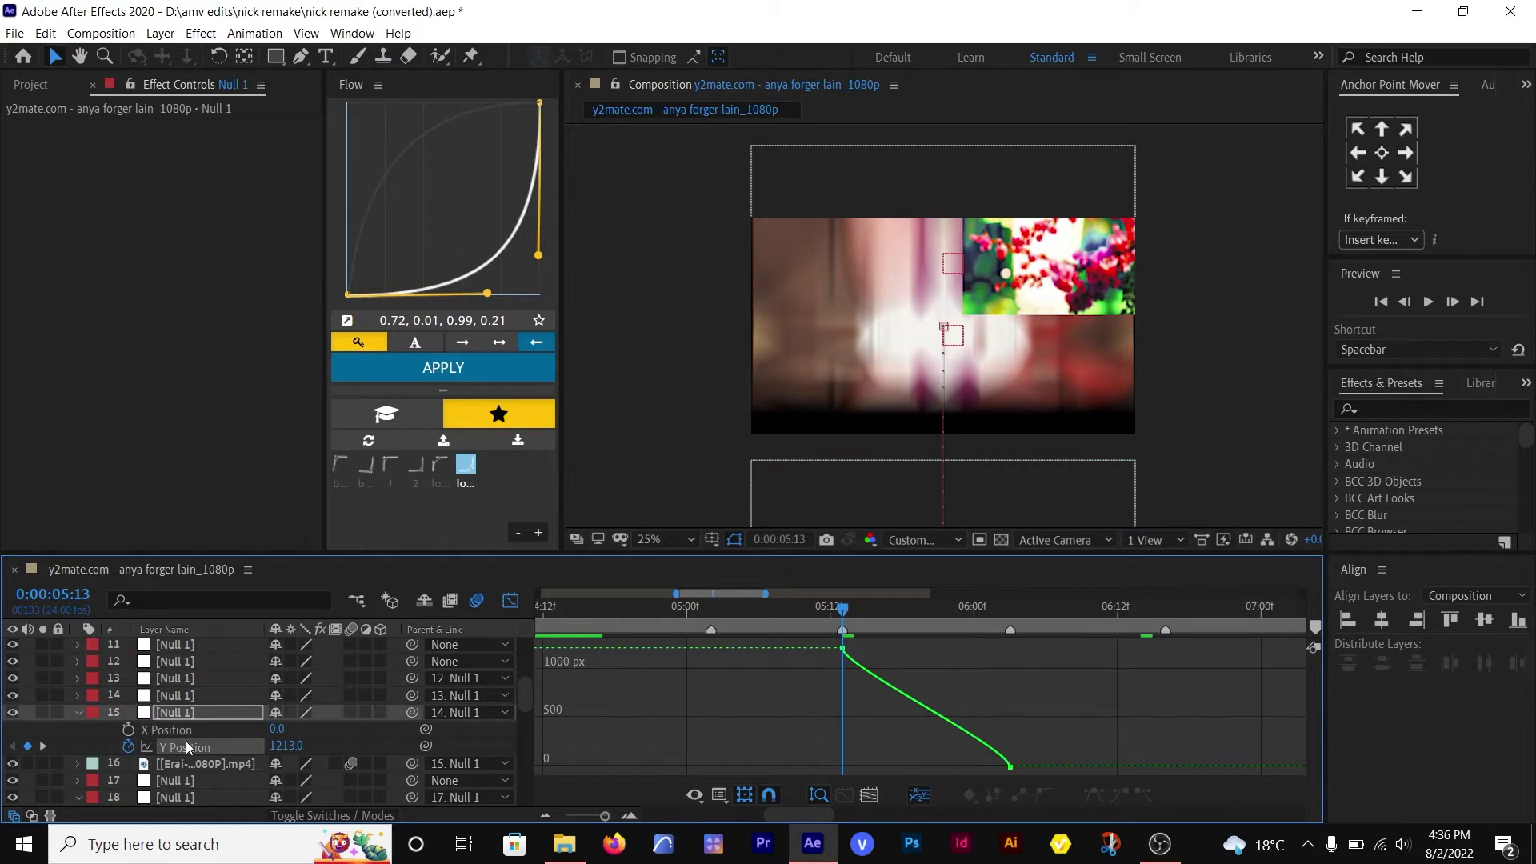
pyautogui.click(962, 733)
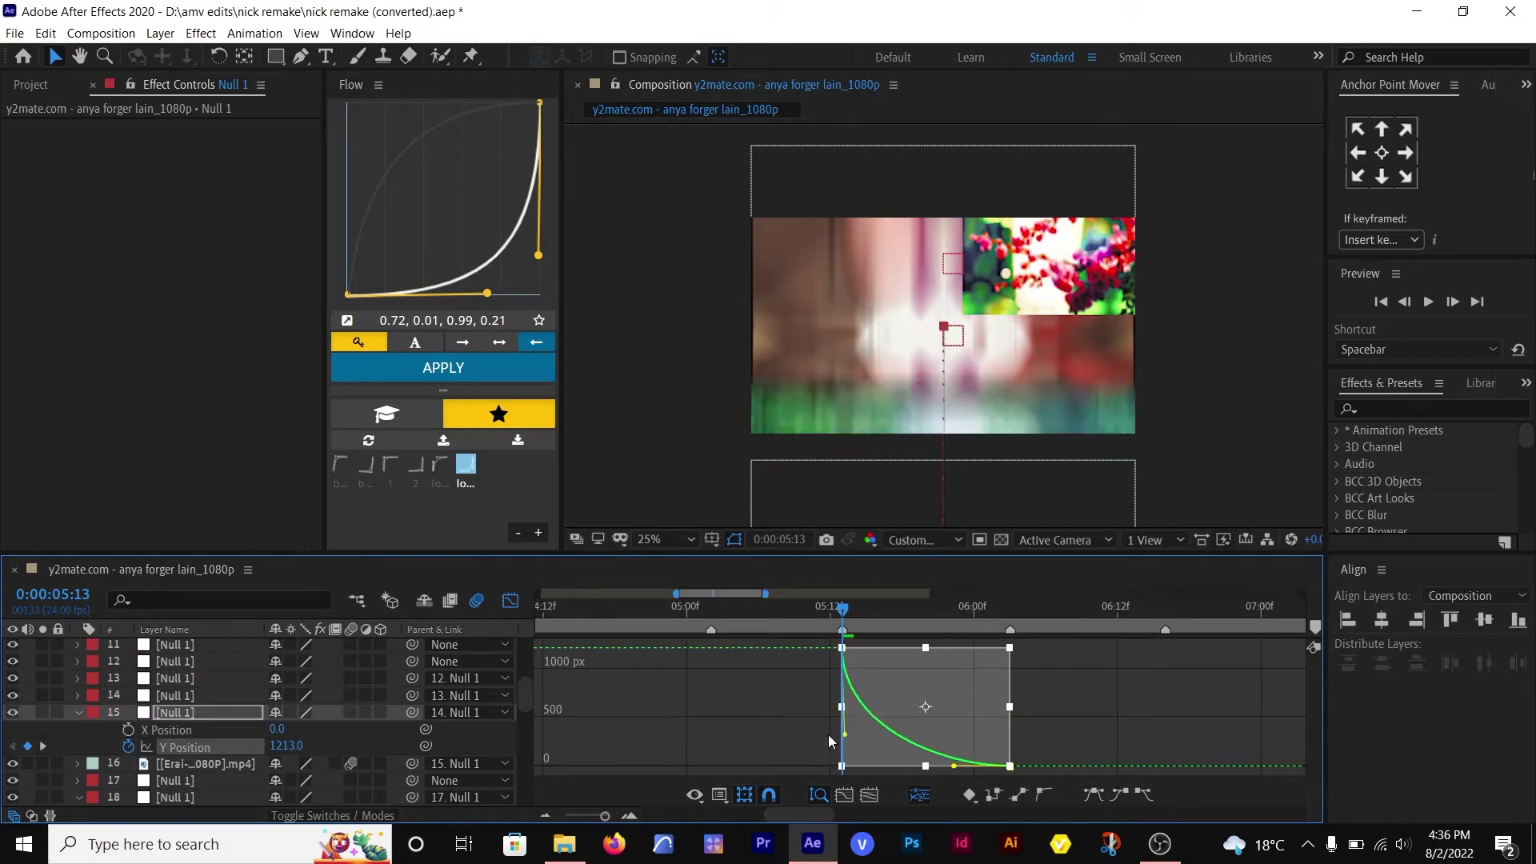
pyautogui.click(442, 367)
pyautogui.click(505, 603)
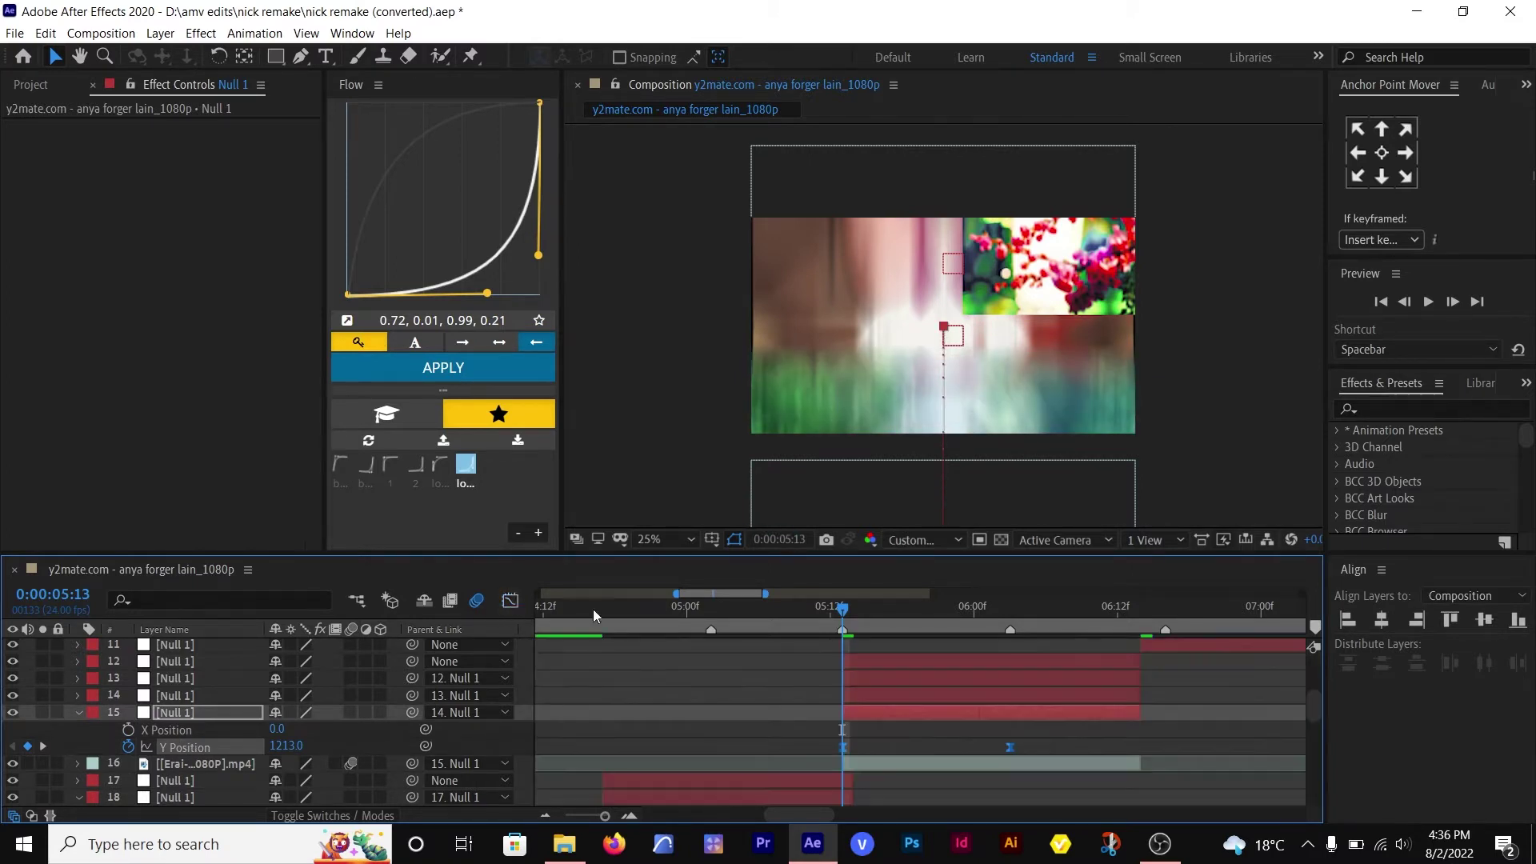
# - Apply CC RepeTile to the waterfall clip and expand its tiling to fill the gap during the slide
pyautogui.scroll(-1, 869, 704)
pyautogui.click(869, 708)
pyautogui.hotkey('ctrl', 'space')
pyautogui.write('repe')
pyautogui.press('Return')
pyautogui.moveTo(844, 609); pyautogui.dragTo(762, 603)
pyautogui.moveTo(187, 192); pyautogui.dragTo(616, 218)
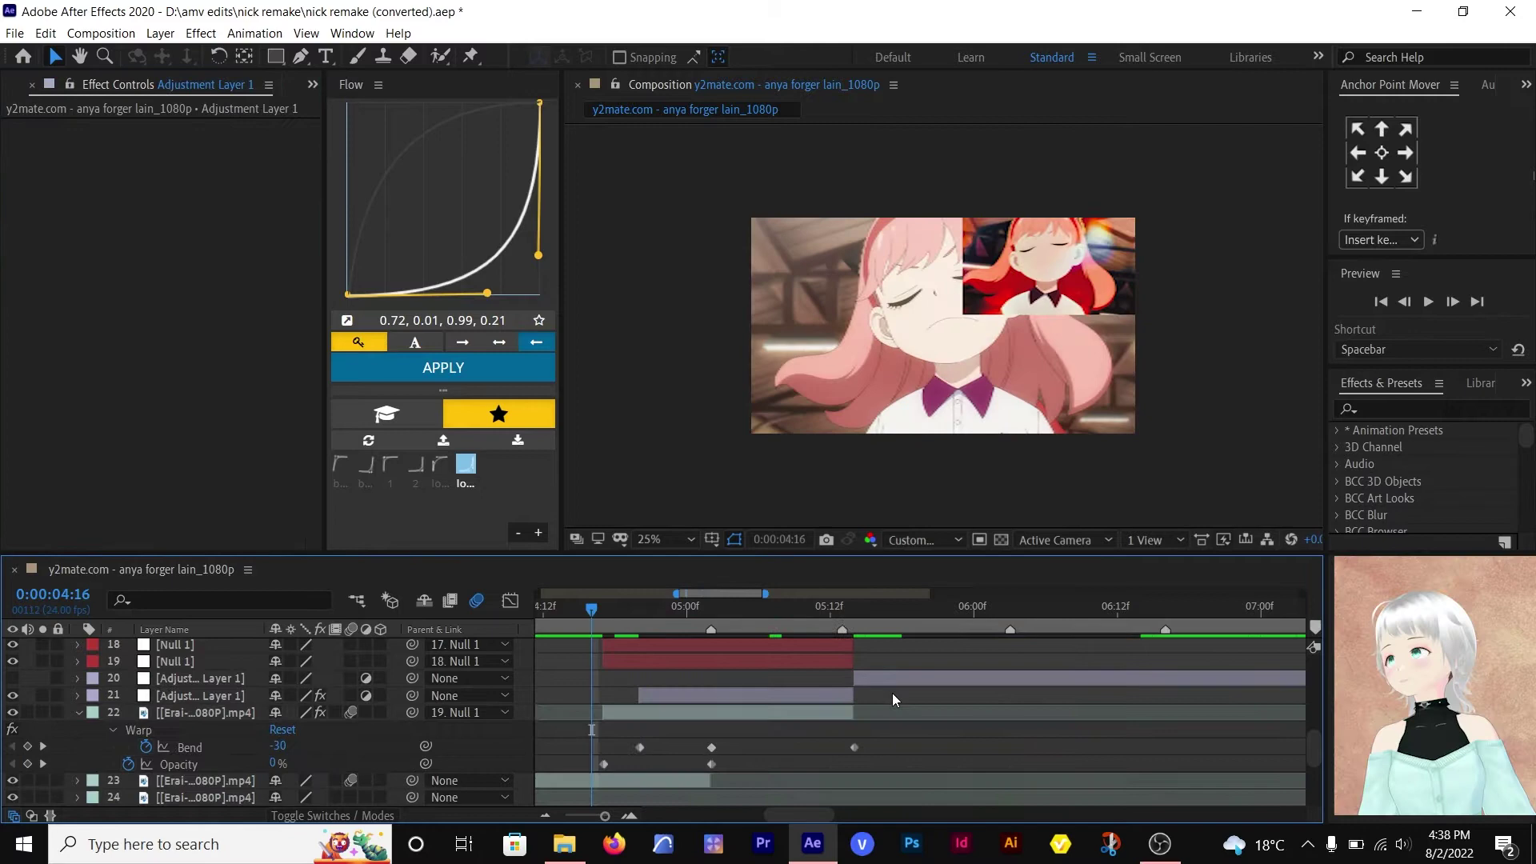
# - Move the hidden adjustment layer 20 directly above the waterfall clip, make it visible, and start it at 0:00:05:13
pyautogui.scroll(5, 891, 693)
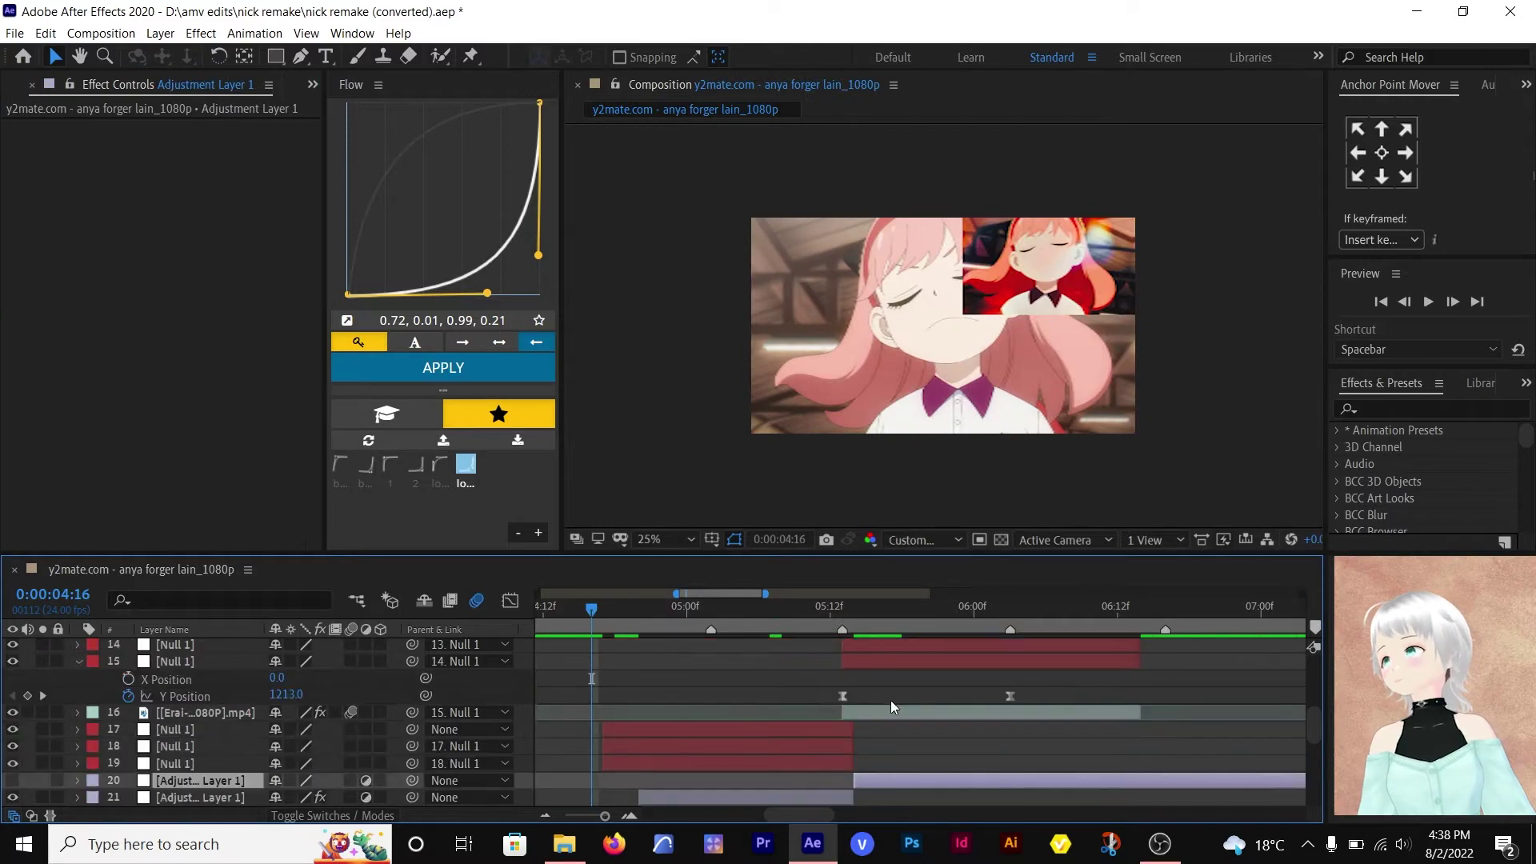
pyautogui.moveTo(232, 782); pyautogui.dragTo(261, 702)
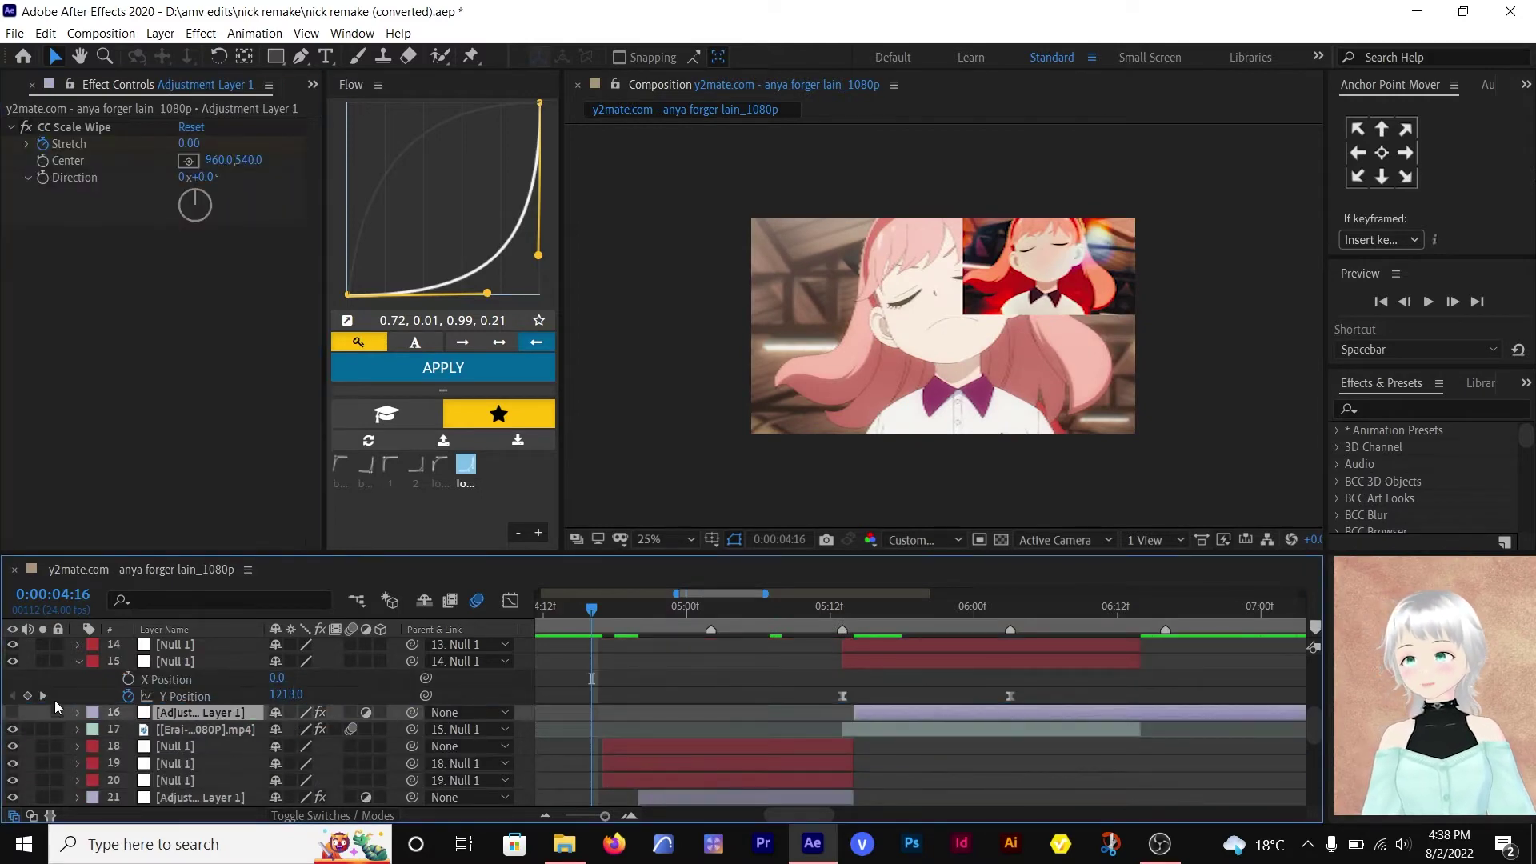
pyautogui.click(12, 712)
pyautogui.click(842, 609)
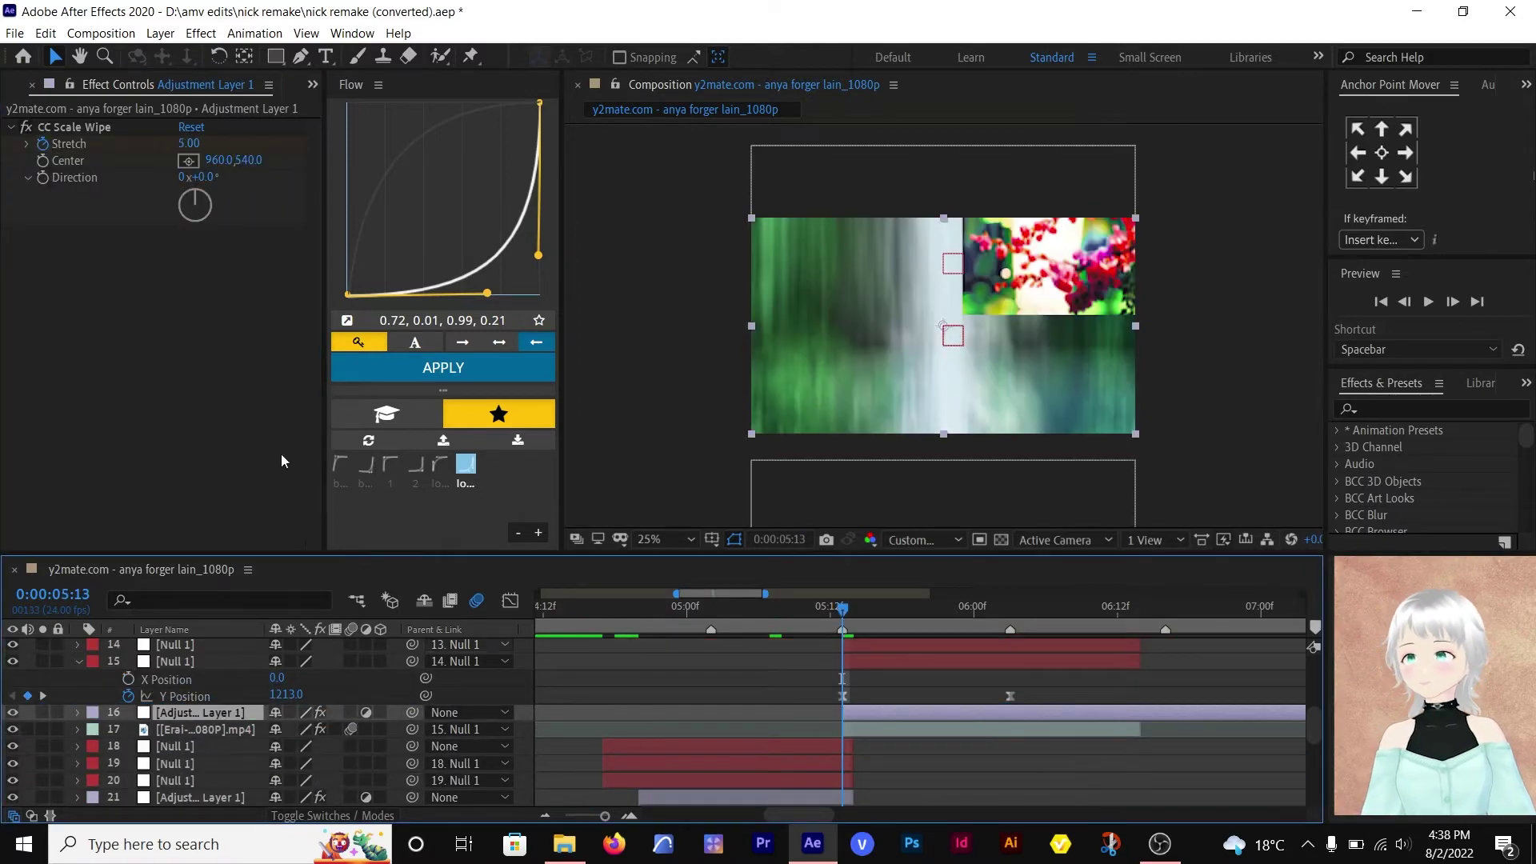
# - Time-reverse the CC Scale Wipe Stretch keyframes, move them to 0:00:05:13 and 0:00:05:23, and preview the transition
pyautogui.press('u')
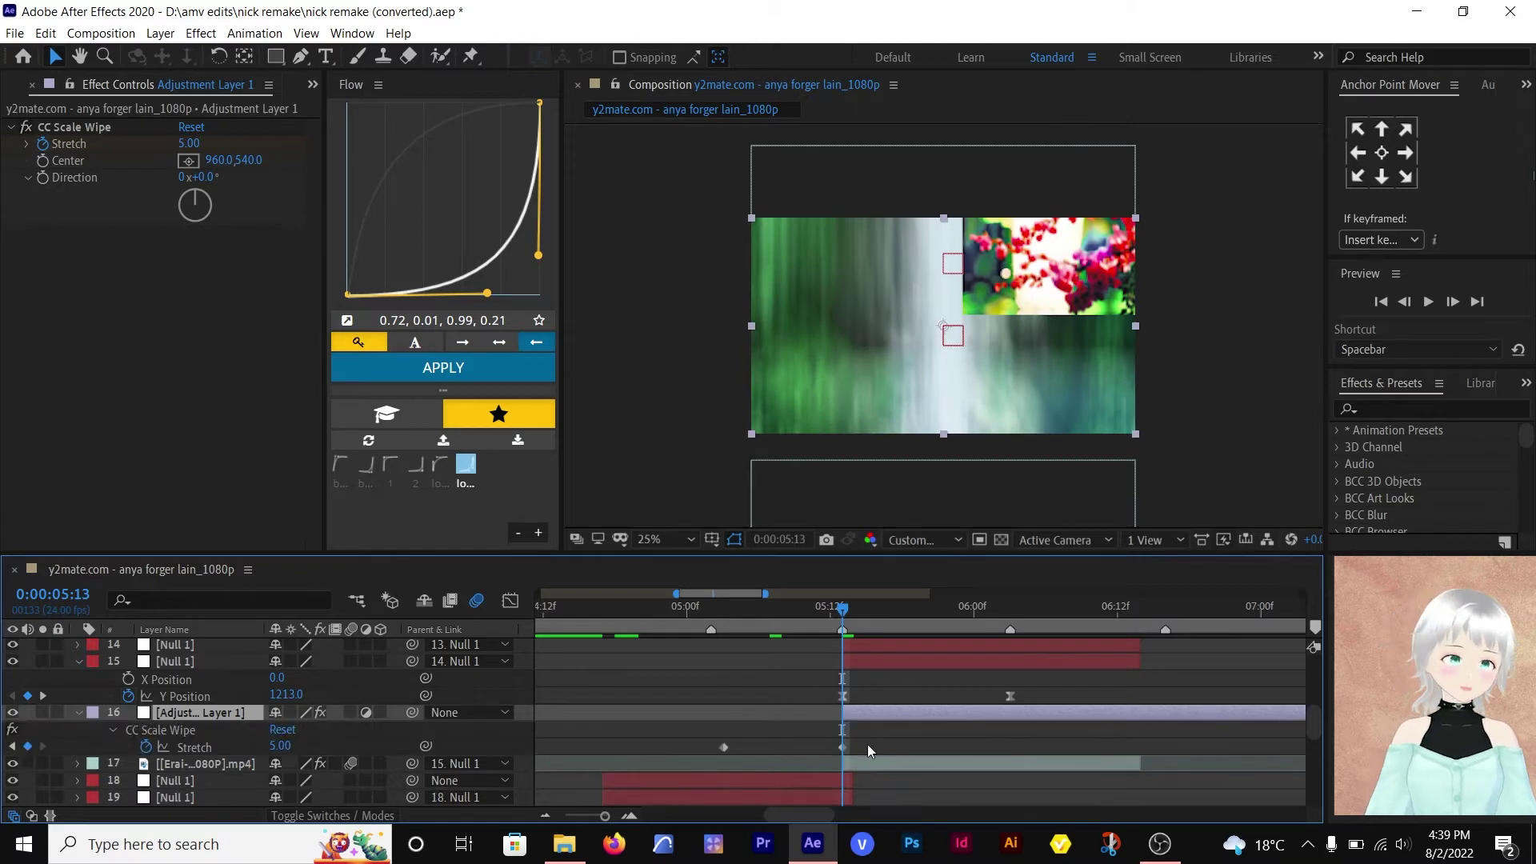
pyautogui.moveTo(868, 744); pyautogui.dragTo(709, 738)
pyautogui.rightClick(843, 749)
pyautogui.moveTo(941, 738)
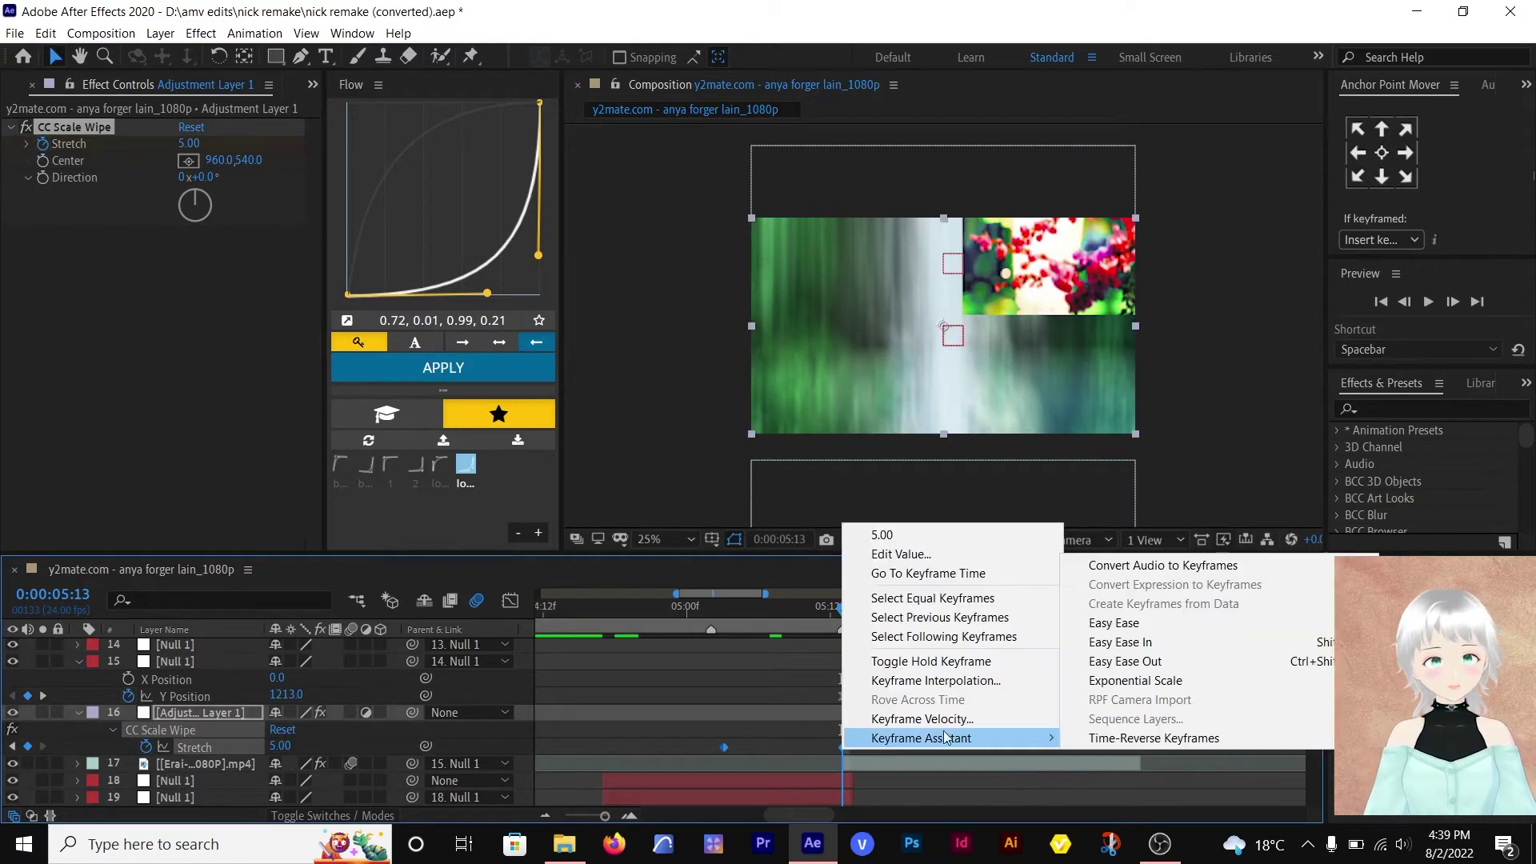
pyautogui.click(1152, 738)
pyautogui.moveTo(843, 747); pyautogui.dragTo(964, 748)
pyautogui.press('space')
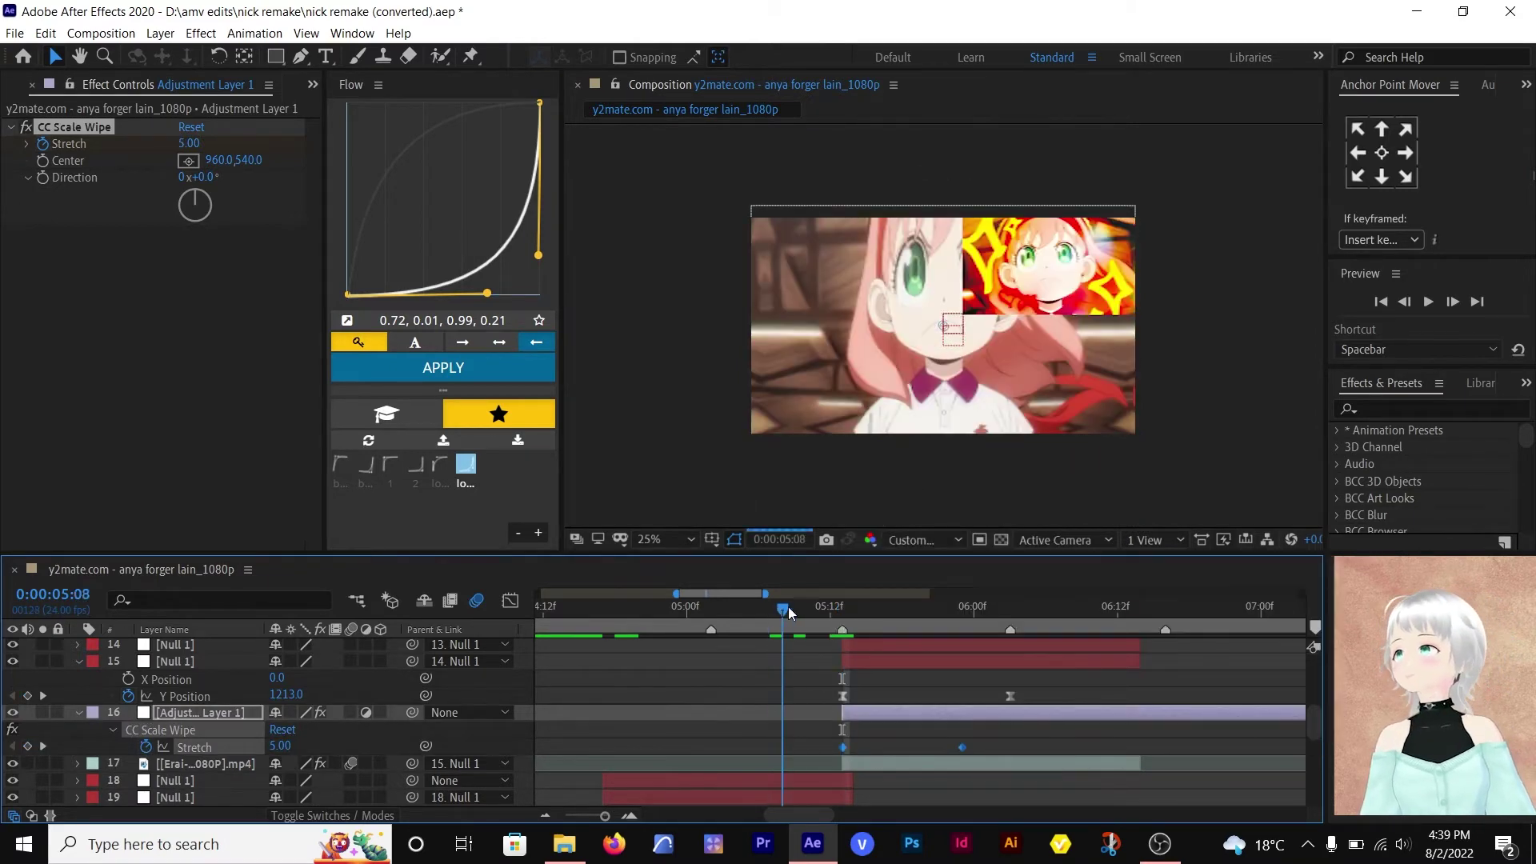
pyautogui.press('space')
# - Set the CC Scale Wipe Direction to 180° on the adjustment layer above the waterfall clip
pyautogui.click(877, 756)
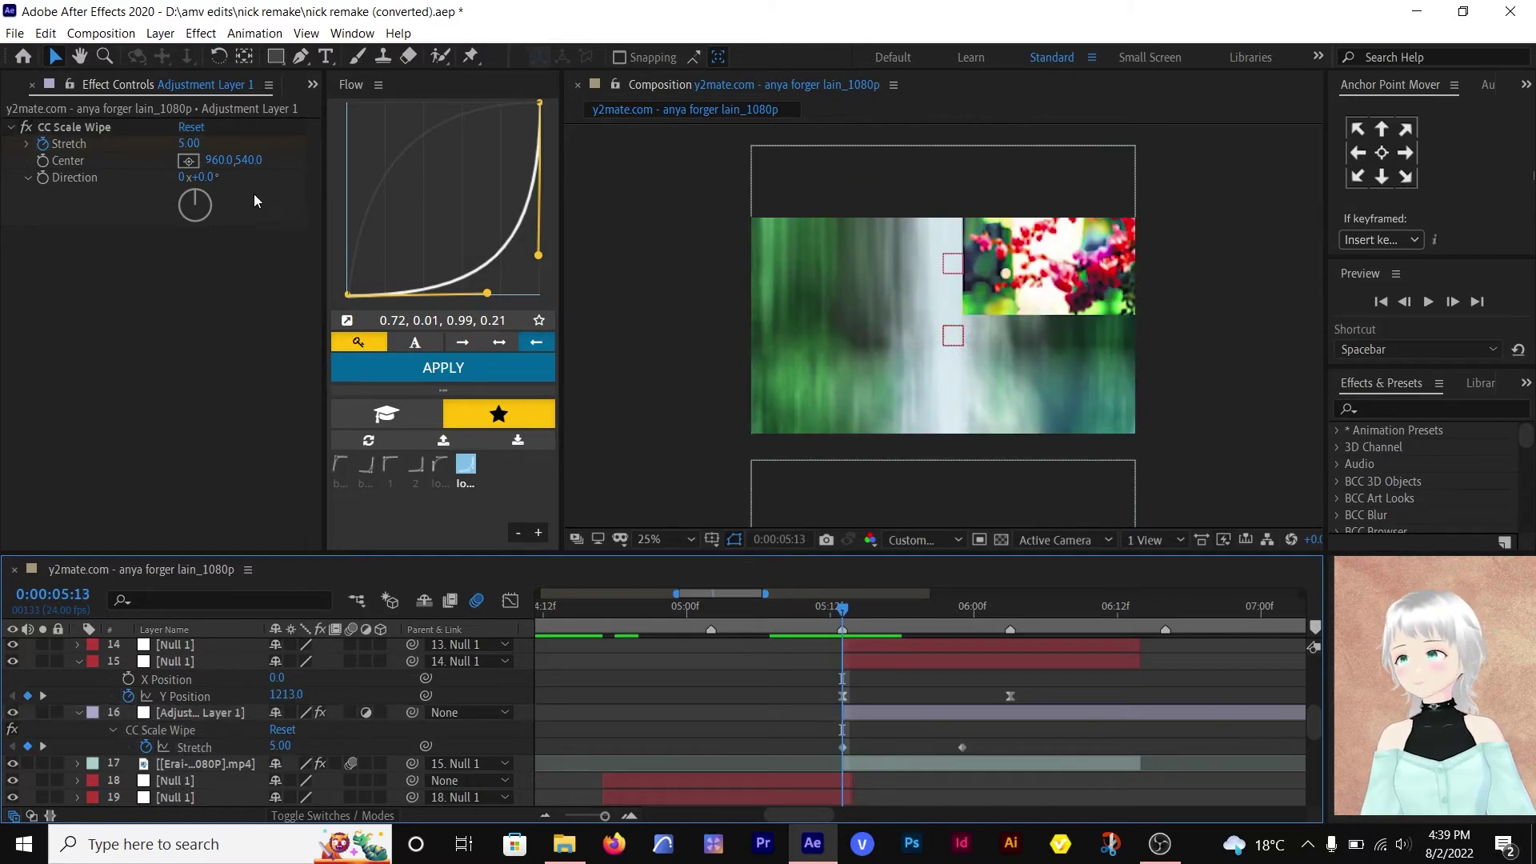
pyautogui.click(206, 178)
pyautogui.press('Return')
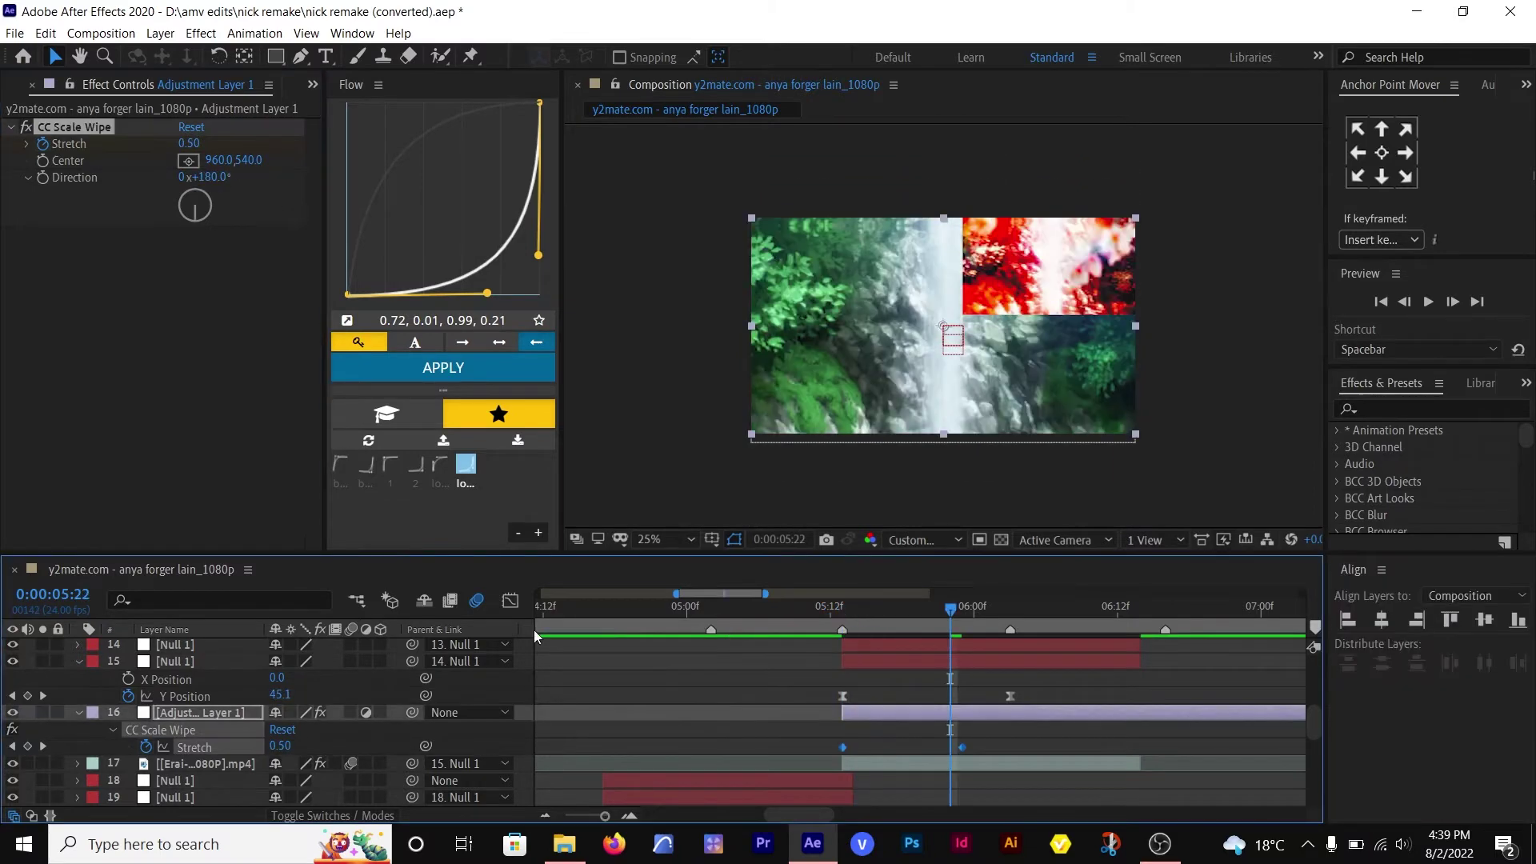
# - Easy-ease the Stretch keyframes, shape their graph into a fast-start, slow-end curve, and check the motion
pyautogui.click(509, 601)
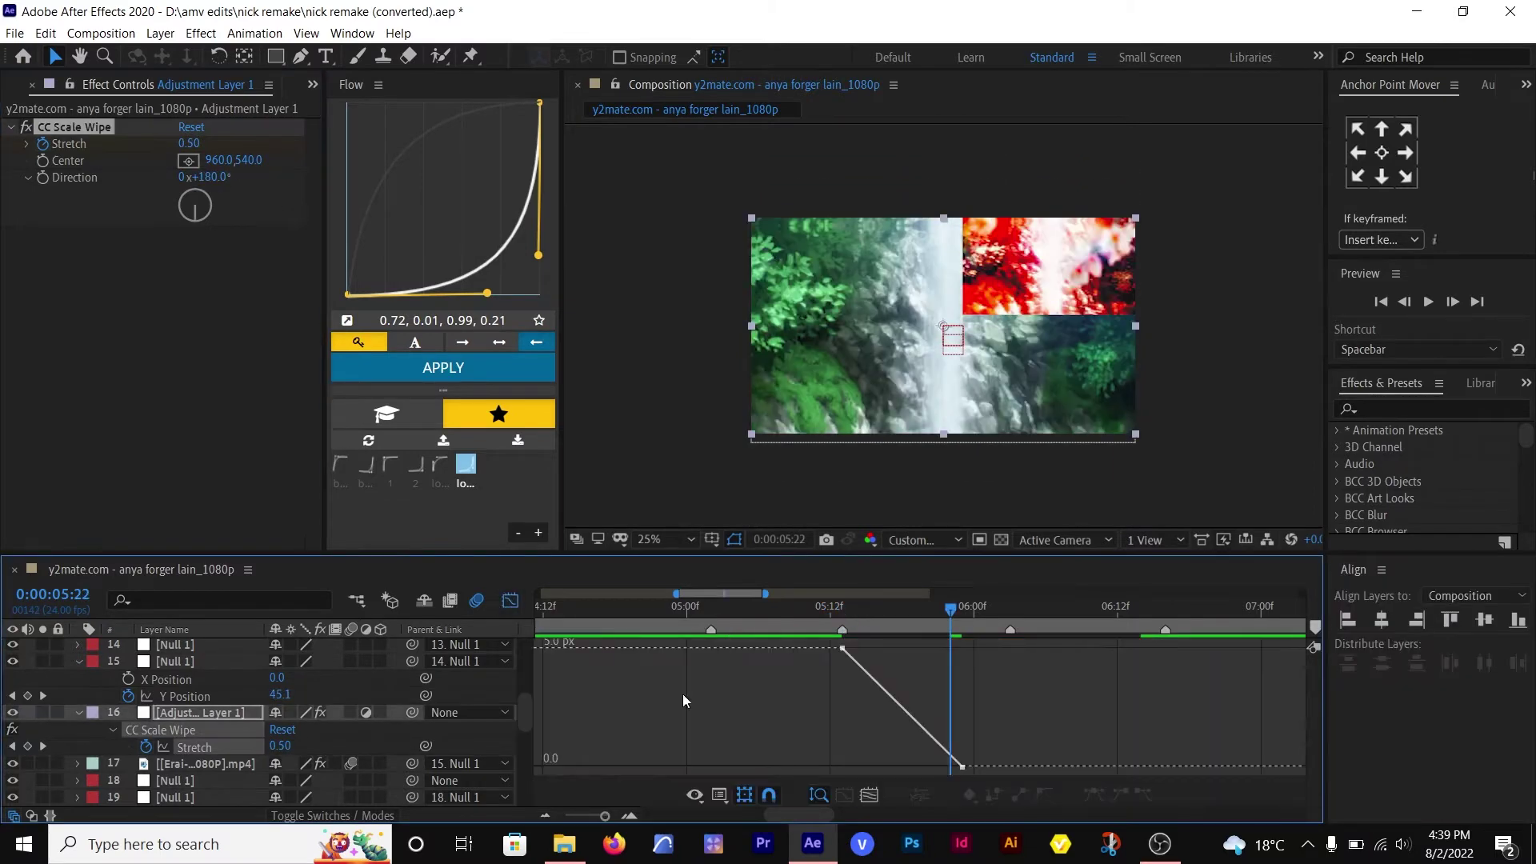
pyautogui.click(942, 746)
pyautogui.click(1093, 796)
pyautogui.moveTo(880, 647); pyautogui.dragTo(865, 735)
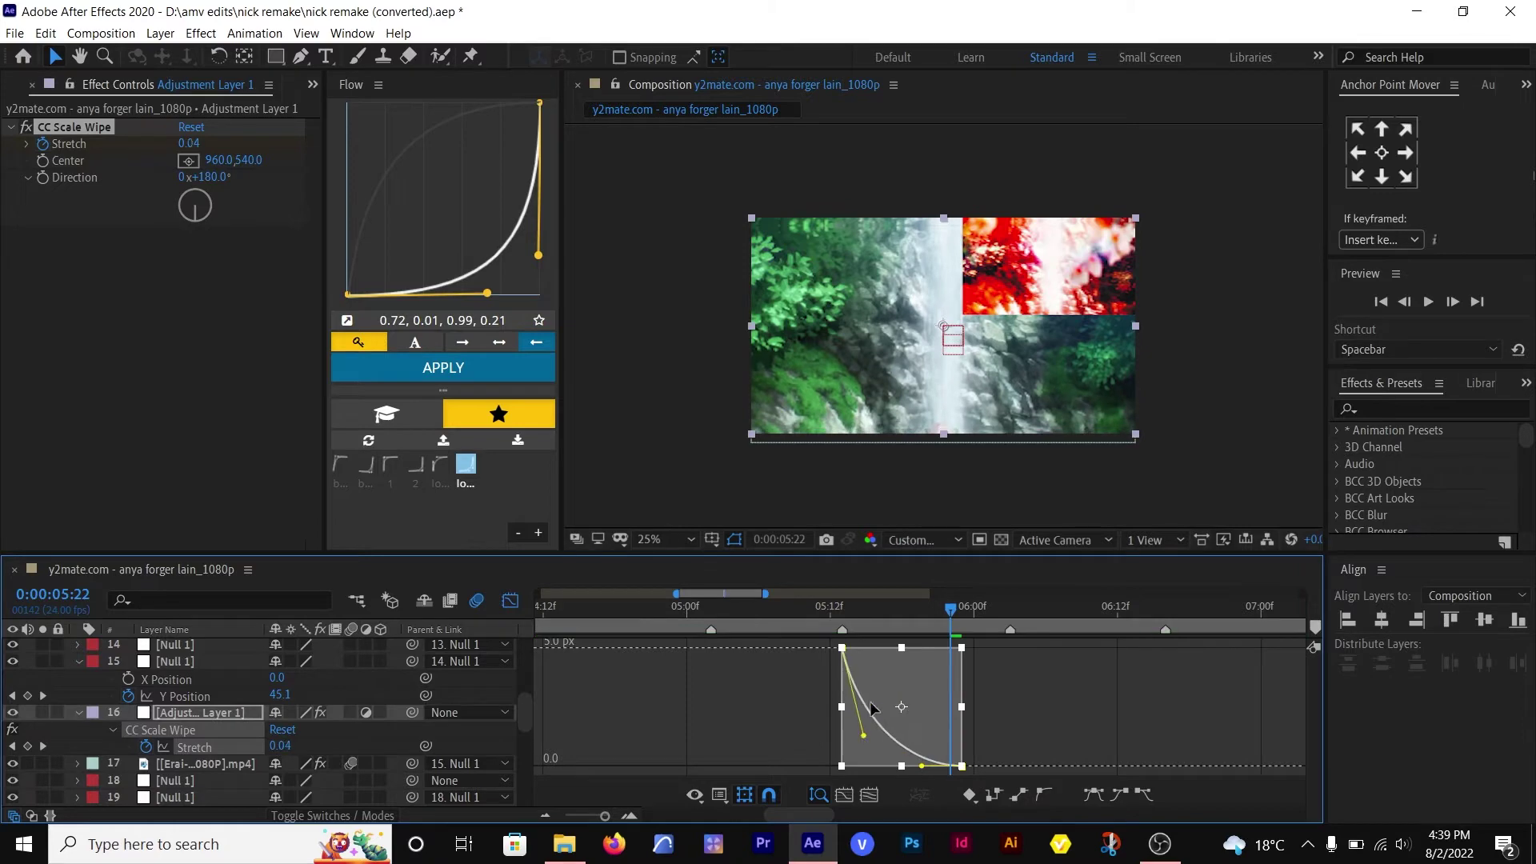
pyautogui.moveTo(870, 618); pyautogui.dragTo(1035, 608)
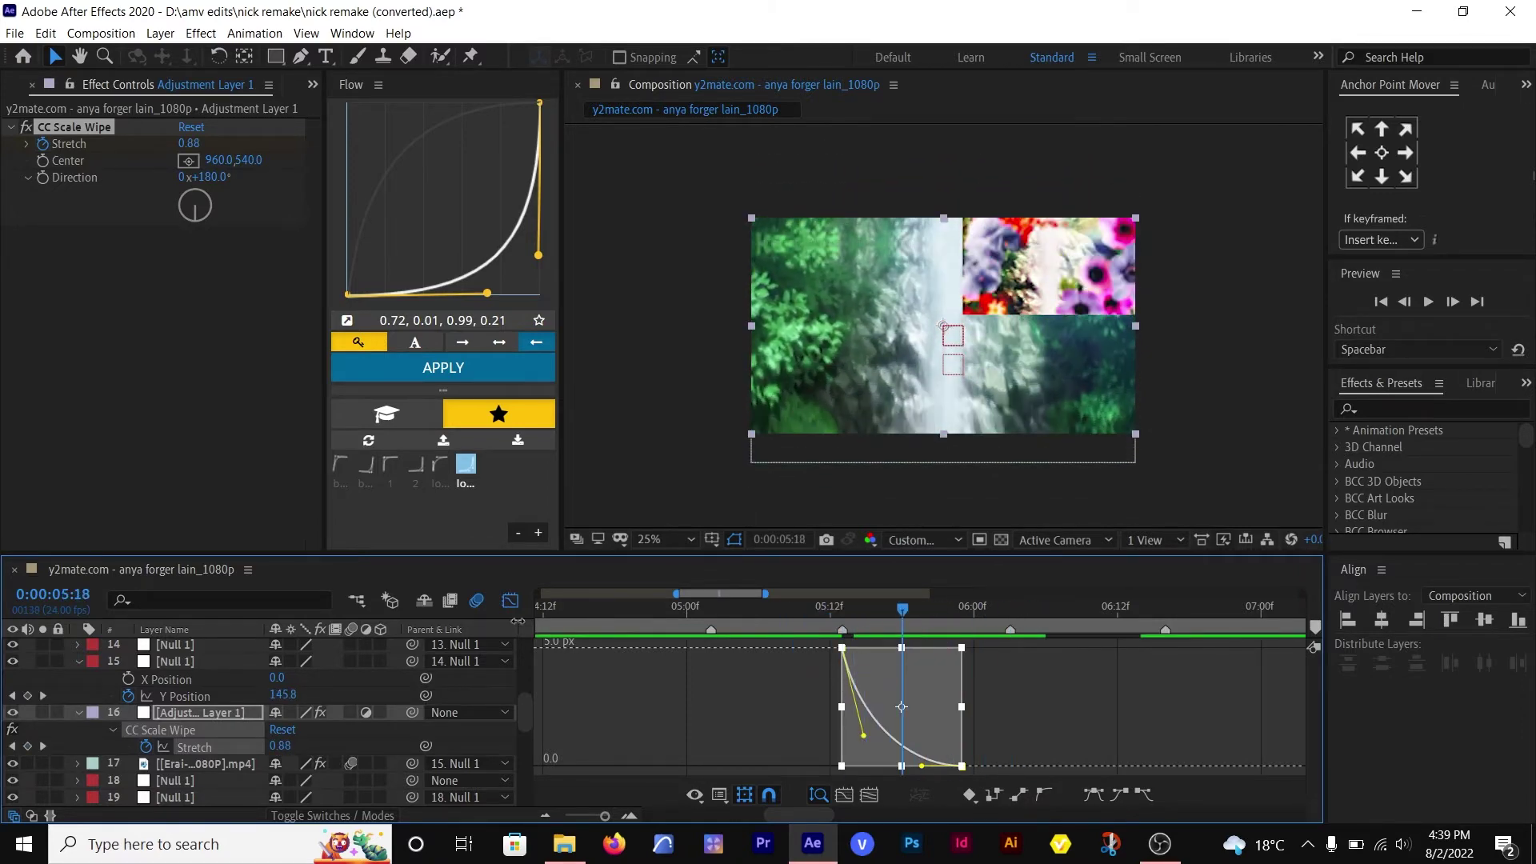
pyautogui.hotkey('shift', 'F3')
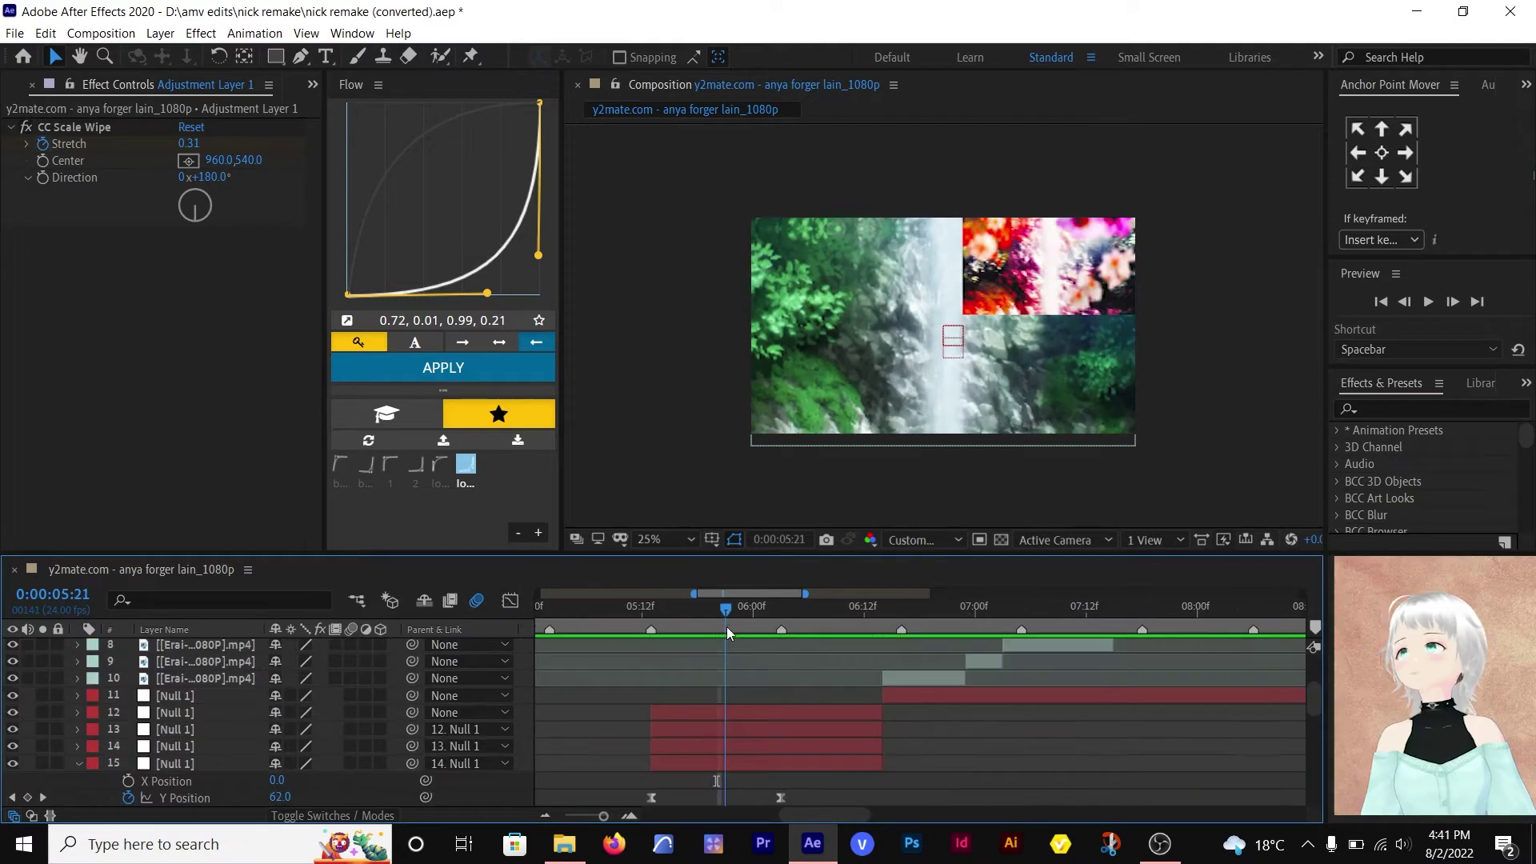
# - Add Position and Scale keyframes to null layer 14 at 0:00:05:21 and 0:00:06:11
pyautogui.click(727, 745)
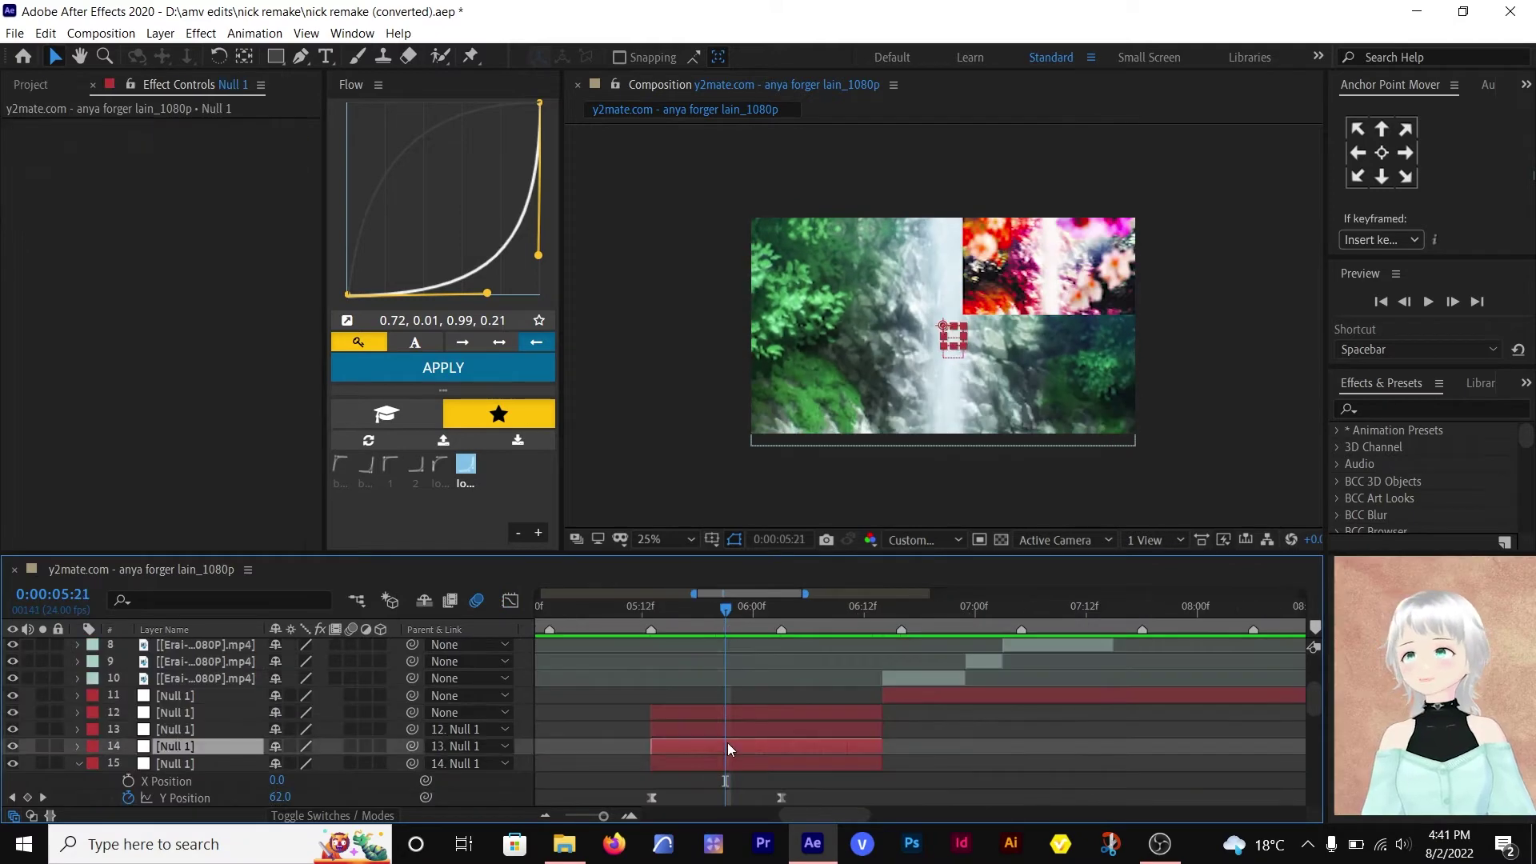
pyautogui.hotkey('alt', 'shift', 's')
pyautogui.hotkey('alt', 'shift', 'p')
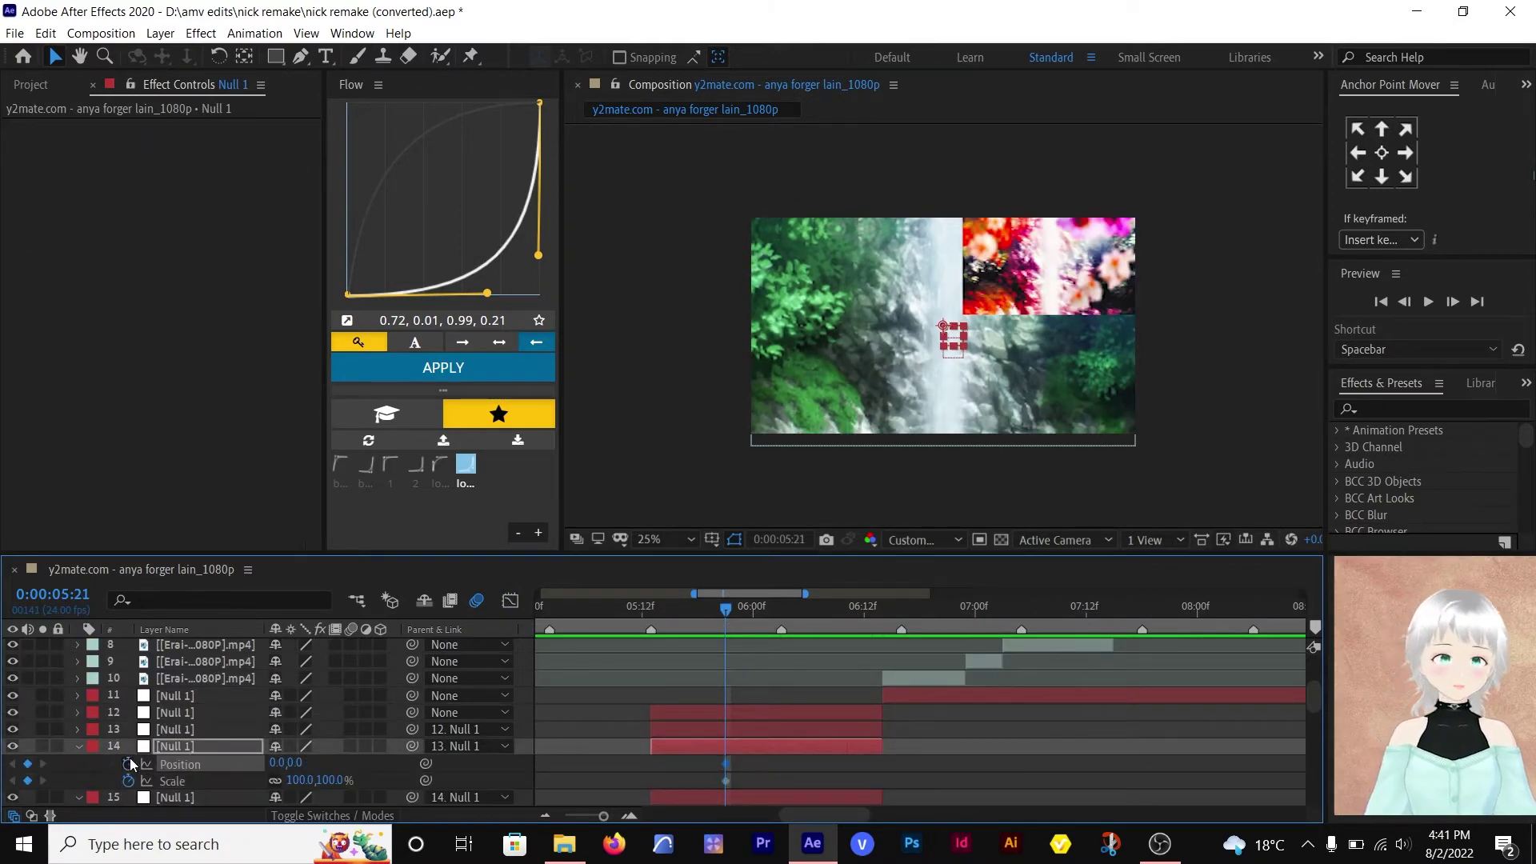
pyautogui.click(855, 621)
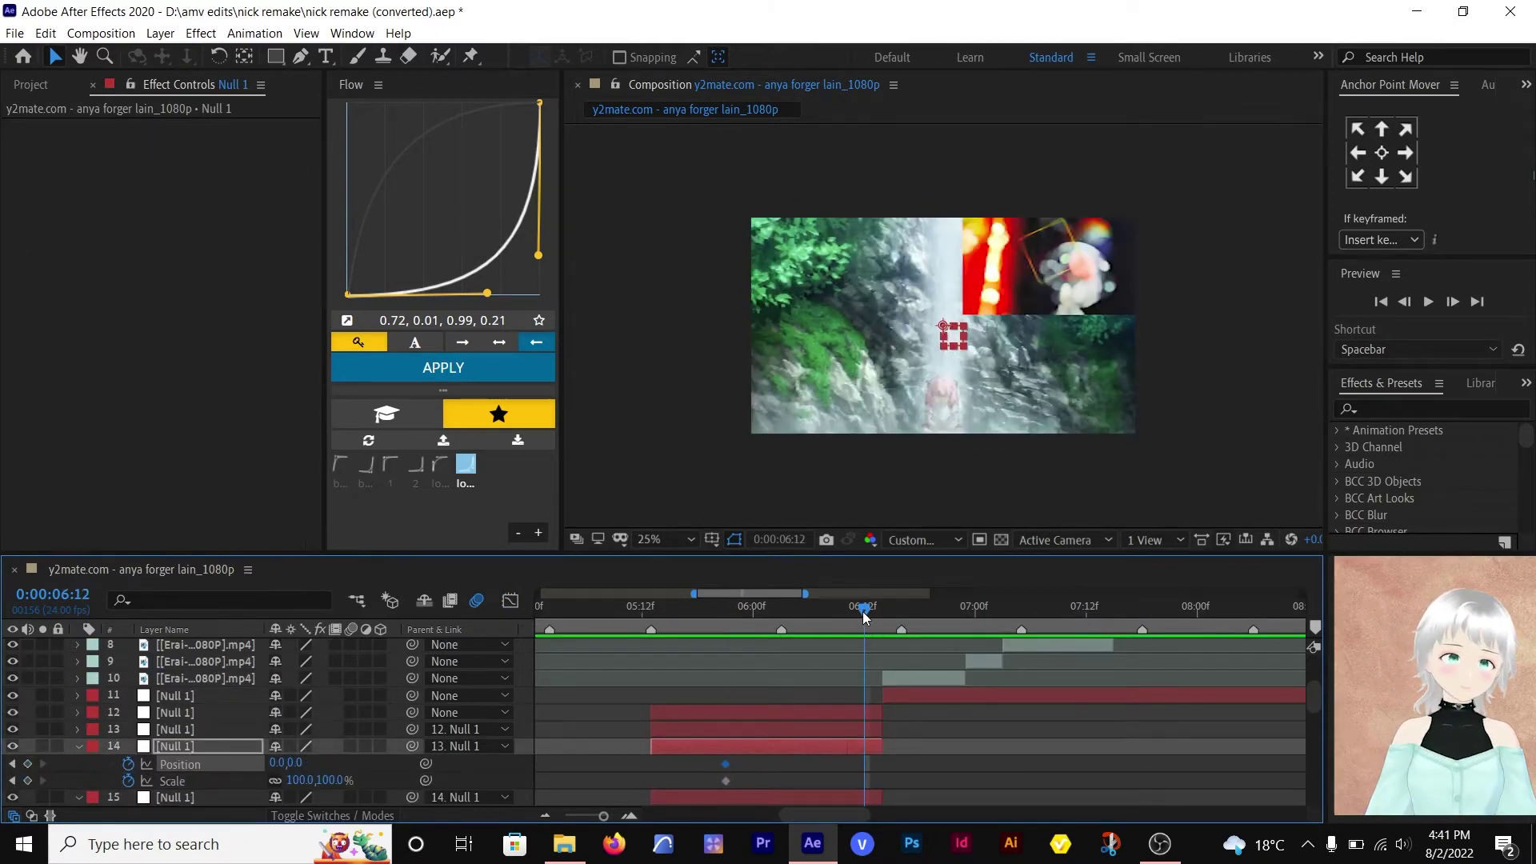
pyautogui.click(27, 764)
pyautogui.click(27, 780)
# - Add Scale keyframes to null layer 13 at 0:00:06:01 and 0:00:06:14
pyautogui.moveTo(714, 614); pyautogui.dragTo(764, 608)
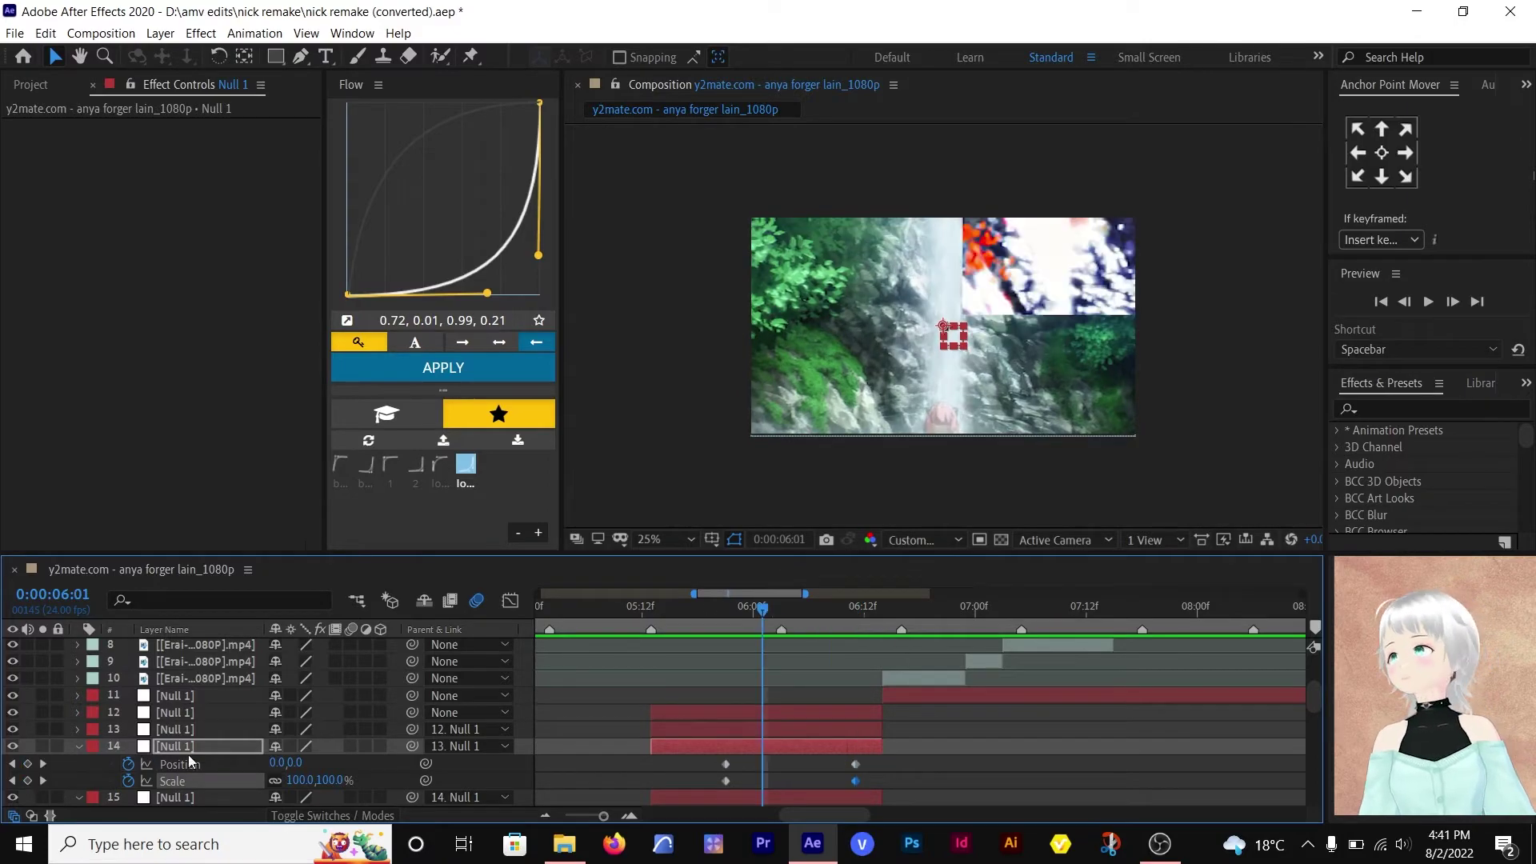
pyautogui.click(179, 730)
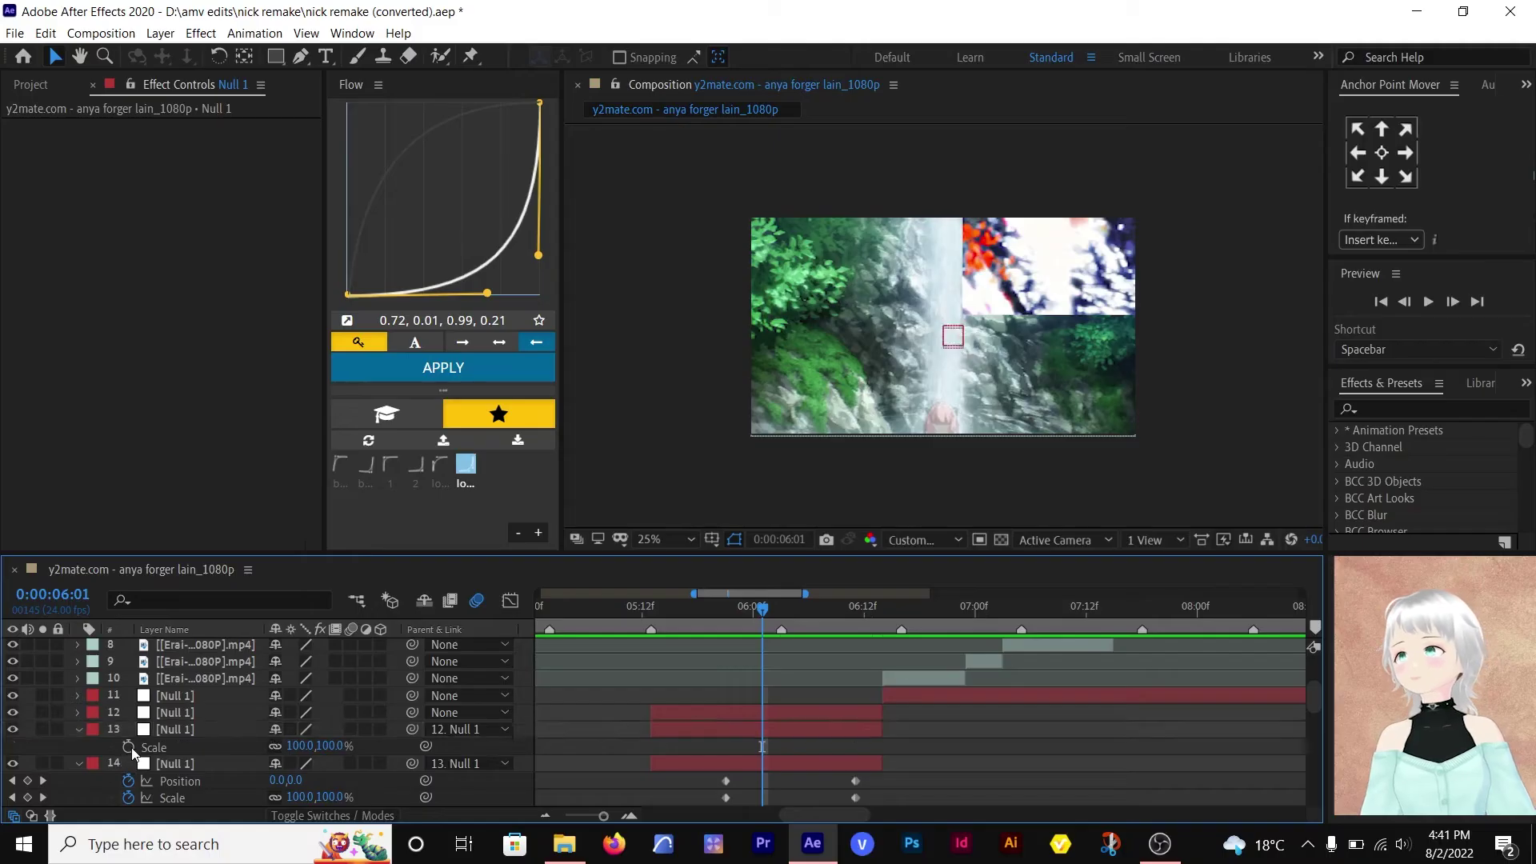
pyautogui.click(28, 747)
# - At 0:00:06:11, set null 14's Scale to 200% and its Y Position to -515
pyautogui.click(856, 609)
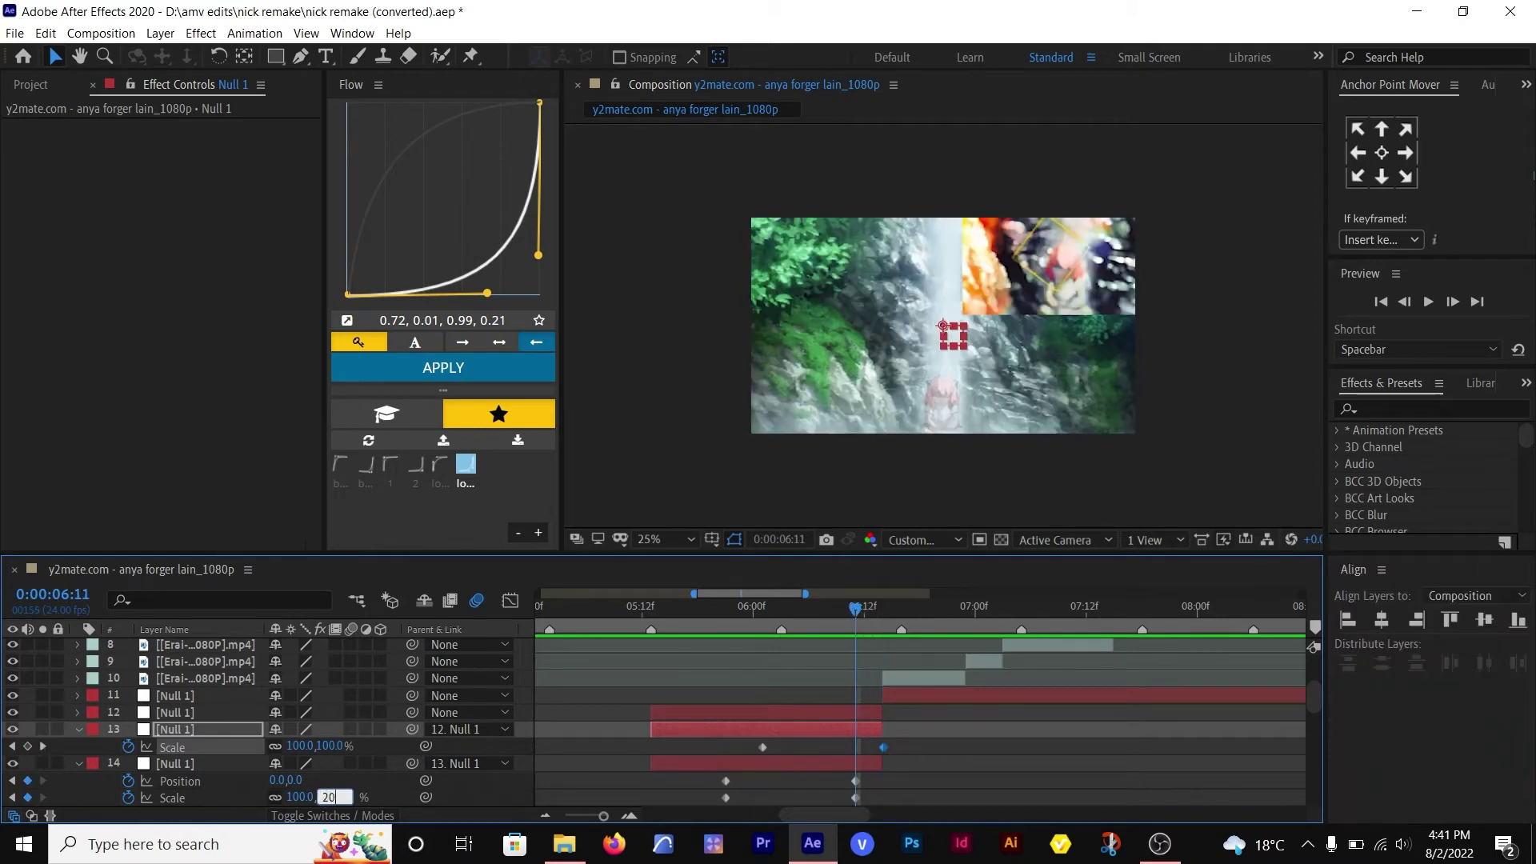
pyautogui.write('0')
pyautogui.press('Return')
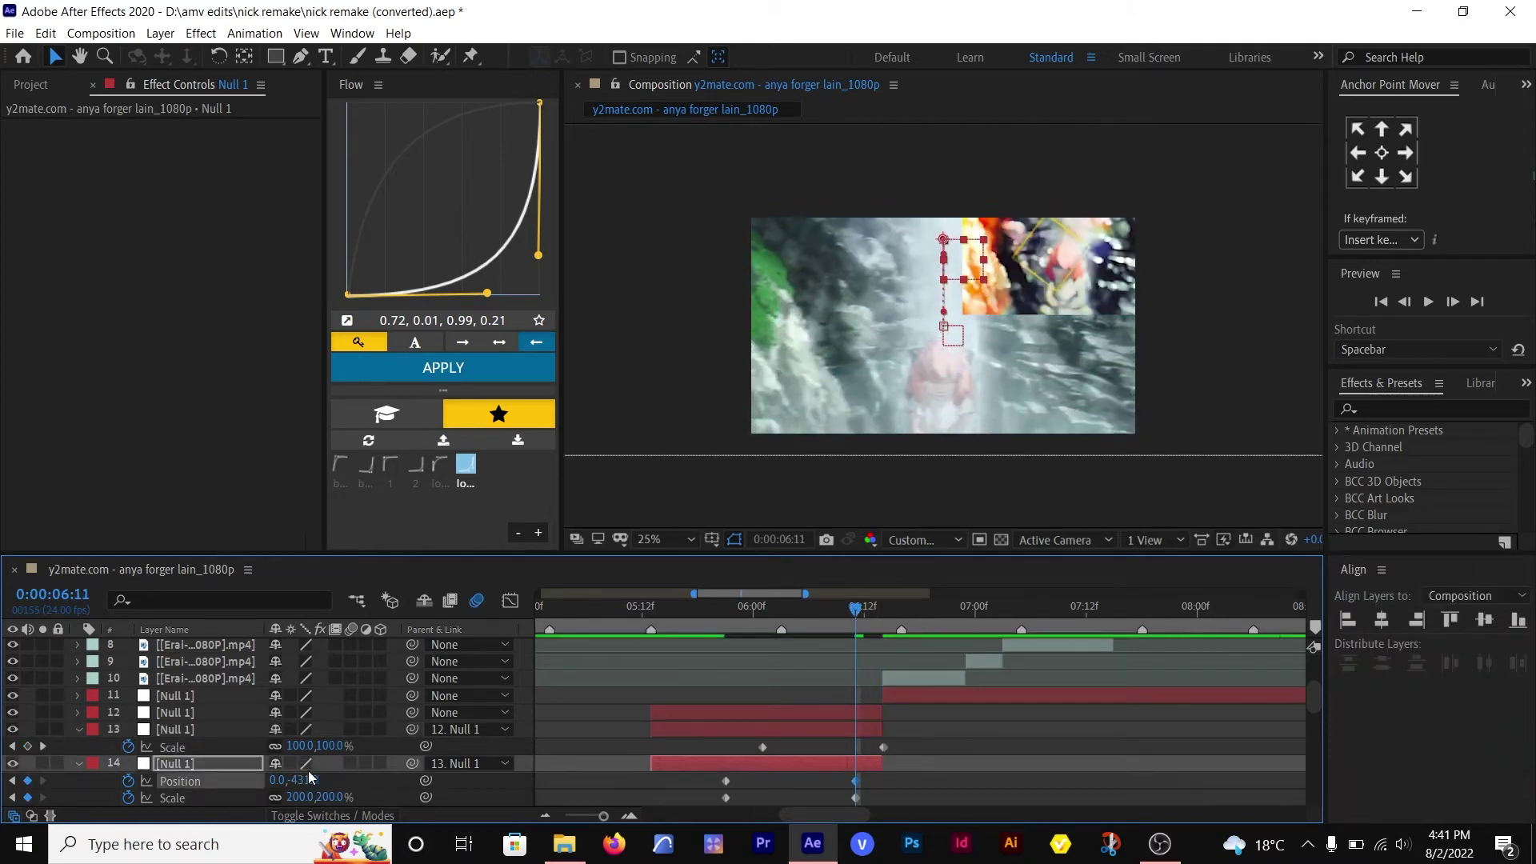
pyautogui.moveTo(310, 779); pyautogui.dragTo(232, 773)
# - Easy-ease null 14's Position and Scale keyframes and lengthen their slow start in the speed graph
pyautogui.scroll(-2, 720, 720)
pyautogui.click(782, 611)
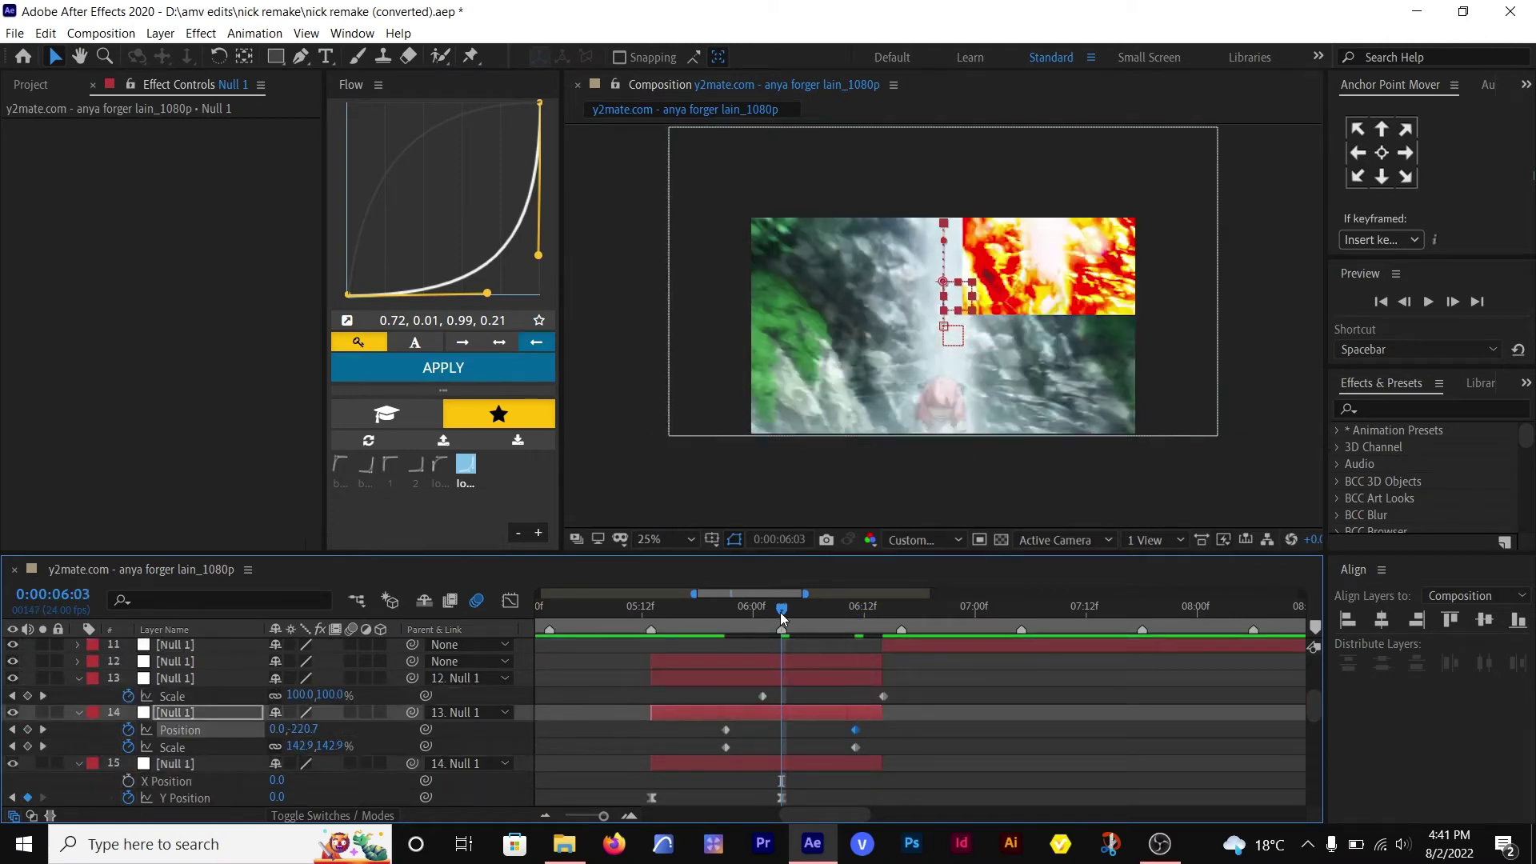
pyautogui.click(512, 601)
pyautogui.rightClick(829, 730)
pyautogui.click(934, 579)
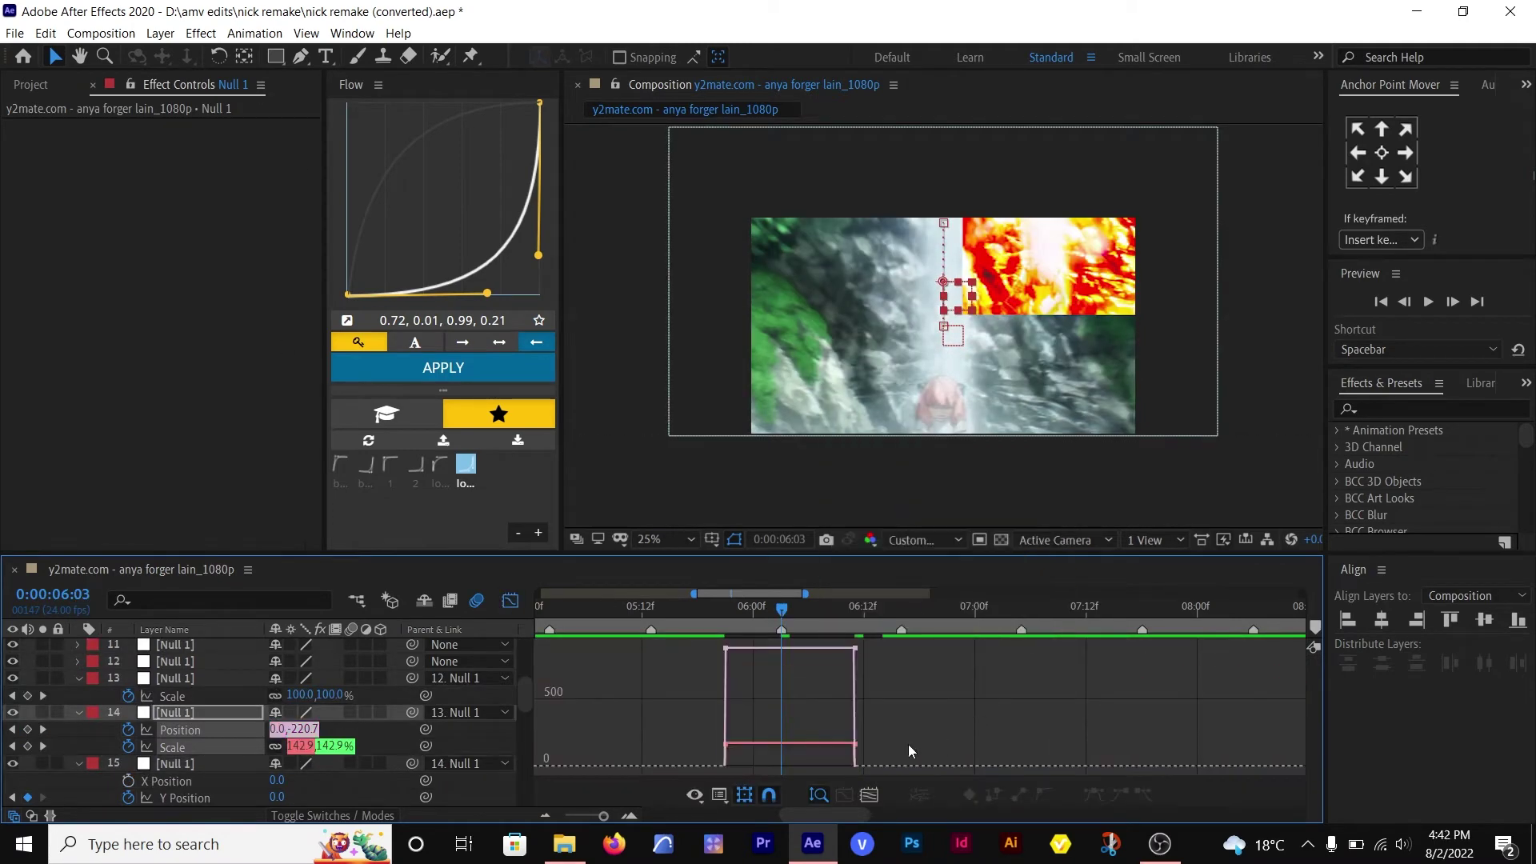
pyautogui.moveTo(910, 756); pyautogui.dragTo(690, 645)
pyautogui.click(1093, 795)
pyautogui.moveTo(744, 761); pyautogui.dragTo(804, 763)
pyautogui.click(515, 602)
# - Add a Position keyframe to null 13 at 0:00:06:01
pyautogui.moveTo(782, 610)
pyautogui.mouseDown()
pyautogui.moveTo(693, 604)
pyautogui.moveTo(875, 579)
pyautogui.moveTo(766, 588)
pyautogui.mouseUp()
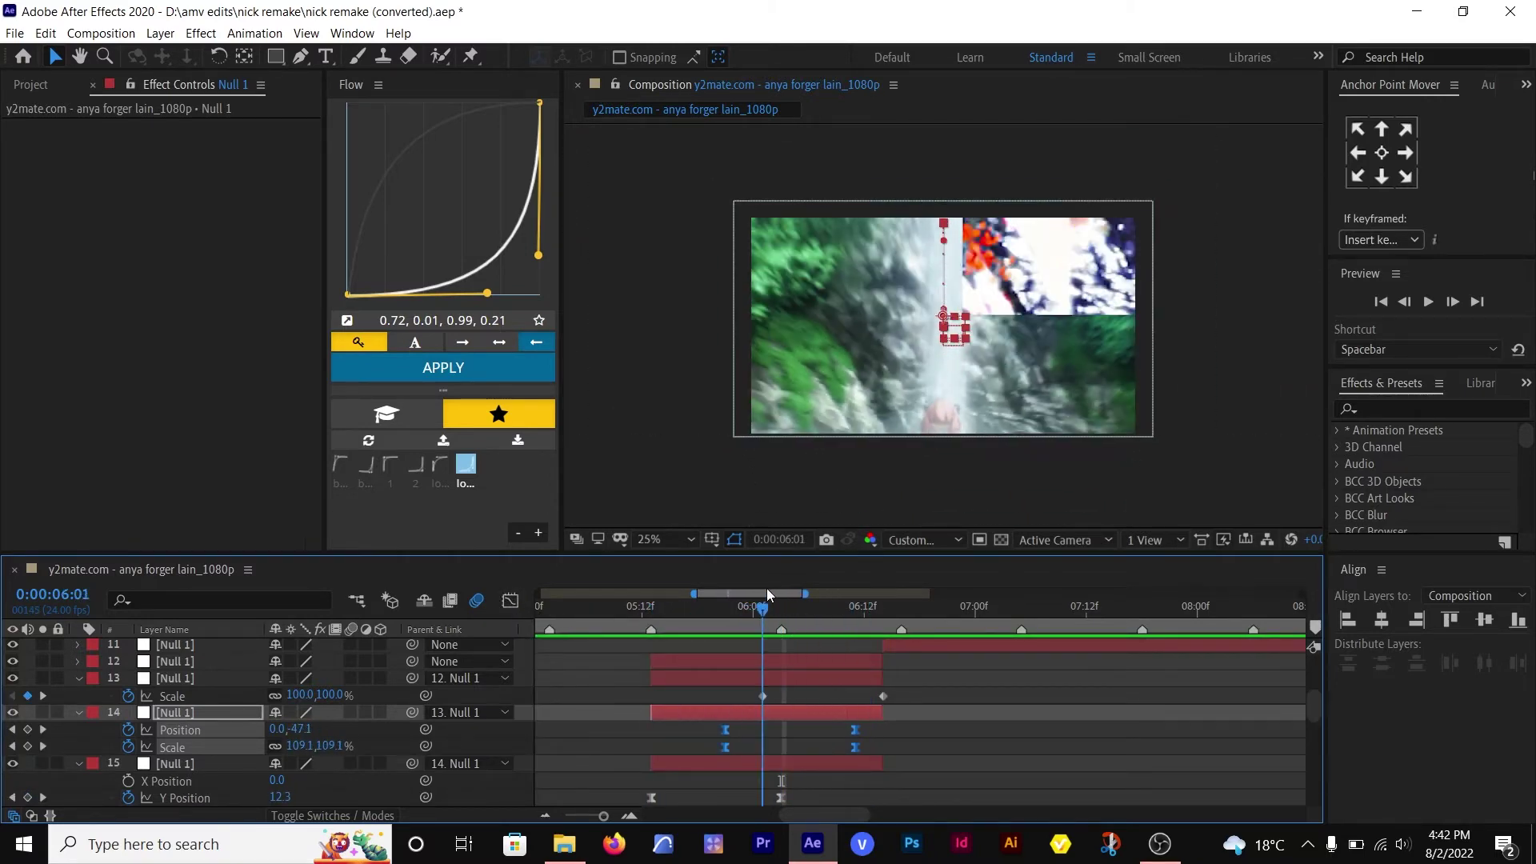
pyautogui.click(170, 678)
pyautogui.hotkey('shift', 'p')
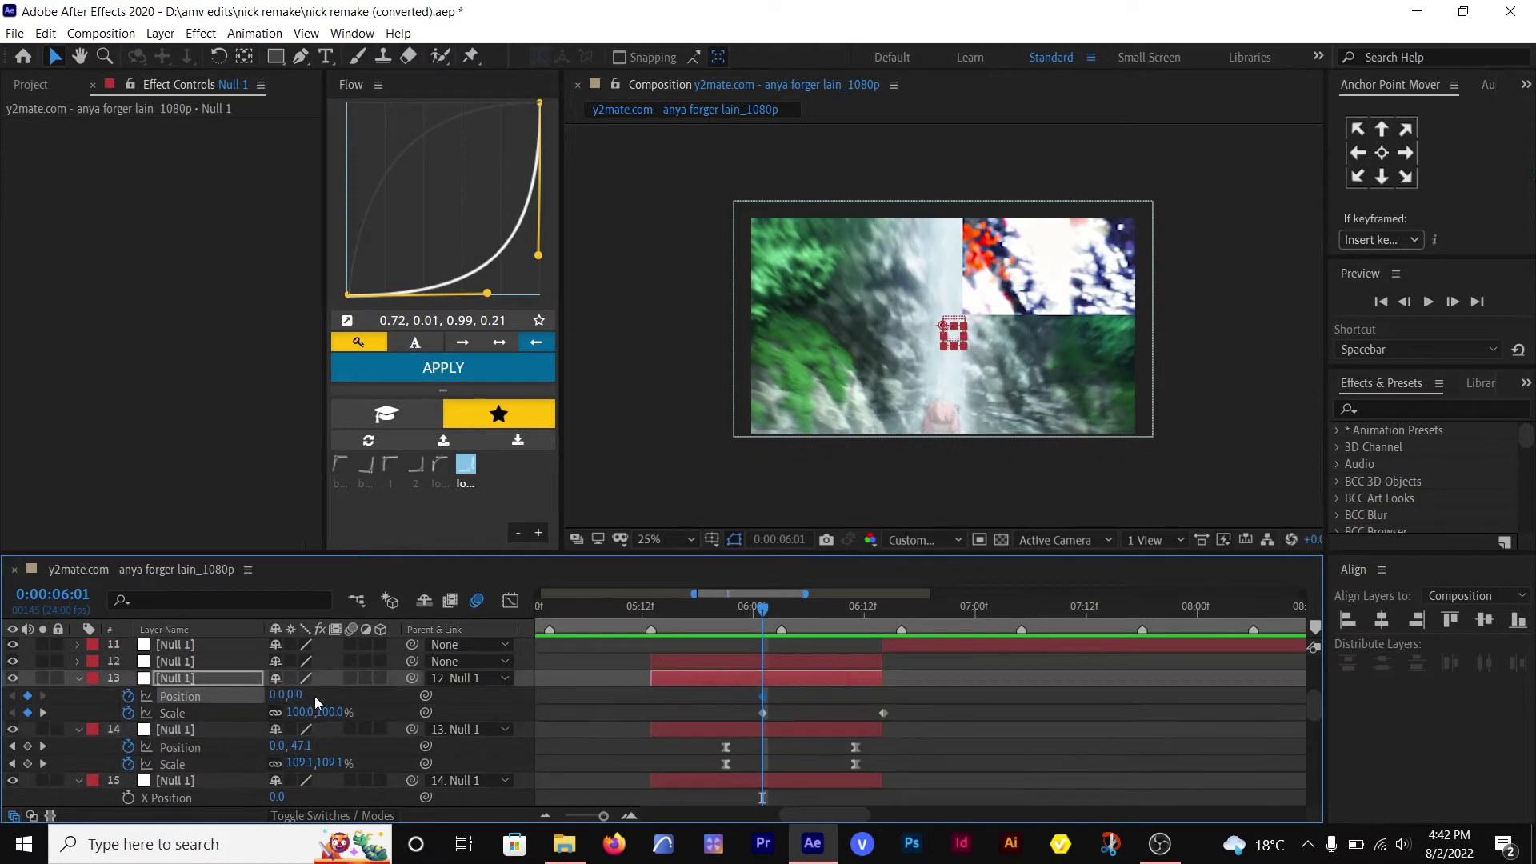
# - Place null 13's second Position keyframe at 0:00:06:14 with values 965, 528, and set its Scale there to 50%
pyautogui.click(873, 610)
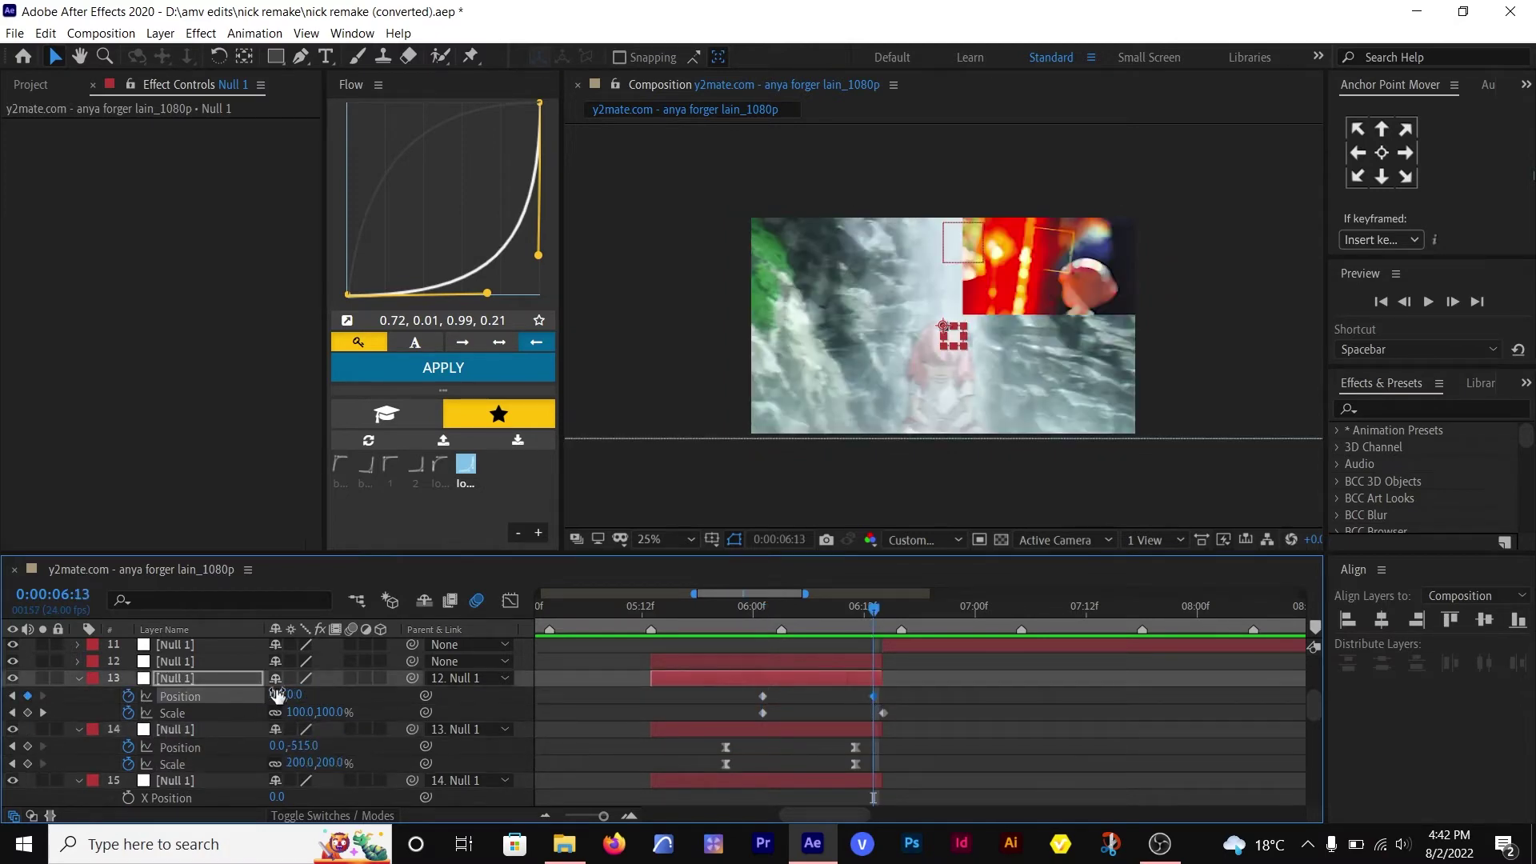
pyautogui.moveTo(871, 613)
pyautogui.mouseDown()
pyautogui.moveTo(846, 613)
pyautogui.moveTo(863, 614)
pyautogui.mouseUp()
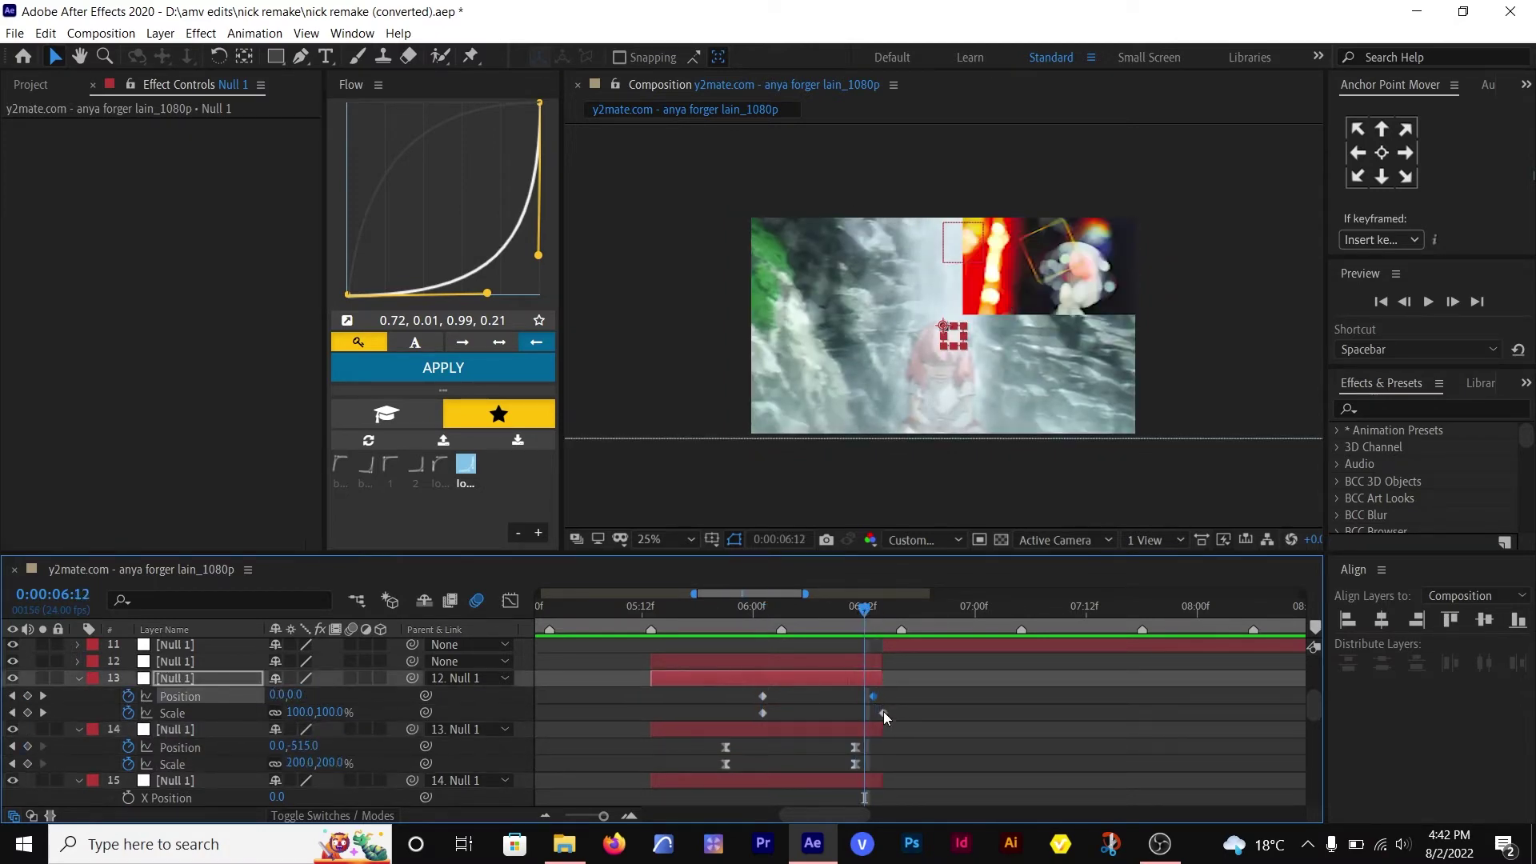
pyautogui.moveTo(278, 700); pyautogui.dragTo(452, 701)
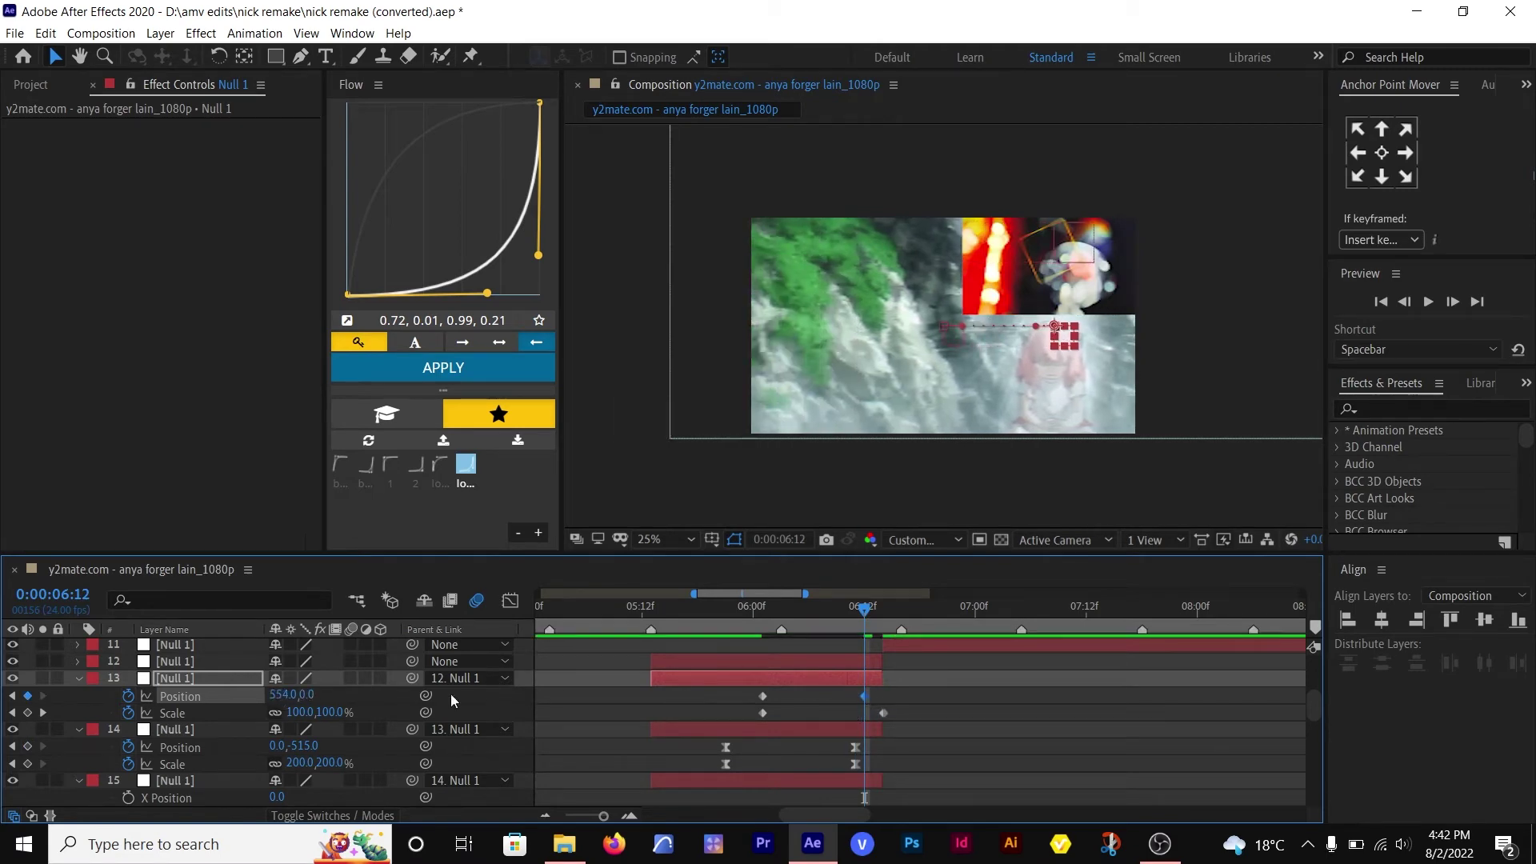
pyautogui.moveTo(308, 698); pyautogui.dragTo(721, 725)
pyautogui.moveTo(864, 696); pyautogui.dragTo(883, 696)
pyautogui.moveTo(852, 608)
pyautogui.mouseDown()
pyautogui.moveTo(710, 597)
pyautogui.moveTo(880, 606)
pyautogui.mouseUp()
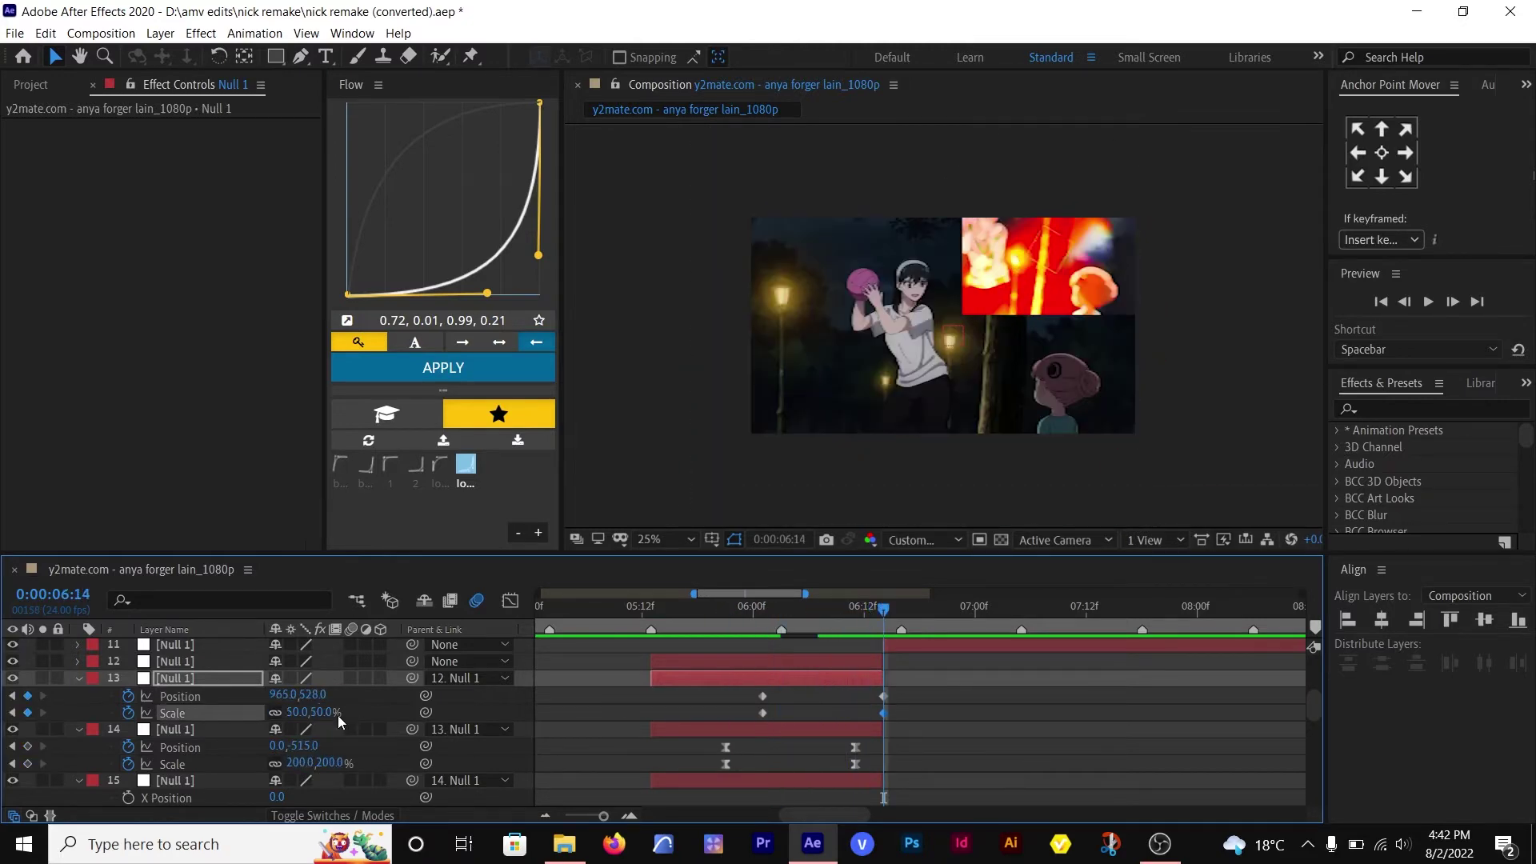
# - Show the value graph for null 13's Scale and easy-ease both of its keyframes
pyautogui.click(511, 601)
pyautogui.rightClick(1003, 717)
pyautogui.click(1048, 526)
pyautogui.moveTo(803, 747); pyautogui.dragTo(910, 752)
pyautogui.press('F9')
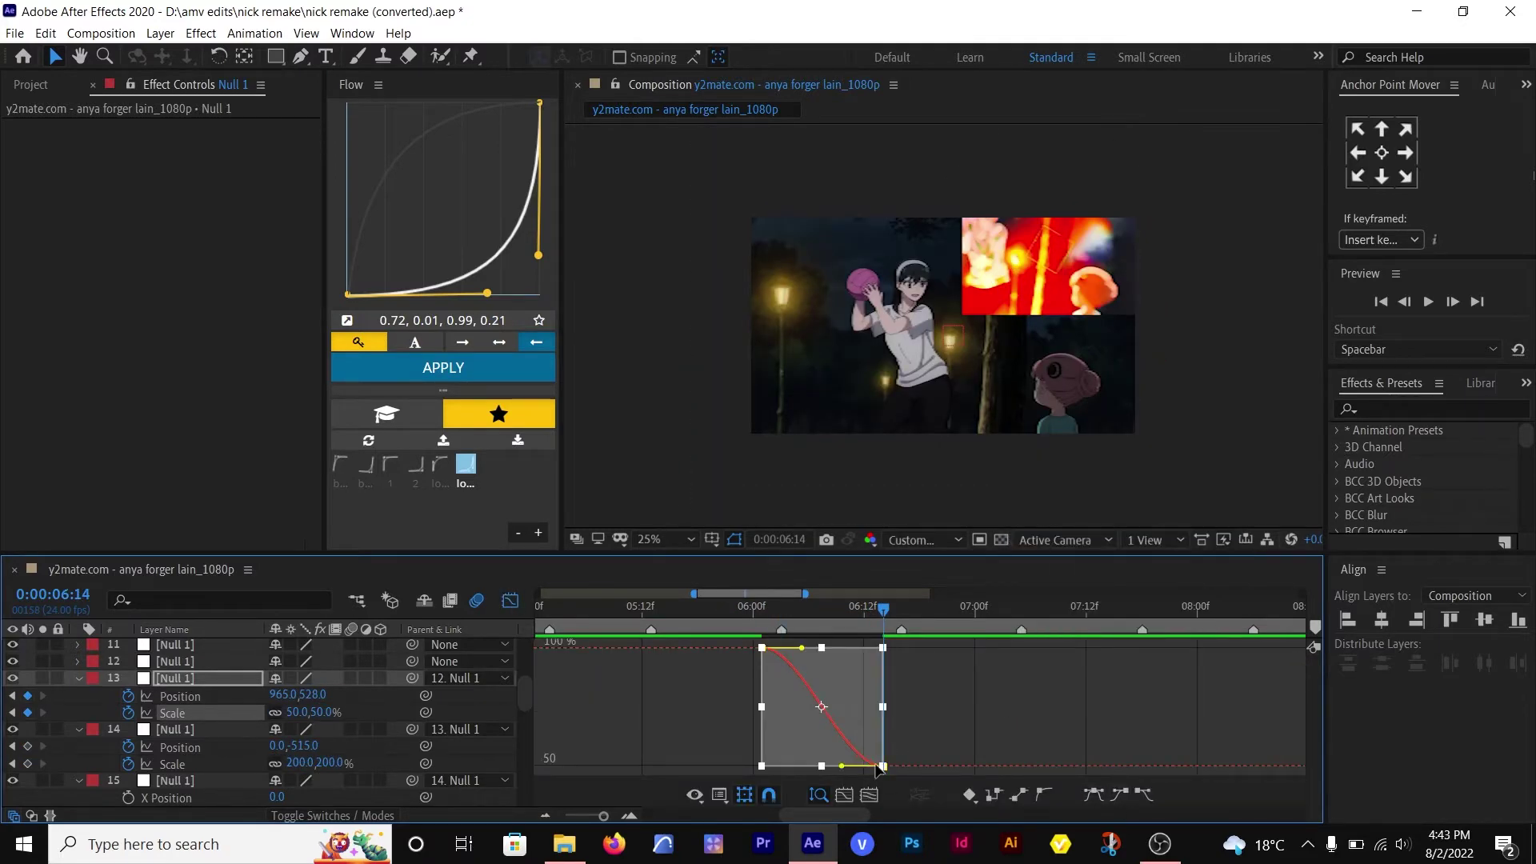
# - Separate null 13's Position dimensions and ease the X and Y Position curves to start slowly and finish fast
pyautogui.rightClick(224, 697)
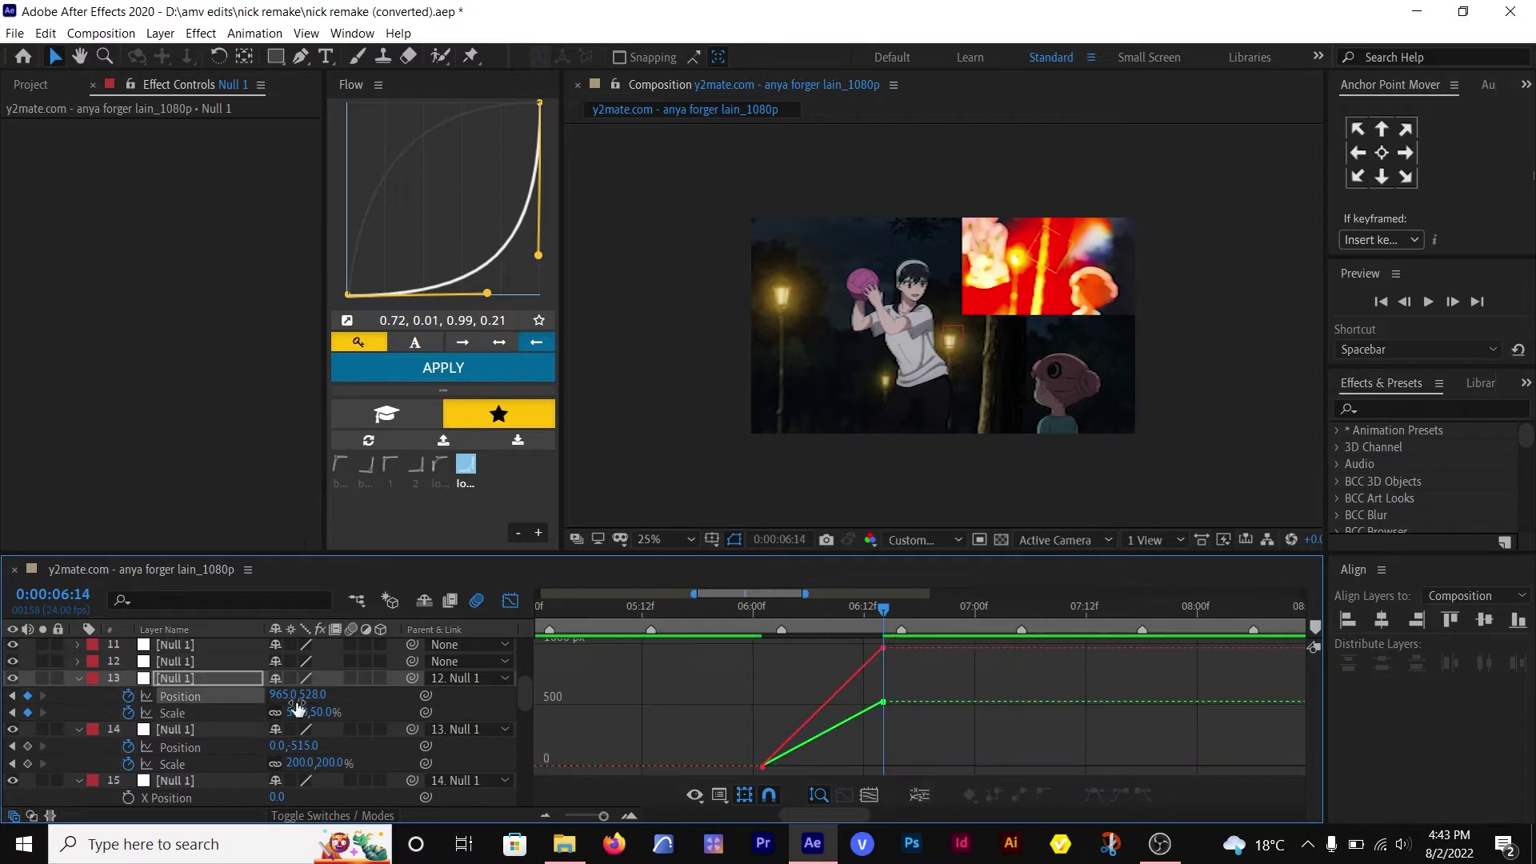
pyautogui.click(320, 488)
pyautogui.click(192, 713)
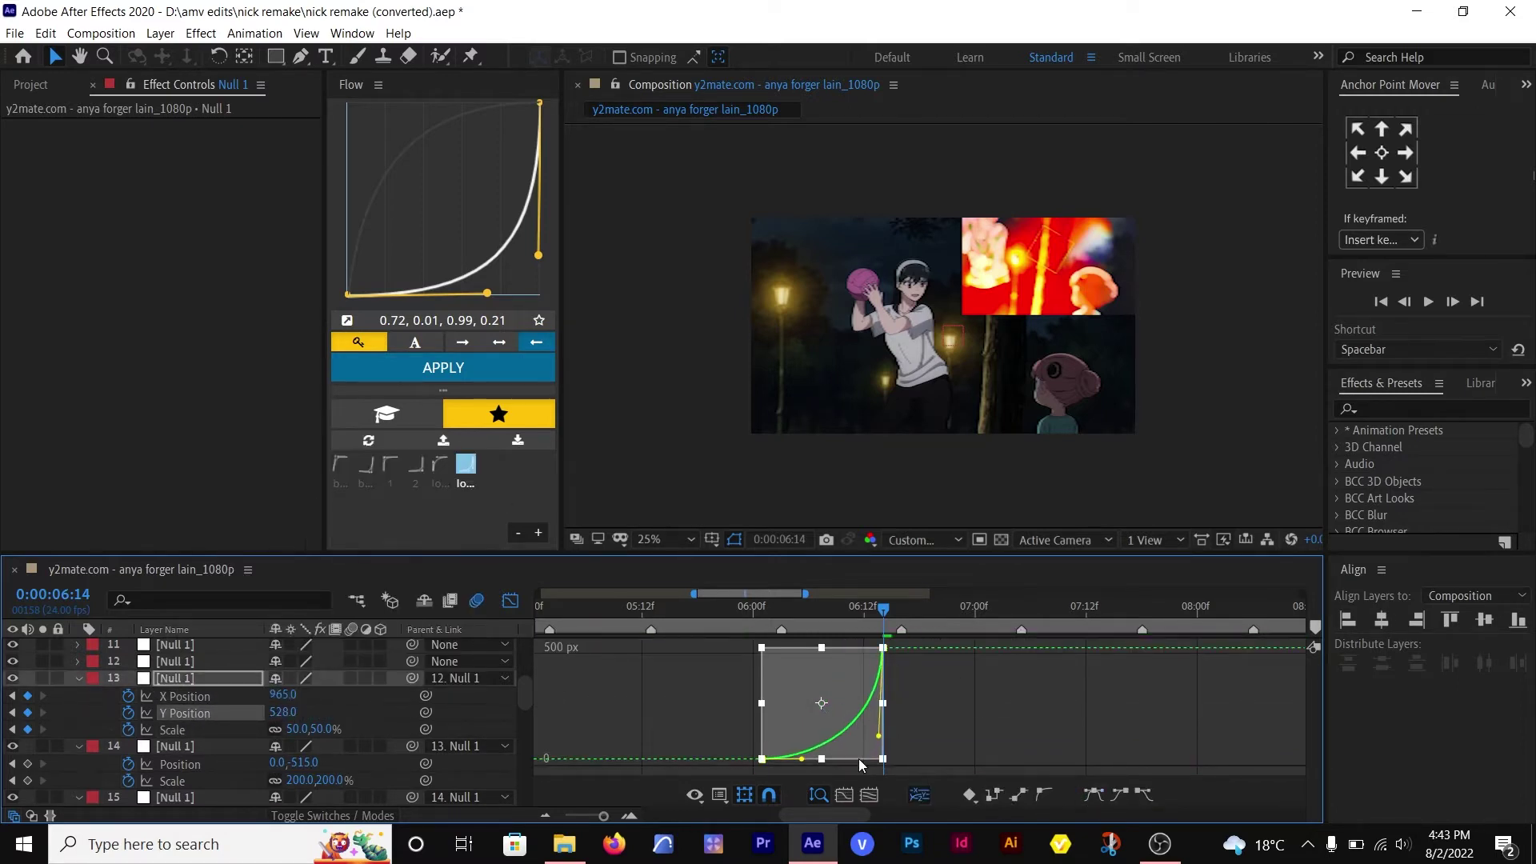
pyautogui.click(802, 760)
pyautogui.click(179, 697)
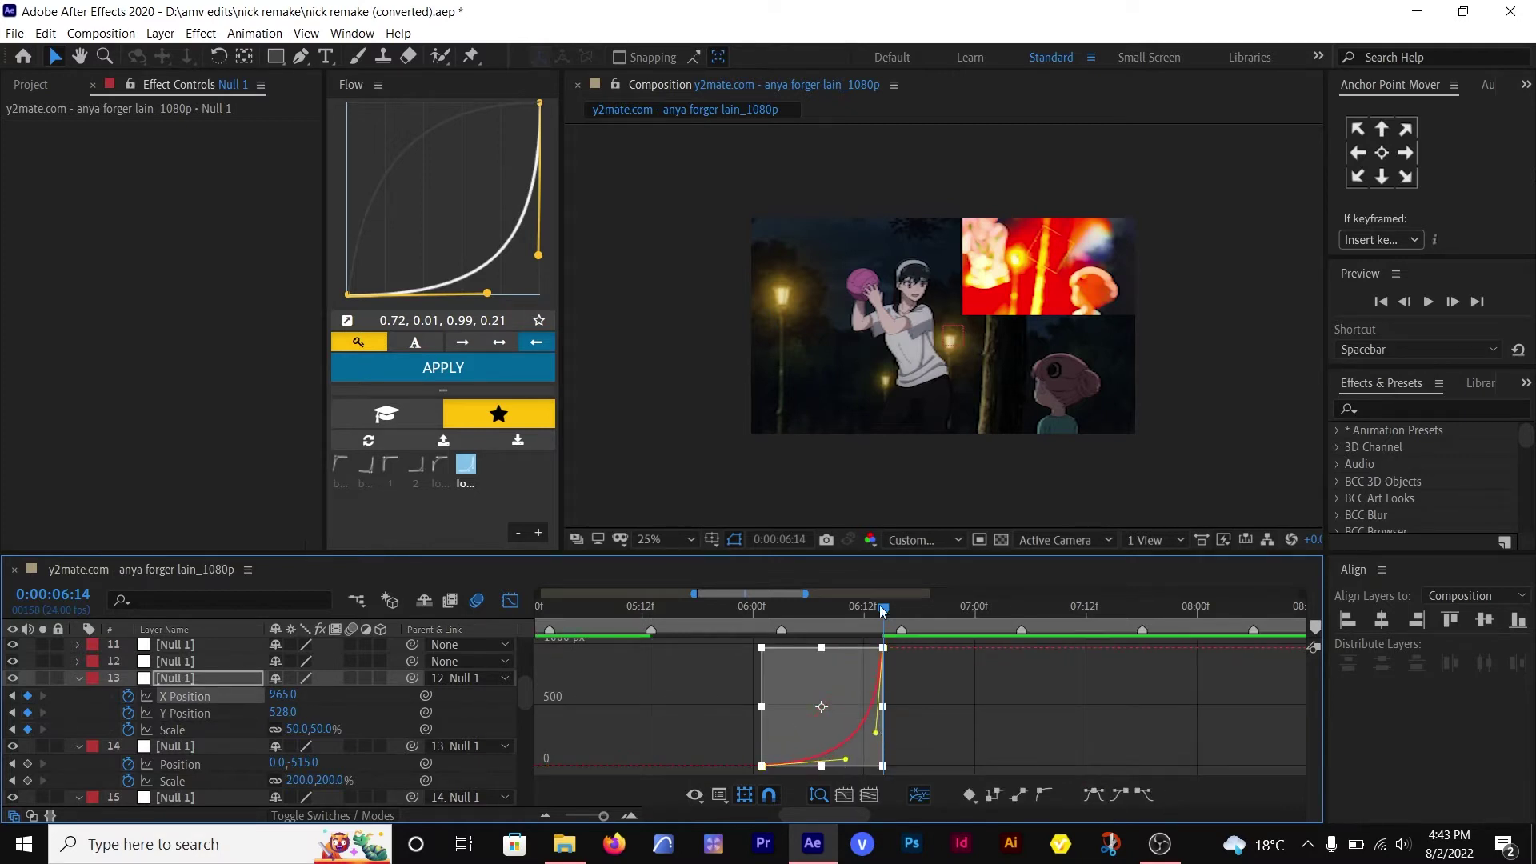
pyautogui.moveTo(882, 611)
pyautogui.mouseDown()
pyautogui.moveTo(798, 610)
pyautogui.moveTo(891, 610)
pyautogui.moveTo(855, 611)
pyautogui.mouseUp()
pyautogui.hotkey('shift', 'F3')
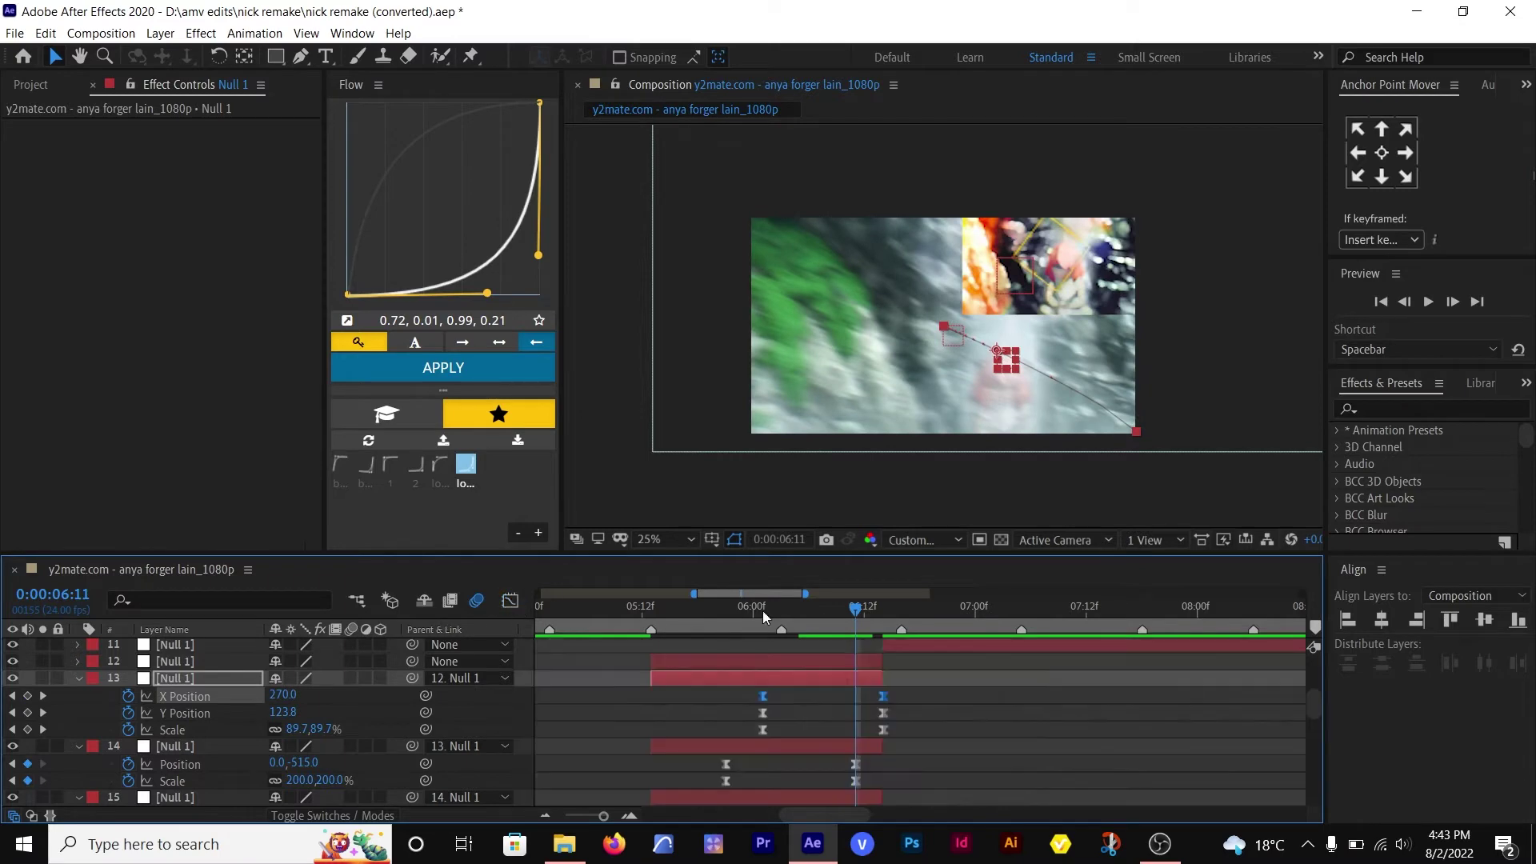
# - Extend the start of video clip layer 10 back to 0:00:06:12
pyautogui.click(866, 612)
pyautogui.scroll(2, 868, 610)
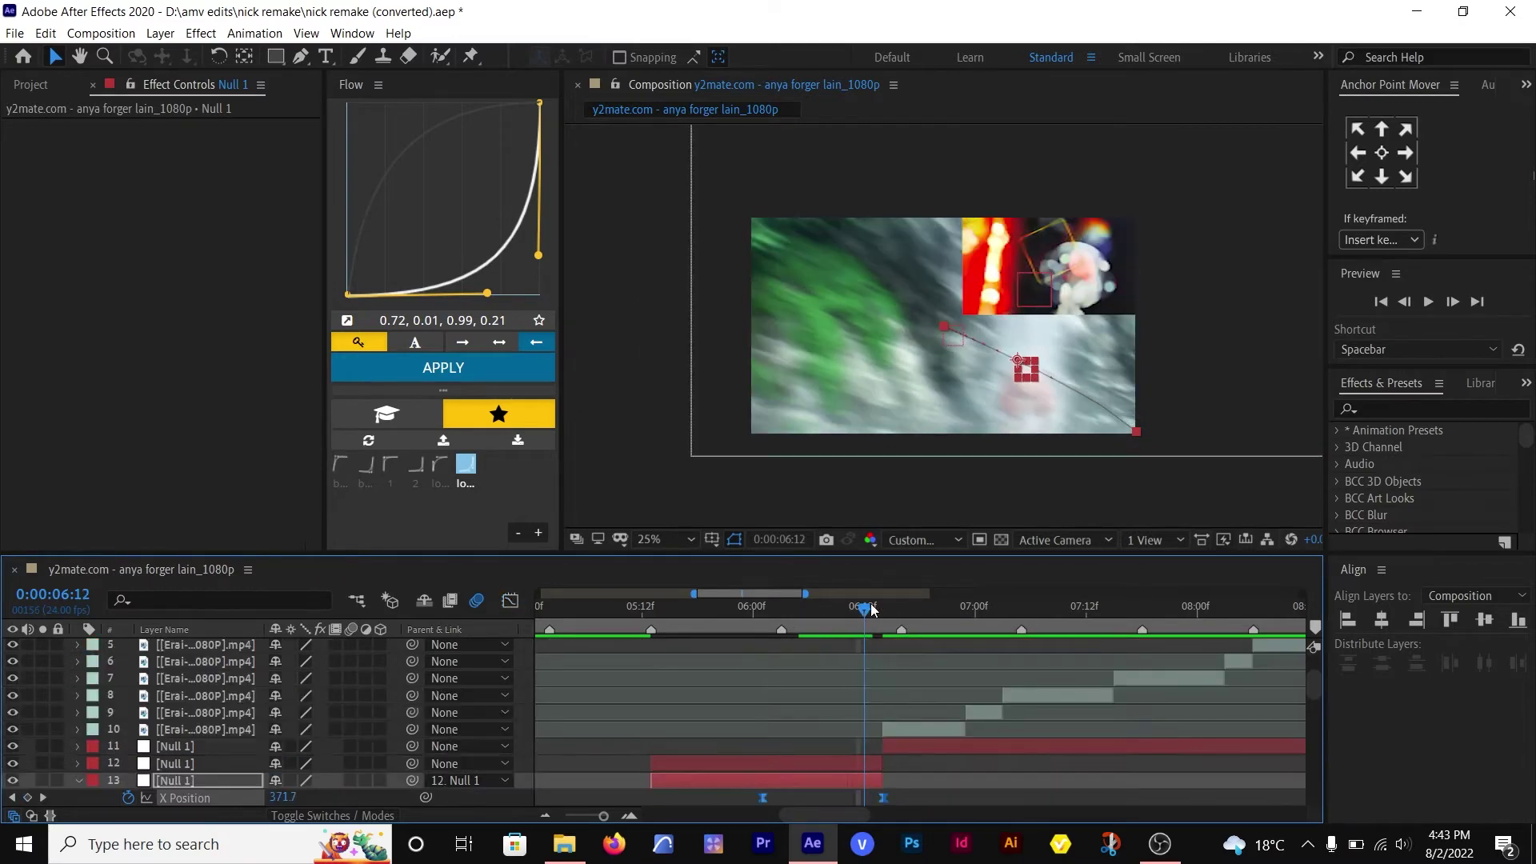
pyautogui.click(887, 729)
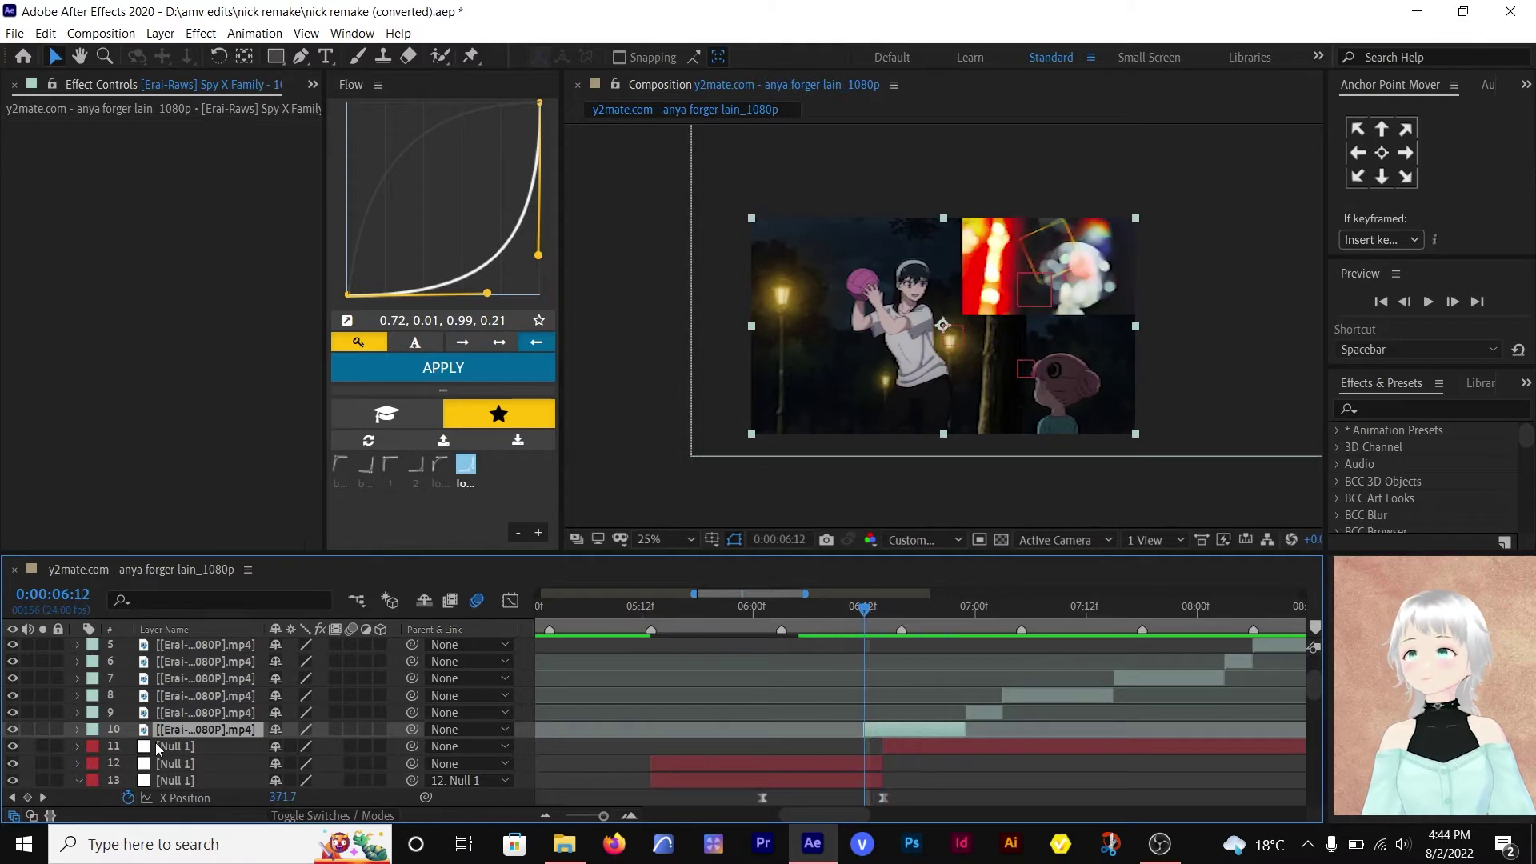
# - Move null 11 above the clip, start it at 0:00:06:12 and split it at 0:00:06:23
pyautogui.moveTo(157, 748); pyautogui.dragTo(158, 722)
pyautogui.moveTo(883, 731); pyautogui.dragTo(865, 731)
pyautogui.moveTo(865, 611); pyautogui.dragTo(967, 614)
pyautogui.hotkey('ctrl', 'shift', 'd')
# - Duplicate the split null segment twice, parent clip 14 up through nulls 13, 12 and 11, and enable the clip's motion blur
pyautogui.click(895, 748)
pyautogui.hotkey('ctrl', 'd')
pyautogui.hotkey('ctrl', 'd')
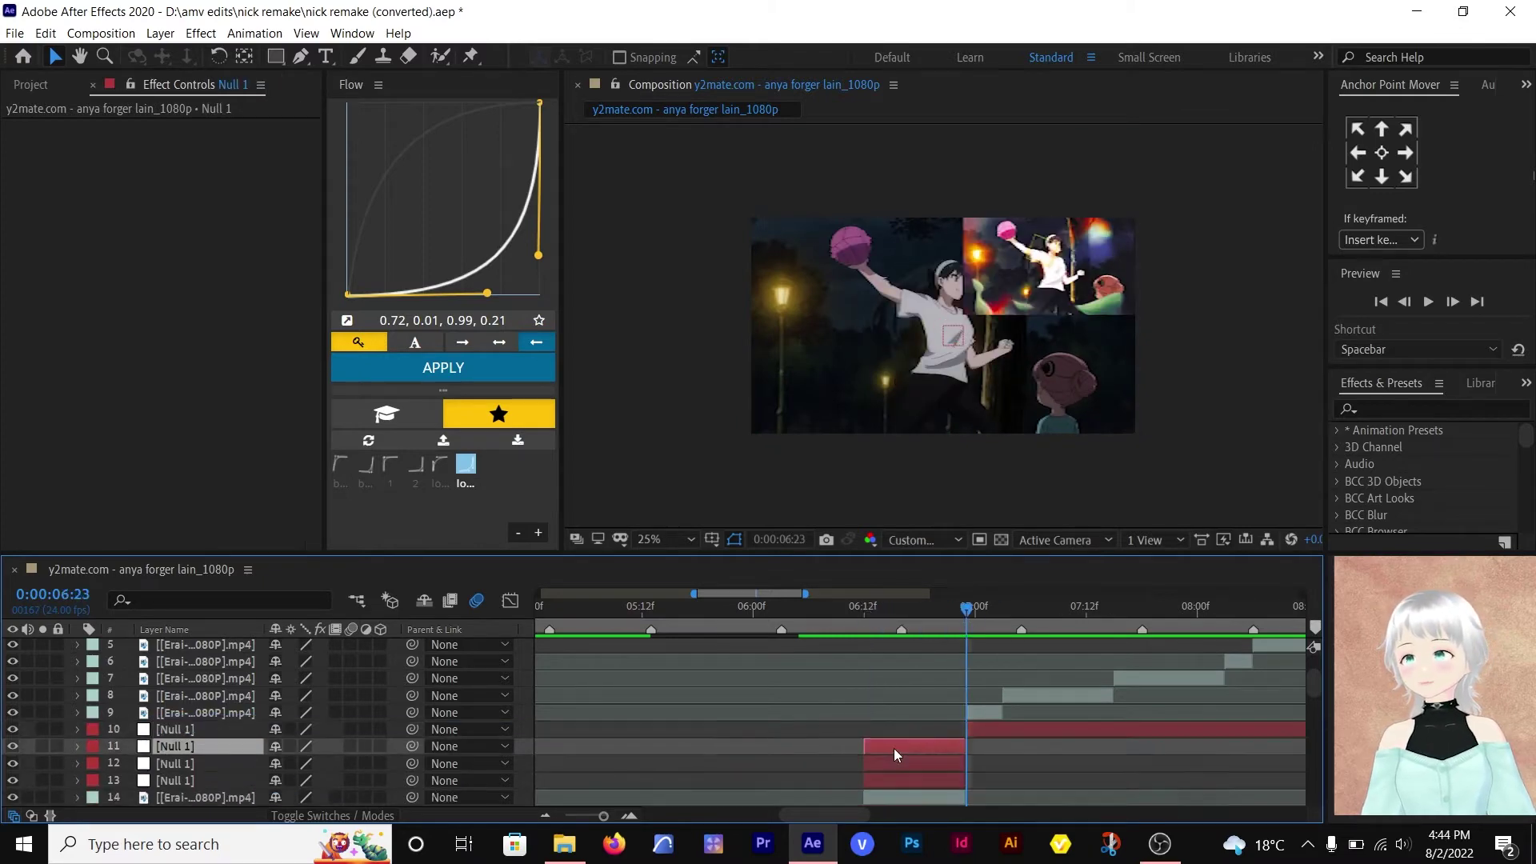
pyautogui.scroll(-1, 894, 749)
pyautogui.click(895, 747)
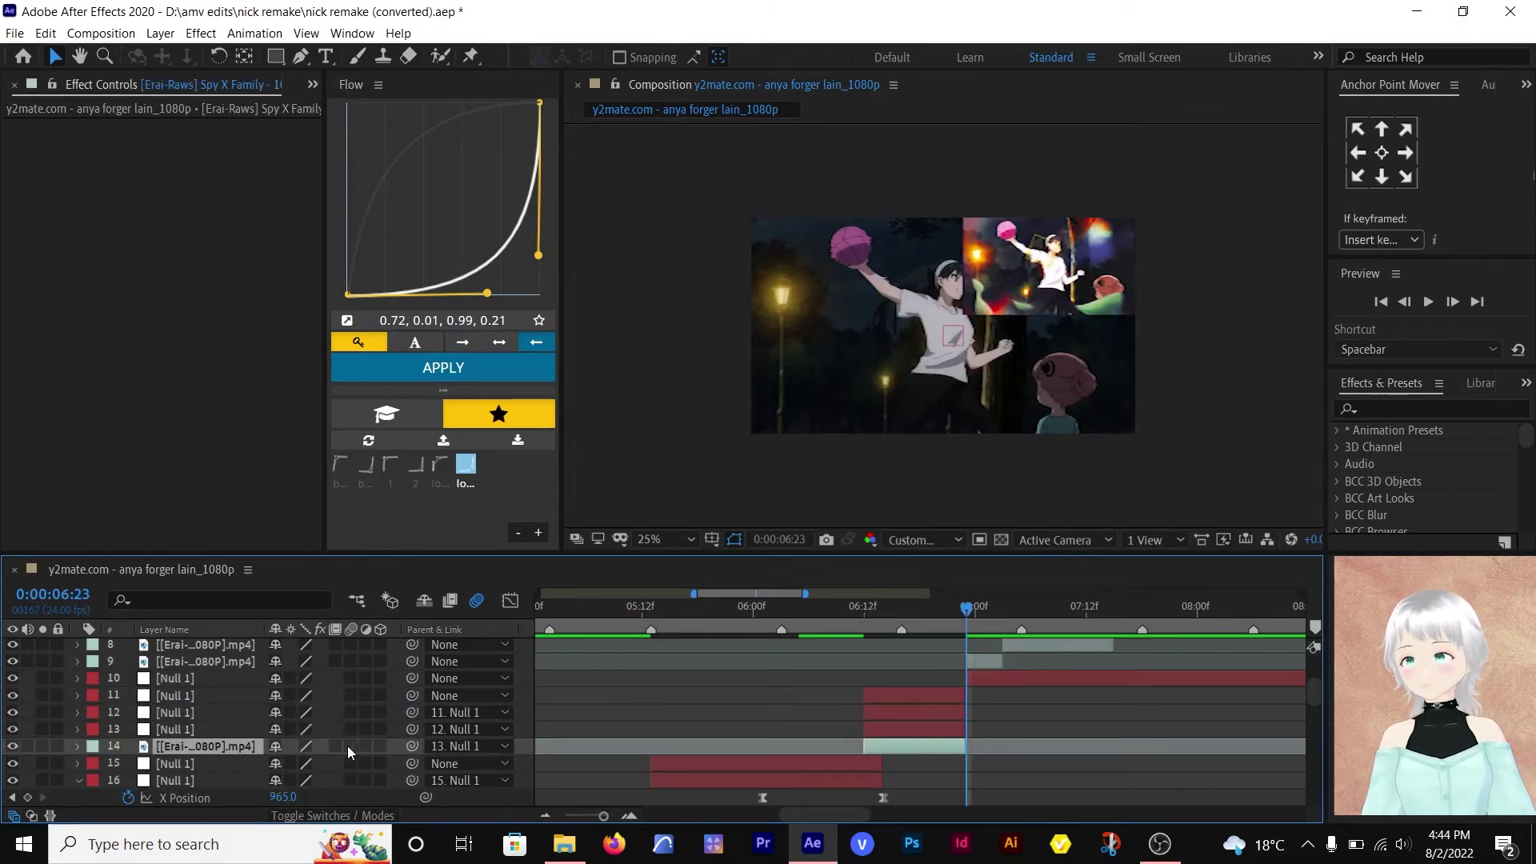
# - Keyframe null 13's Position and Scale at 0:00:06:12 and 0:00:06:20, with Scale 161% and Position -358, -252 on the first keyframes
pyautogui.click(866, 607)
pyautogui.click(881, 730)
pyautogui.press('p')
pyautogui.hotkey('shift', 's')
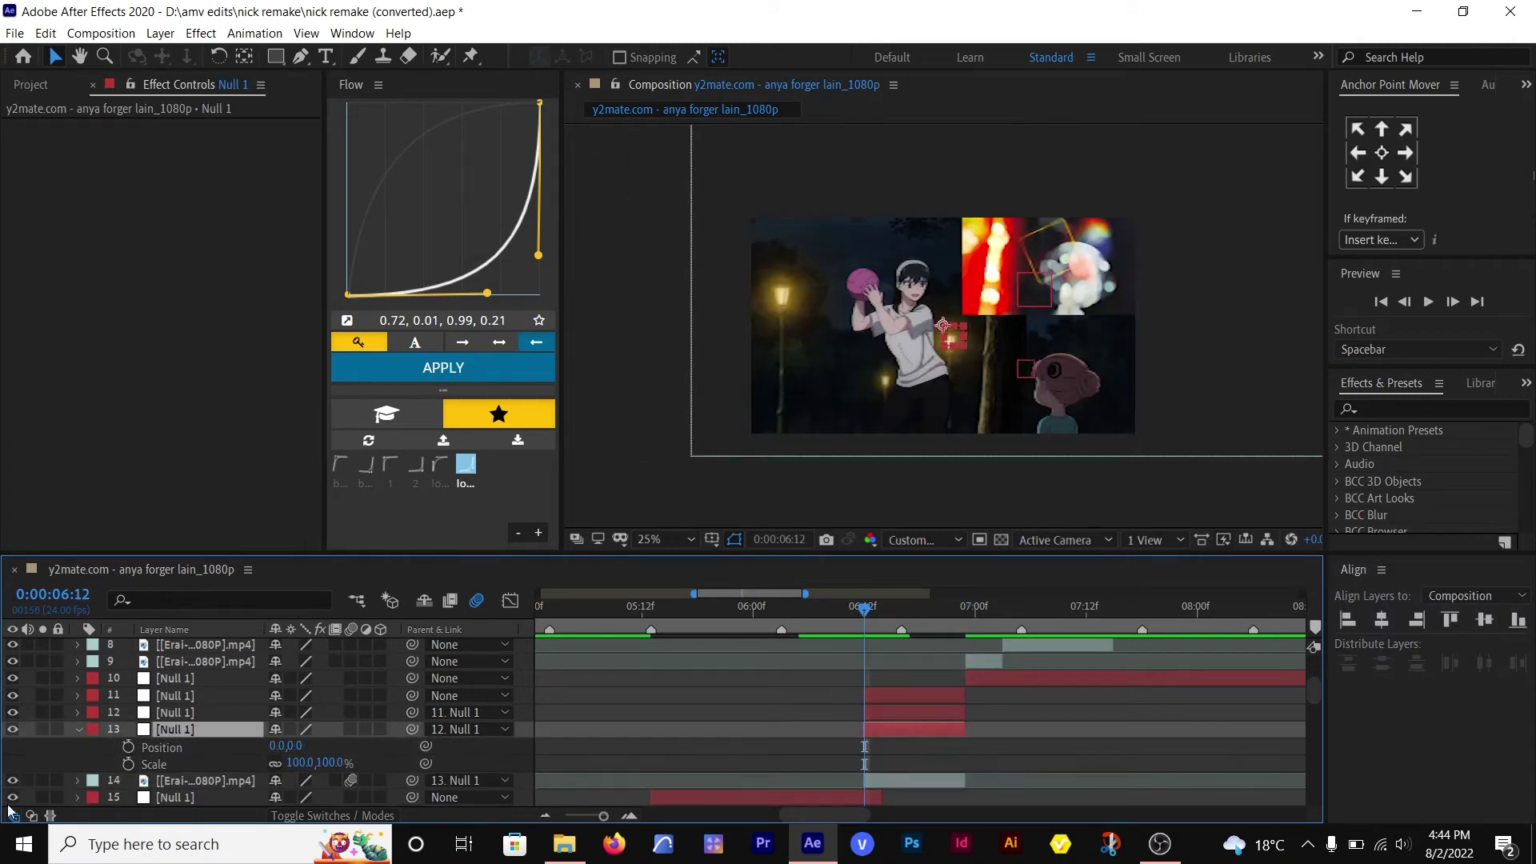
pyautogui.click(128, 747)
pyautogui.click(128, 764)
pyautogui.moveTo(330, 763); pyautogui.dragTo(379, 763)
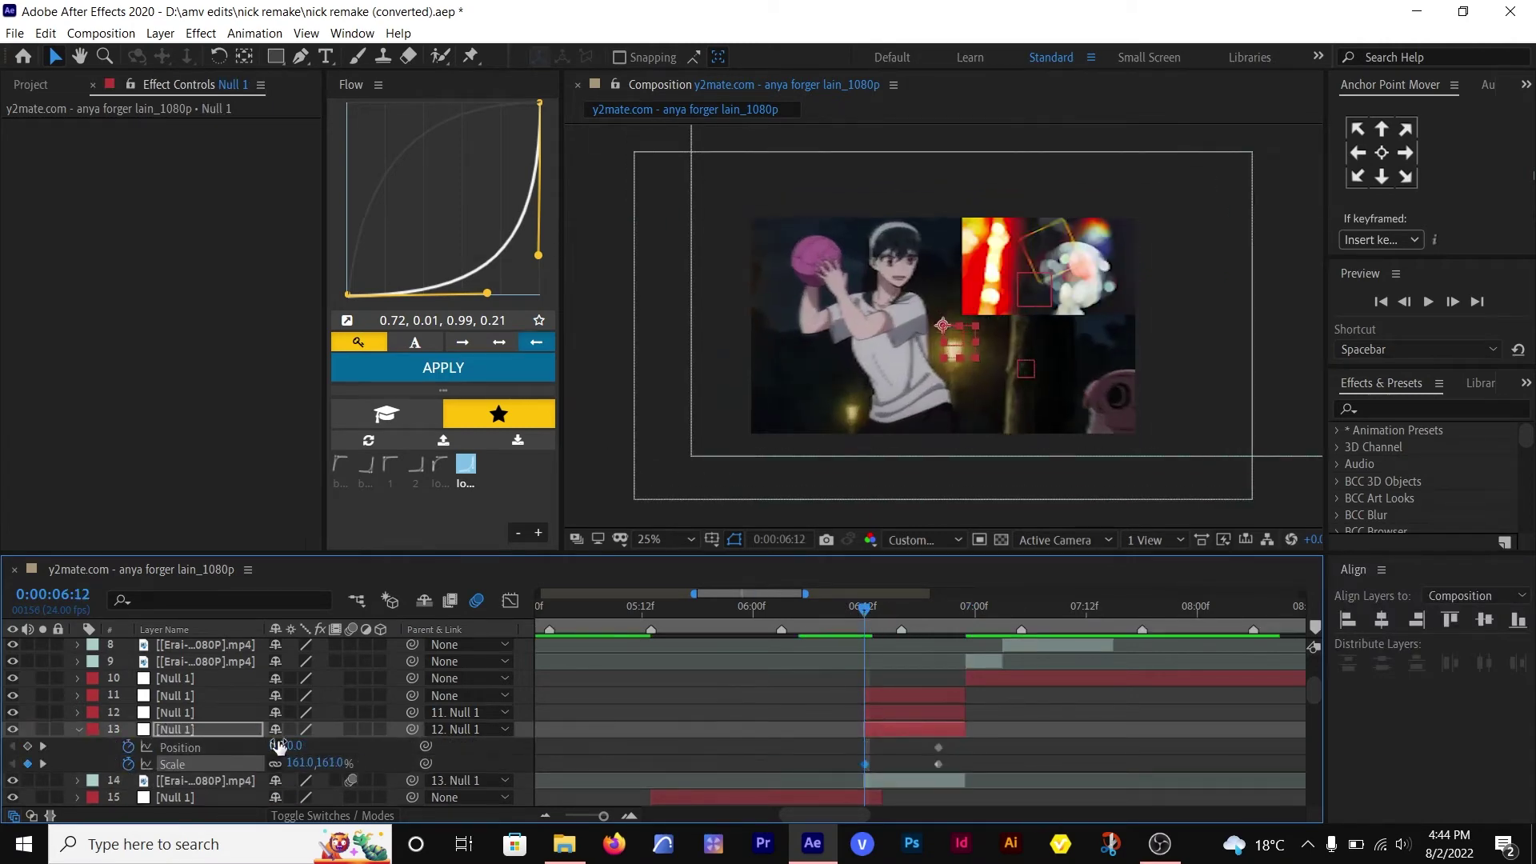
pyautogui.moveTo(279, 745); pyautogui.dragTo(231, 748)
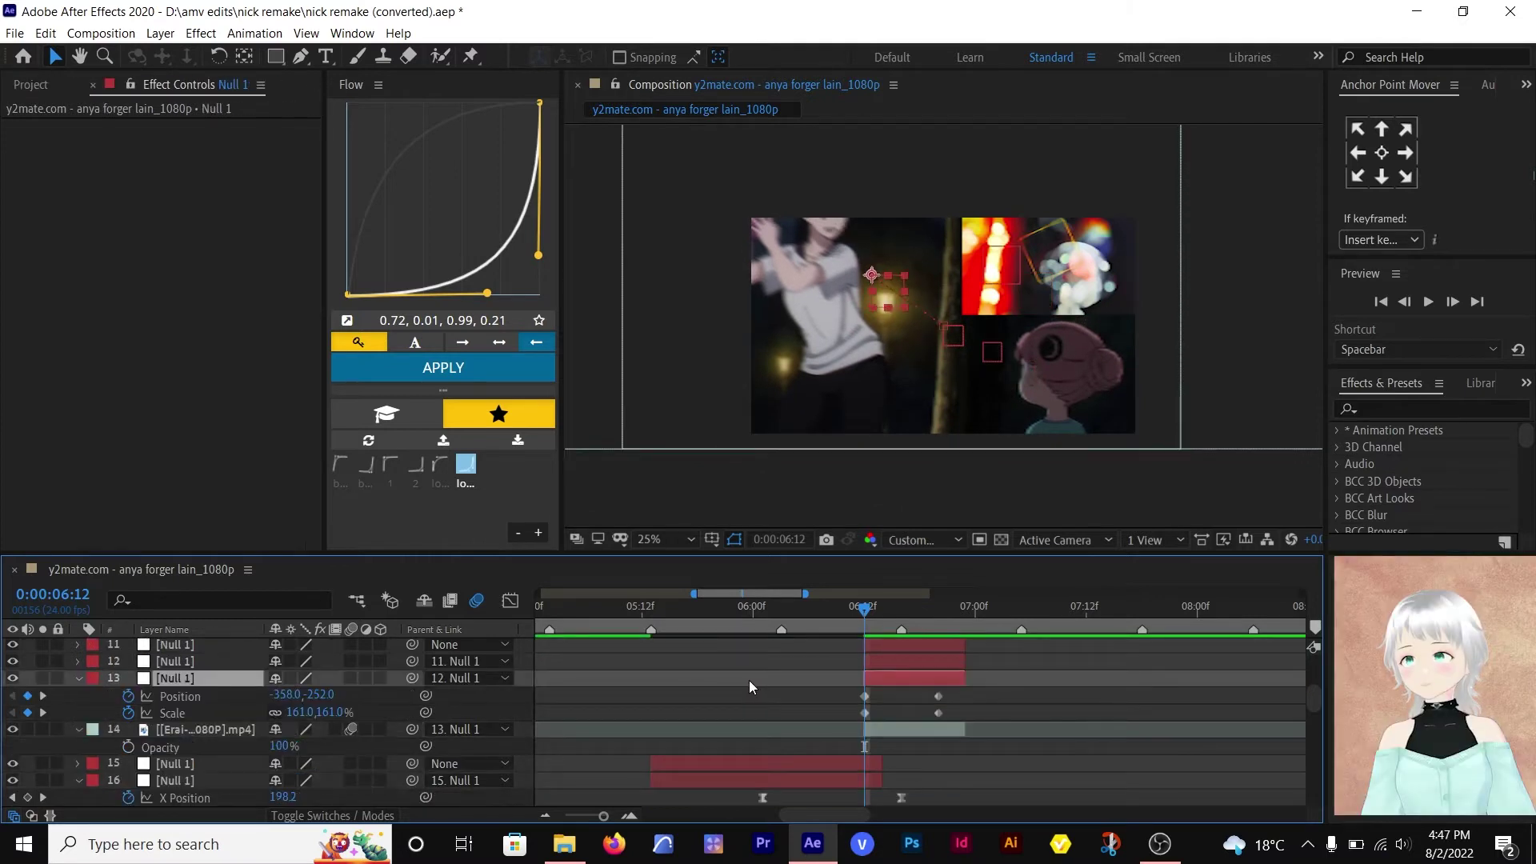
# - Animate null 13's Rotation from 5° at 0:00:06:12 to 0° at 0:00:06:20
pyautogui.hotkey('shift', 'r')
pyautogui.click(128, 730)
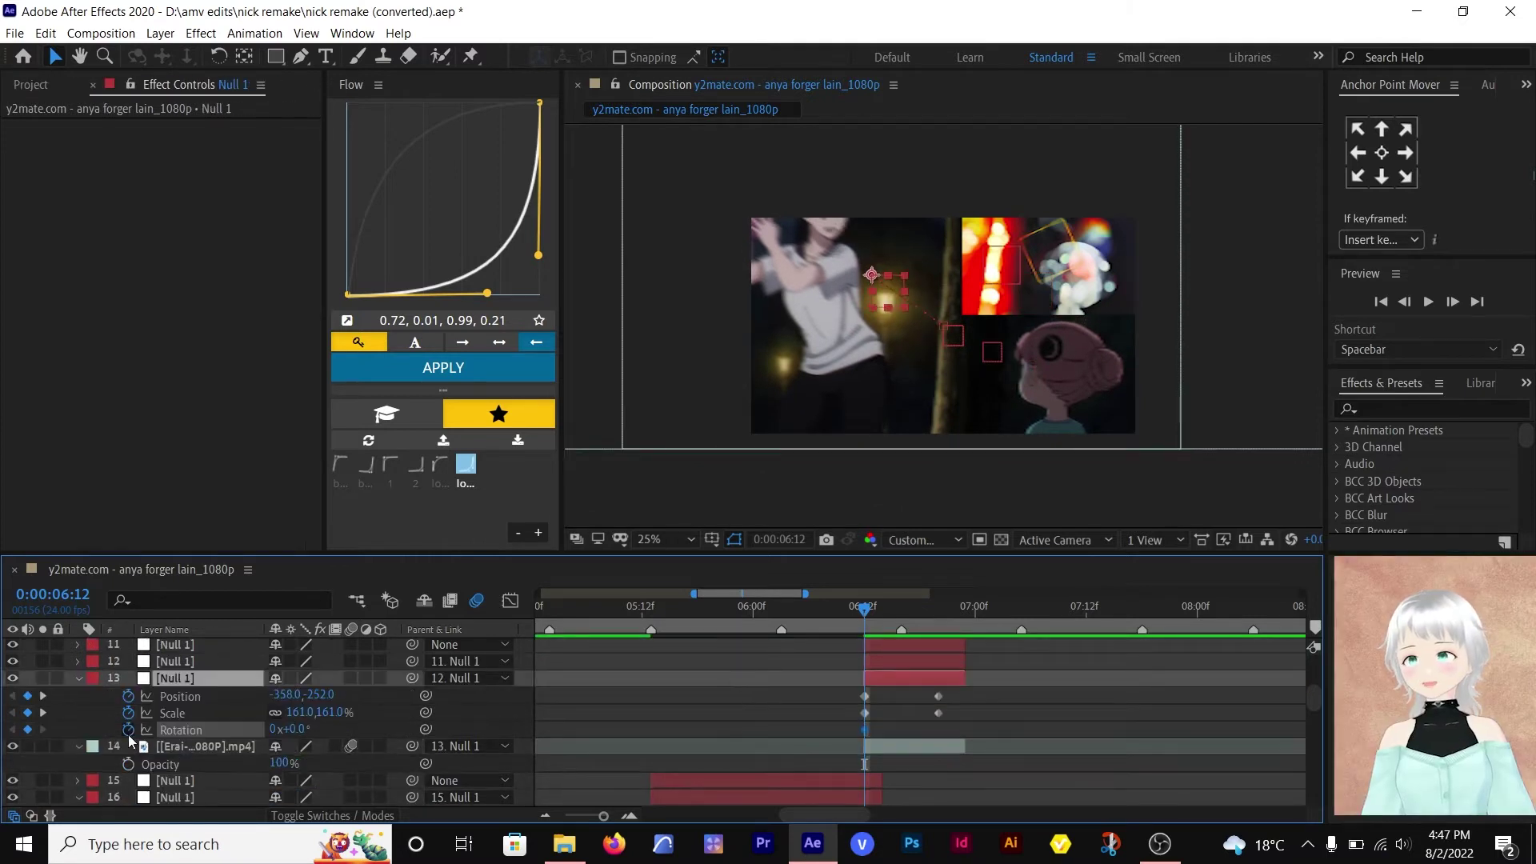
pyautogui.moveTo(865, 730); pyautogui.dragTo(938, 730)
pyautogui.click(288, 729)
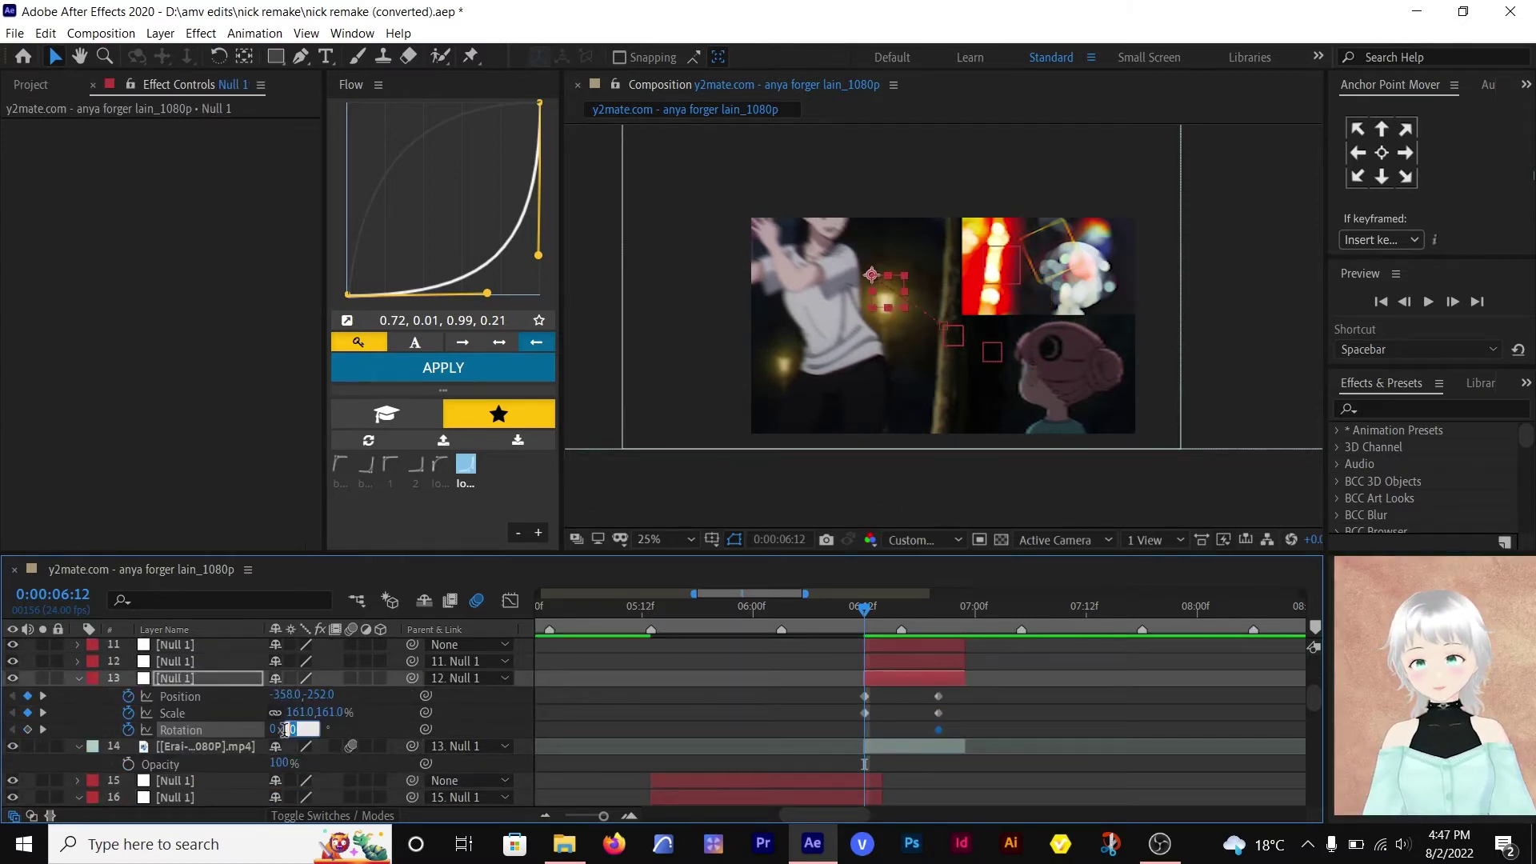
pyautogui.write('5')
pyautogui.press('Return')
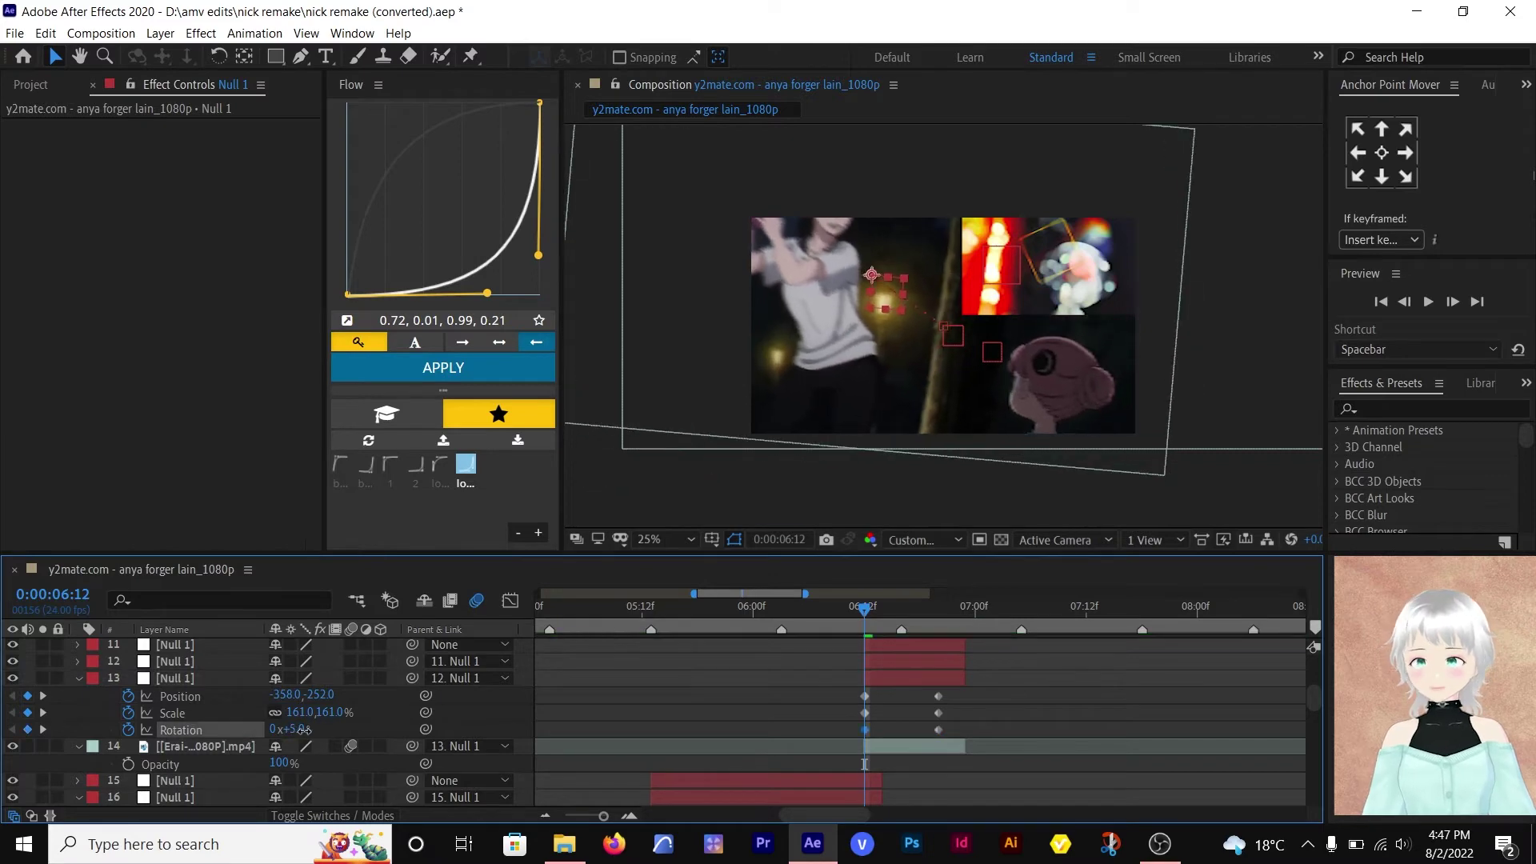
pyautogui.moveTo(865, 608)
pyautogui.mouseDown()
pyautogui.moveTo(1027, 602)
pyautogui.moveTo(769, 601)
pyautogui.moveTo(856, 587)
pyautogui.moveTo(865, 606)
pyautogui.mouseUp()
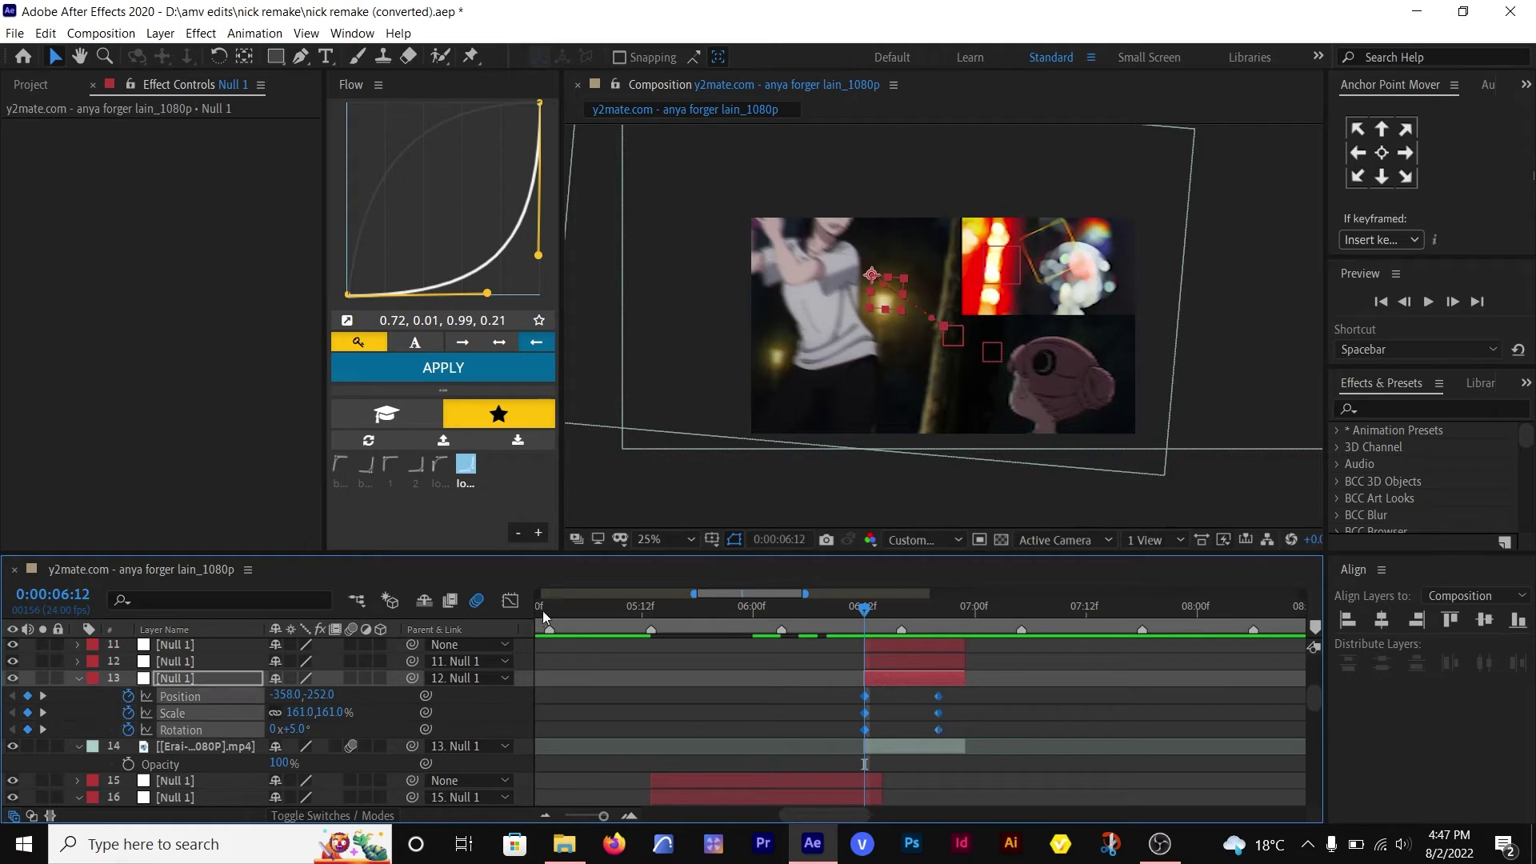
# - Easy-ease all of null 13's Position, Scale and Rotation keyframes
pyautogui.hotkey('shift', 'F3')
pyautogui.moveTo(976, 771); pyautogui.dragTo(854, 643)
pyautogui.click(1095, 811)
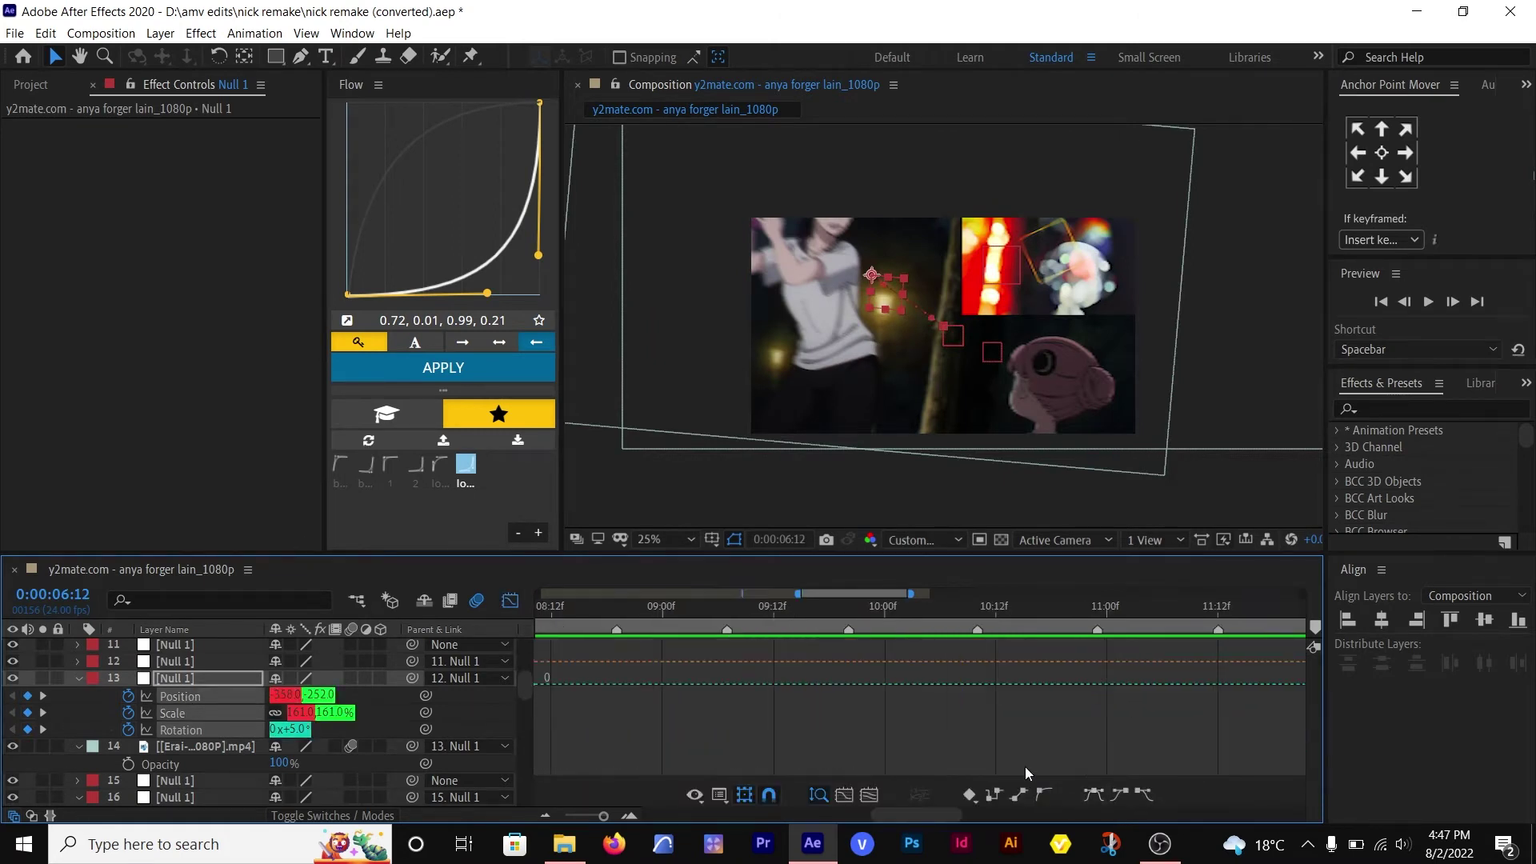
pyautogui.click(1095, 797)
pyautogui.click(834, 693)
pyautogui.click(510, 600)
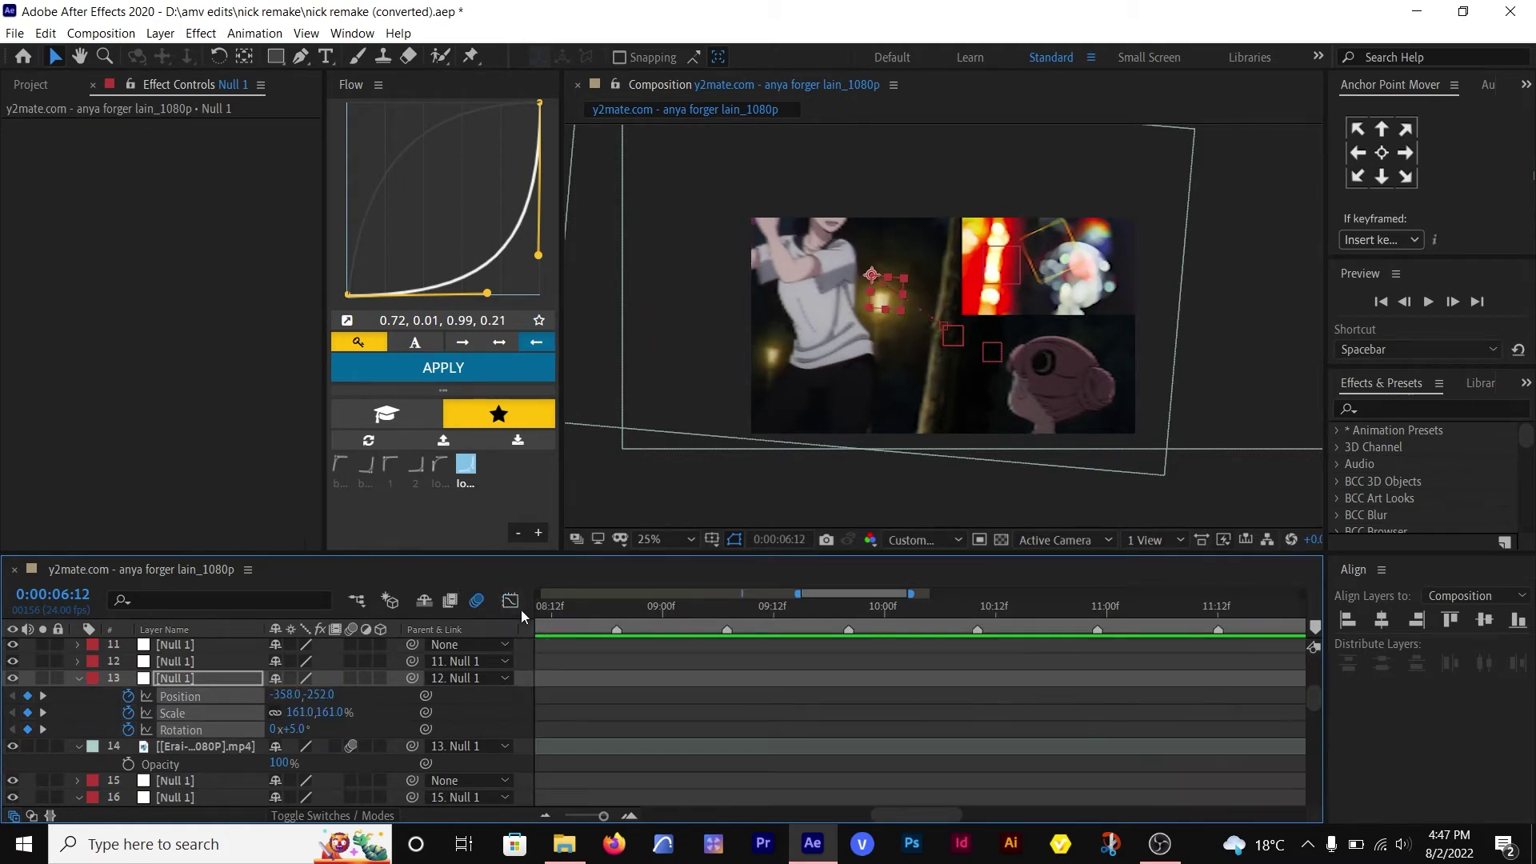
# - Reshape null 13's Scale curve in the graph so it starts fast and settles slowly
pyautogui.scroll(-2, 879, 706)
pyautogui.press('=')
pyautogui.press('=')
pyautogui.press('=')
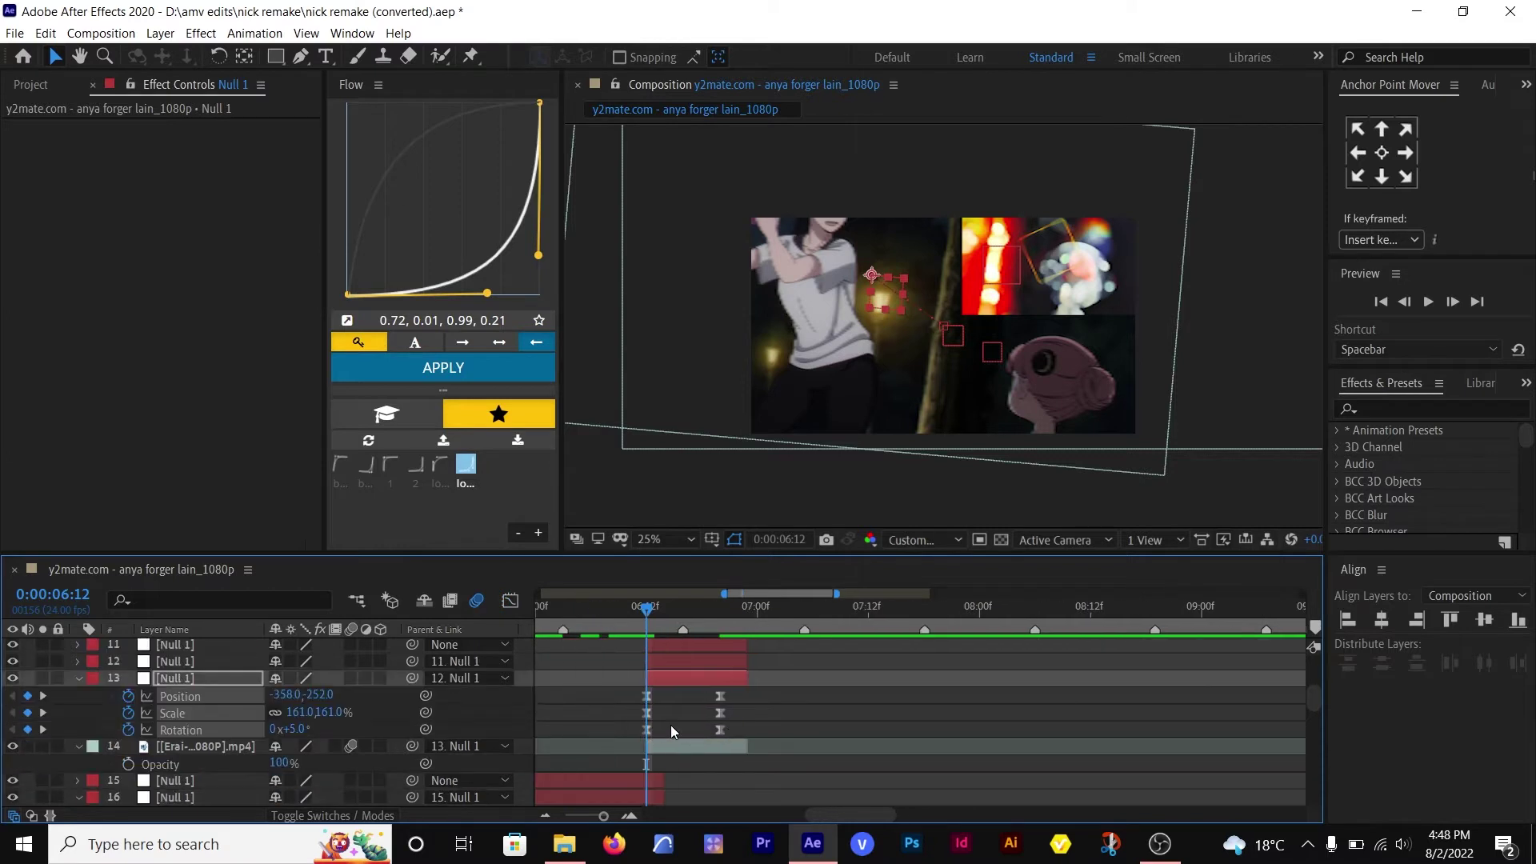
pyautogui.click(661, 670)
pyautogui.click(510, 600)
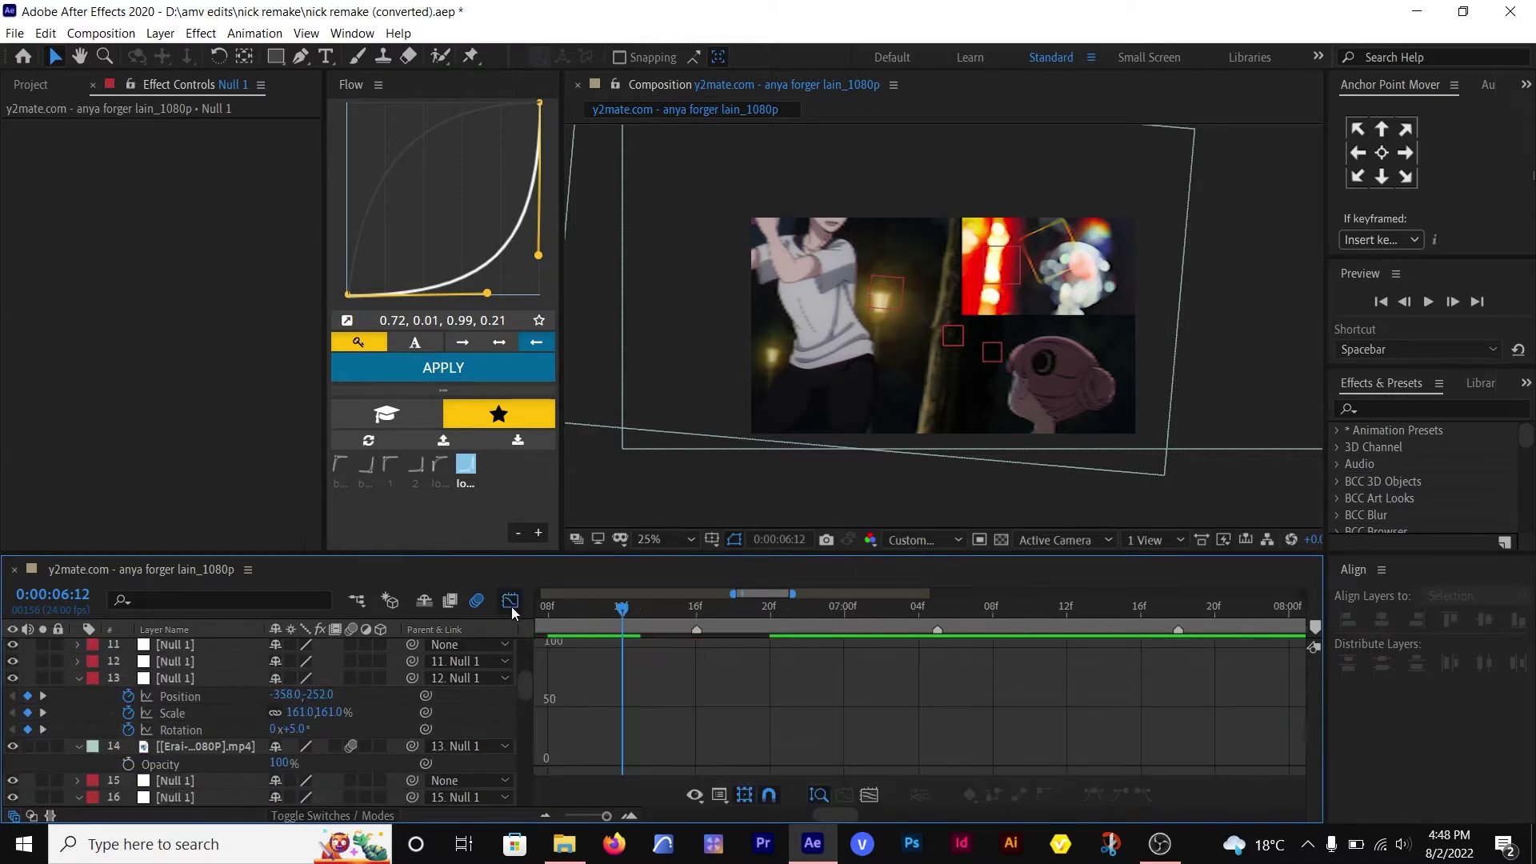
pyautogui.click(174, 713)
pyautogui.click(725, 742)
pyautogui.moveTo(671, 647); pyautogui.dragTo(636, 745)
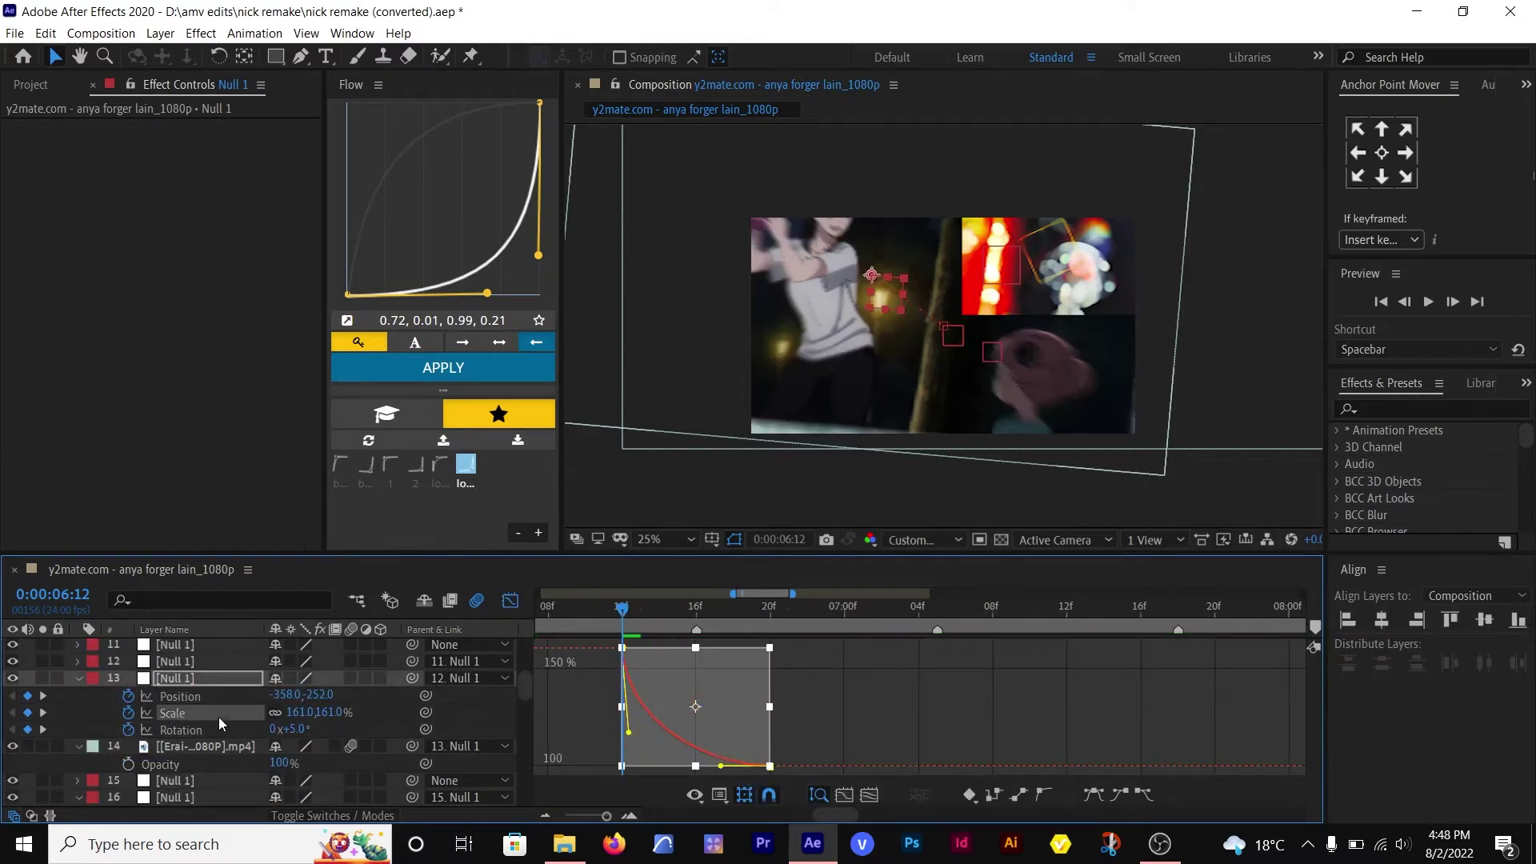
# - Separate null 13's Position into X and Y dimensions
pyautogui.click(192, 697)
pyautogui.rightClick(219, 687)
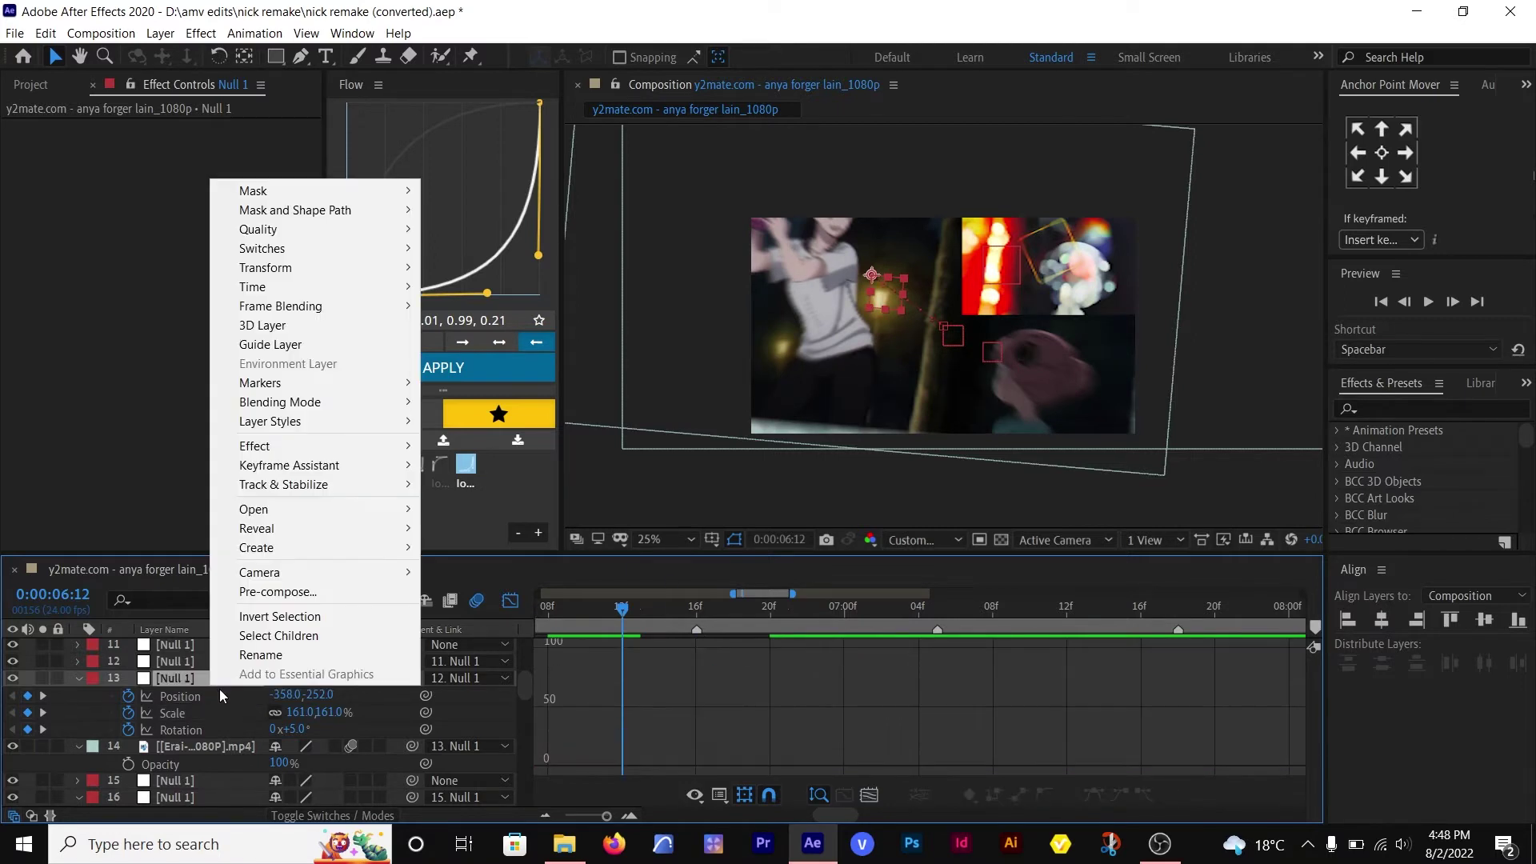
pyautogui.rightClick(209, 697)
pyautogui.click(256, 485)
pyautogui.click(384, 694)
pyautogui.click(184, 697)
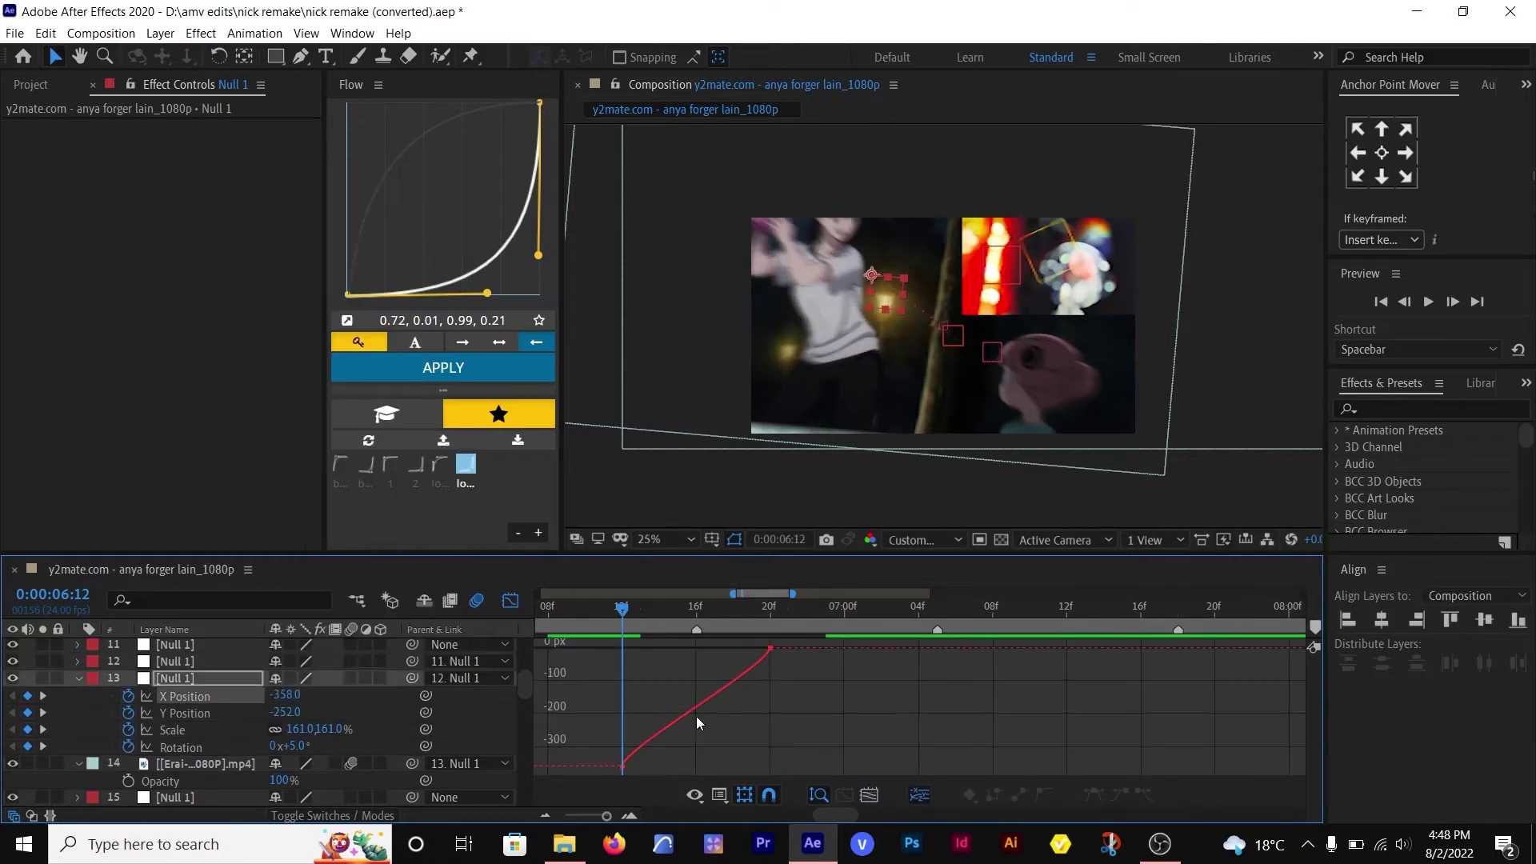
# - Easy-ease null 13's X and Y Position curves and bend them to start fast and settle slowly
pyautogui.click(698, 703)
pyautogui.click(1091, 797)
pyautogui.moveTo(671, 765); pyautogui.dragTo(627, 673)
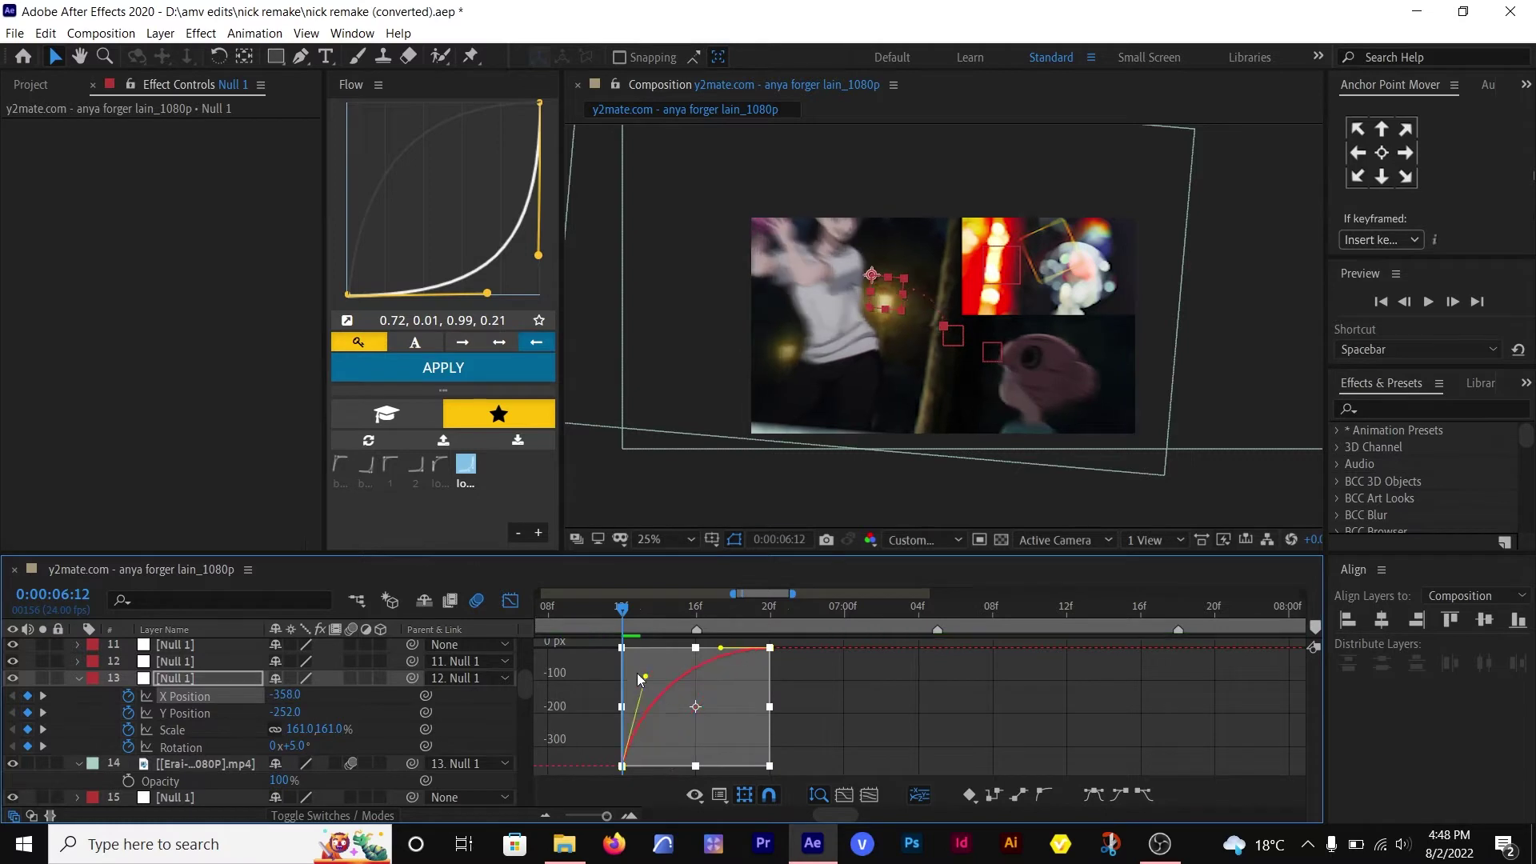
pyautogui.click(184, 713)
pyautogui.press('F9')
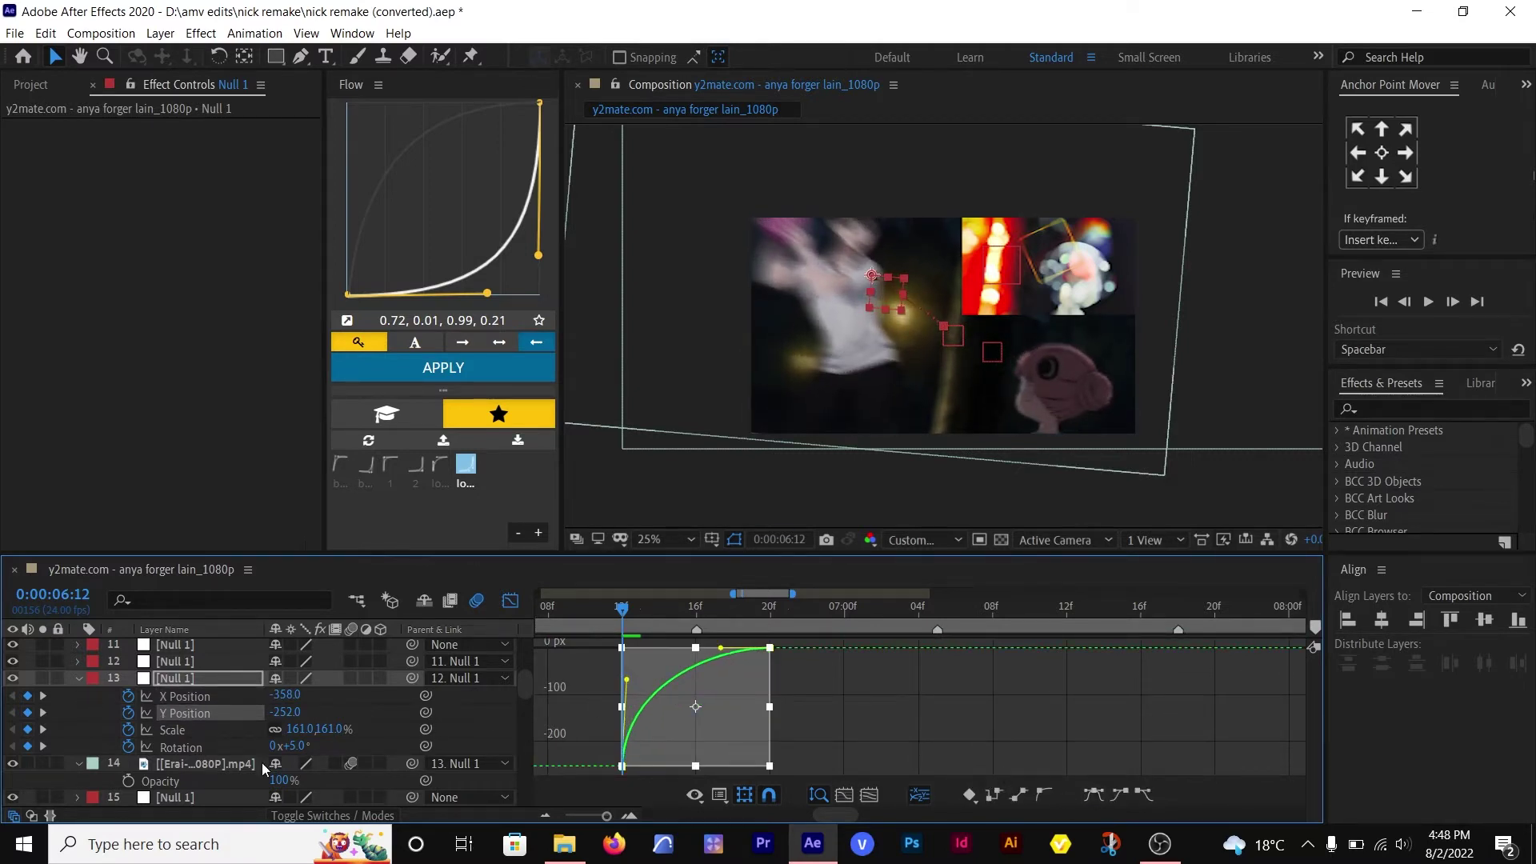
# - Bend null 13's Rotation curve to start fast and settle slowly, and return to the keyframe view
pyautogui.click(192, 746)
pyautogui.click(710, 719)
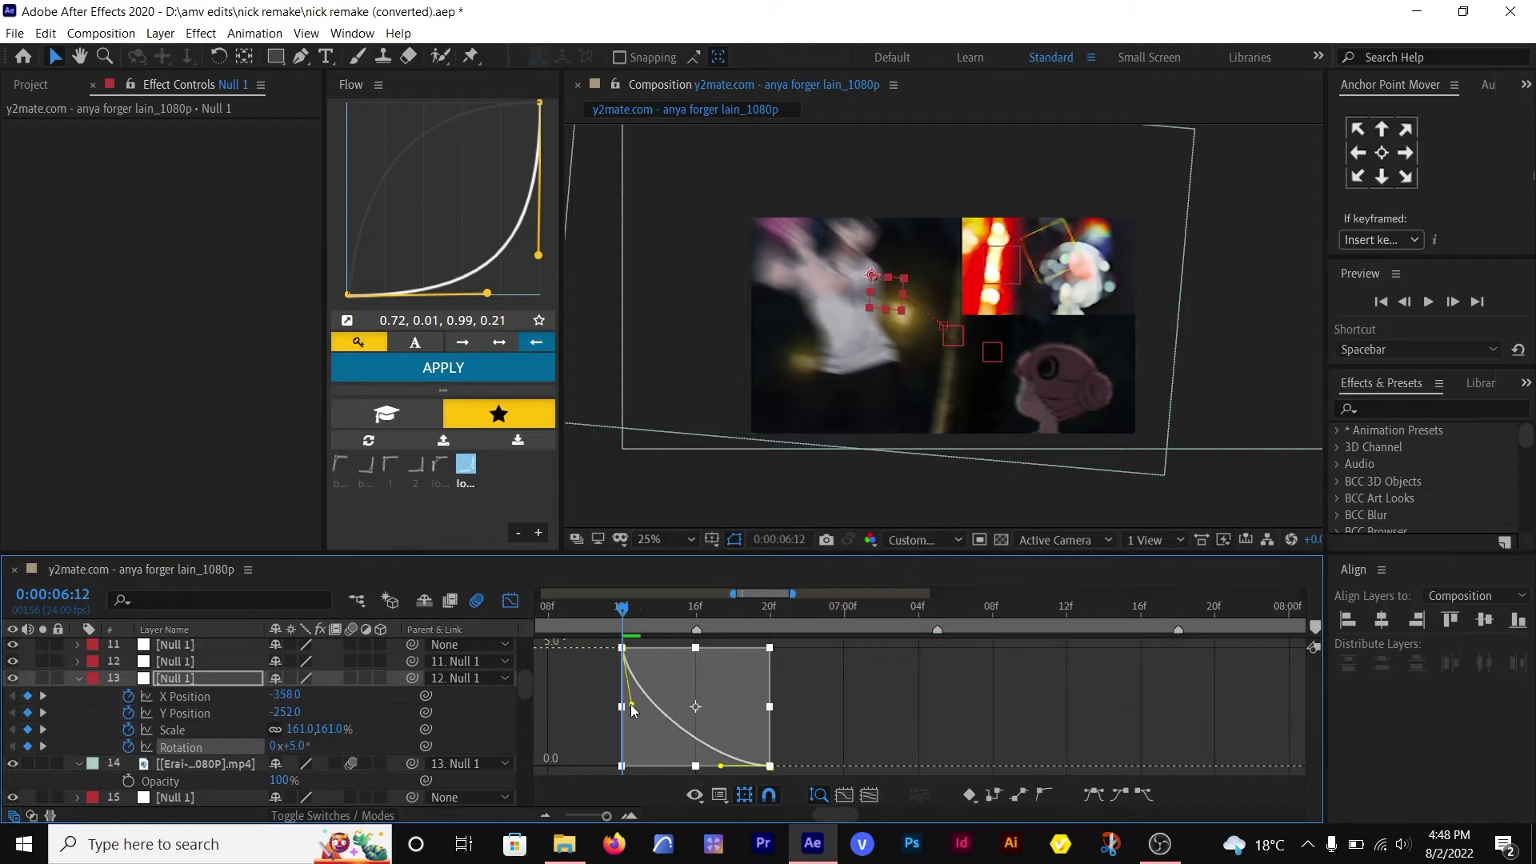
pyautogui.moveTo(623, 618)
pyautogui.mouseDown()
pyautogui.moveTo(608, 620)
pyautogui.moveTo(702, 617)
pyautogui.moveTo(620, 620)
pyautogui.mouseUp()
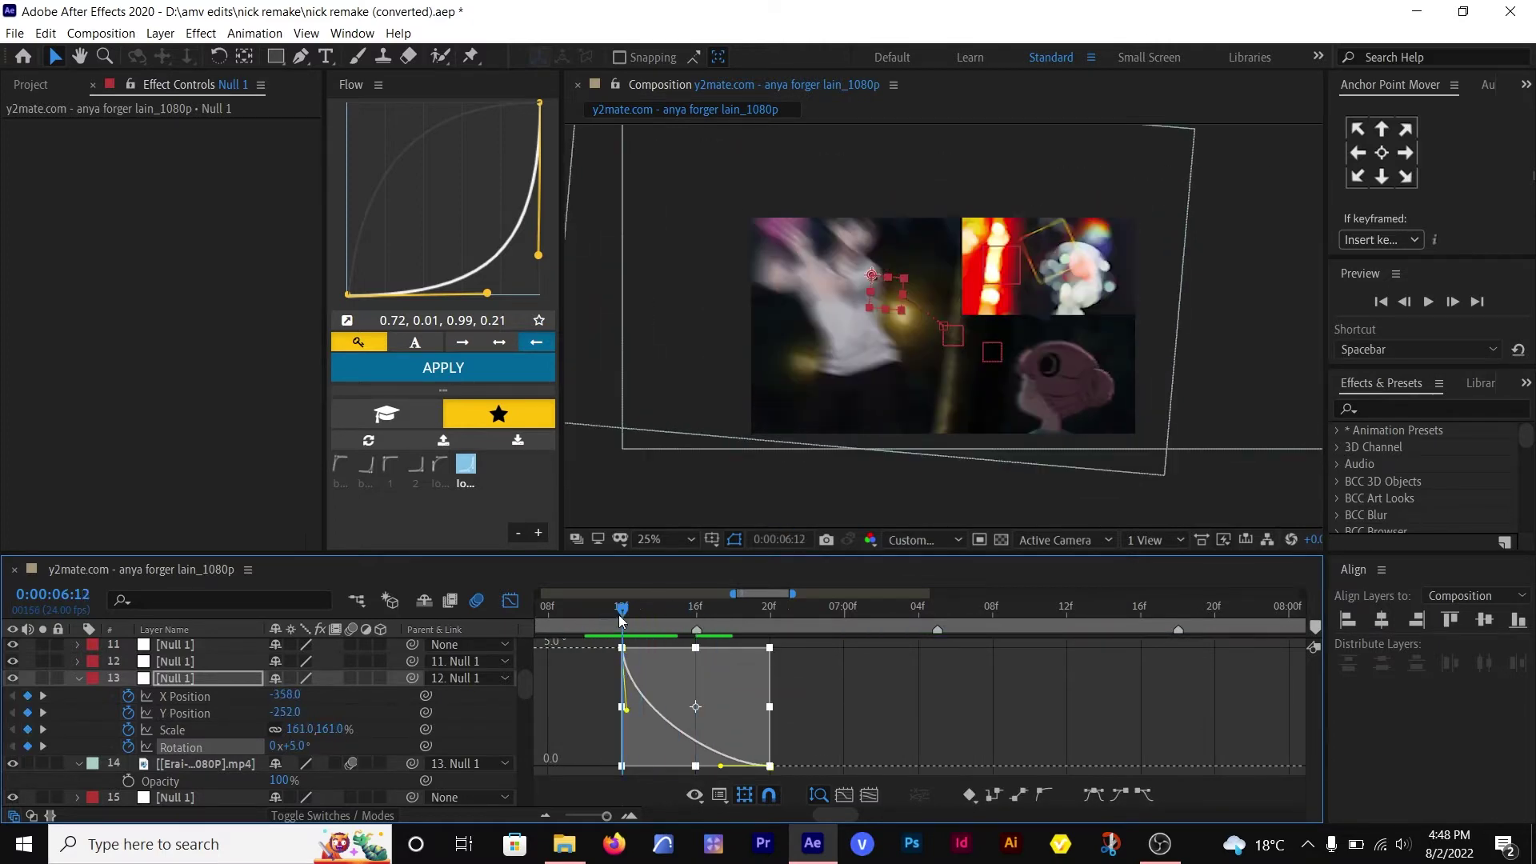
pyautogui.hotkey('shift', 'F3')
# - Keyframe null 16's Rotation from 0° at 0:00:06:01 to -5° at 0:00:06:16
pyautogui.scroll(-1, 640, 720)
pyautogui.hscroll(-2, 639, 722)
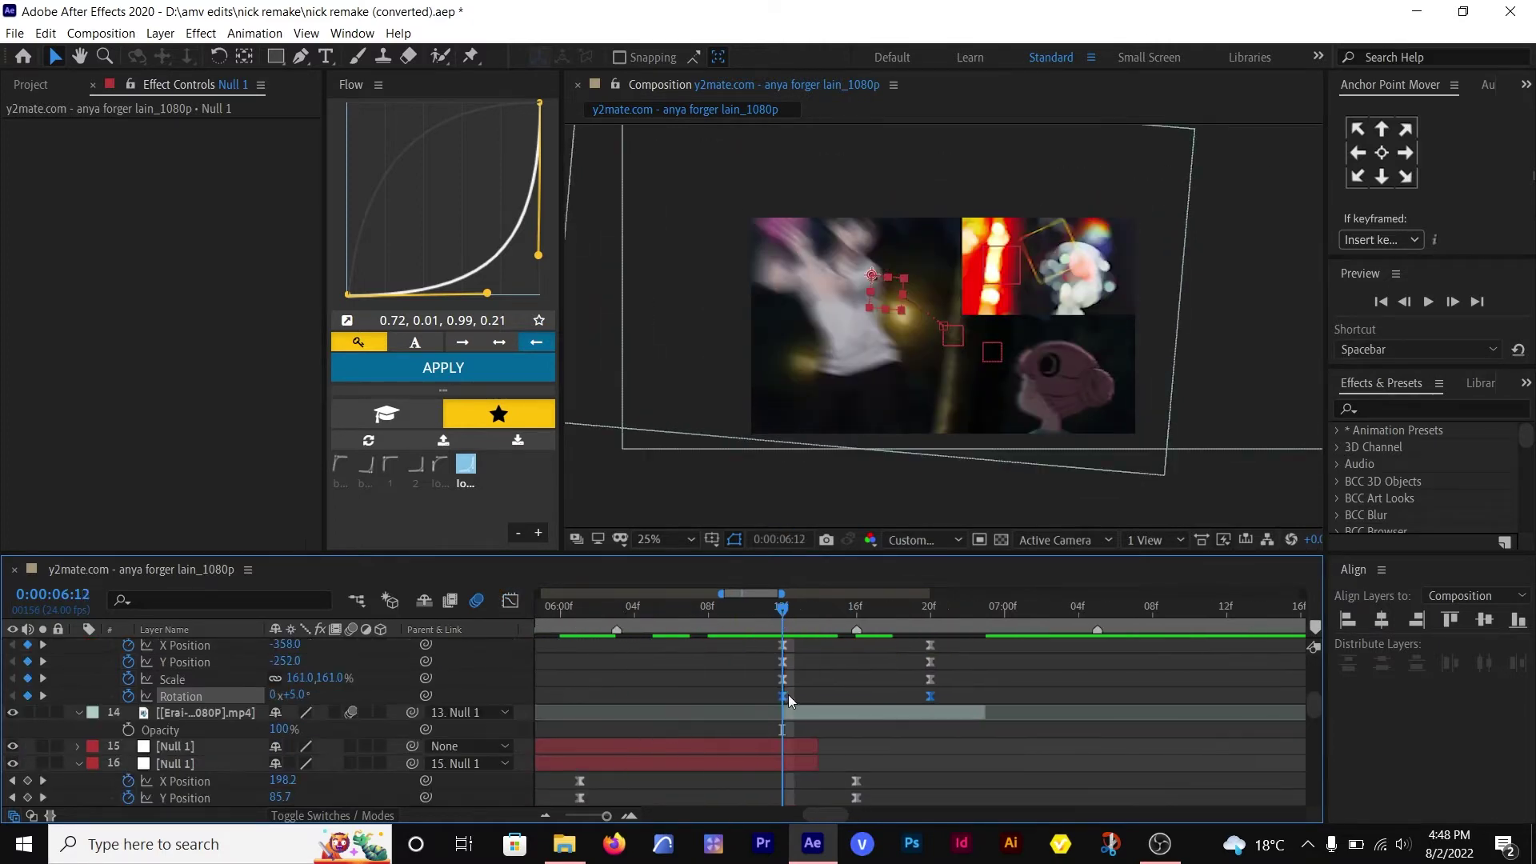
pyautogui.scroll(-2, 765, 741)
pyautogui.click(582, 615)
pyautogui.click(173, 664)
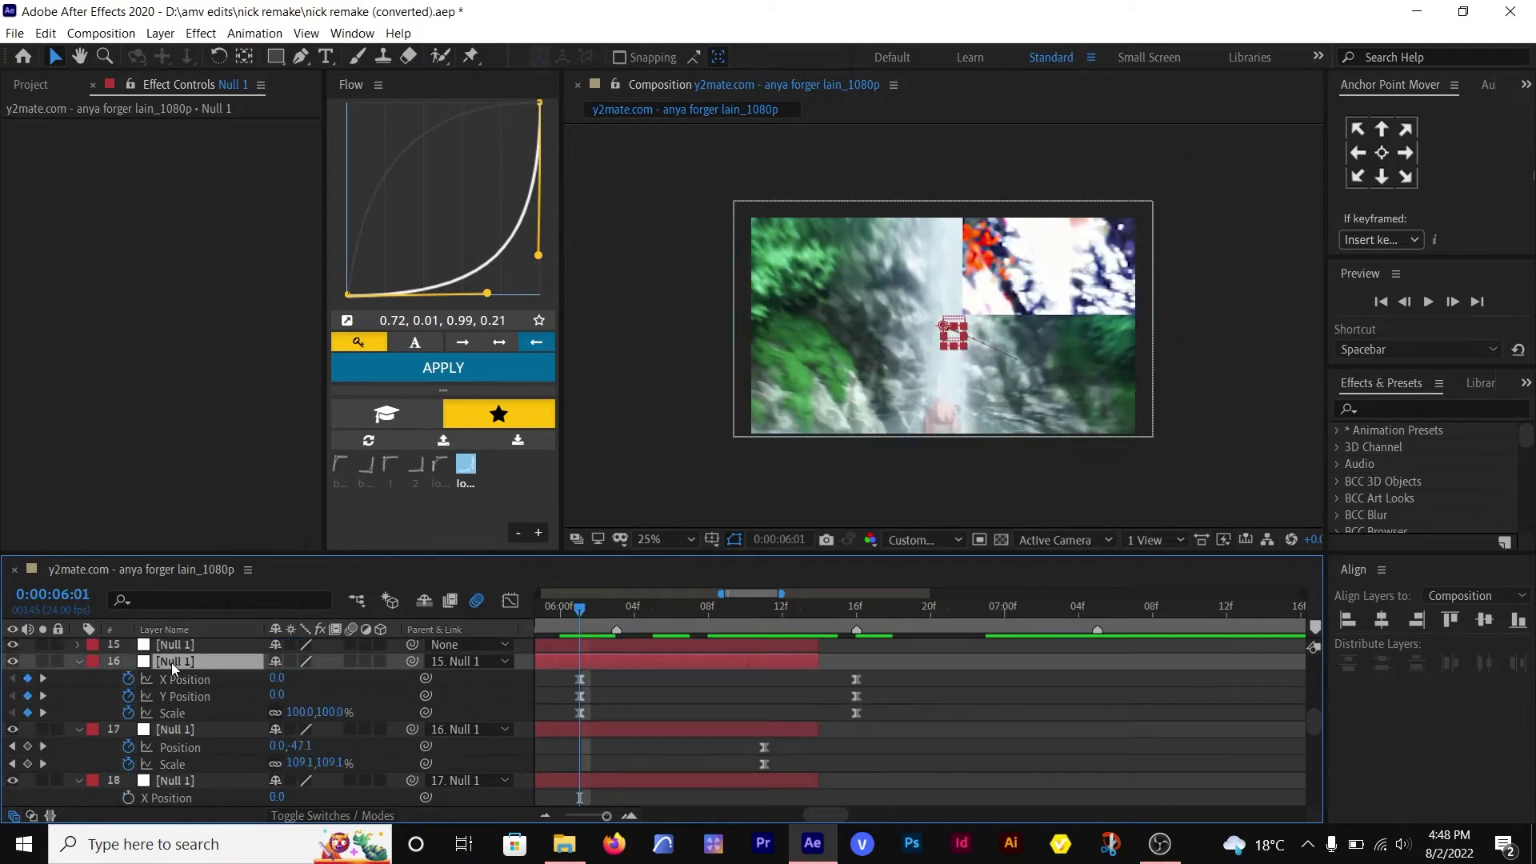
pyautogui.hotkey('shift', 'r')
pyautogui.press('space')
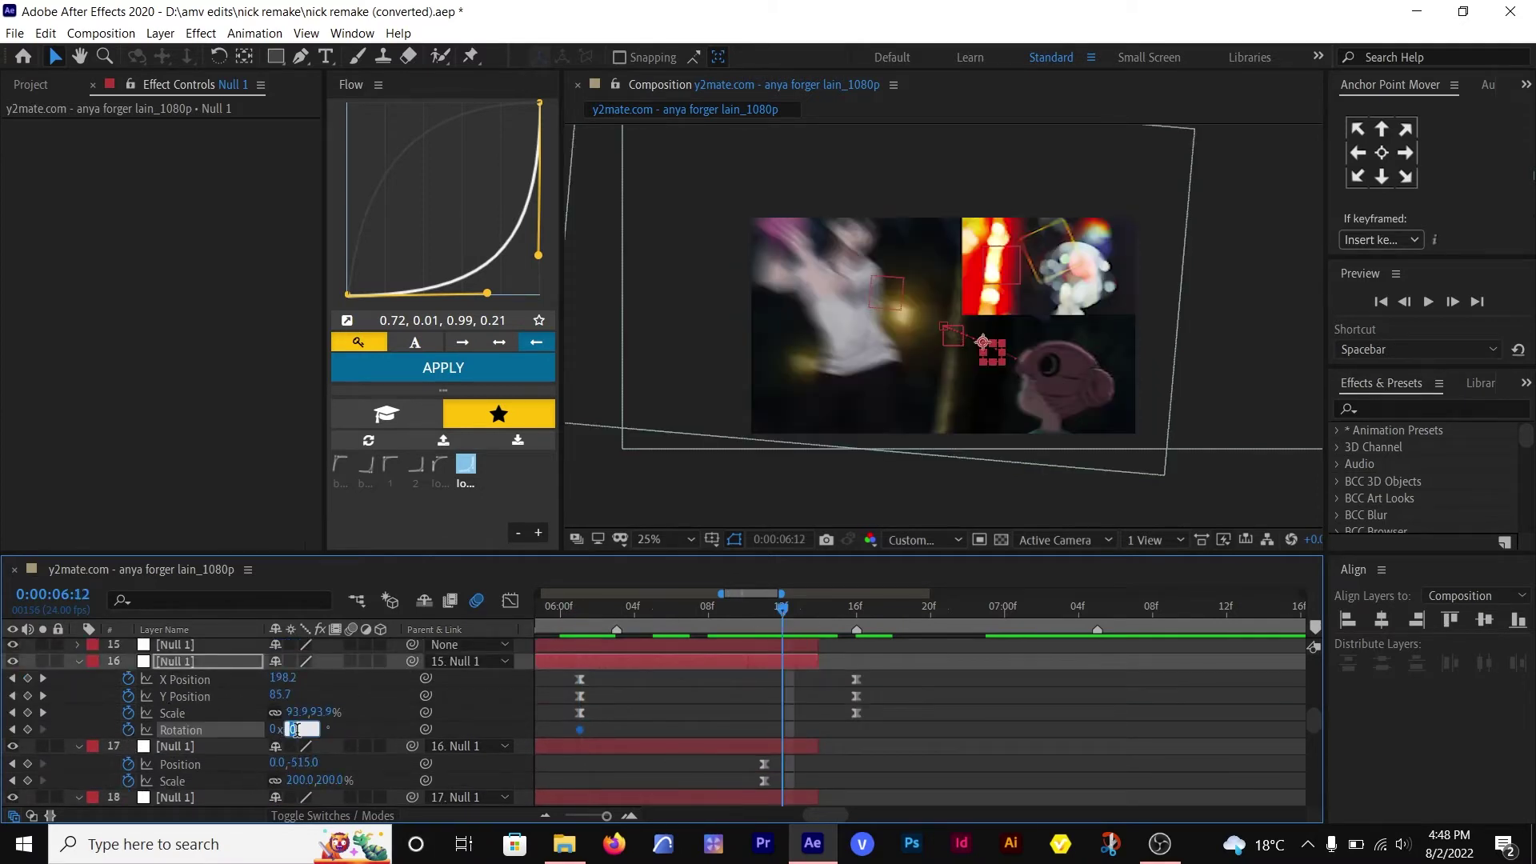
pyautogui.write('-5')
pyautogui.press('Return')
pyautogui.moveTo(816, 731); pyautogui.dragTo(856, 730)
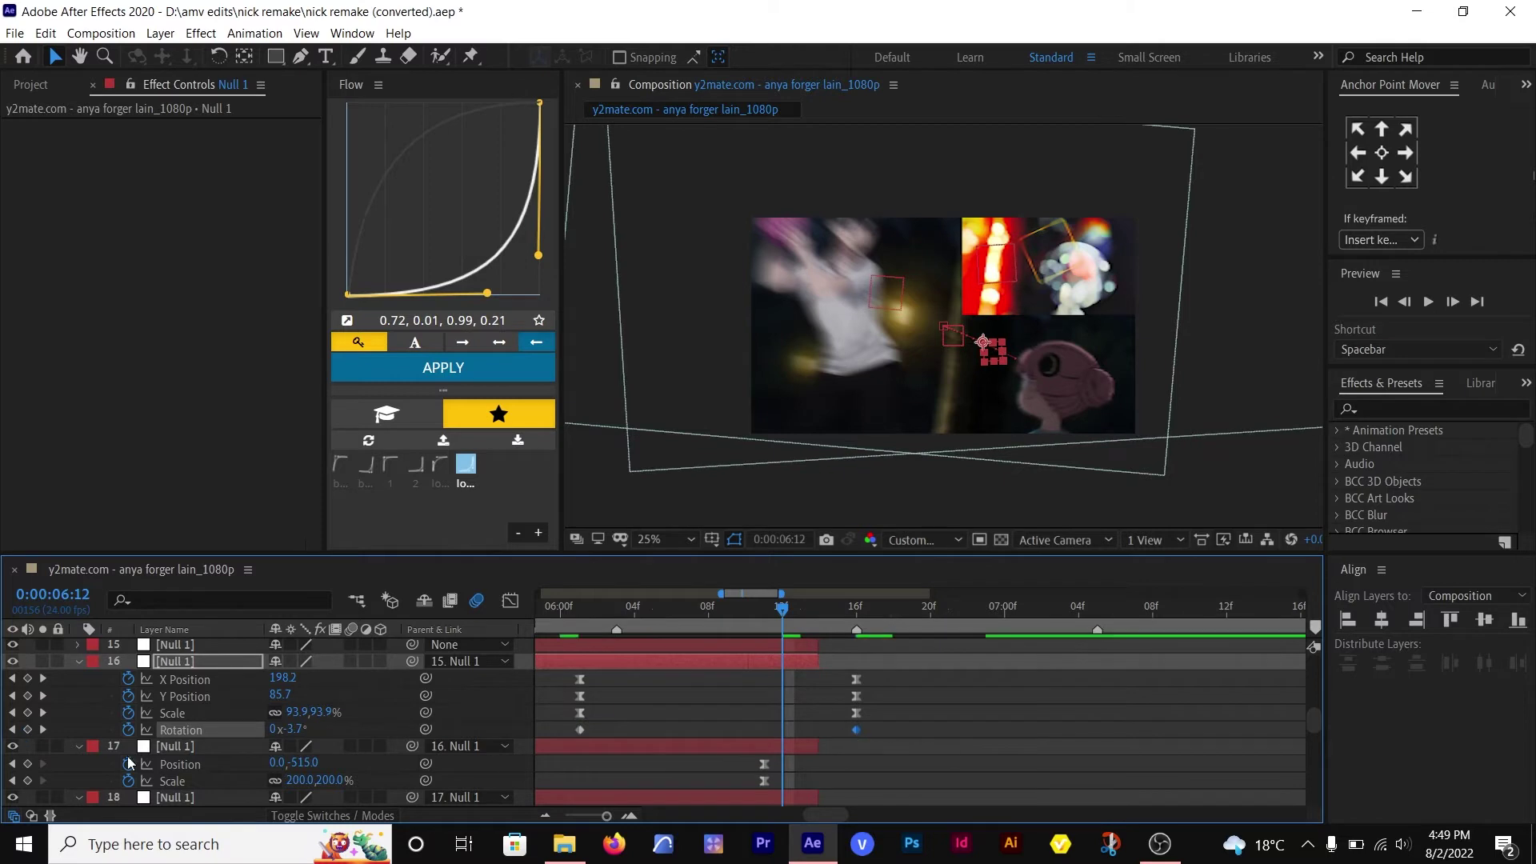
# - Easy-ease null 16's Rotation keyframes and bend the curve to start slowly and end fast
pyautogui.click(510, 601)
pyautogui.click(809, 747)
pyautogui.press('F9')
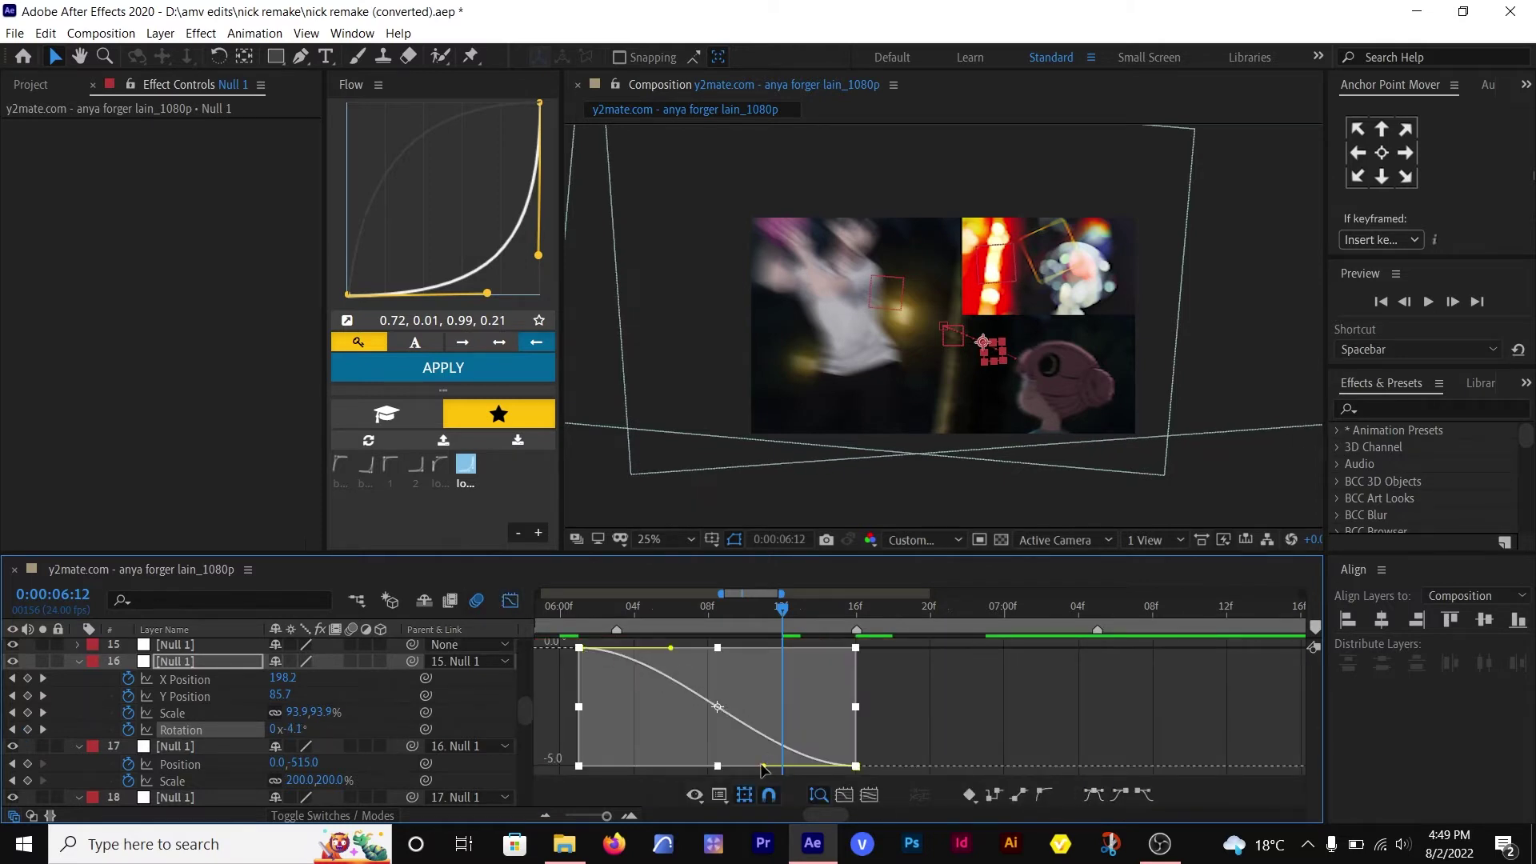
pyautogui.moveTo(764, 767); pyautogui.dragTo(848, 676)
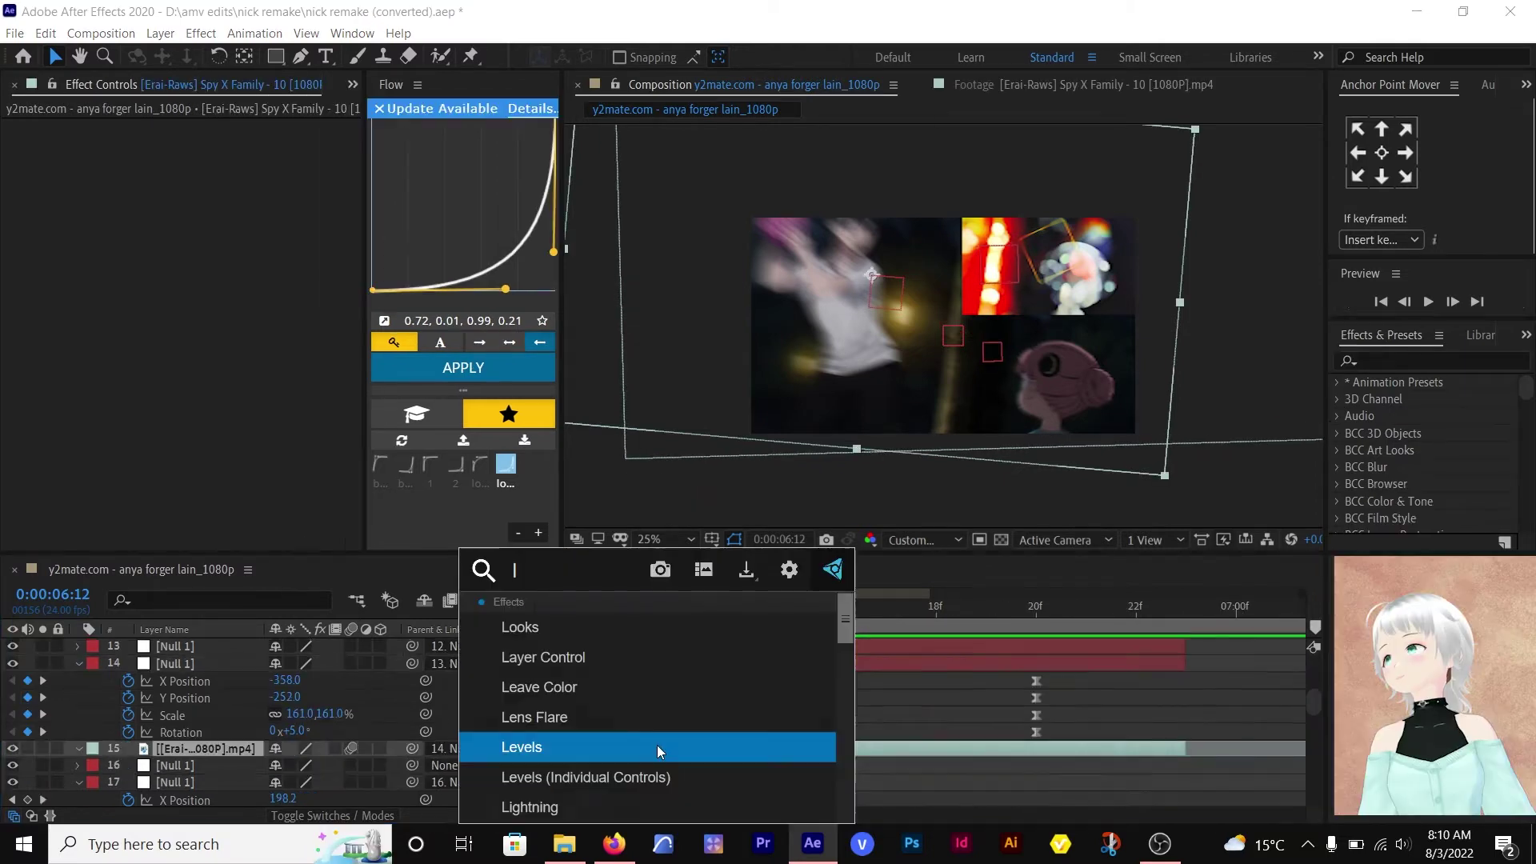
# - Apply S_DissolveLuma to the layer 15 clip and keyframe Dissolve Percent from 100% at 0:00:06:12 to 0% at 0:00:06:14
pyautogui.write('luma')
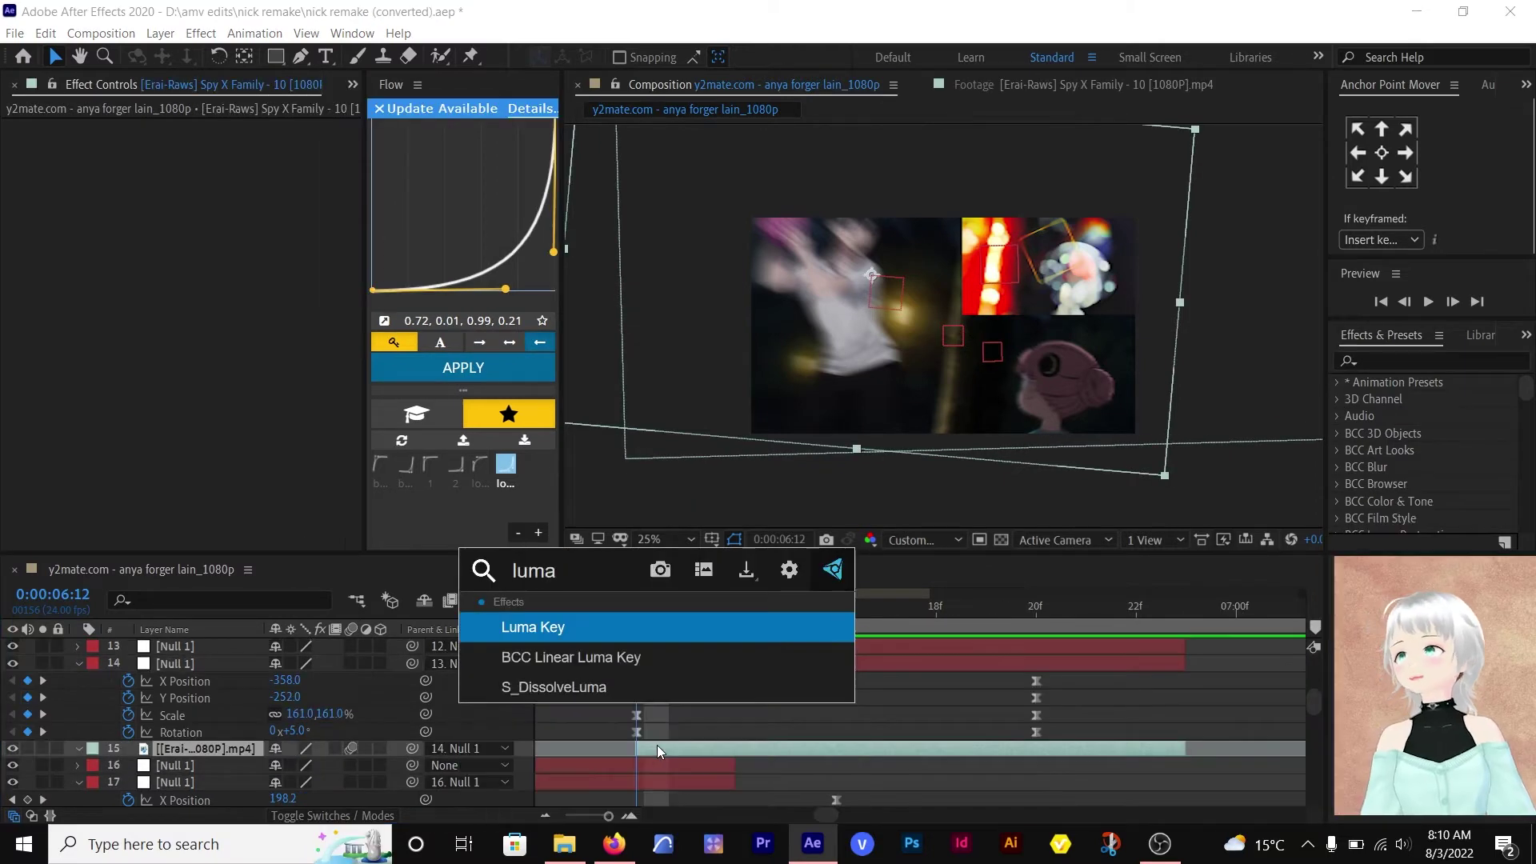
pyautogui.press('Escape')
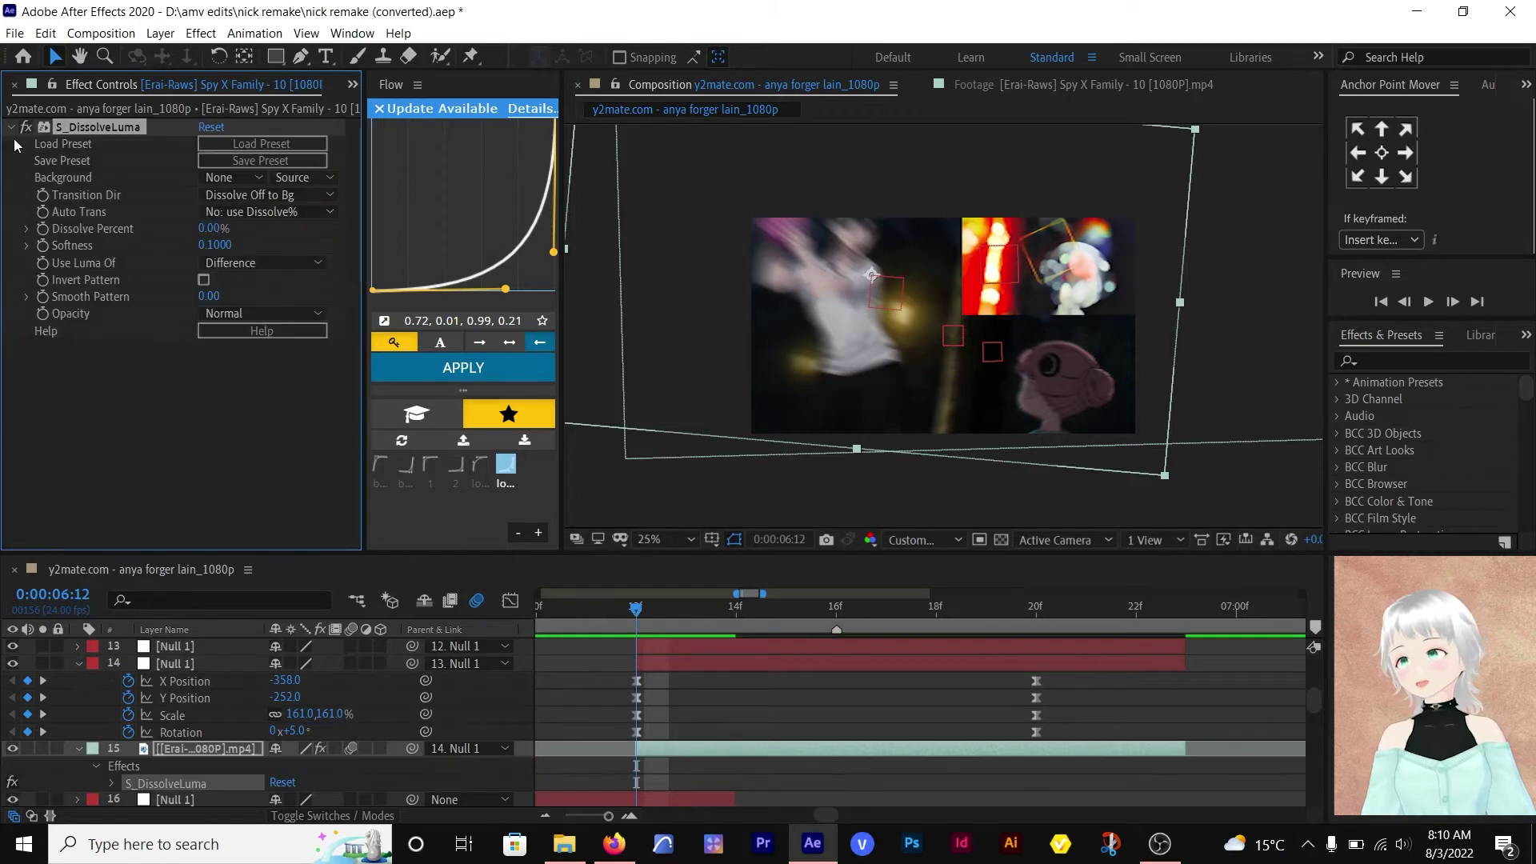
pyautogui.press('u')
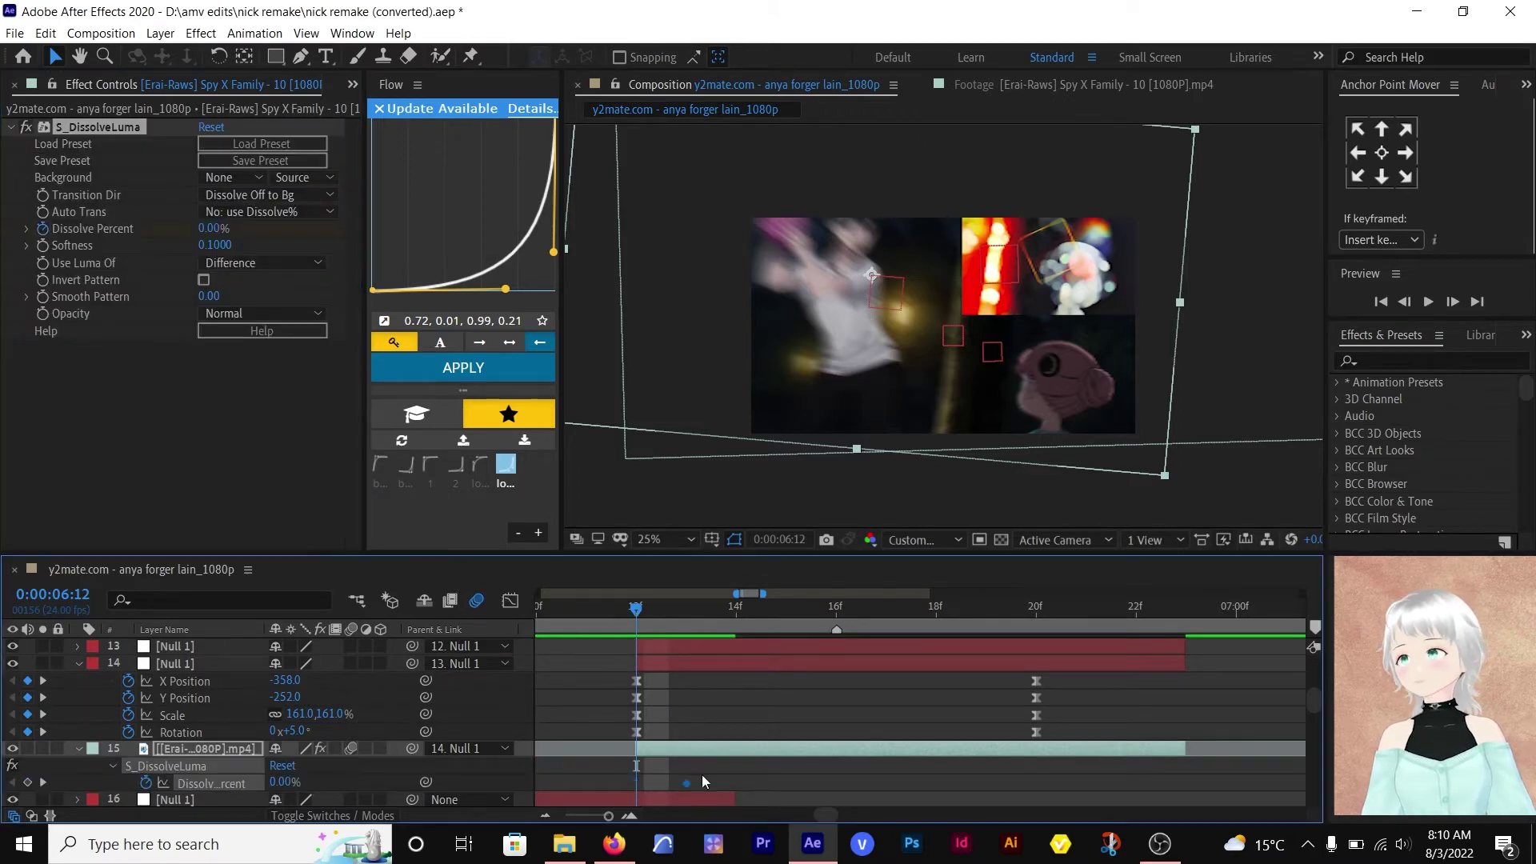
pyautogui.moveTo(286, 783); pyautogui.dragTo(500, 786)
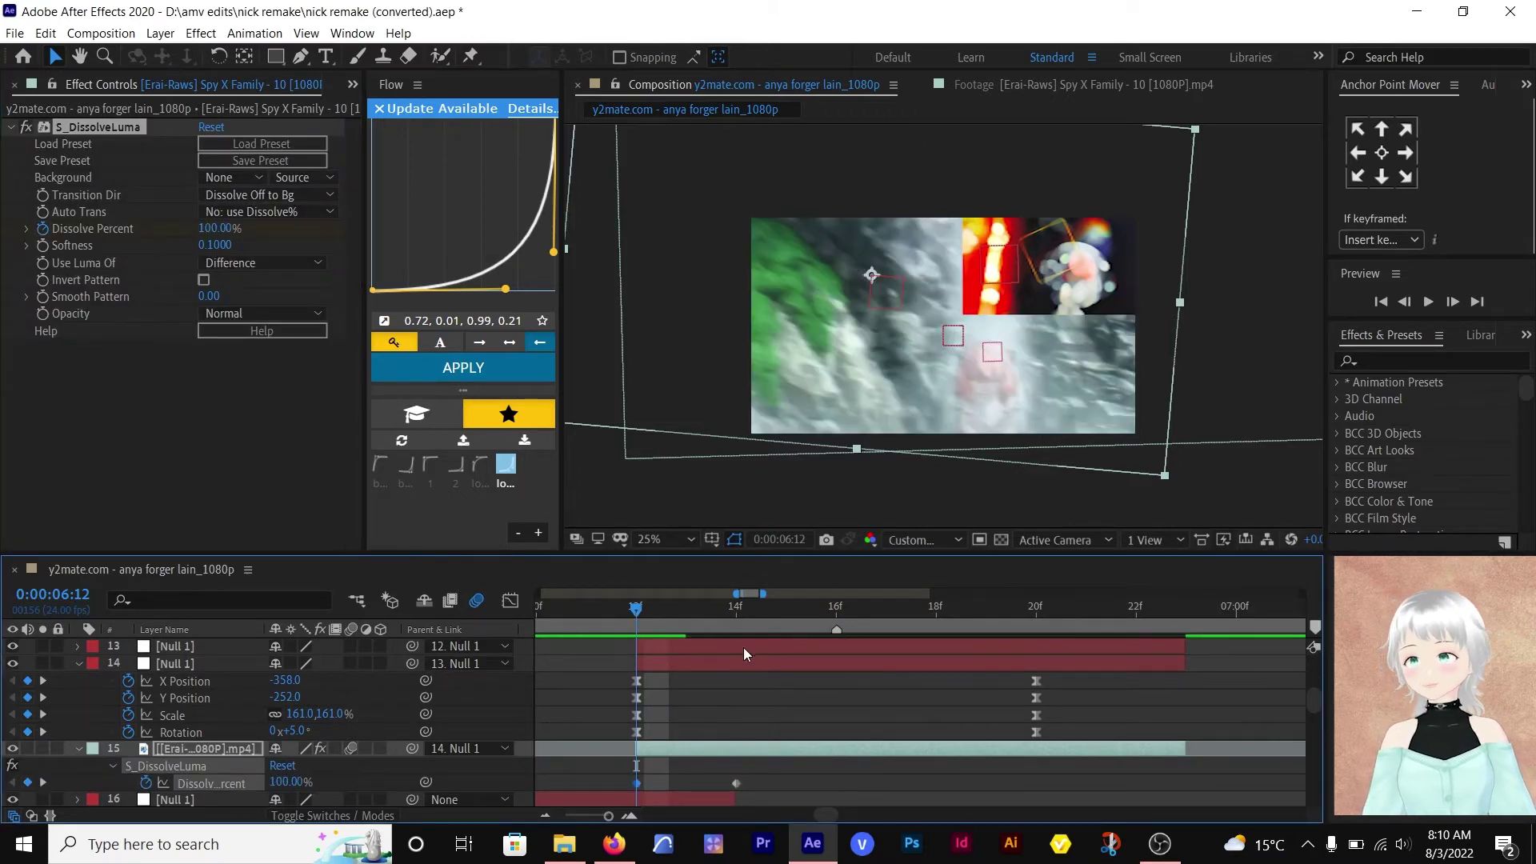
# - Move null 17's ending X Position, Y Position, Scale and Rotation keyframes to 0:00:06:14
pyautogui.hscroll(-1, 741, 654)
pyautogui.scroll(-2, 760, 695)
pyautogui.moveTo(941, 707); pyautogui.dragTo(916, 746)
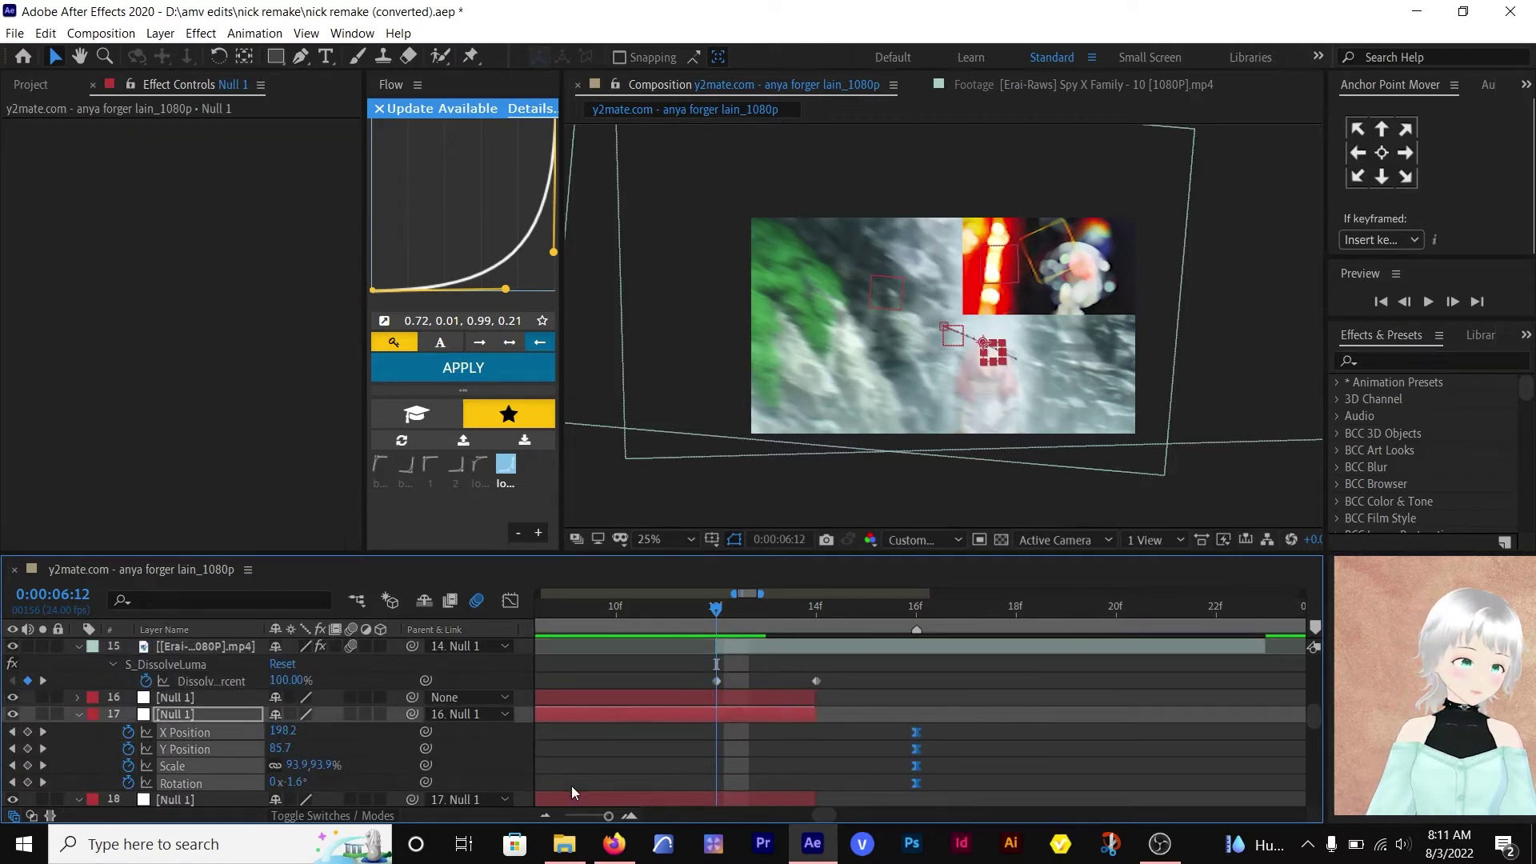
pyautogui.hscroll(2, 571, 792)
pyautogui.scroll(9, 560, 765)
pyautogui.scroll(-8, 562, 765)
pyautogui.hscroll(-5, 563, 768)
pyautogui.scroll(-2, 649, 755)
pyautogui.scroll(-2, 650, 755)
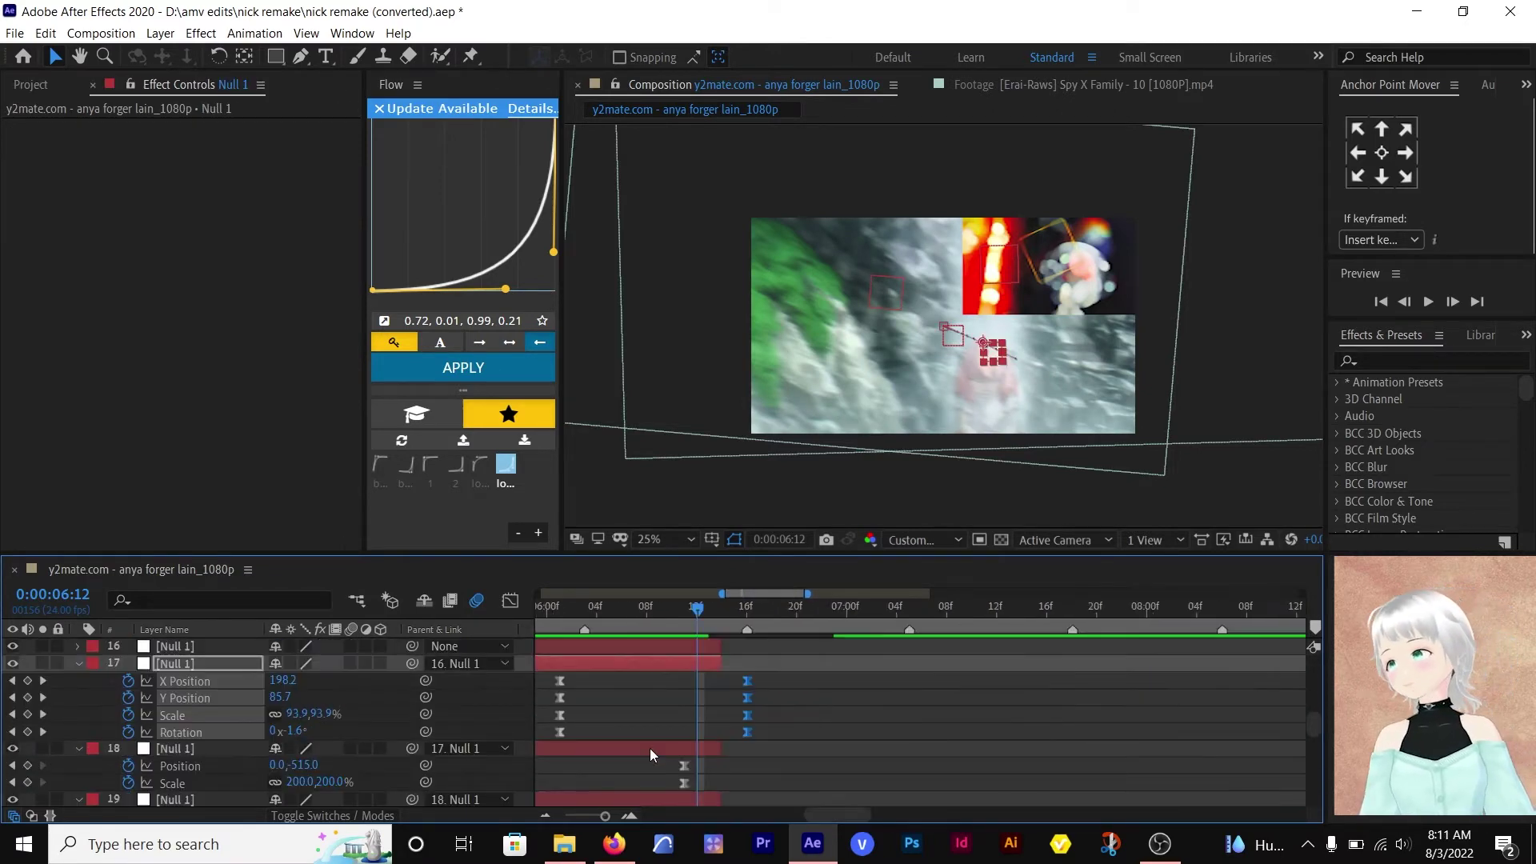
pyautogui.click(202, 729)
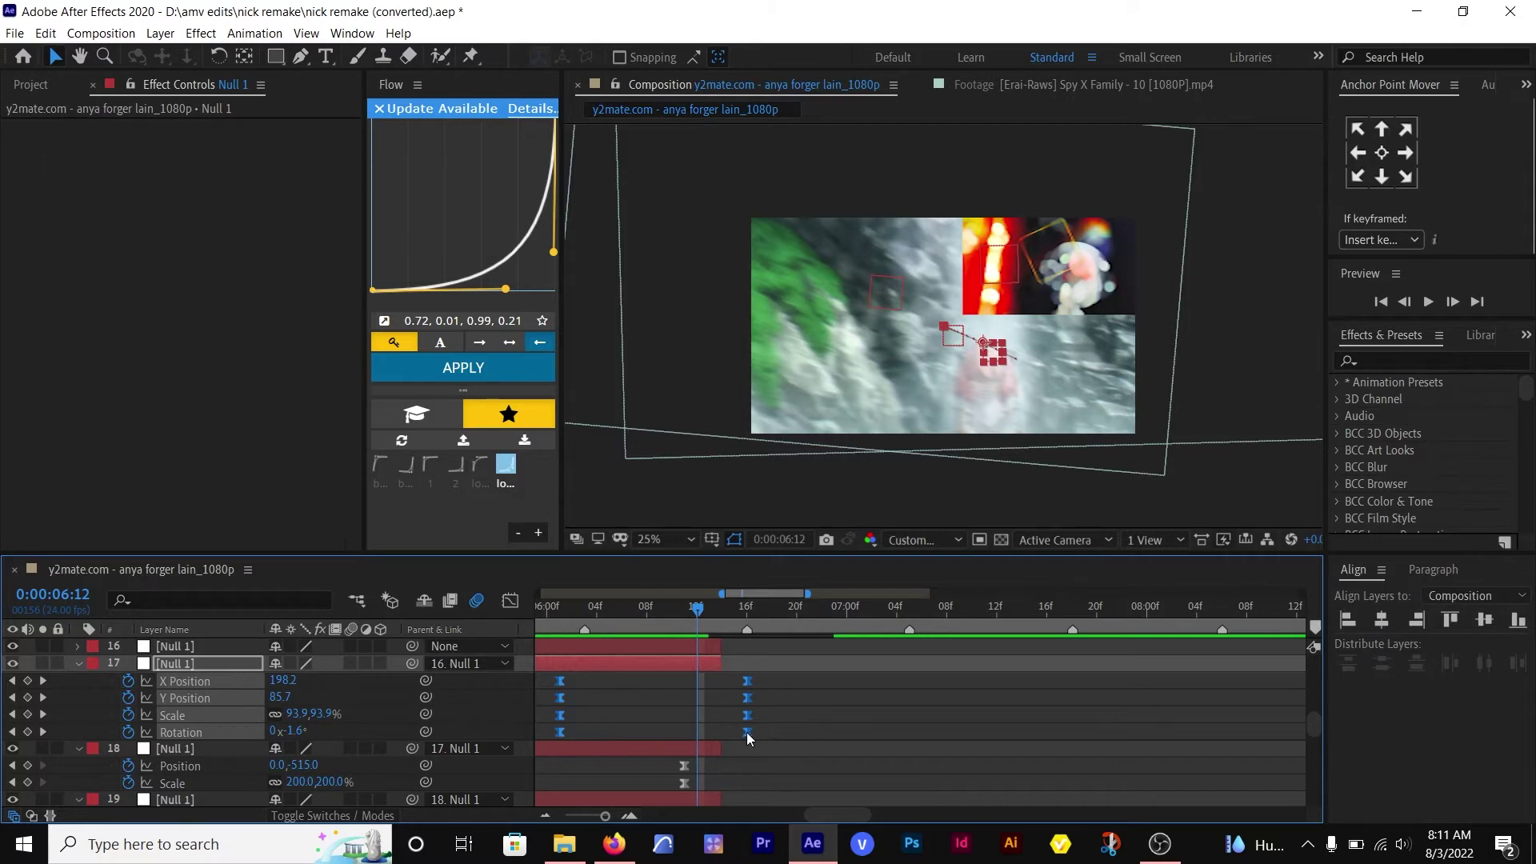
pyautogui.moveTo(747, 732); pyautogui.dragTo(728, 733)
# - Try the clip's ending Dissolve Percent keyframe at 0:00:06:16, return it to 0:00:06:14, and scrub through the transition
pyautogui.scroll(3, 728, 733)
pyautogui.click(717, 609)
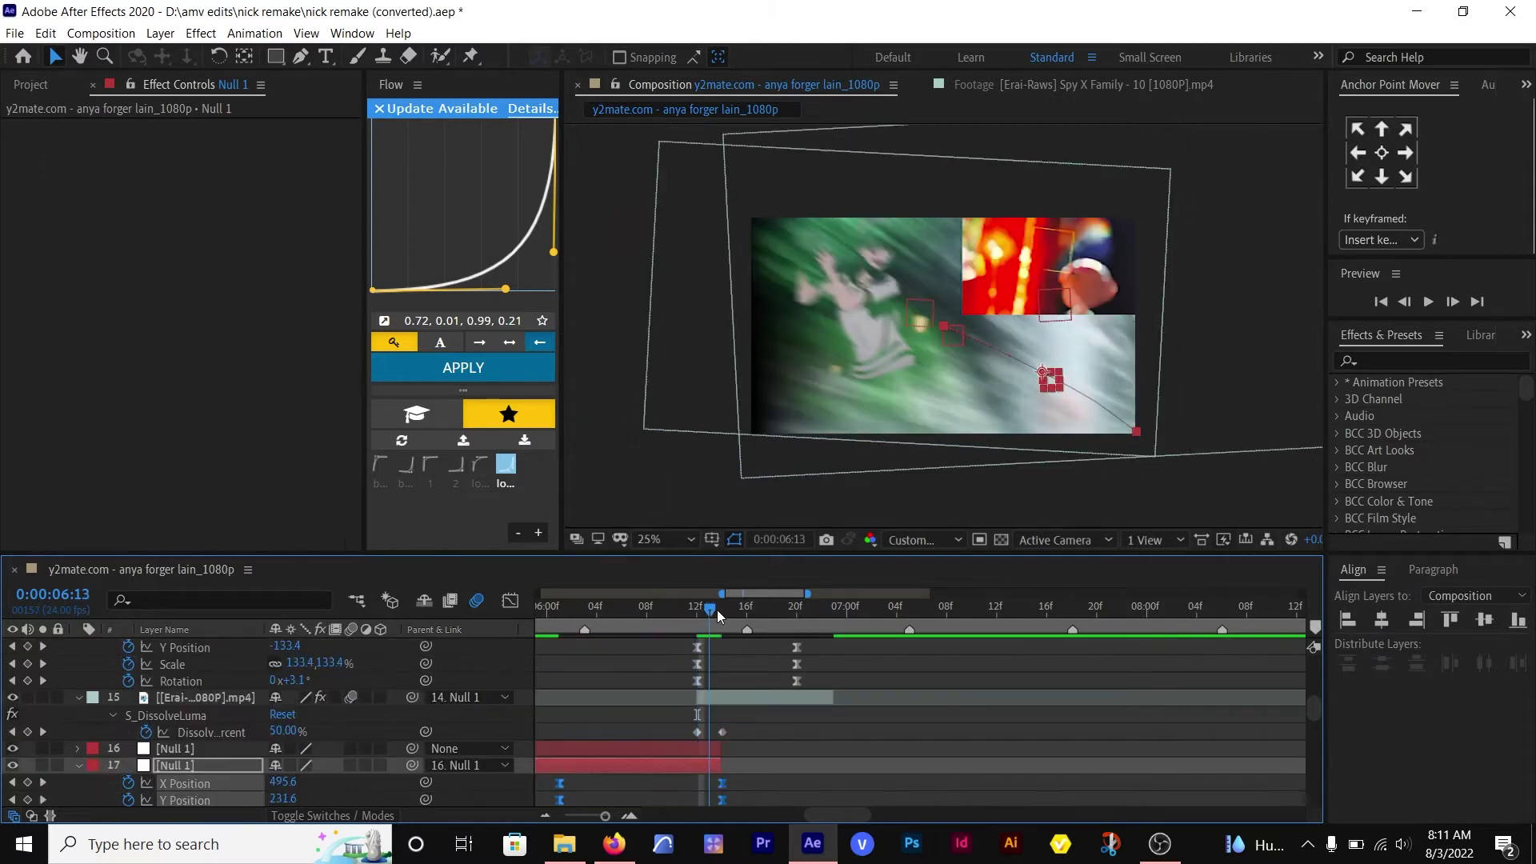
pyautogui.moveTo(717, 610); pyautogui.dragTo(707, 610)
pyautogui.moveTo(724, 733); pyautogui.dragTo(749, 732)
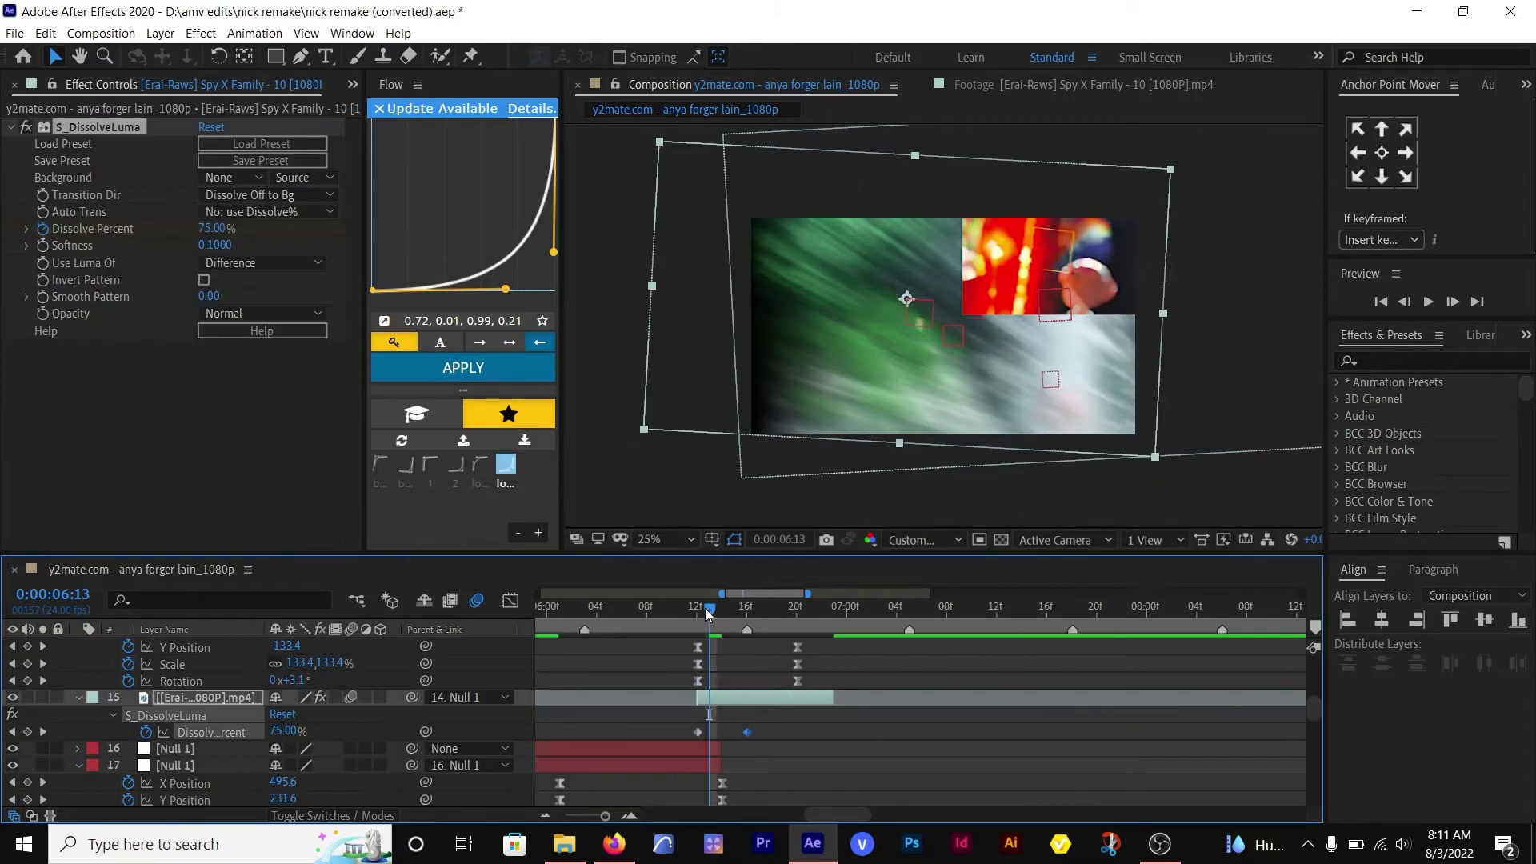
pyautogui.moveTo(708, 608)
pyautogui.mouseDown()
pyautogui.moveTo(733, 610)
pyautogui.moveTo(718, 612)
pyautogui.mouseUp()
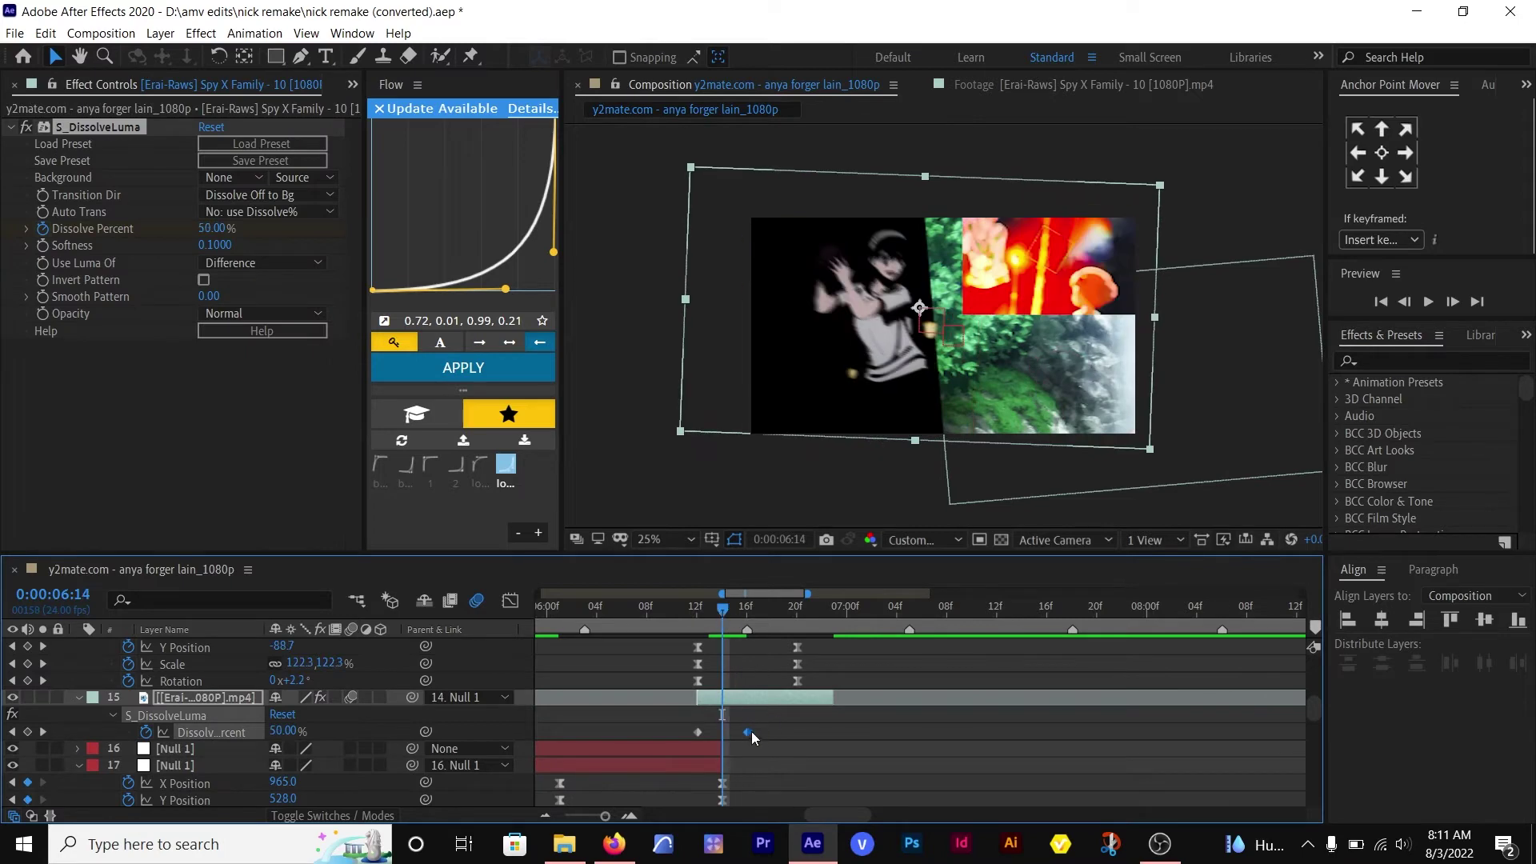
pyautogui.moveTo(750, 732); pyautogui.dragTo(728, 735)
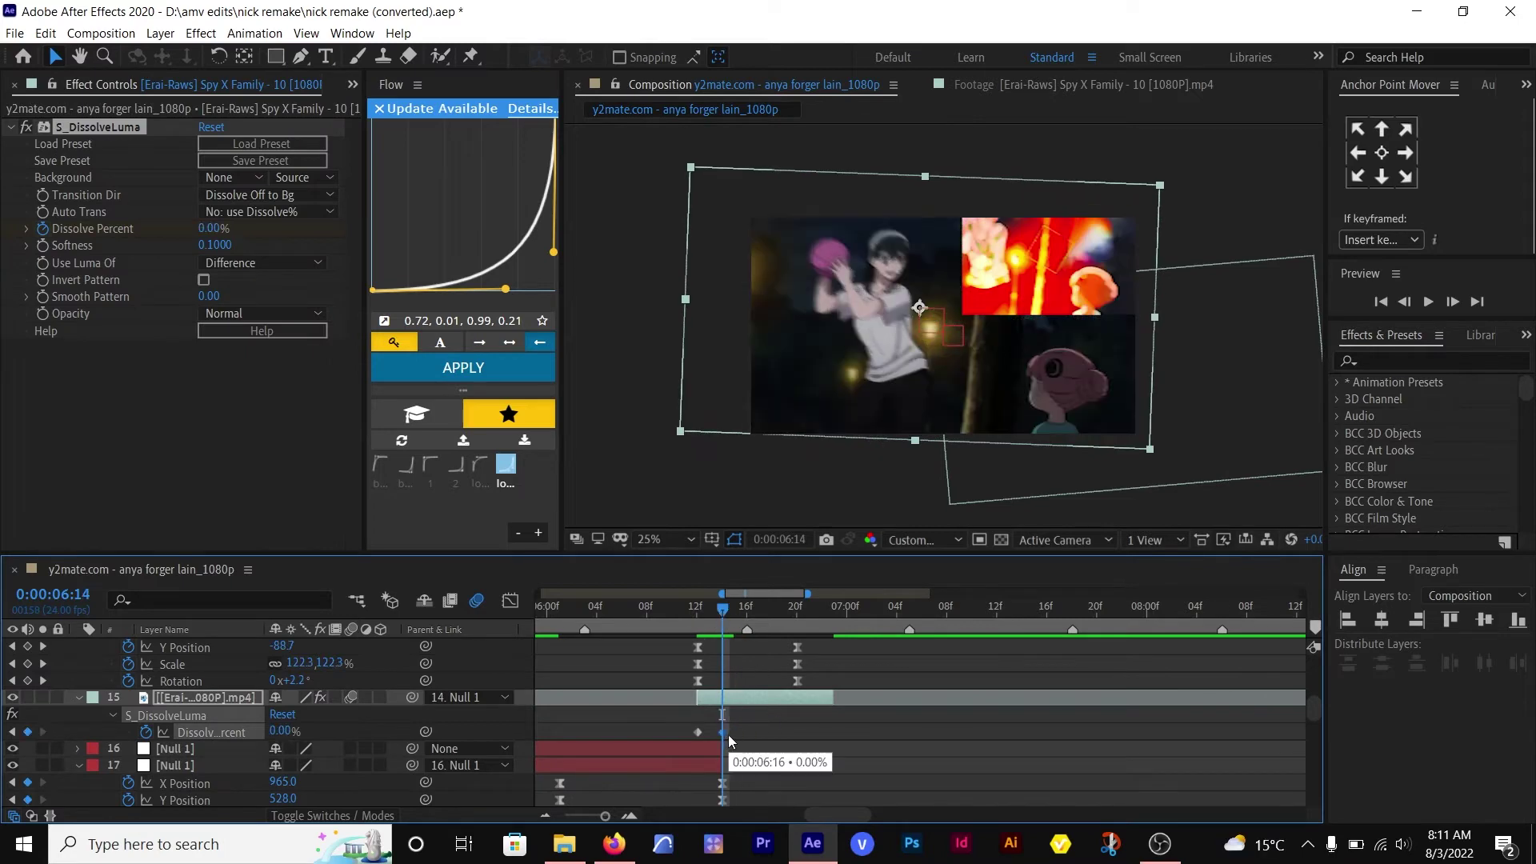
pyautogui.moveTo(721, 594); pyautogui.dragTo(708, 593)
pyautogui.click(804, 613)
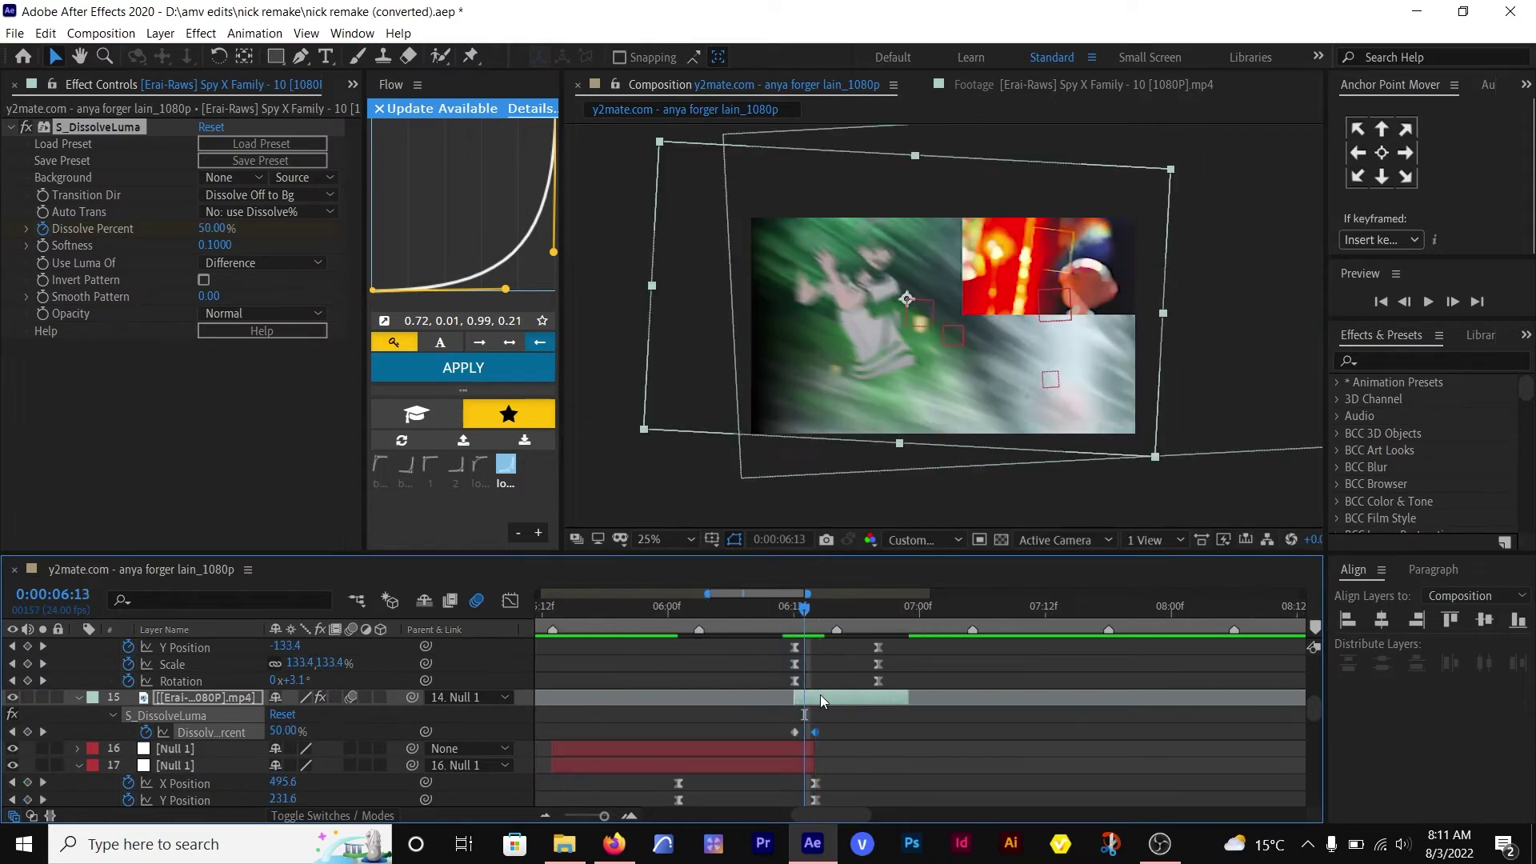
pyautogui.scroll(-6, 833, 730)
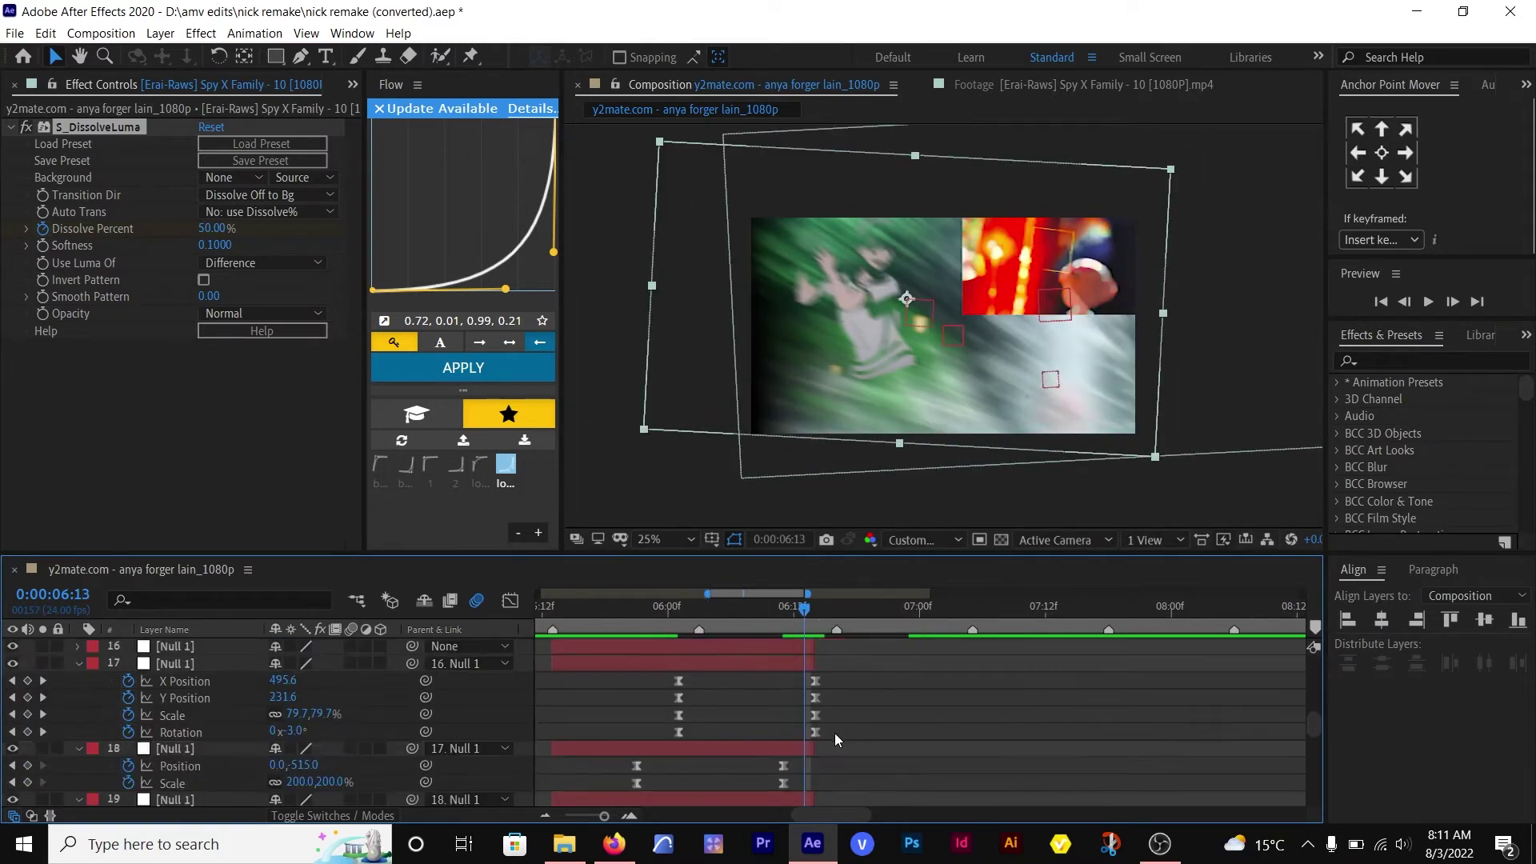
# - Move null 17's ending keyframes and the clip's ending Dissolve Percent keyframe to 0:00:06:16, and scrub through the transition
pyautogui.moveTo(807, 595); pyautogui.dragTo(818, 614)
pyautogui.scroll(3, 839, 712)
pyautogui.scroll(1, 835, 706)
pyautogui.moveTo(813, 674); pyautogui.dragTo(818, 734)
pyautogui.scroll(2, 925, 723)
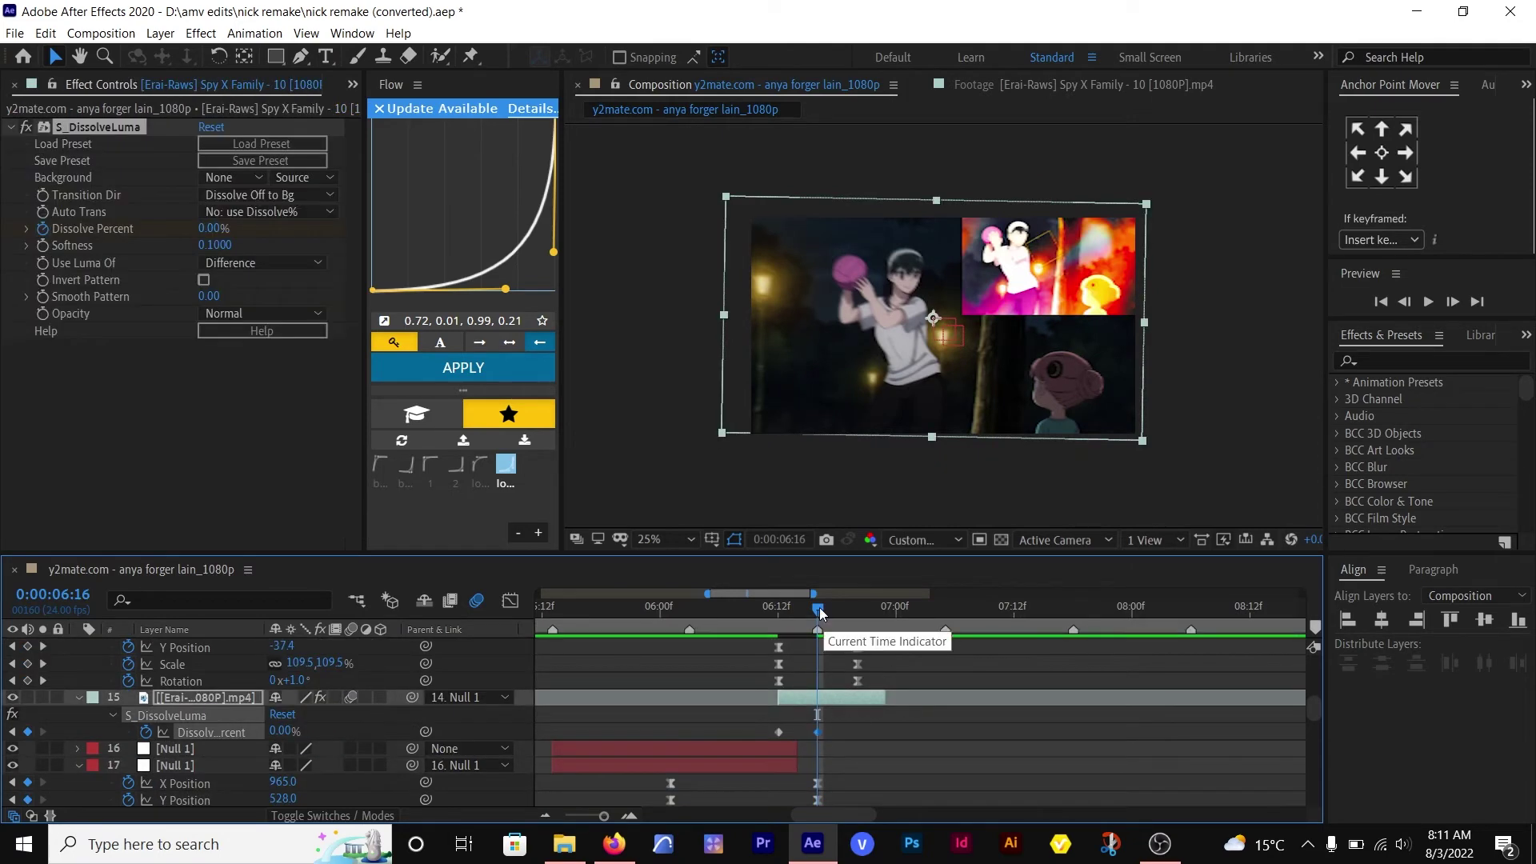
pyautogui.moveTo(818, 610); pyautogui.dragTo(787, 610)
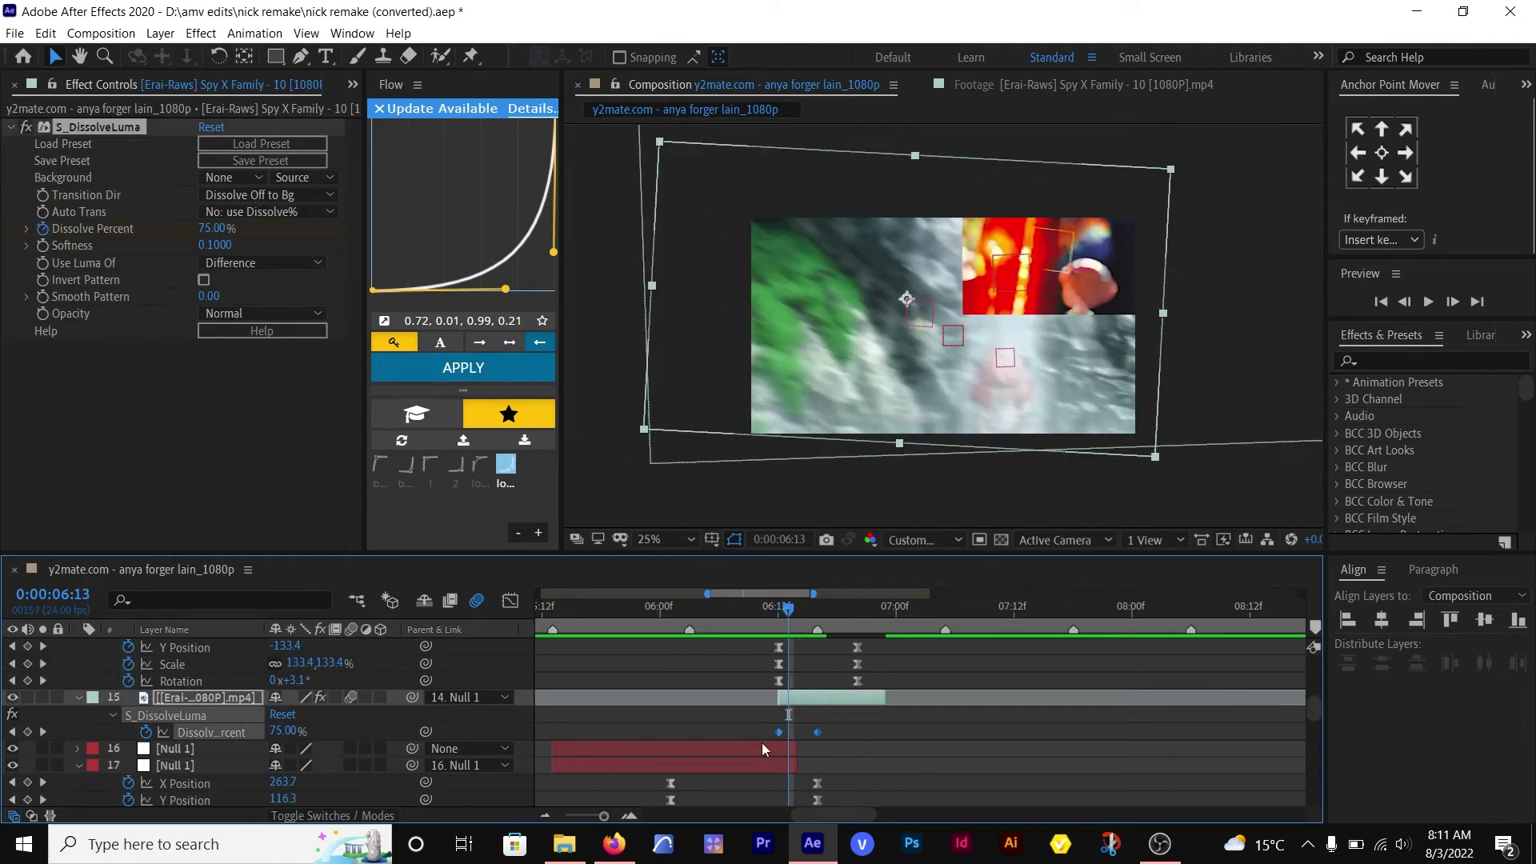
# - Easy-ease the clip's Dissolve Percent keyframes and preview the dissolve
pyautogui.rightClick(779, 732)
pyautogui.moveTo(852, 734)
pyautogui.click(1032, 616)
pyautogui.click(808, 611)
pyautogui.moveTo(809, 616); pyautogui.dragTo(778, 624)
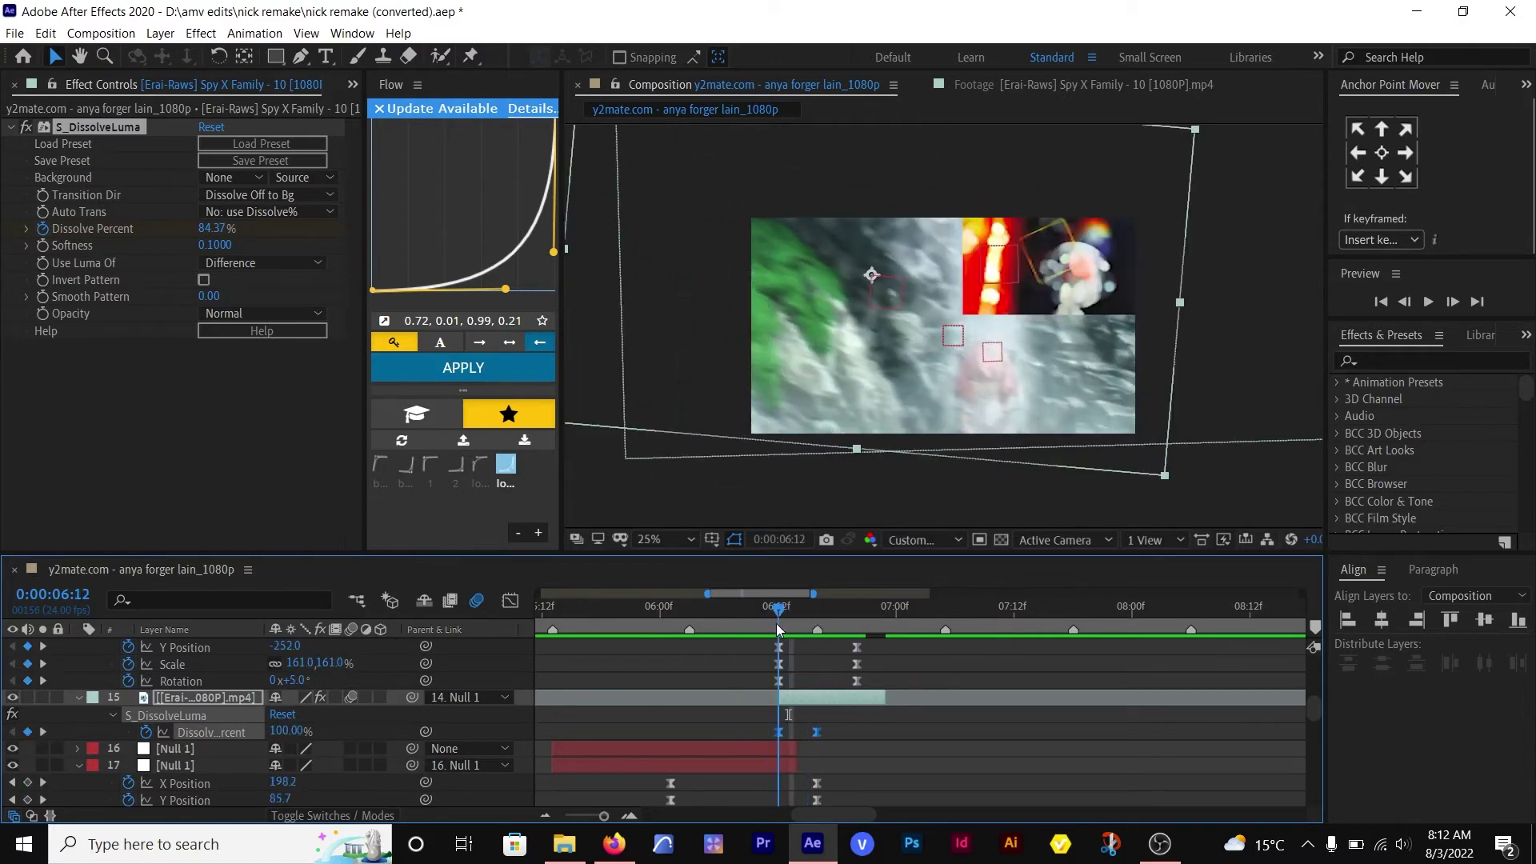
pyautogui.press('space')
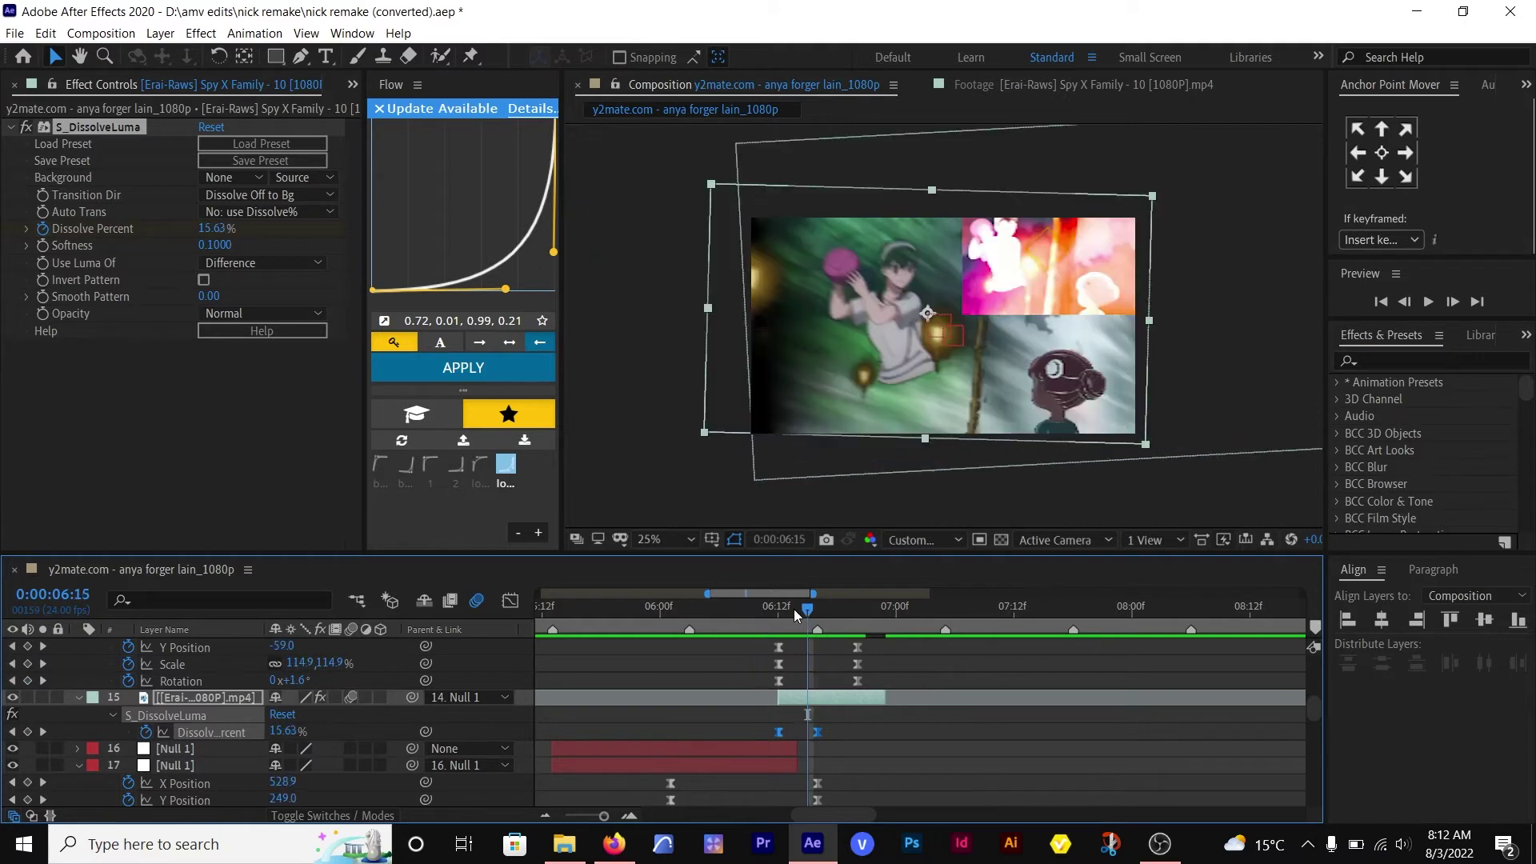
# - Try other Use Luma Of modes for S_DissolveLuma, including Subtract and Background, and return it to Difference
pyautogui.click(264, 262)
pyautogui.click(277, 300)
pyautogui.click(264, 262)
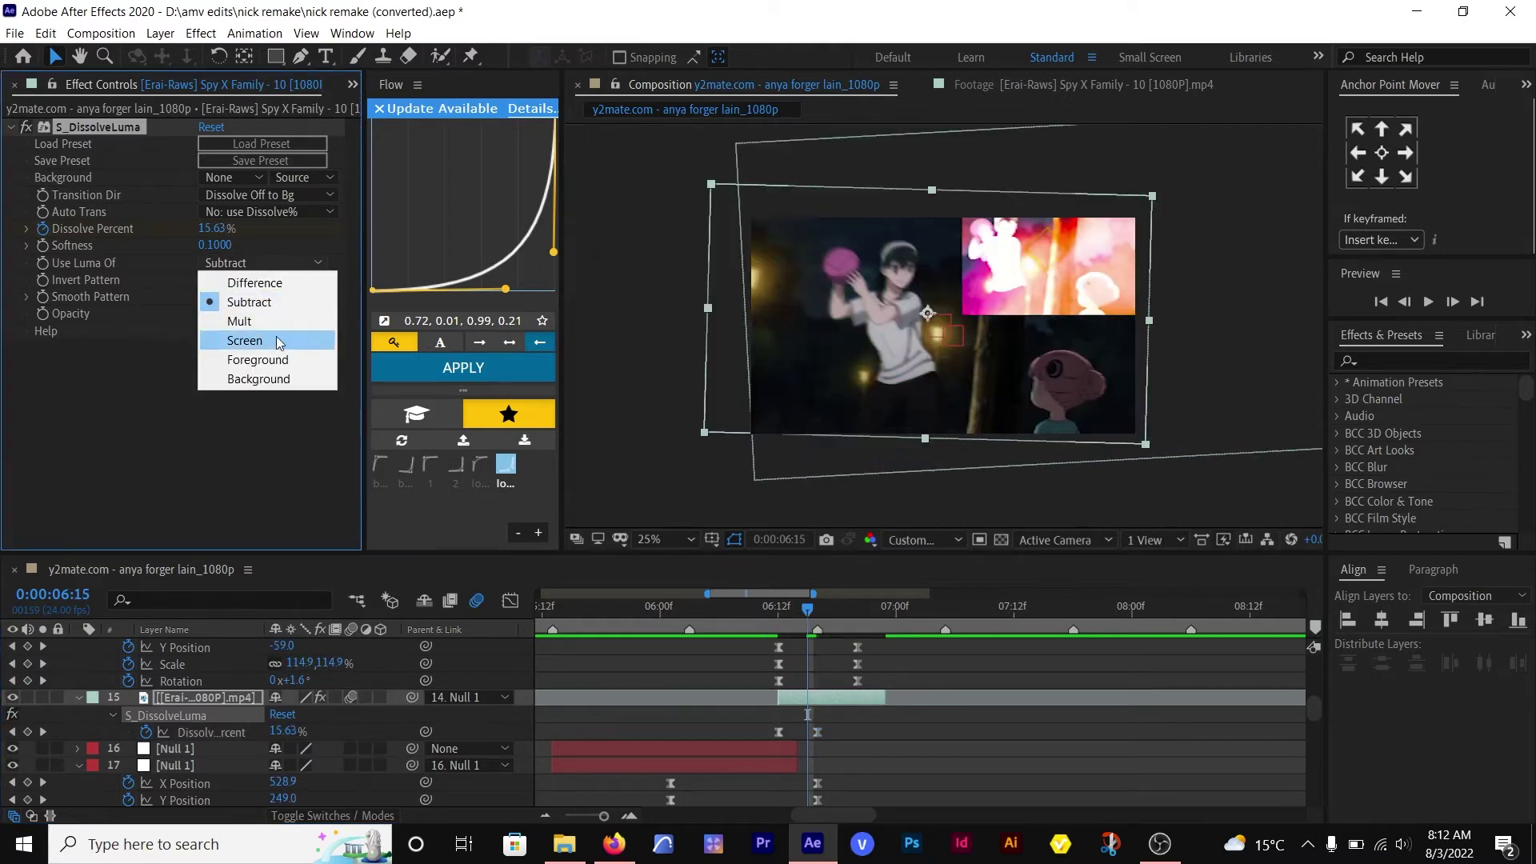
pyautogui.click(277, 319)
pyautogui.click(277, 261)
pyautogui.click(271, 324)
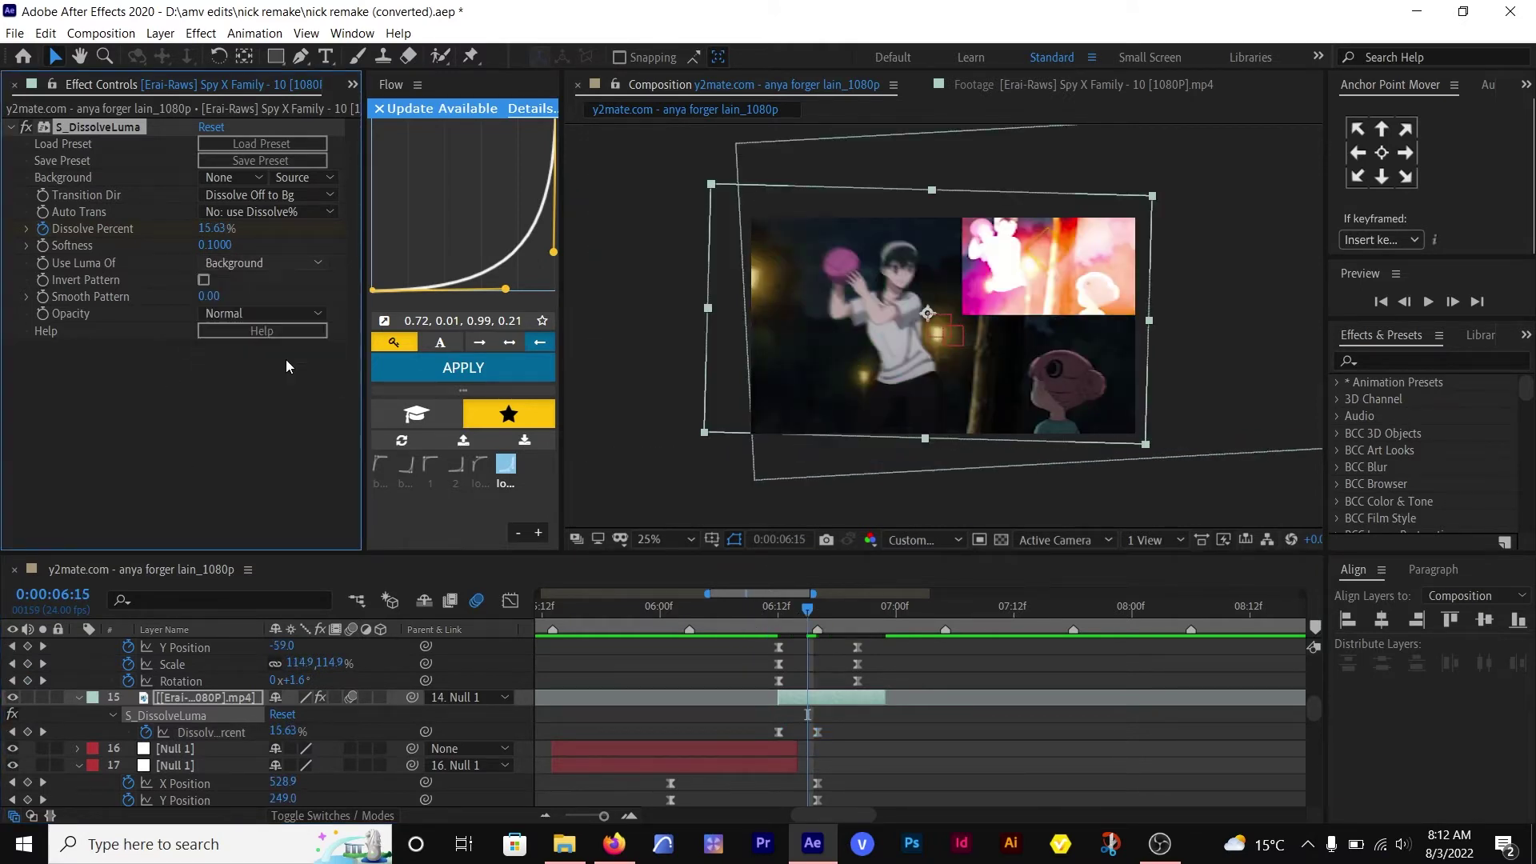
pyautogui.click(264, 263)
pyautogui.click(275, 284)
# - Enable Invert Pattern on S_DissolveLuma and scrub back to the start of the dissolve
pyautogui.click(204, 280)
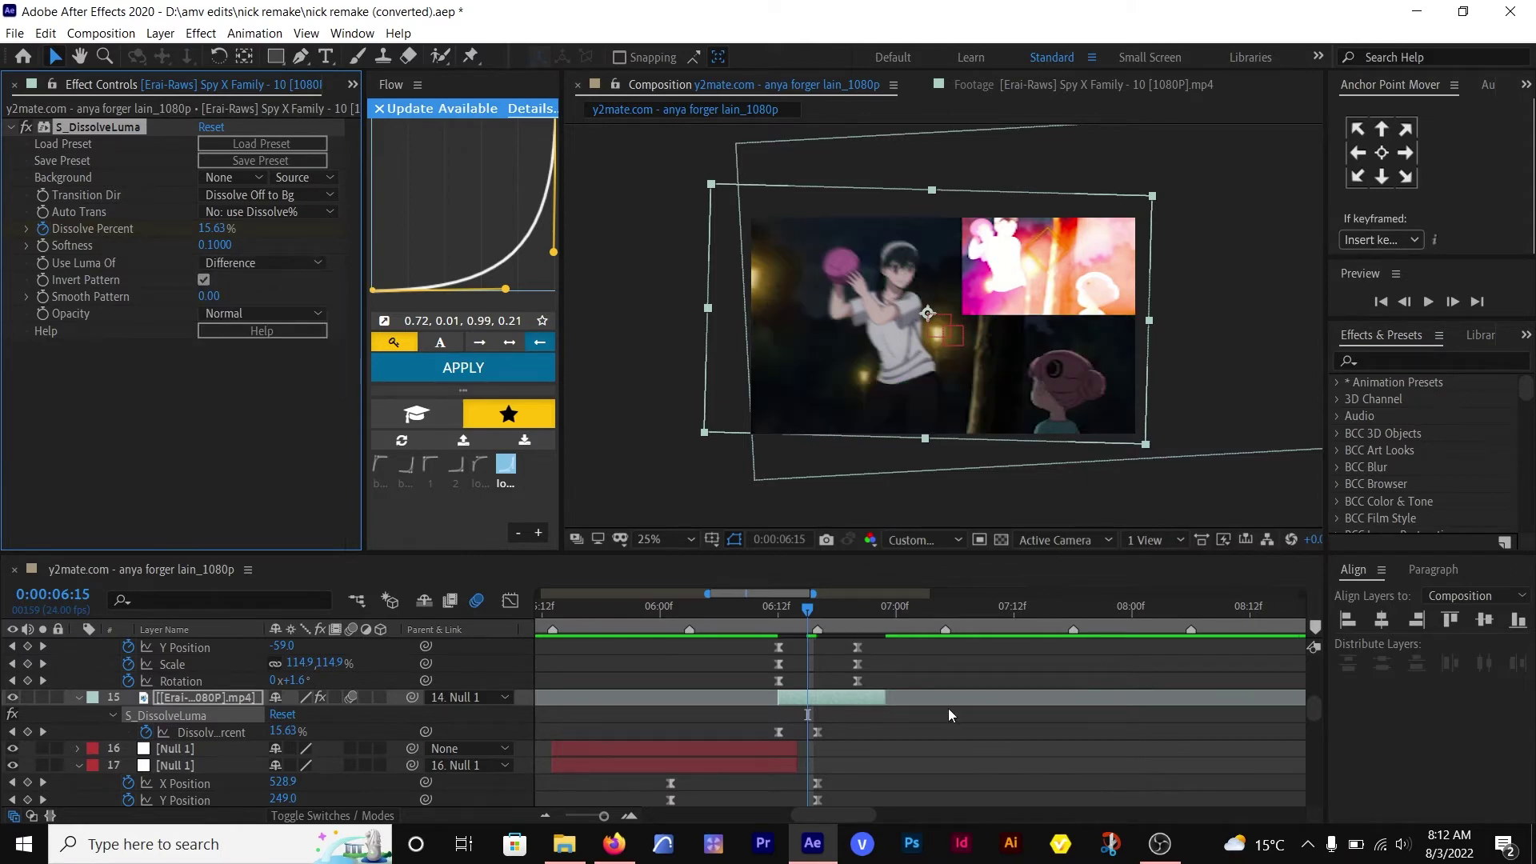
pyautogui.moveTo(808, 610); pyautogui.dragTo(755, 624)
pyautogui.scroll(5, 816, 716)
pyautogui.scroll(-2, 752, 680)
pyautogui.hscroll(-3, 752, 679)
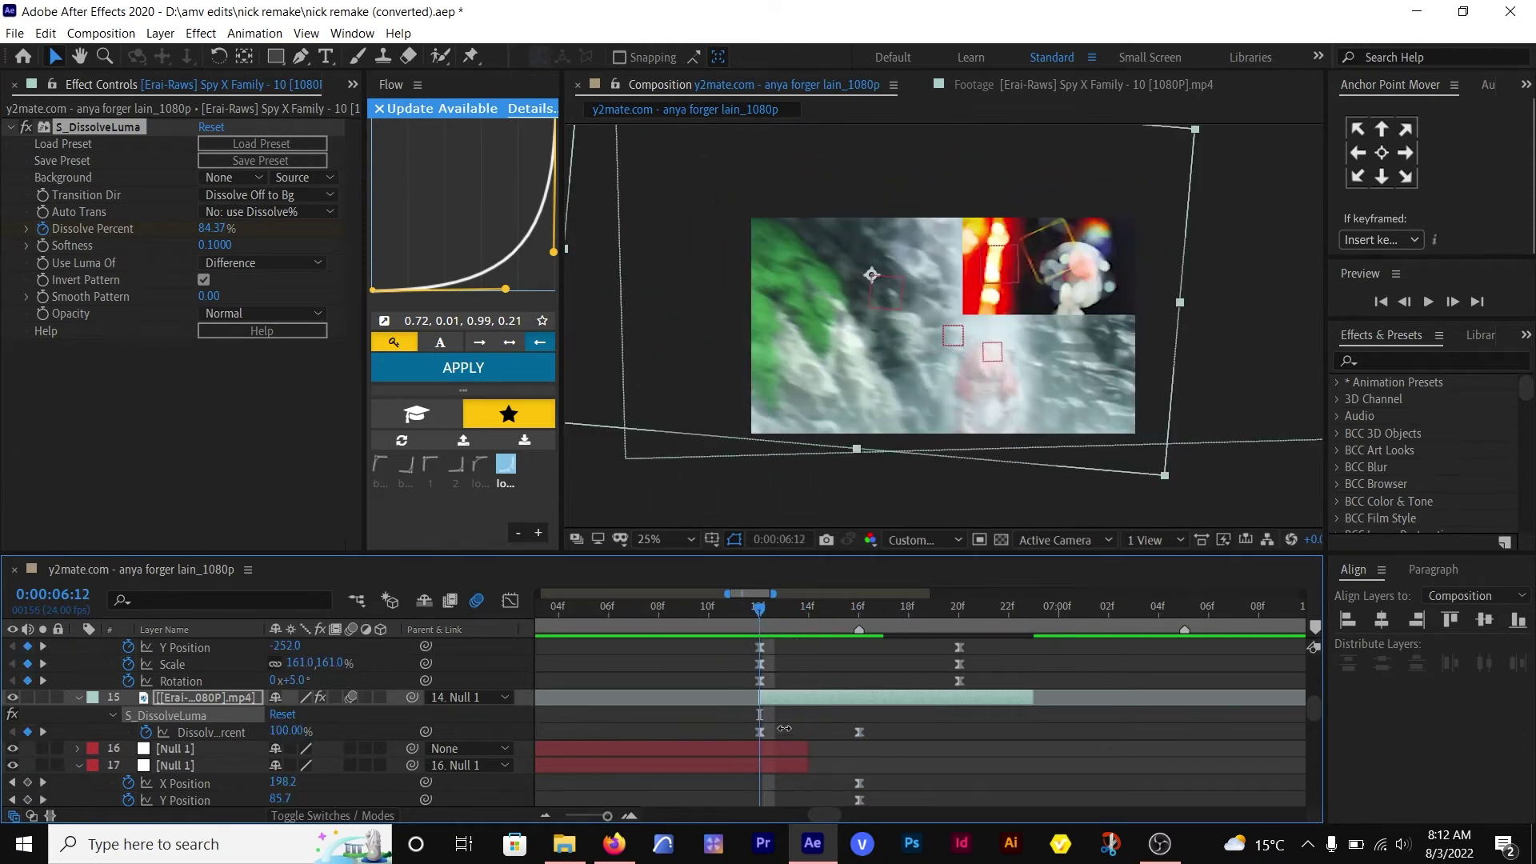
# - Shift the layer 15 clip one frame earlier to start at 0:00:06:11, and check its first frames
pyautogui.moveTo(786, 695); pyautogui.dragTo(770, 691)
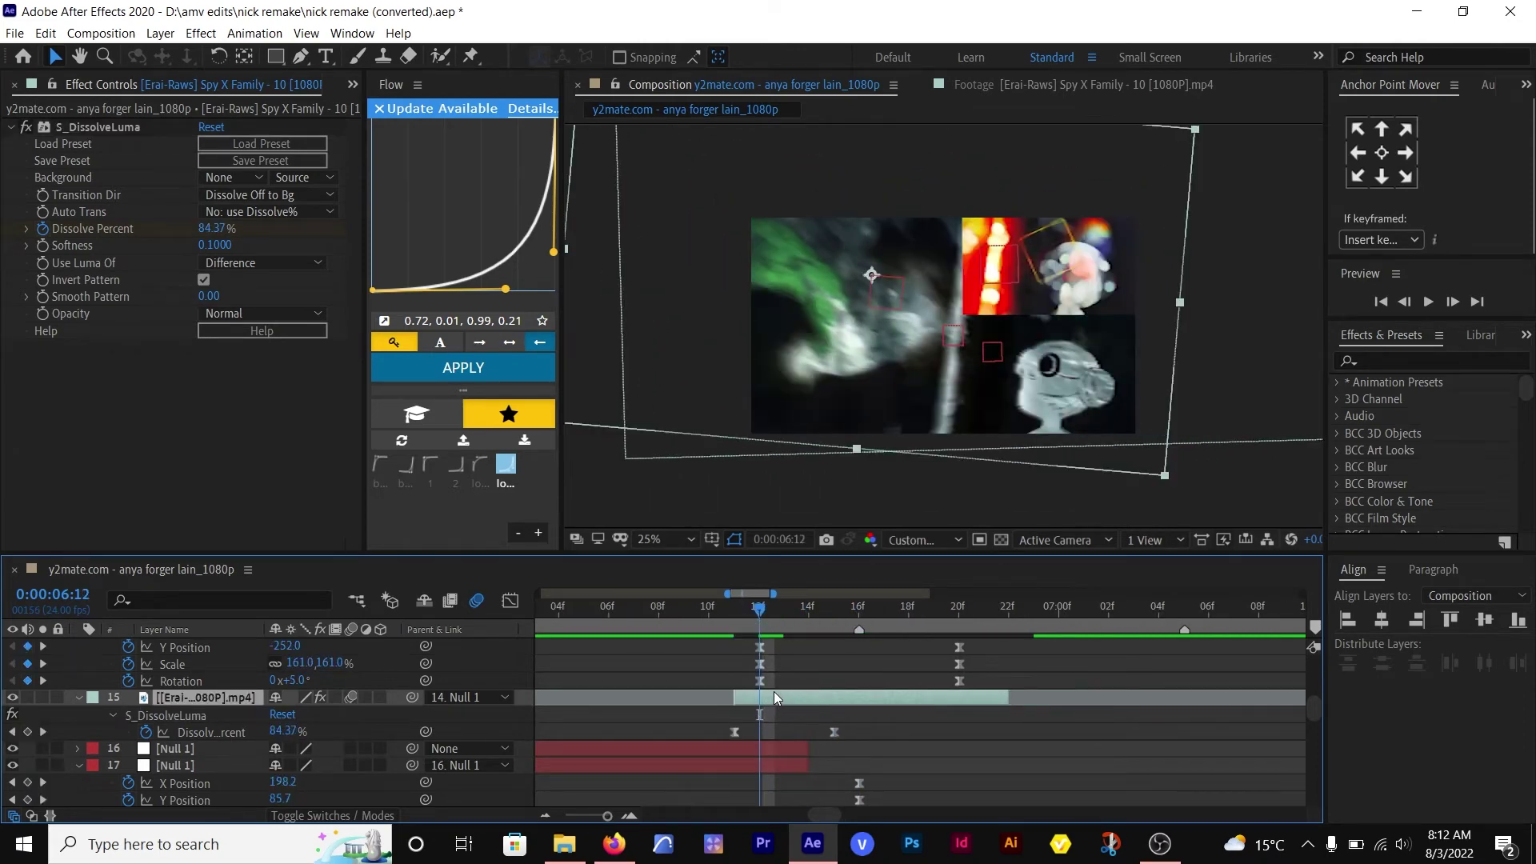
pyautogui.moveTo(758, 612)
pyautogui.mouseDown()
pyautogui.moveTo(814, 619)
pyautogui.moveTo(758, 626)
pyautogui.mouseUp()
pyautogui.click(733, 611)
pyautogui.scroll(-2, 875, 695)
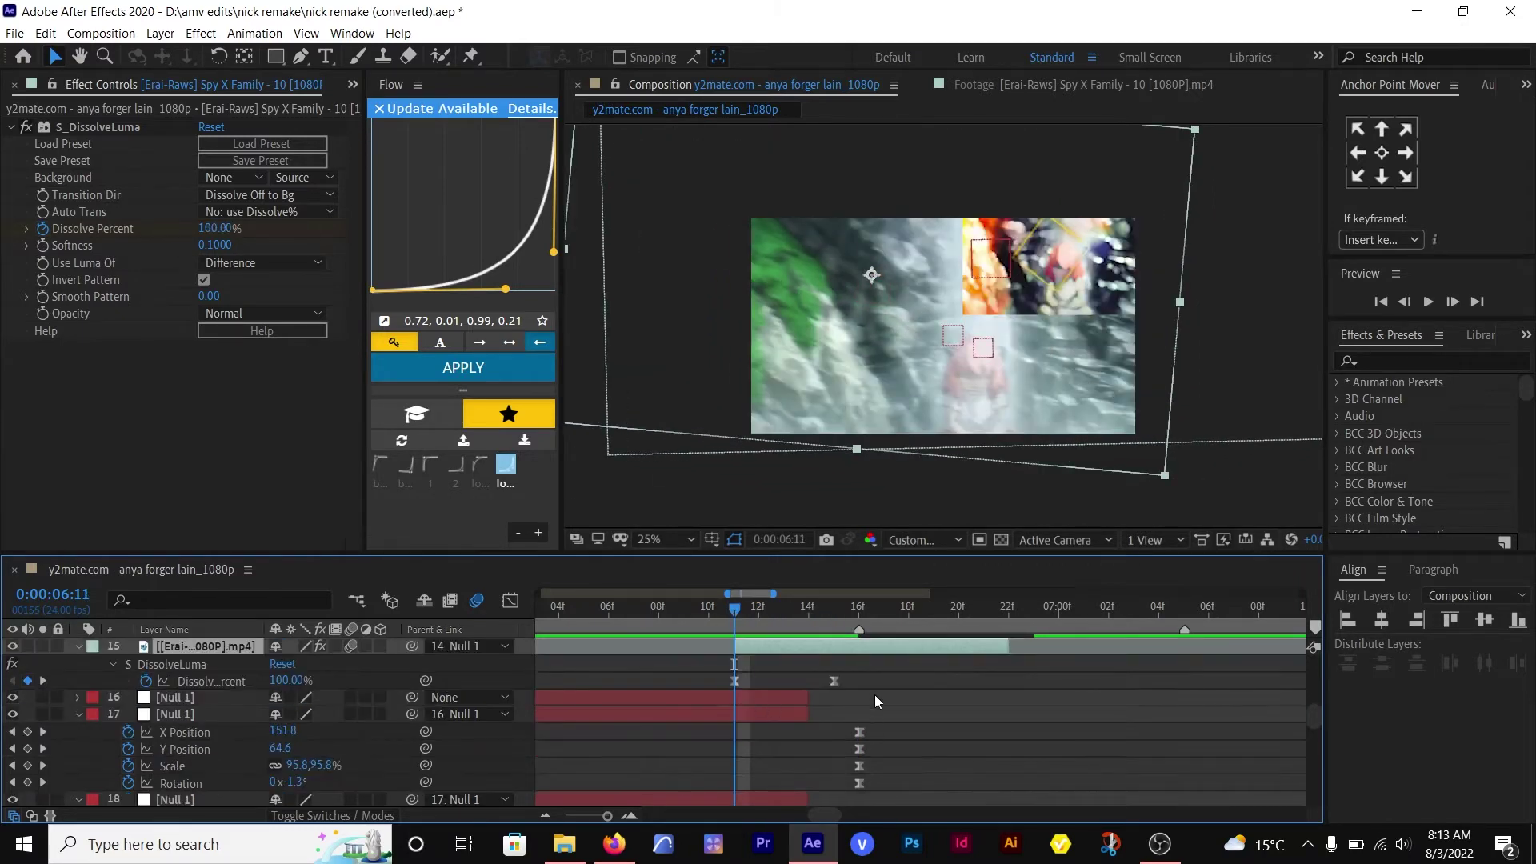
# - Hide the layer 15 clip and bend null 17's X Position curve to start slowly and end fast
pyautogui.click(857, 611)
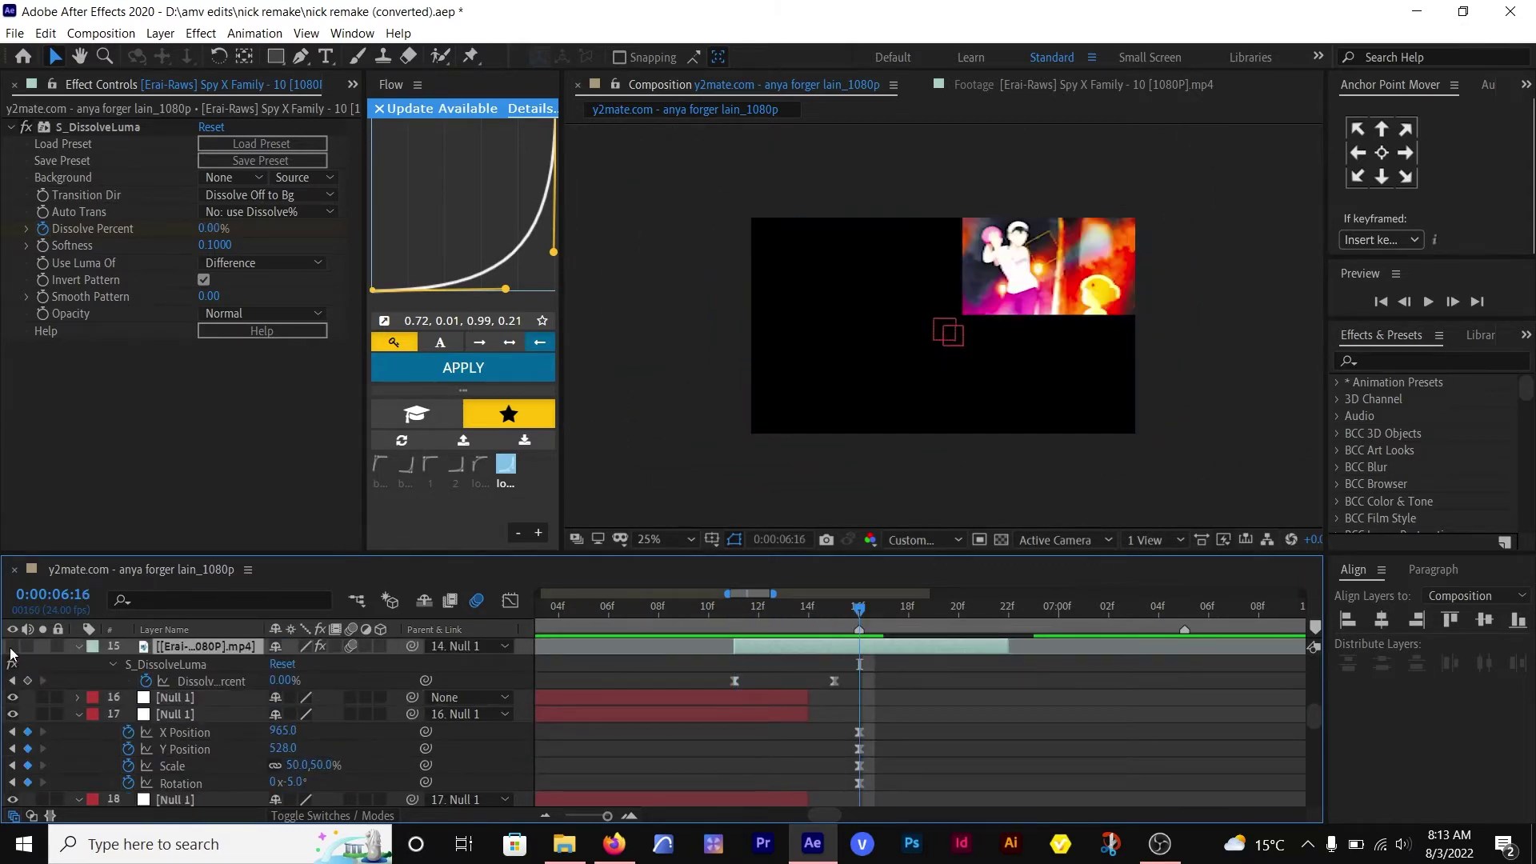
pyautogui.press('pageup')
pyautogui.click(734, 611)
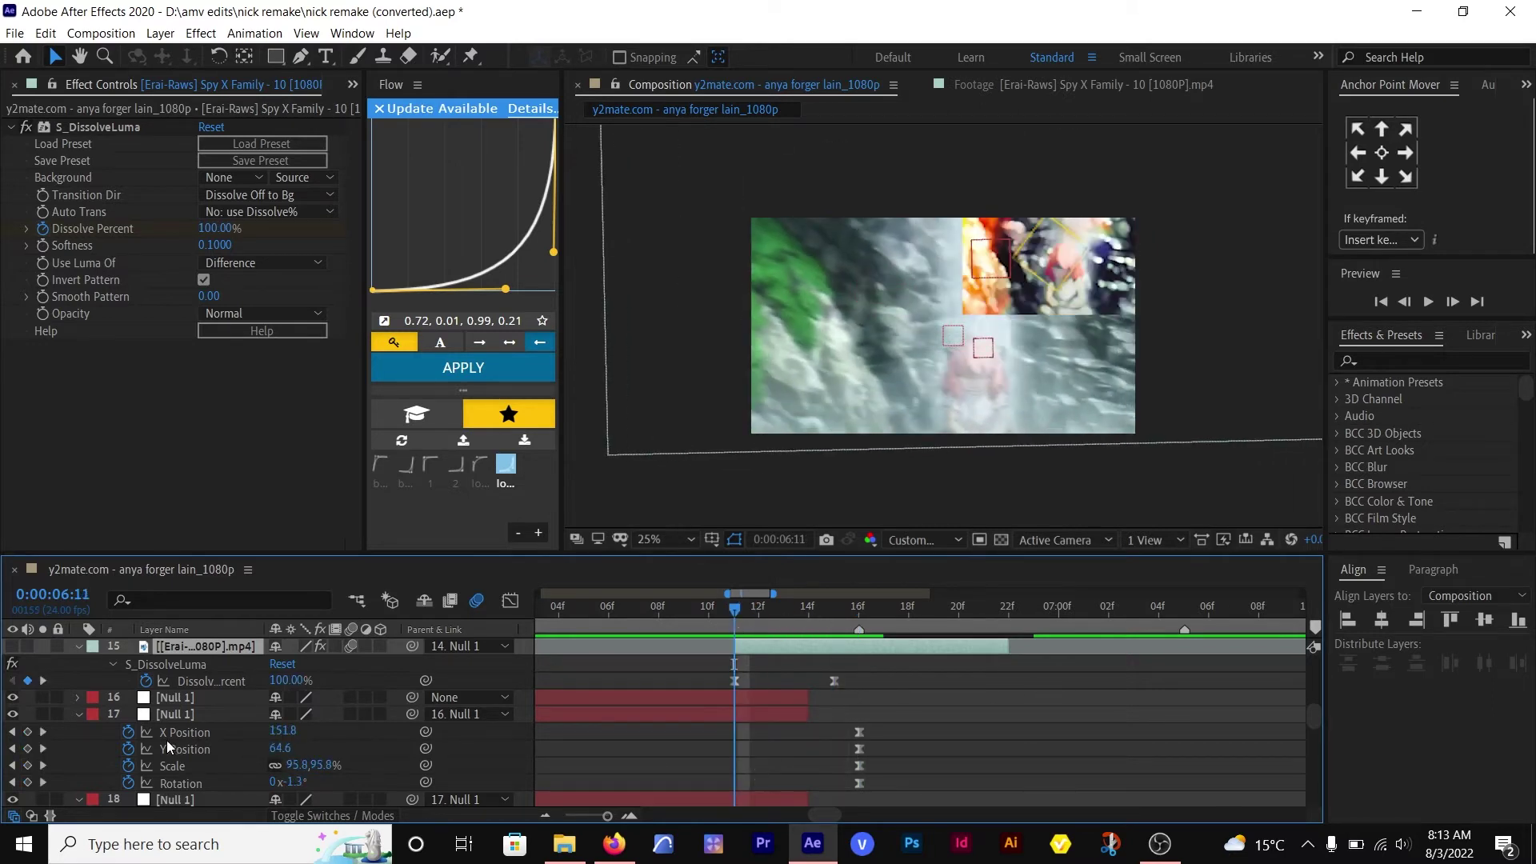
pyautogui.click(207, 733)
pyautogui.click(510, 600)
pyautogui.click(818, 721)
pyautogui.moveTo(840, 746); pyautogui.dragTo(850, 750)
pyautogui.moveTo(745, 759); pyautogui.dragTo(655, 768)
# - Adjust the handles of null 17's Y Position curve for a slow start and fast end, and return to the keyframe view
pyautogui.click(195, 747)
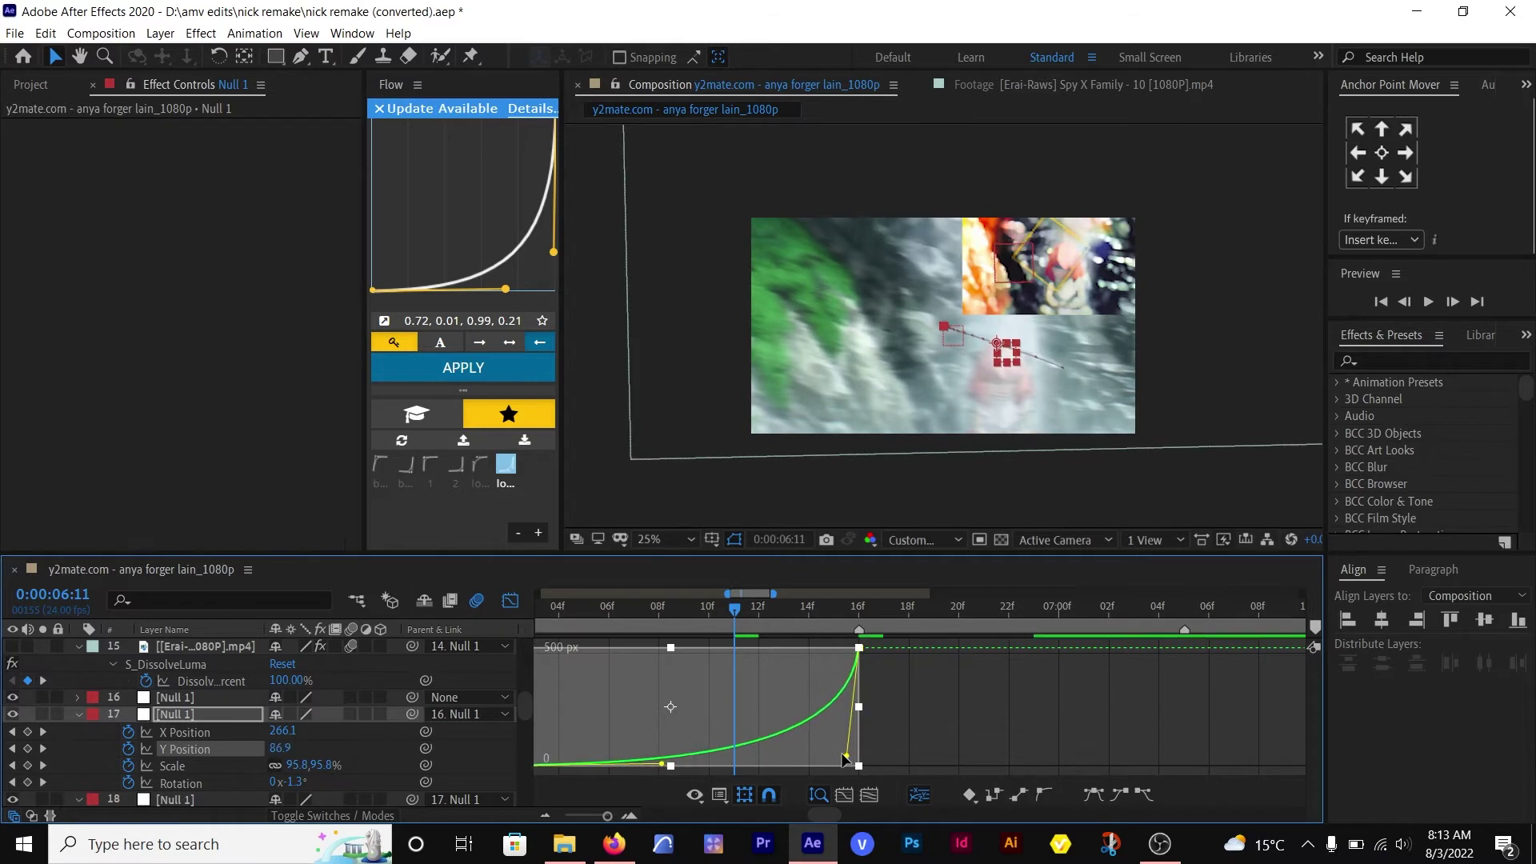
pyautogui.moveTo(844, 756); pyautogui.dragTo(812, 749)
pyautogui.click(511, 601)
pyautogui.click(770, 742)
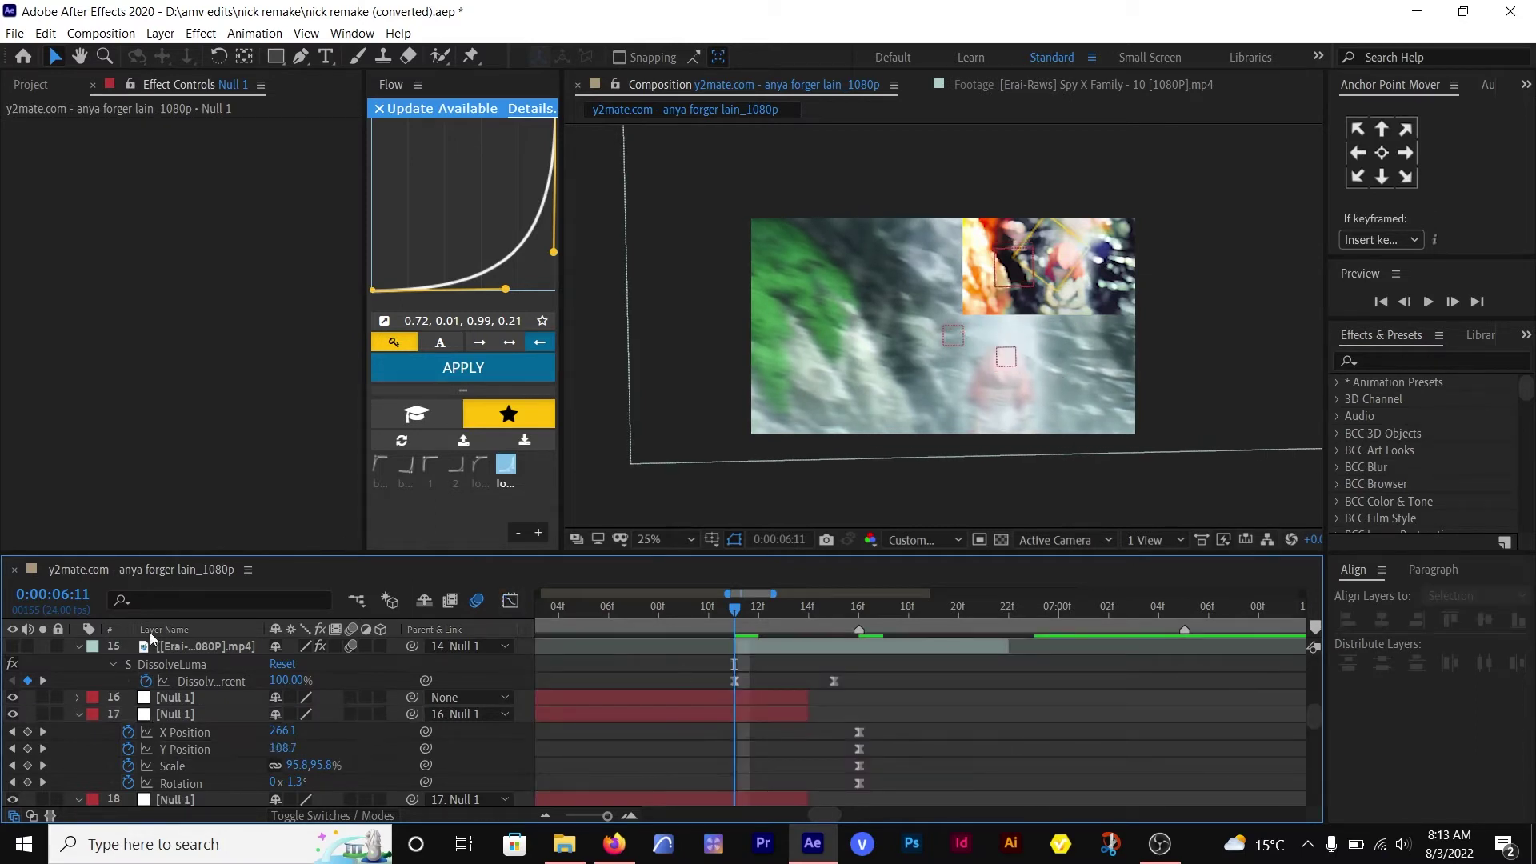
# - Show the layer 15 clip again and check the dissolve around 0:00:06:12
pyautogui.click(758, 645)
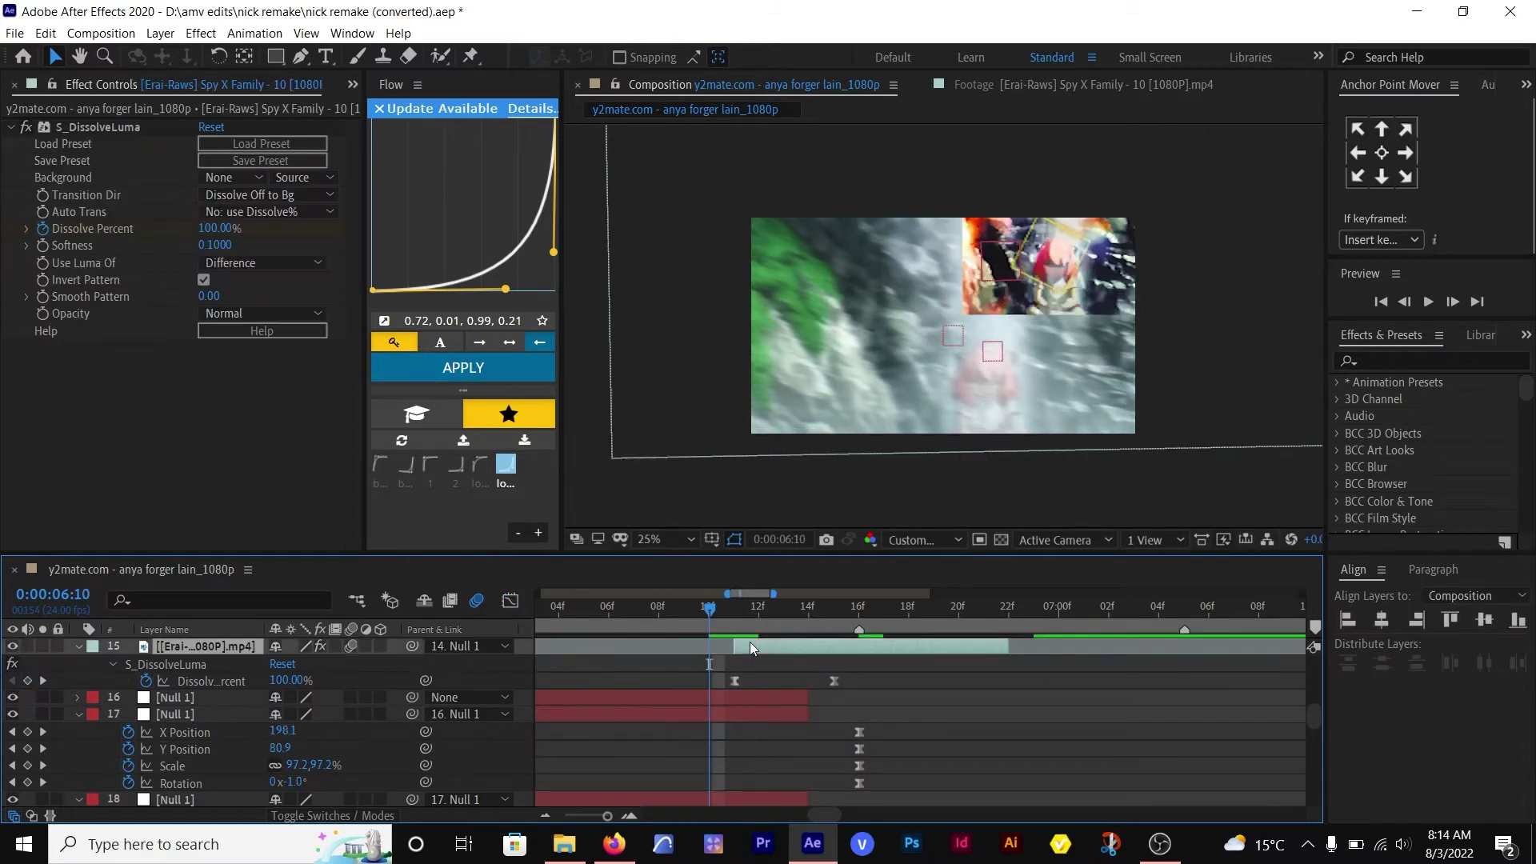
pyautogui.click(737, 607)
pyautogui.scroll(2, 775, 693)
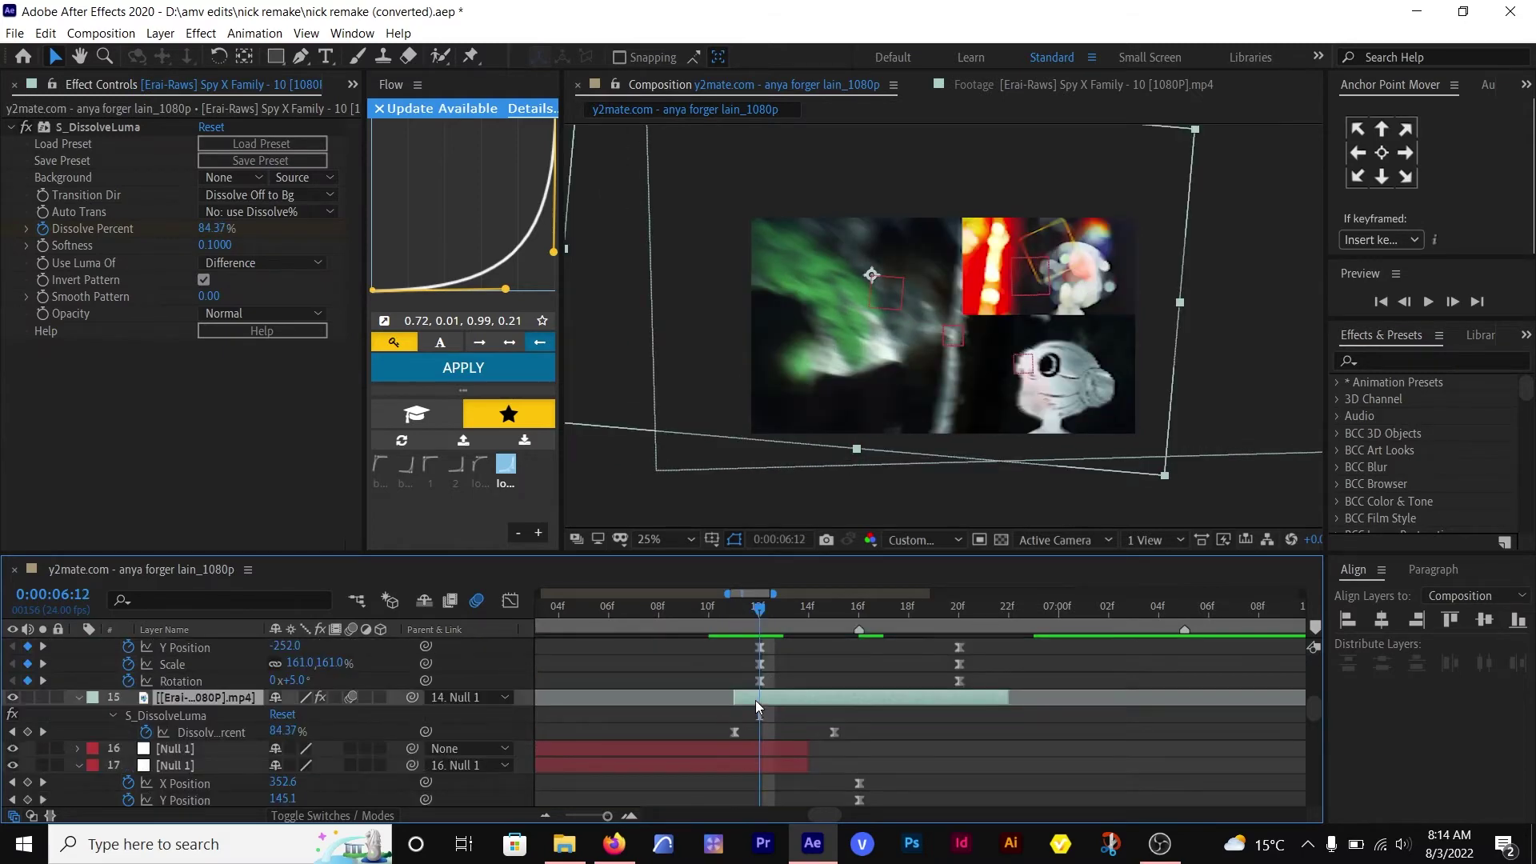
# - Set null 14's X Position at its first keyframe to -535 and shift the null to start at 0:00:06:11
pyautogui.scroll(2, 760, 696)
pyautogui.click(760, 664)
pyautogui.click(729, 611)
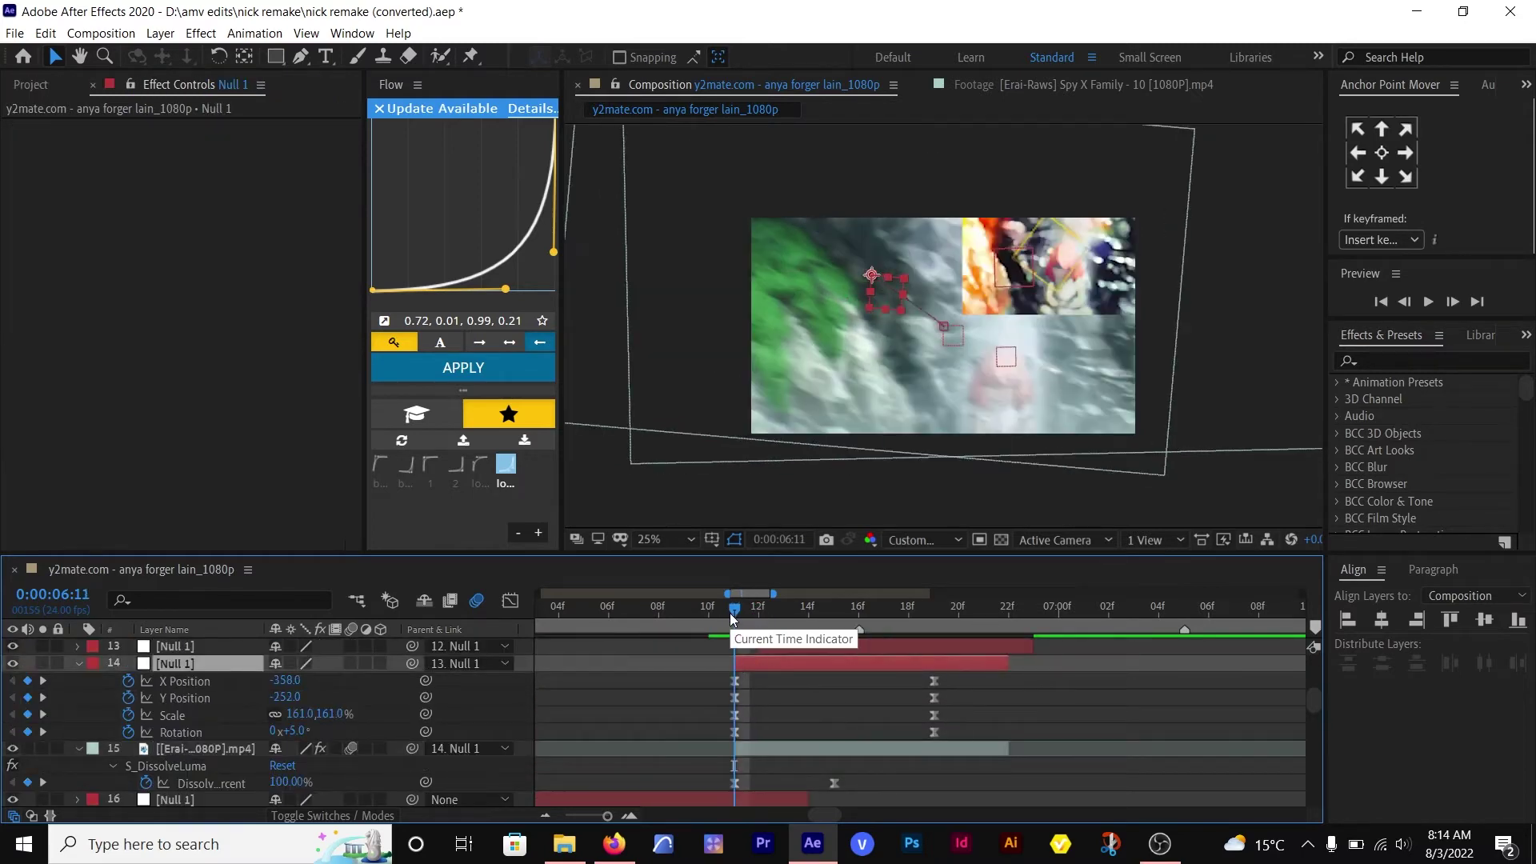
pyautogui.press('pagedown')
pyautogui.moveTo(770, 663); pyautogui.dragTo(795, 663)
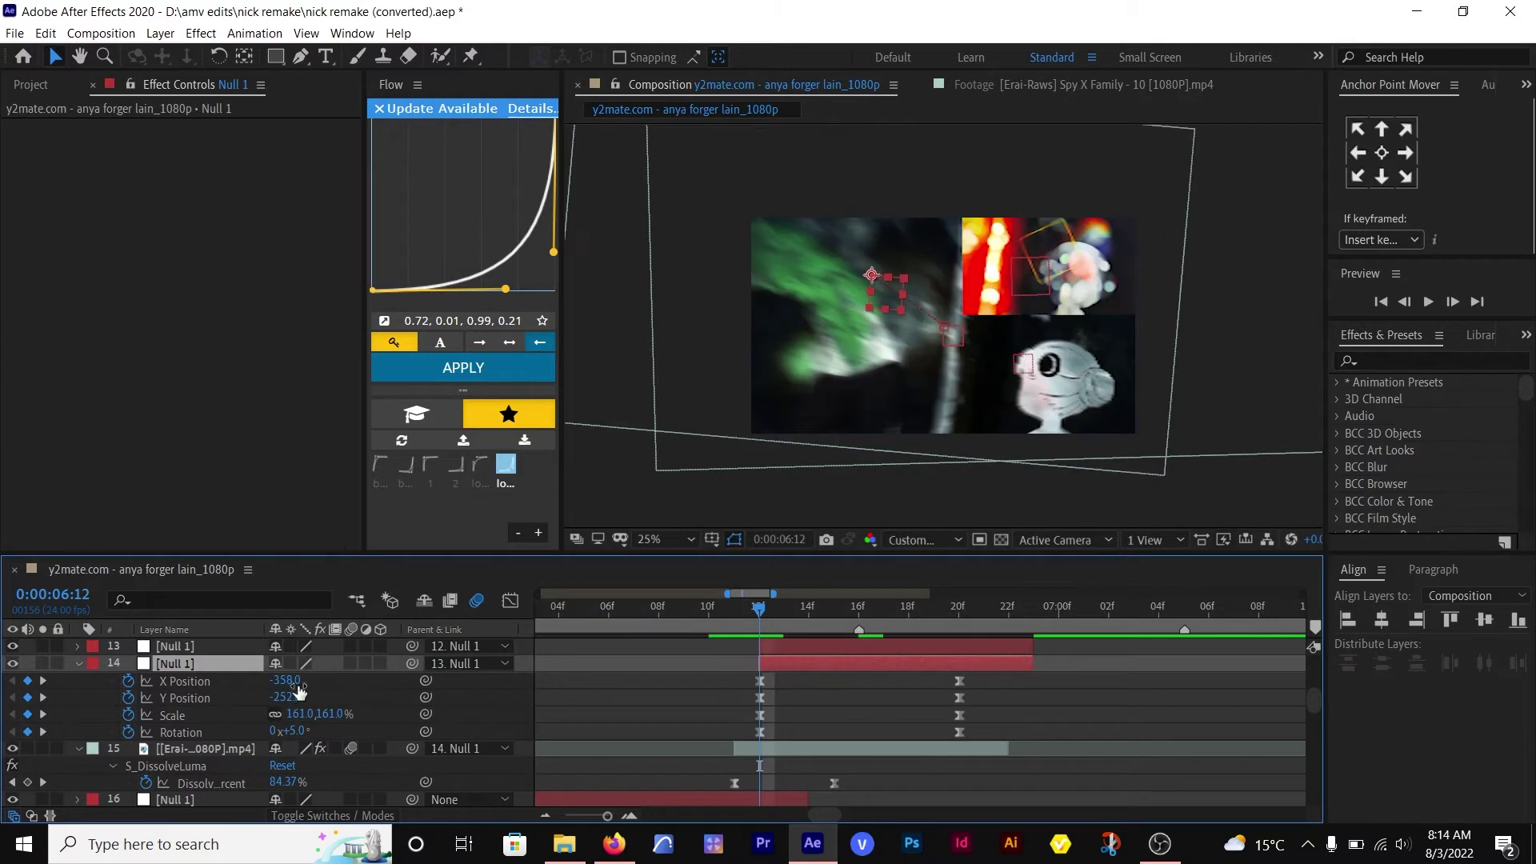
pyautogui.moveTo(294, 683); pyautogui.dragTo(152, 683)
pyautogui.click(784, 669)
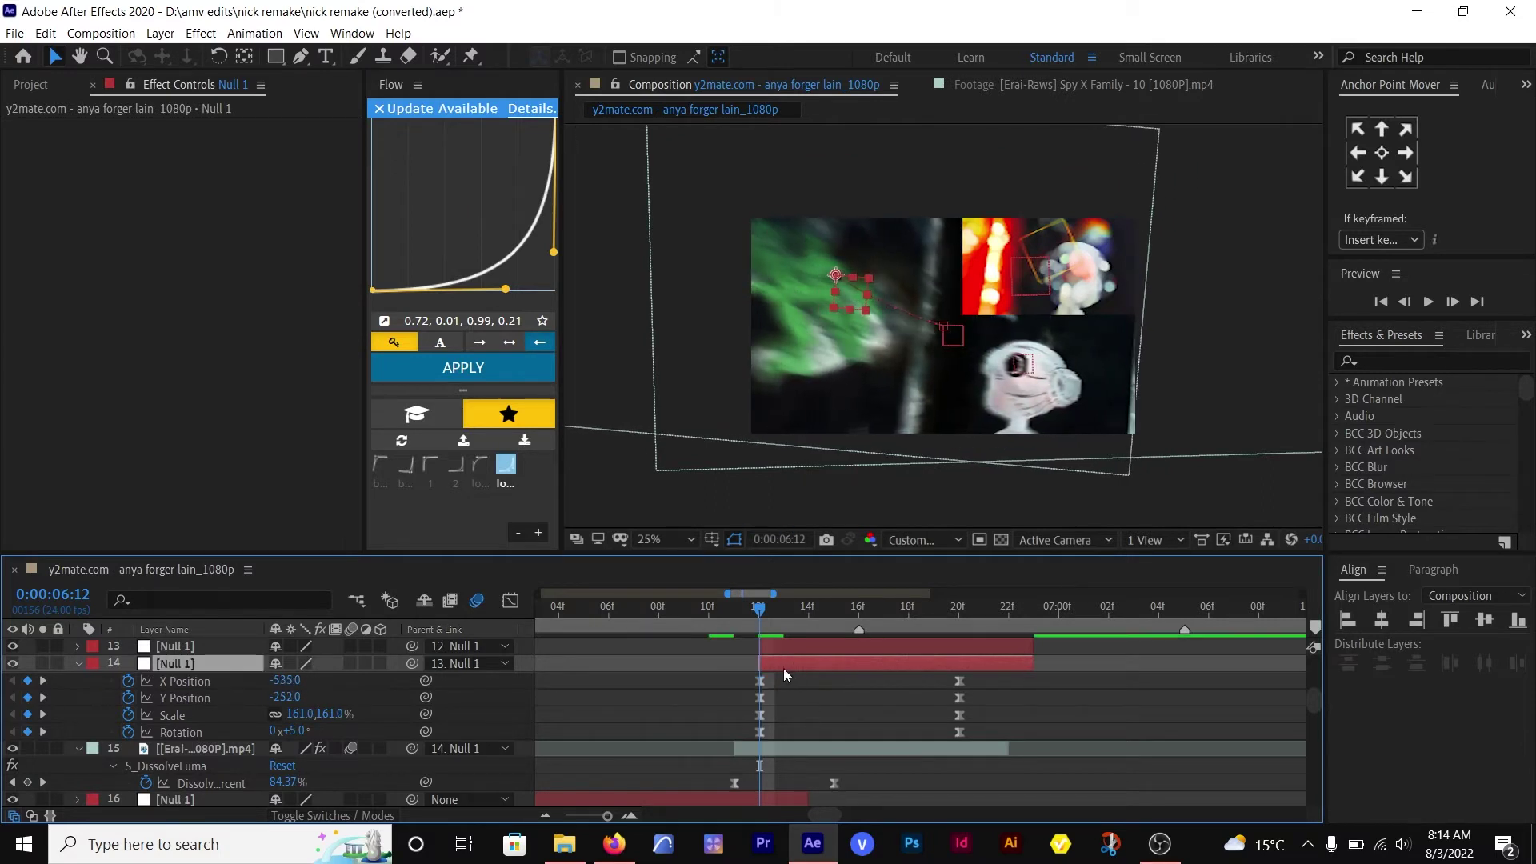
pyautogui.moveTo(784, 669); pyautogui.dragTo(760, 669)
pyautogui.press('pagedown')
pyautogui.scroll(-1, 834, 752)
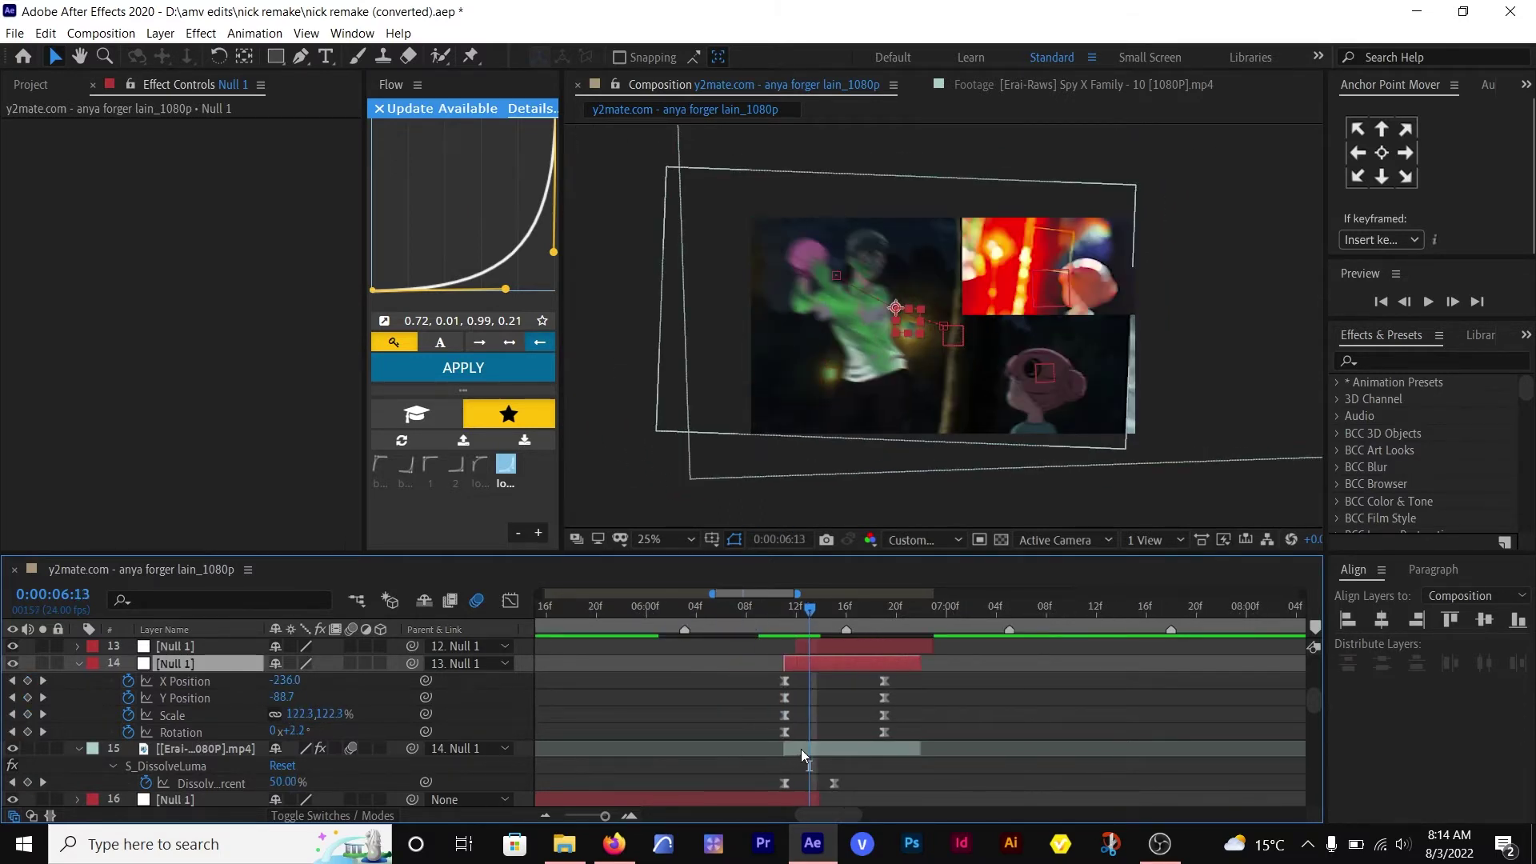
# - Apply CC RepeTile to the layer 15 clip above S_DissolveLuma with Expand Right 64, and preview the transition
pyautogui.click(800, 749)
pyautogui.hotkey('ctrl', 'space')
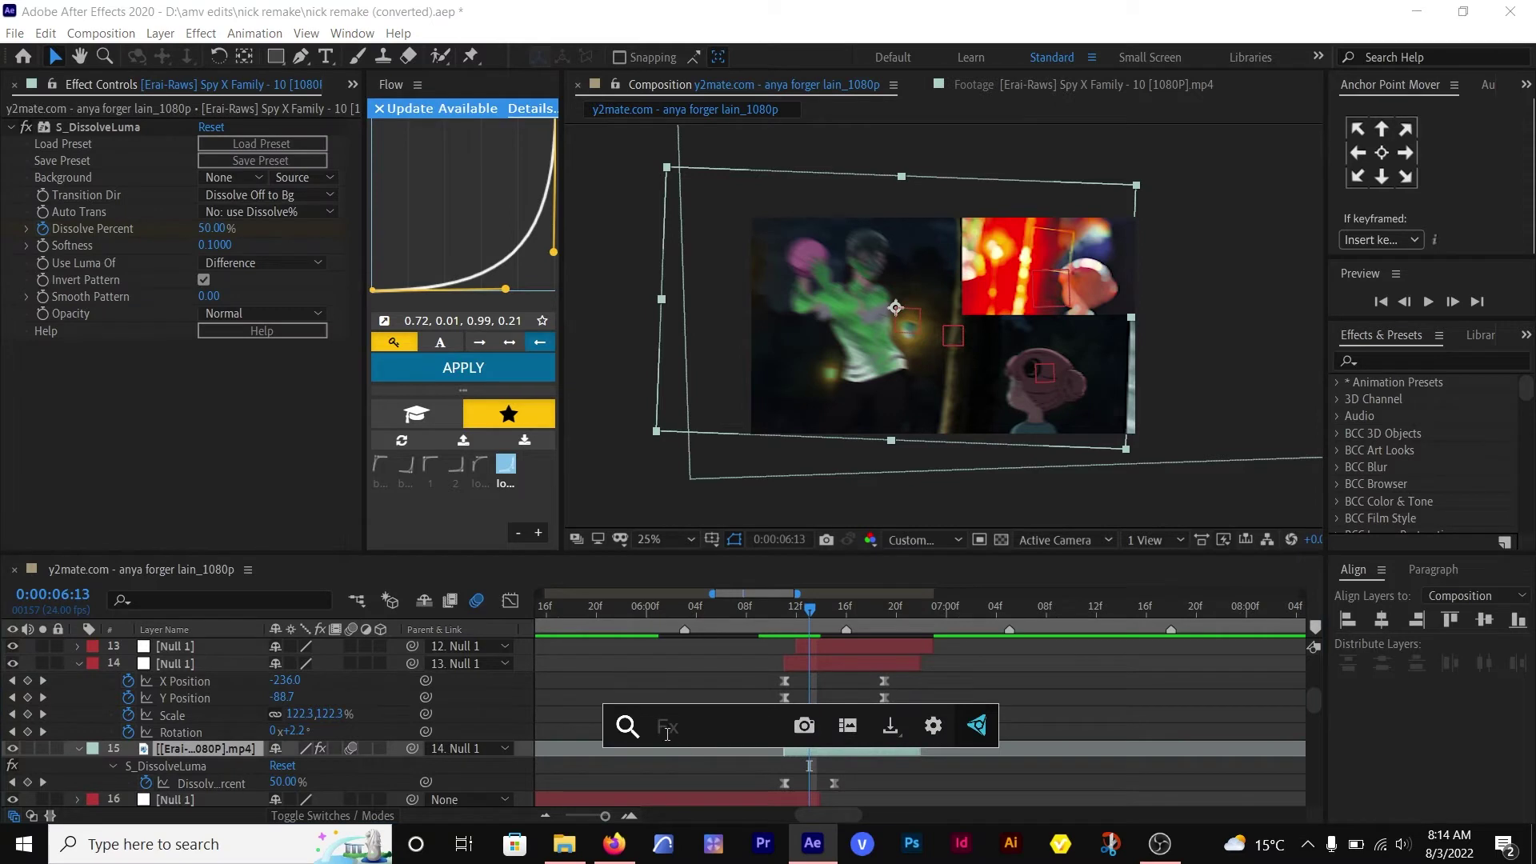
pyautogui.write('repe')
pyautogui.click(11, 127)
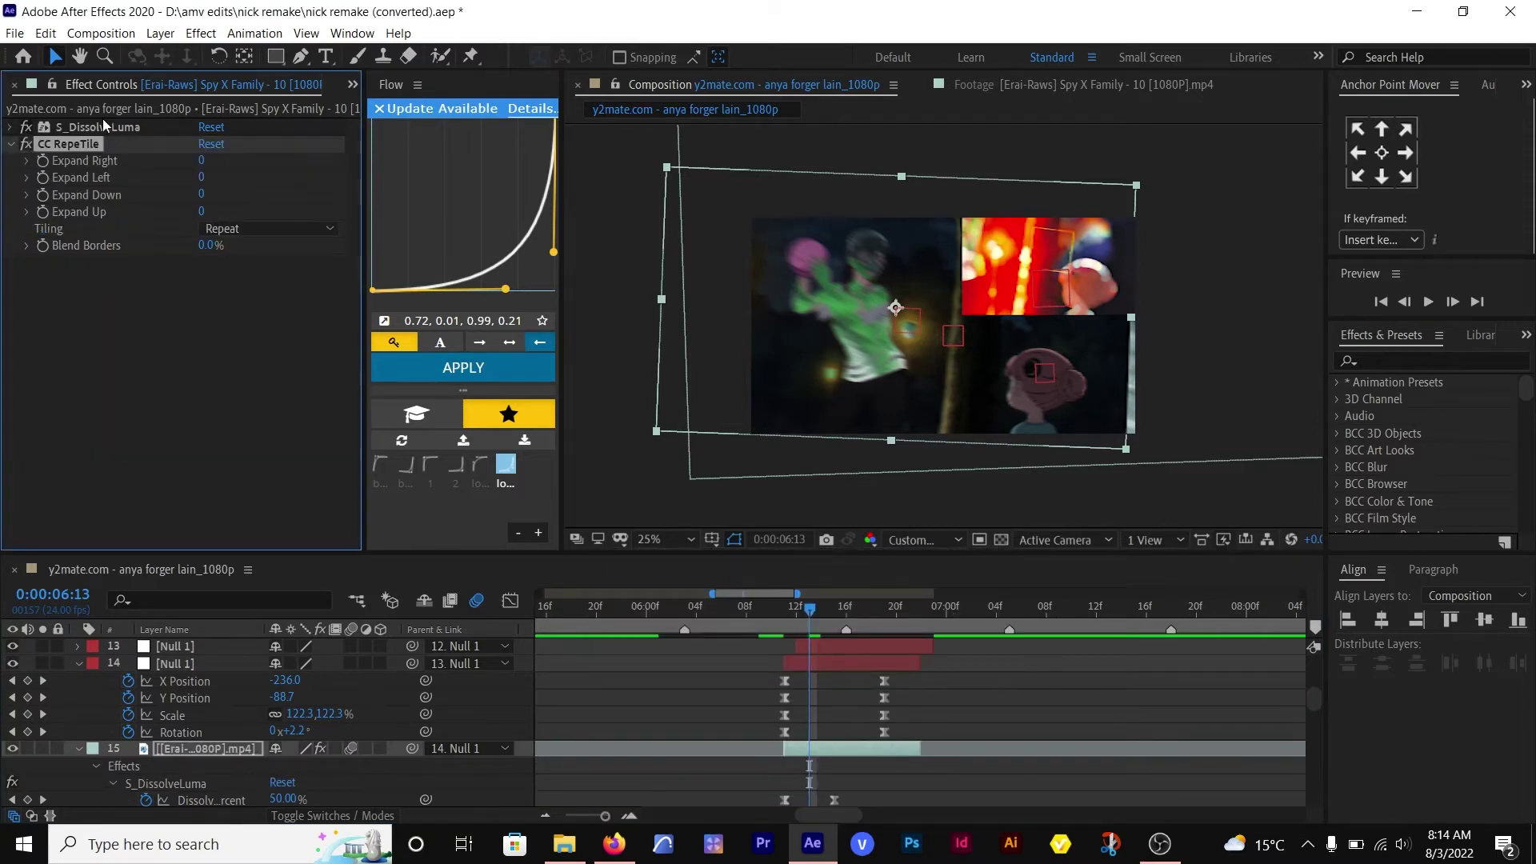
pyautogui.moveTo(102, 127); pyautogui.dragTo(142, 265)
pyautogui.moveTo(202, 144); pyautogui.dragTo(310, 166)
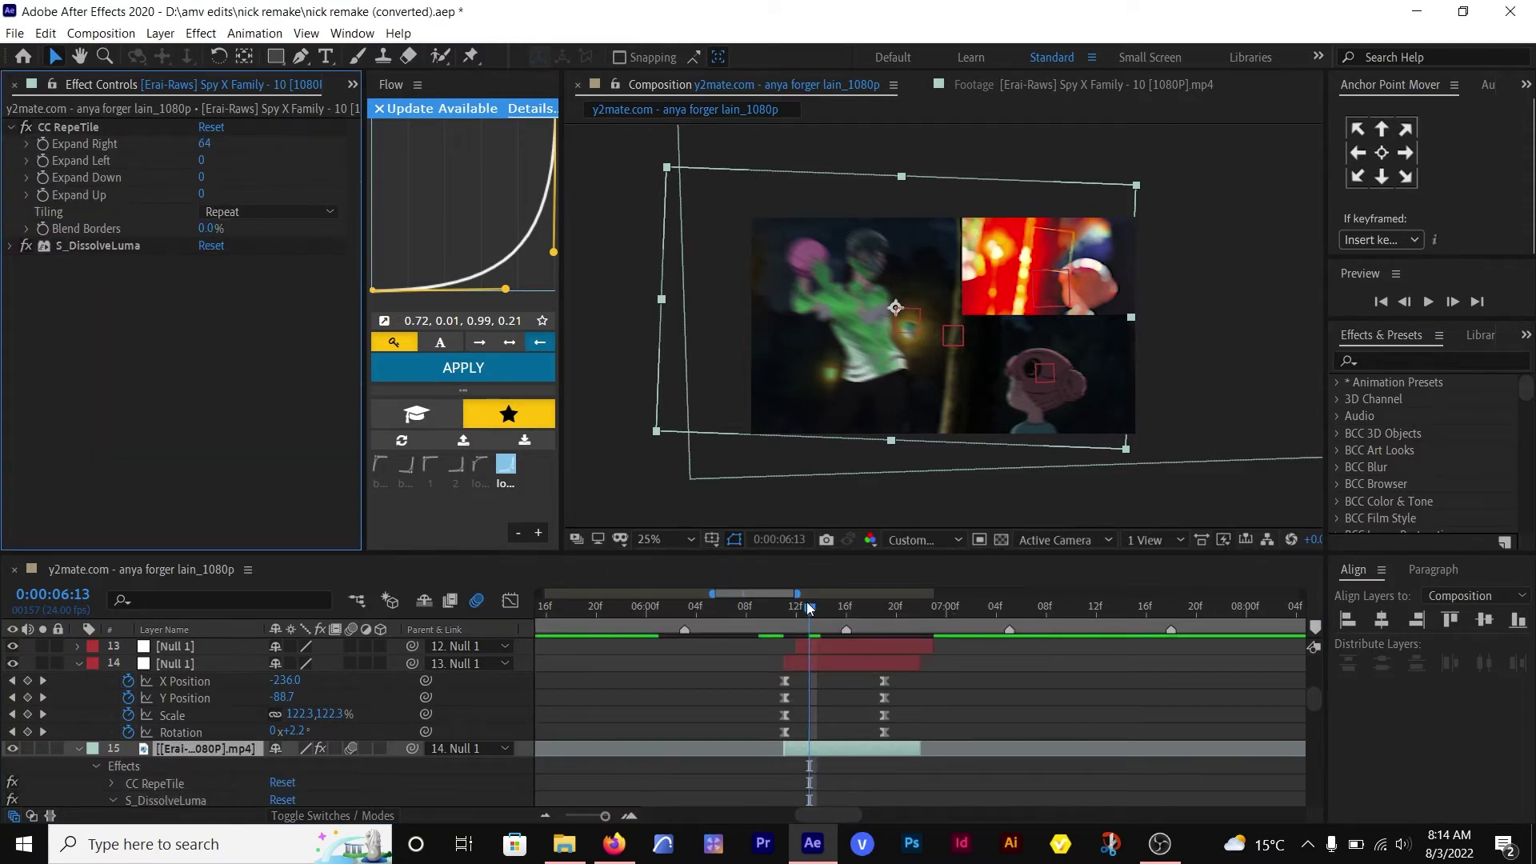
pyautogui.moveTo(809, 608); pyautogui.dragTo(656, 605)
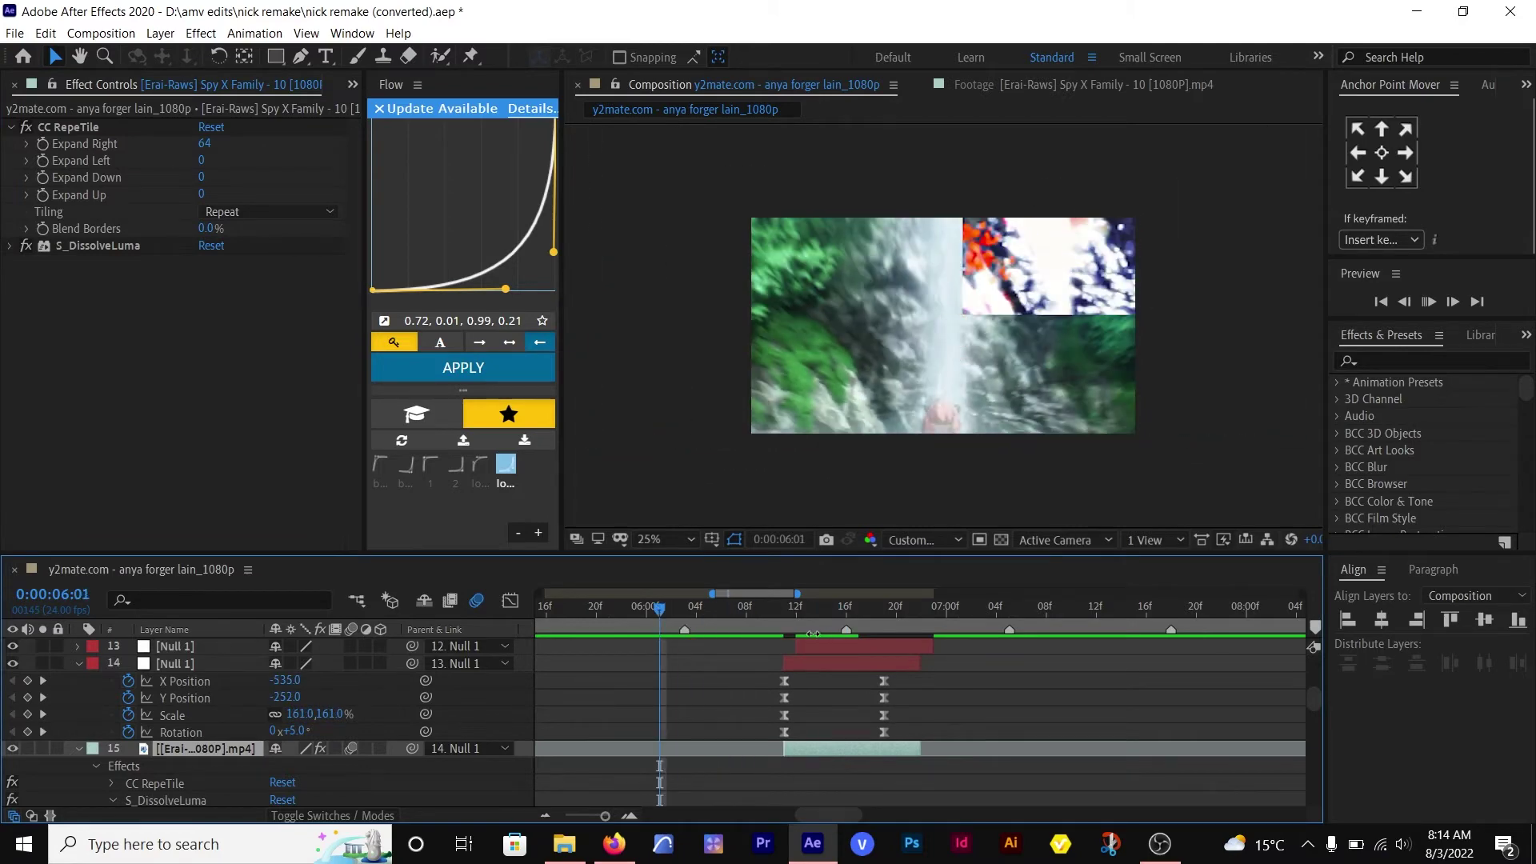
pyautogui.press('space')
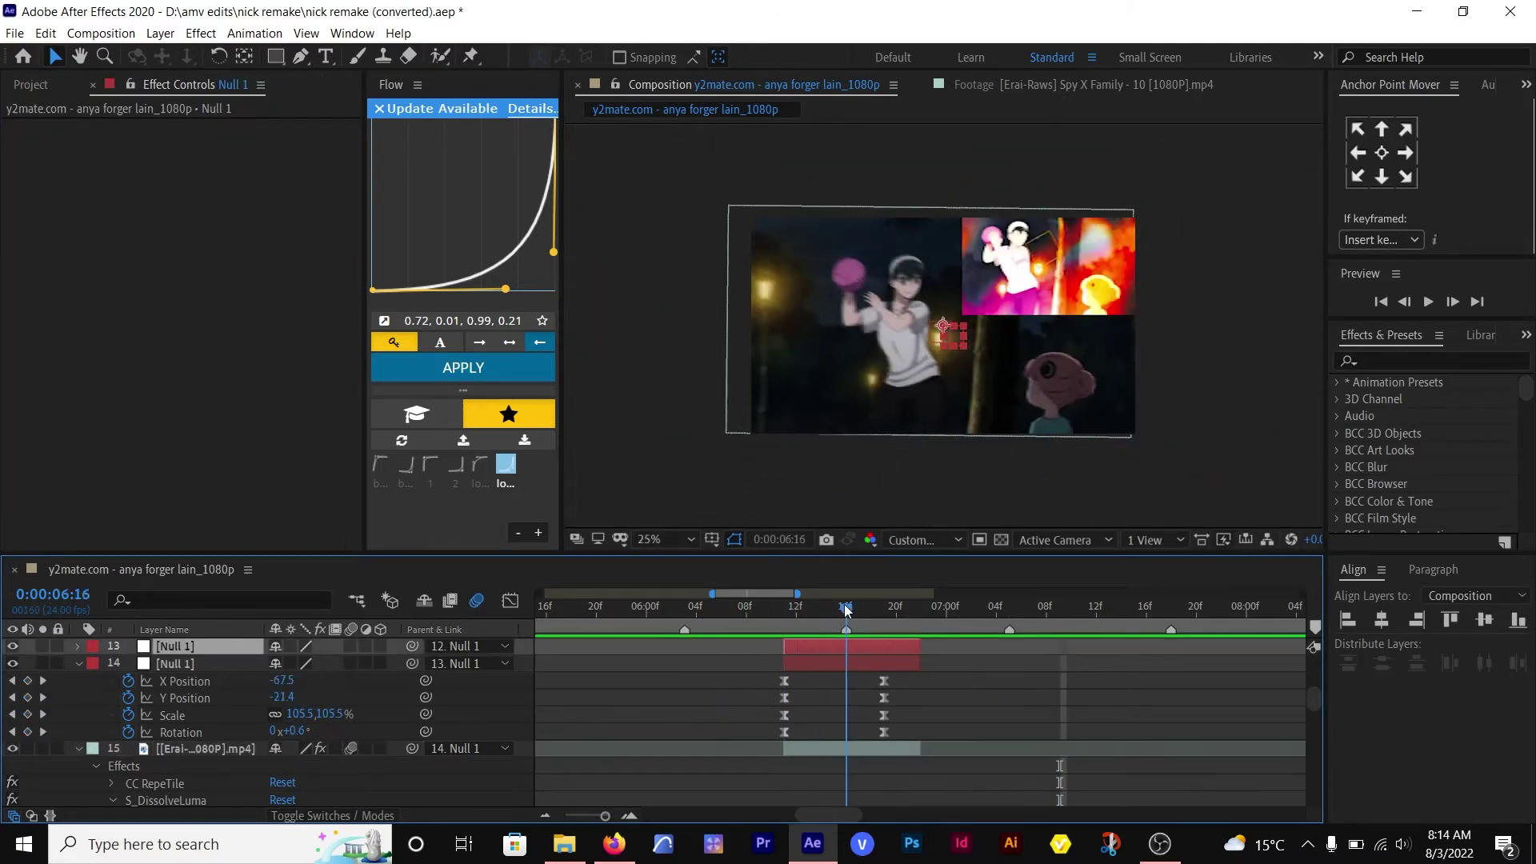
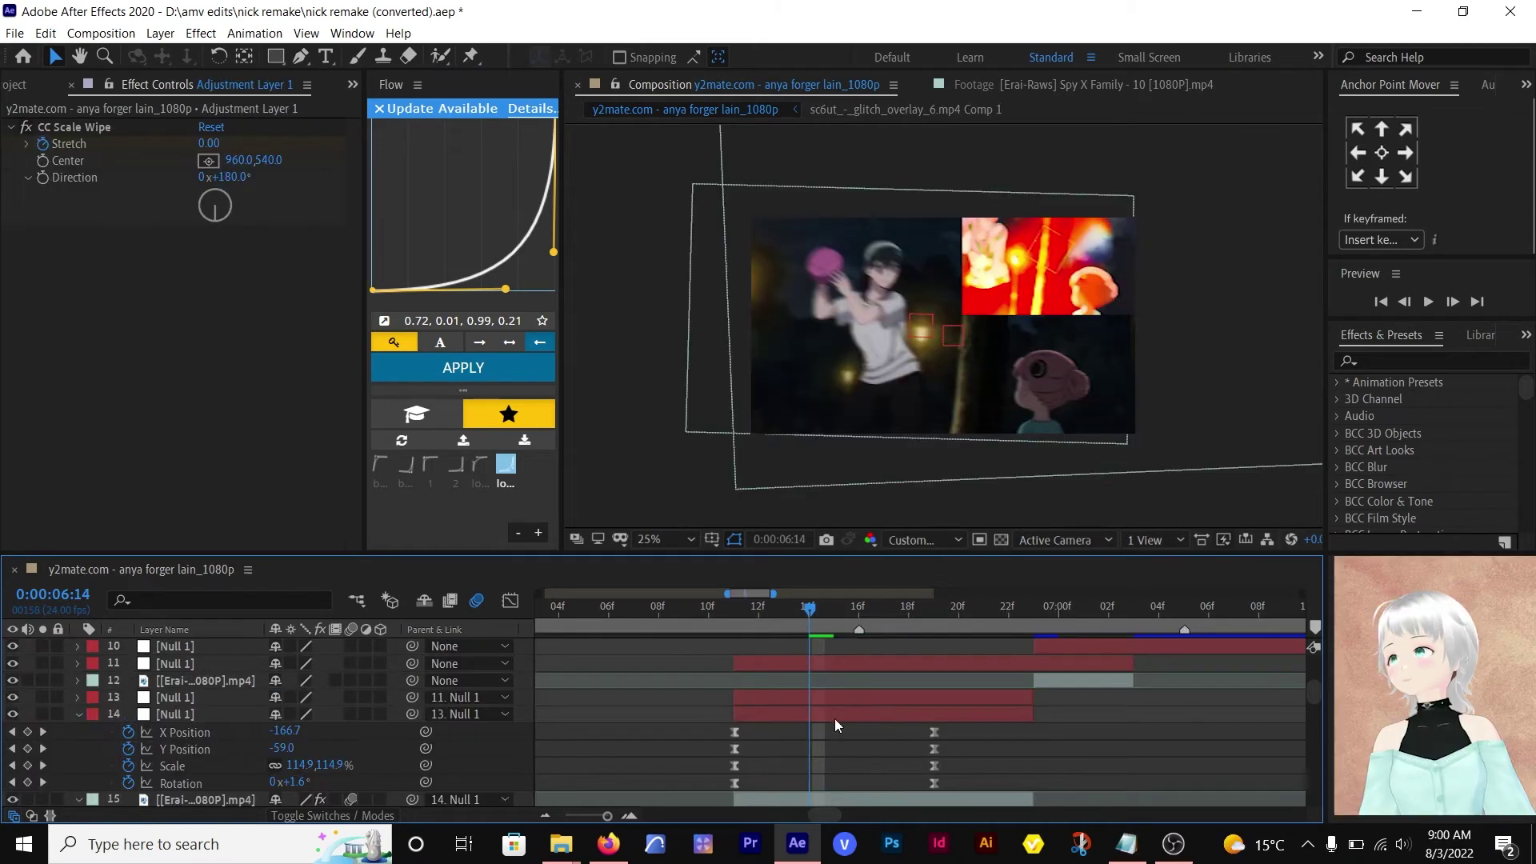
# - Create a black solid directly above null 13 and trim it to start at 0:00:06:14
pyautogui.rightClick(136, 695)
pyautogui.rightClick(78, 543)
pyautogui.hotkey('ctrl', 'y')
pyautogui.click(756, 542)
pyautogui.click(179, 509)
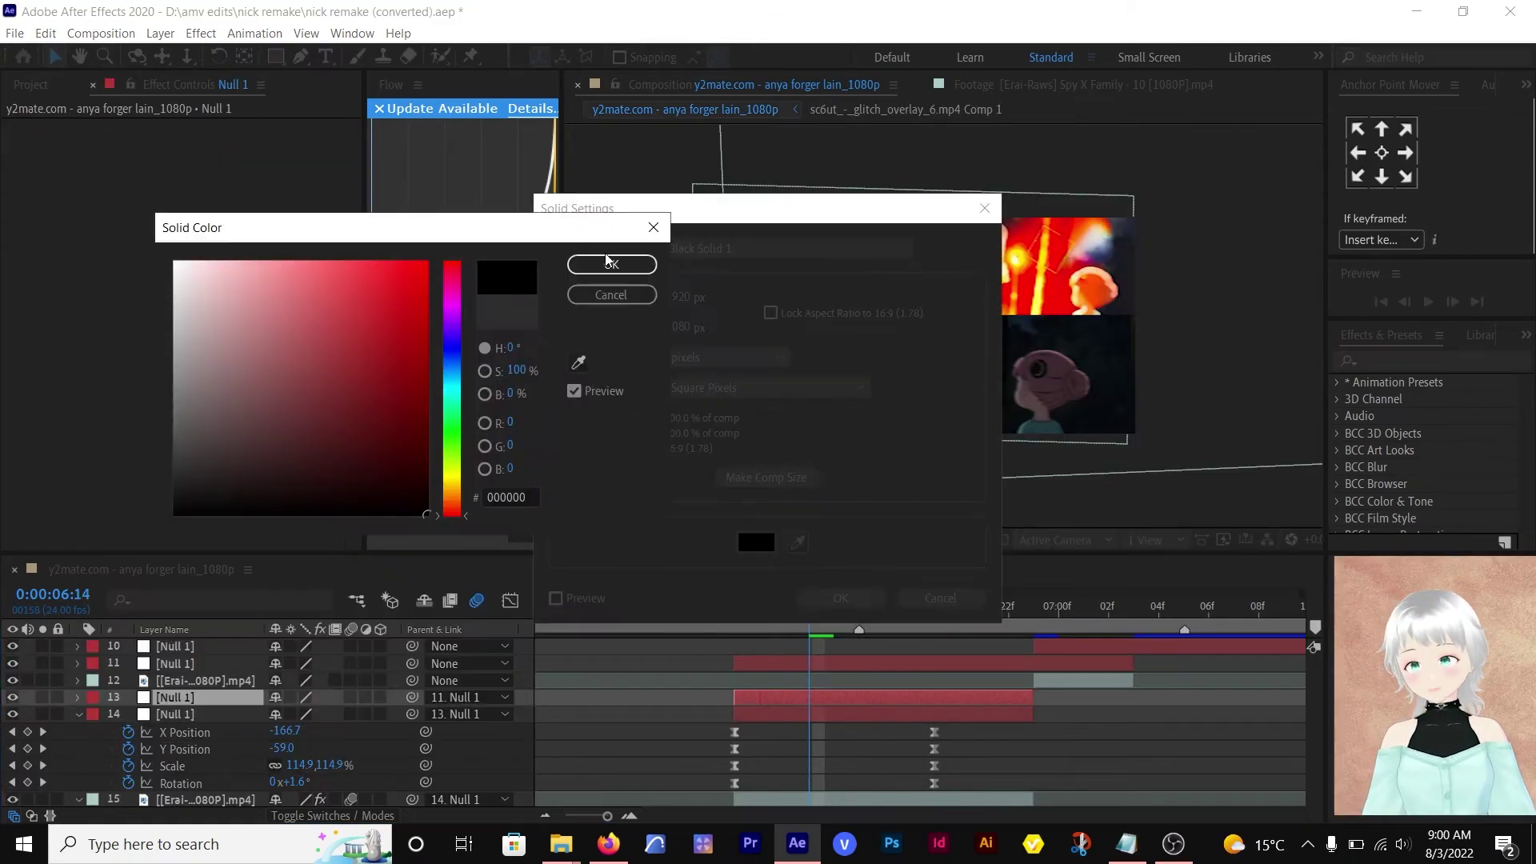
pyautogui.click(611, 263)
pyautogui.click(841, 598)
pyautogui.hotkey('alt', '[')
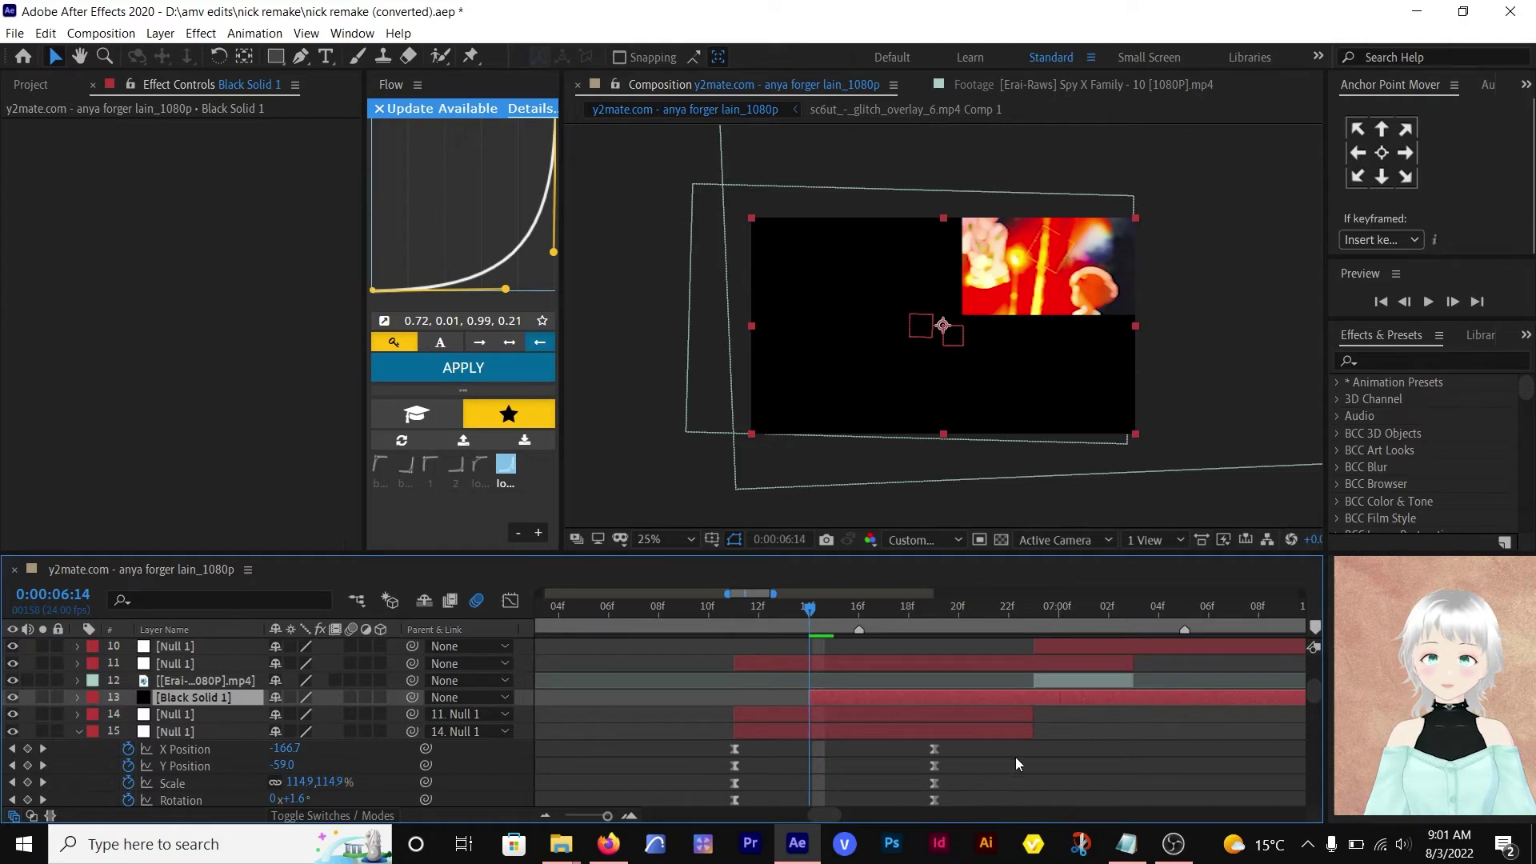
# - Apply Fractal Noise to the black solid with Fractal Type Max and Noise Type Block
pyautogui.hotkey('ctrl', 'space')
pyautogui.write('frac')
pyautogui.press('Return')
pyautogui.click(281, 144)
pyautogui.click(258, 316)
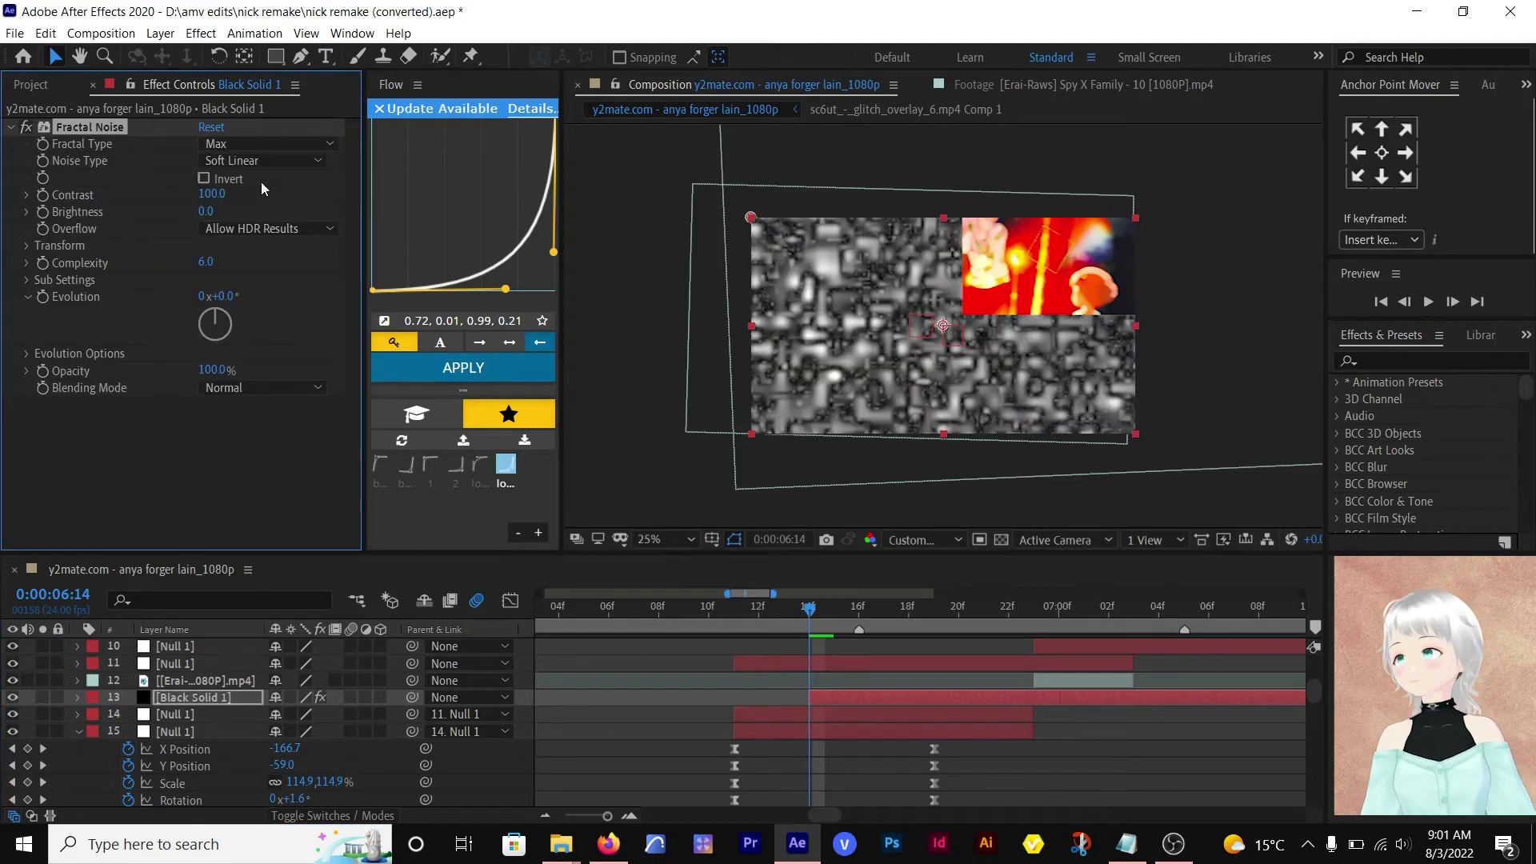
pyautogui.click(261, 161)
pyautogui.click(240, 181)
# - Set the Fractal Noise Contrast to 180 and Brightness to -25
pyautogui.click(210, 195)
pyautogui.write('180')
pyautogui.click(207, 213)
pyautogui.write('-25')
pyautogui.press('Return')
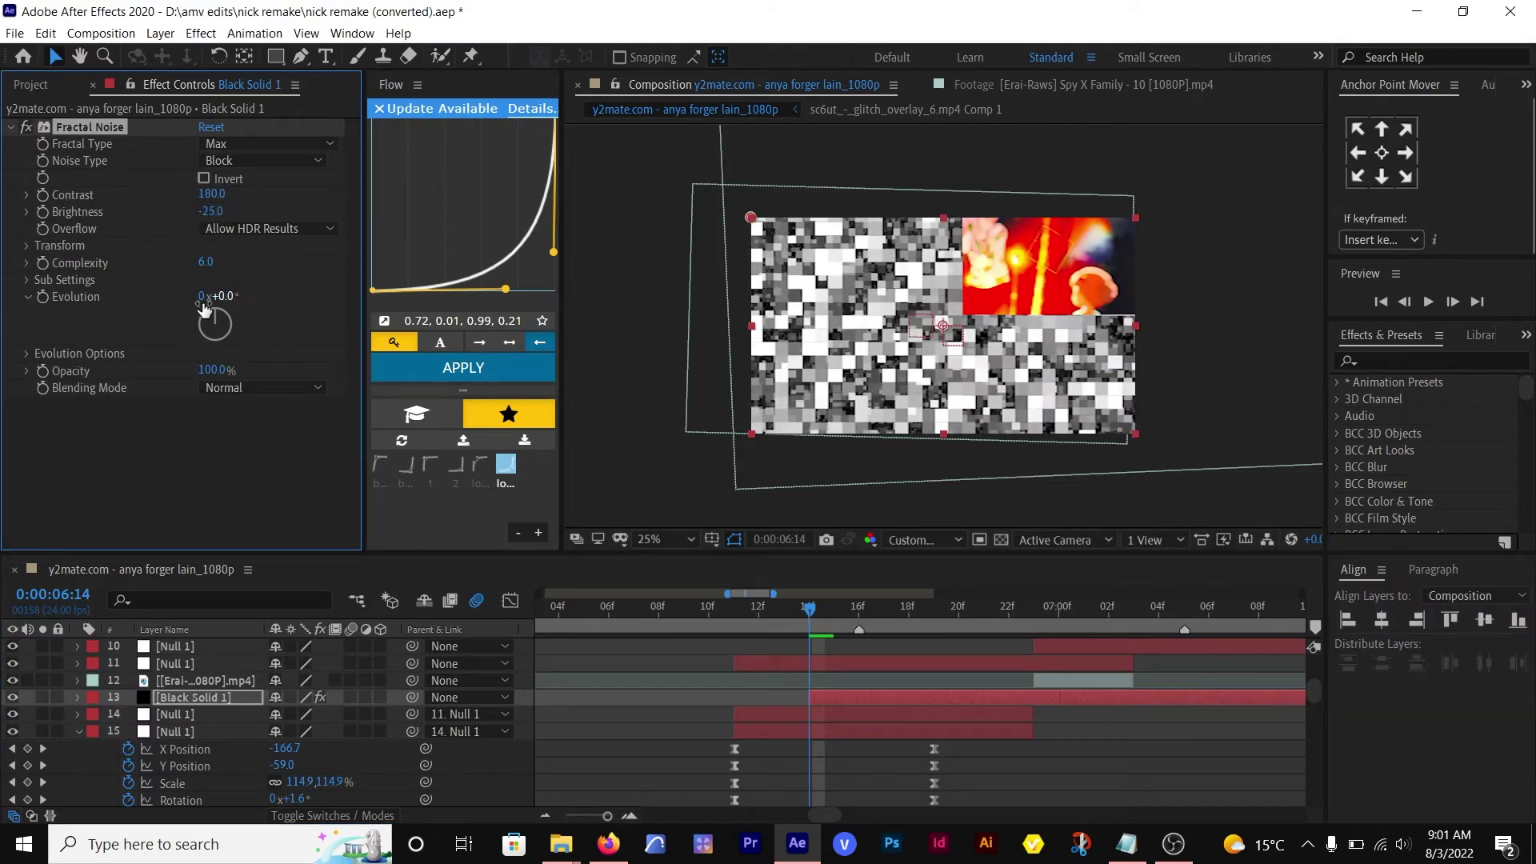
# - Animate the Fractal Noise Evolution with the expression time*1000
pyautogui.keyDown('alt'); pyautogui.click(44, 298); pyautogui.keyUp('alt')
pyautogui.write('time*1000')
pyautogui.click(187, 478)
# - Turn off Uniform Scaling in the Fractal Noise transform settings and set Scale Width to 6000
pyautogui.click(26, 245)
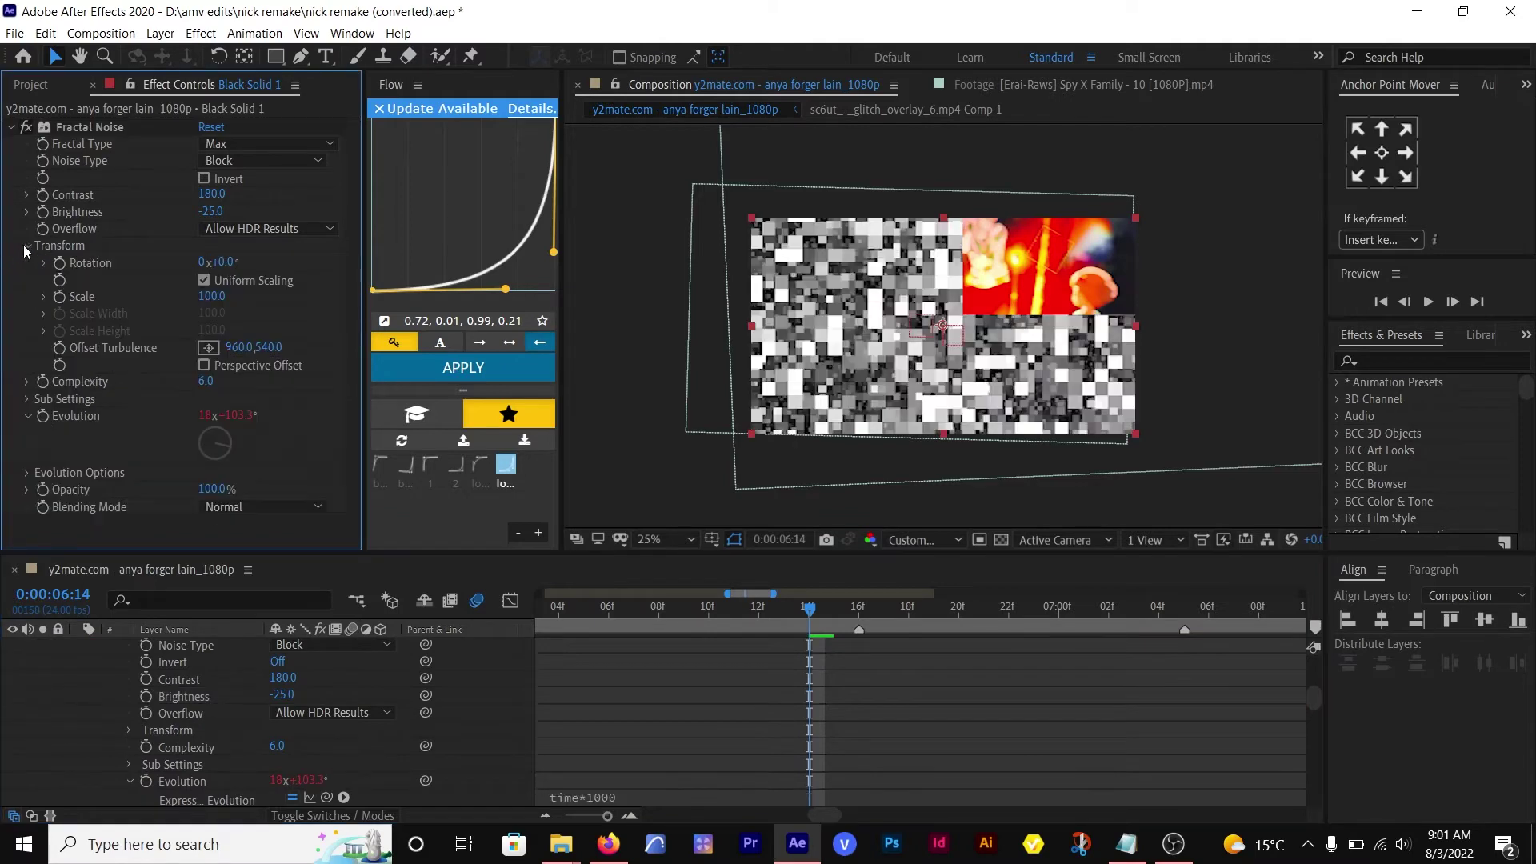
pyautogui.click(204, 280)
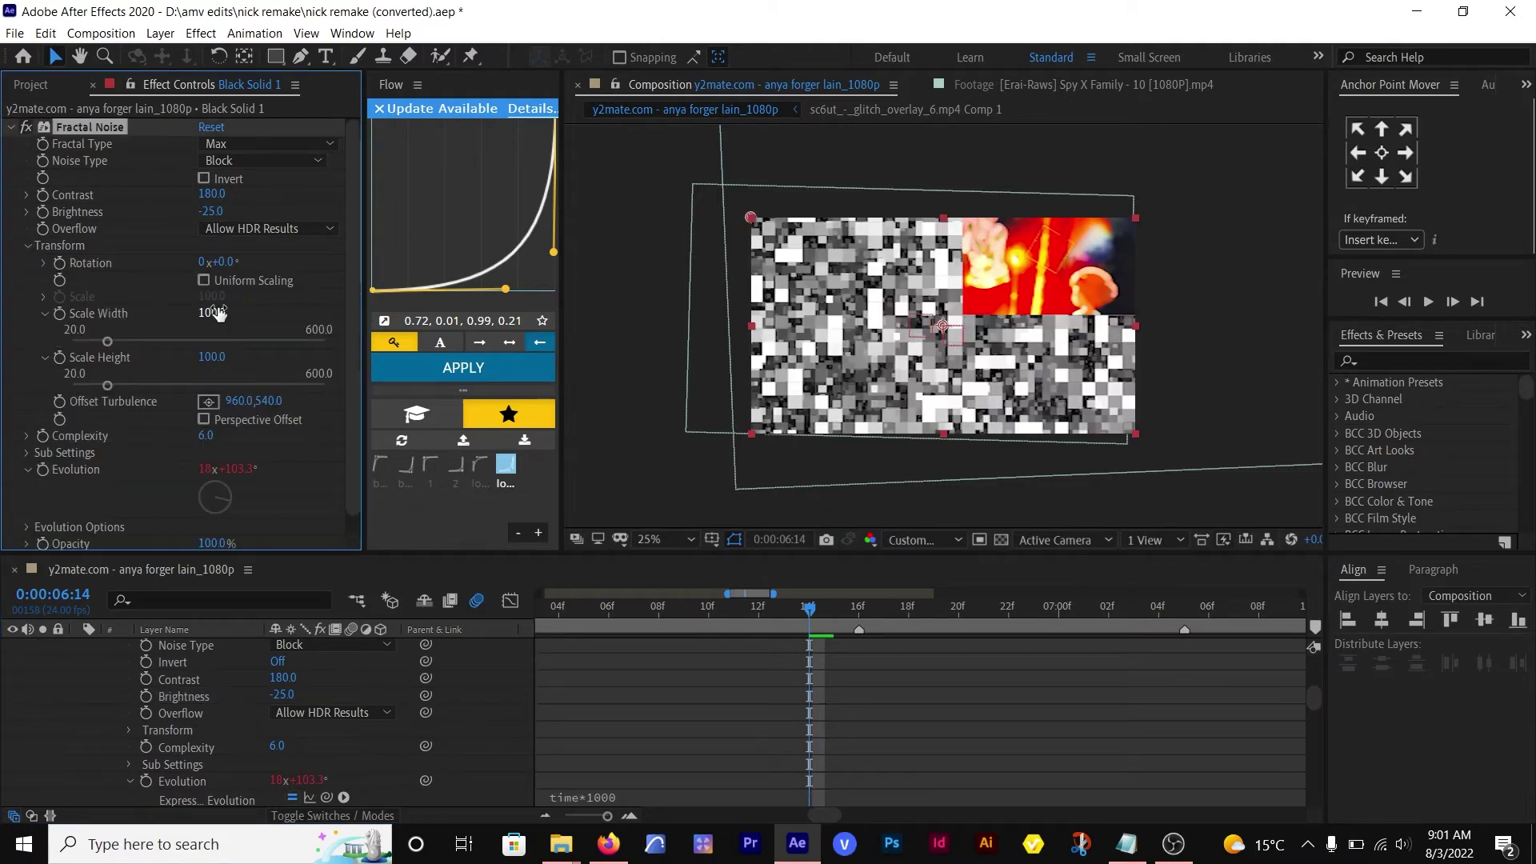
pyautogui.write('6000')
pyautogui.press('Return')
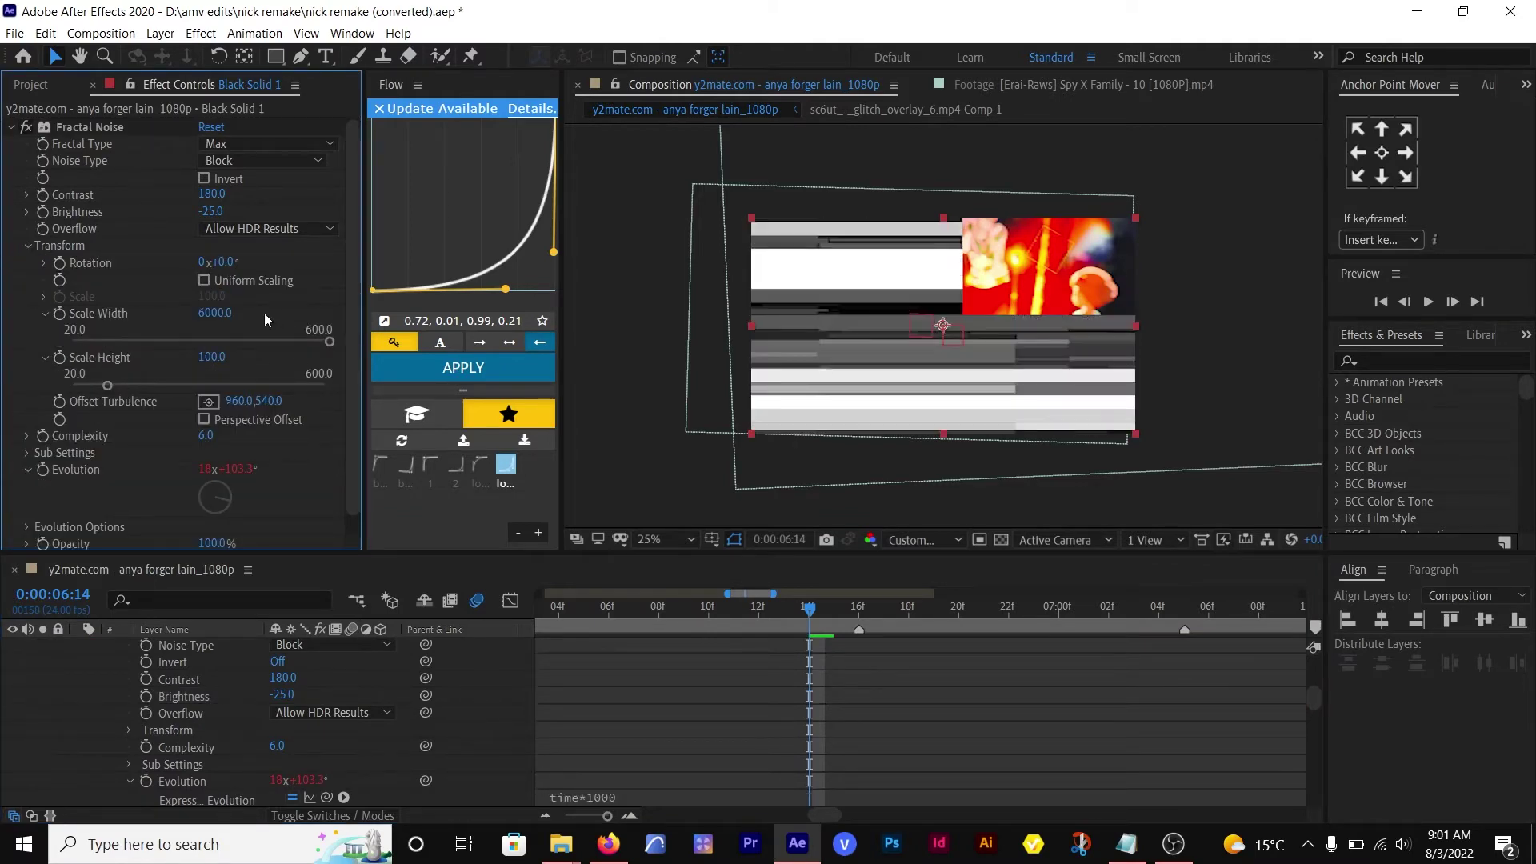
pyautogui.click(11, 127)
# - Pre-compose the black solid as "Glitch", moving all attributes into the new composition
pyautogui.scroll(4, 448, 704)
pyautogui.scroll(-2, 800, 697)
pyautogui.click(888, 680)
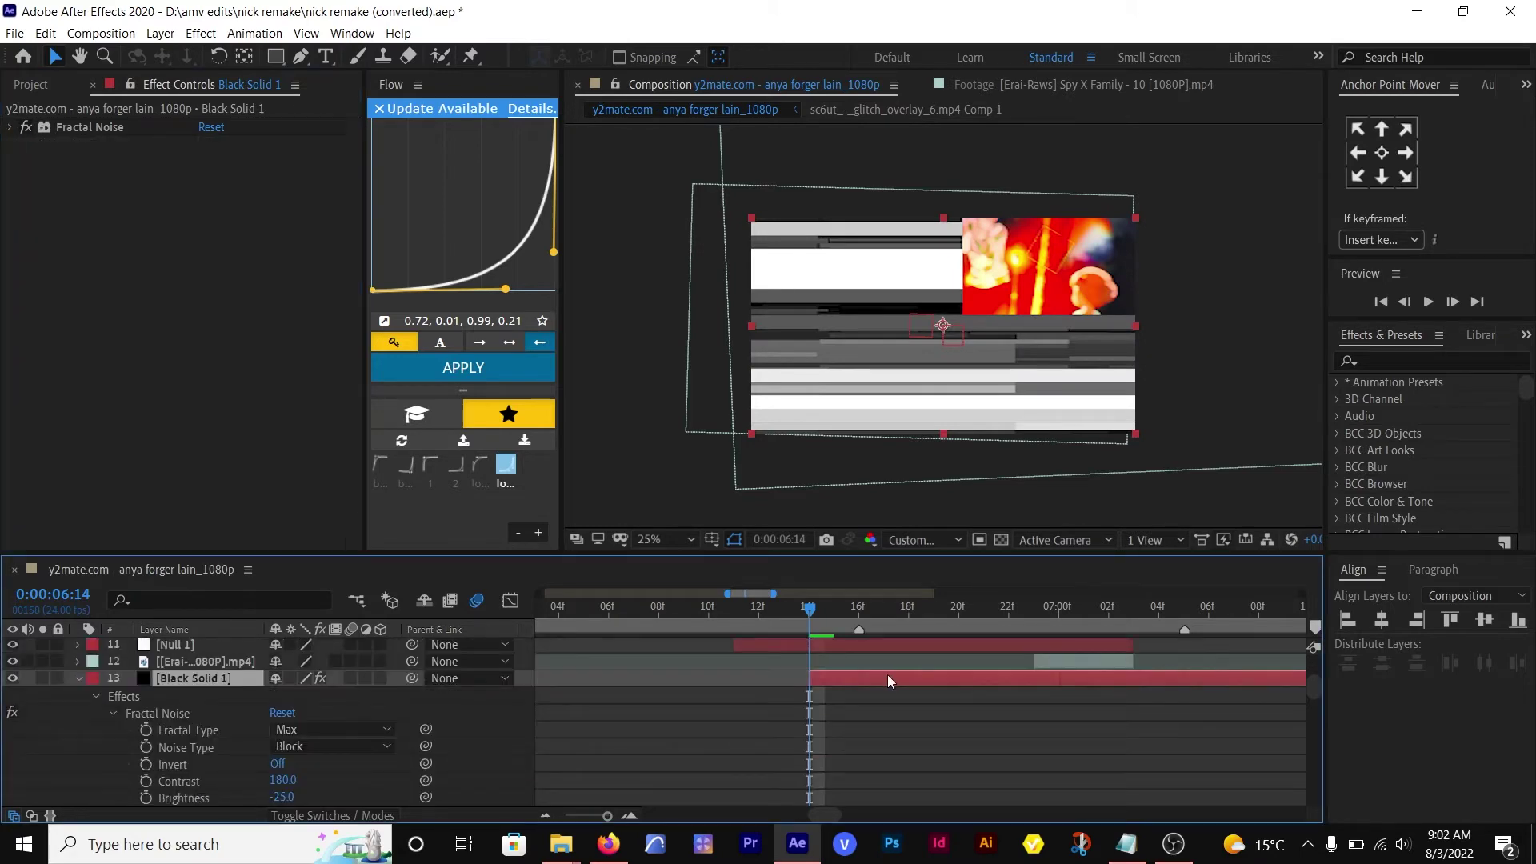
pyautogui.hotkey('ctrl', 'shift', 'c')
pyautogui.write('Glitch')
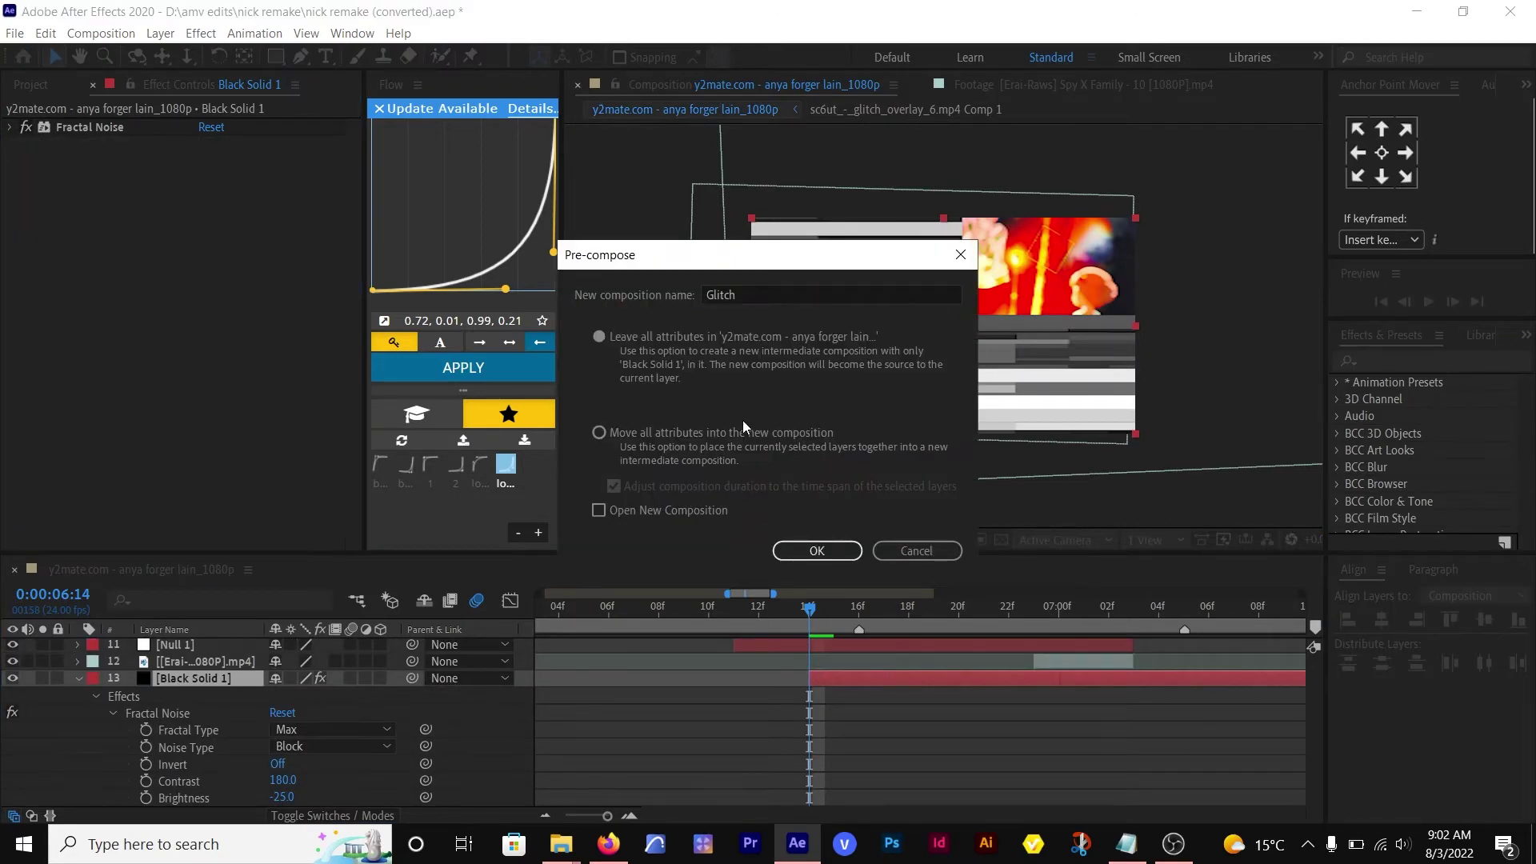
pyautogui.click(600, 433)
pyautogui.click(817, 551)
pyautogui.scroll(3, 890, 704)
# - Add an adjustment layer above Glitch starting at 0:00:06:14, and apply Displacement Map with Glitch as the map layer
pyautogui.rightClick(128, 736)
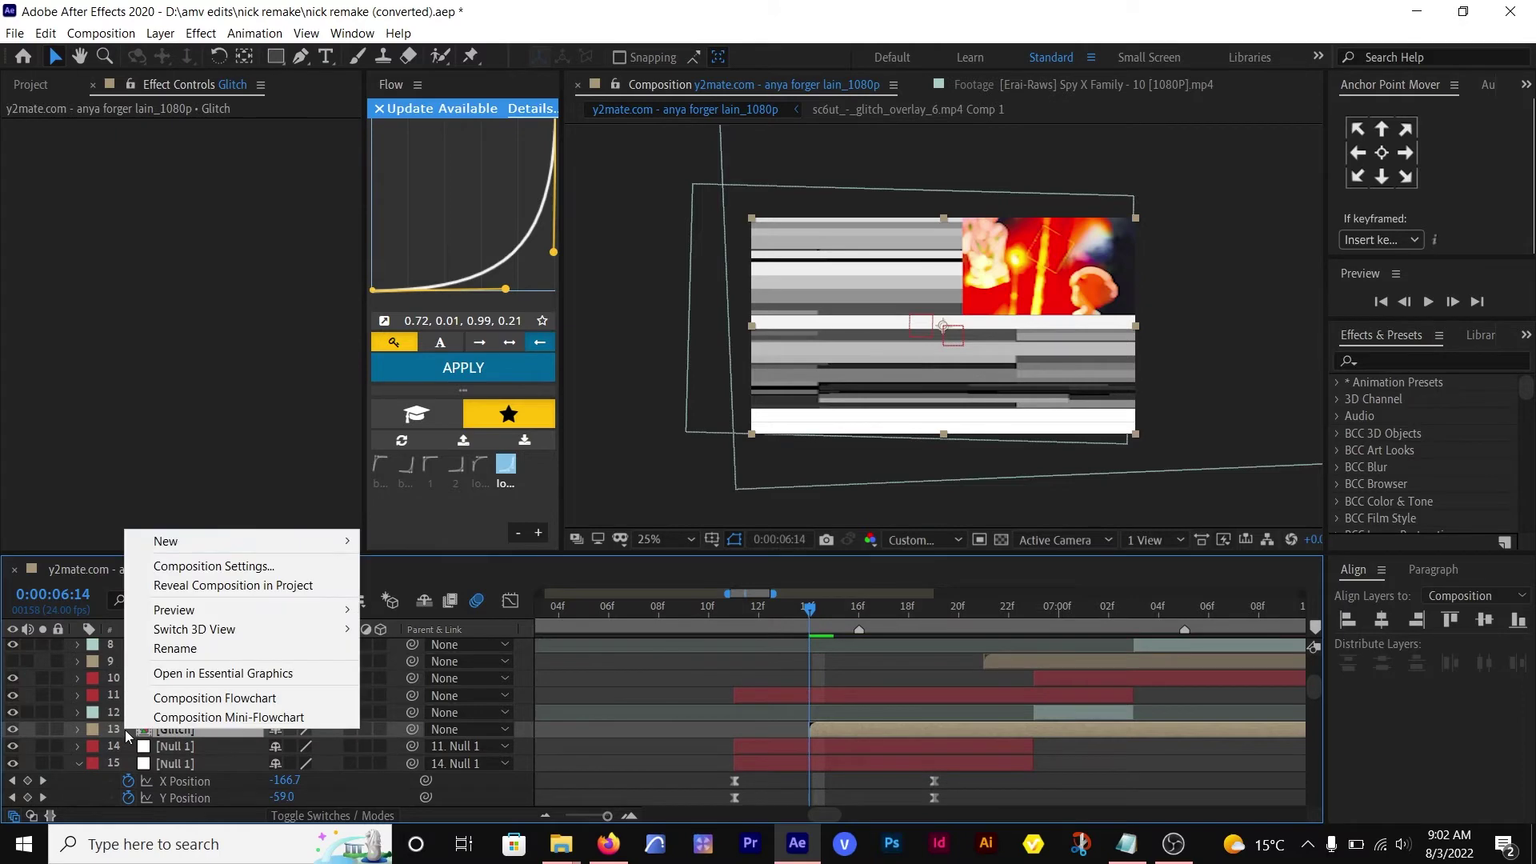
pyautogui.moveTo(192, 541)
pyautogui.click(485, 681)
pyautogui.hotkey('alt', '[')
pyautogui.hotkey('ctrl', 'space')
pyautogui.write('dis')
pyautogui.click(829, 628)
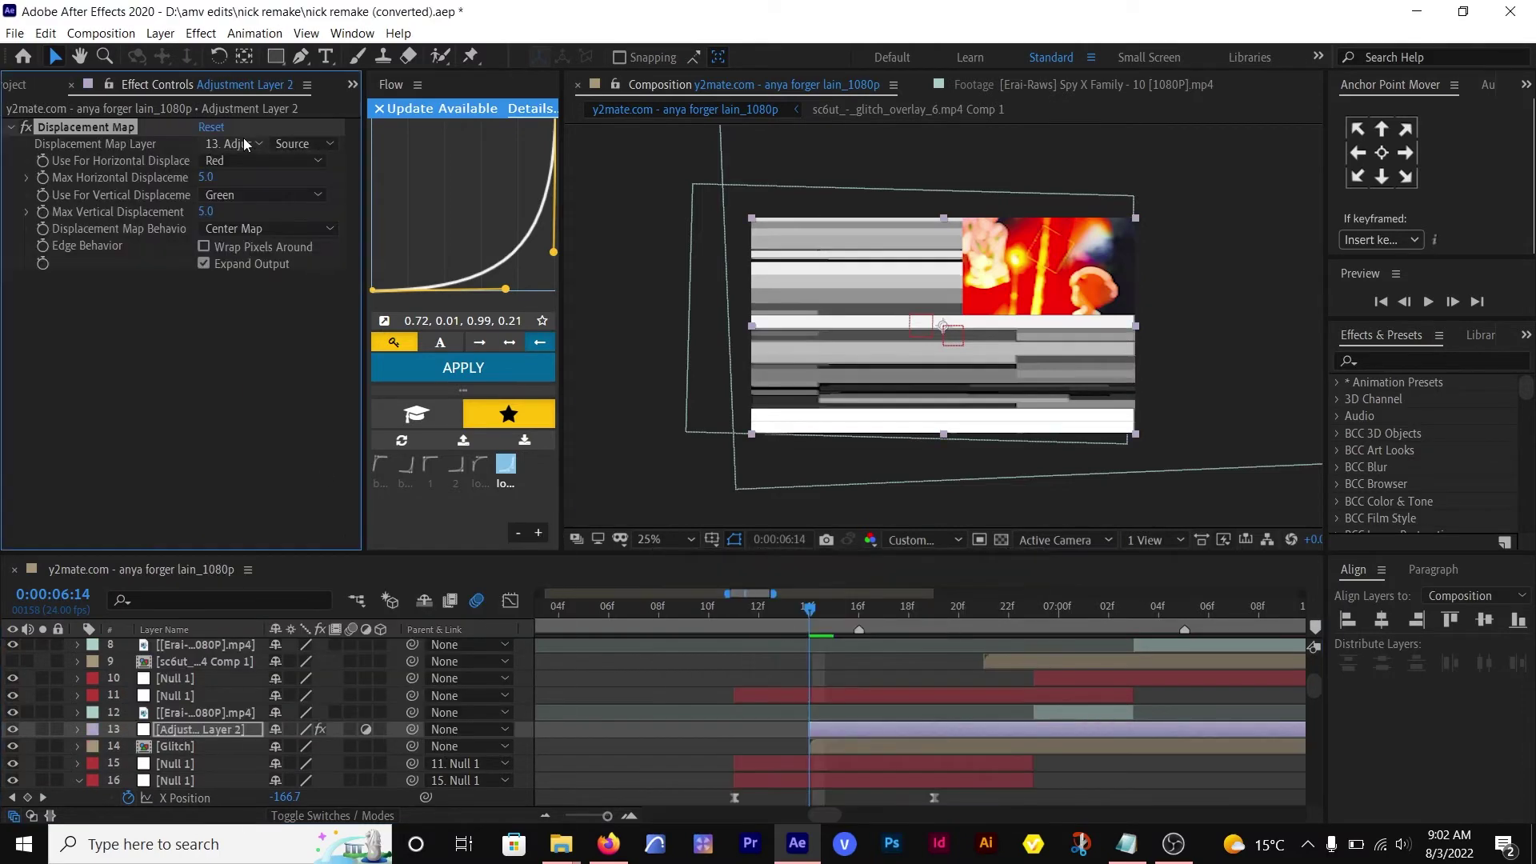
pyautogui.click(246, 144)
pyautogui.click(304, 410)
# - Delete the layer 9 sc6ut glitch overlay comp and hide the Glitch layer
pyautogui.click(209, 663)
pyautogui.press('Delete')
pyautogui.click(210, 730)
pyautogui.click(12, 731)
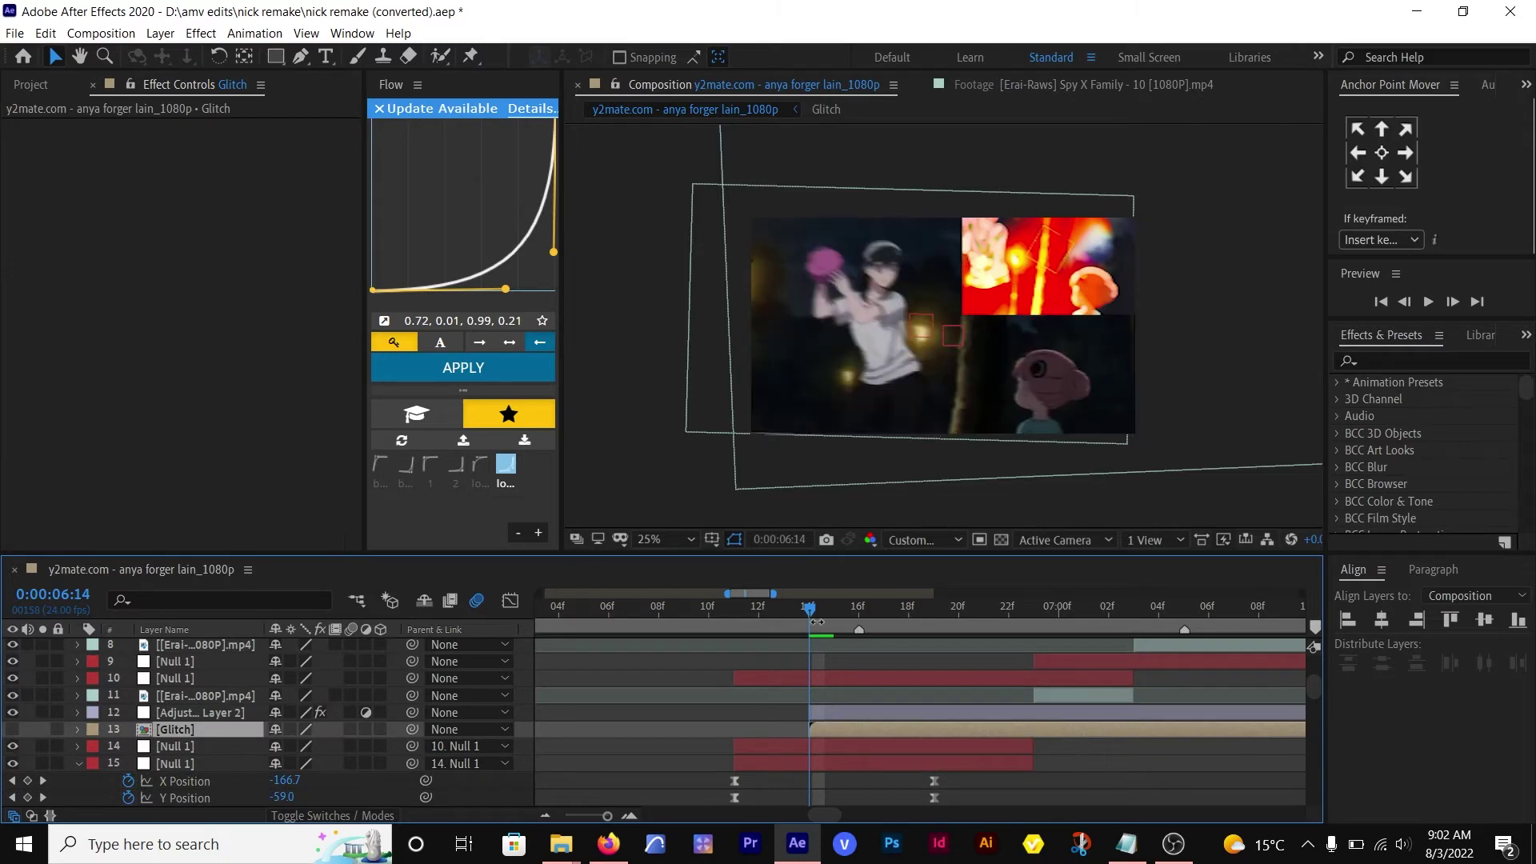
# - Test the horizontal displacement on the clip at 0:00:06:19, and set both Max Horizontal and Max Vertical Displacement to 0
pyautogui.moveTo(811, 613); pyautogui.dragTo(932, 612)
pyautogui.click(943, 714)
pyautogui.click(150, 274)
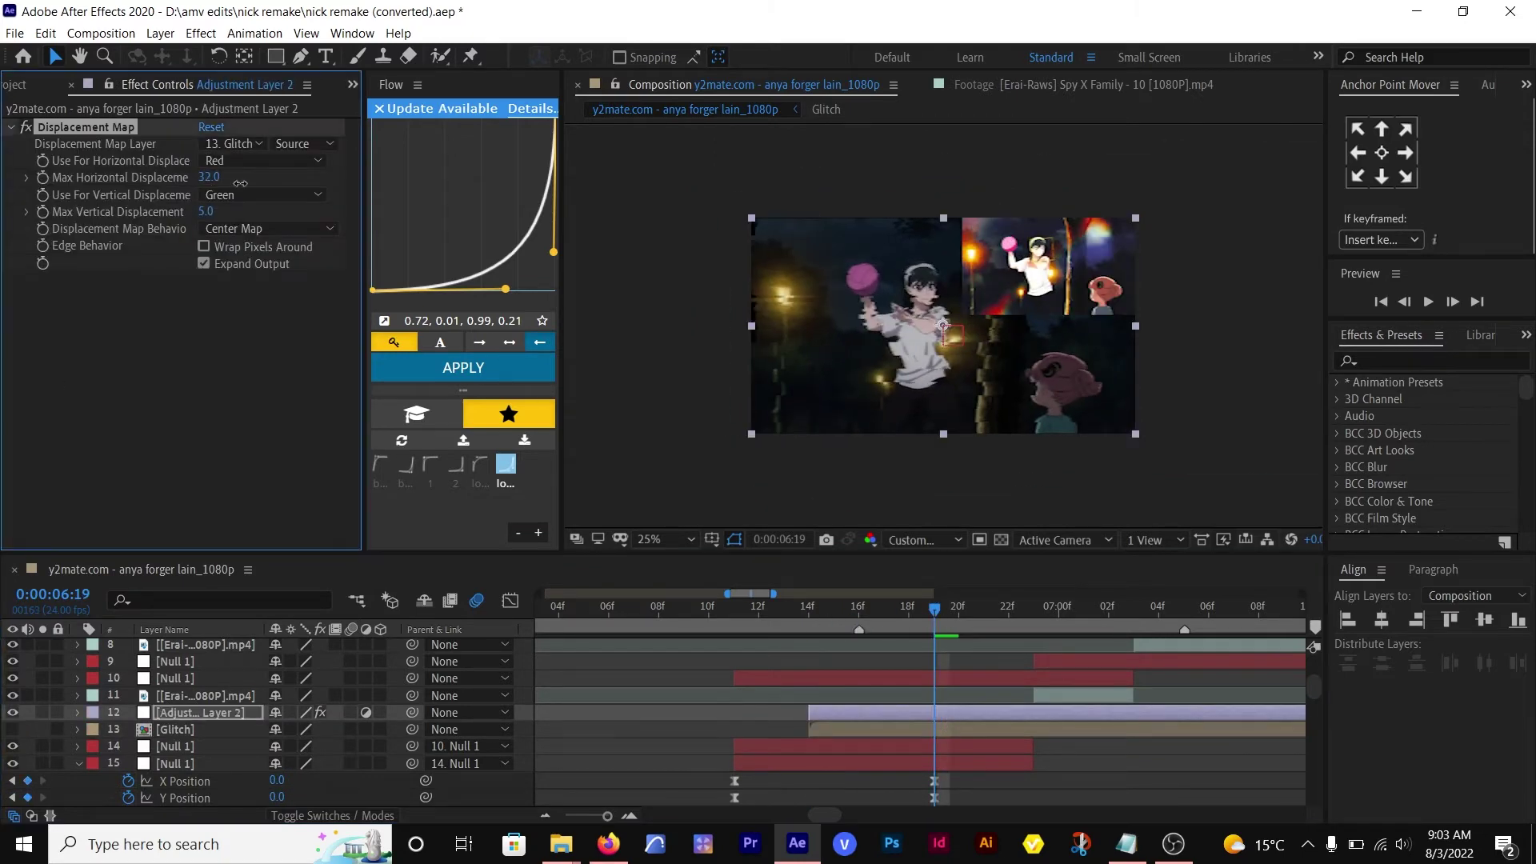
pyautogui.moveTo(348, 184); pyautogui.dragTo(221, 201)
pyautogui.click(211, 178)
pyautogui.write('0')
pyautogui.click(262, 215)
pyautogui.click(207, 212)
pyautogui.write('0')
pyautogui.click(269, 218)
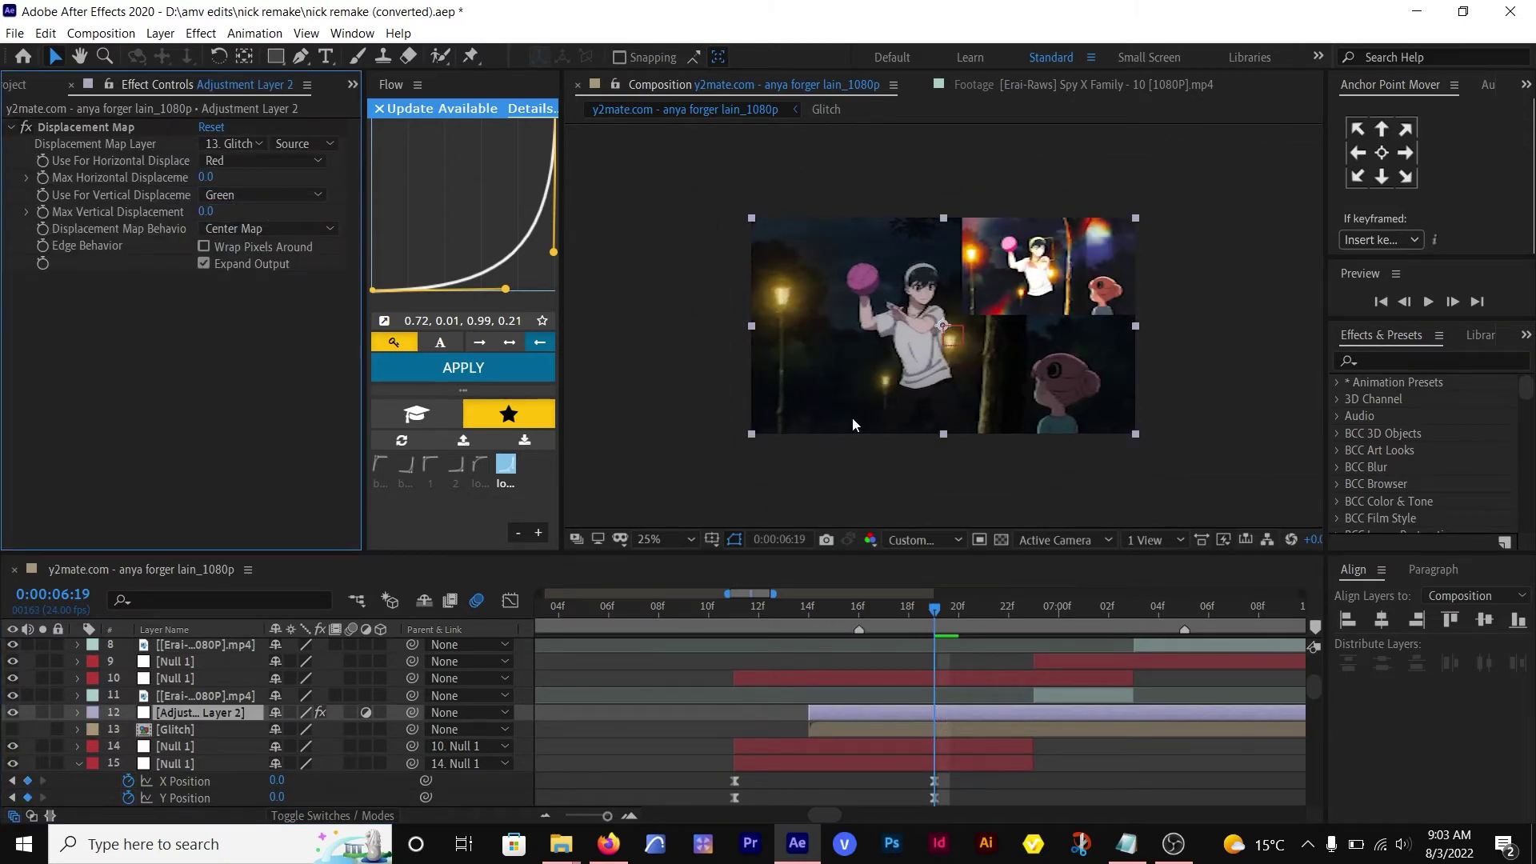
# - Move the displacement adjustment layer above the layer 9 clip, starting at 0:00:06:19, and go to 0:00:06:21
pyautogui.scroll(4, 944, 752)
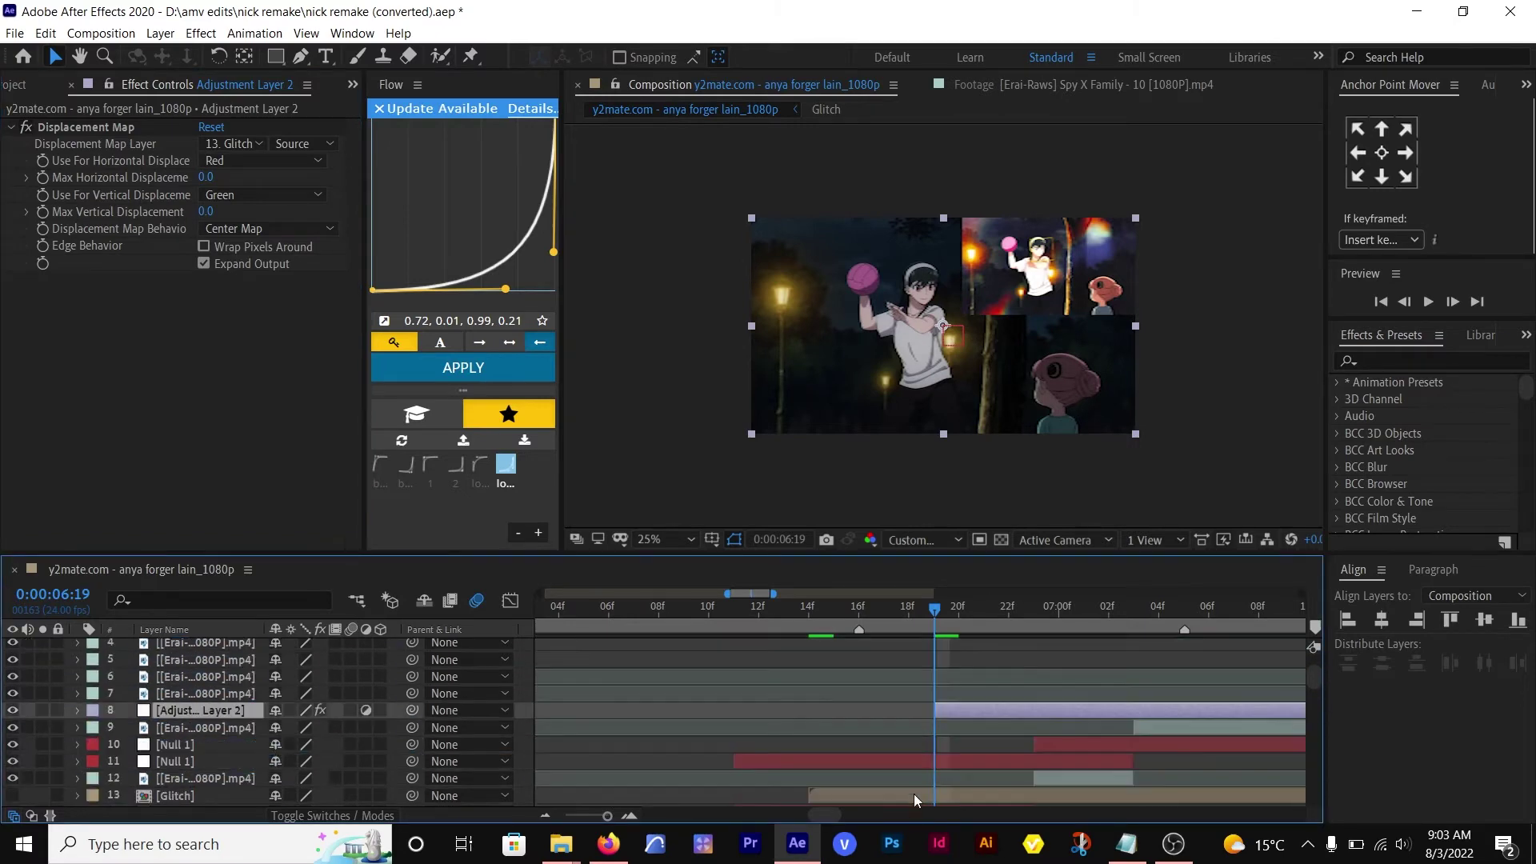
pyautogui.press('pagedown')
pyautogui.press('pagedown')
pyautogui.scroll(-3, 983, 701)
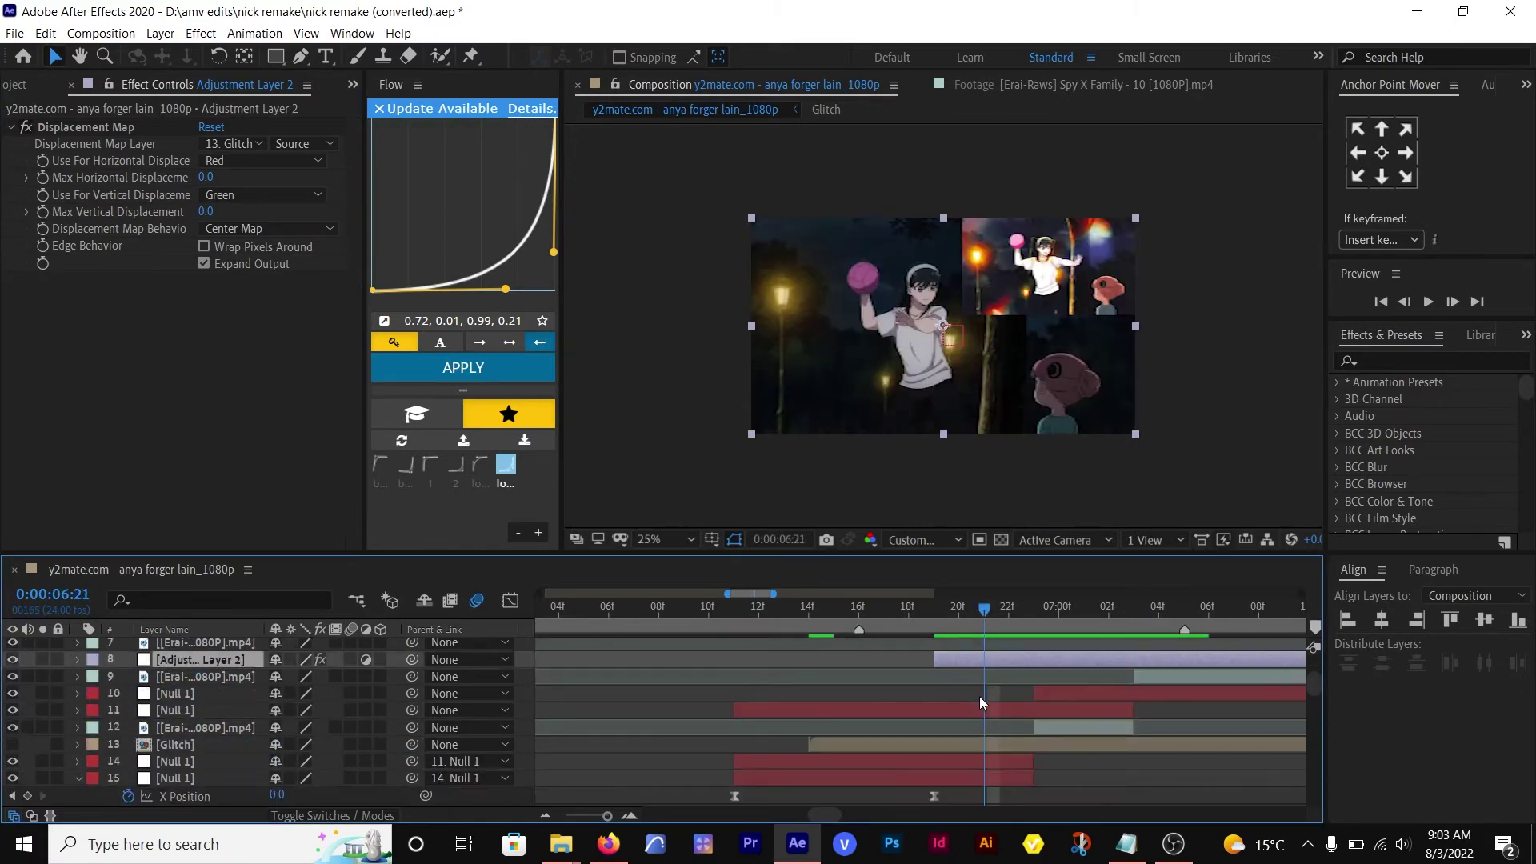
# - Start the adjustment layer at 0:00:06:21 and keyframe Max Horizontal Displacement at 79 and Max Vertical Displacement at 34
pyautogui.click(42, 177)
pyautogui.click(43, 212)
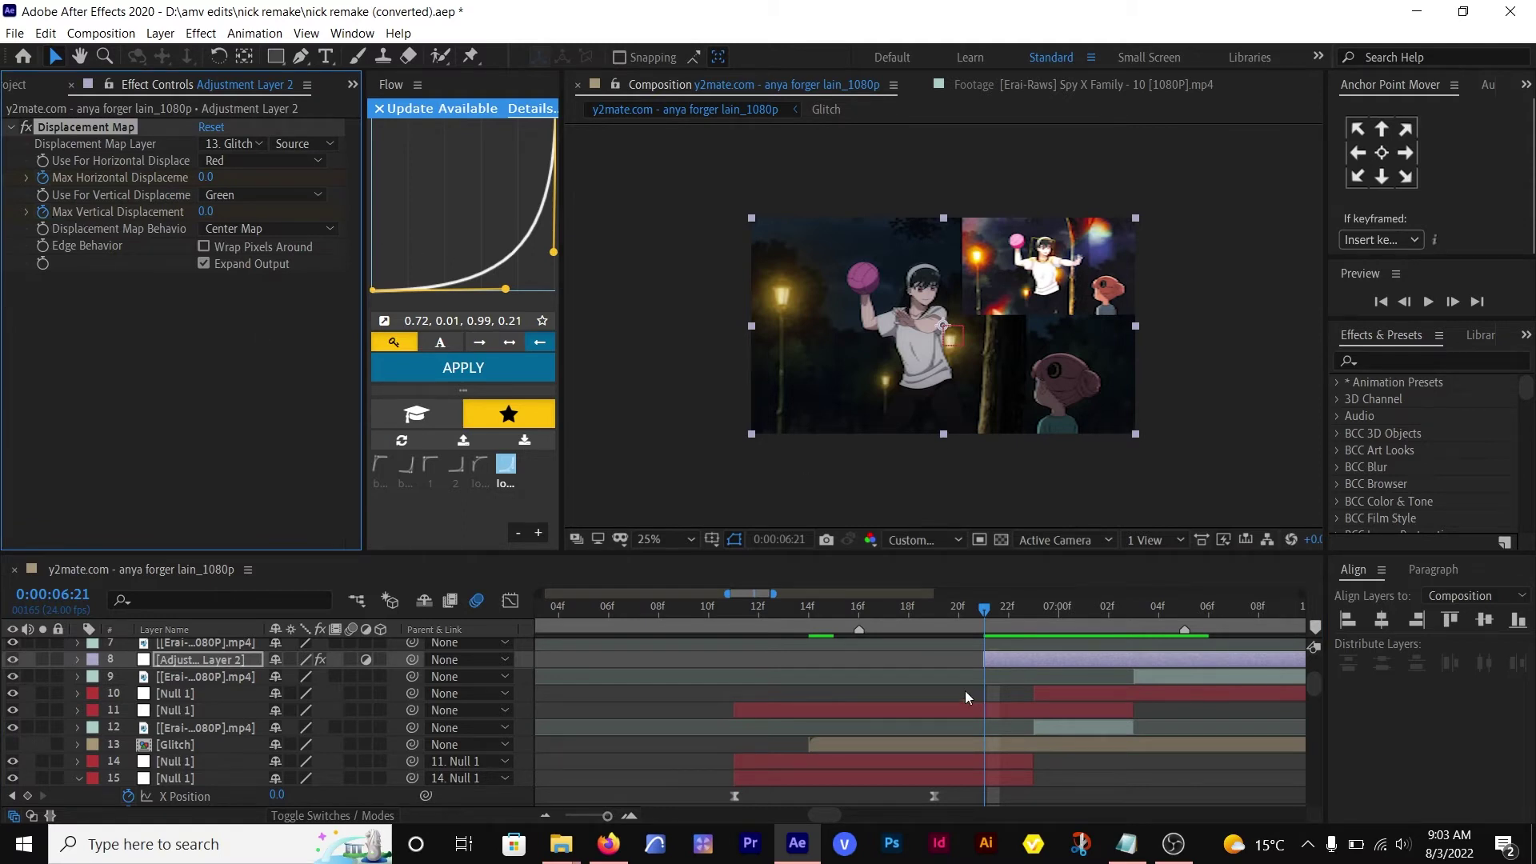
pyautogui.press('u')
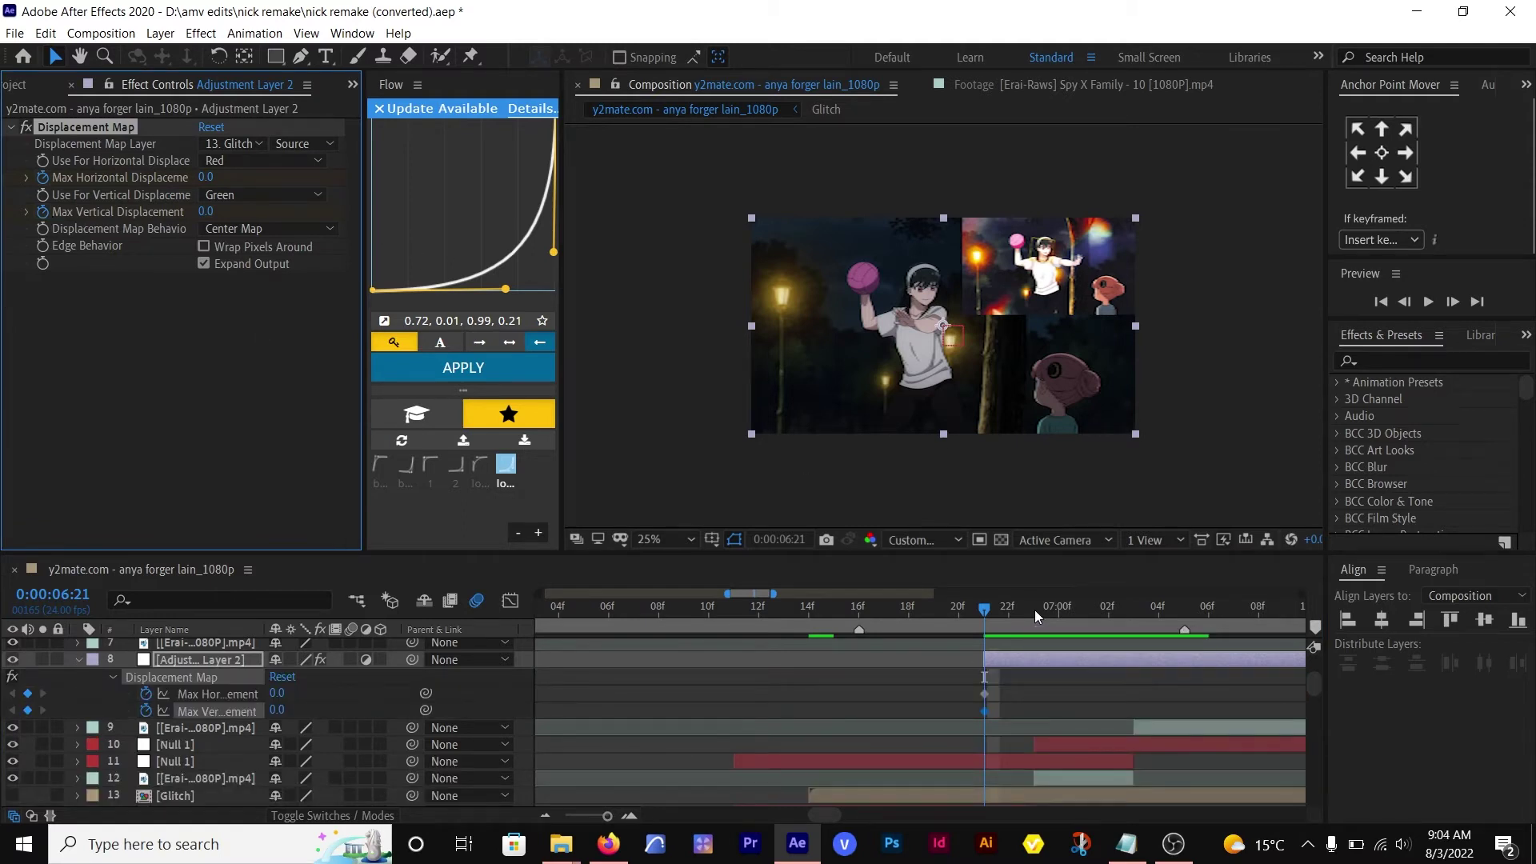
pyautogui.moveTo(277, 694); pyautogui.dragTo(305, 710)
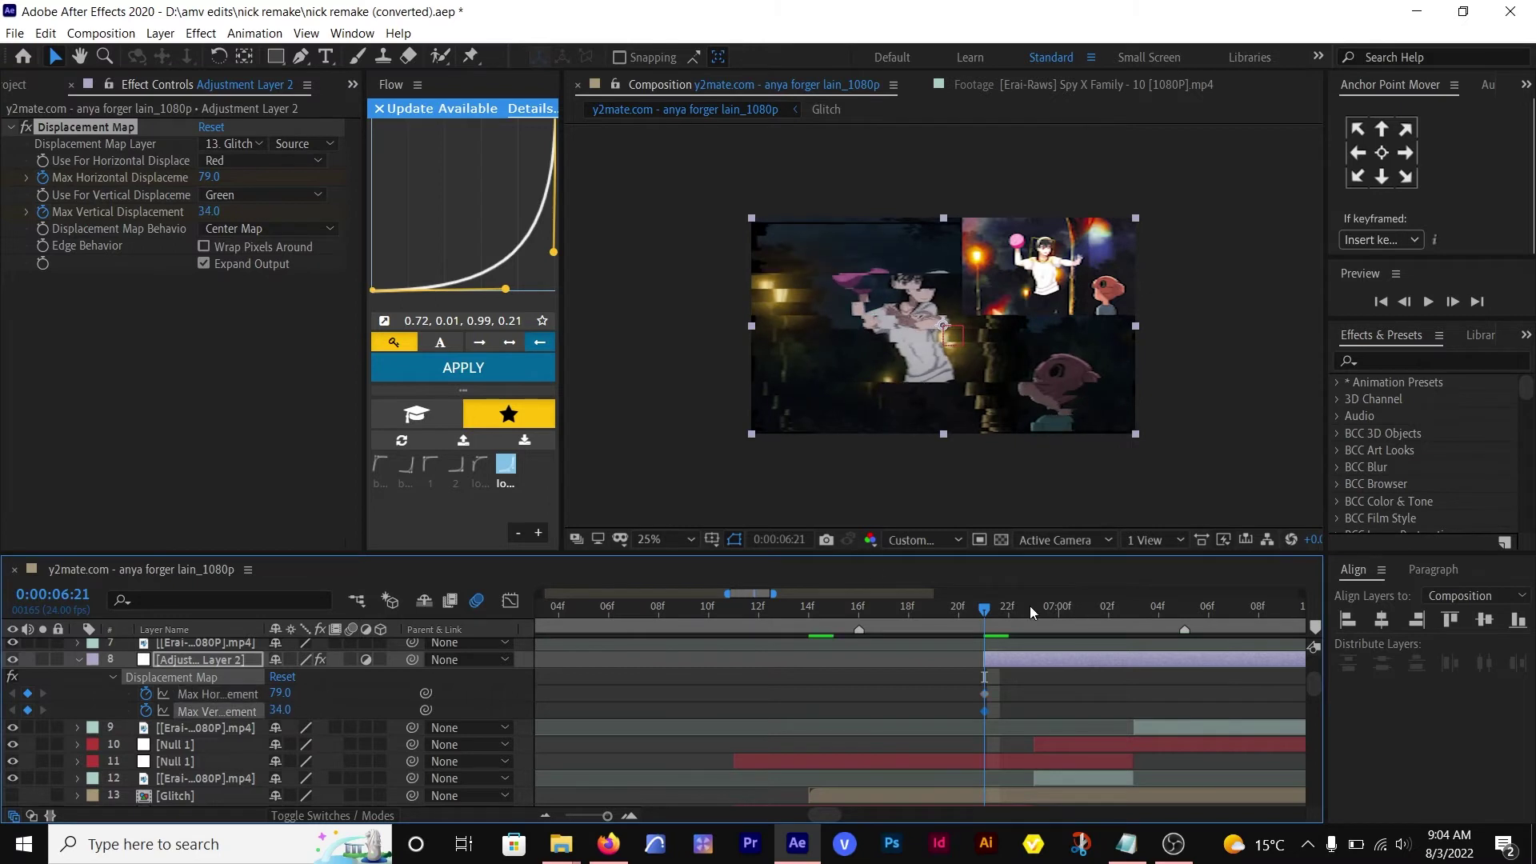
# - Keyframe the horizontal displacement at -73 and the vertical at -32 at 0:00:06:23, and convert the keyframes to hold keyframes
pyautogui.click(1032, 613)
pyautogui.hotkey('ctrl', 'v')
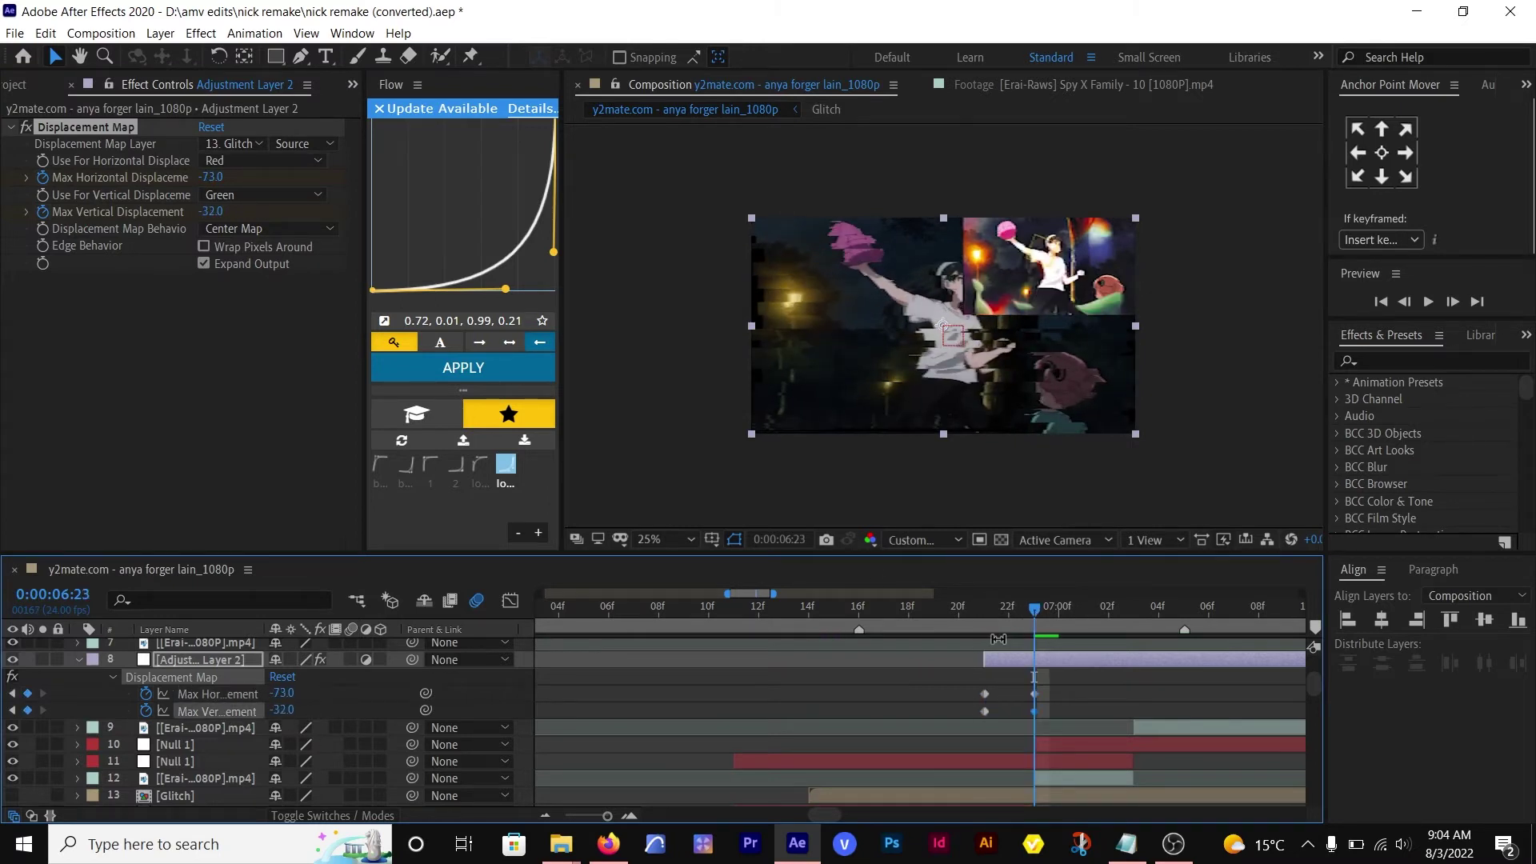
pyautogui.rightClick(985, 711)
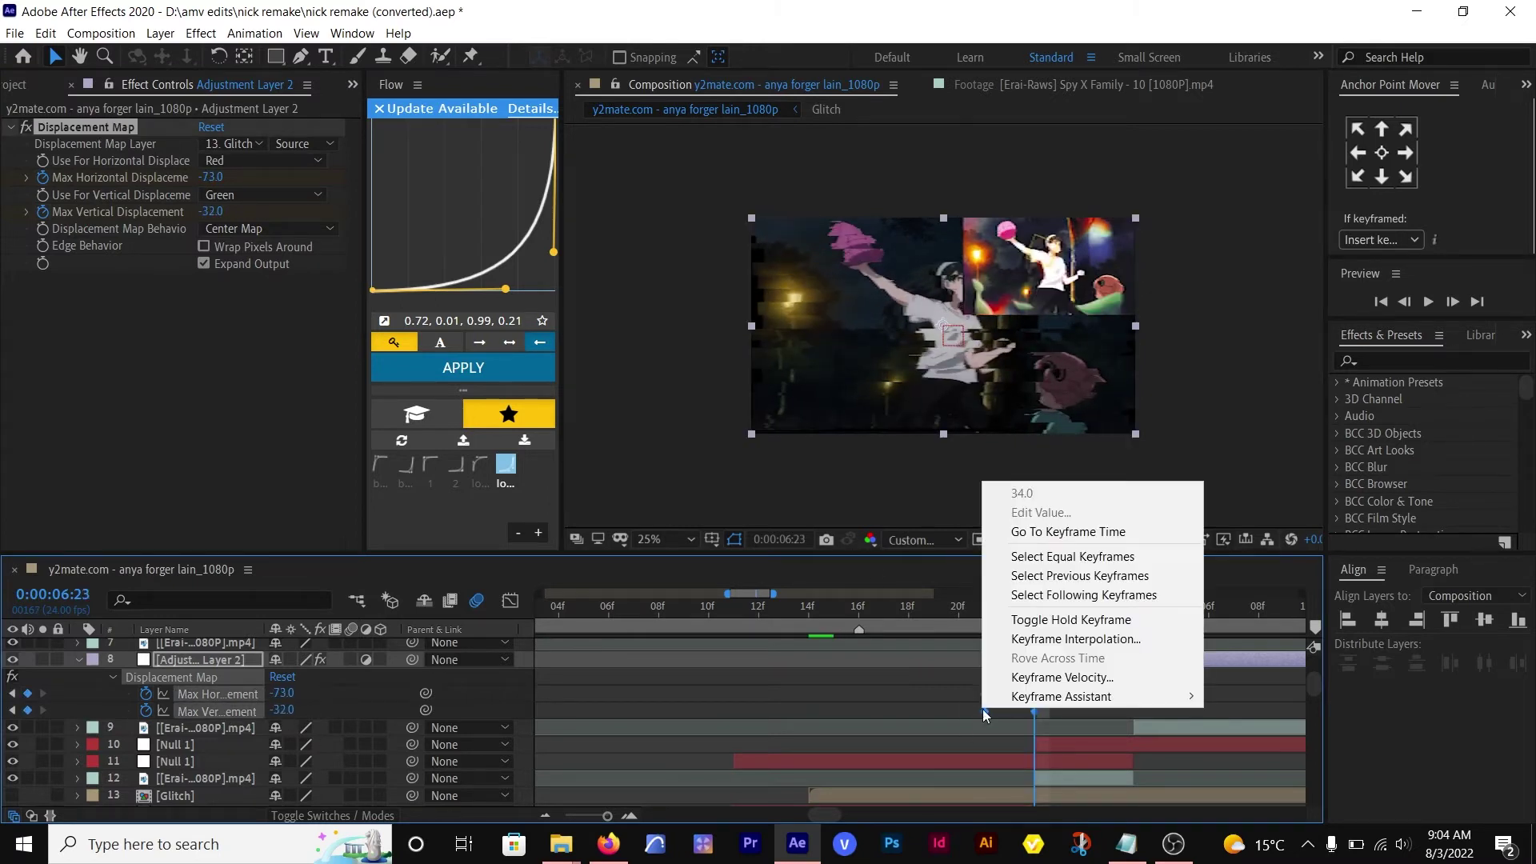
pyautogui.click(1070, 622)
pyautogui.scroll(-3, 816, 632)
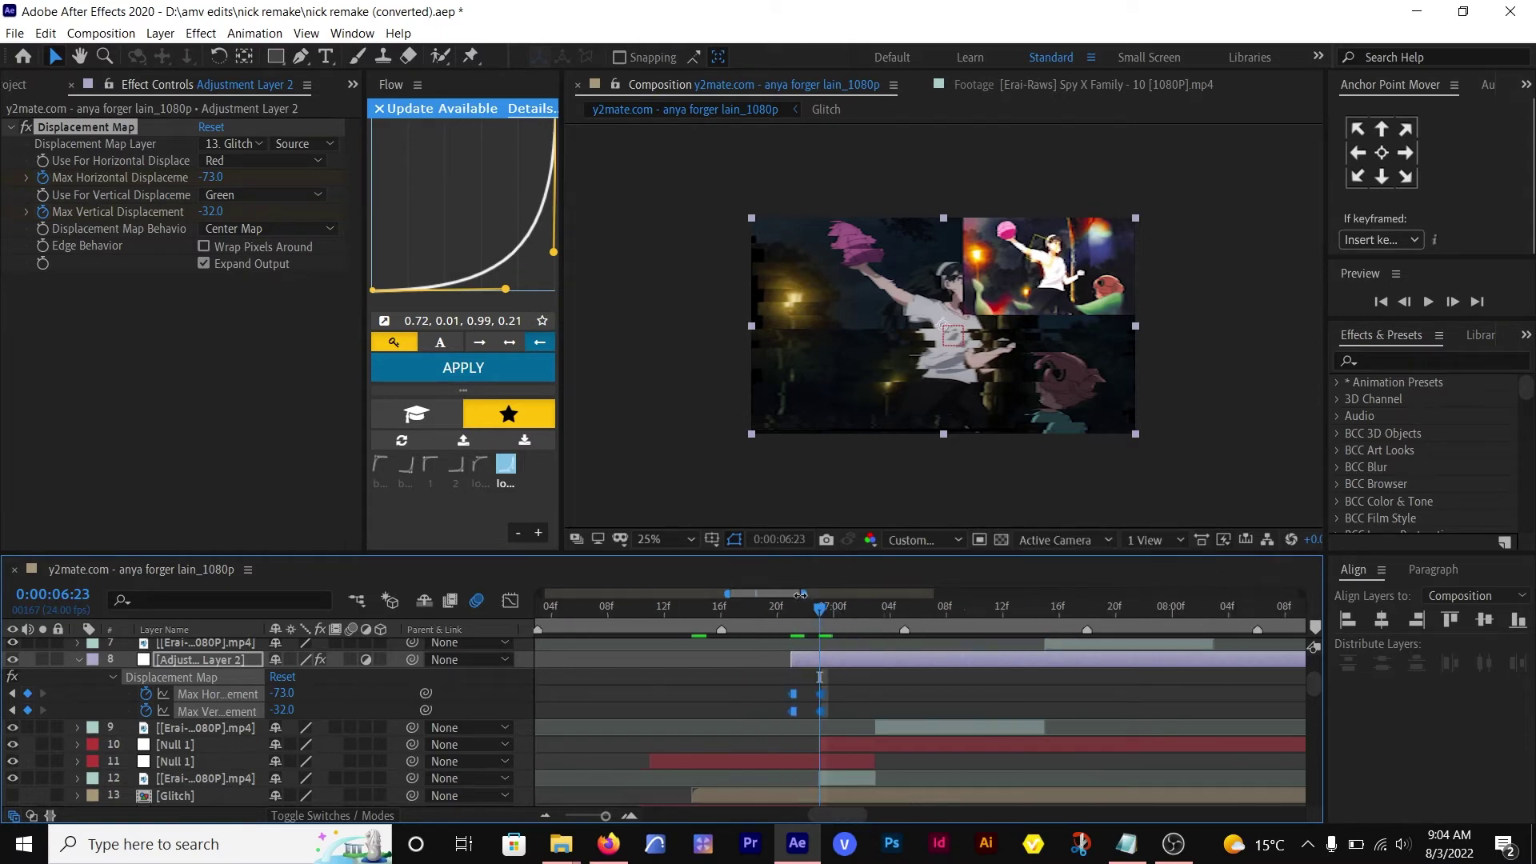
# - Add new horizontal and vertical displacement keyframes at 0:00:07:01, with Max Vertical Displacement at -58
pyautogui.scroll(3, 812, 640)
pyautogui.moveTo(828, 615); pyautogui.dragTo(874, 640)
pyautogui.click(211, 212)
pyautogui.moveTo(211, 212); pyautogui.dragTo(313, 178)
# - Keyframe both Max Horizontal and Max Vertical Displacement at 0 at 0:00:07:03
pyautogui.moveTo(882, 610); pyautogui.dragTo(939, 612)
pyautogui.click(211, 212)
pyautogui.write('0')
pyautogui.click(209, 178)
pyautogui.write('0')
pyautogui.click(281, 408)
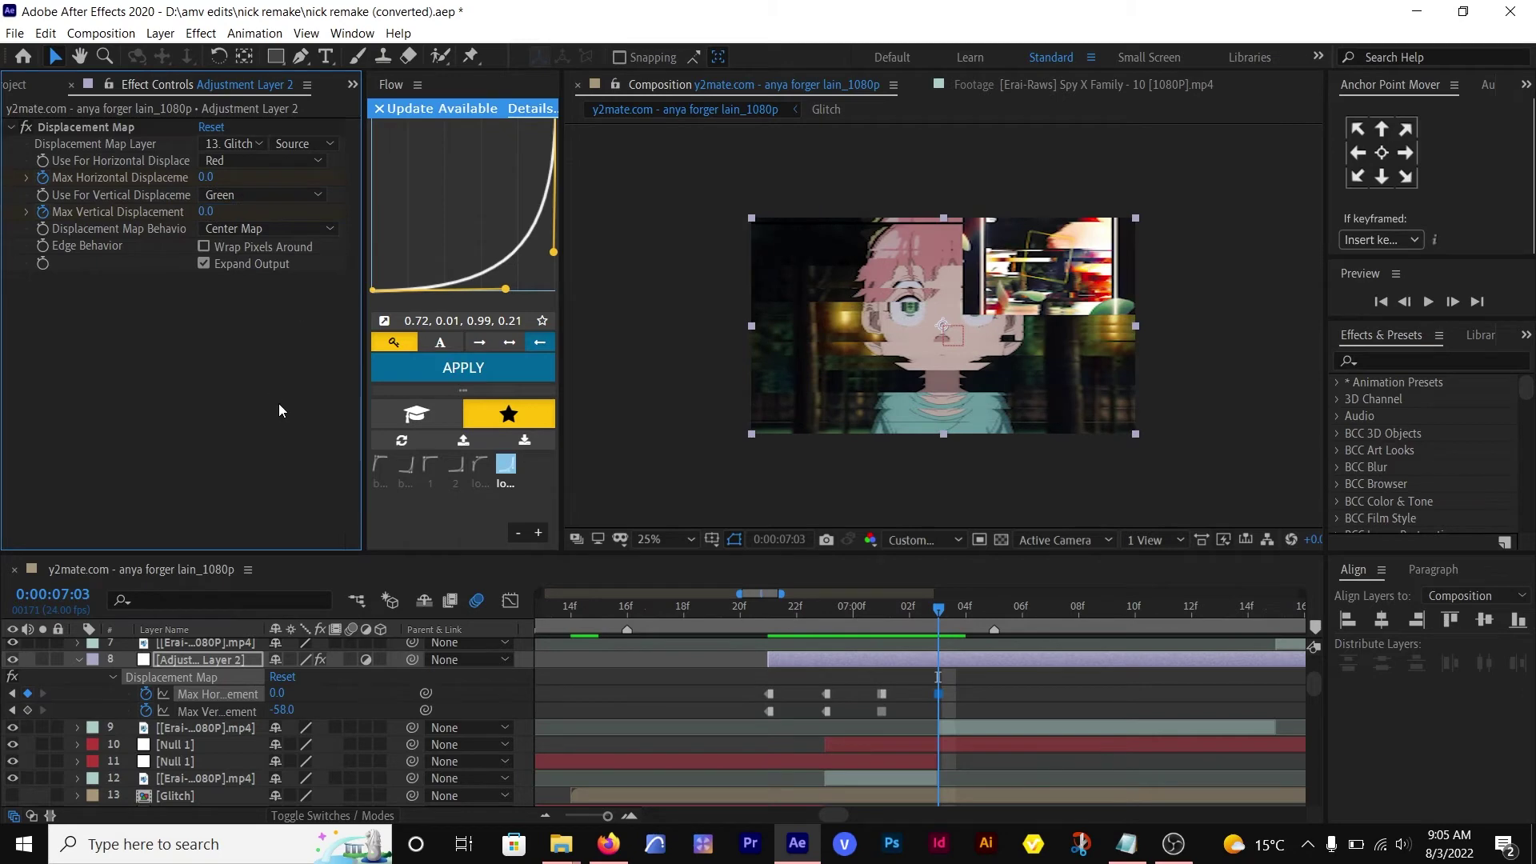
# - Shift the adjustment layer three frames later to start at 0:00:07:00, split it at 0:00:07:06 and delete the remainder
pyautogui.moveTo(973, 661); pyautogui.dragTo(1058, 661)
pyautogui.press('pagedown')
pyautogui.press('pagedown')
pyautogui.press('pagedown')
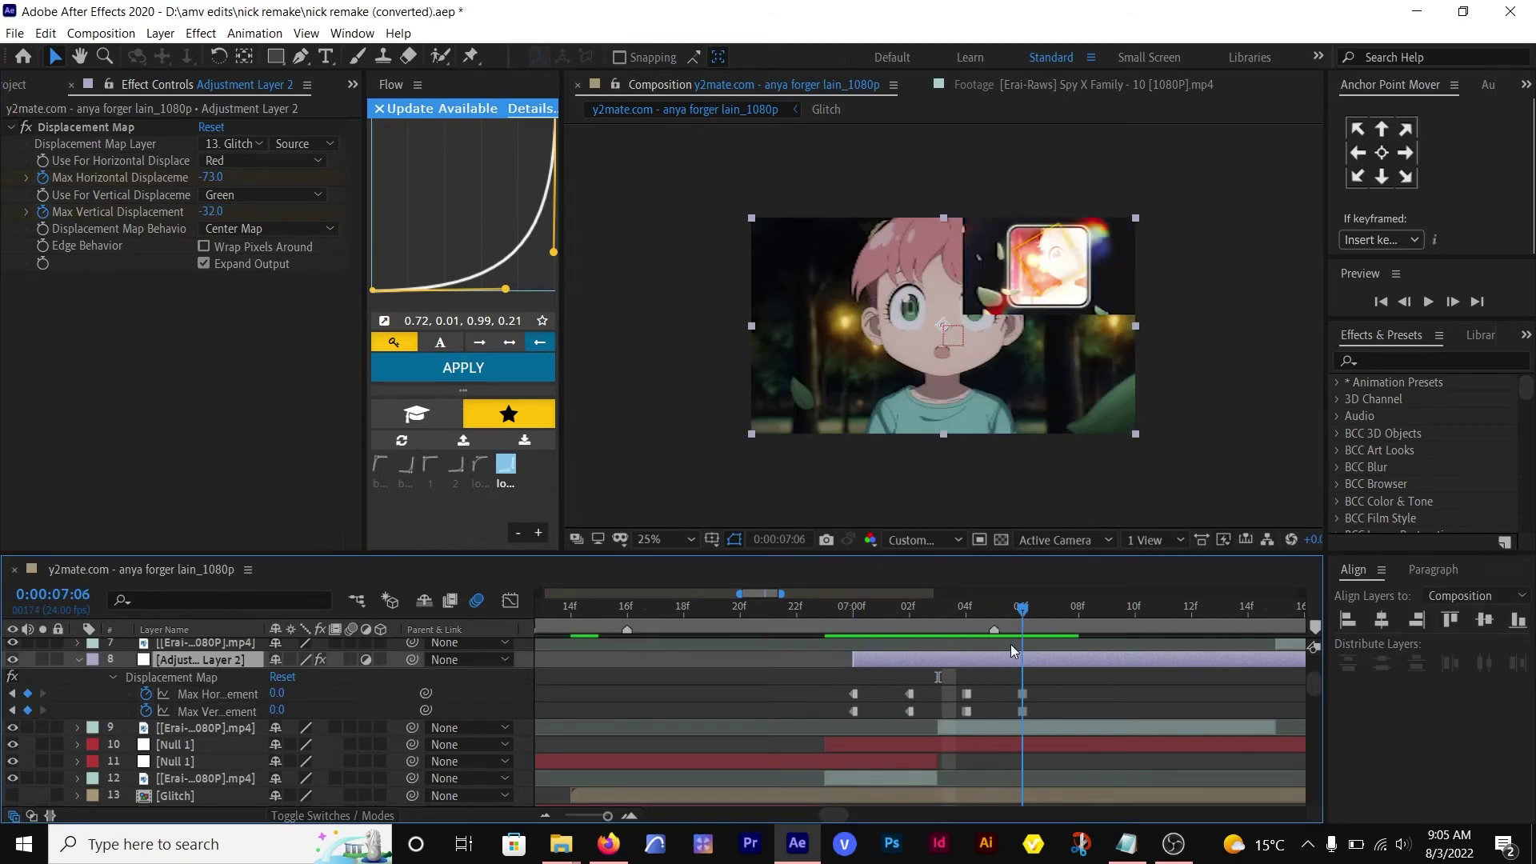
pyautogui.hotkey('ctrl', 'shift', 'd')
pyautogui.press('Delete')
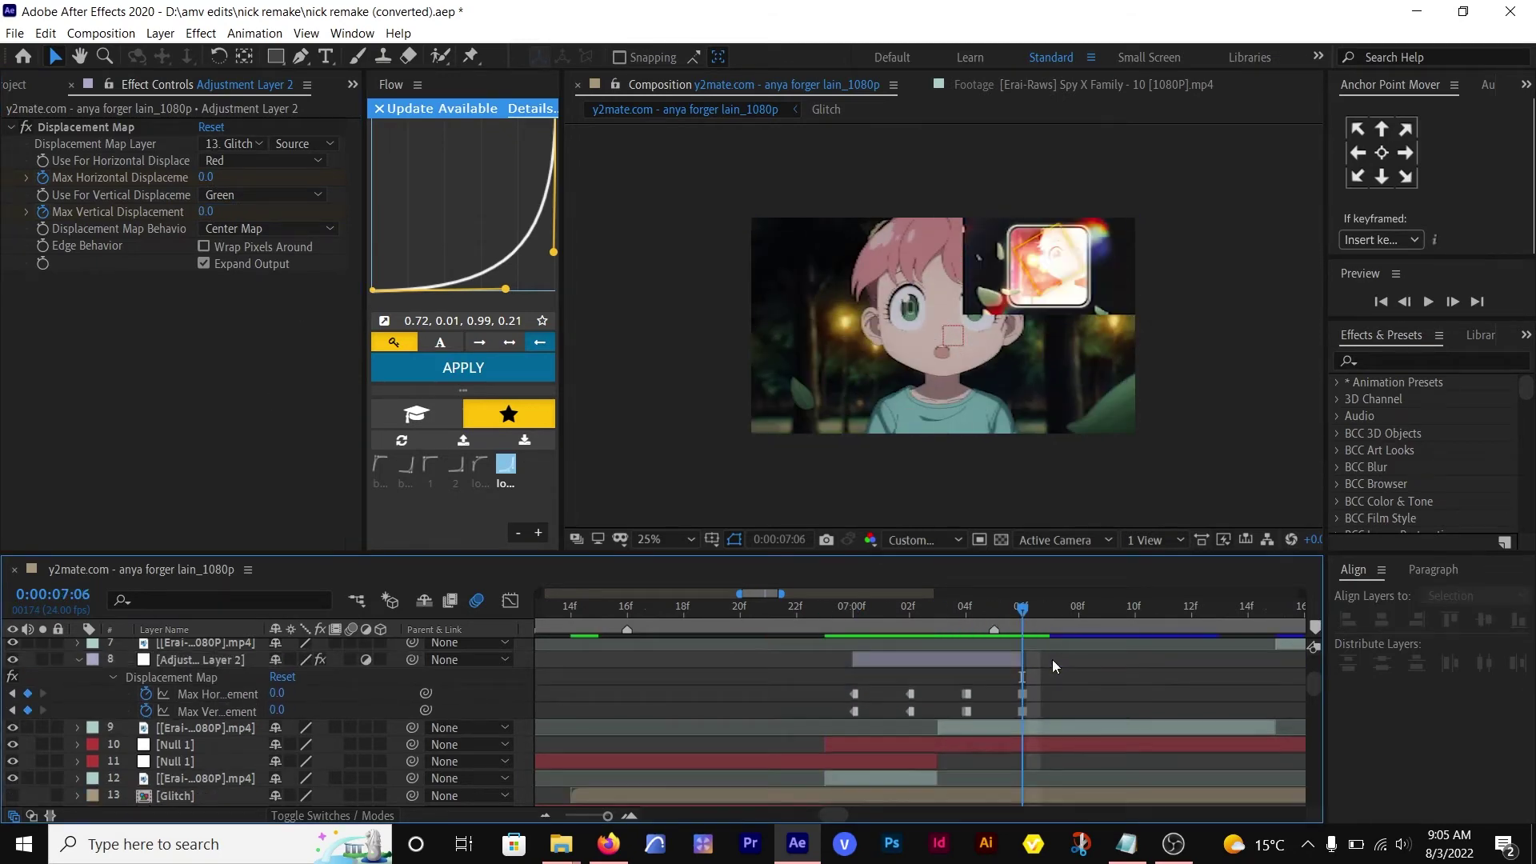
# - Duplicate the displacement adjustment layer at 0:00:07:00 and replace the copy's Displacement Map effect with Twitch
pyautogui.press('pageup')
pyautogui.press('pageup')
pyautogui.press('pageup')
pyautogui.press('pageup')
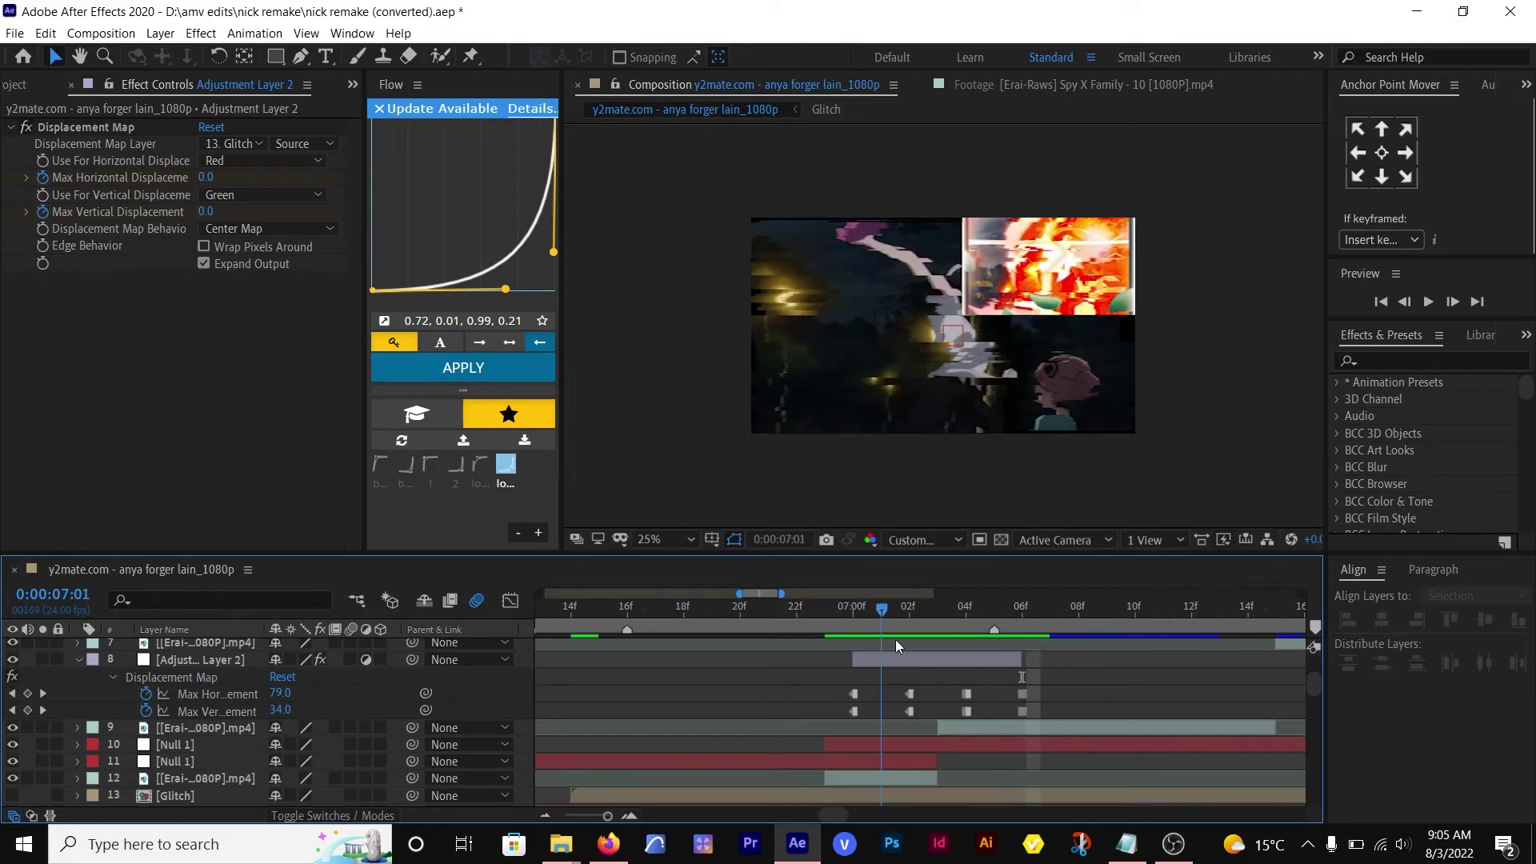
pyautogui.press('pageup')
pyautogui.press('pageup')
pyautogui.hotkey('ctrl', 'd')
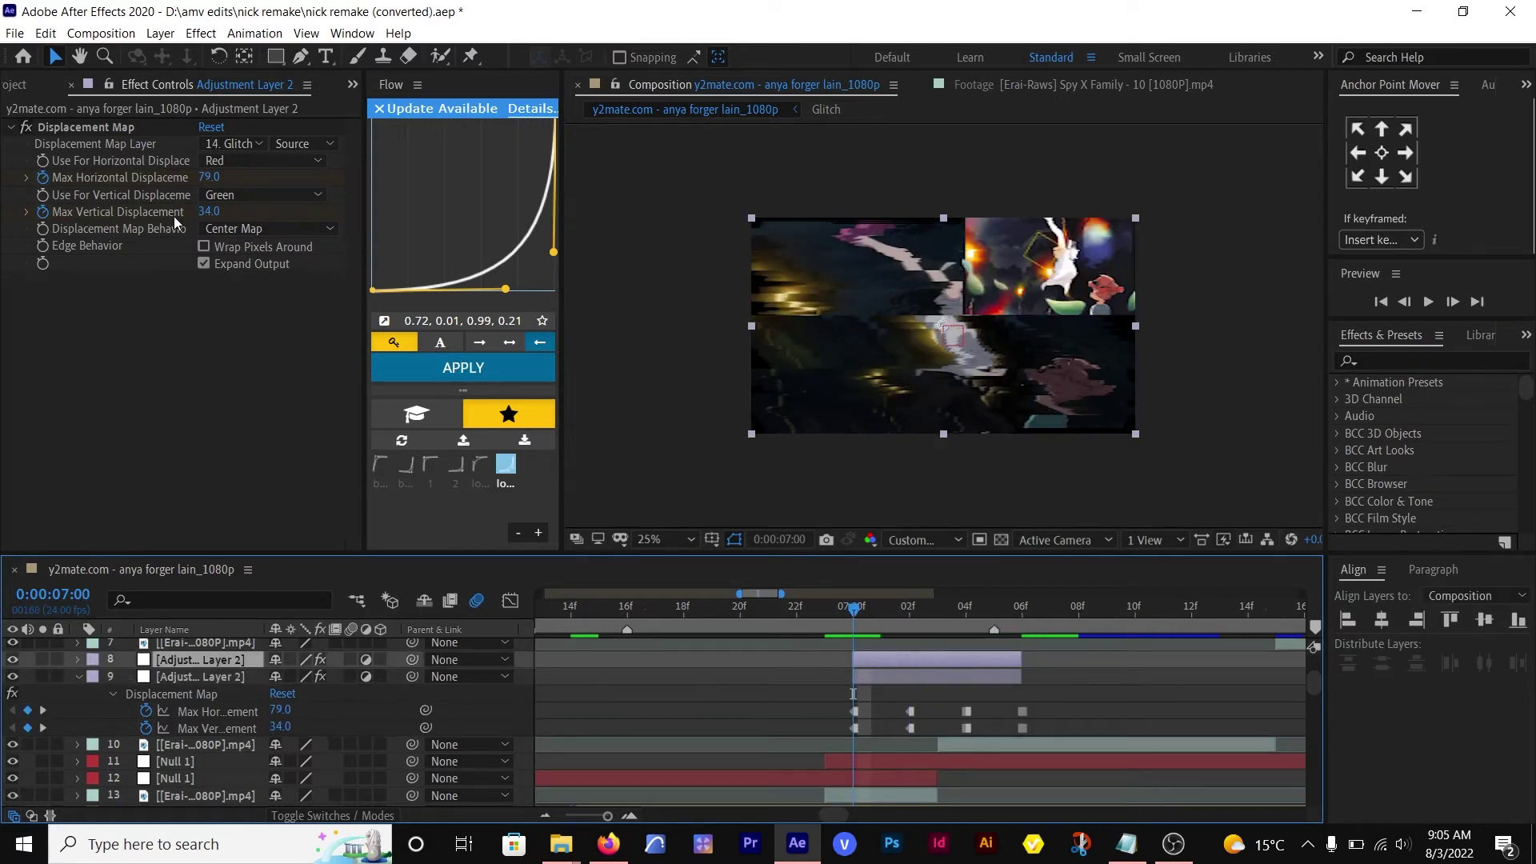
pyautogui.hotkey('ctrl', 'space')
pyautogui.write('twi')
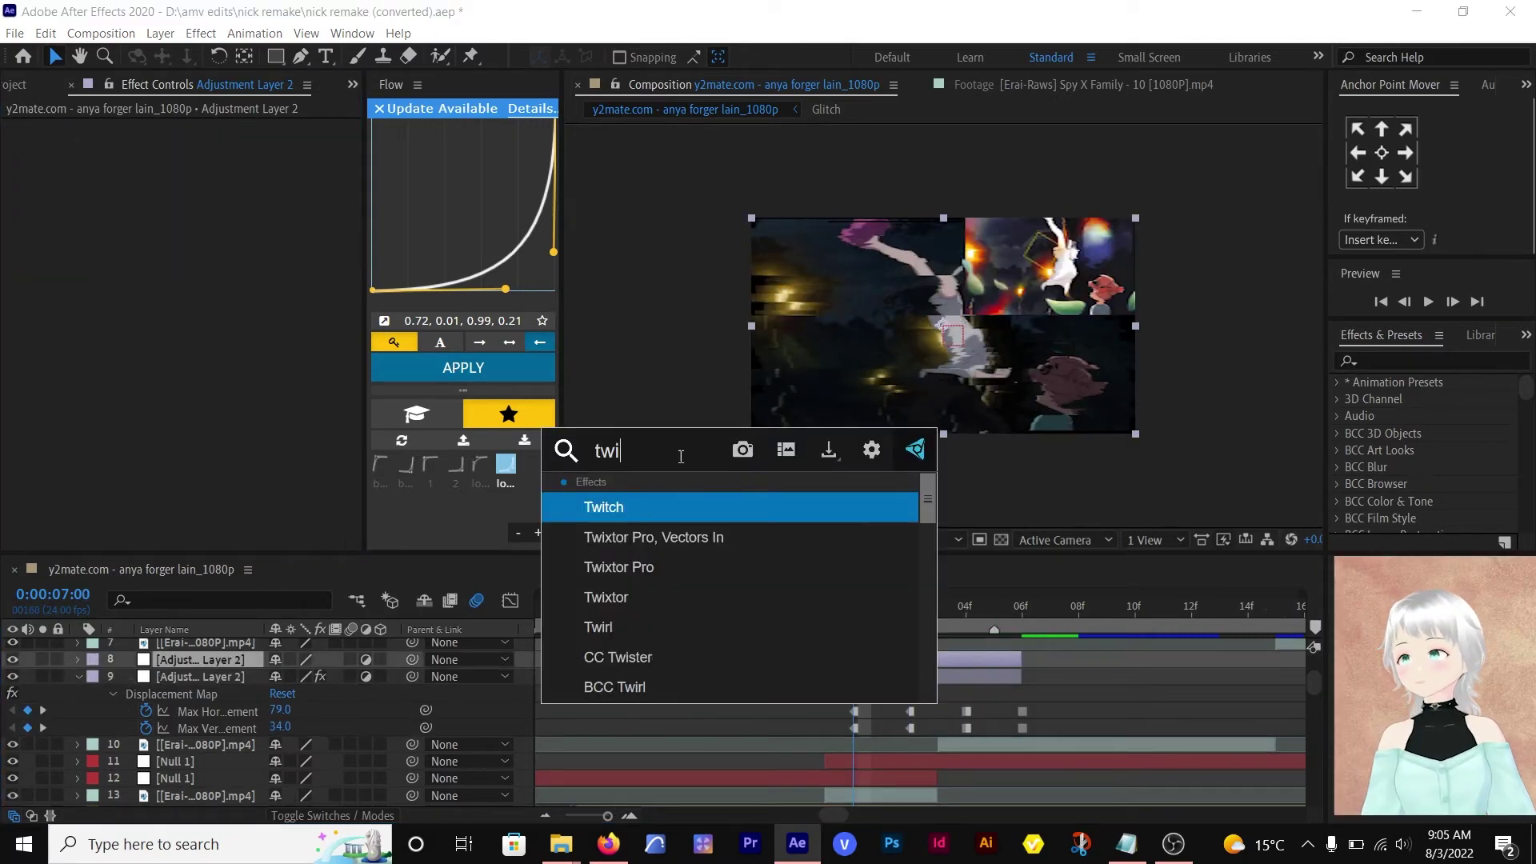
pyautogui.press('Return')
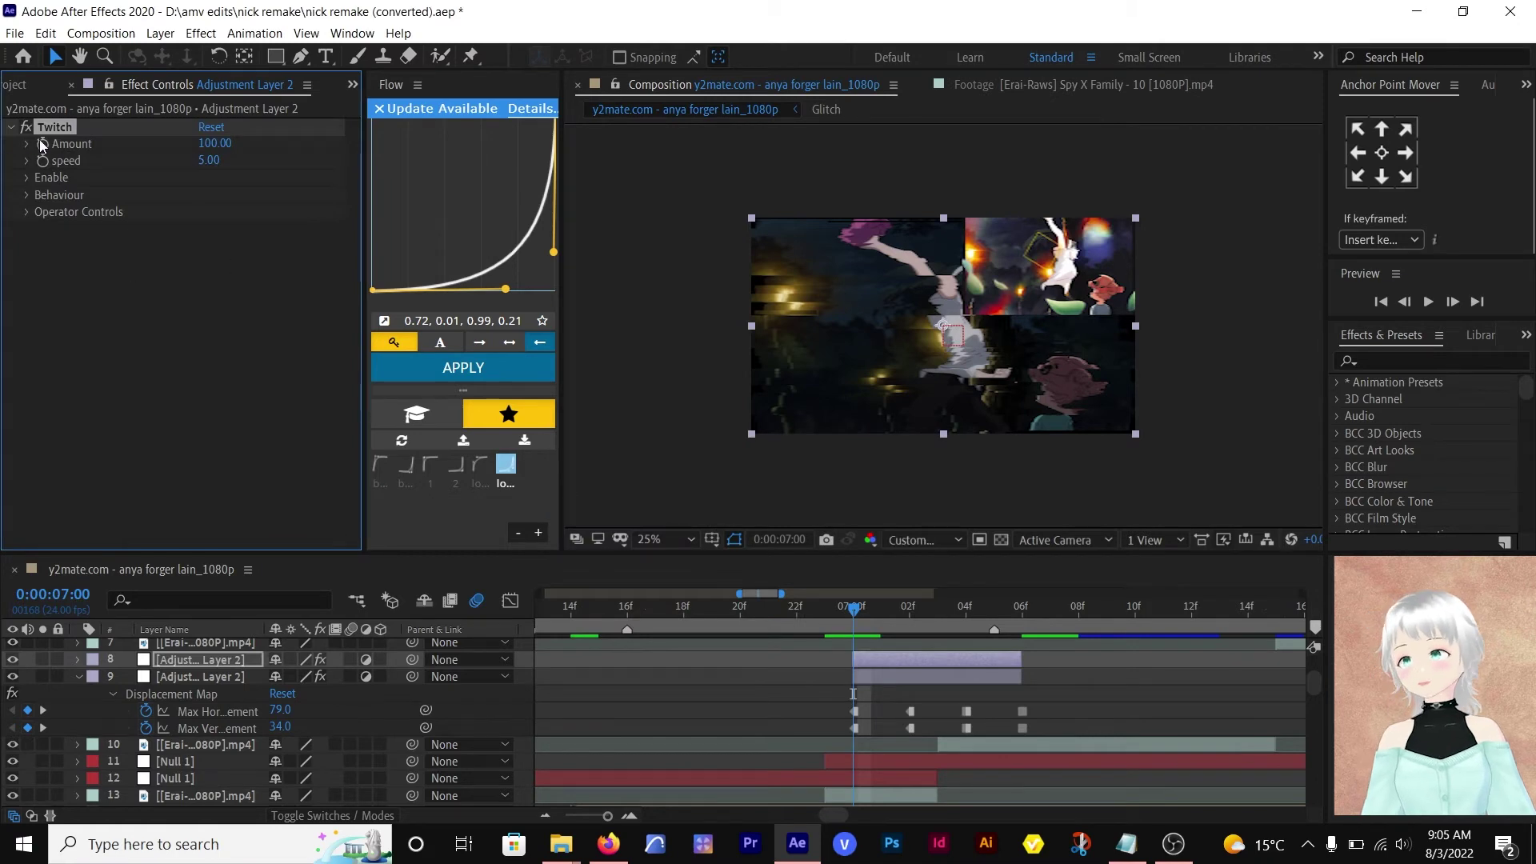
# - Keyframe Twitch Amount at 0 at 0:00:07:00, 100 at 0:00:07:03 and 0 at 0:00:07:06
pyautogui.press('u')
pyautogui.moveTo(924, 606); pyautogui.dragTo(939, 608)
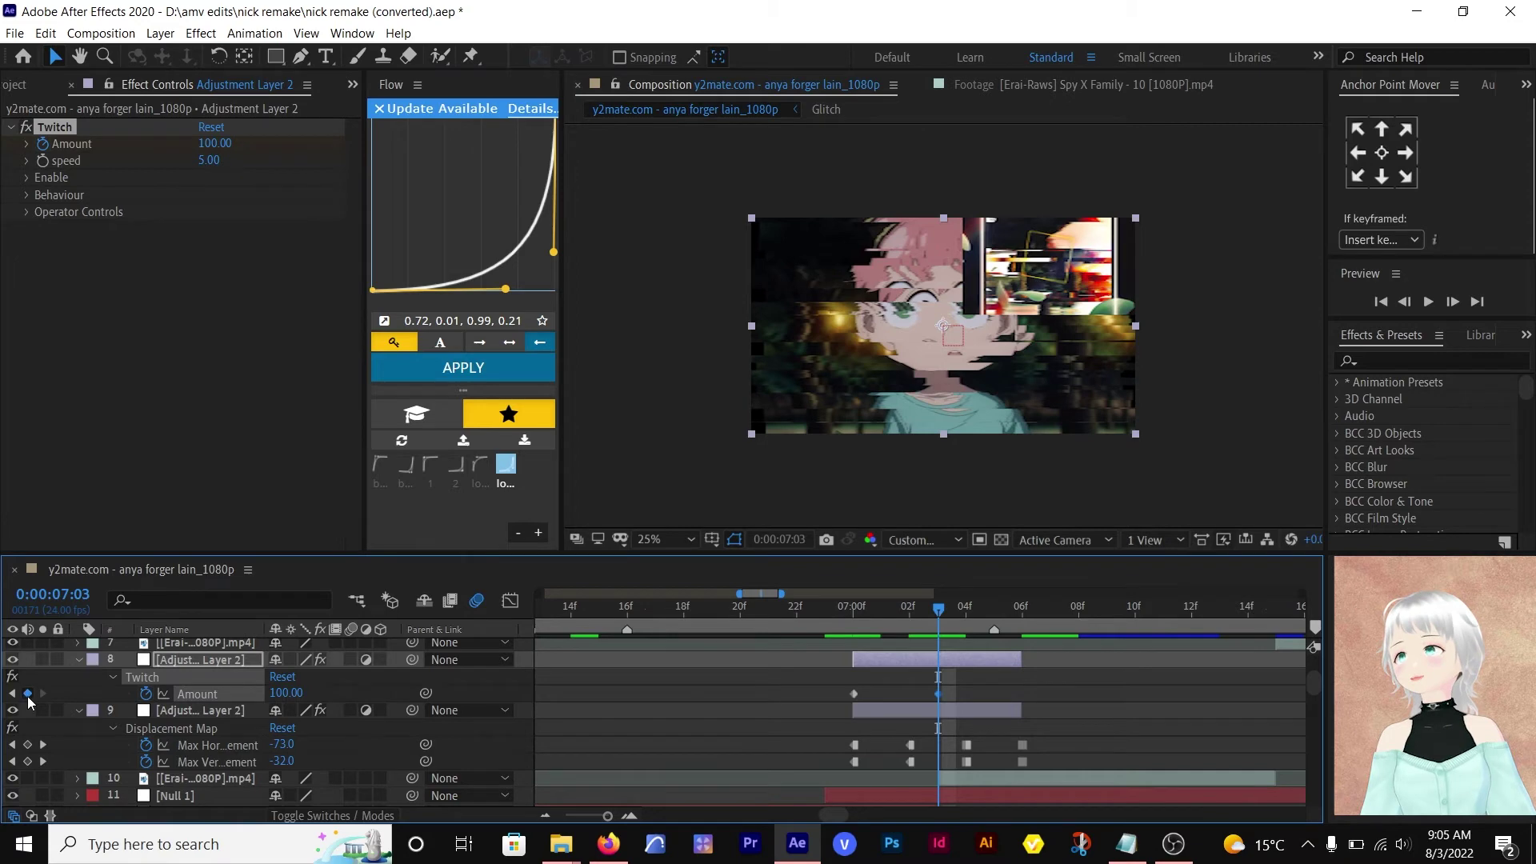
pyautogui.click(1020, 617)
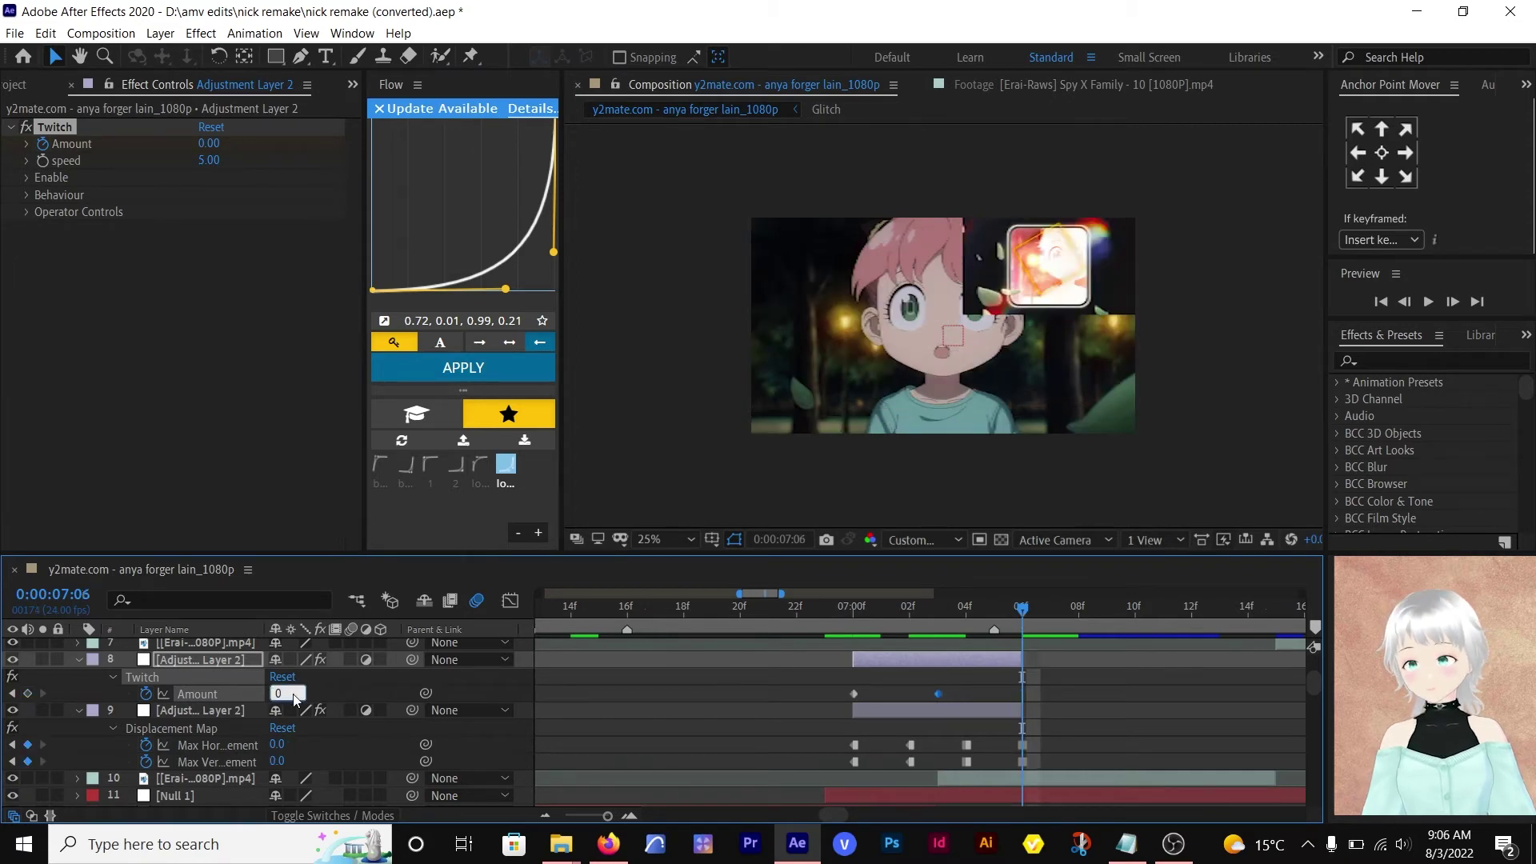
pyautogui.doubleClick(12, 694)
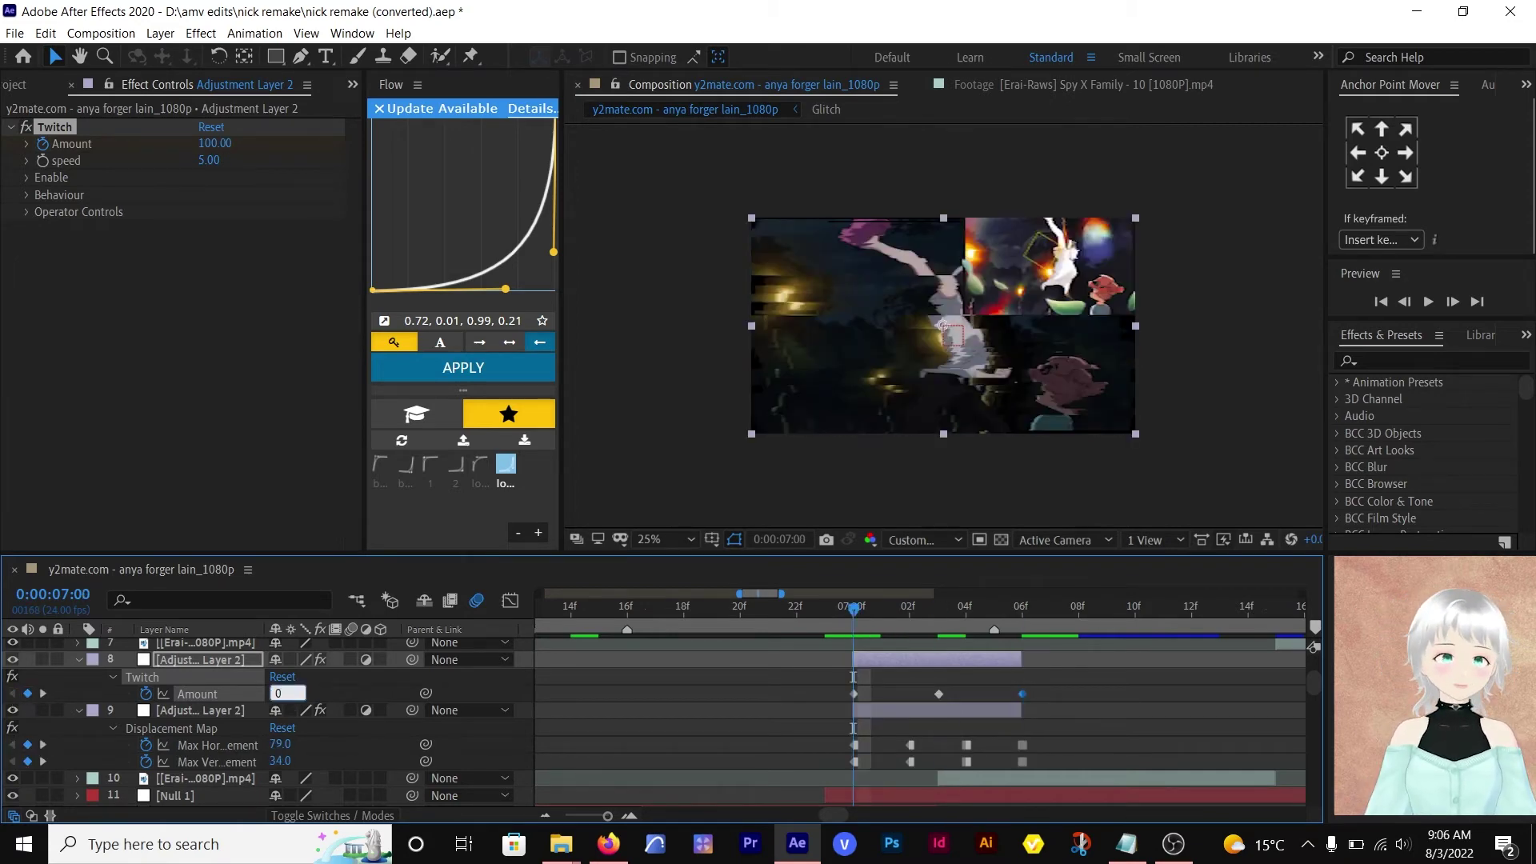
# - Enable only the Light and Slide operators in the Twitch effect
pyautogui.click(26, 176)
pyautogui.click(203, 229)
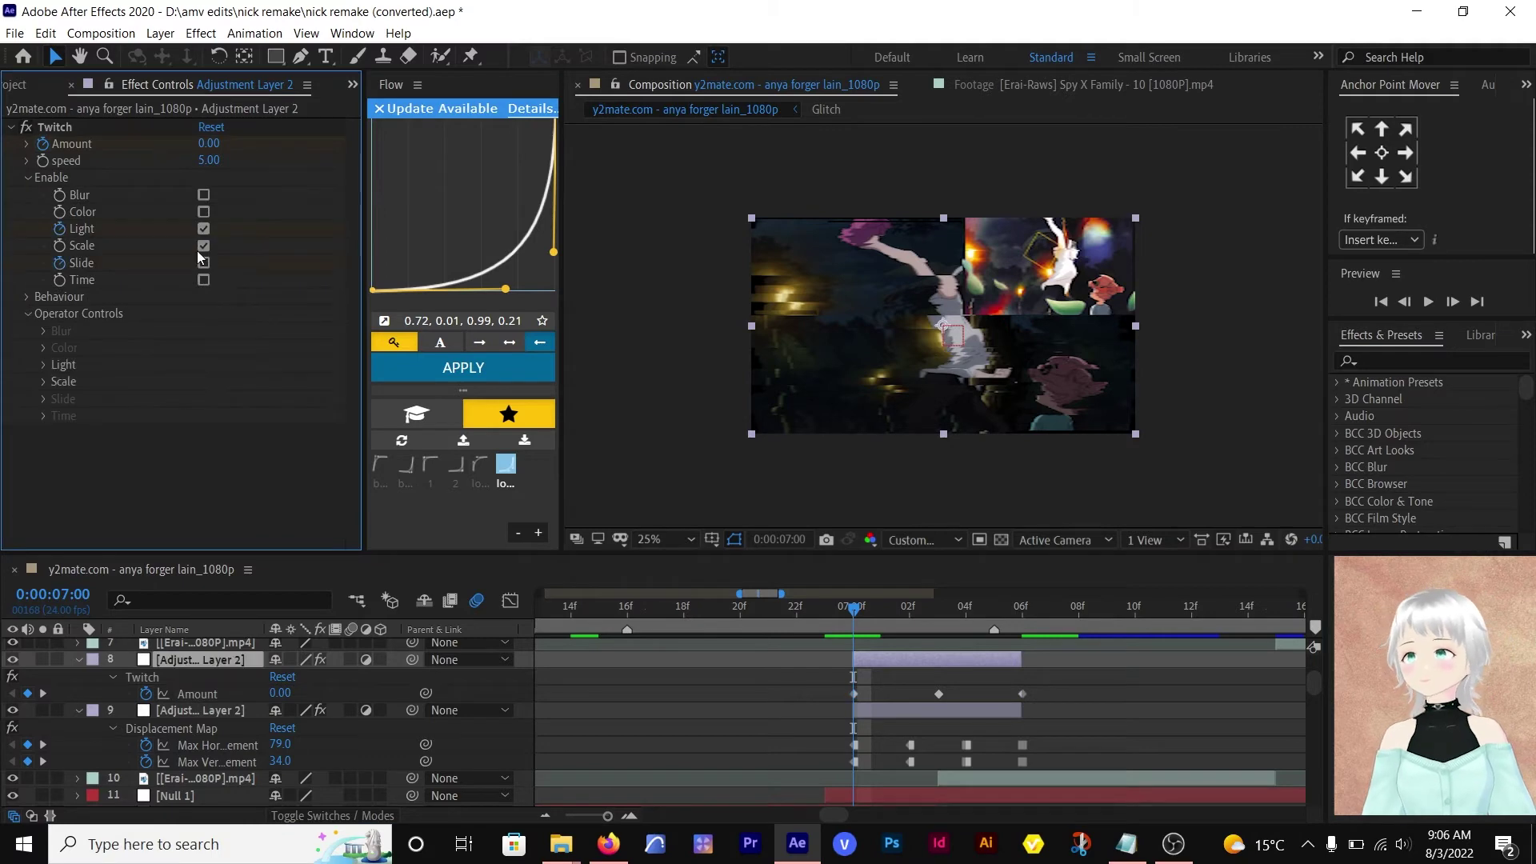
pyautogui.click(203, 263)
# - Set the Twitch Slide Amount to 13, checking the slide effect around 0:00:07:03
pyautogui.click(44, 399)
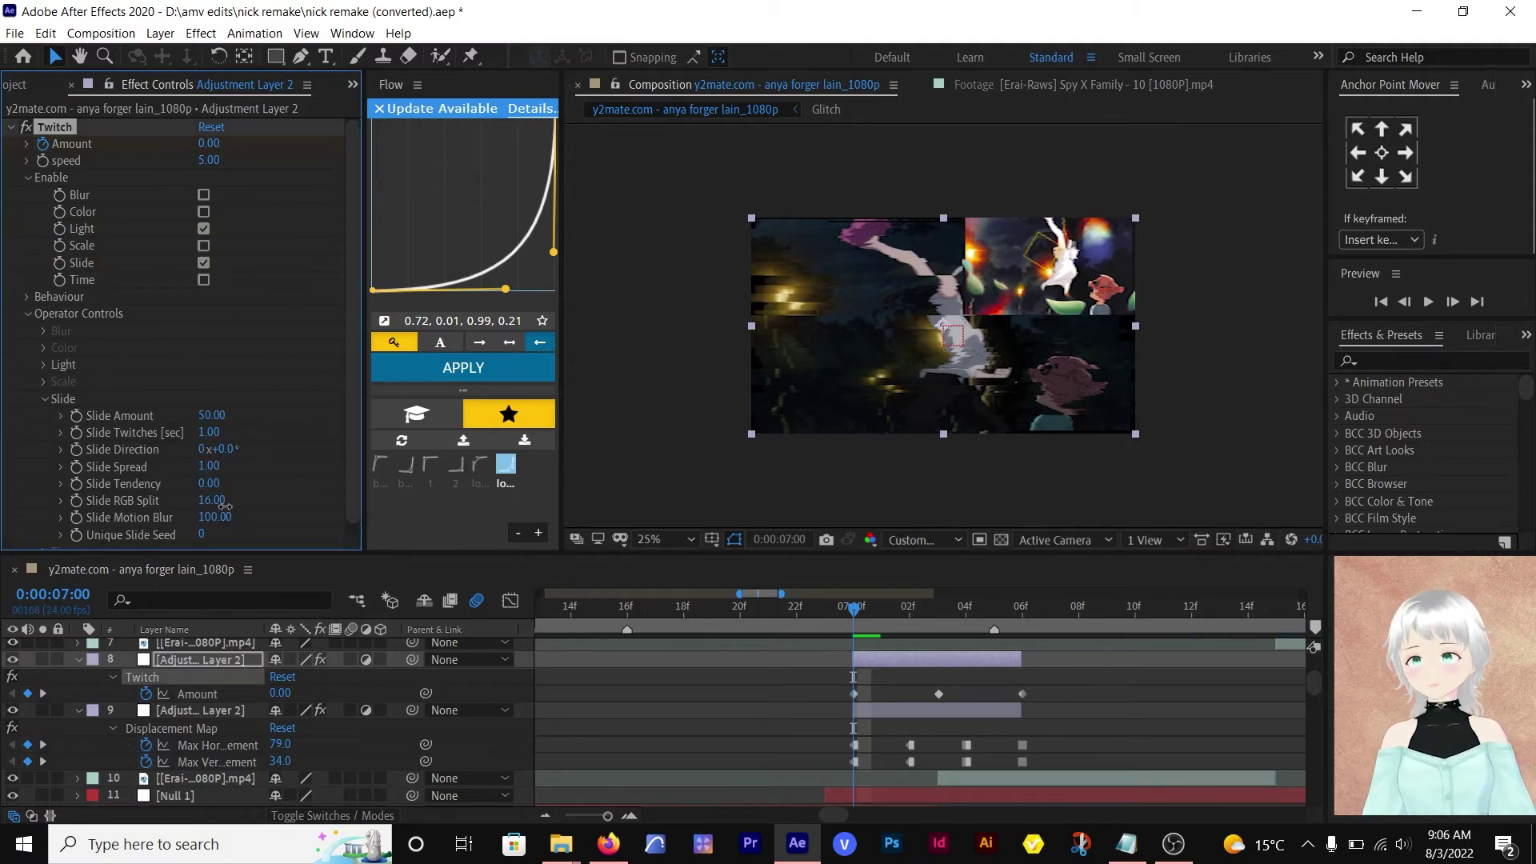
pyautogui.moveTo(858, 610); pyautogui.dragTo(927, 614)
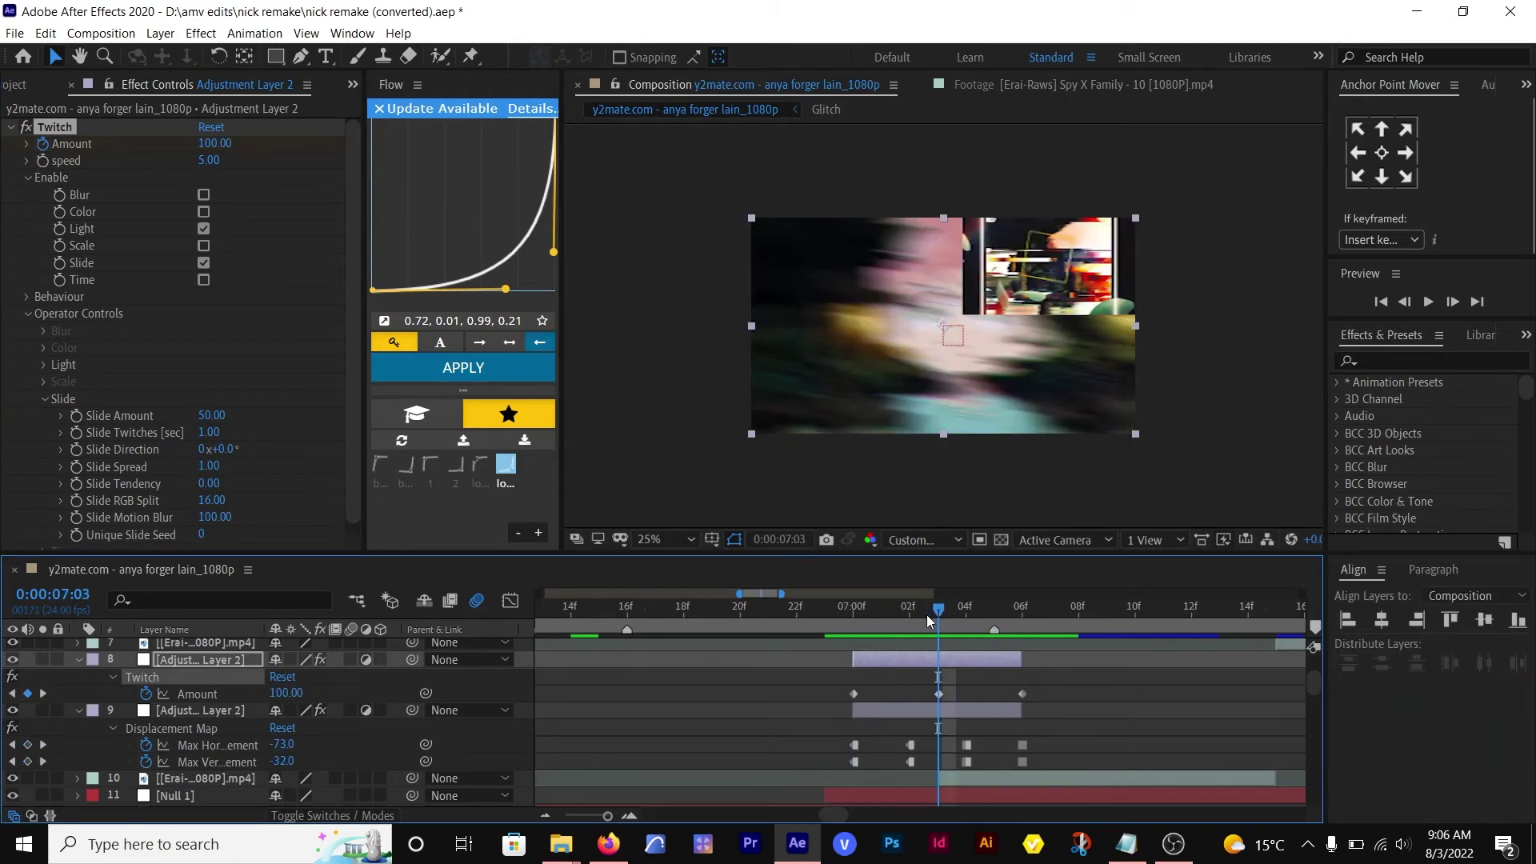
pyautogui.scroll(-1, 288, 441)
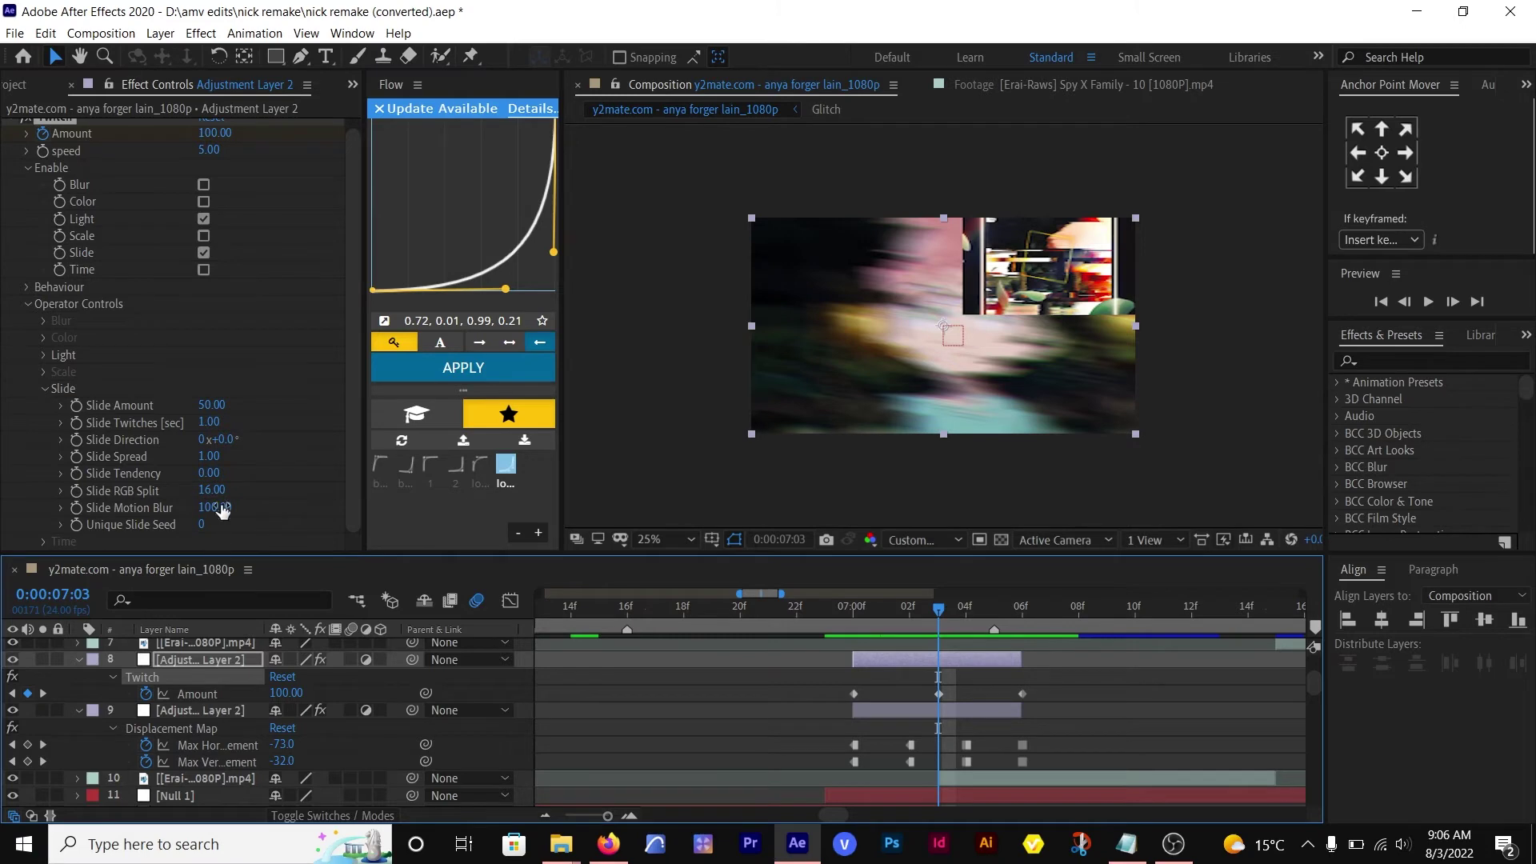
pyautogui.moveTo(212, 406); pyautogui.dragTo(167, 409)
pyautogui.moveTo(938, 611)
pyautogui.mouseDown()
pyautogui.moveTo(872, 615)
pyautogui.moveTo(954, 612)
pyautogui.moveTo(828, 636)
pyautogui.moveTo(925, 624)
pyautogui.mouseUp()
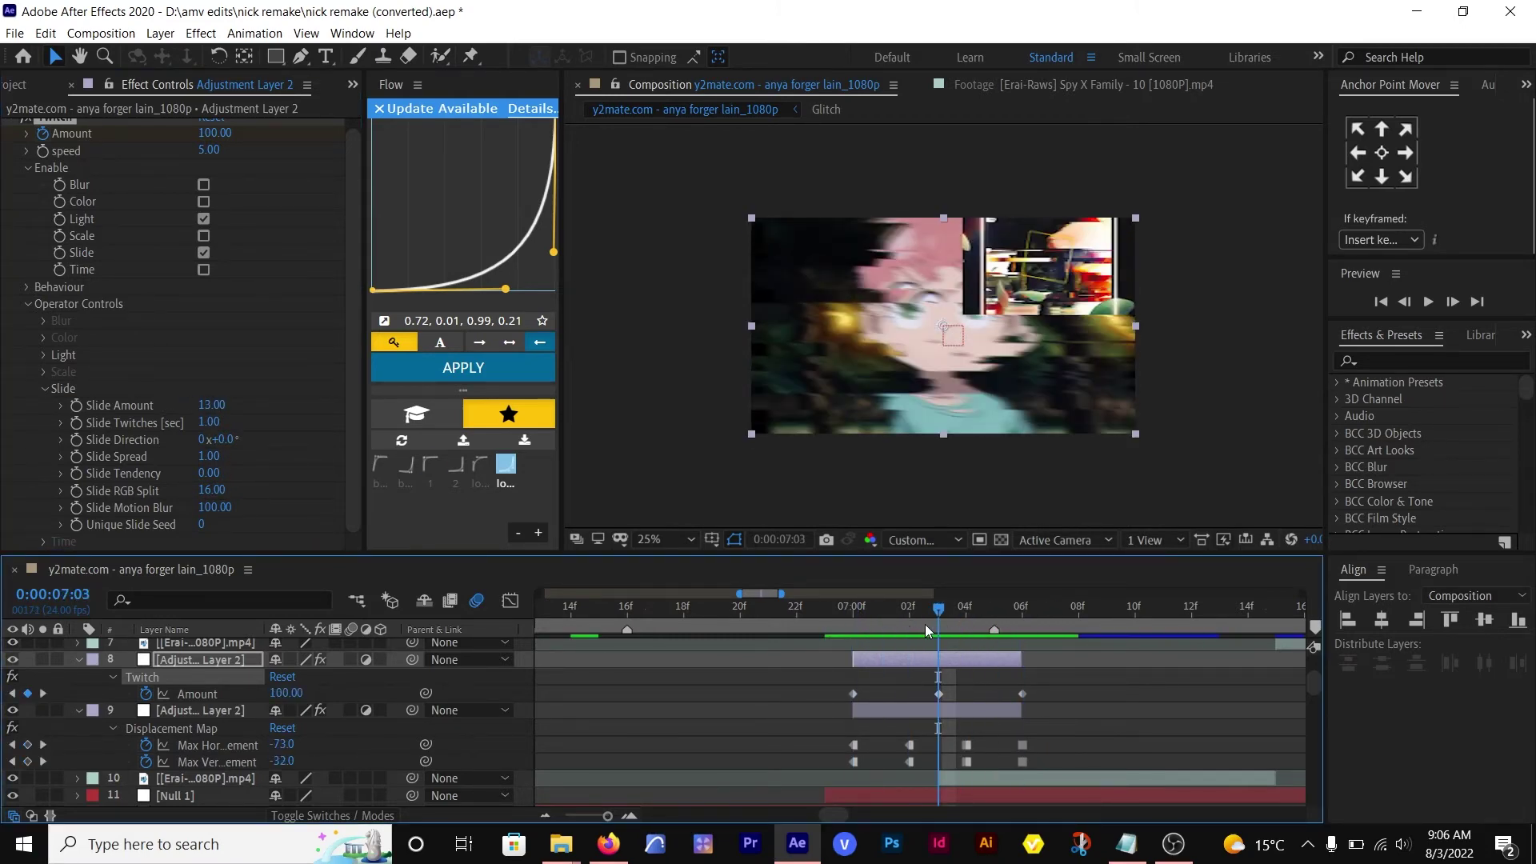
# - Set the Twitch Amount keyframe at 0:00:07:03 to 50 and check the surrounding frames
pyautogui.click(216, 136)
pyautogui.write('50')
pyautogui.press('Return')
pyautogui.moveTo(939, 613)
pyautogui.mouseDown()
pyautogui.moveTo(1008, 593)
pyautogui.moveTo(943, 610)
pyautogui.moveTo(1013, 608)
pyautogui.moveTo(921, 616)
pyautogui.mouseUp()
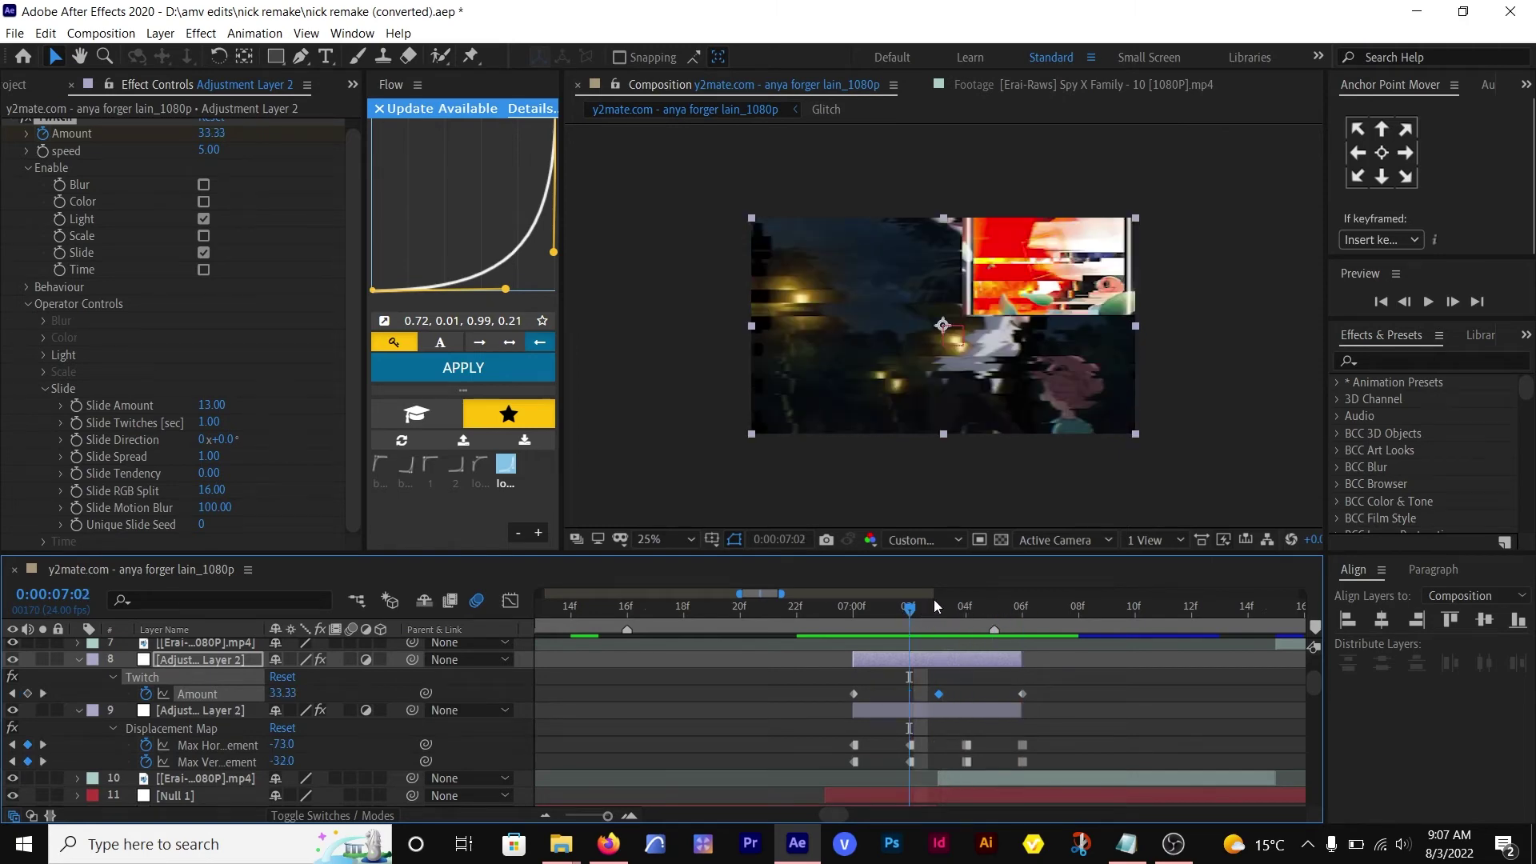
pyautogui.click(943, 608)
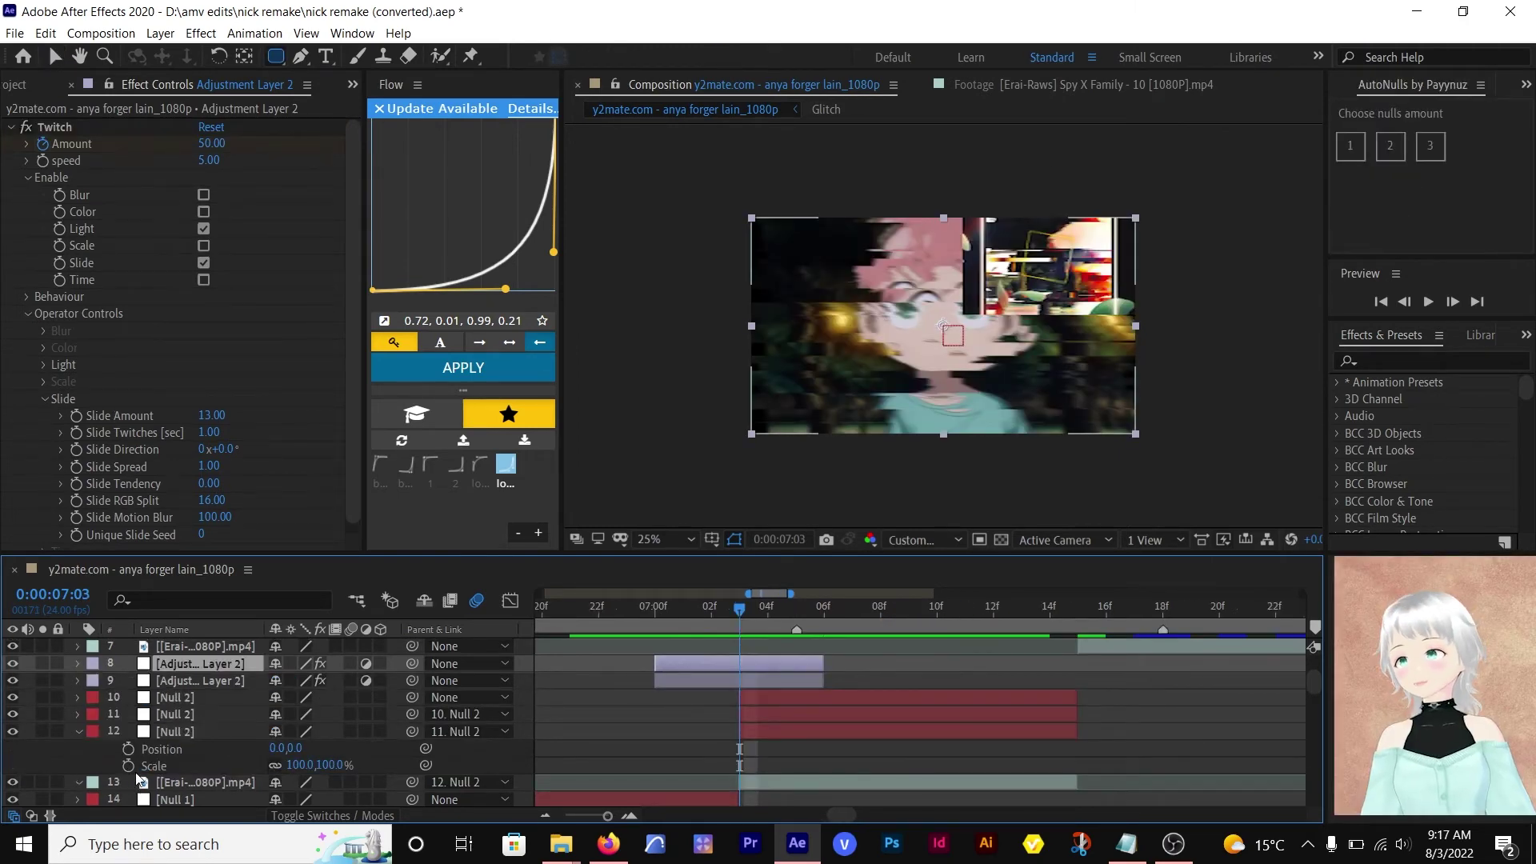
# - Keyframe Null 2 in layer 12 from Position 958, 546 and Scale 141% at 0:00:07:03 to 0, 0 and 100% at 0:00:07:10
pyautogui.click(128, 766)
pyautogui.click(129, 749)
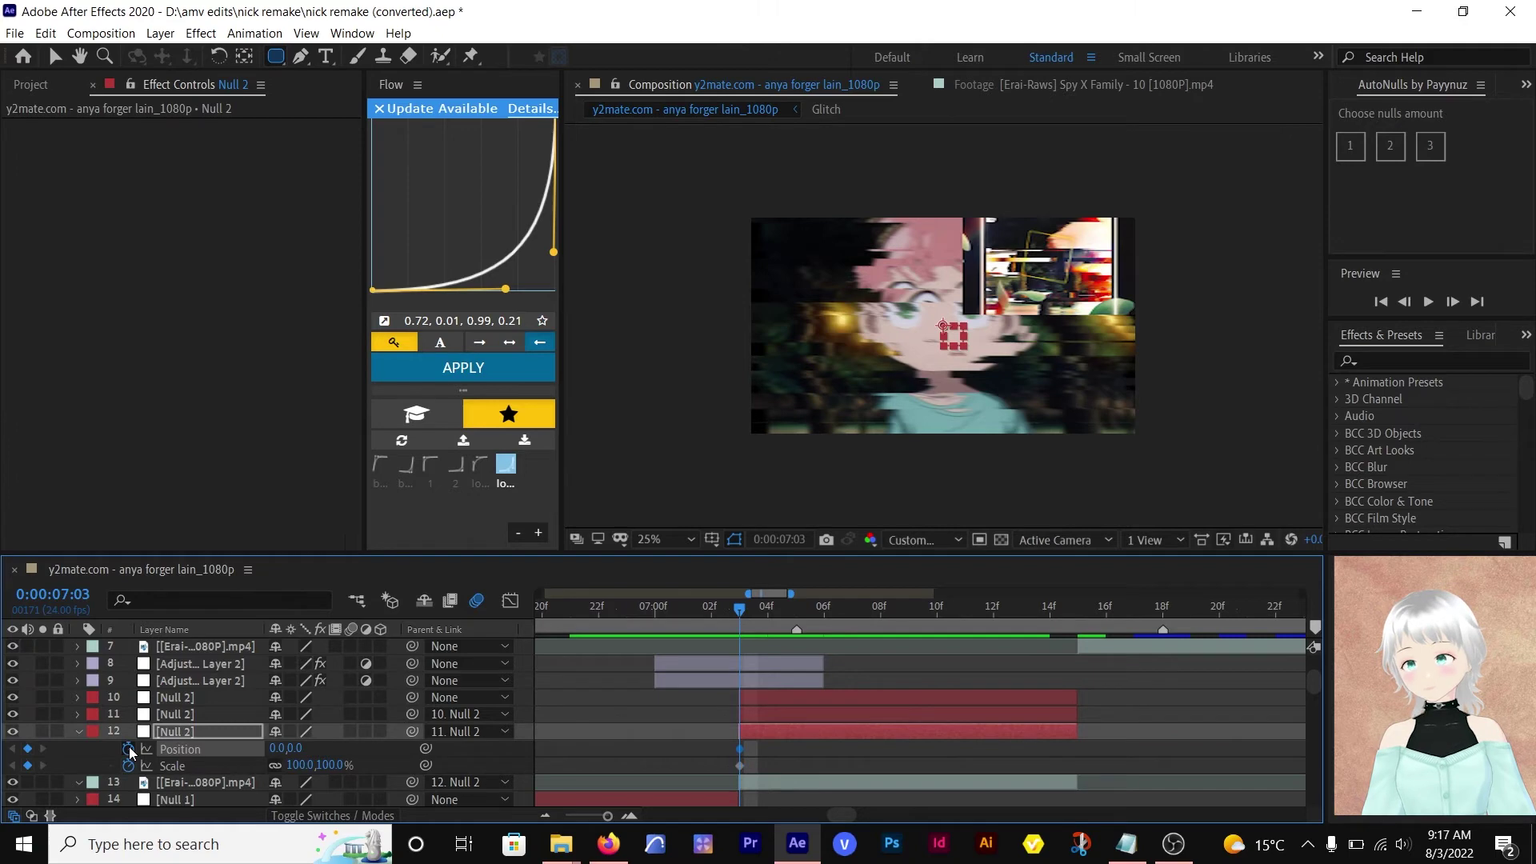
pyautogui.click(934, 608)
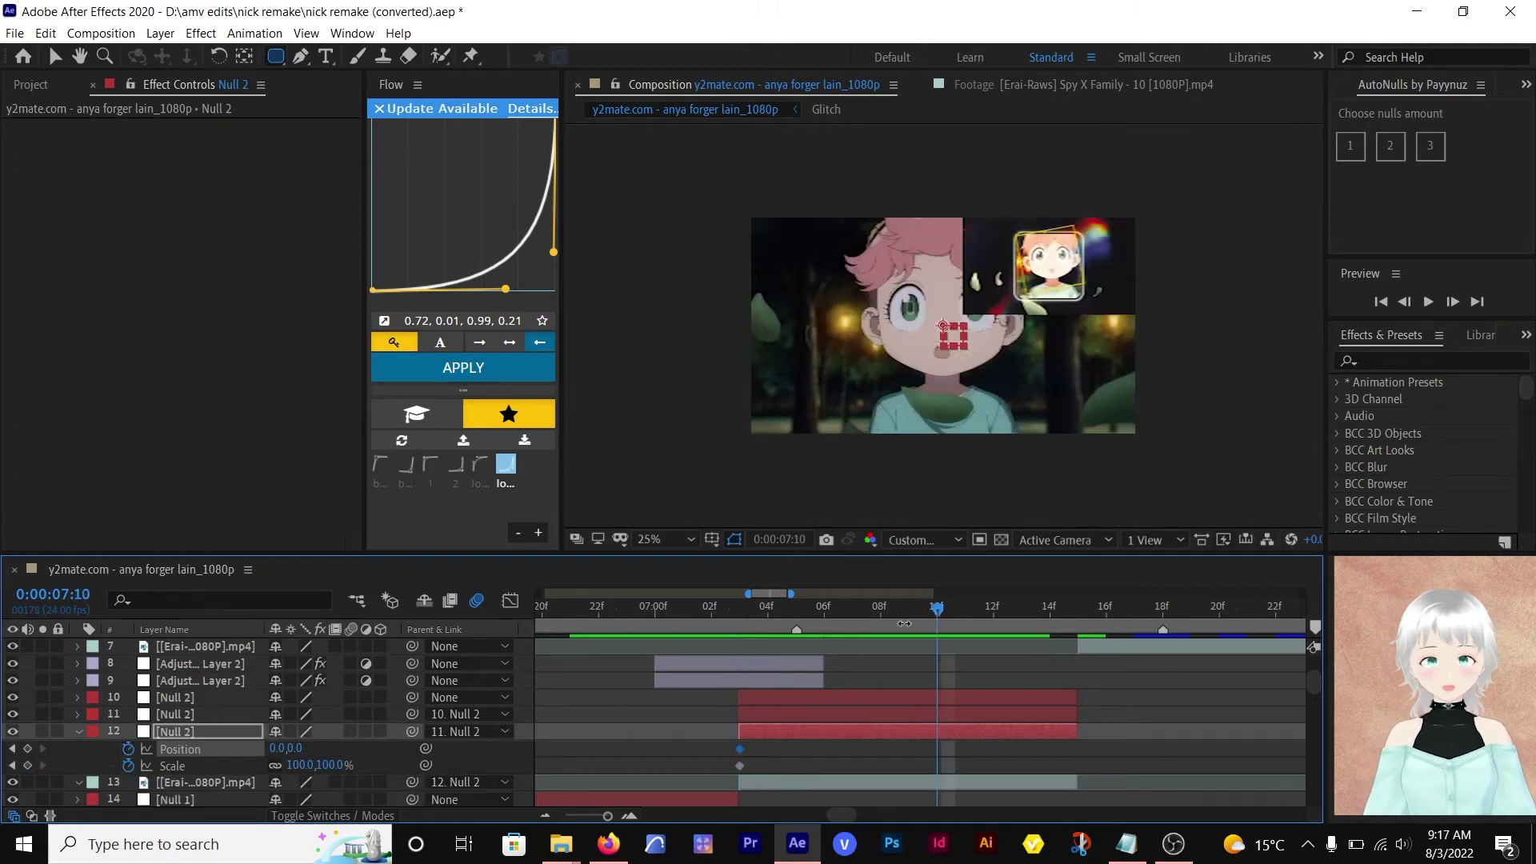
pyautogui.click(28, 749)
pyautogui.click(27, 766)
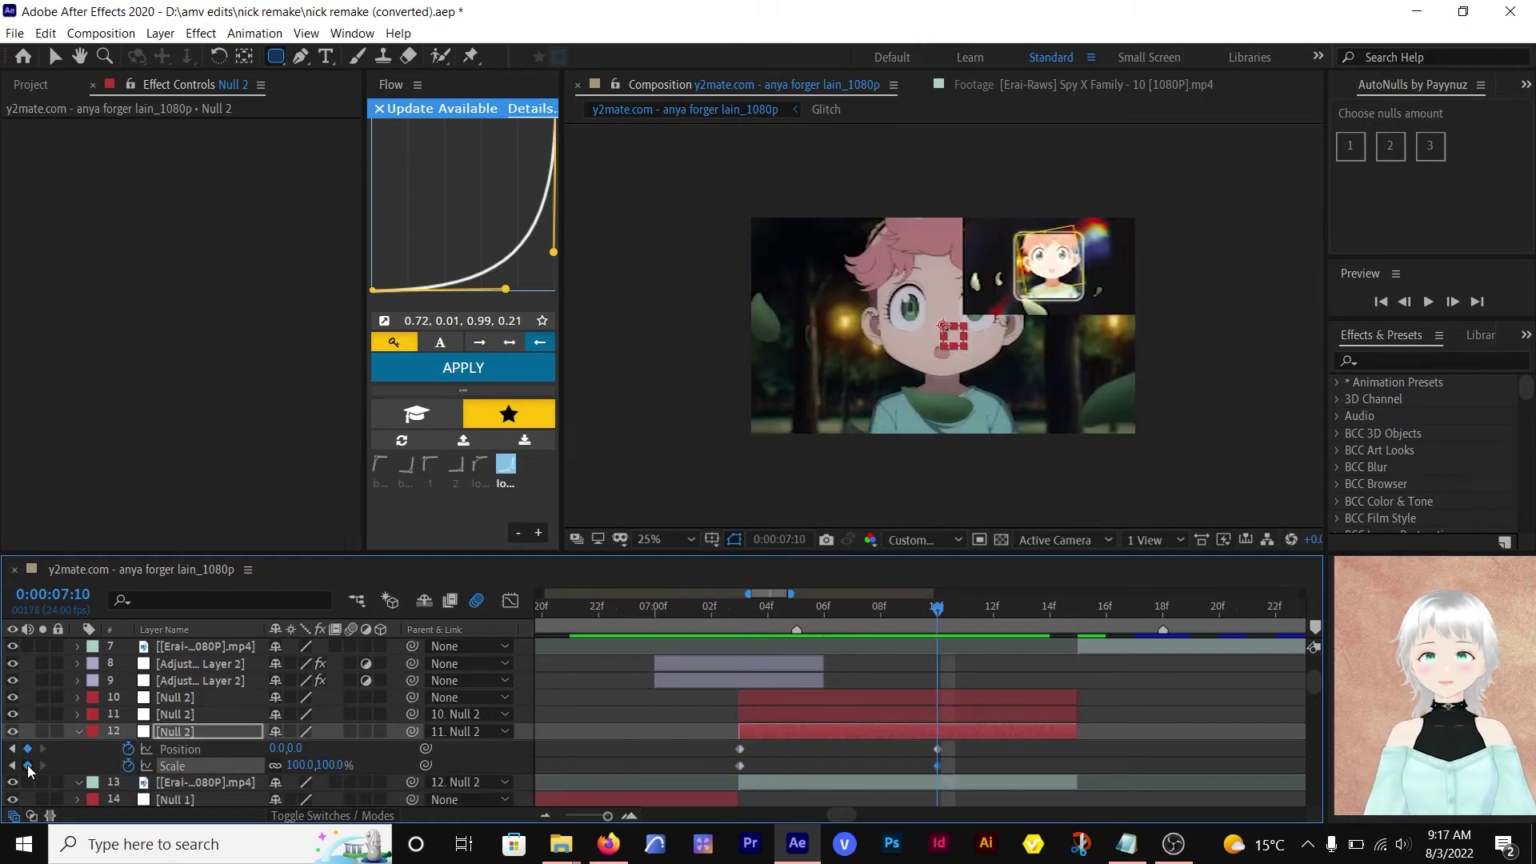
pyautogui.click(739, 608)
pyautogui.moveTo(299, 765); pyautogui.dragTo(504, 800)
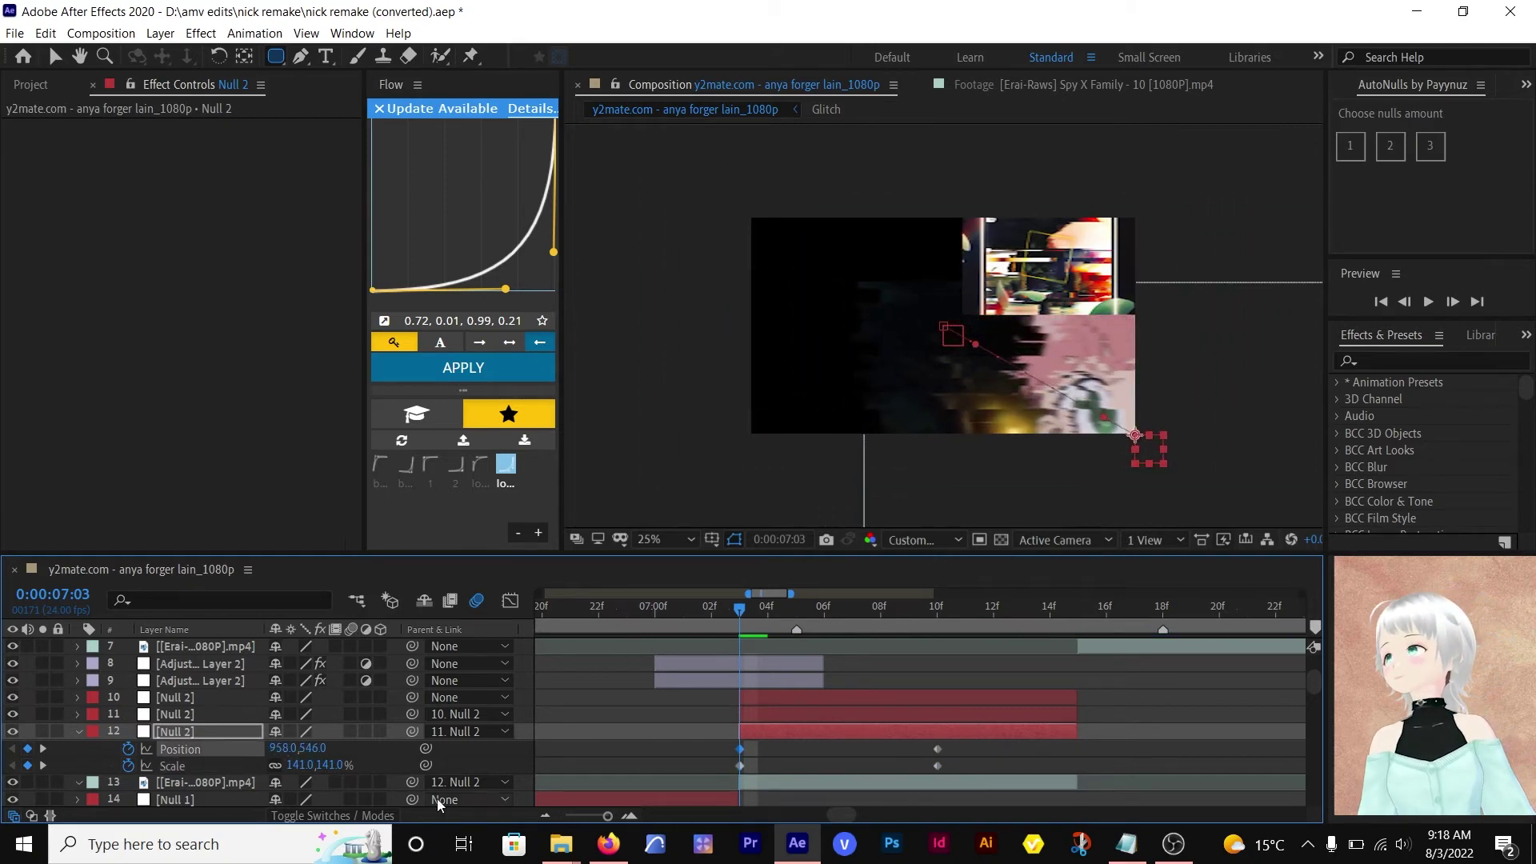
# - Ease layer 12's Scale keyframes with the saved 0.01, 0.96, 0.03, 0.99 curve and inspect the graph
pyautogui.click(430, 464)
pyautogui.click(509, 600)
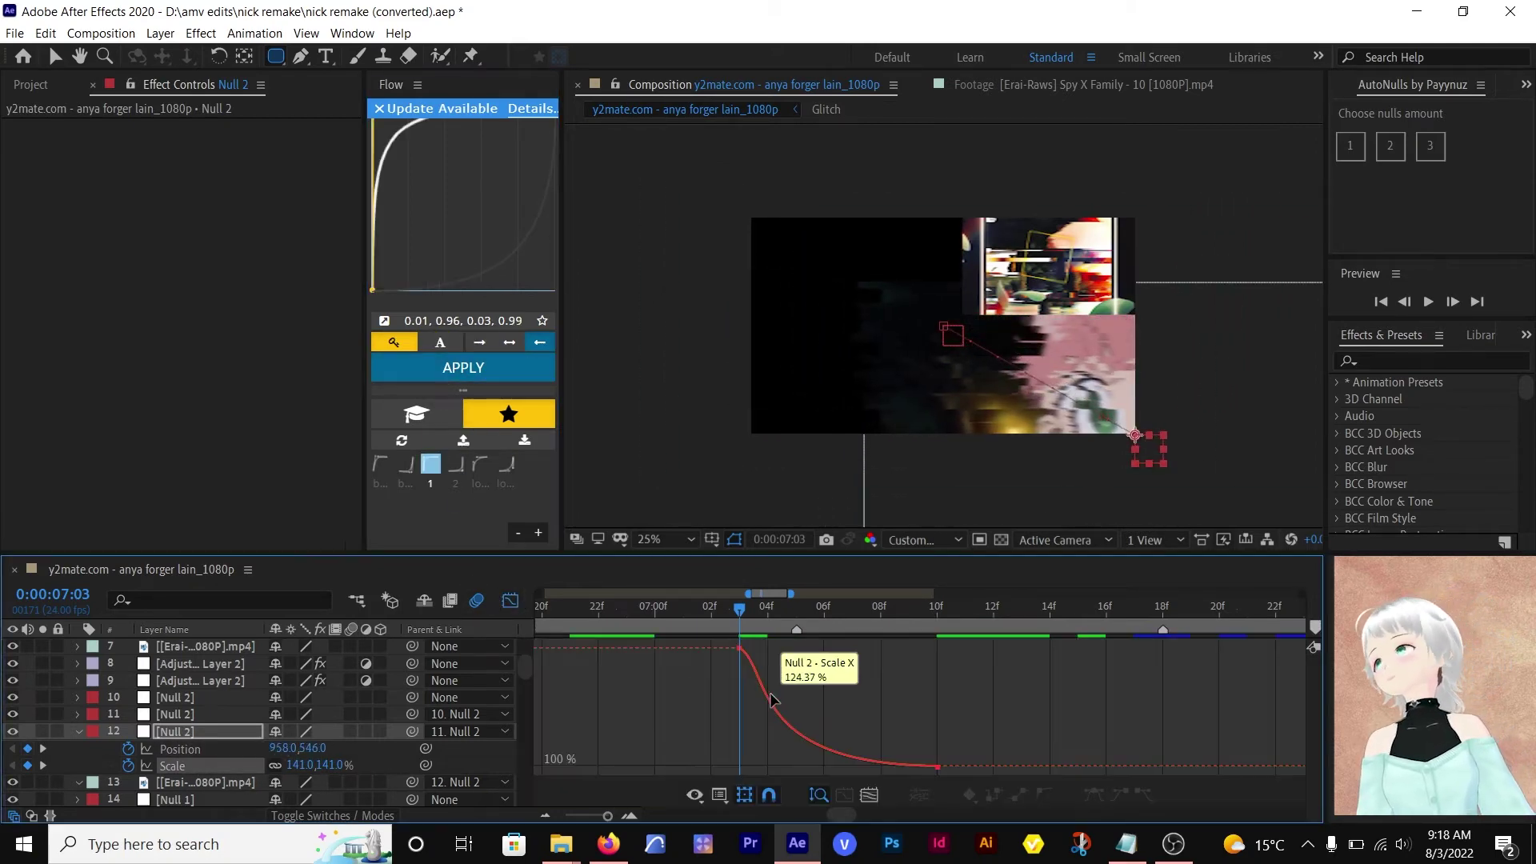
pyautogui.click(772, 700)
pyautogui.click(510, 600)
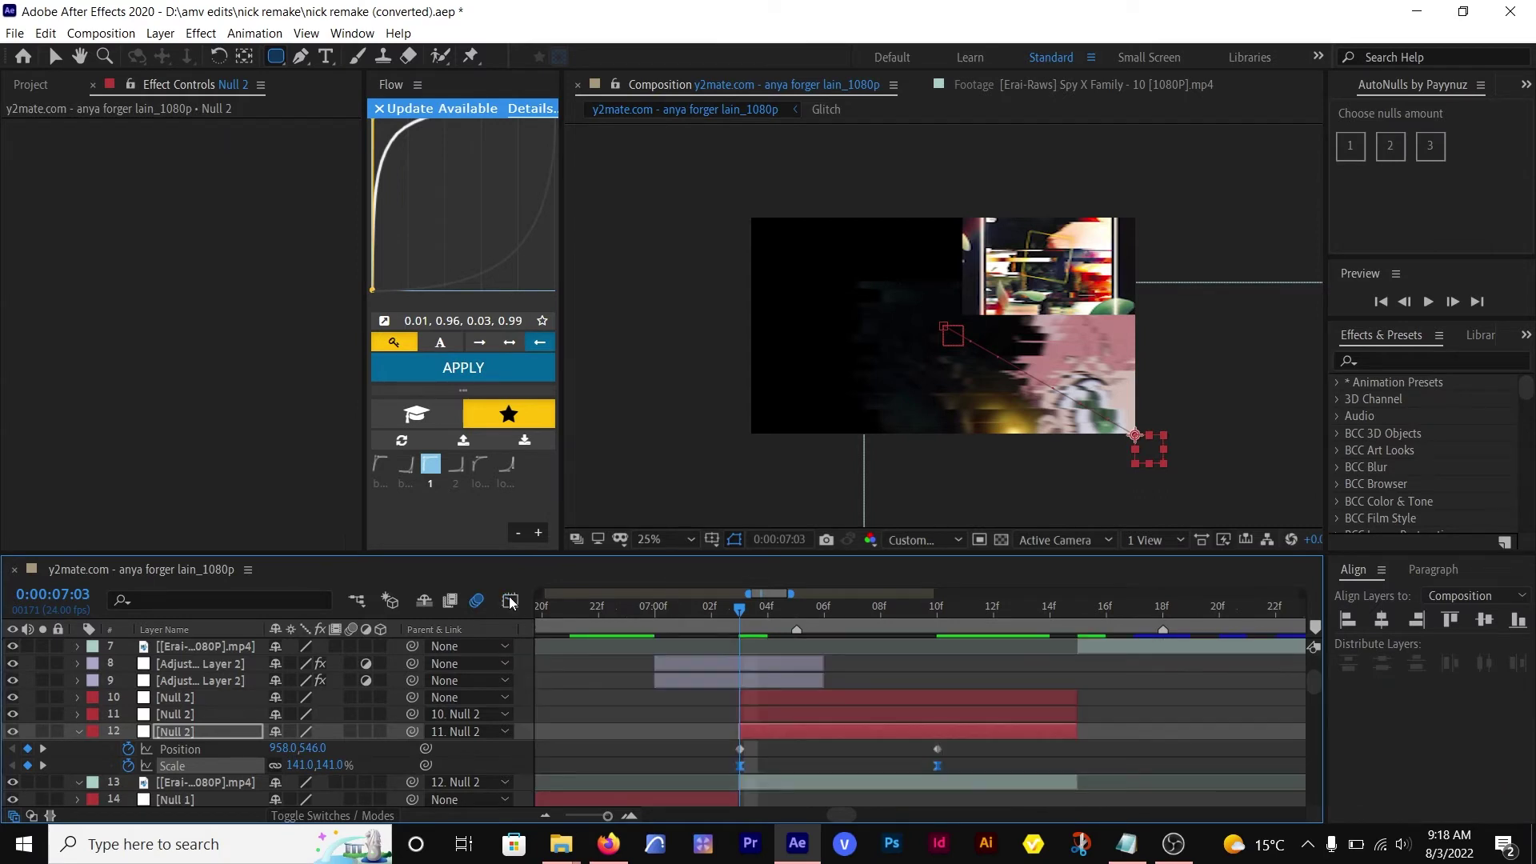
# - Separate layer 12's Position into X and Y dimensions and ease both sets of keyframes with a steep start and gradual finish
pyautogui.rightClick(228, 754)
pyautogui.click(276, 688)
pyautogui.hotkey('shift', 'F3')
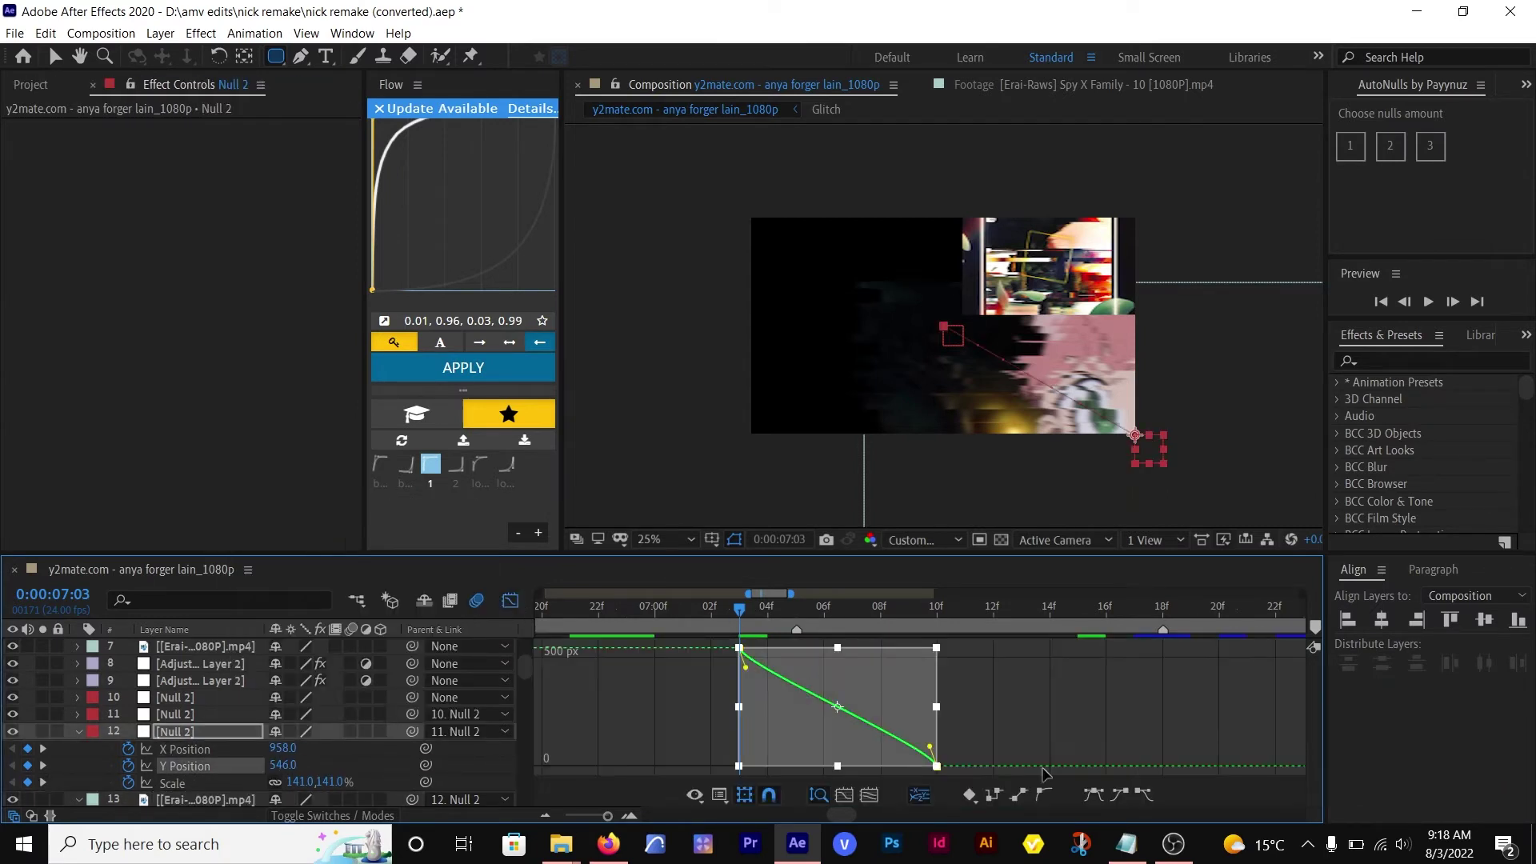
pyautogui.moveTo(804, 648); pyautogui.dragTo(719, 748)
pyautogui.moveTo(871, 766); pyautogui.dragTo(746, 765)
pyautogui.click(192, 749)
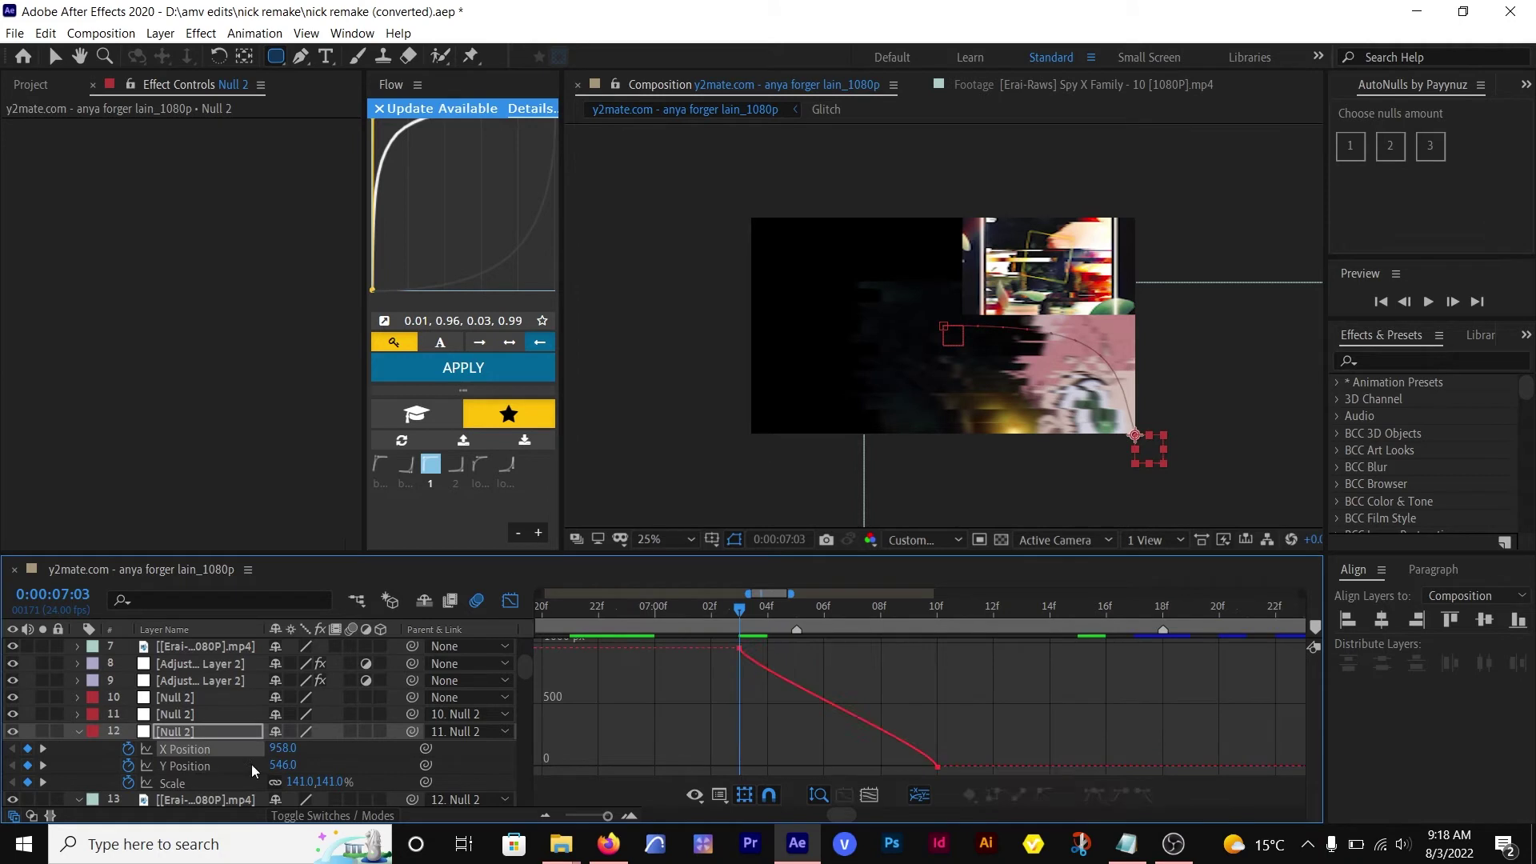
pyautogui.moveTo(962, 668); pyautogui.dragTo(845, 724)
pyautogui.click(1093, 794)
pyautogui.click(510, 600)
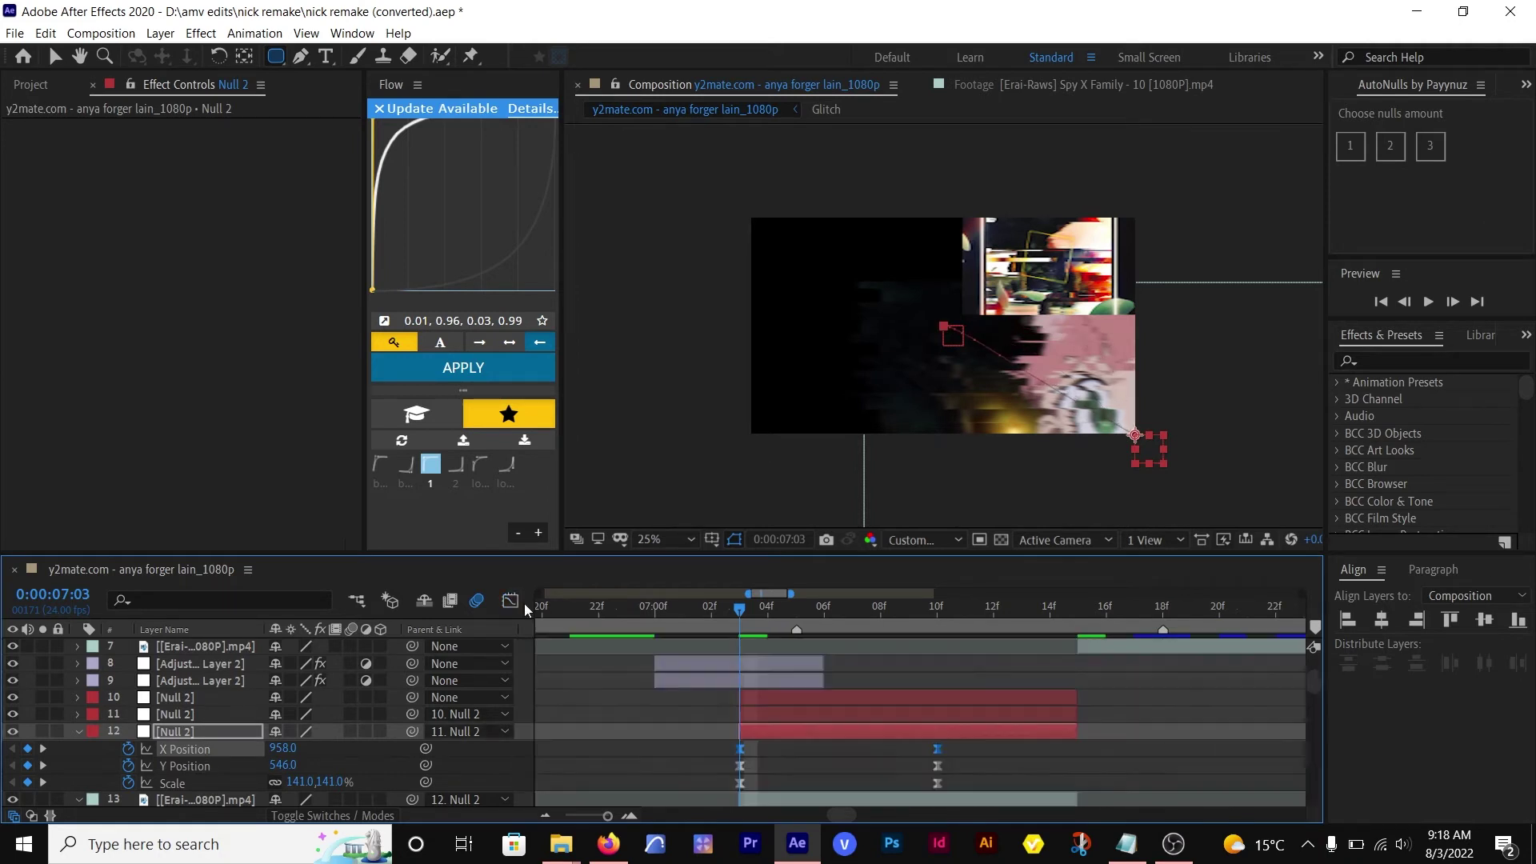
# - Enable motion blur on the clip in layer 13 instead of frame blending, and preview the transition
pyautogui.scroll(-3, 767, 744)
pyautogui.click(345, 748)
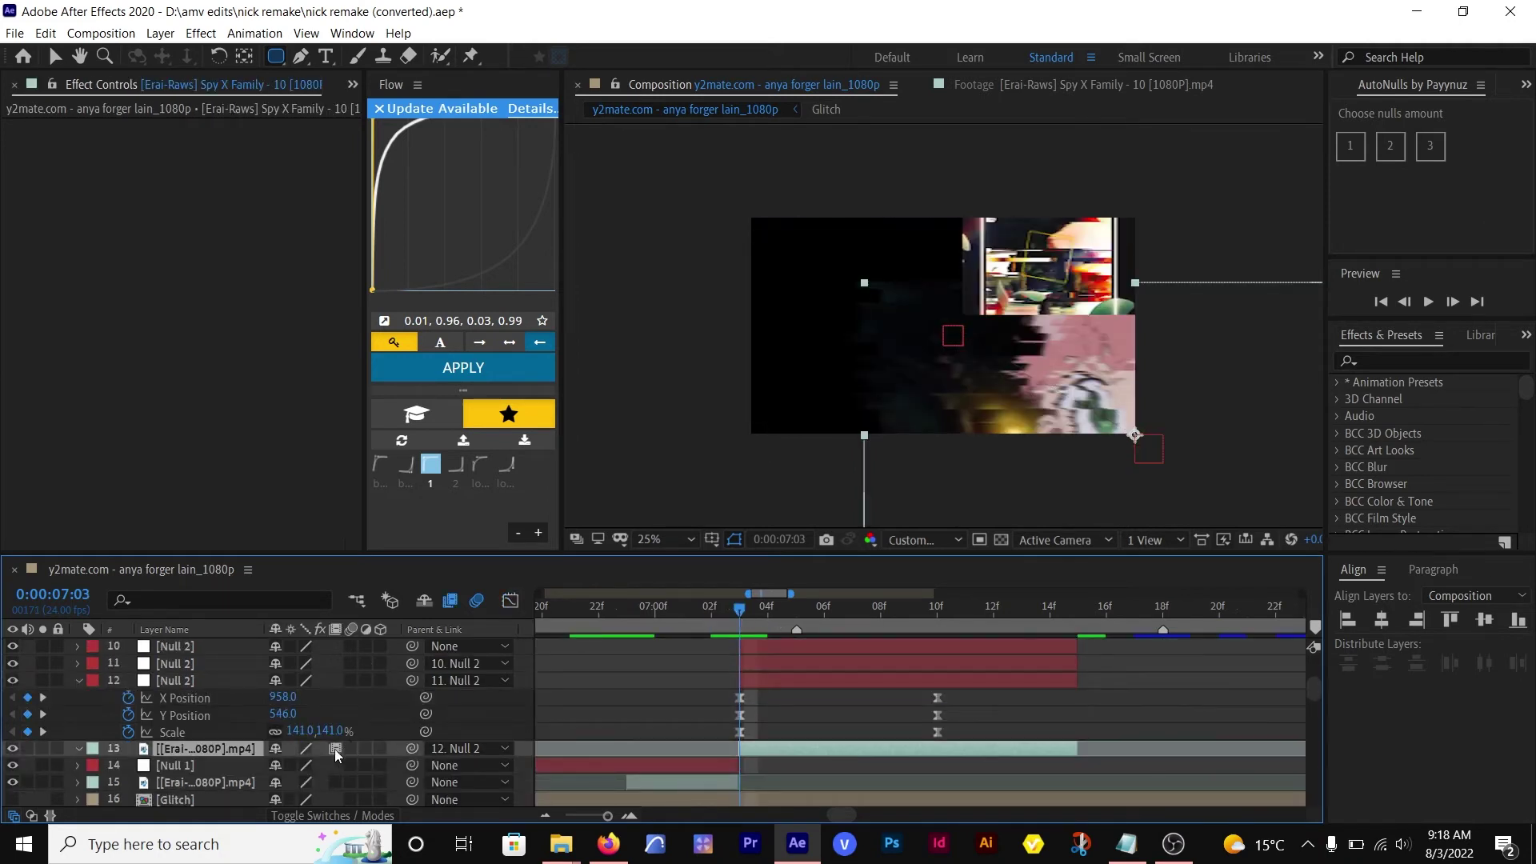
pyautogui.hotkey('ctrl', 'z')
pyautogui.click(350, 750)
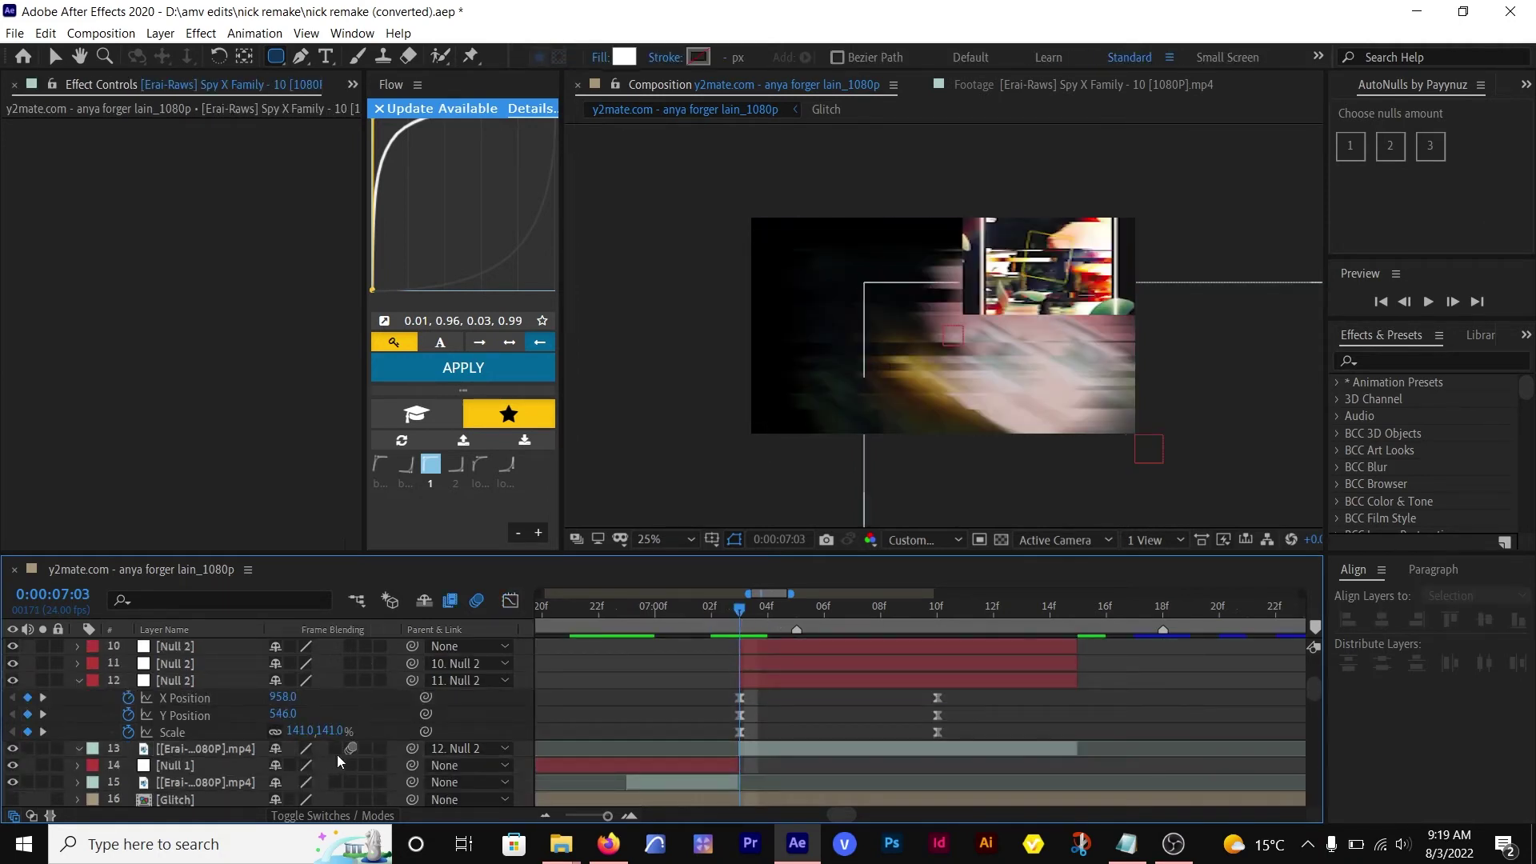
pyautogui.moveTo(656, 610); pyautogui.dragTo(1126, 650)
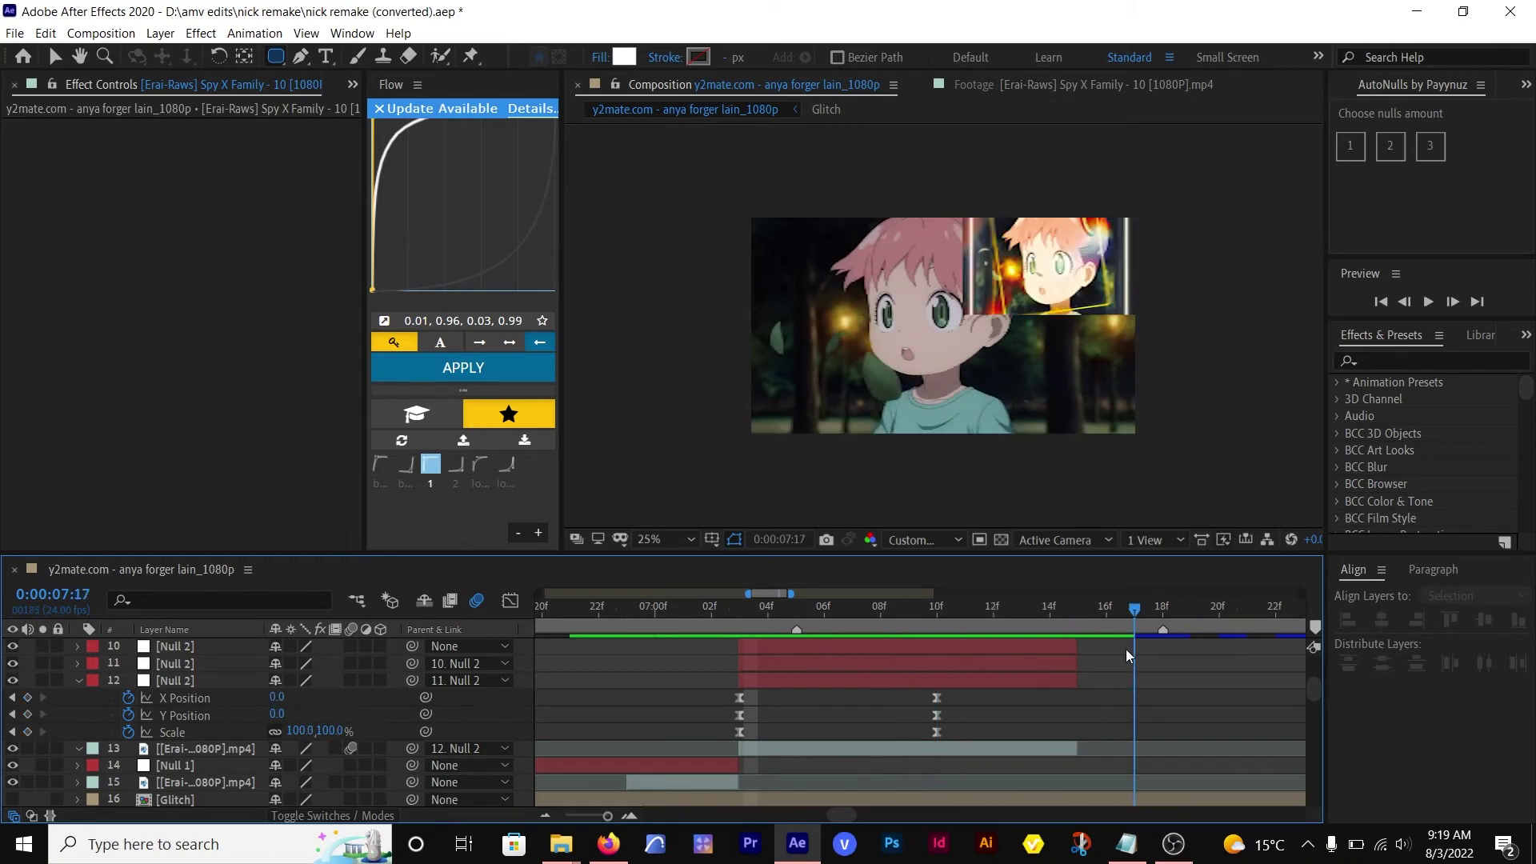
# - Keyframe the Scale of Null 2 in layer 11 at 100% at 0:00:07:08 and preview the section
pyautogui.scroll(3, 1146, 648)
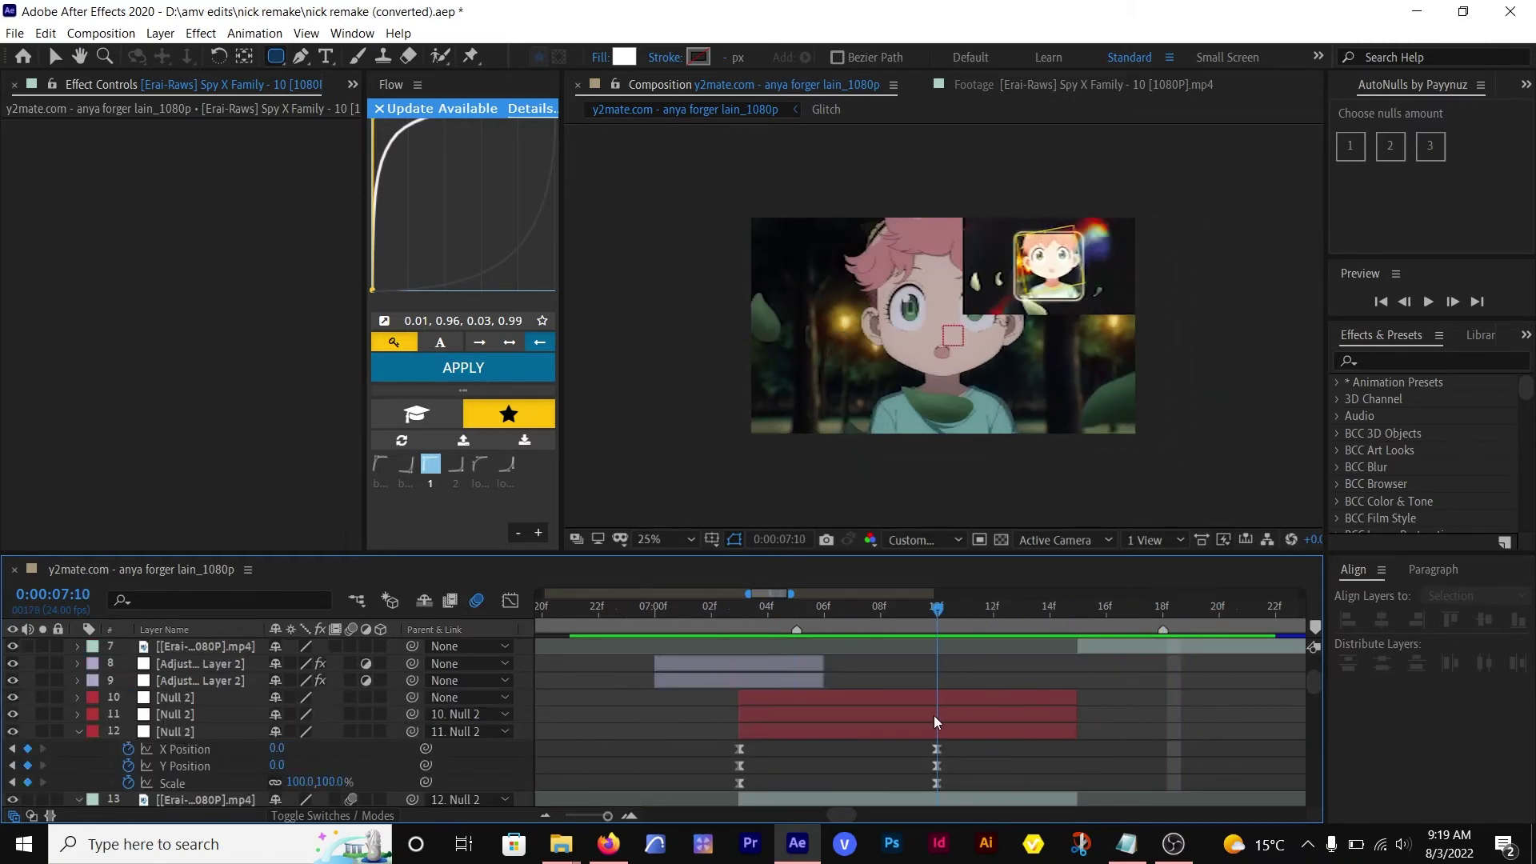
pyautogui.click(879, 716)
pyautogui.press('s')
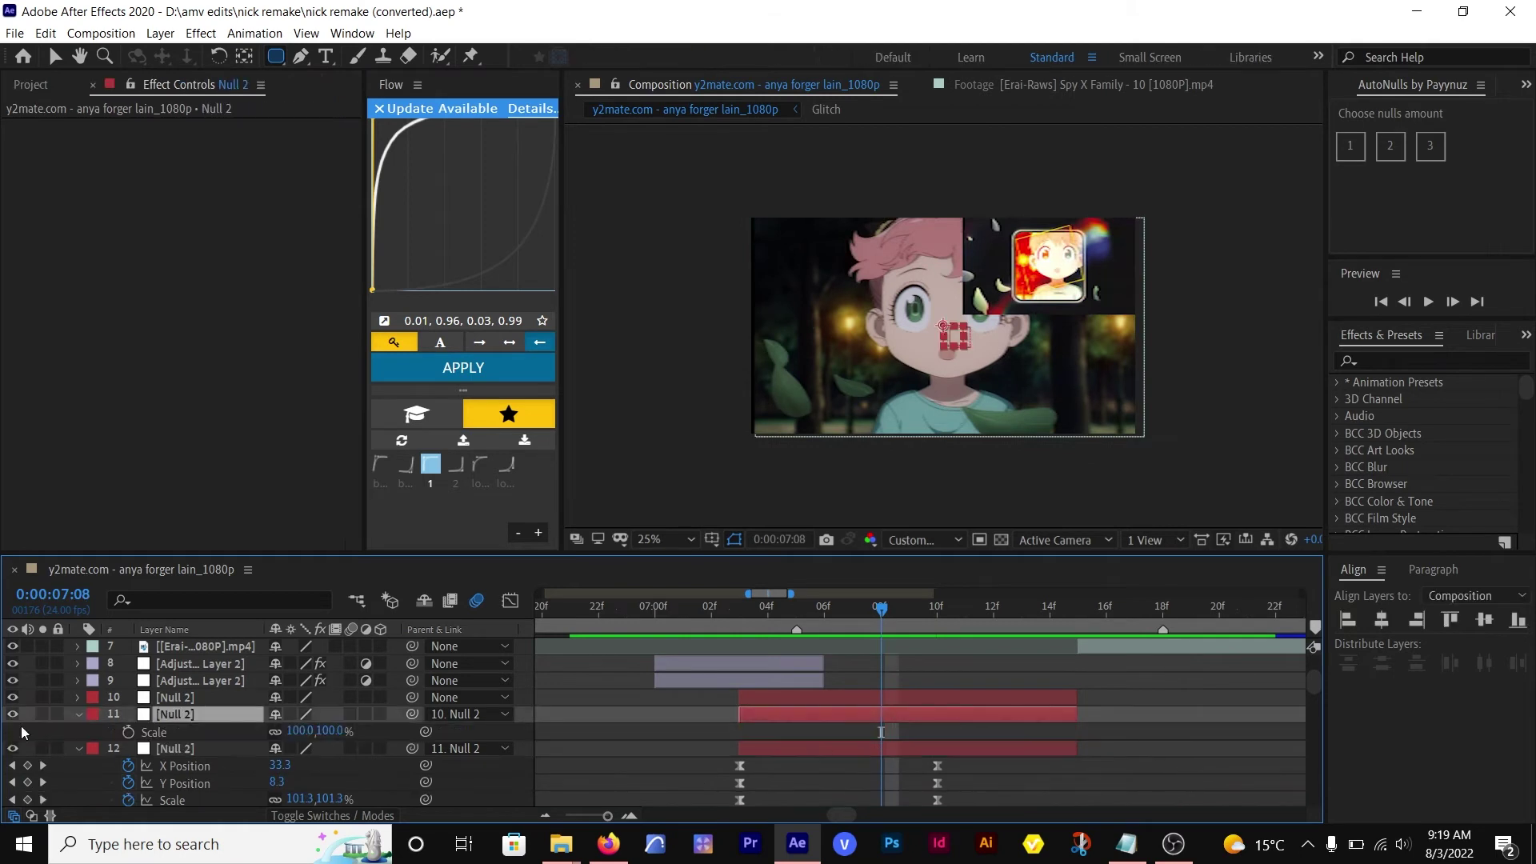
pyautogui.click(128, 732)
pyautogui.press('space')
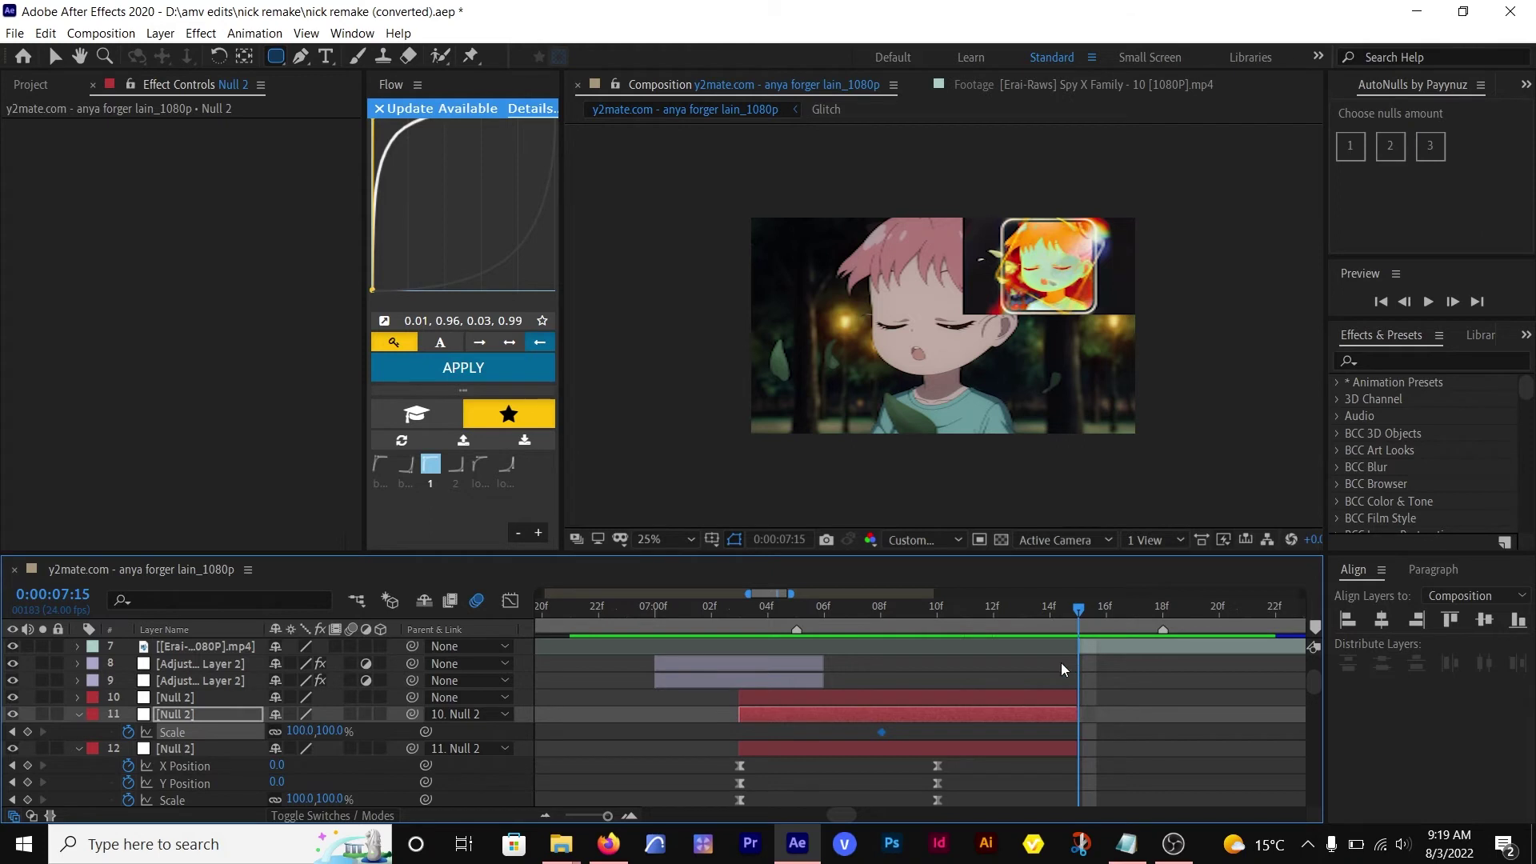
pyautogui.moveTo(1079, 609); pyautogui.dragTo(926, 613)
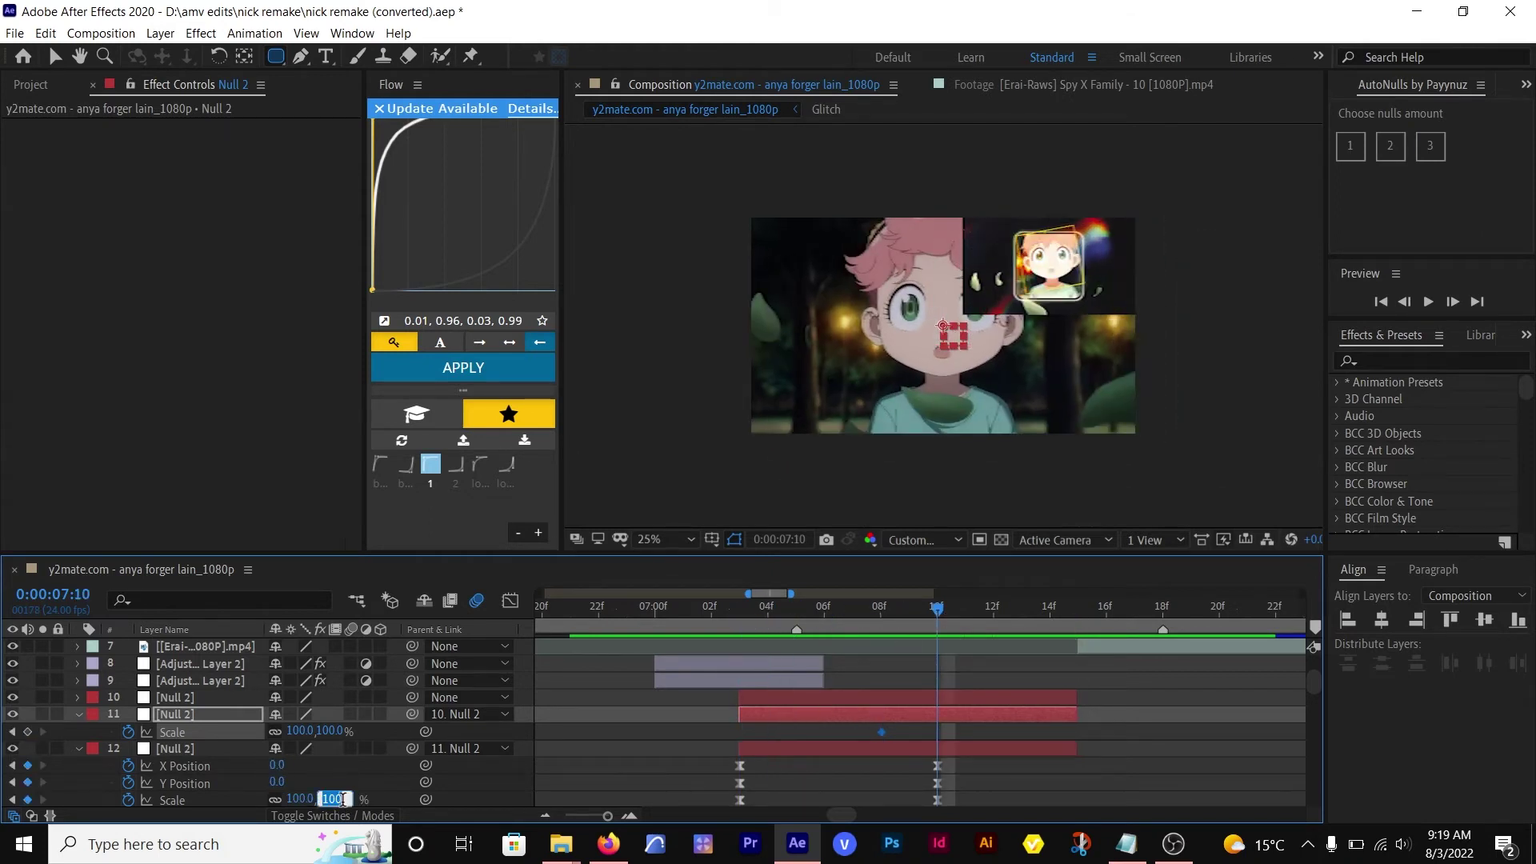
# - Set layer 12's Scale keyframe at 0:00:07:10 to 50% and check its graph curve
pyautogui.write('50')
pyautogui.press('Return')
pyautogui.hotkey('shift', 'F3')
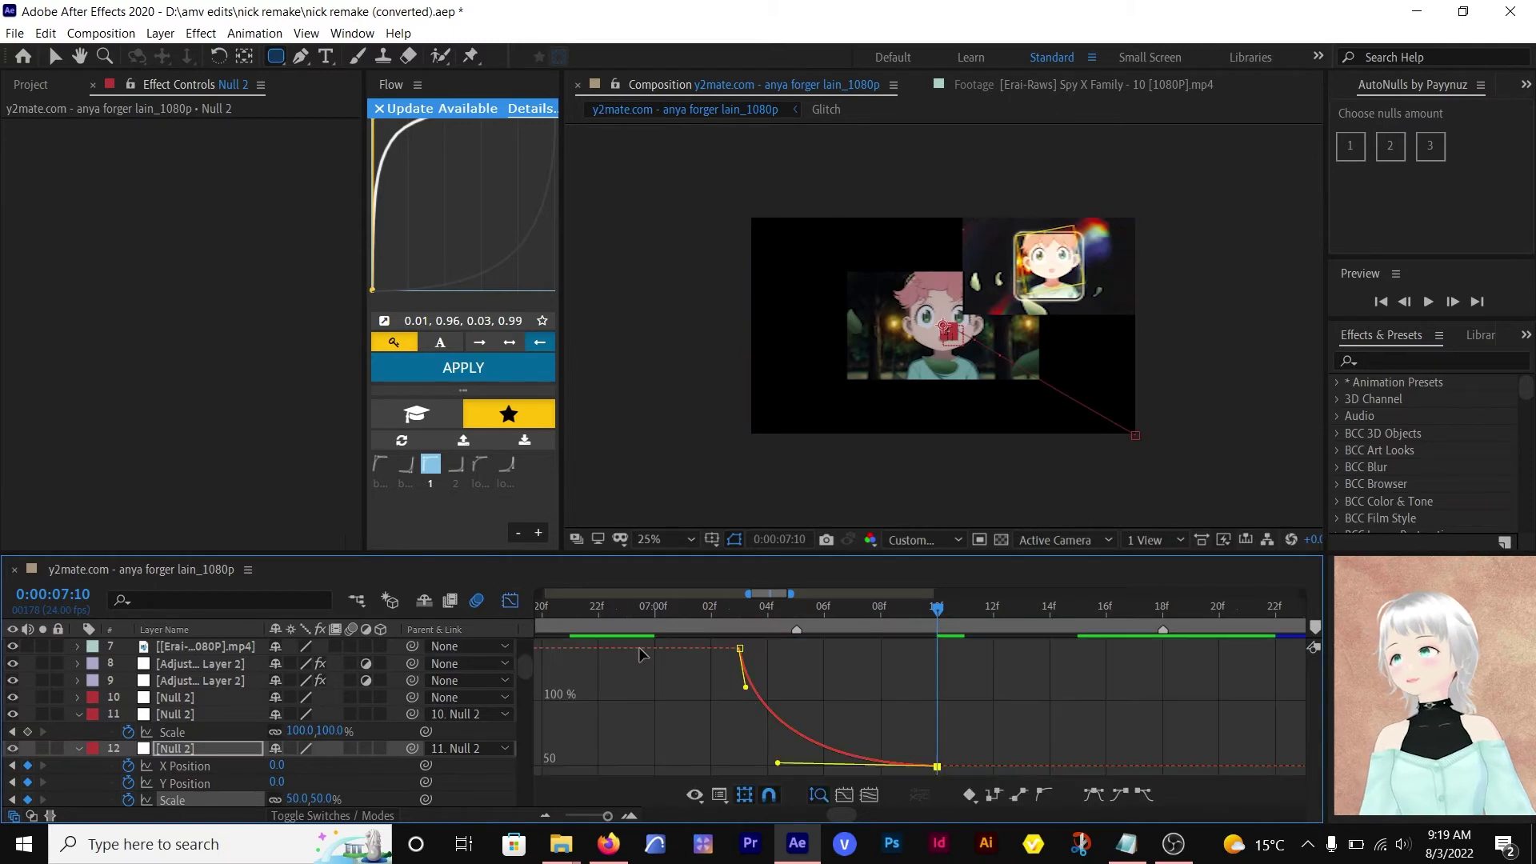
pyautogui.hotkey('shift', 'F3')
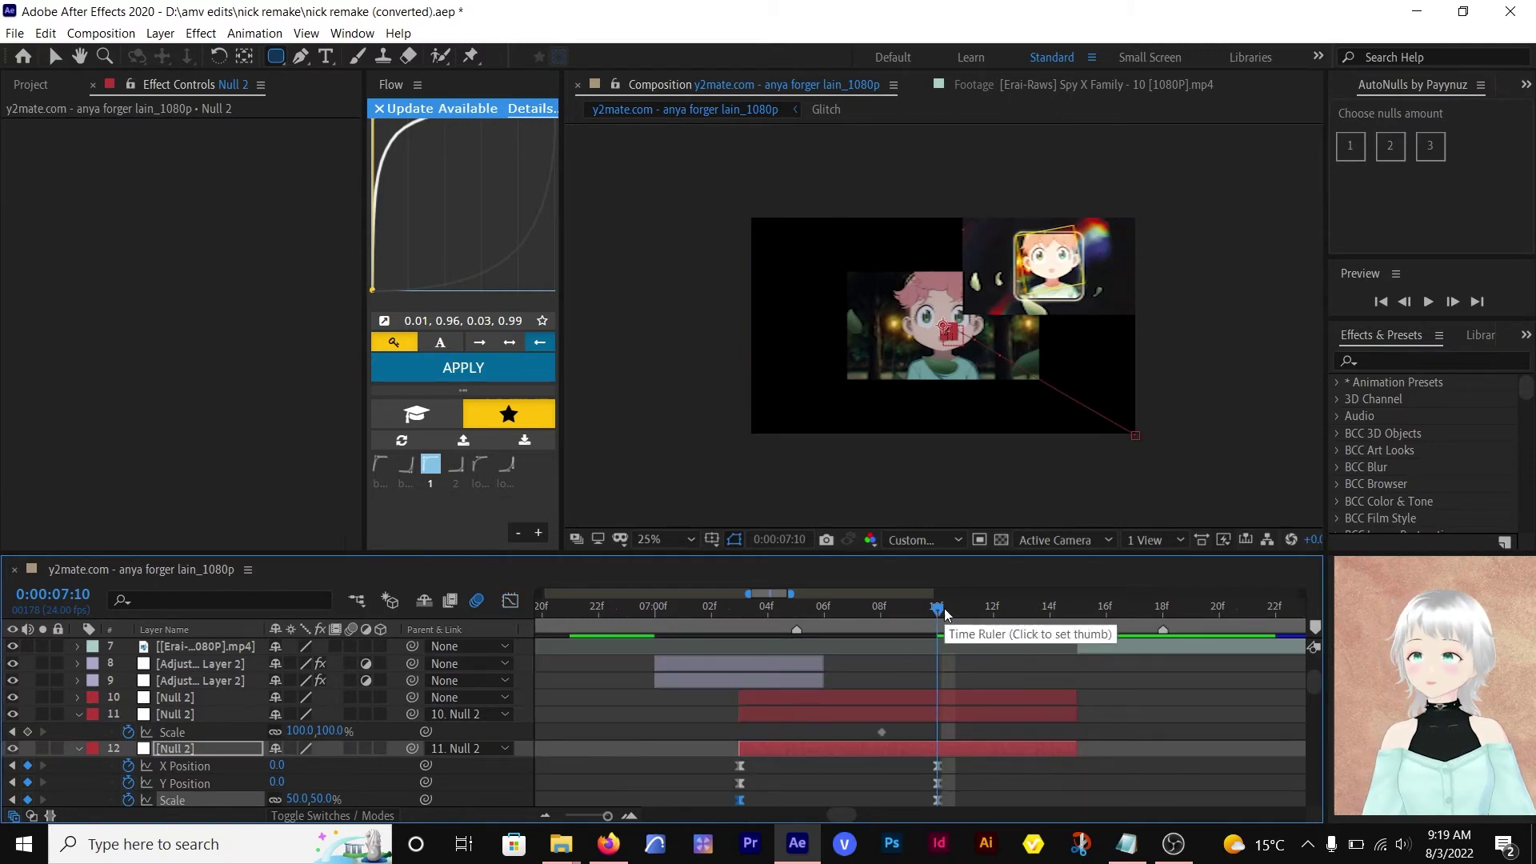
# - Add a 200% Scale keyframe to Null 2 in layer 11 and place it at 0:00:07:15
pyautogui.moveTo(945, 615); pyautogui.dragTo(1094, 643)
pyautogui.press('pageup')
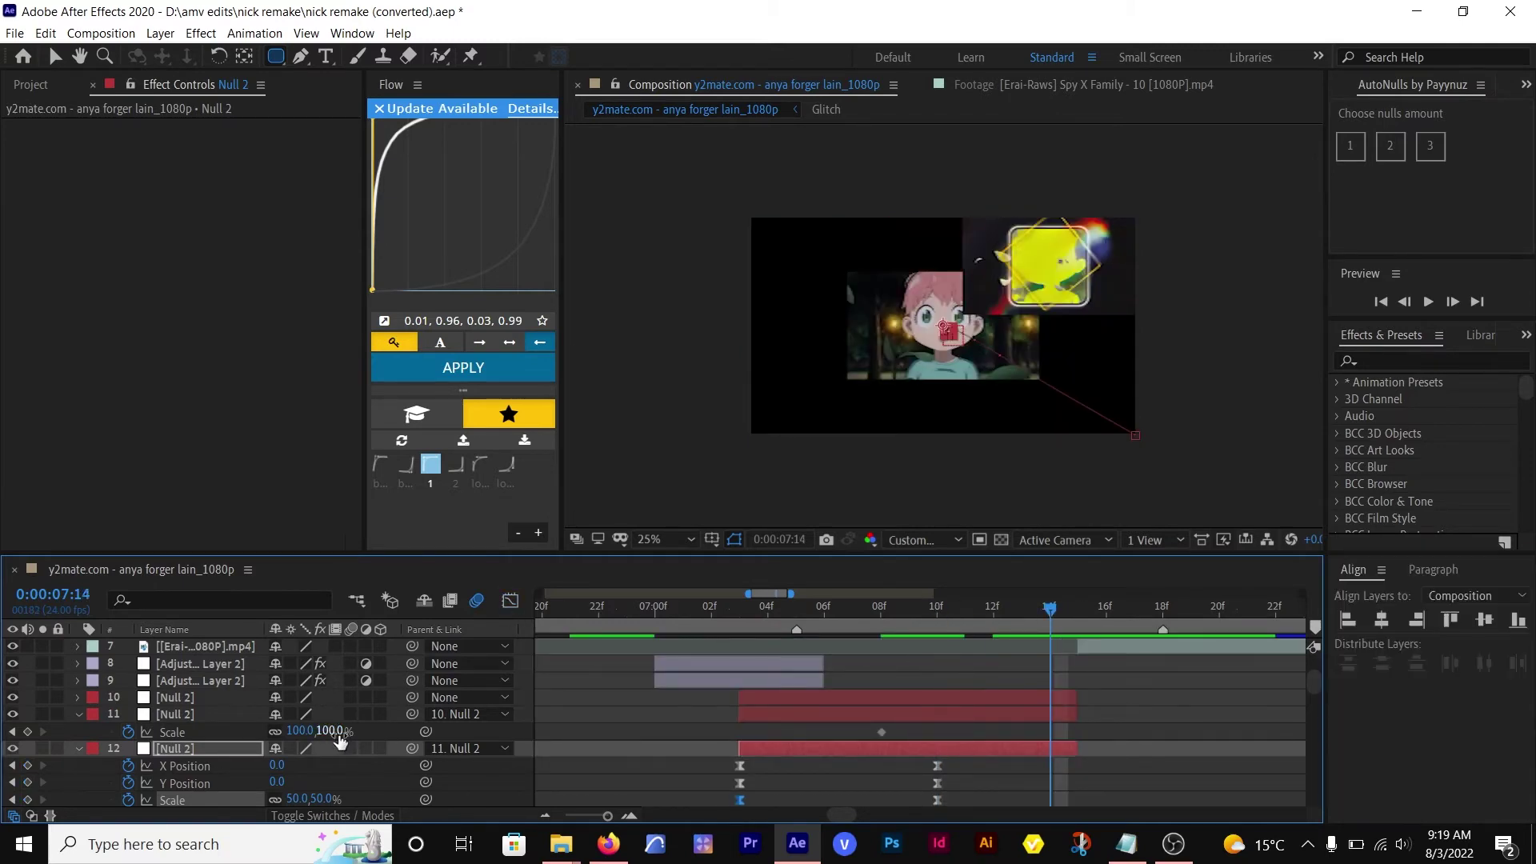
pyautogui.press('Return')
pyautogui.press('Return')
pyautogui.moveTo(1050, 733); pyautogui.dragTo(1078, 734)
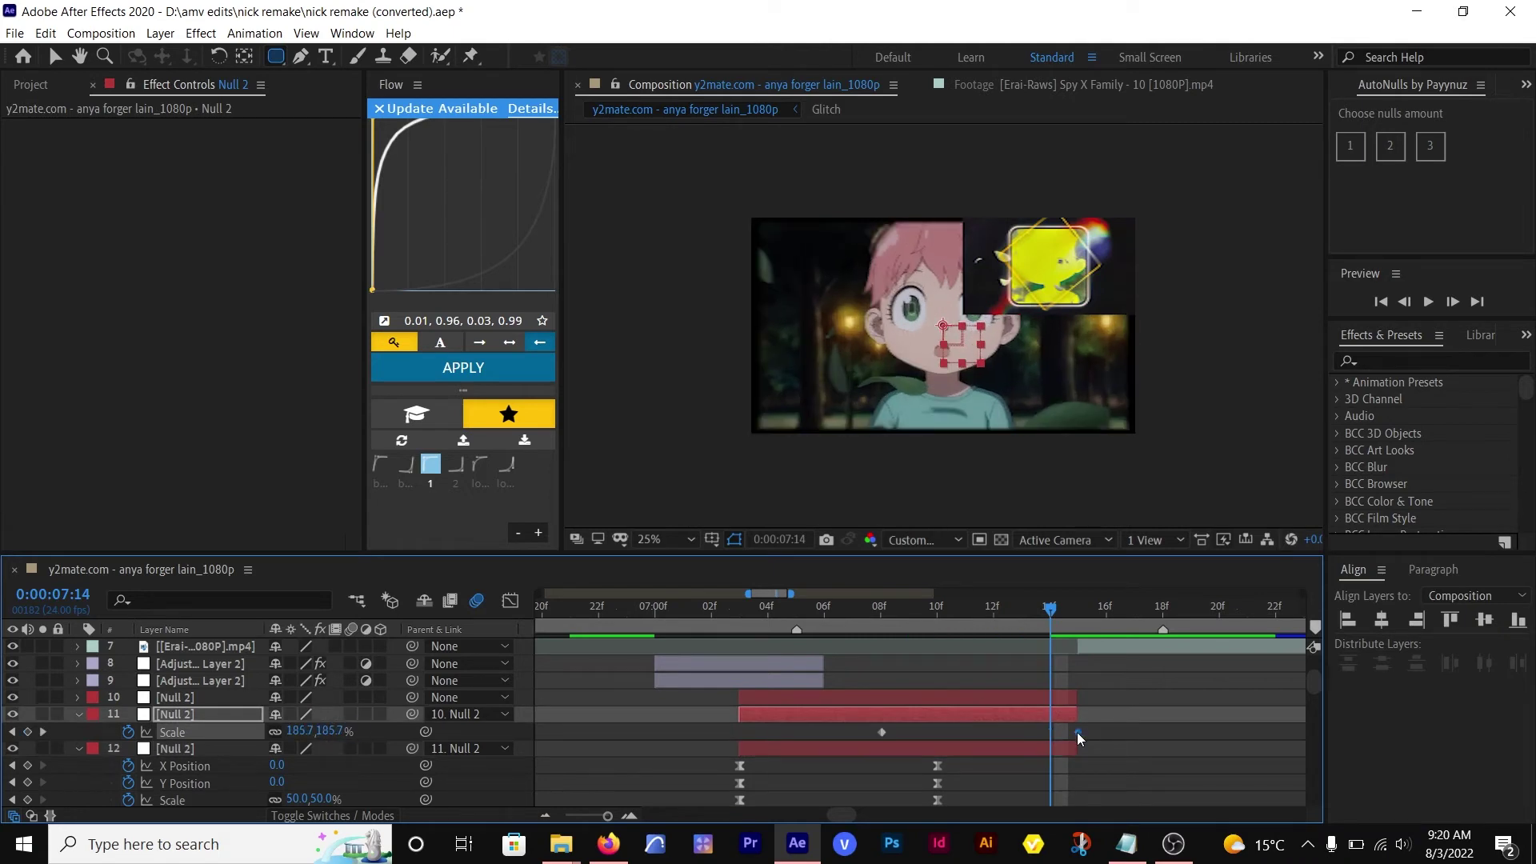
# - Easy ease layer 11's Scale keyframes and reshape the graph so the scaling starts slowly and accelerates toward 0:00:07:15
pyautogui.click(510, 601)
pyautogui.click(953, 724)
pyautogui.press('F9')
pyautogui.moveTo(1012, 649); pyautogui.dragTo(1070, 740)
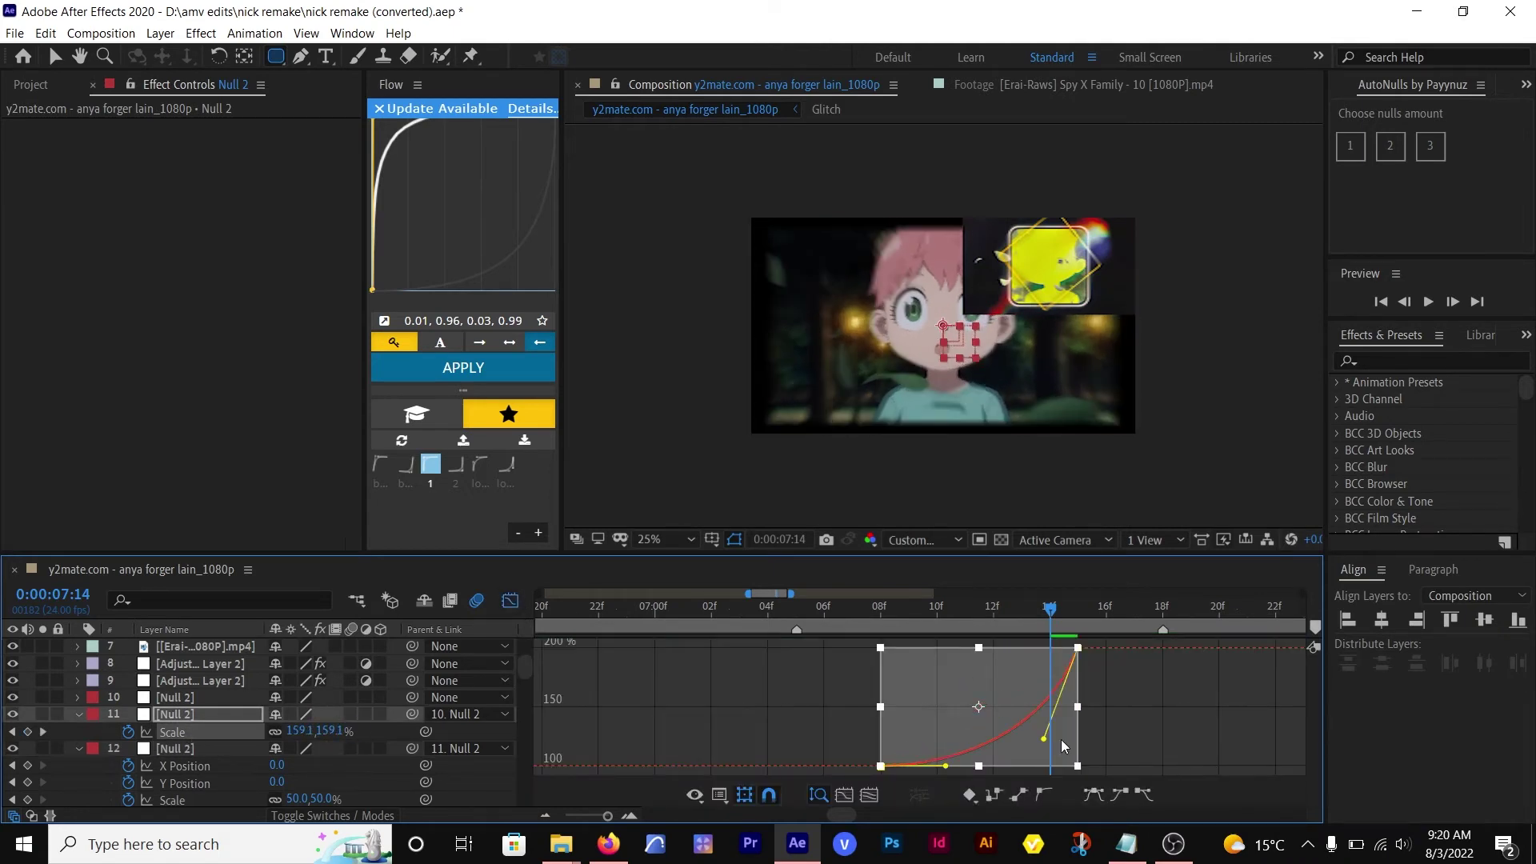
# - Flatten the start of layer 11's Scale curve so the zoom accelerates sharply near 0:00:07:15, and review the motion
pyautogui.moveTo(946, 766); pyautogui.dragTo(1053, 756)
pyautogui.click(511, 604)
pyautogui.moveTo(1051, 610); pyautogui.dragTo(656, 640)
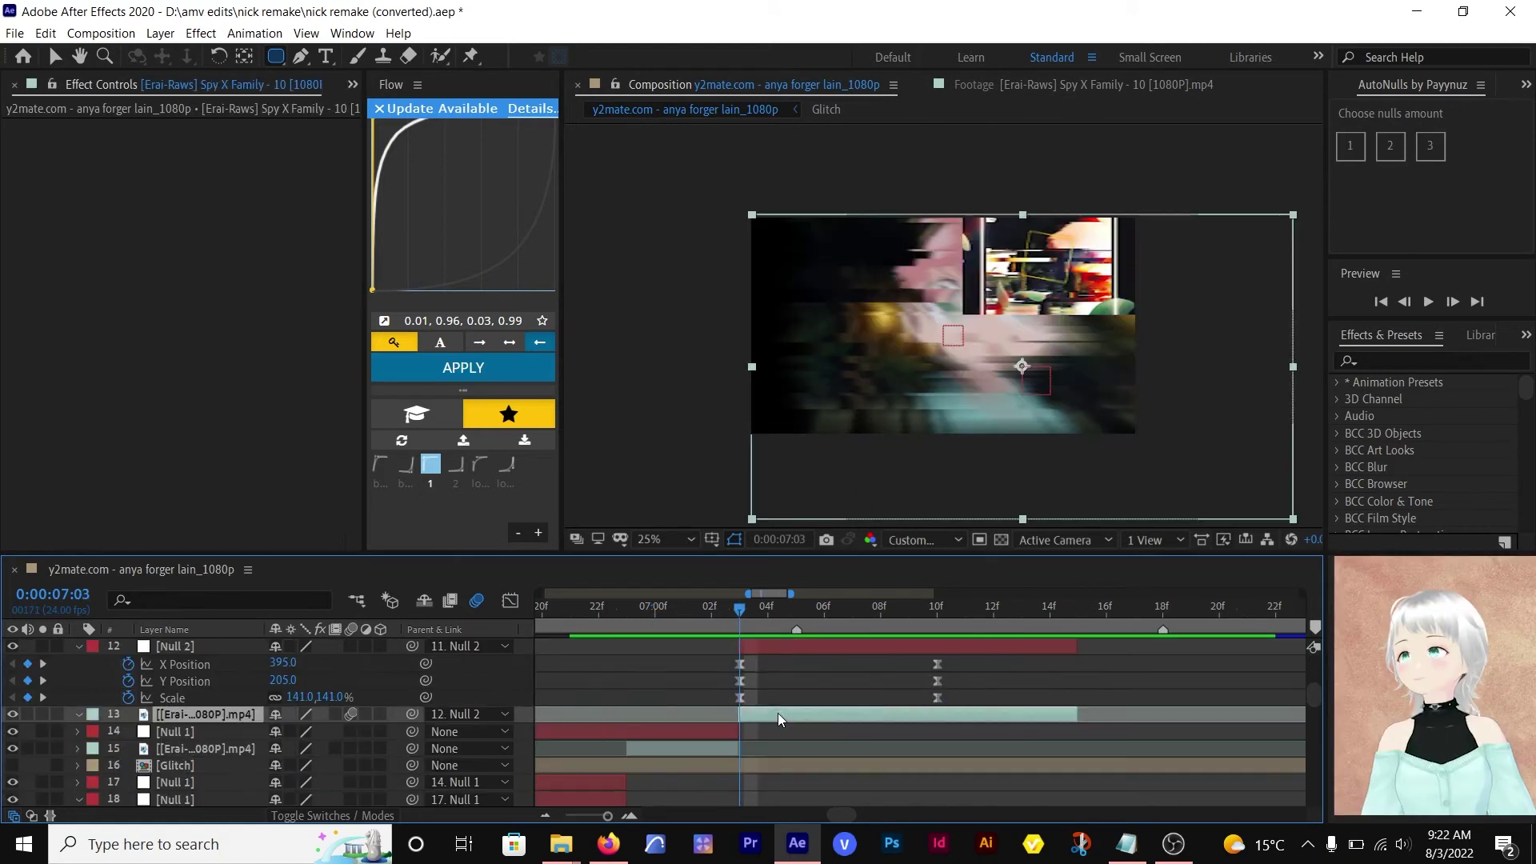
# - Apply Warp to the clip in layer 13 with the Squeeze style and keyframe its Bend at -15 at 0:00:07:03
pyautogui.hotkey('ctrl', 'space')
pyautogui.write('warp')
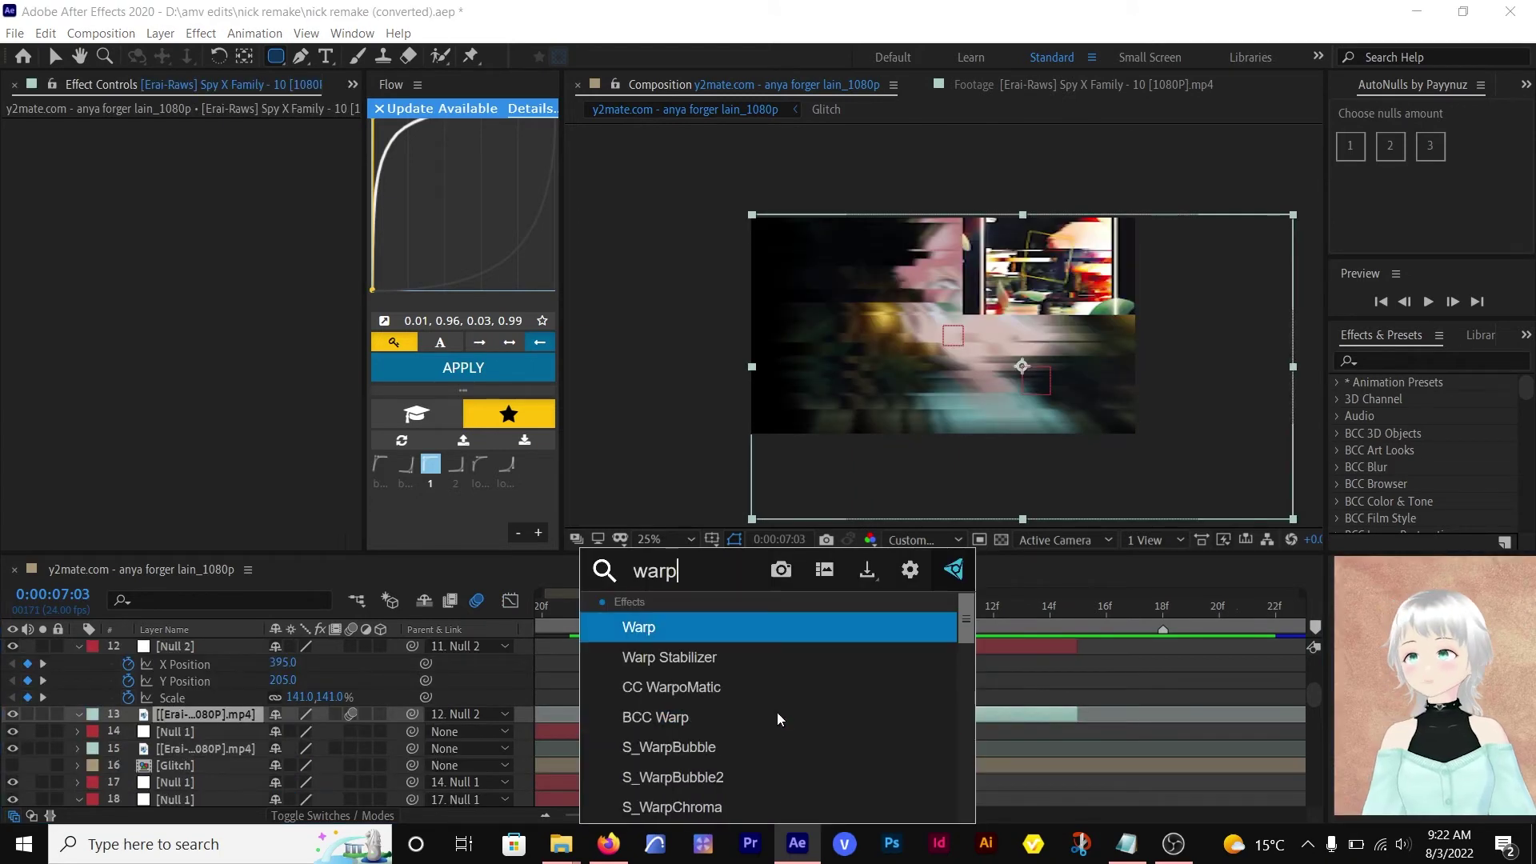
pyautogui.click(638, 628)
pyautogui.click(215, 144)
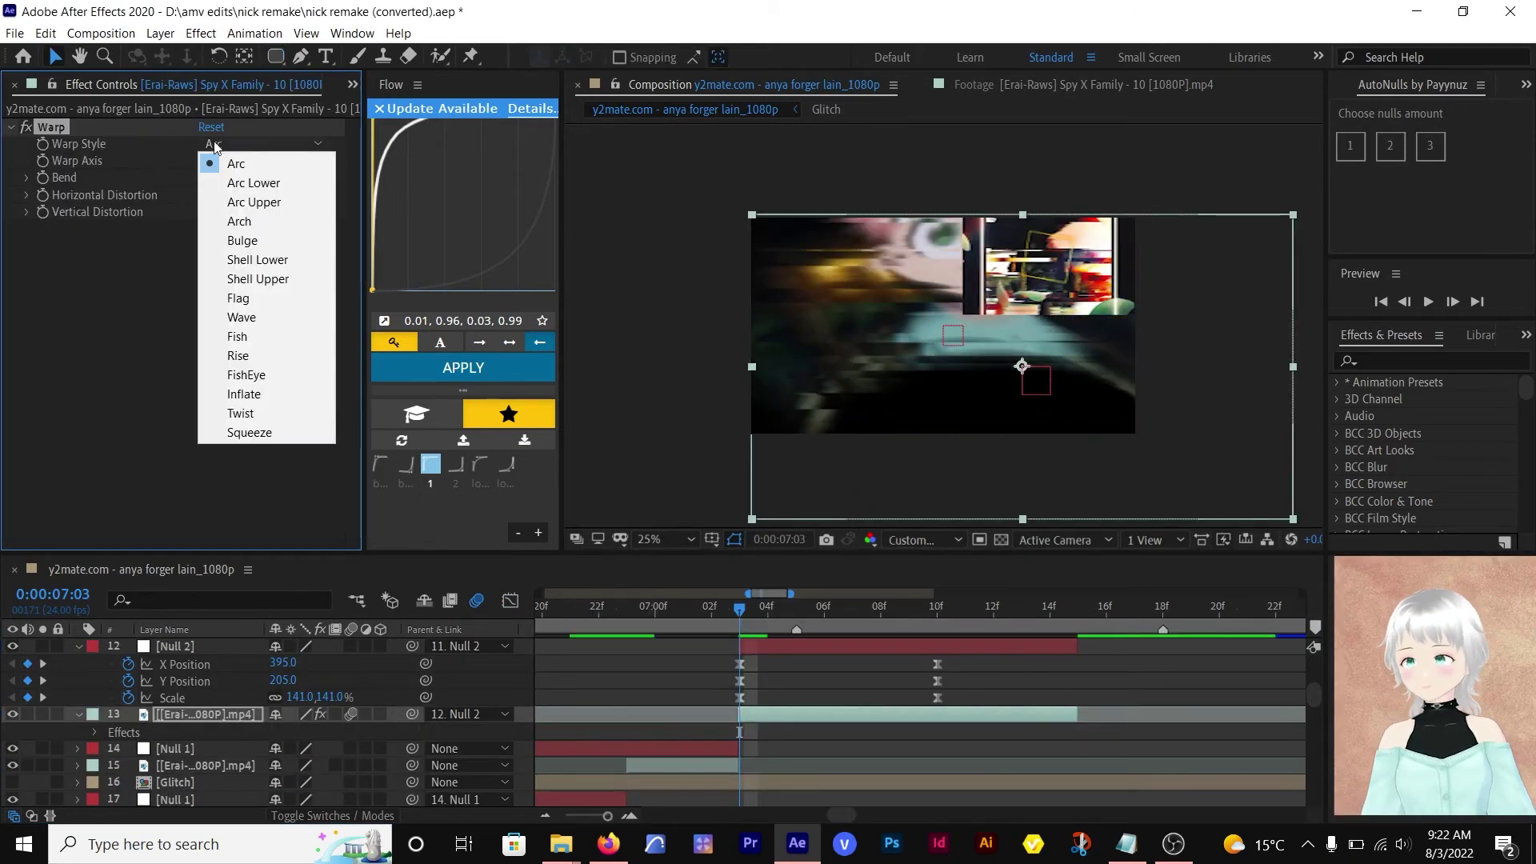
pyautogui.click(291, 434)
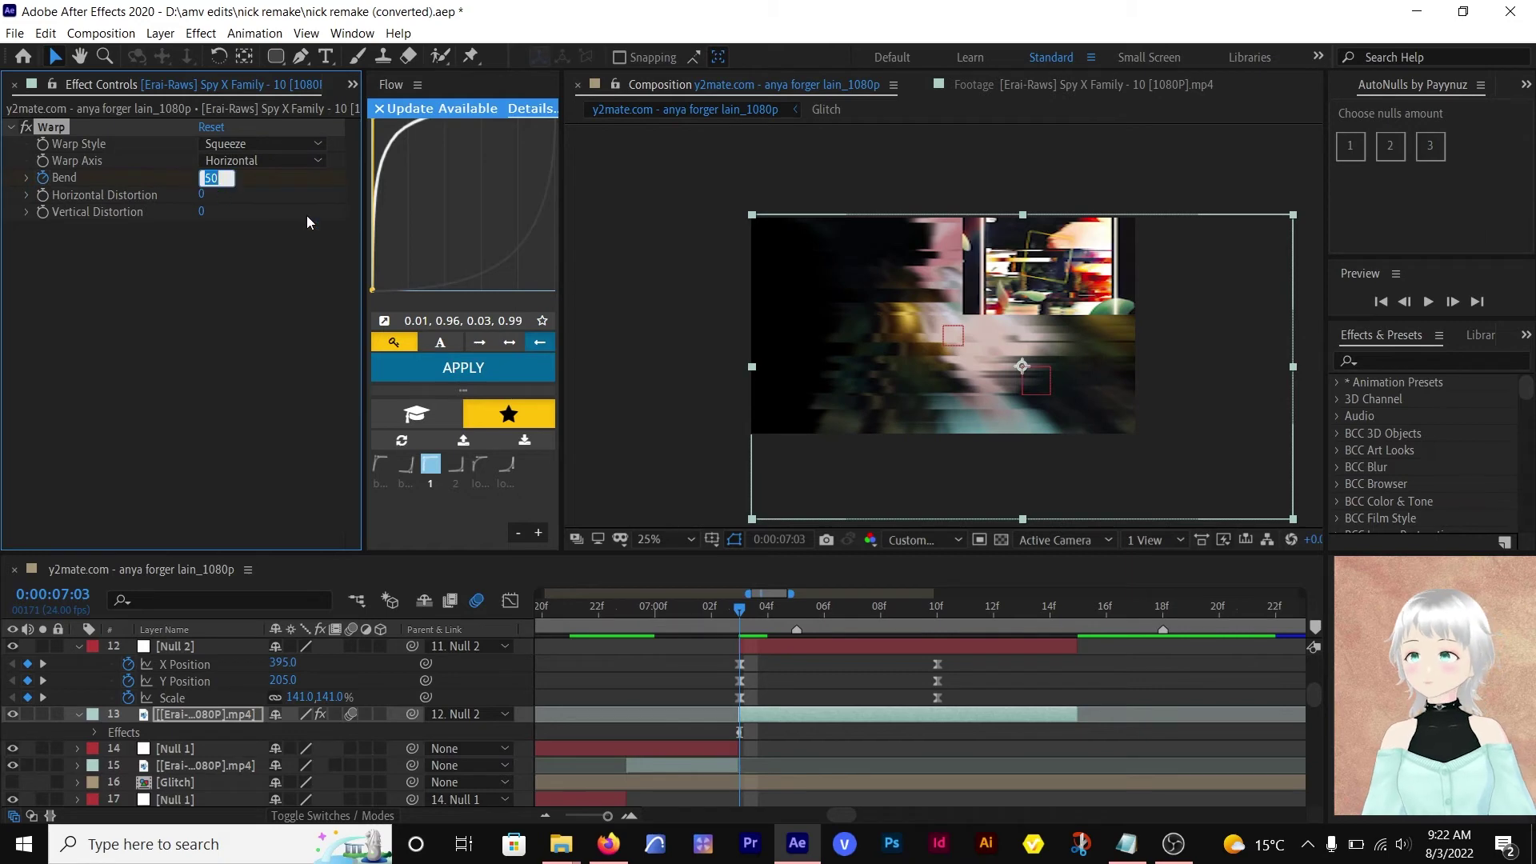
pyautogui.write('-15')
pyautogui.press('Return')
# - Keyframe the Warp Bend at 10 at 0:00:07:06 and at -5 at 0:00:07:10
pyautogui.click(829, 622)
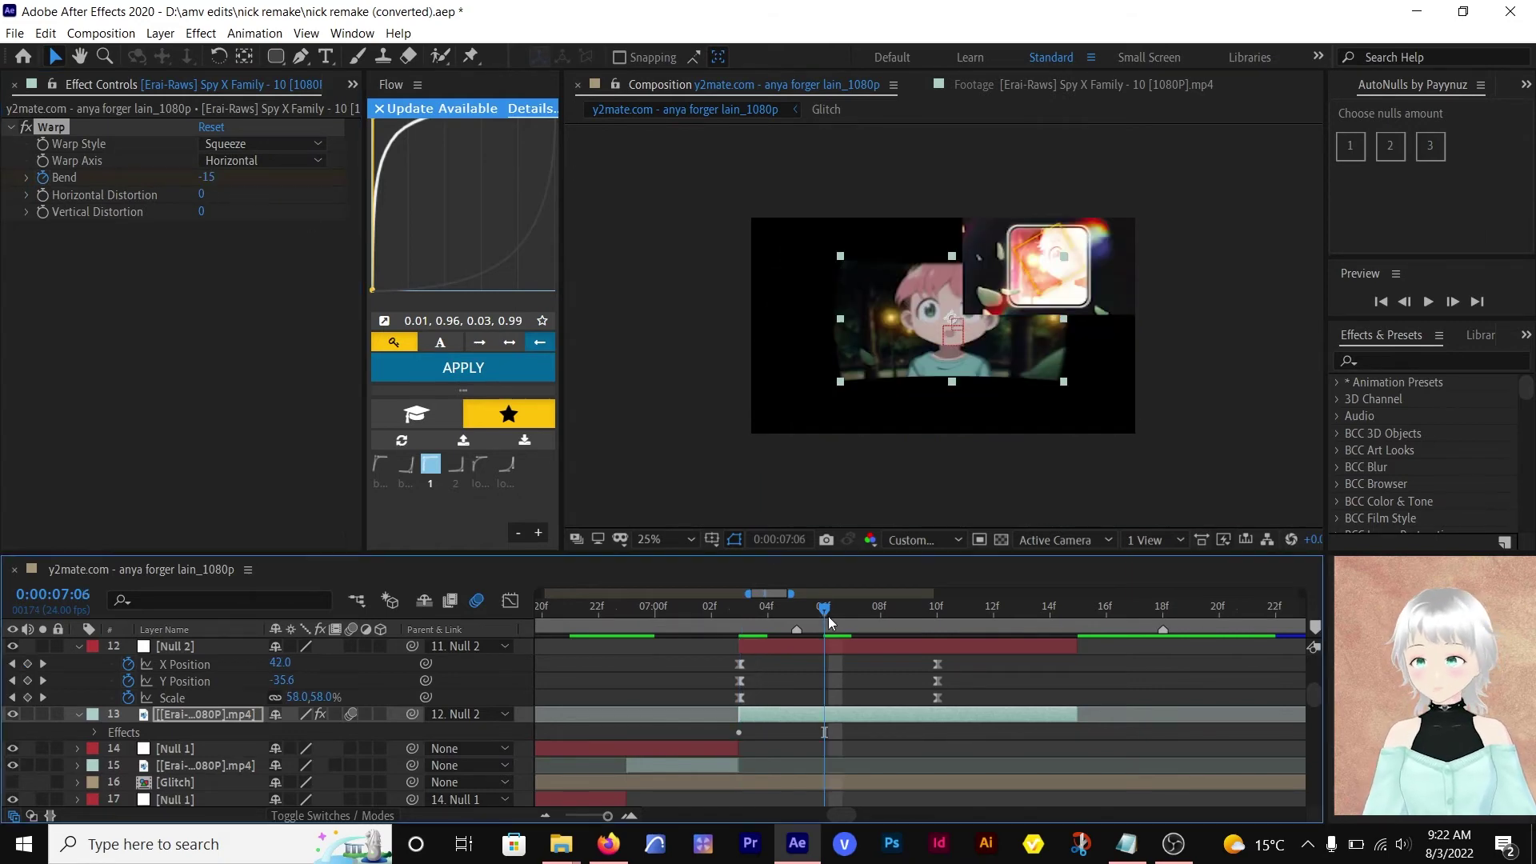
pyautogui.click(207, 177)
pyautogui.write('10')
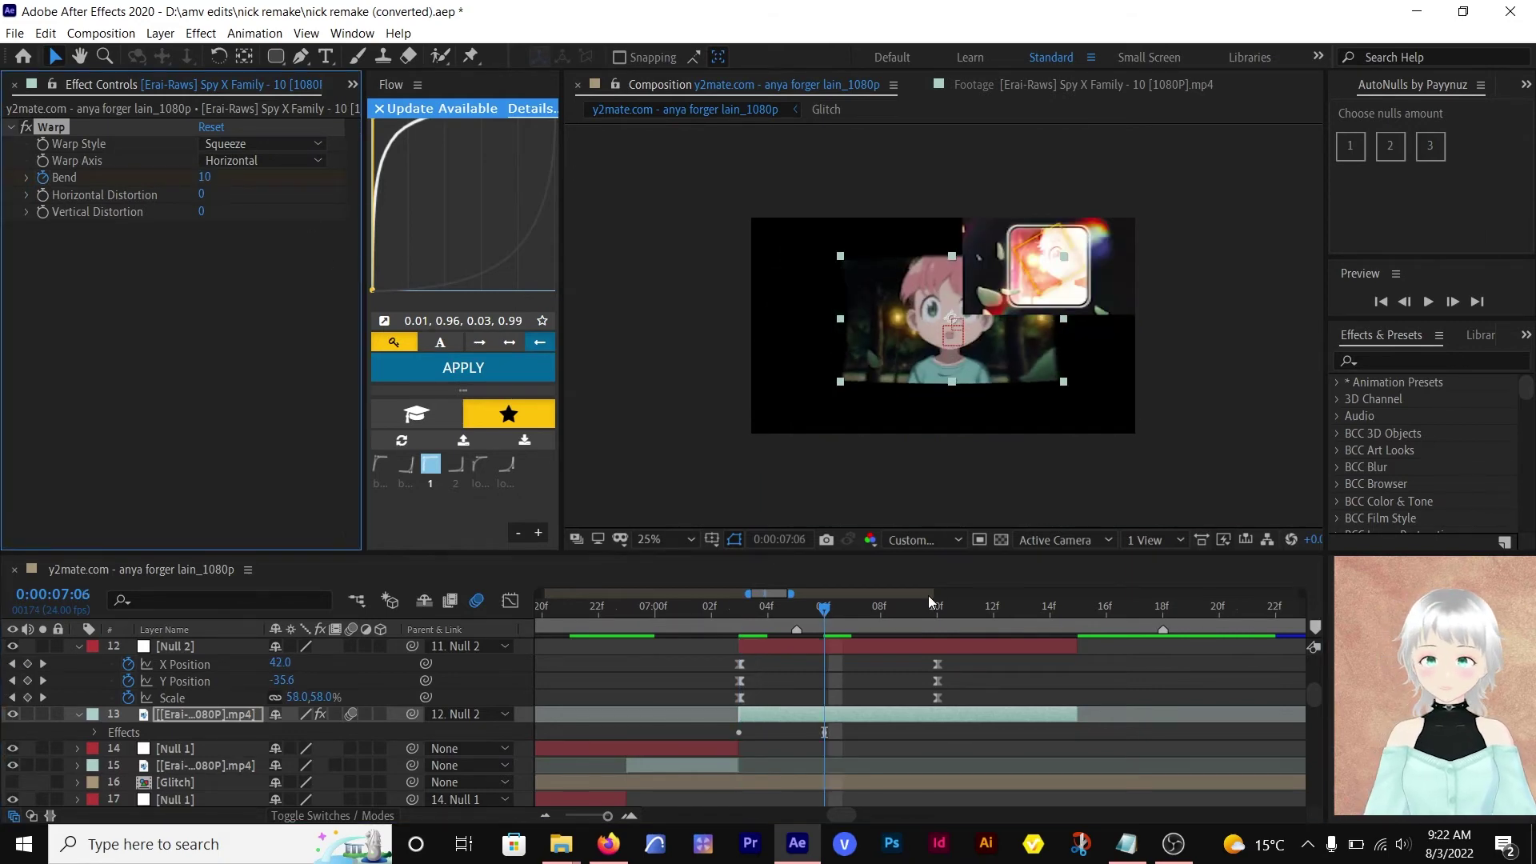
pyautogui.write('k')
pyautogui.click(205, 178)
pyautogui.write('-')
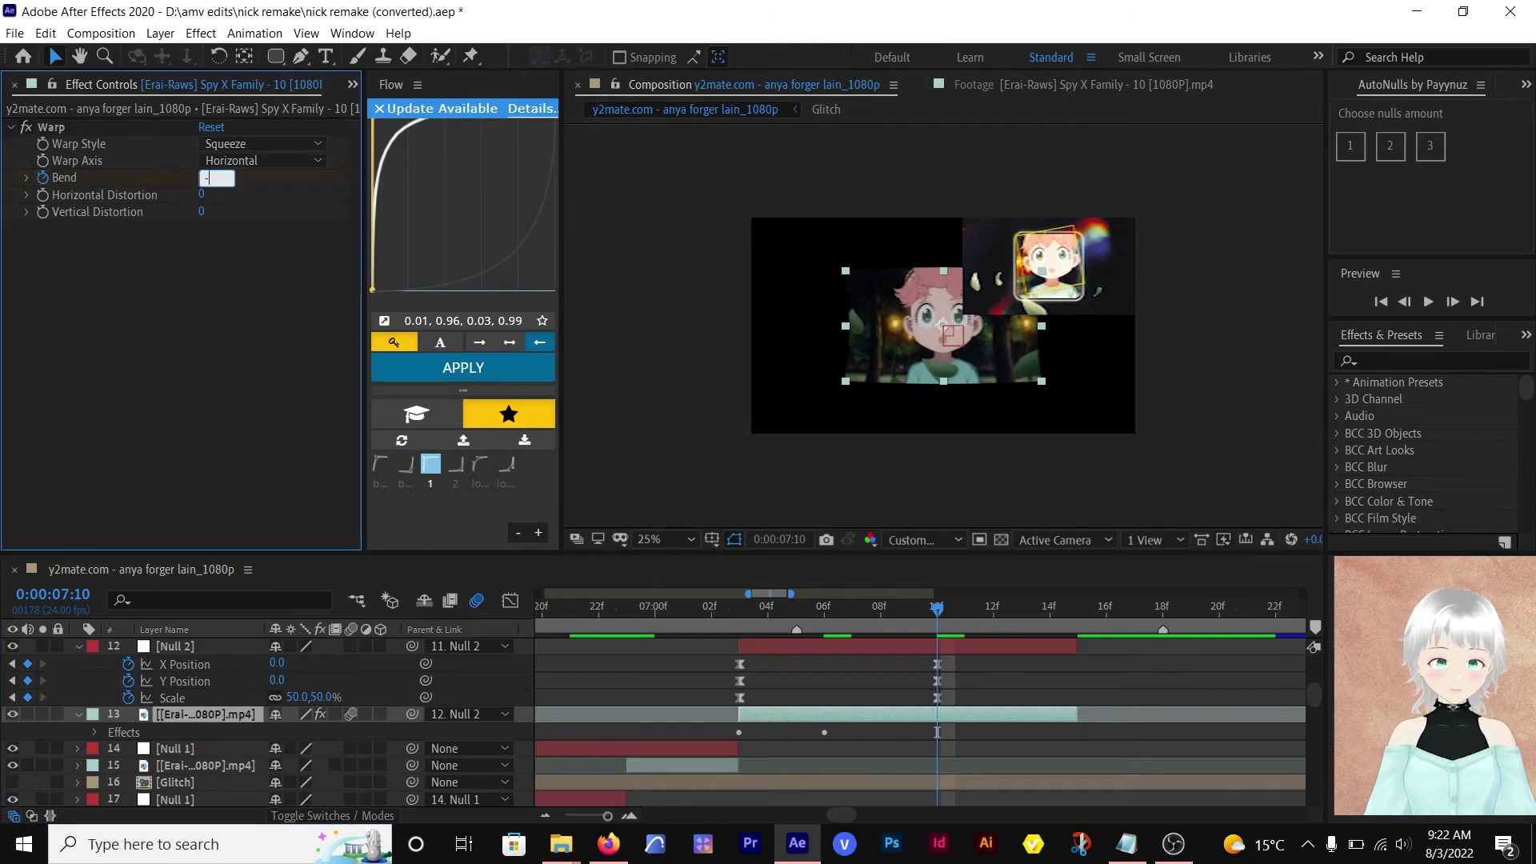
pyautogui.write('5')
pyautogui.press('Return')
# - Set the Warp Bend to 0 at the clip's end, 0:00:07:15
pyautogui.click(1071, 606)
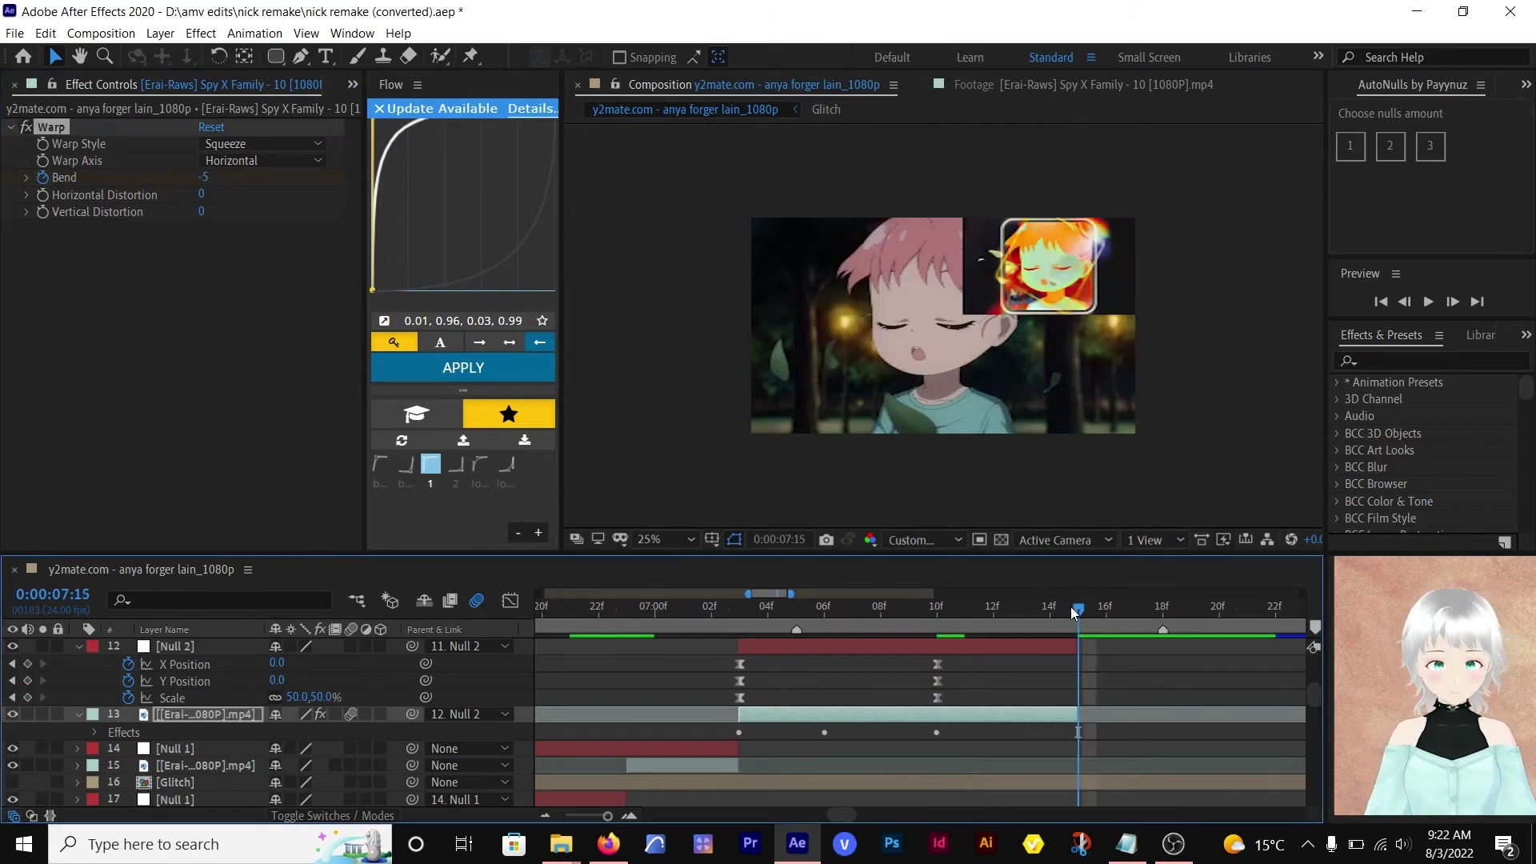
pyautogui.click(209, 179)
pyautogui.write('0')
pyautogui.press('Return')
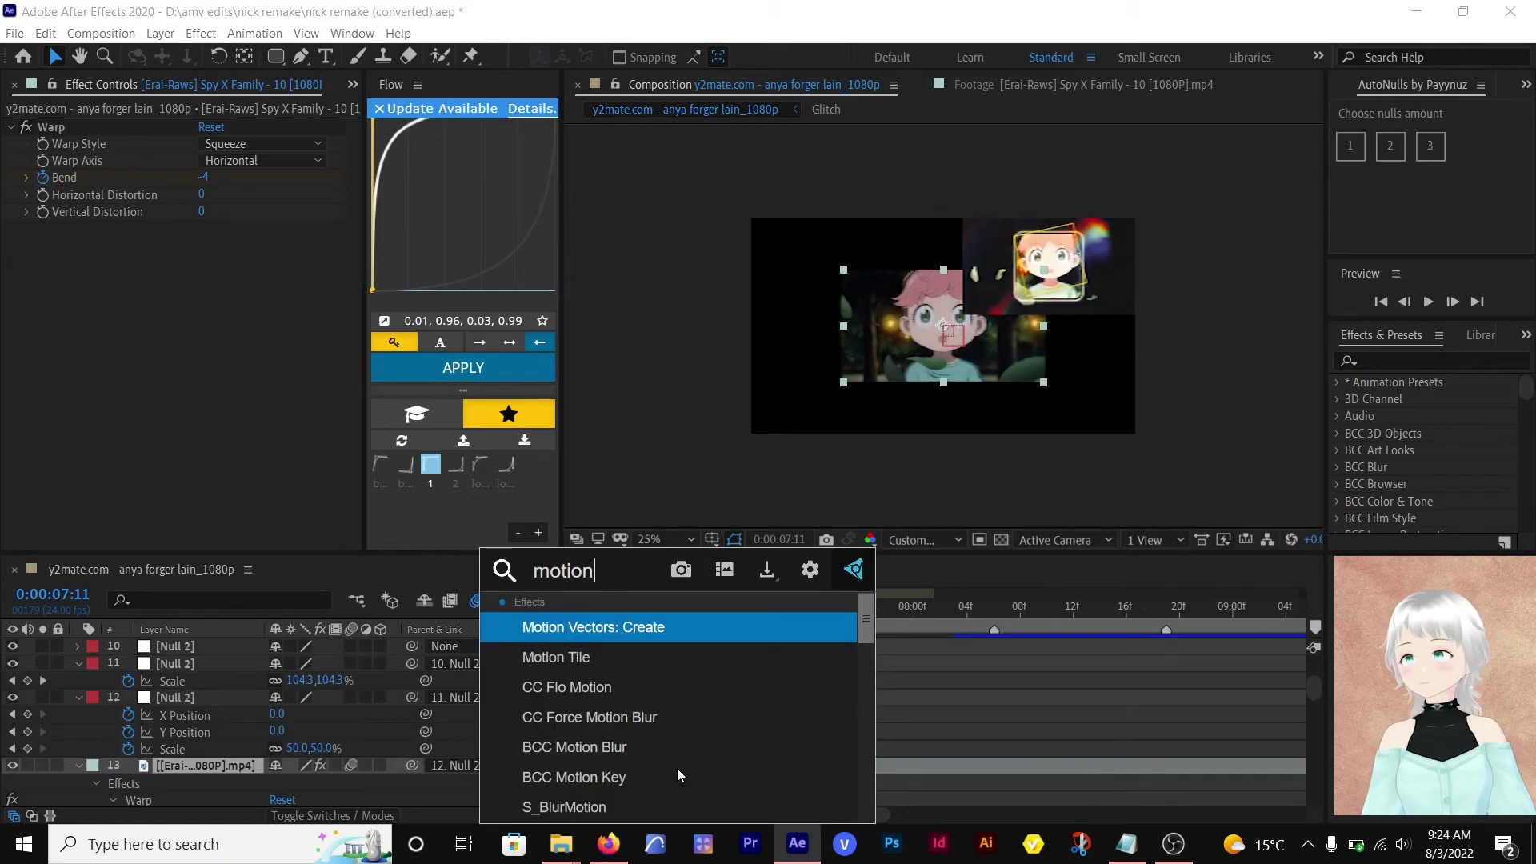
# - Add Motion Tile above Warp on layer 13 with Output Width 670, Output Height 460 and Mirror Edges enabled, and check the result
pyautogui.click(584, 661)
pyautogui.moveTo(220, 297); pyautogui.dragTo(265, 296)
pyautogui.moveTo(221, 314); pyautogui.dragTo(250, 315)
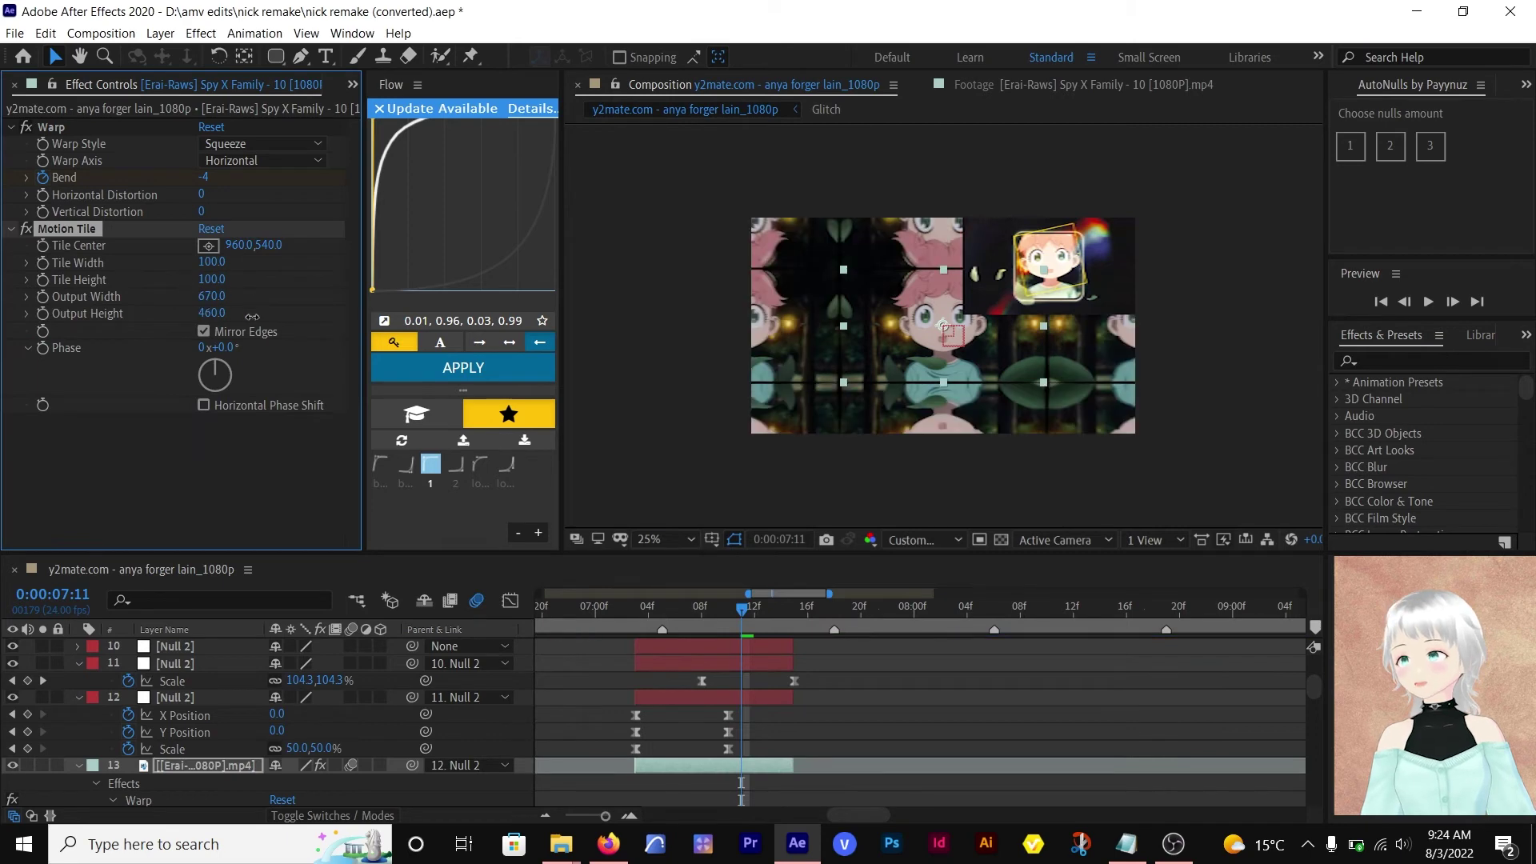
pyautogui.moveTo(53, 127); pyautogui.dragTo(118, 433)
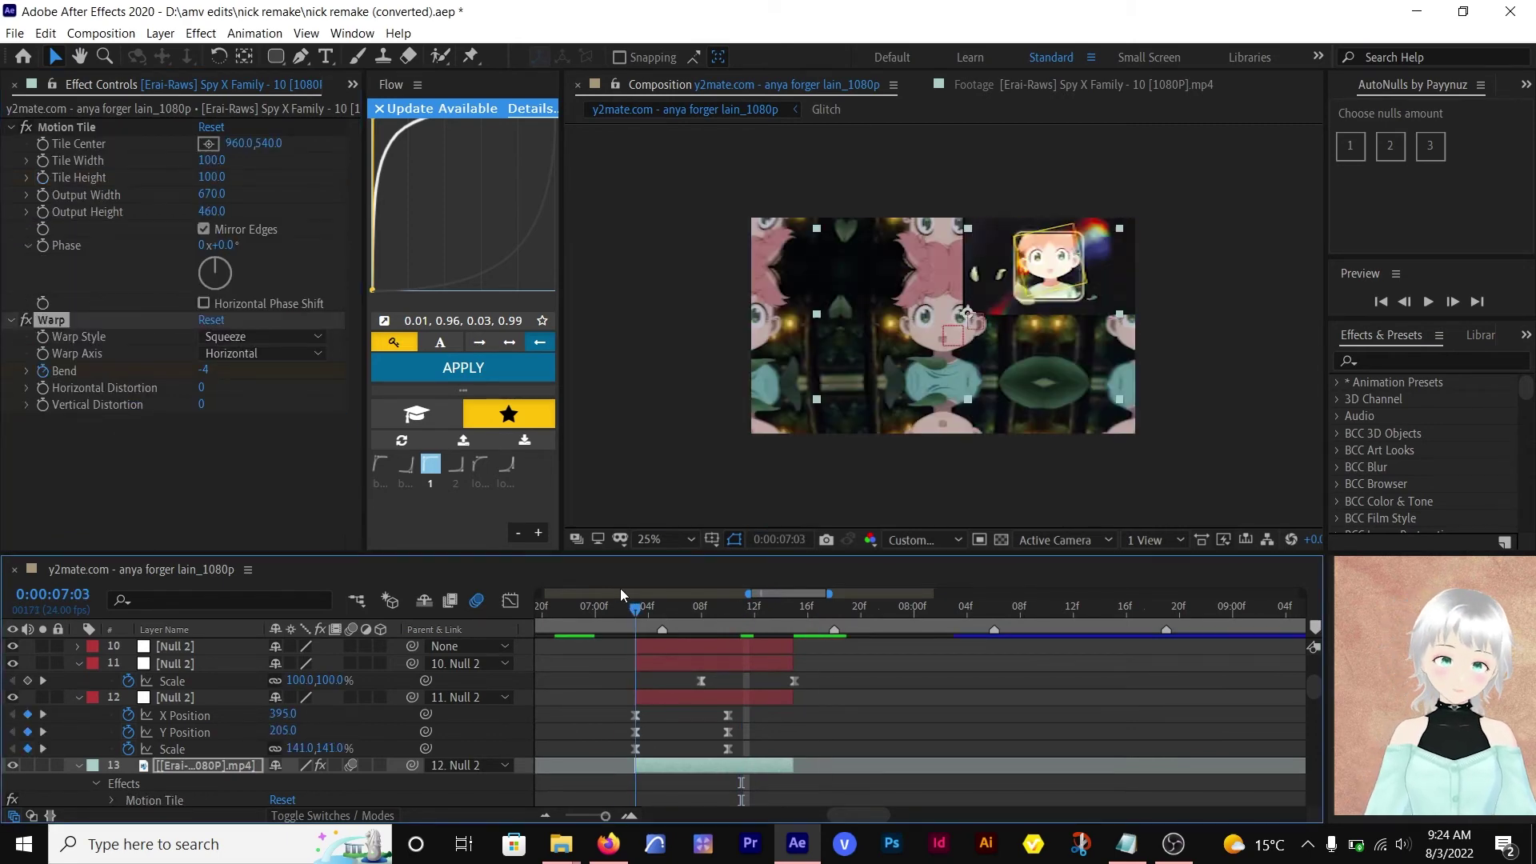
pyautogui.moveTo(621, 596)
pyautogui.mouseDown()
pyautogui.moveTo(632, 585)
pyautogui.moveTo(607, 582)
pyautogui.mouseUp()
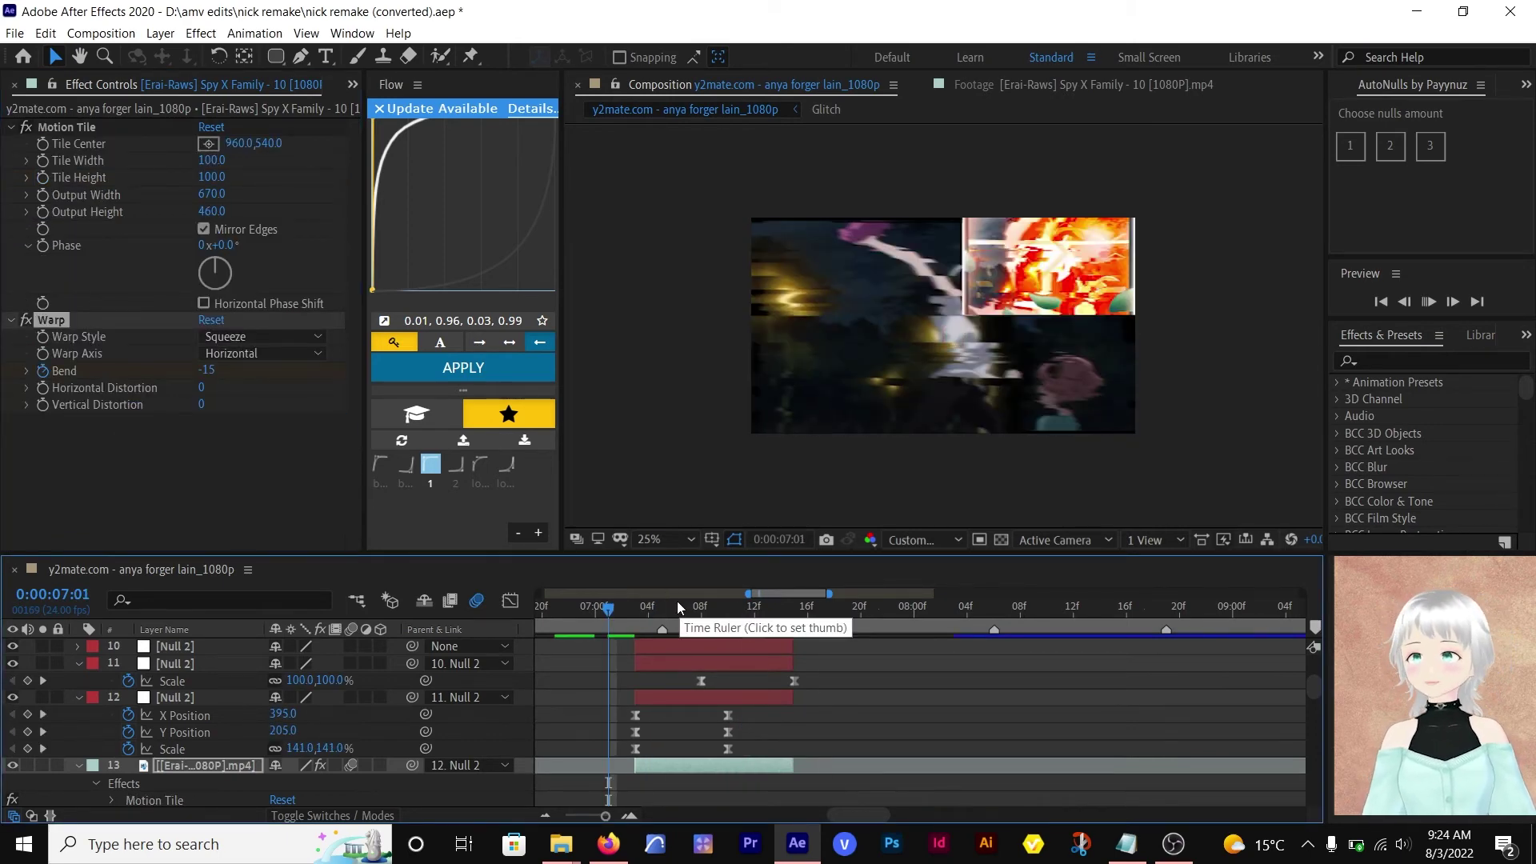
pyautogui.click(637, 608)
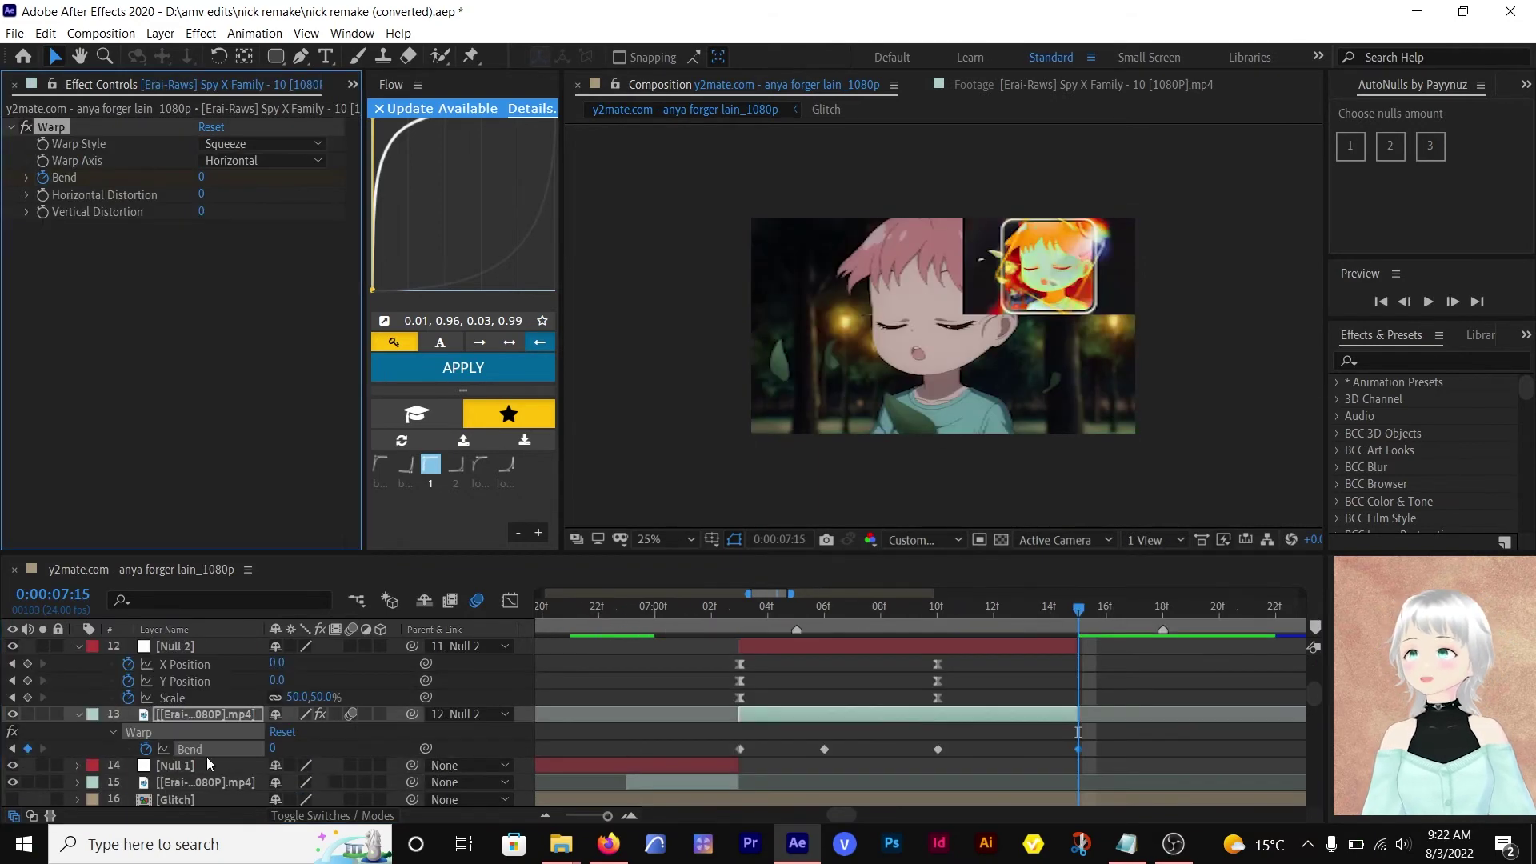
# - Select the clip in layer 7 that starts at 0:00:07:15
pyautogui.scroll(3, 1109, 671)
pyautogui.click(1091, 651)
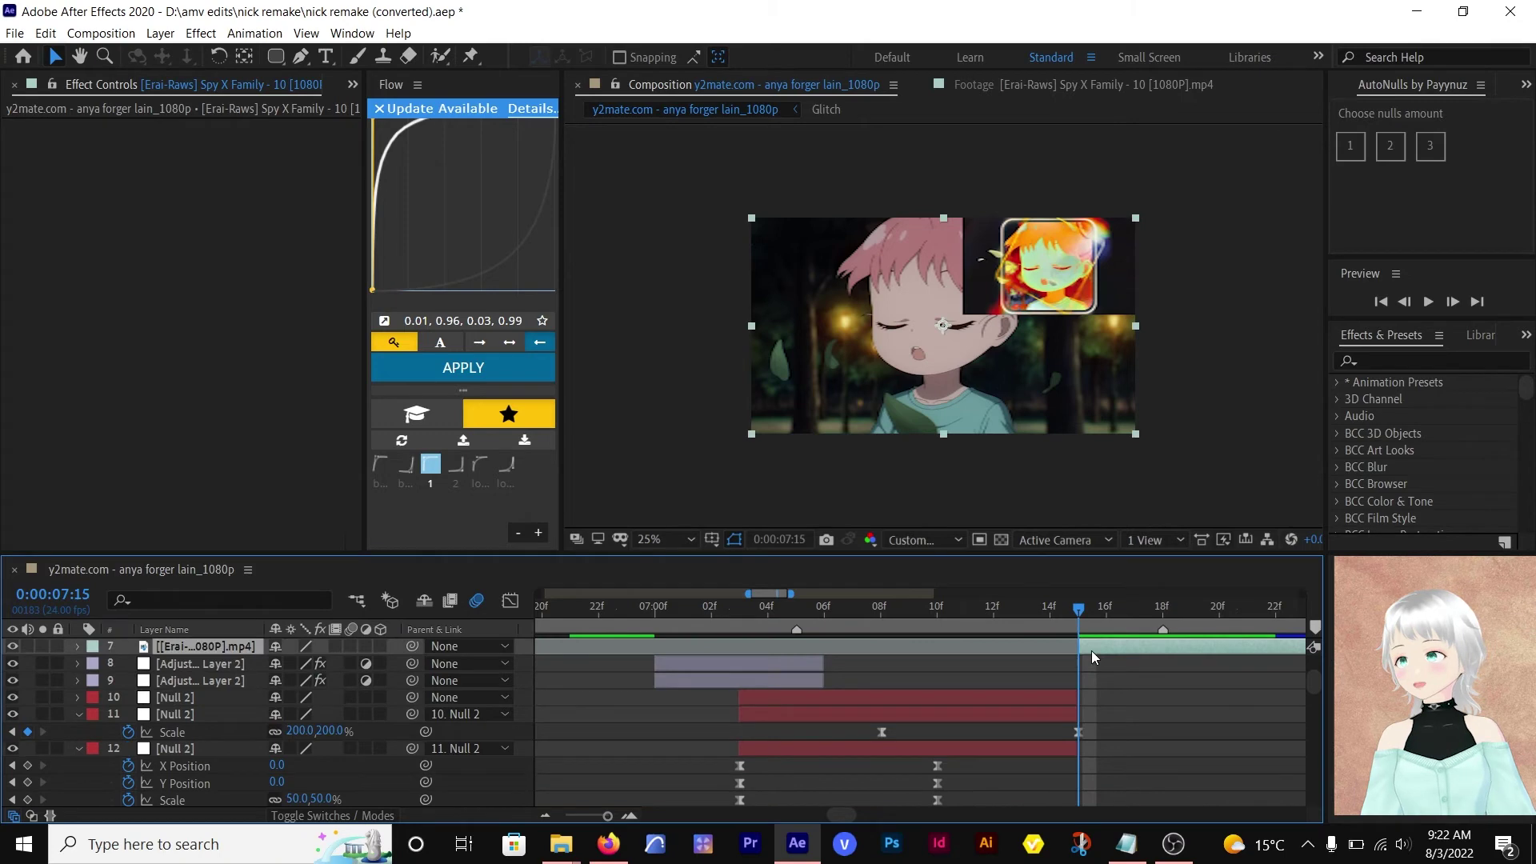
pyautogui.scroll(1, 1109, 660)
pyautogui.moveTo(792, 595); pyautogui.dragTo(880, 594)
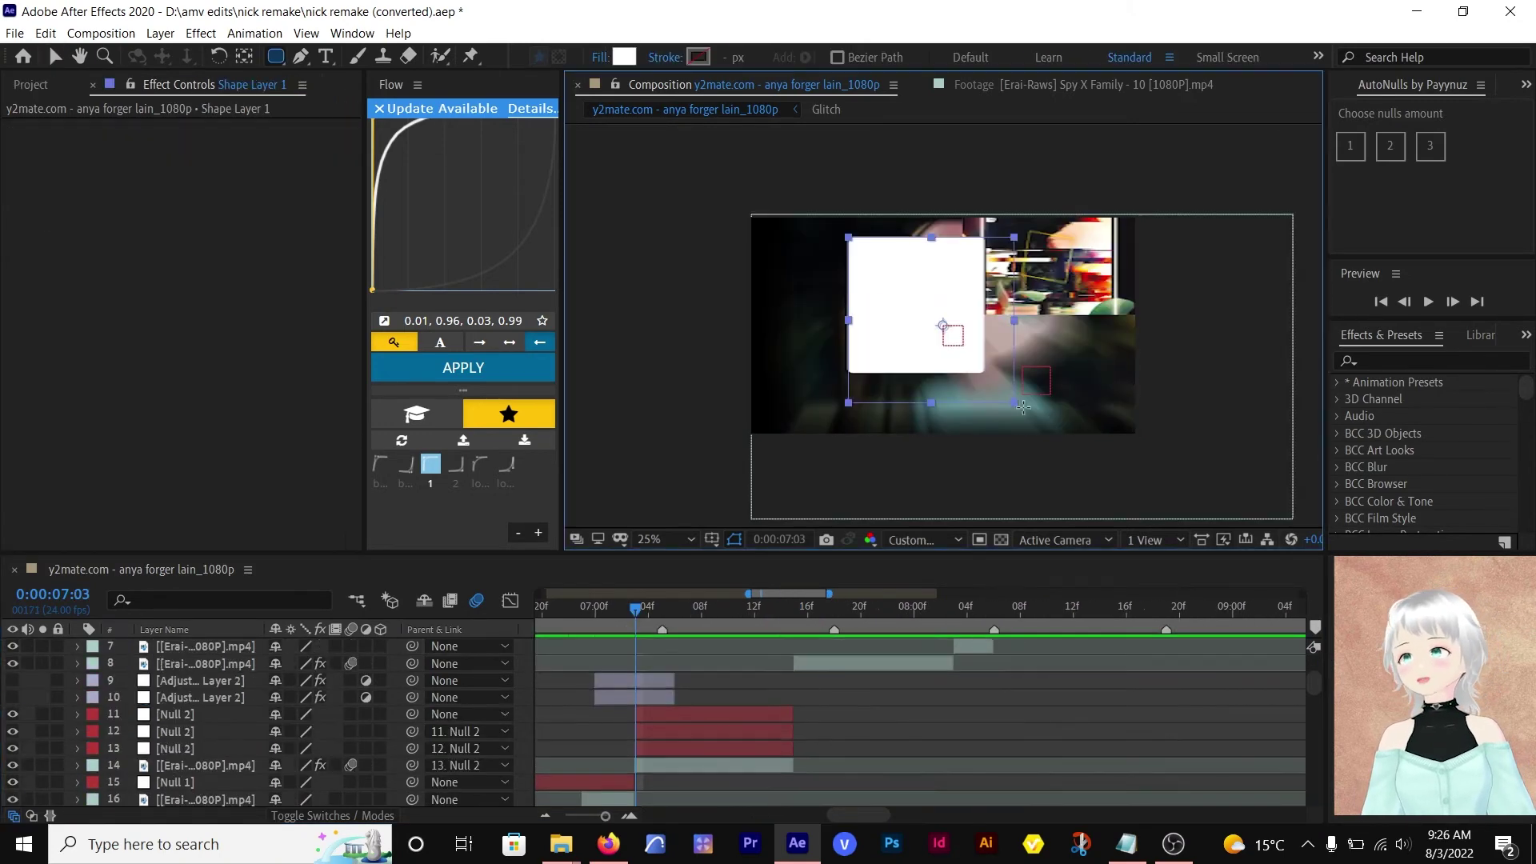
# - Draw a white square about 812 px wide, centre its anchor point and centre it horizontally and vertically in the composition
pyautogui.moveTo(1023, 407); pyautogui.dragTo(1012, 399)
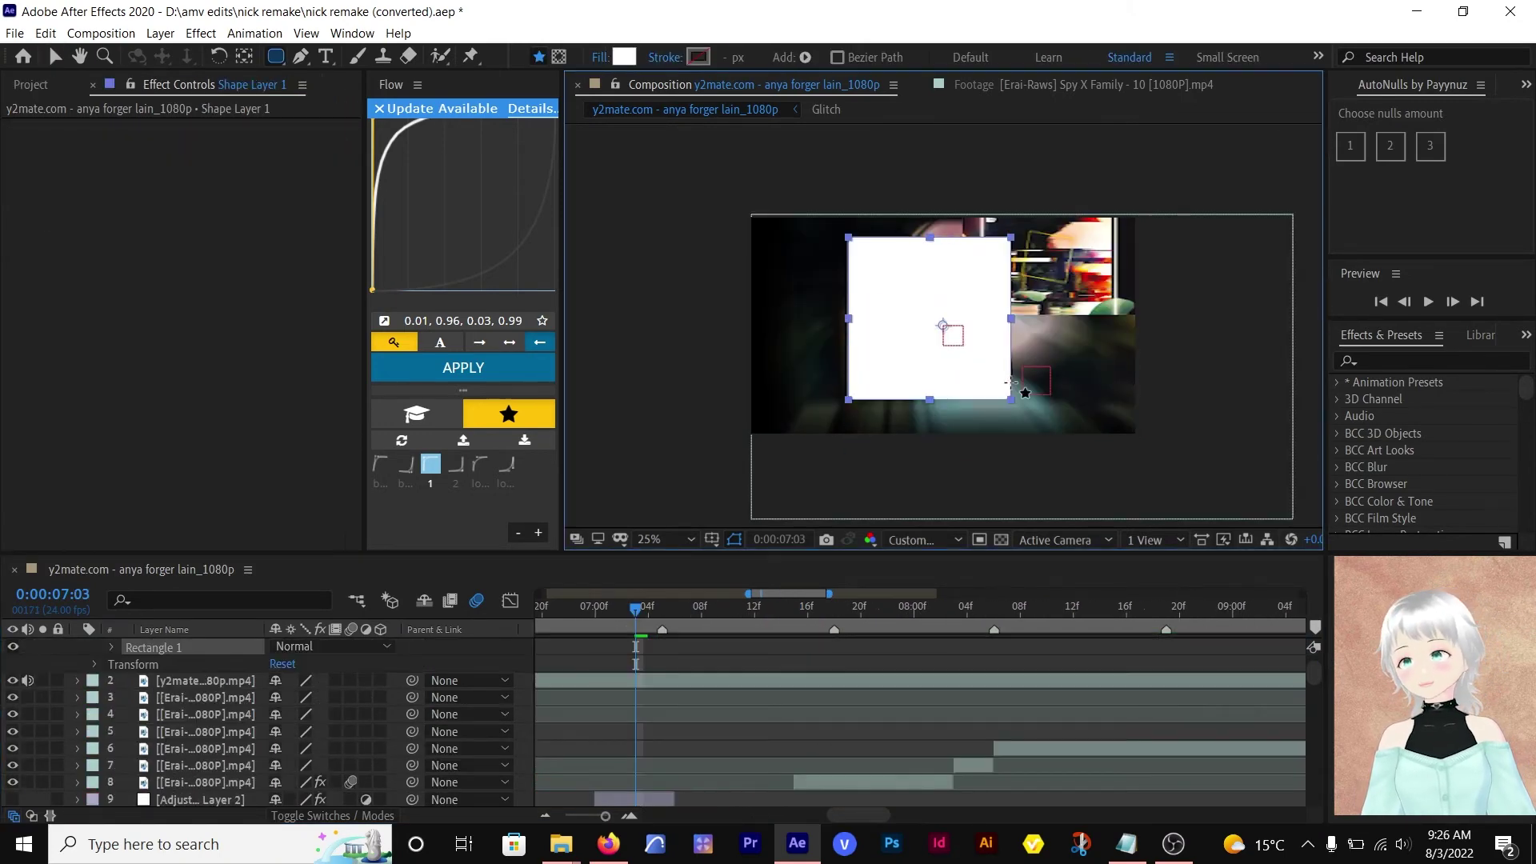
pyautogui.click(1526, 85)
pyautogui.click(1458, 107)
pyautogui.click(1381, 153)
pyautogui.click(1380, 629)
pyautogui.click(1472, 628)
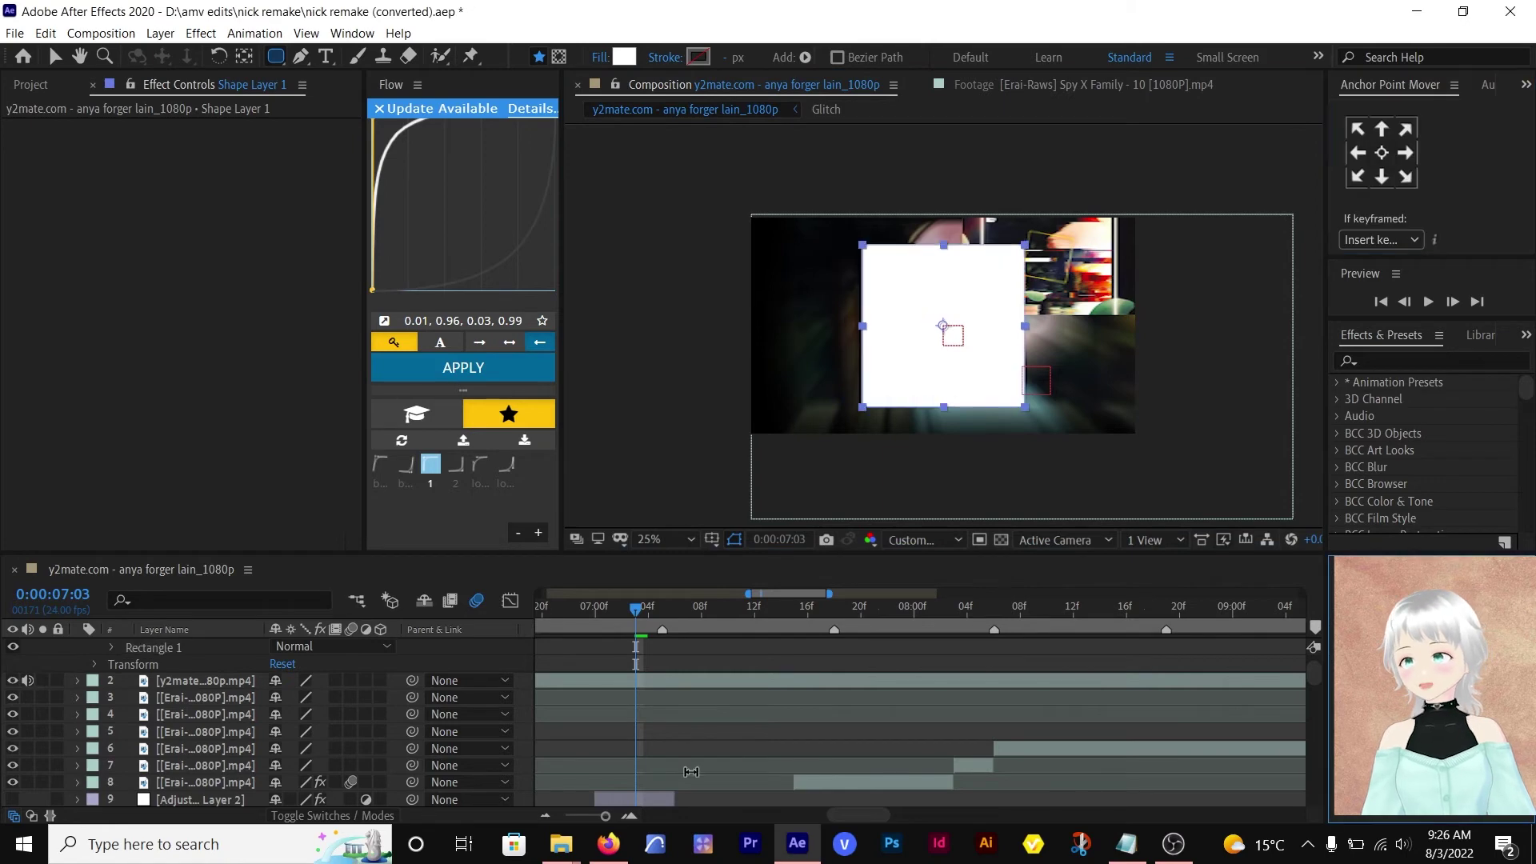
# - Move Shape Layer 1 directly above the warped clip in layer 14 and trim its start to 0:00:07:03
pyautogui.scroll(2, 400, 704)
pyautogui.moveTo(218, 647); pyautogui.dragTo(259, 724)
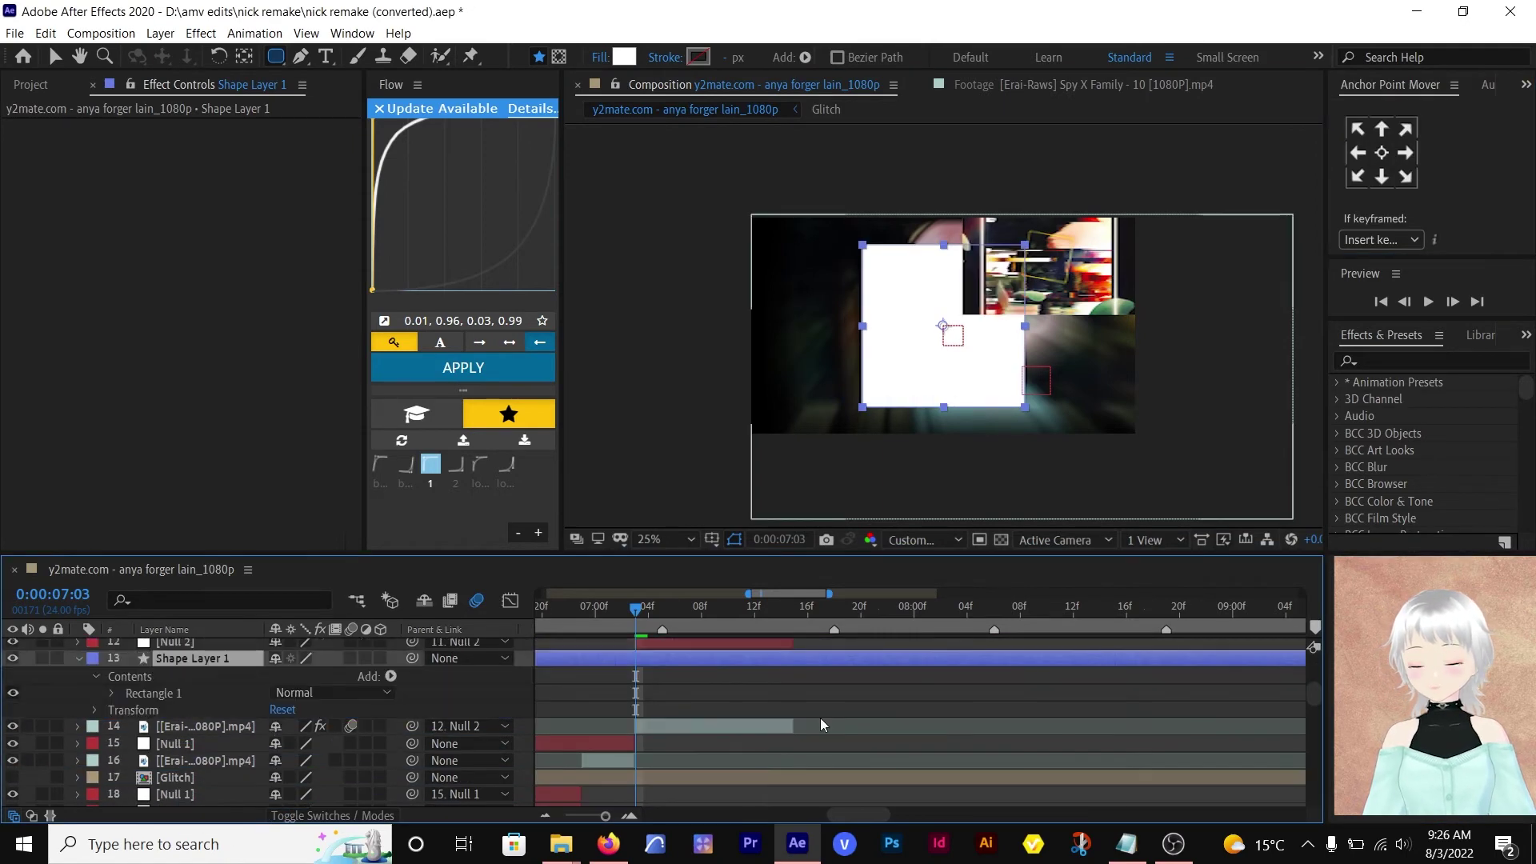
pyautogui.hotkey('alt', '[')
# - Round the corners of Shape Layer 1 by increasing the Roundness of Rectangle Path 1
pyautogui.click(113, 692)
pyautogui.click(130, 710)
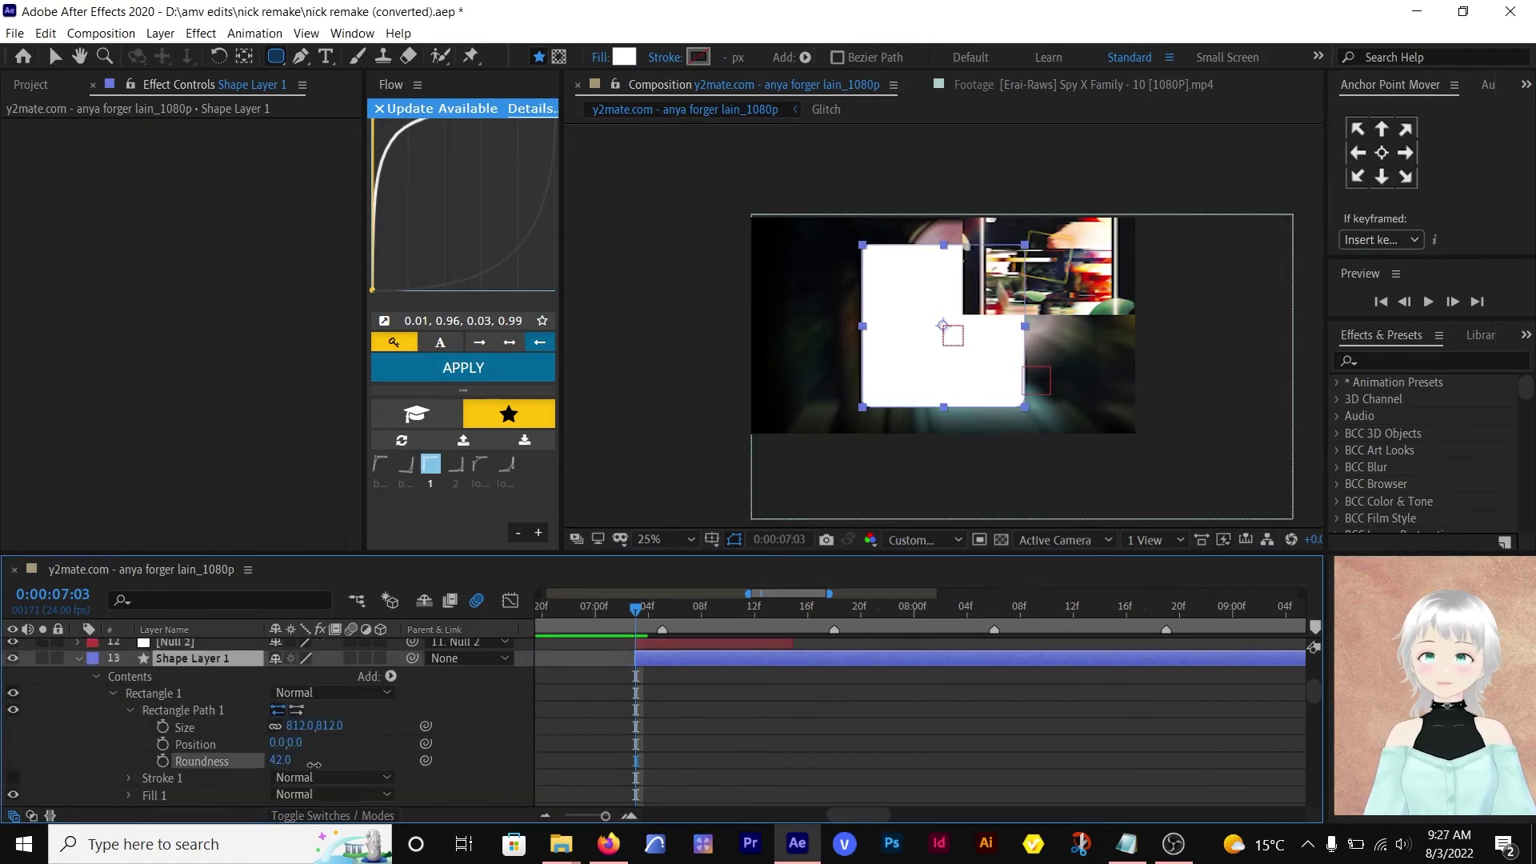
# - Keyframe Shape Layer 1's Scale at 253% at 0:00:07:03 and 69% at 0:00:07:12
pyautogui.press('s')
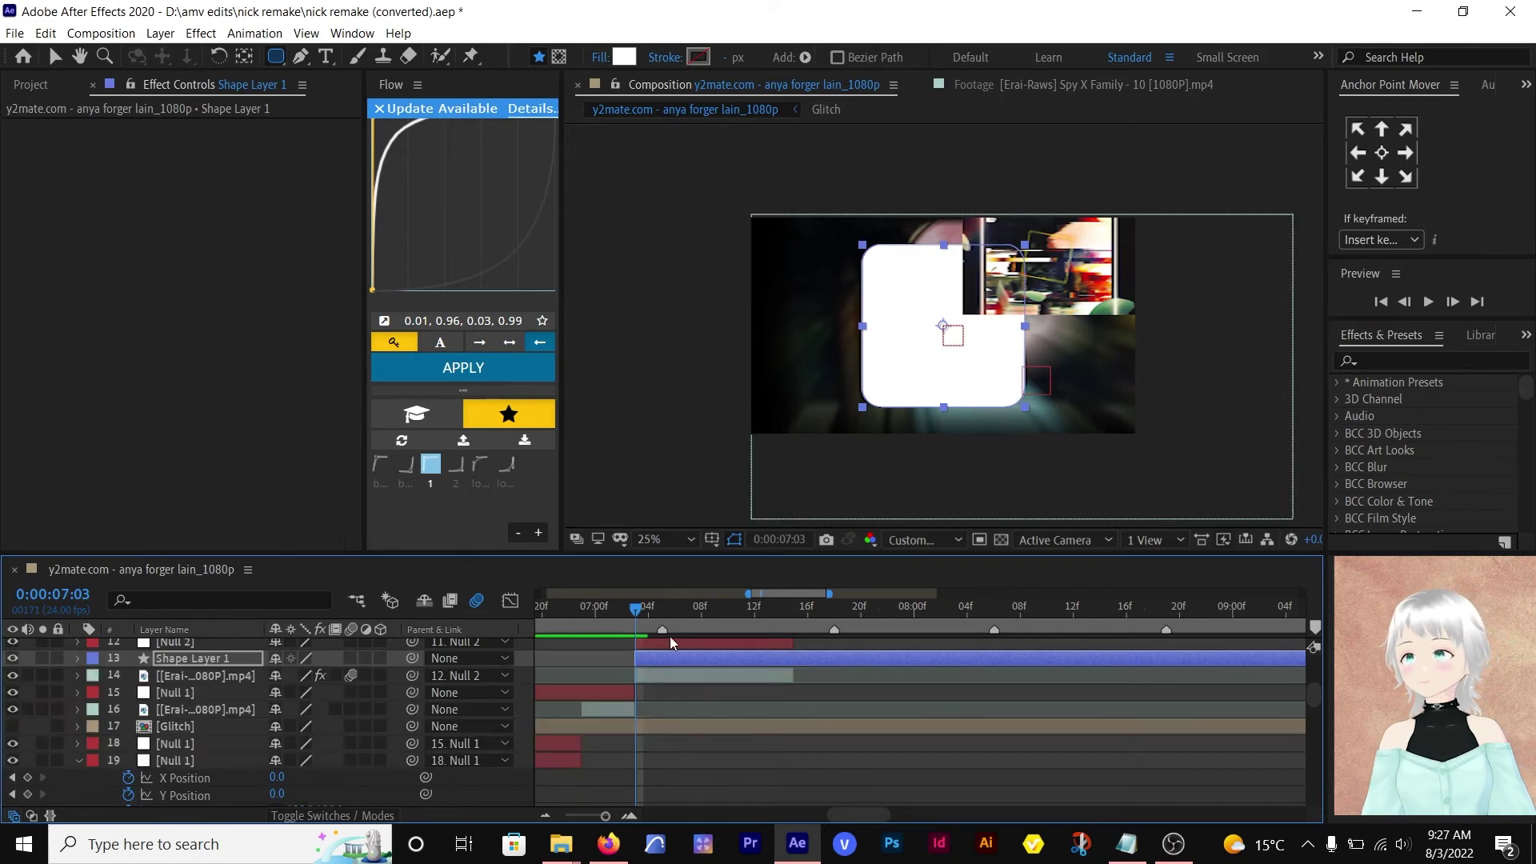
pyautogui.click(128, 676)
pyautogui.moveTo(298, 675); pyautogui.dragTo(416, 674)
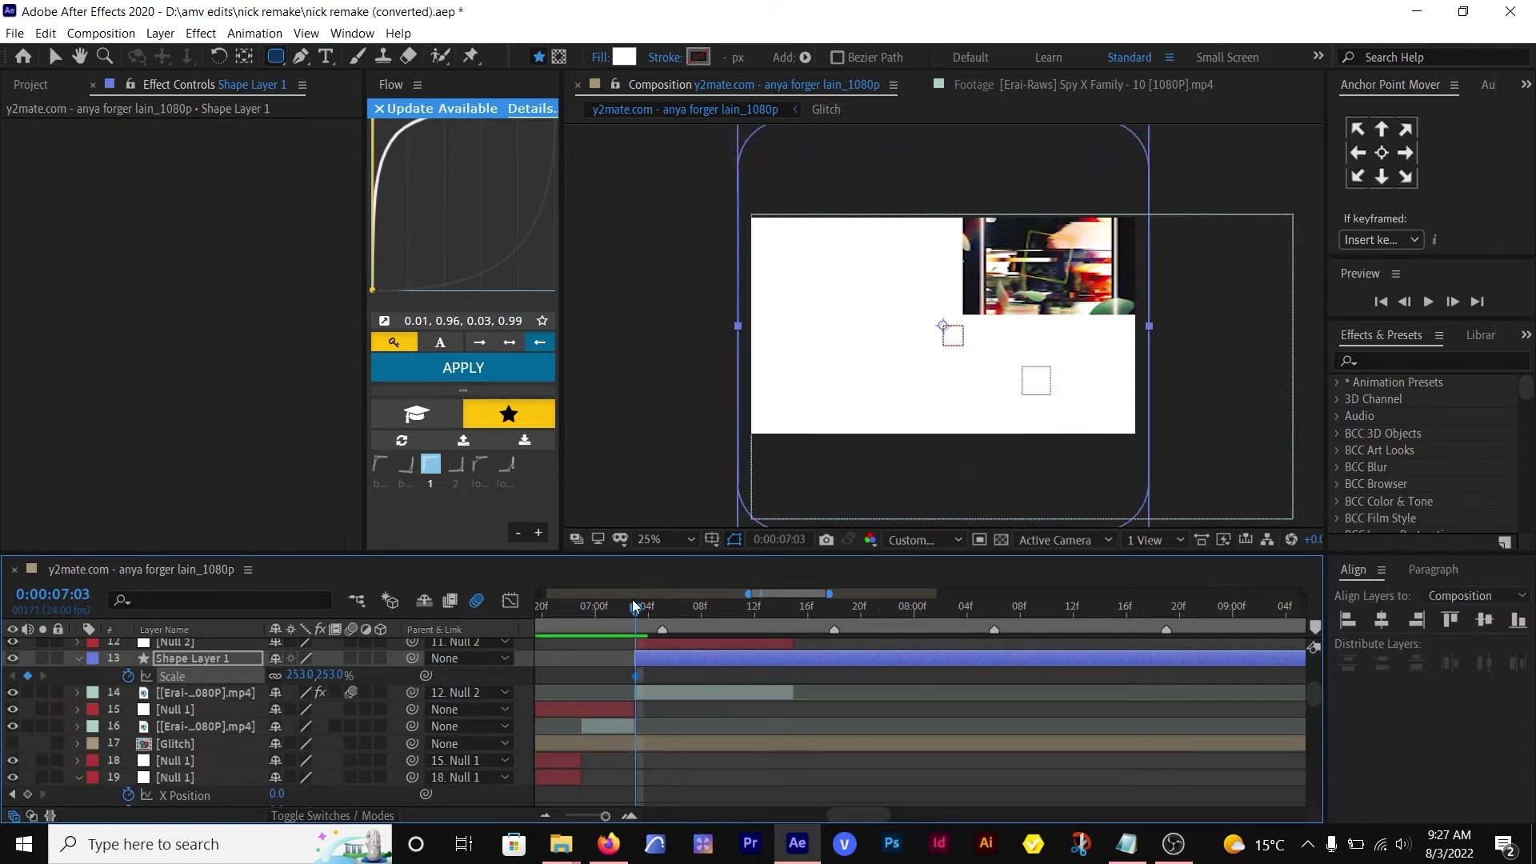
pyautogui.moveTo(634, 606); pyautogui.dragTo(755, 614)
pyautogui.moveTo(298, 675); pyautogui.dragTo(117, 650)
pyautogui.moveTo(754, 608); pyautogui.dragTo(770, 611)
pyautogui.moveTo(851, 610); pyautogui.dragTo(834, 612)
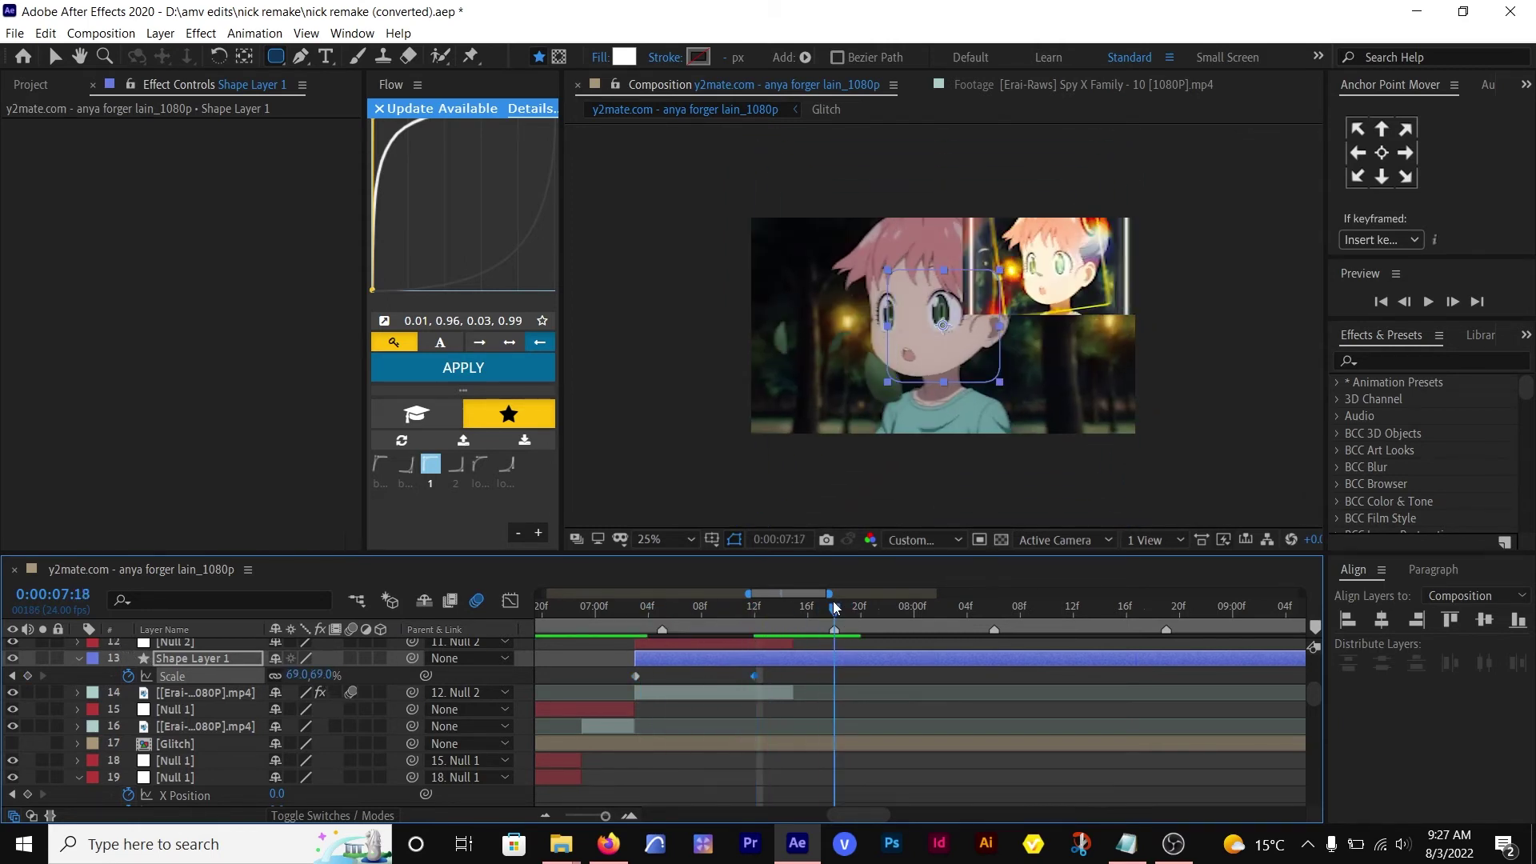
# - Keyframe Shape Layer 1's Scale at 250% at 0:00:07:19 so the square fills the frame again
pyautogui.scroll(4, 823, 632)
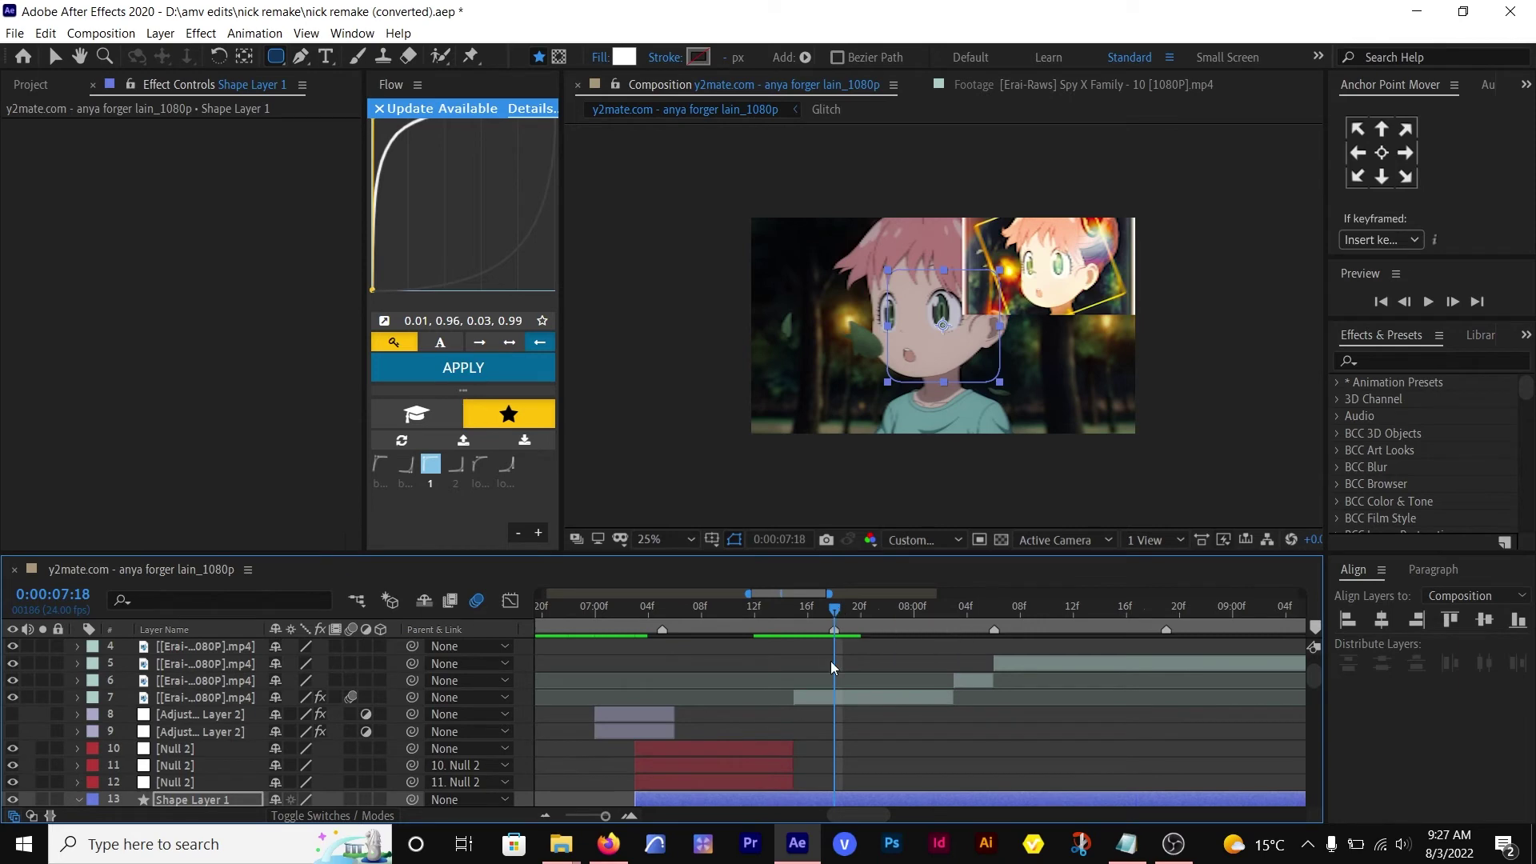
pyautogui.press('s')
pyautogui.scroll(-3, 832, 664)
pyautogui.click(850, 611)
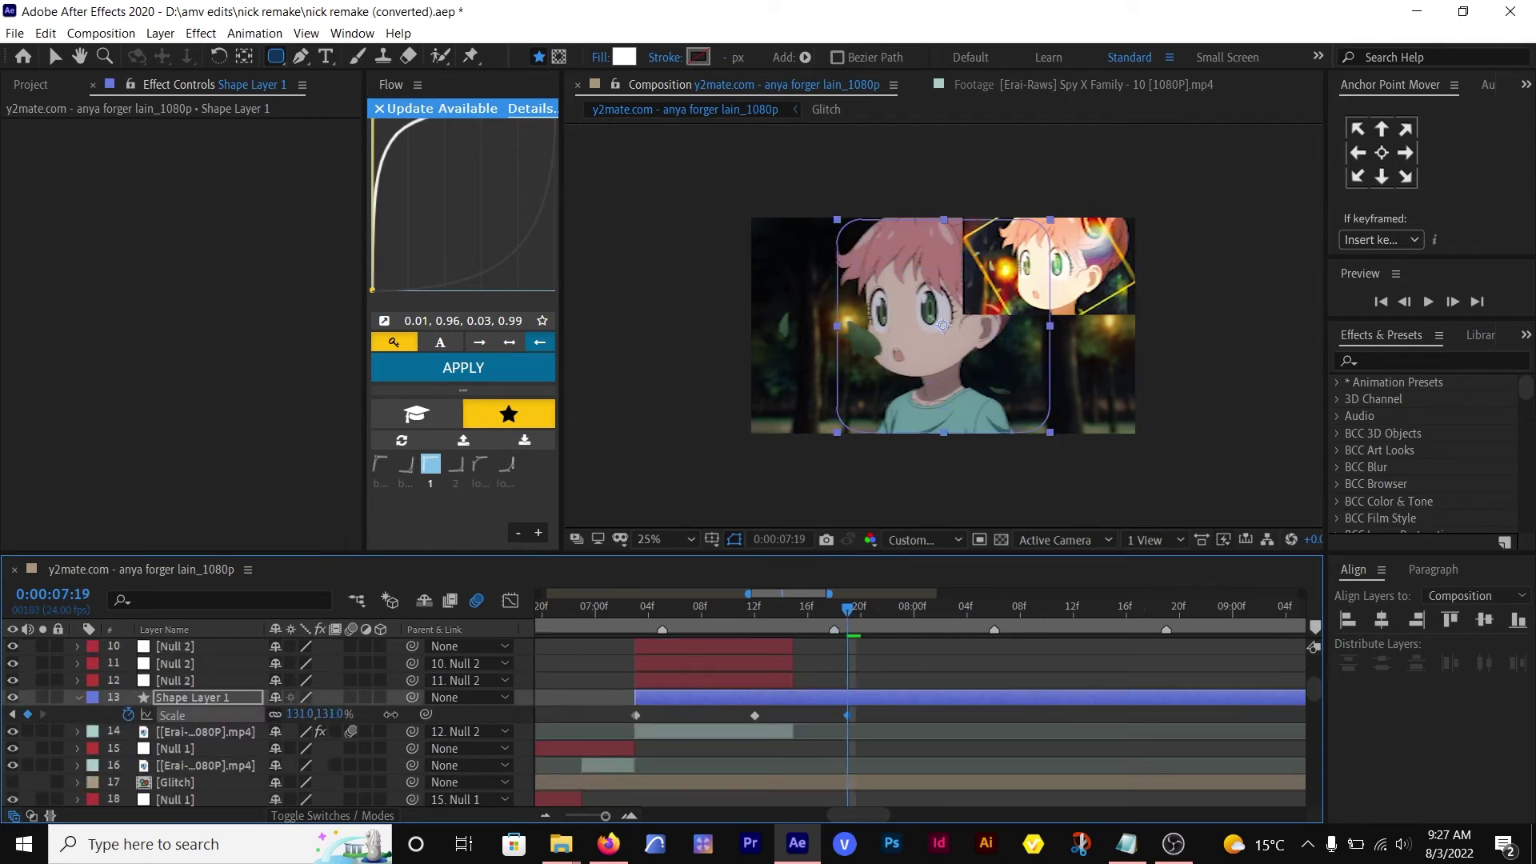
pyautogui.moveTo(300, 714); pyautogui.dragTo(493, 712)
# - Move Shape Layer 1 up the layer stack, directly above the clip that starts at 0:00:07:15
pyautogui.scroll(1, 205, 699)
pyautogui.moveTo(206, 748)
pyautogui.mouseDown()
pyautogui.moveTo(231, 760)
pyautogui.moveTo(234, 741)
pyautogui.mouseUp()
pyautogui.scroll(-1, 839, 762)
pyautogui.scroll(-1, 693, 749)
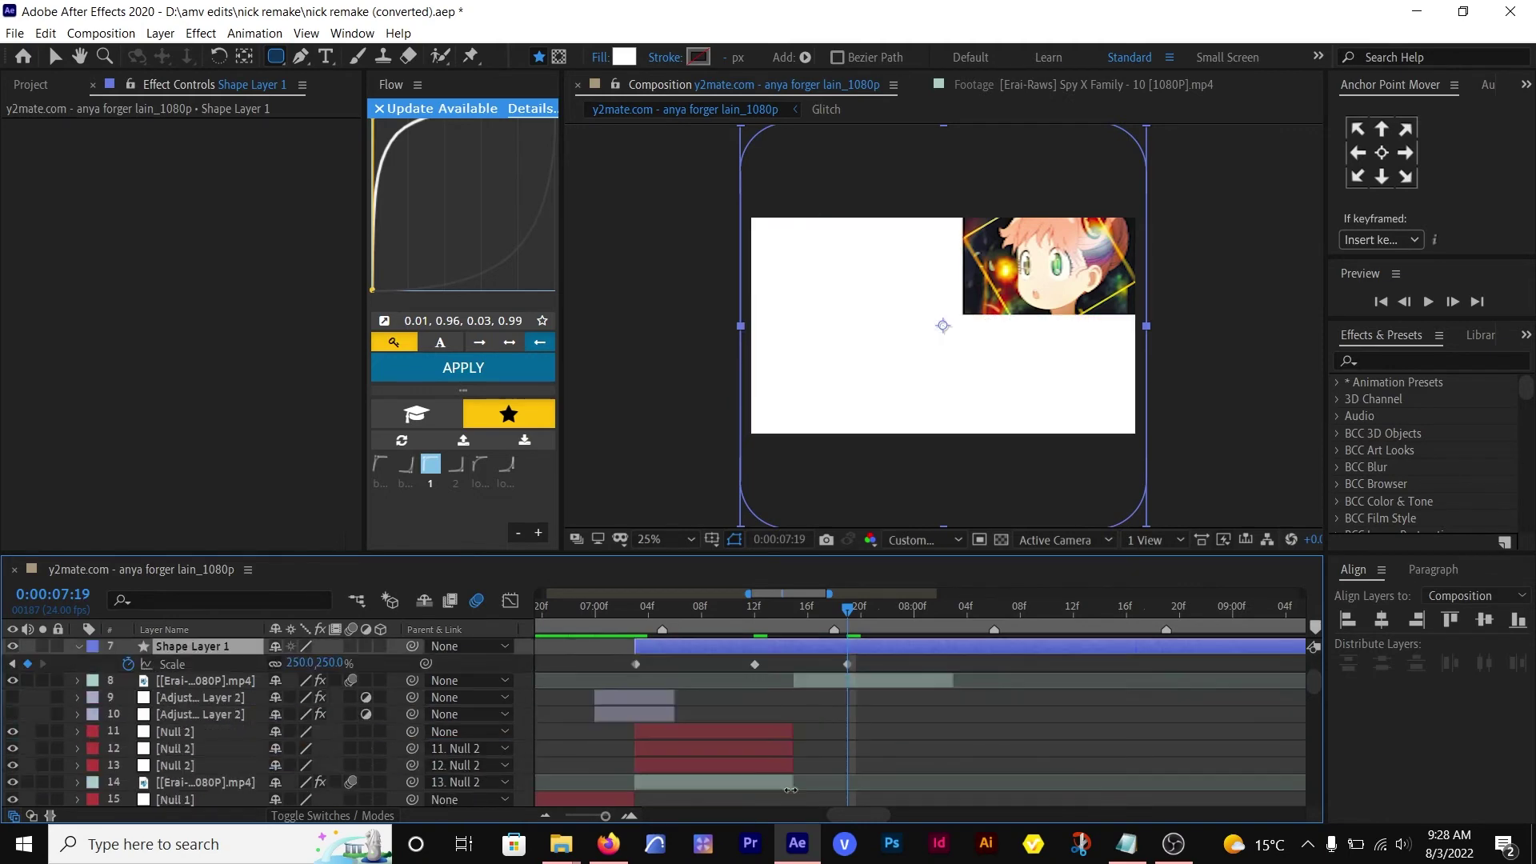
# - Move the clip starting at 0:00:07:15 below the two adjustment layers and pre-compose it with the three Null 2 layers and the warped clip
pyautogui.moveTo(175, 681); pyautogui.dragTo(167, 722)
pyautogui.moveTo(850, 608); pyautogui.dragTo(834, 683)
pyautogui.keyDown('shift'); pyautogui.click(769, 779); pyautogui.keyUp('shift')
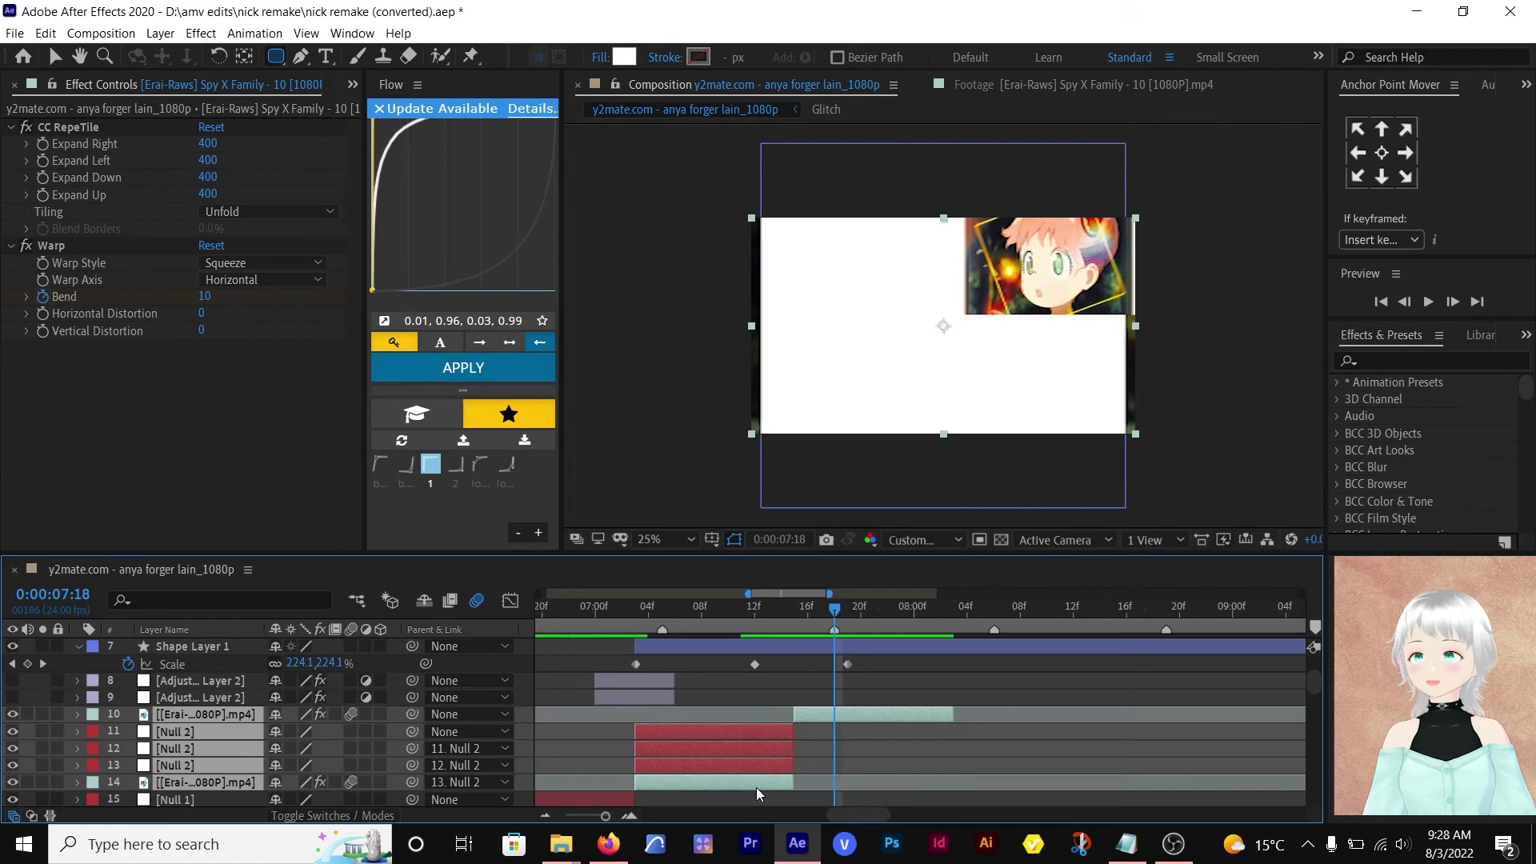
pyautogui.hotkey('ctrl', 'shift', 'c')
pyautogui.click(818, 551)
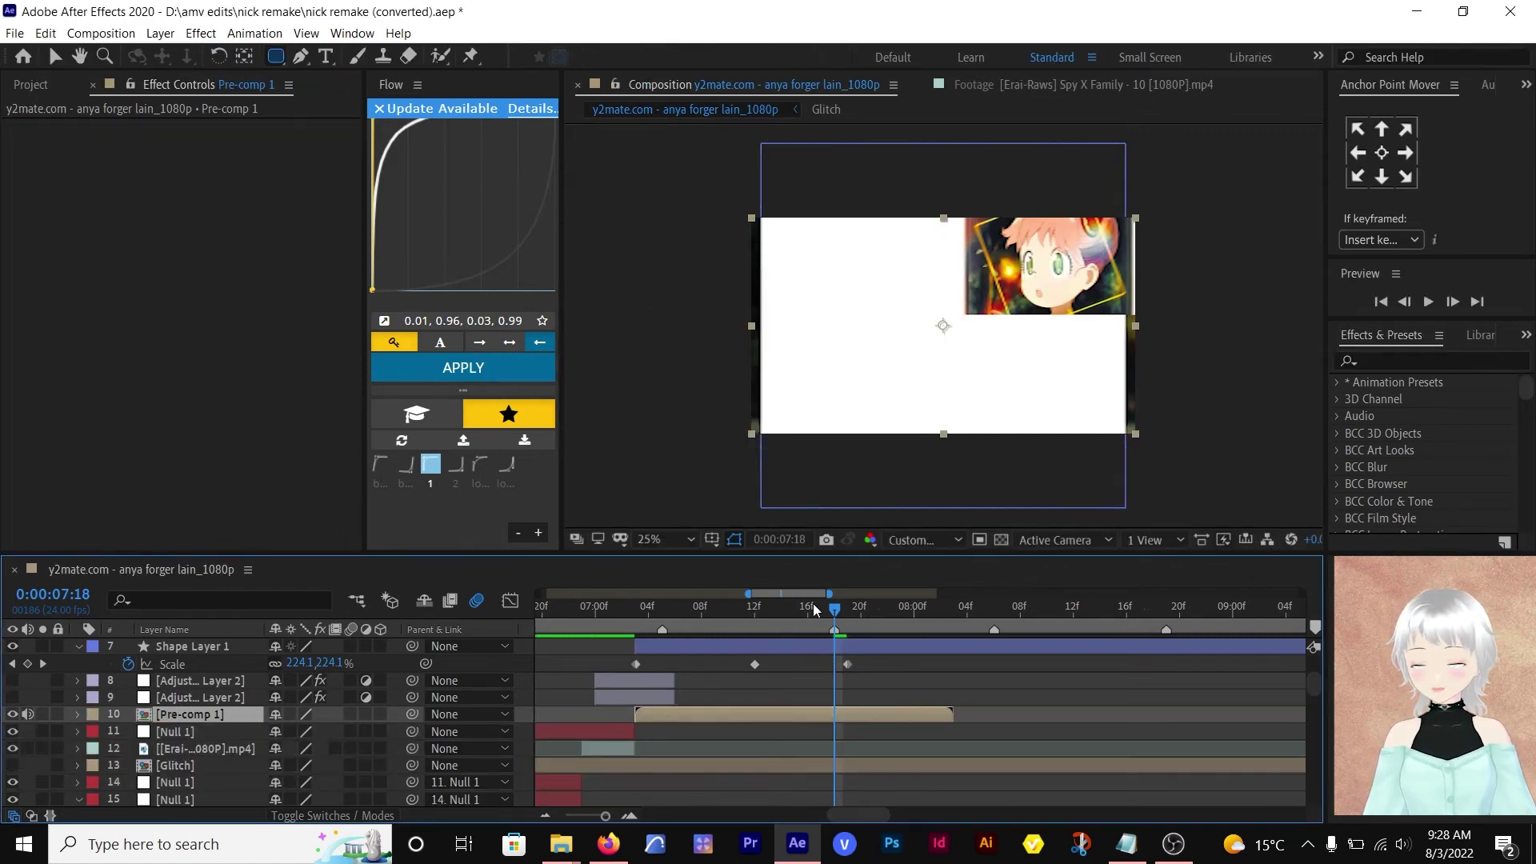
# - Place Shape Layer 1 directly above Pre-comp 1, set Pre-comp 1's track matte to Alpha Matte "Shape Layer 1" and preview the transition
pyautogui.moveTo(835, 612); pyautogui.dragTo(754, 609)
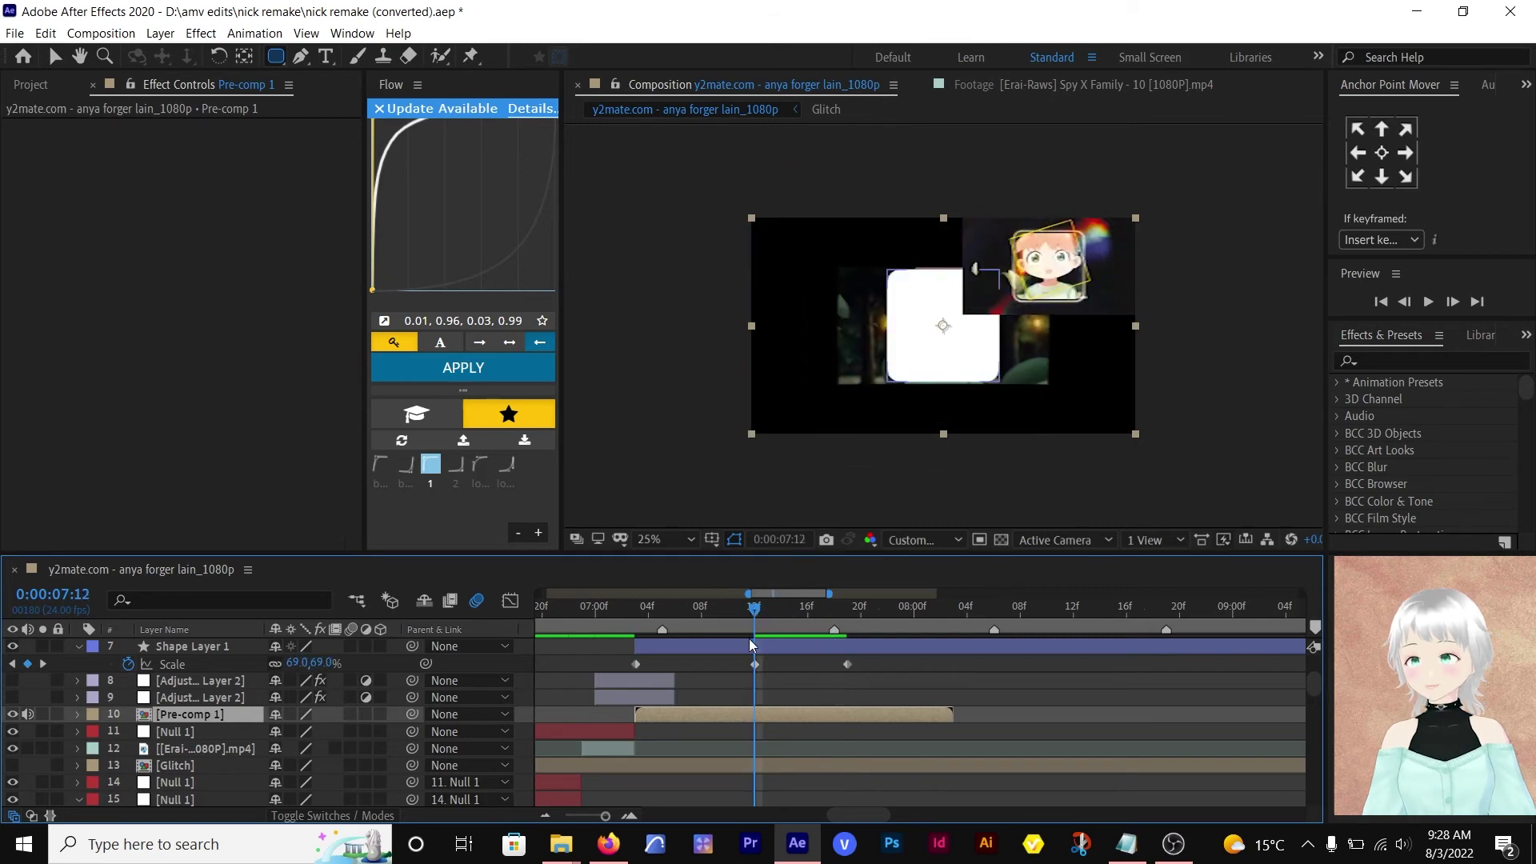
pyautogui.moveTo(200, 649); pyautogui.dragTo(208, 714)
pyautogui.click(404, 716)
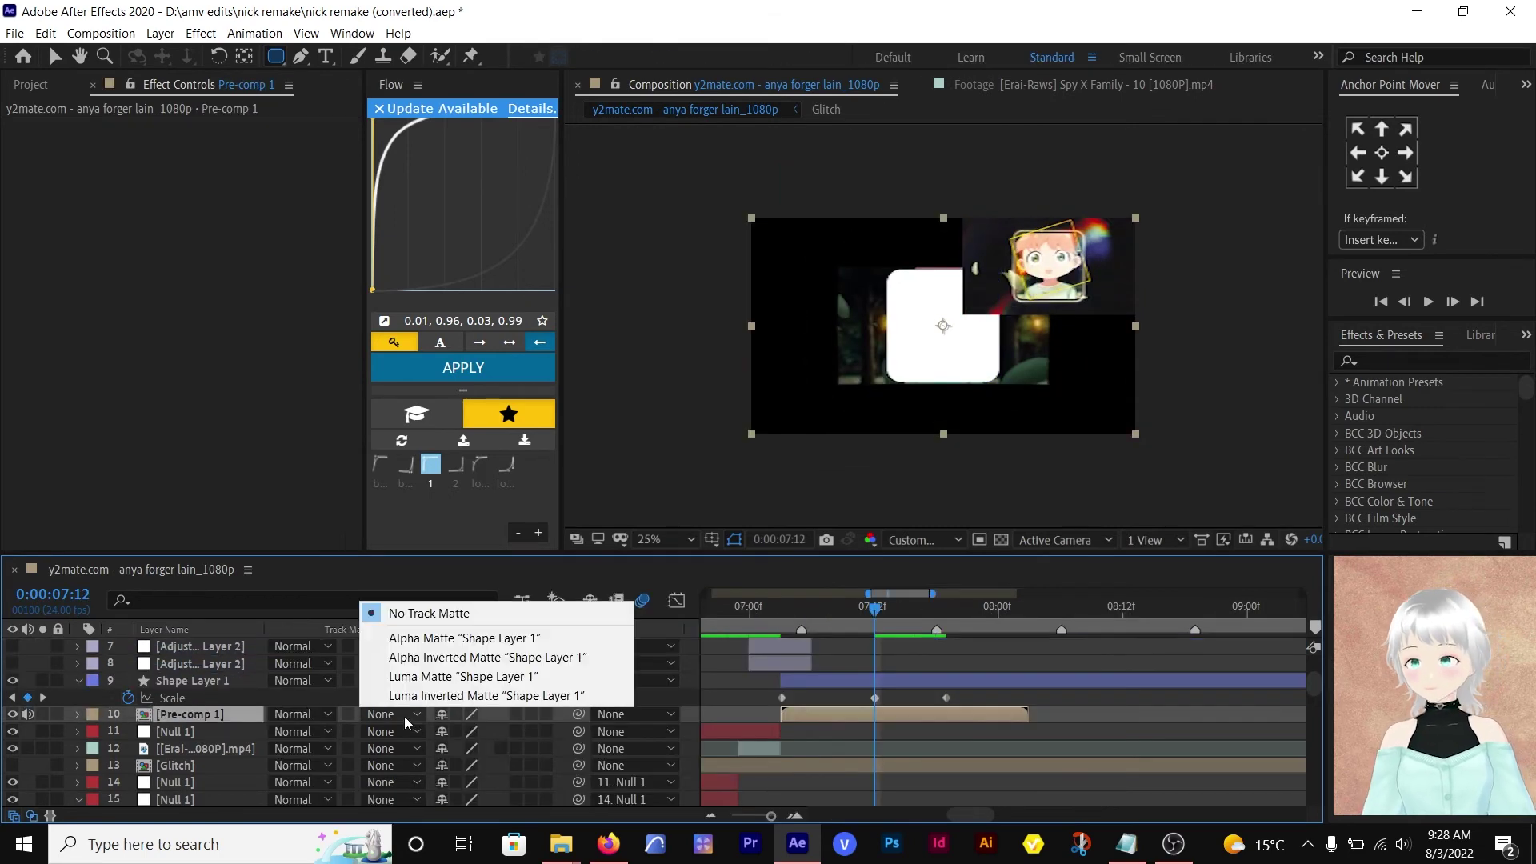
pyautogui.click(434, 638)
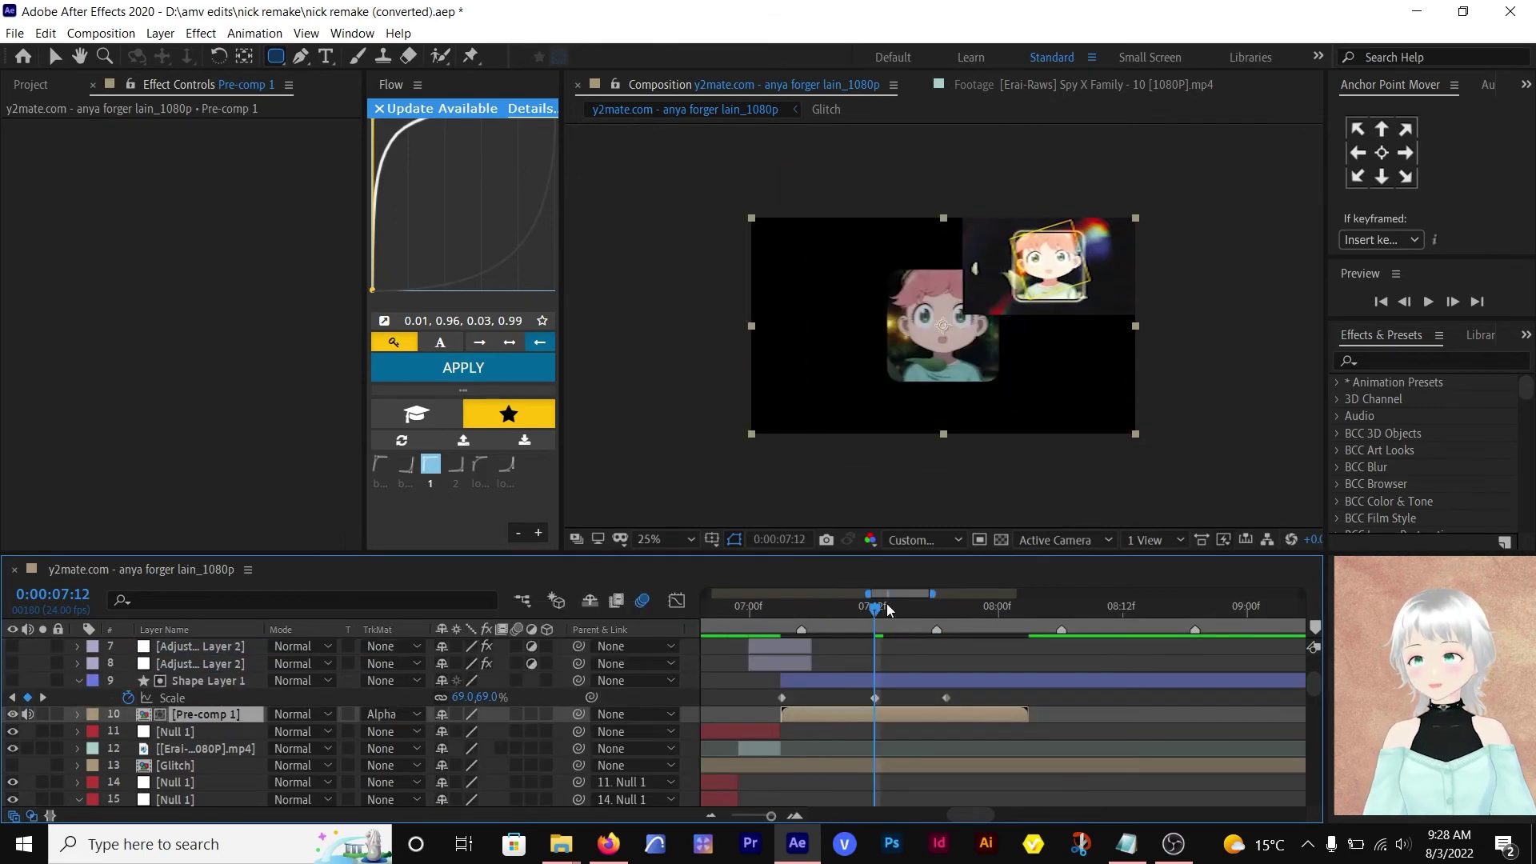
pyautogui.moveTo(888, 610); pyautogui.dragTo(760, 616)
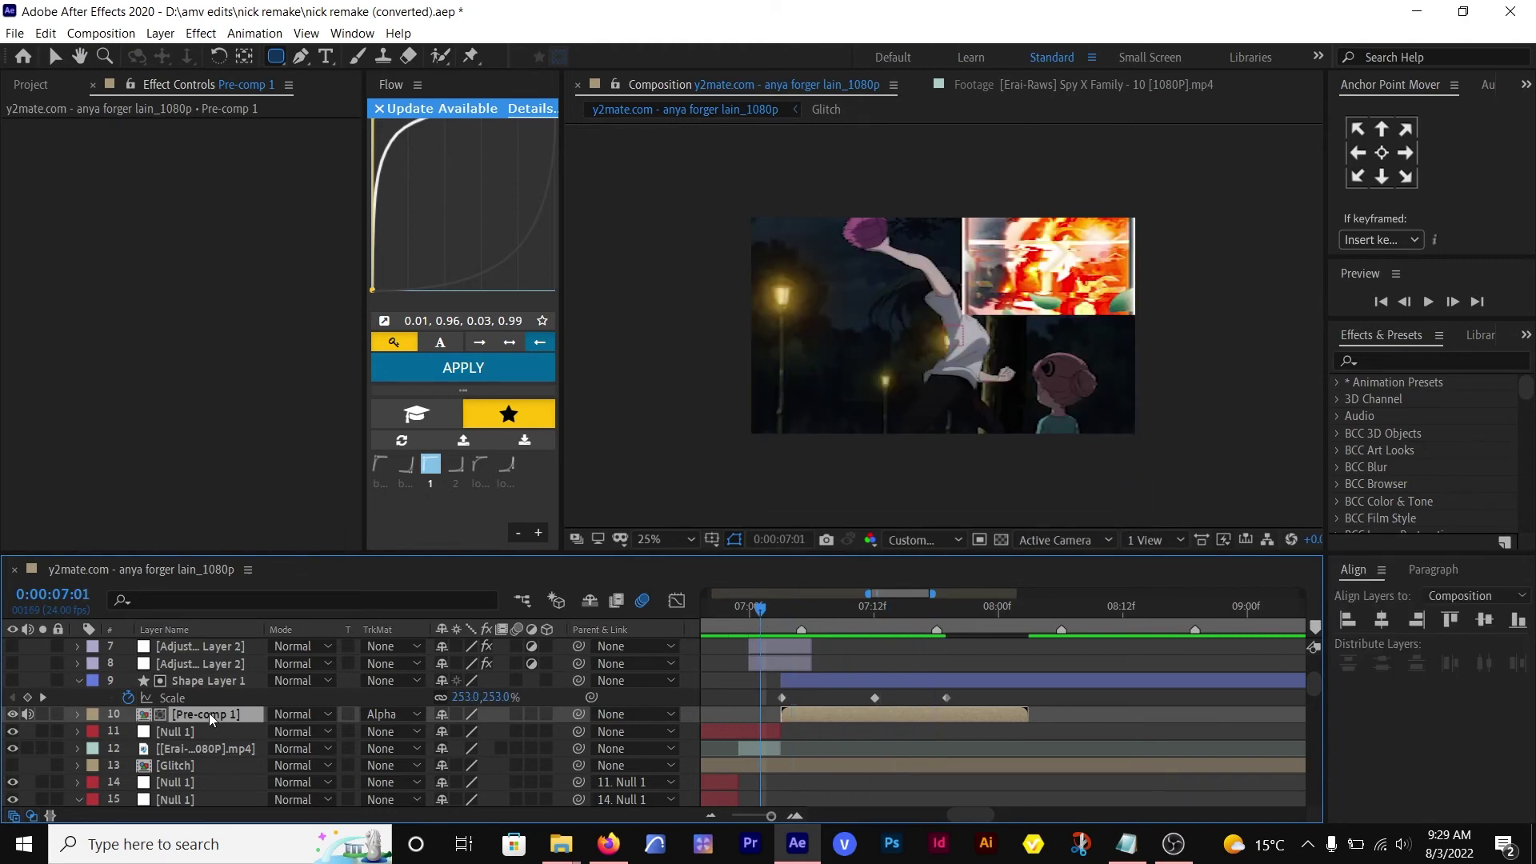
# - Apply Easy Ease to all of Shape Layer 1's Scale keyframes
pyautogui.click(172, 698)
pyautogui.rightClick(781, 698)
pyautogui.moveTo(838, 688)
pyautogui.click(1040, 569)
pyautogui.click(730, 619)
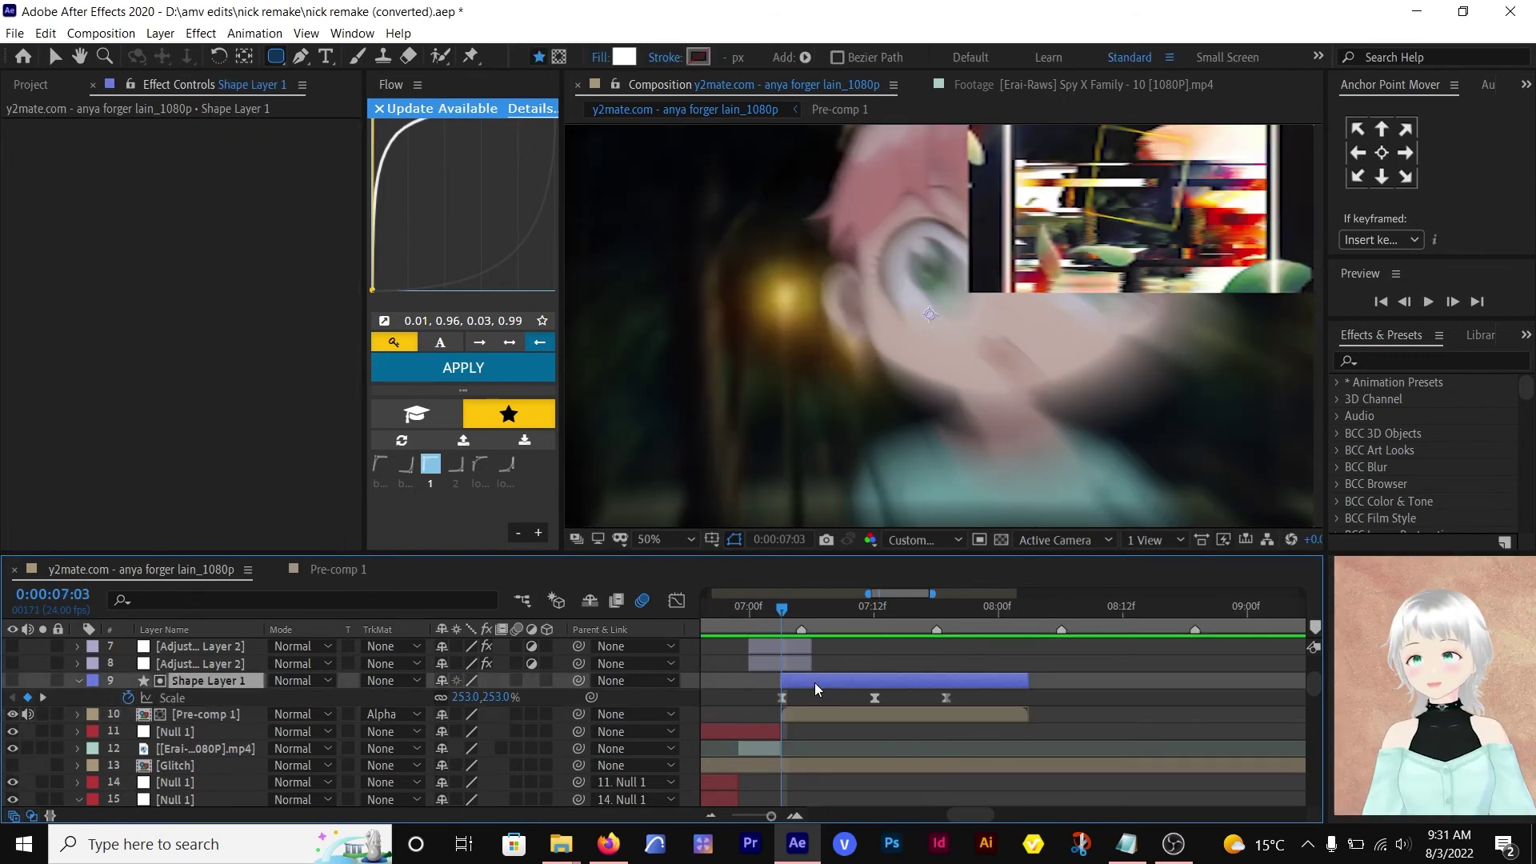
# - Duplicate Shape Layer 1 and set the duplicate's fill to None
pyautogui.hotkey('ctrl', 'd')
pyautogui.scroll(-2, 882, 398)
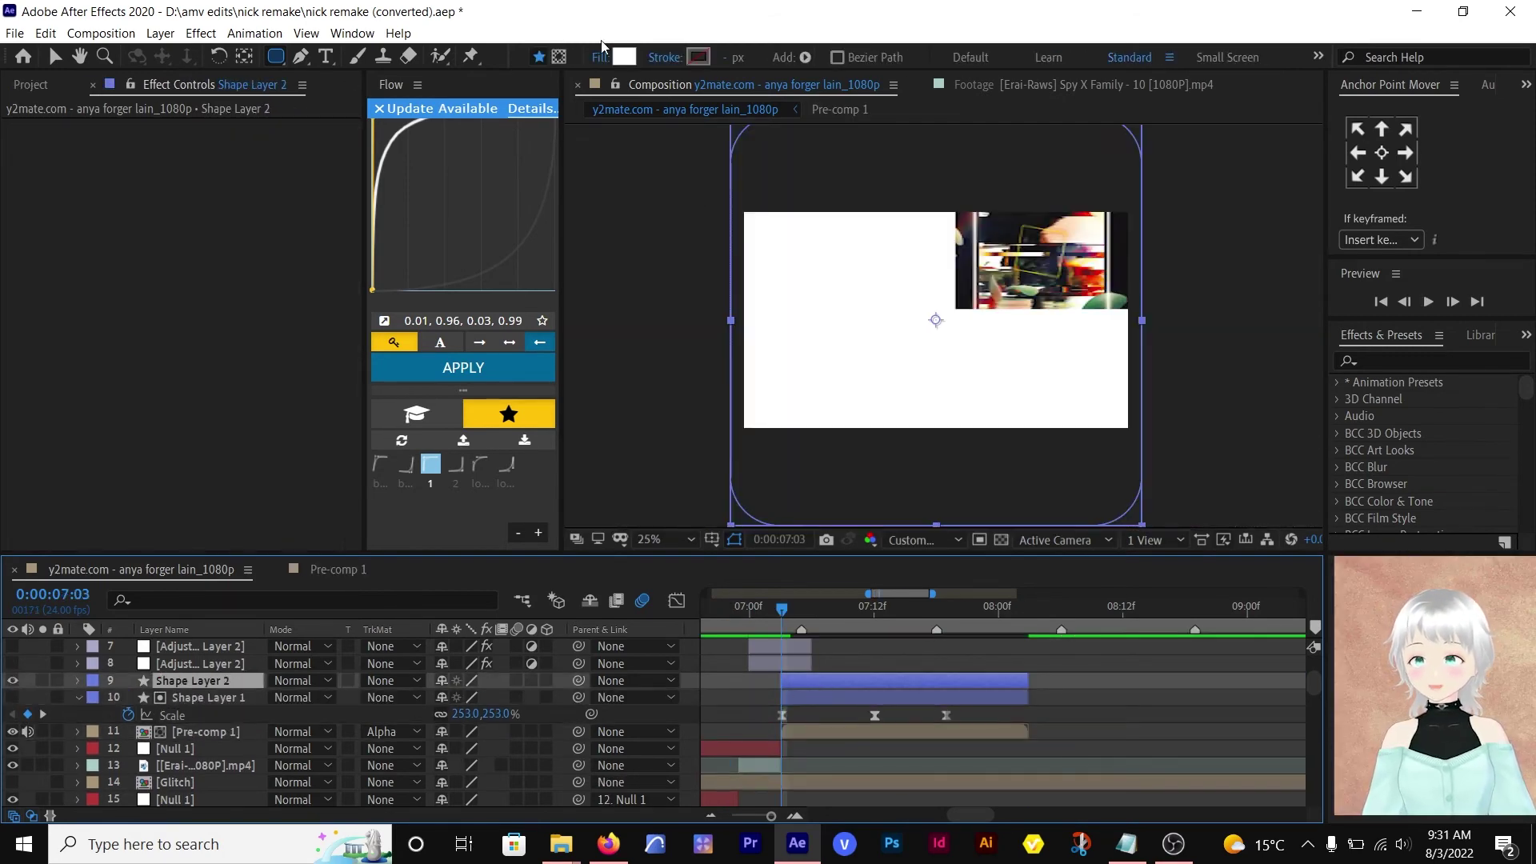
pyautogui.click(602, 56)
pyautogui.click(676, 364)
pyautogui.click(715, 473)
# - Give Shape Layer 2 a solid white stroke and set its width to 7 px
pyautogui.click(664, 57)
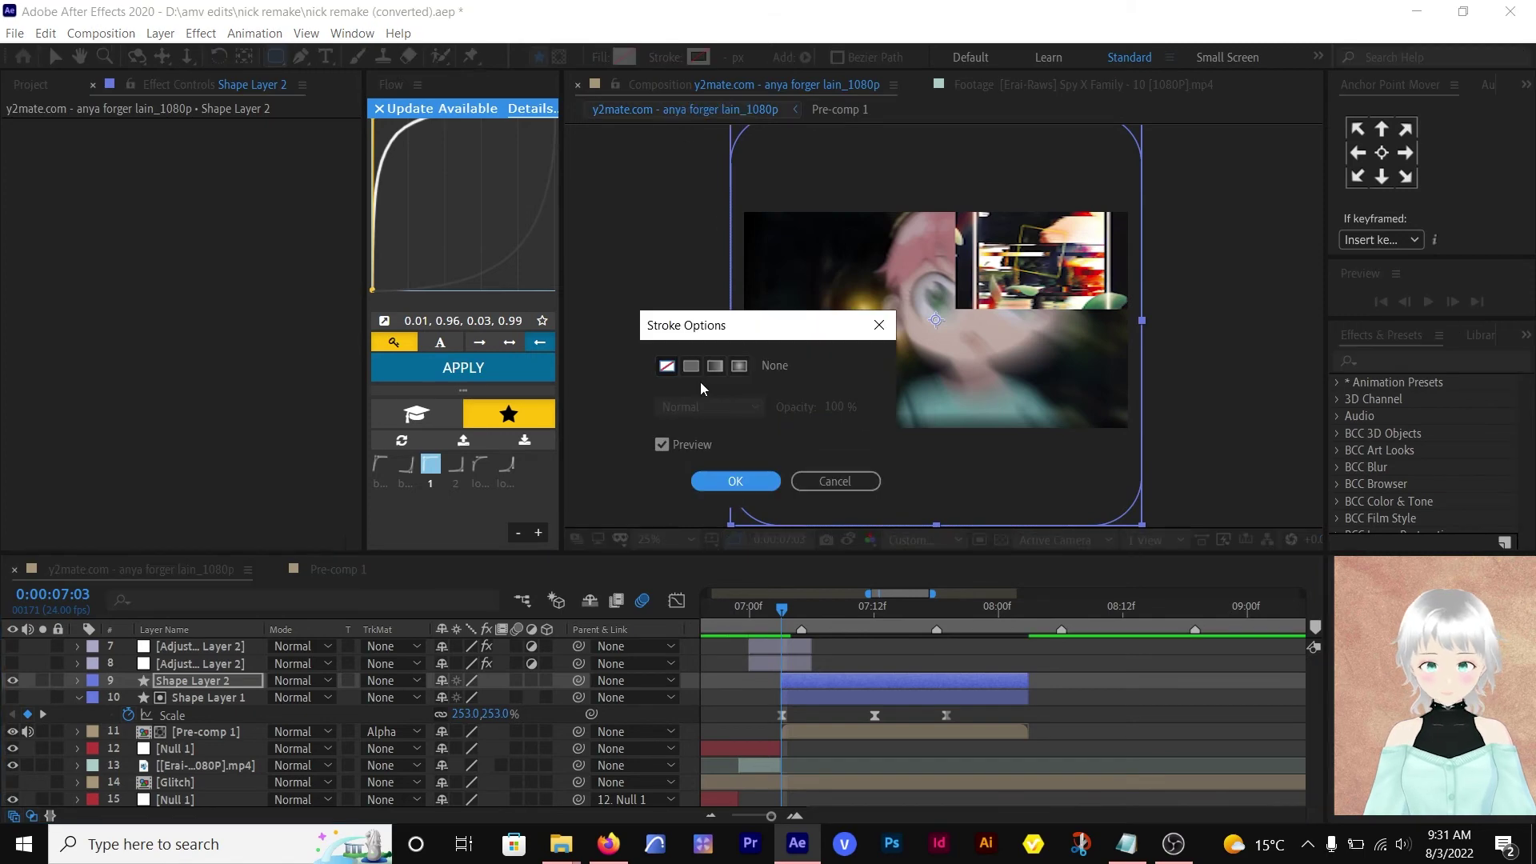
pyautogui.click(737, 488)
pyautogui.moveTo(783, 616); pyautogui.dragTo(815, 617)
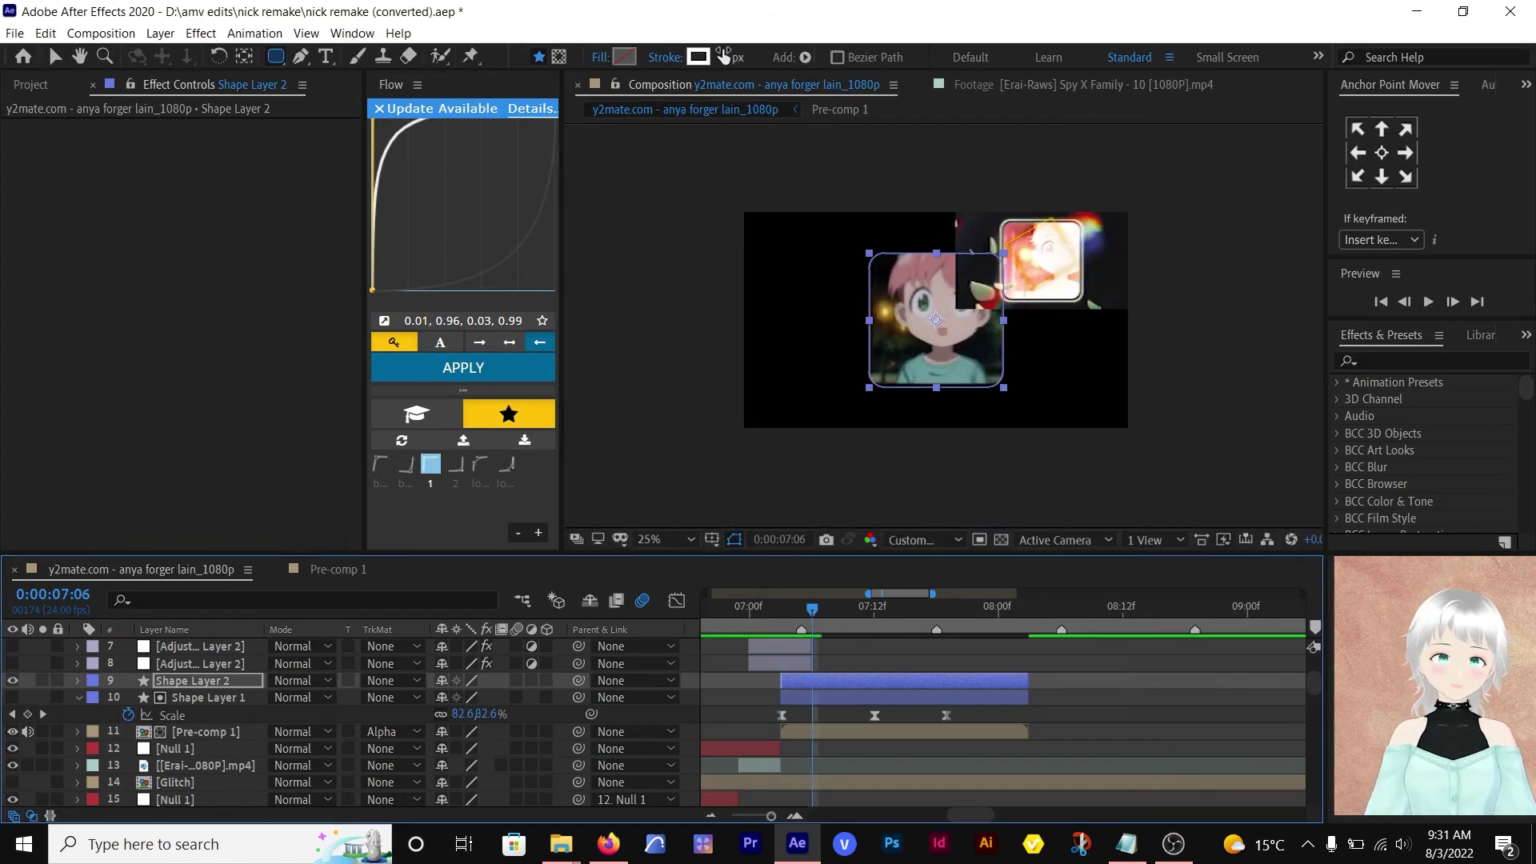
pyautogui.moveTo(724, 56); pyautogui.dragTo(738, 58)
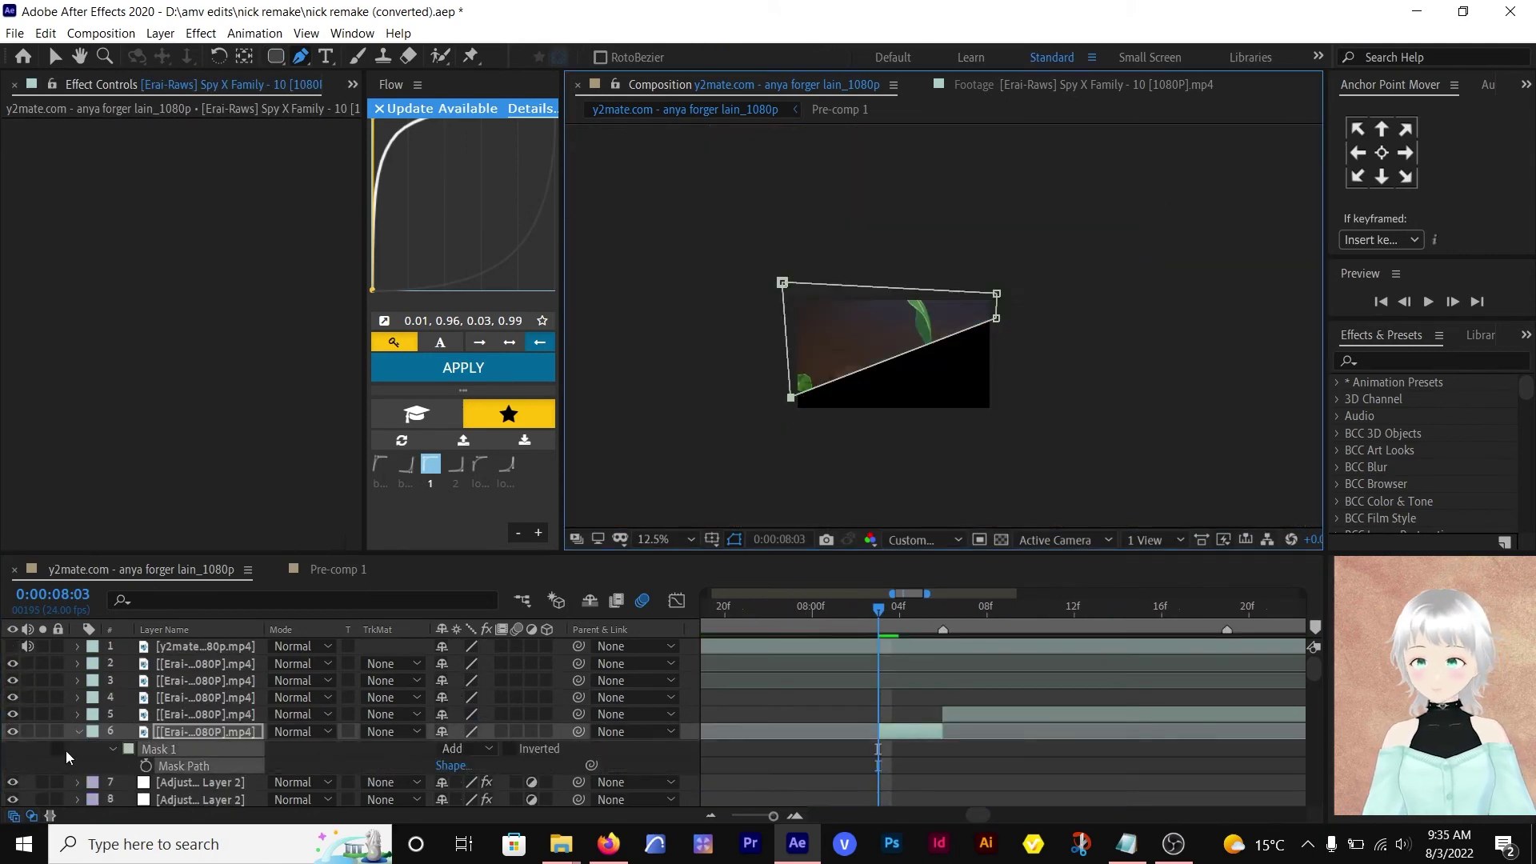
# - Set Mask 1 on the clip starting at 0:00:08:03 to Subtract, keyframe its path there and reshape the path at 0:00:08:04
pyautogui.click(467, 749)
pyautogui.click(464, 612)
pyautogui.scroll(1, 925, 612)
pyautogui.click(146, 765)
pyautogui.moveTo(833, 610); pyautogui.dragTo(876, 610)
pyautogui.moveTo(791, 397); pyautogui.dragTo(771, 341)
pyautogui.moveTo(977, 261); pyautogui.dragTo(961, 279)
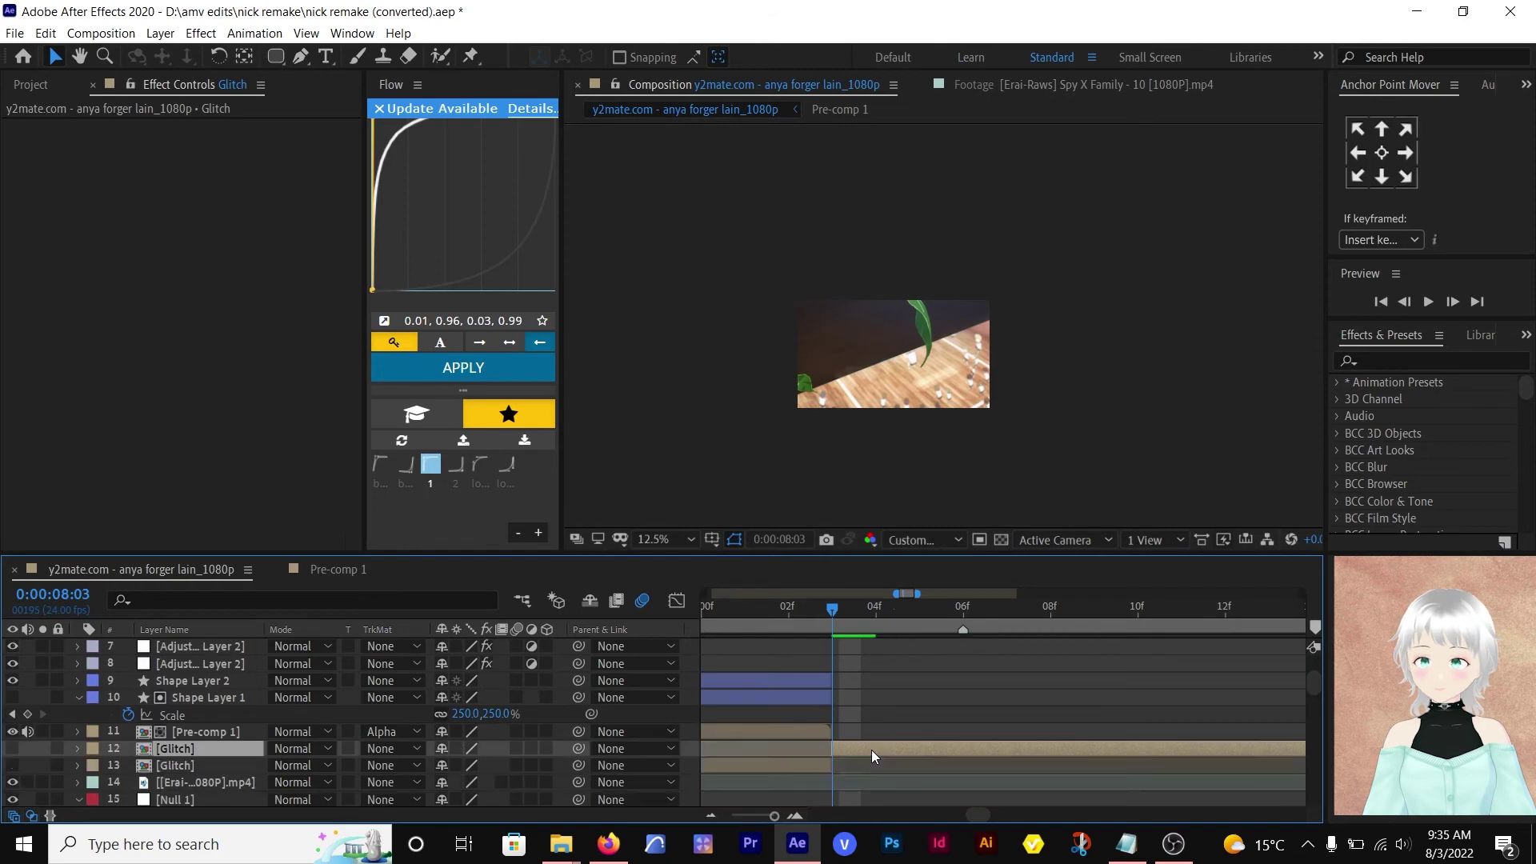
# - Open Pre-comp 1 and set its duration to 200 in the composition settings
pyautogui.click(799, 612)
pyautogui.doubleClick(816, 731)
pyautogui.click(676, 601)
pyautogui.rightClick(612, 800)
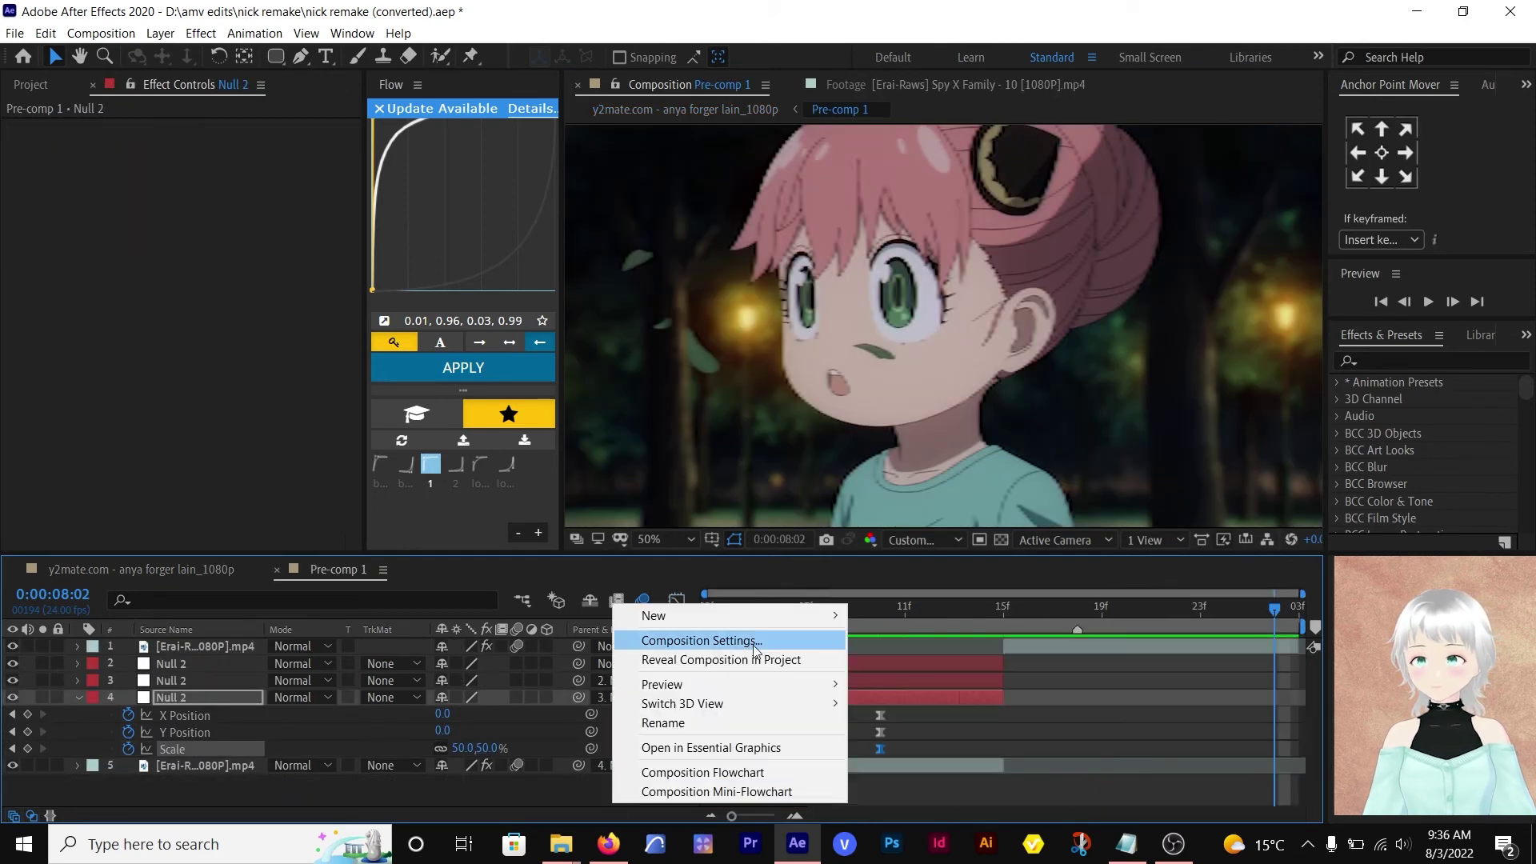
pyautogui.click(751, 641)
pyautogui.click(645, 494)
pyautogui.write('200')
pyautogui.click(901, 652)
# - Extend Pre-comp 1's uppermost clip to 0:00:08:17, end the work area there and trim the composition to it
pyautogui.click(1055, 647)
pyautogui.moveTo(1005, 594); pyautogui.dragTo(1179, 614)
pyautogui.hotkey('alt', ']')
pyautogui.press('n')
pyautogui.rightClick(1180, 624)
pyautogui.click(1236, 672)
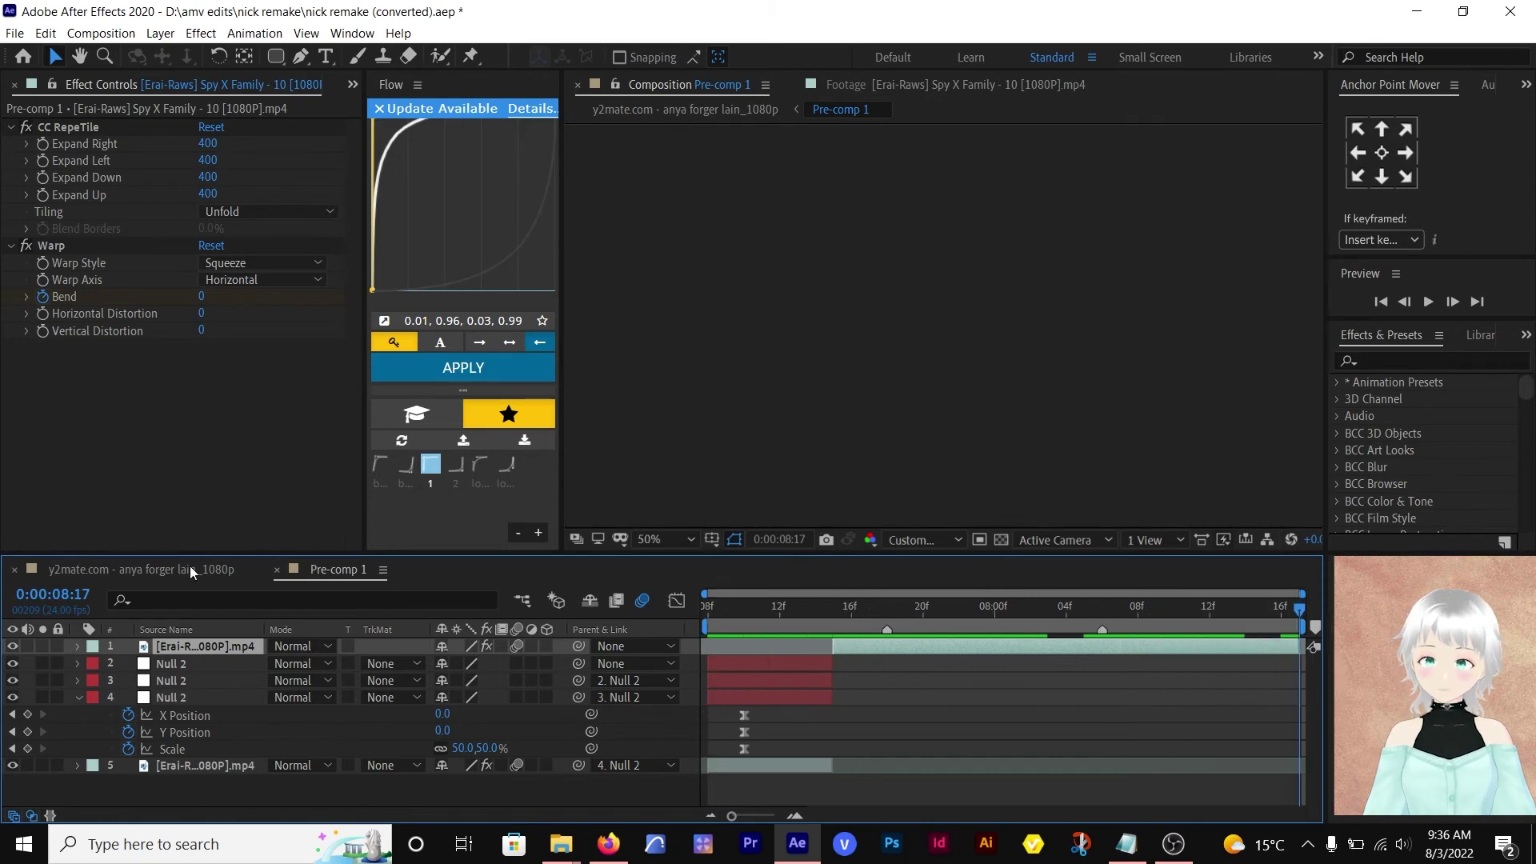
# - In the main composition, extend Pre-comp 1 and Shape Layer 1 so both end at 0:00:08:06
pyautogui.click(188, 570)
pyautogui.moveTo(782, 607); pyautogui.dragTo(837, 617)
pyautogui.scroll(3, 850, 694)
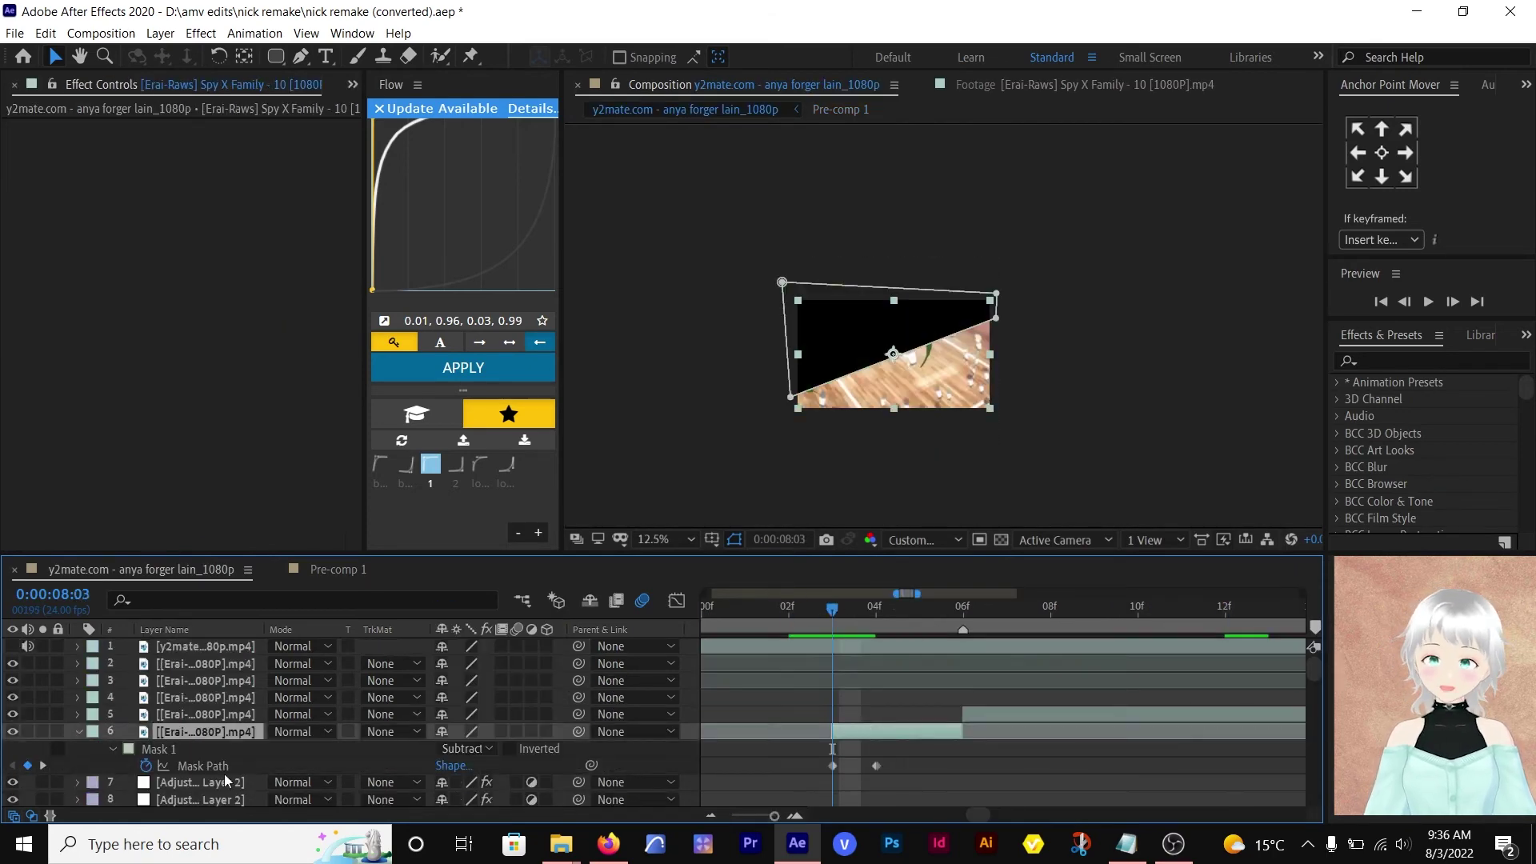
pyautogui.scroll(-6, 876, 776)
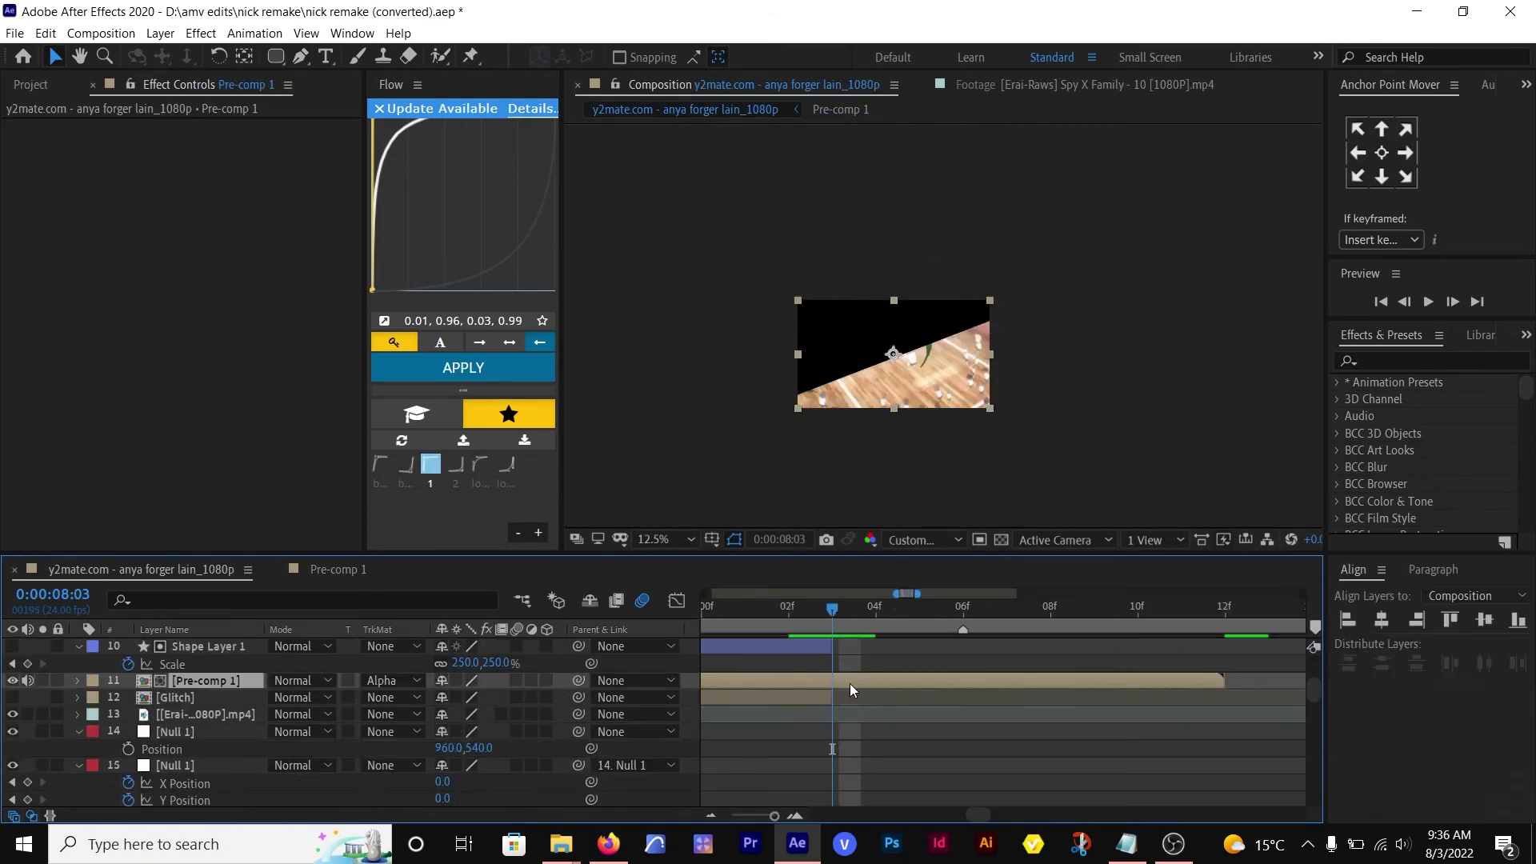
pyautogui.click(991, 646)
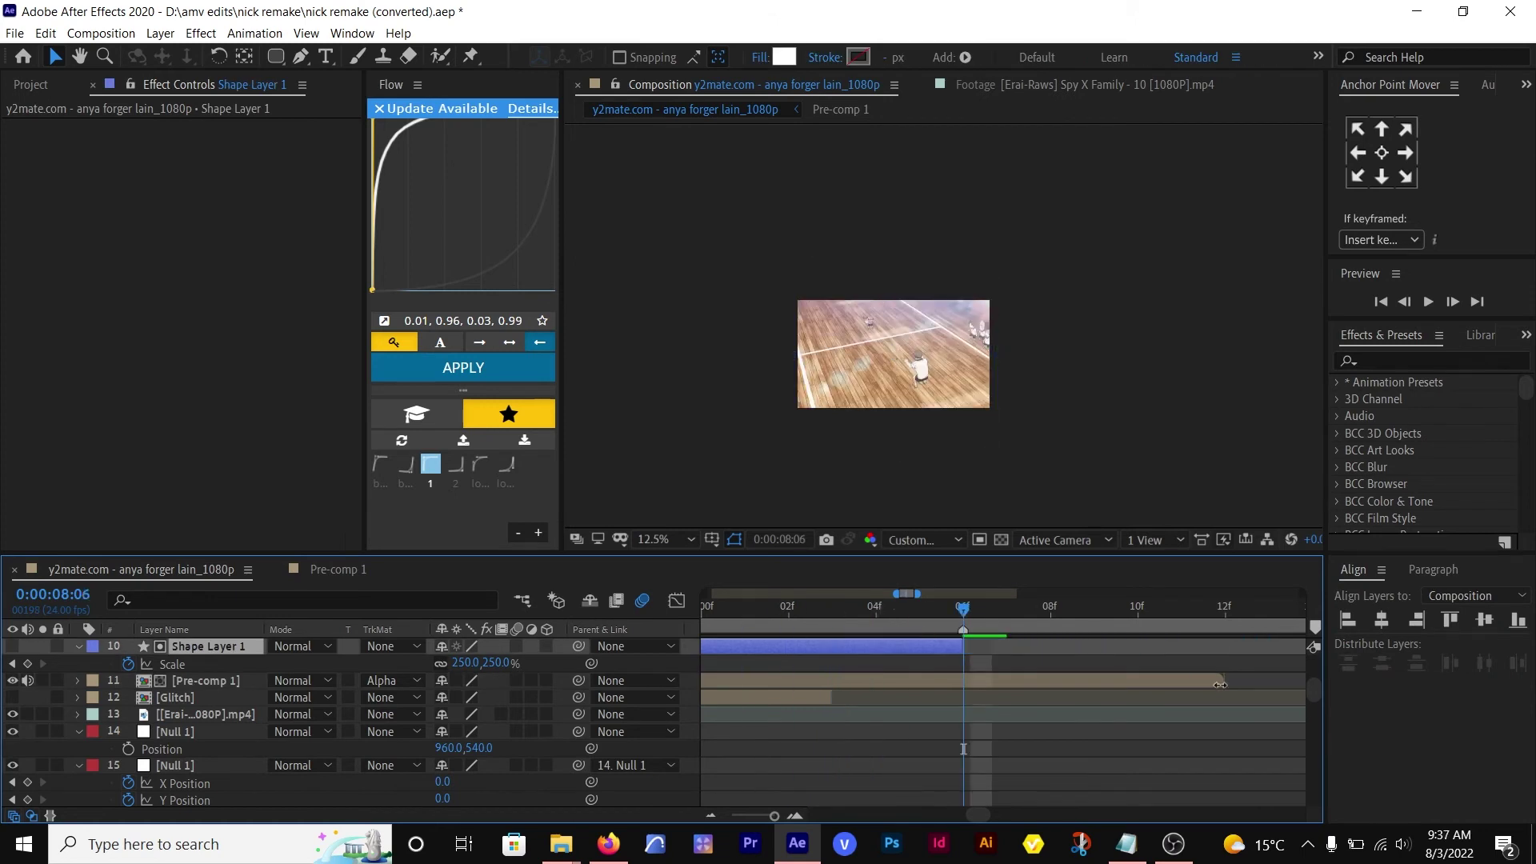
pyautogui.moveTo(1219, 685); pyautogui.dragTo(965, 685)
# - Move Shape Layer 2 above the two adjustment layers and preview the transition
pyautogui.scroll(-5, 993, 613)
pyautogui.moveTo(992, 612); pyautogui.dragTo(924, 627)
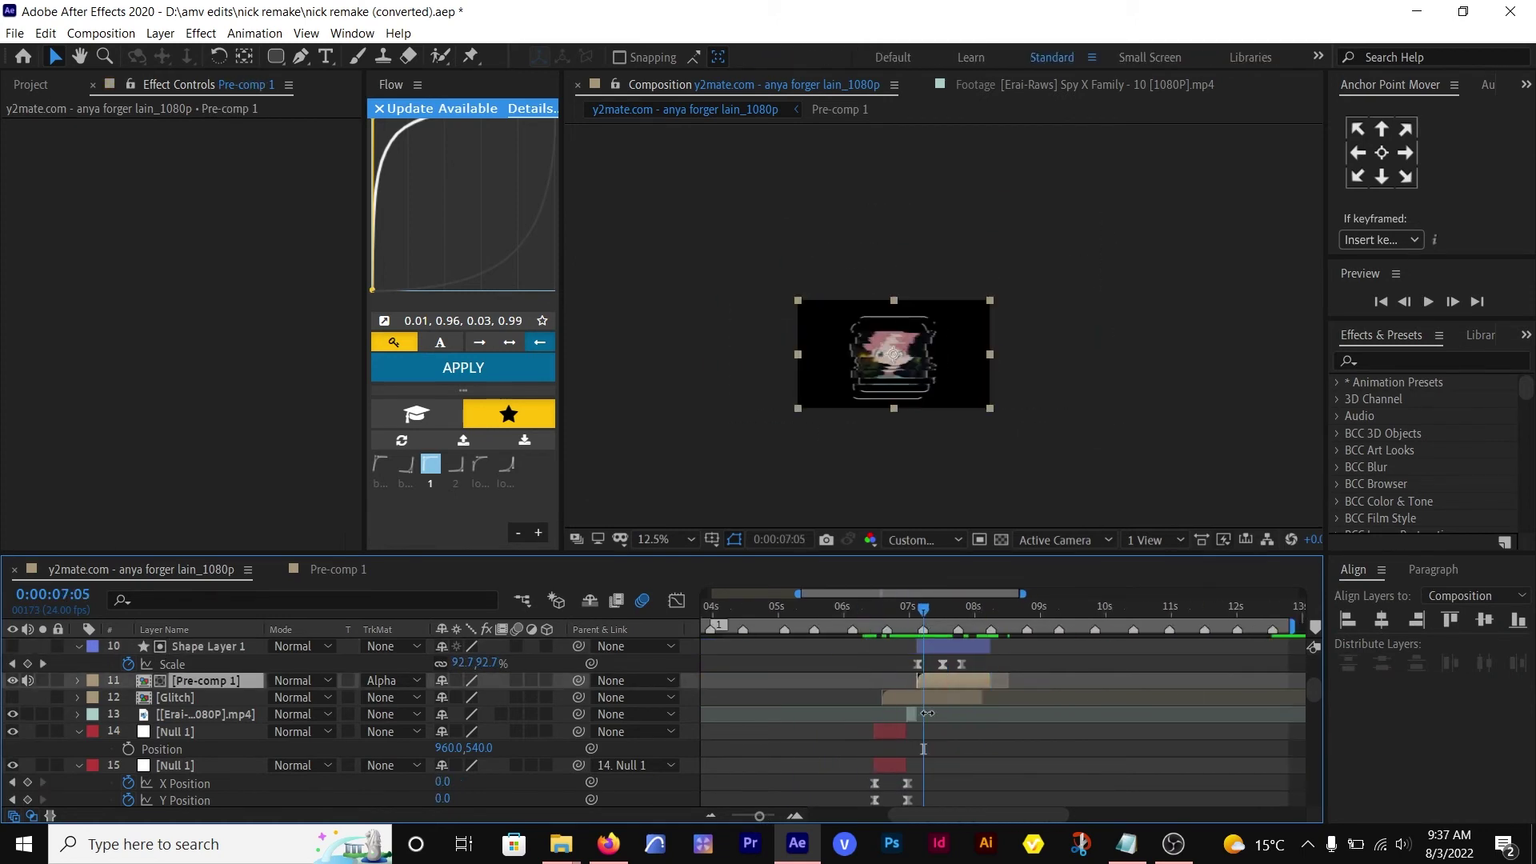
pyautogui.scroll(2, 927, 713)
pyautogui.moveTo(201, 732); pyautogui.dragTo(230, 692)
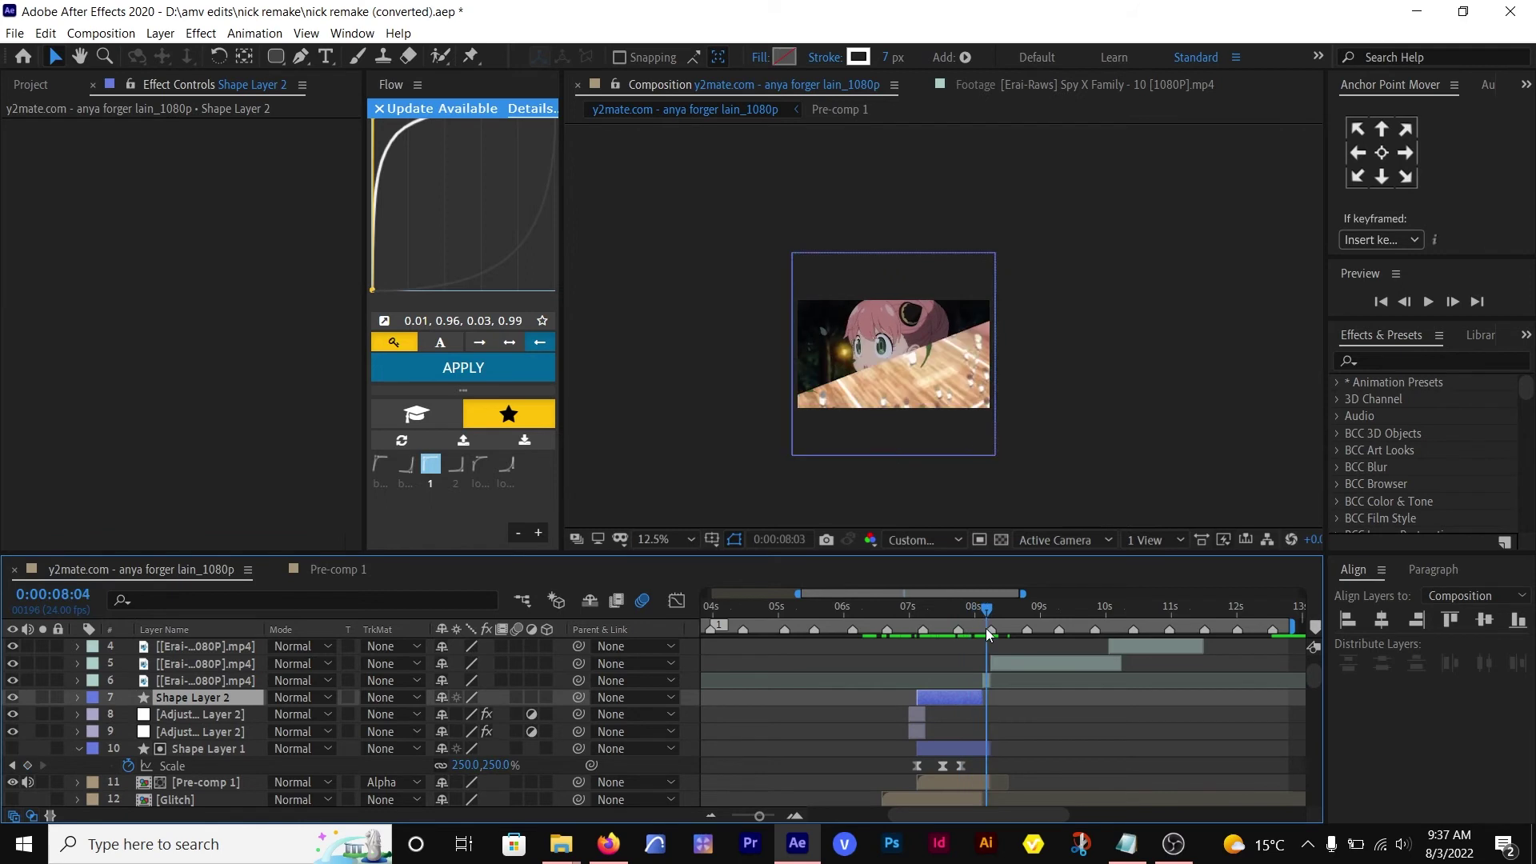
pyautogui.moveTo(1015, 637); pyautogui.dragTo(1048, 637)
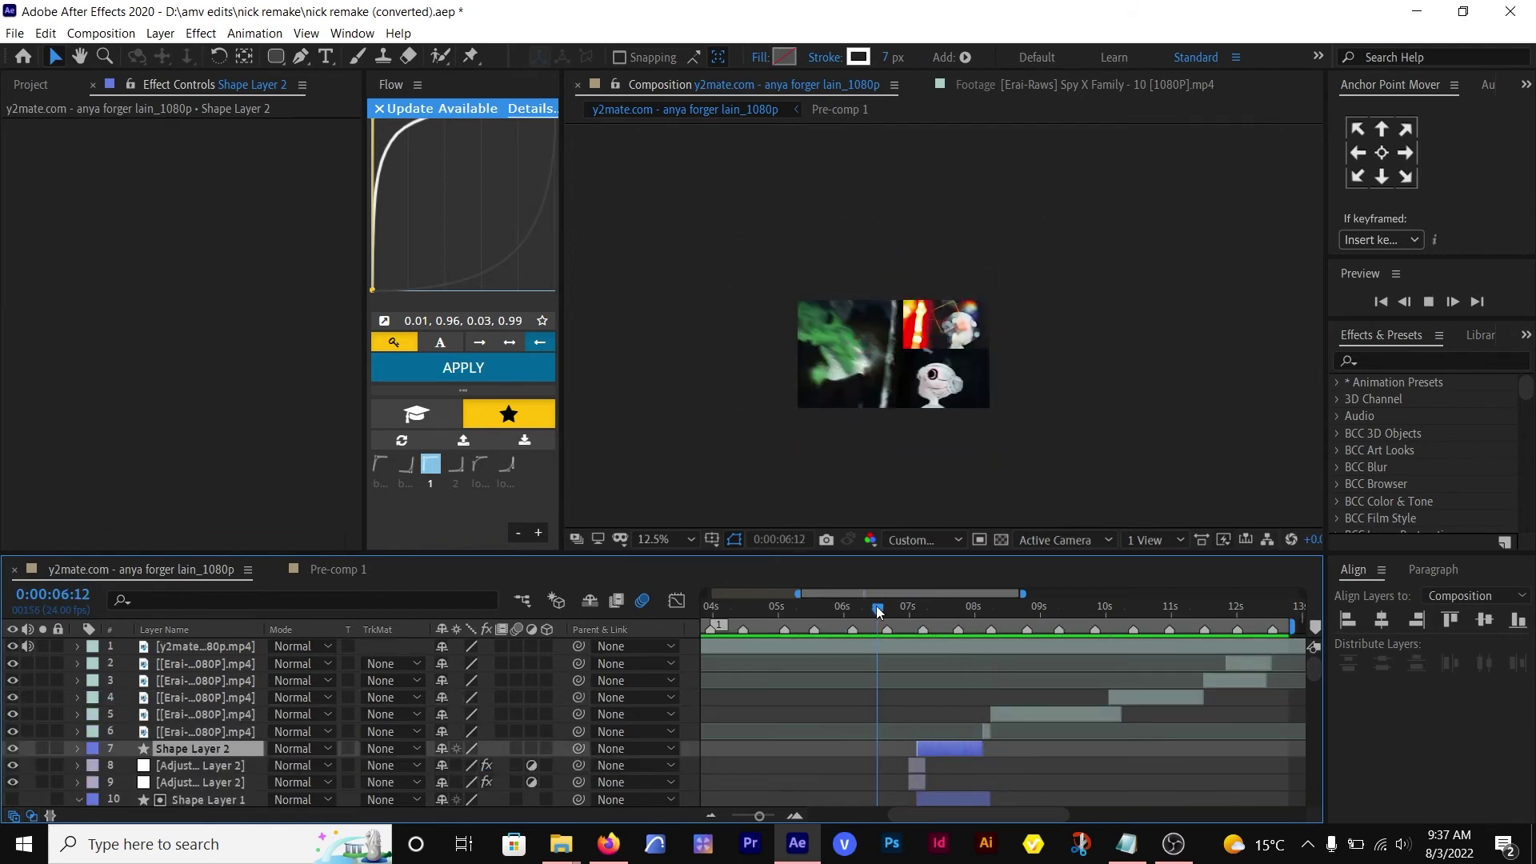
pyautogui.scroll(-3, 928, 702)
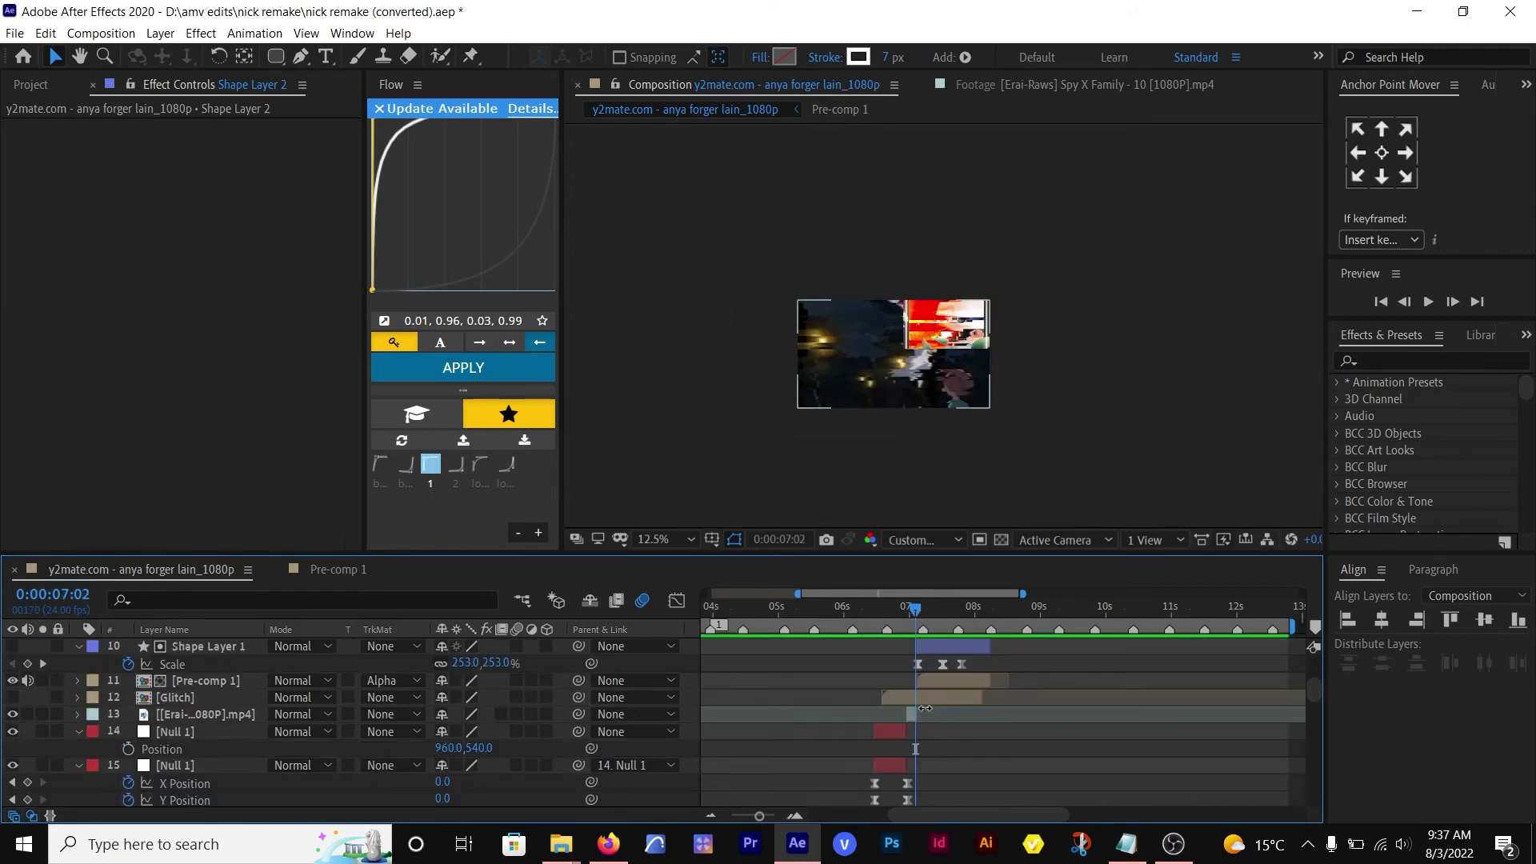
# - In Pre-comp 1, shift the lowest Null 2 so its keyframes run from 0:00:07:08 to 0:00:07:15 and extend its start to 0:00:07:08
pyautogui.scroll(2, 926, 707)
pyautogui.click(848, 613)
pyautogui.click(938, 682)
pyautogui.scroll(2, 943, 719)
pyautogui.scroll(-2, 942, 712)
pyautogui.doubleClick(941, 682)
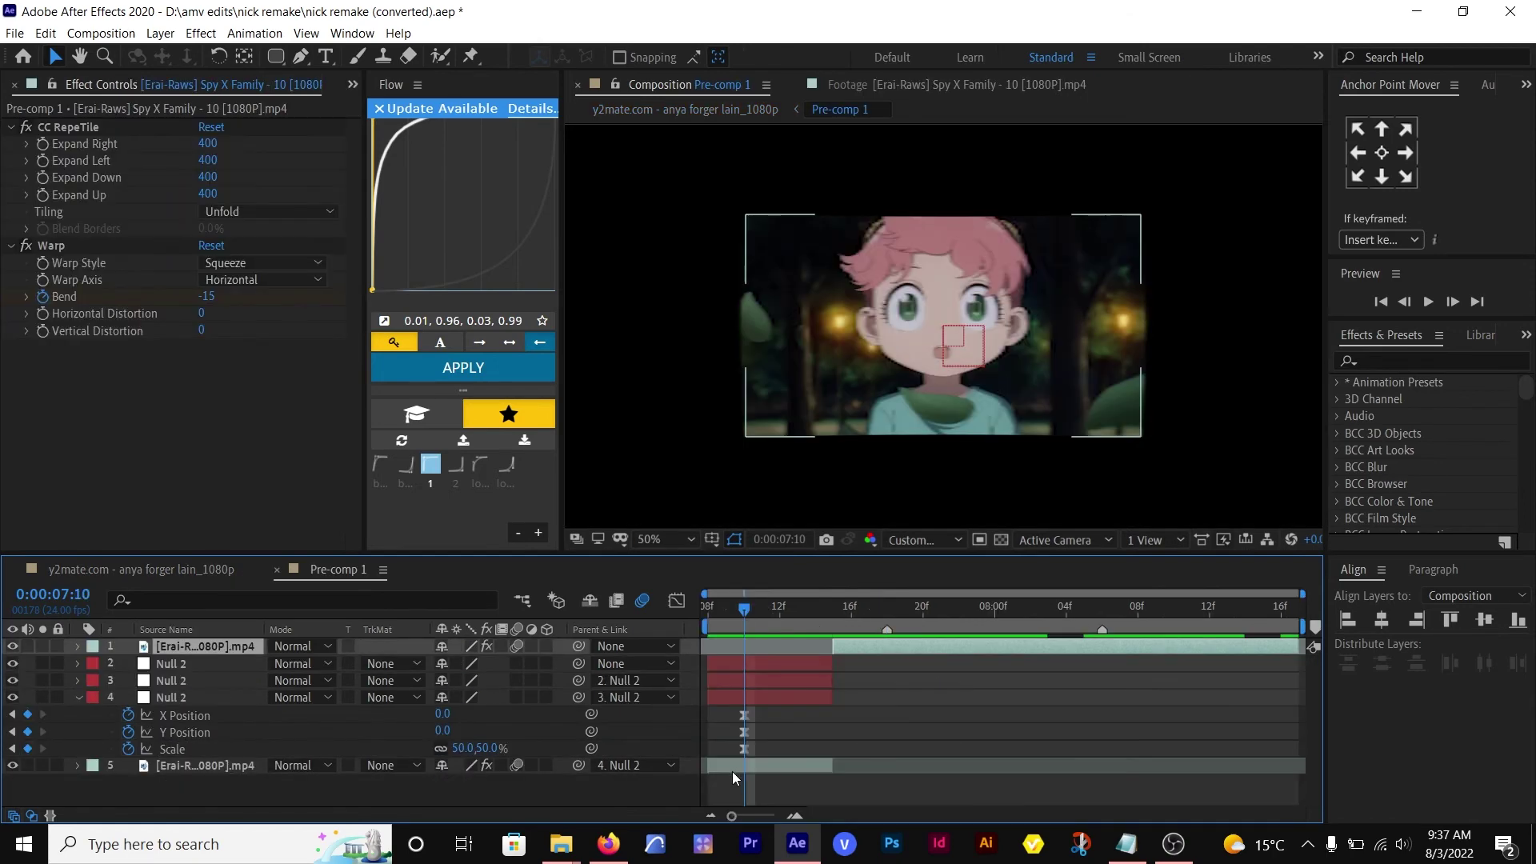
pyautogui.moveTo(745, 611); pyautogui.dragTo(708, 612)
pyautogui.click(751, 699)
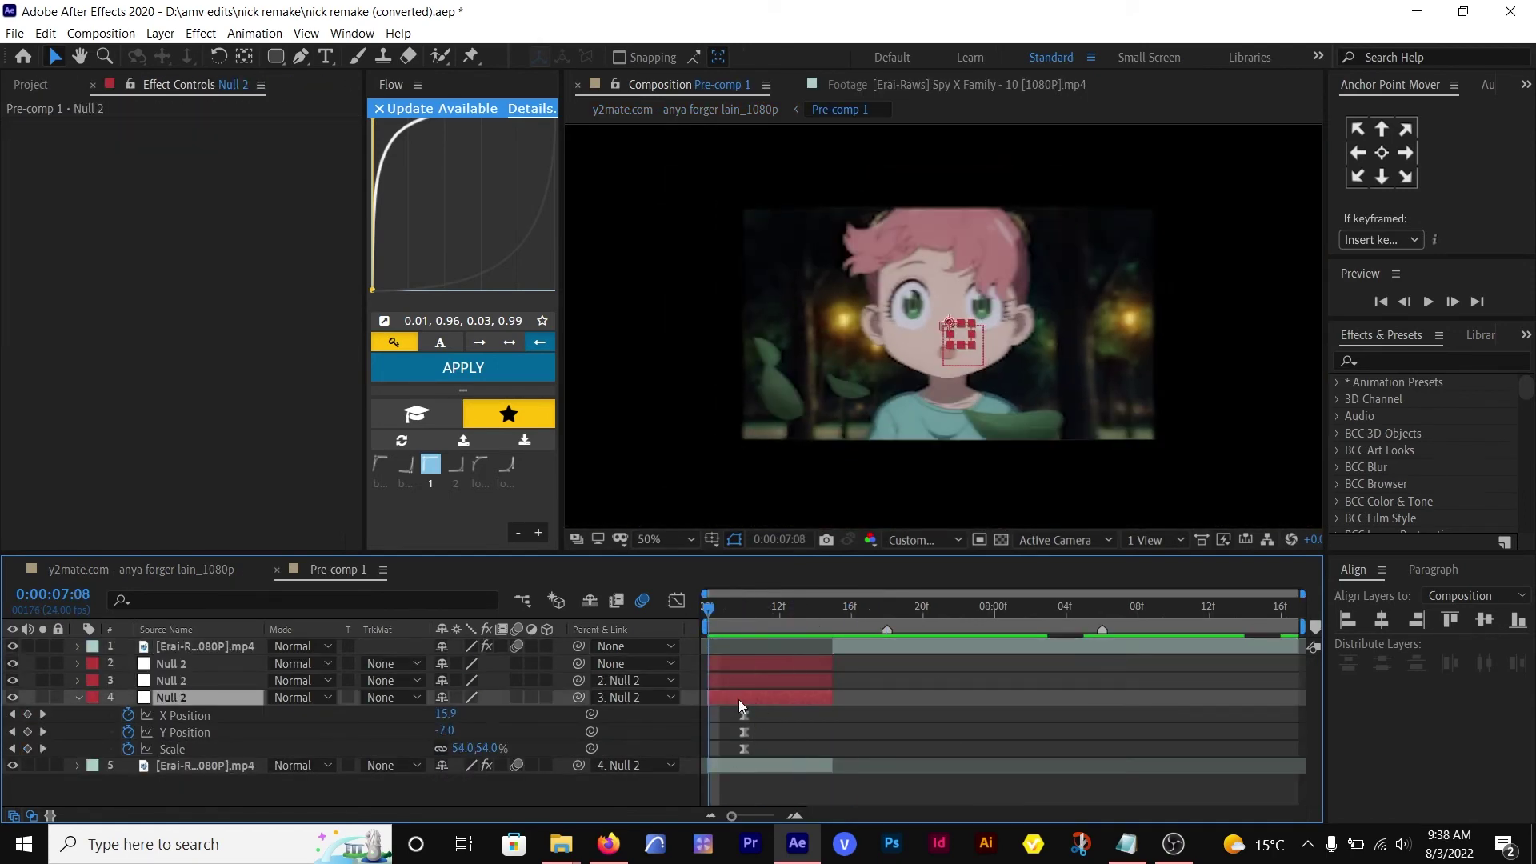
pyautogui.click(780, 612)
pyautogui.moveTo(773, 693); pyautogui.dragTo(840, 694)
pyautogui.moveTo(797, 696); pyautogui.dragTo(709, 696)
# - Slide the middle Null 2 layer one frame later so its last Scale keyframe sits at 0:00:07:16
pyautogui.click(766, 664)
pyautogui.click(799, 695)
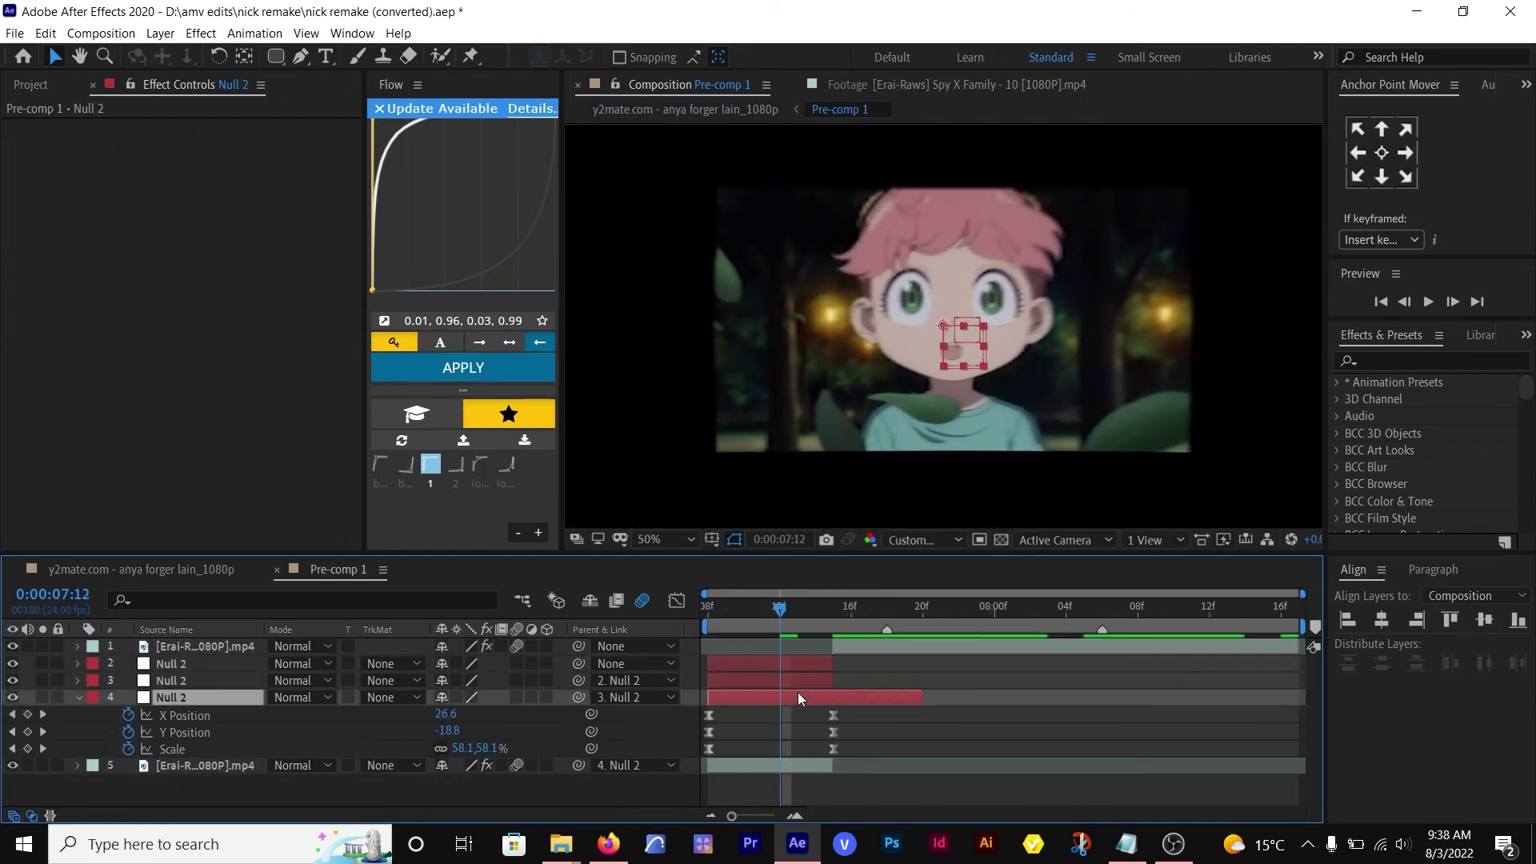
pyautogui.click(806, 681)
pyautogui.press('u')
pyautogui.moveTo(810, 683); pyautogui.dragTo(828, 682)
# - Preview the retimed transition in the main composition and inspect the Warp Bend keyframes inside Pre-comp 1
pyautogui.click(227, 569)
pyautogui.moveTo(841, 611)
pyautogui.mouseDown()
pyautogui.moveTo(860, 613)
pyautogui.moveTo(854, 585)
pyautogui.mouseUp()
pyautogui.click(787, 612)
pyautogui.press('space')
pyautogui.press('space')
pyautogui.click(809, 612)
pyautogui.press('space')
pyautogui.click(809, 612)
pyautogui.press('space')
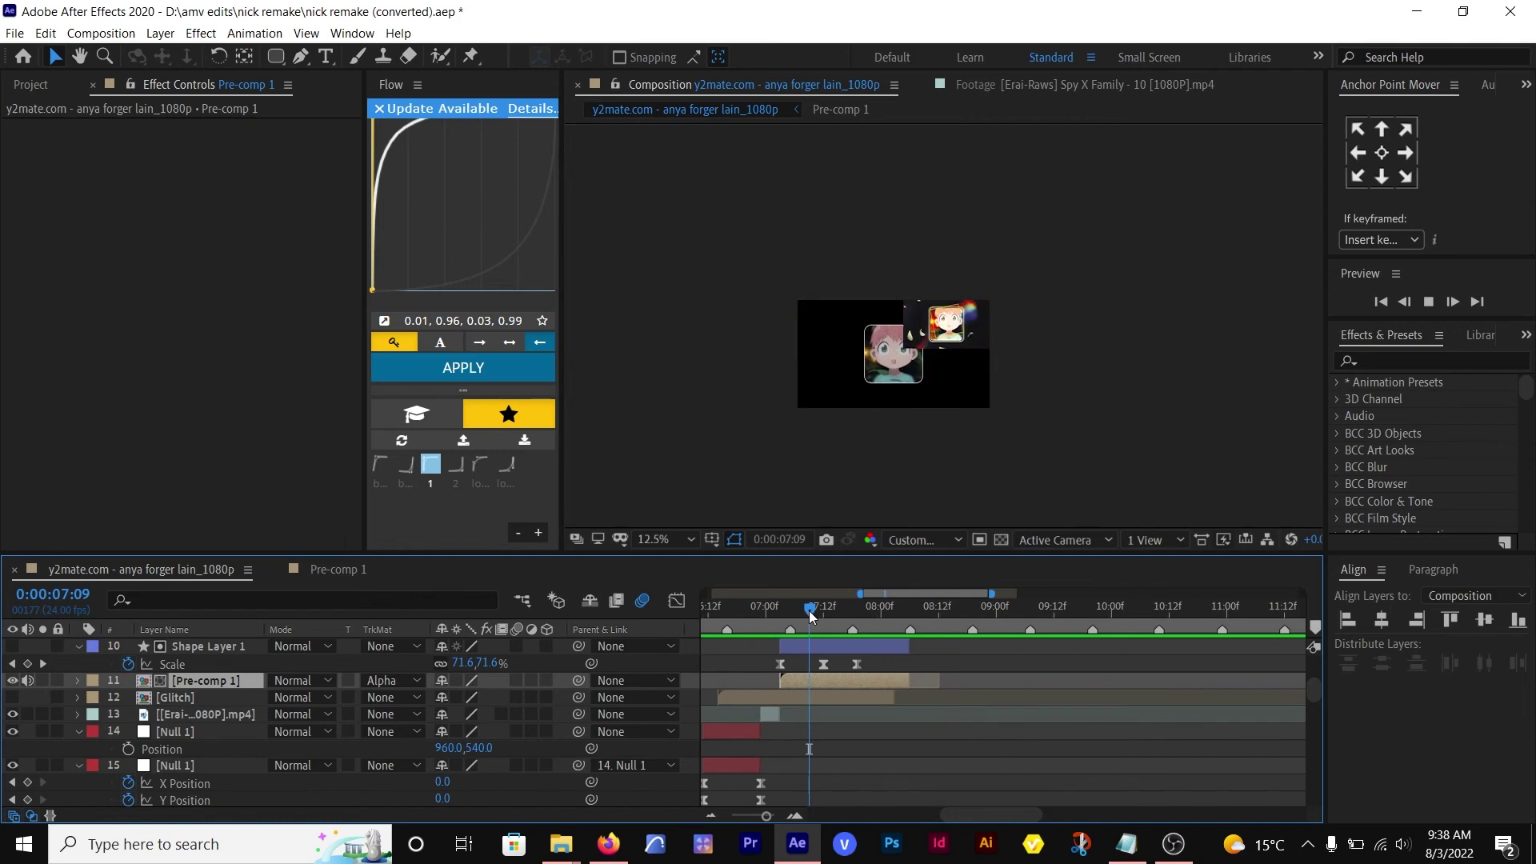
pyautogui.press('space')
pyautogui.click(887, 614)
pyautogui.scroll(2, 889, 780)
pyautogui.doubleClick(887, 780)
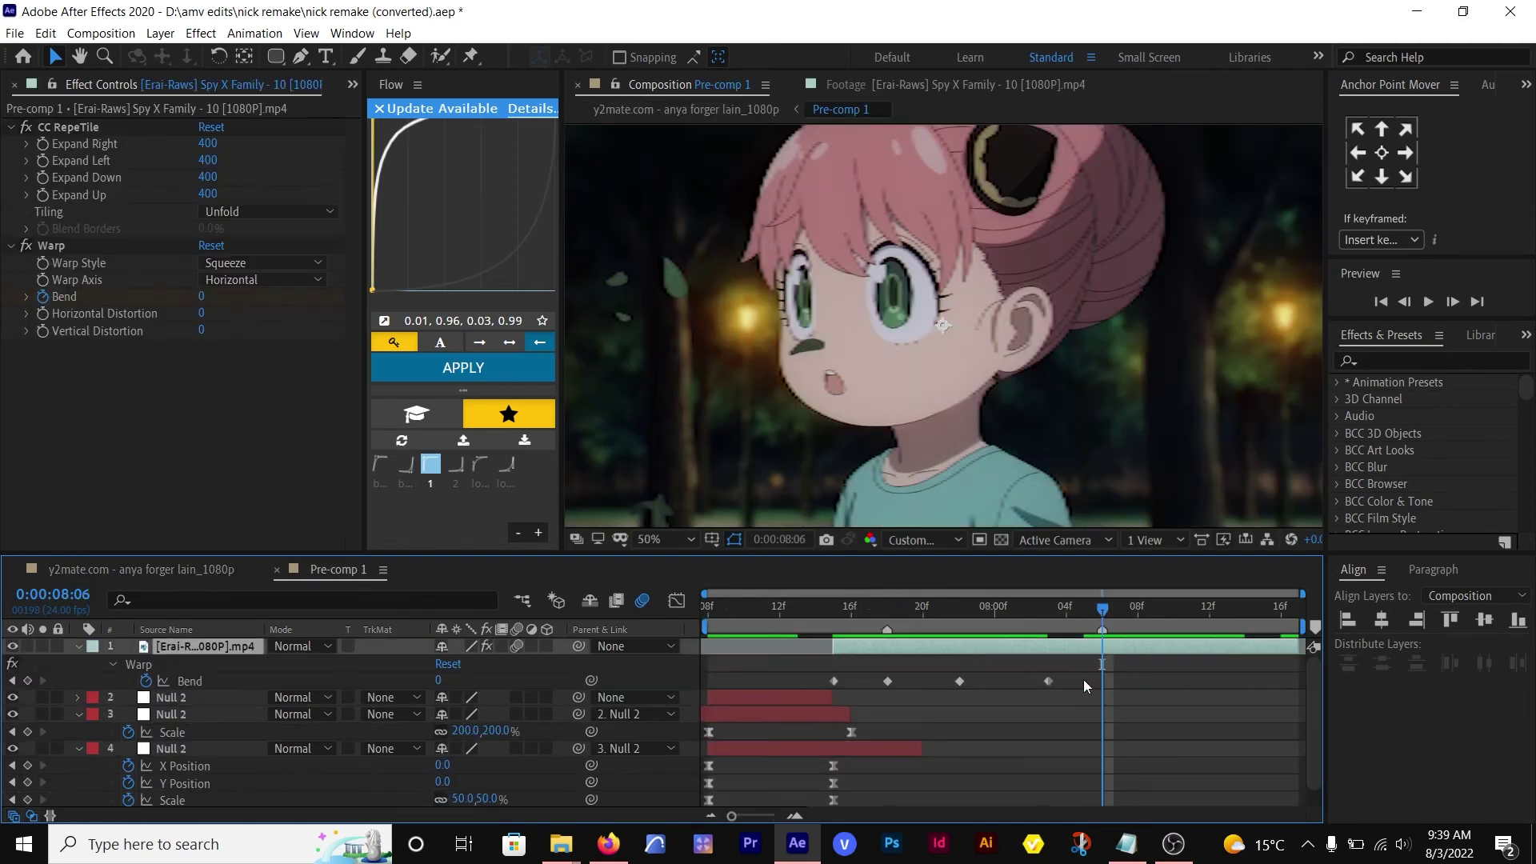
# - In the main composition, draw a Pen mask around the symbol's inner rounded square on the clip starting at 0:00:10:01
pyautogui.click(209, 570)
pyautogui.moveTo(818, 612); pyautogui.dragTo(1003, 591)
pyautogui.scroll(2, 1155, 656)
pyautogui.click(1031, 650)
pyautogui.scroll(4, 880, 312)
pyautogui.press('g')
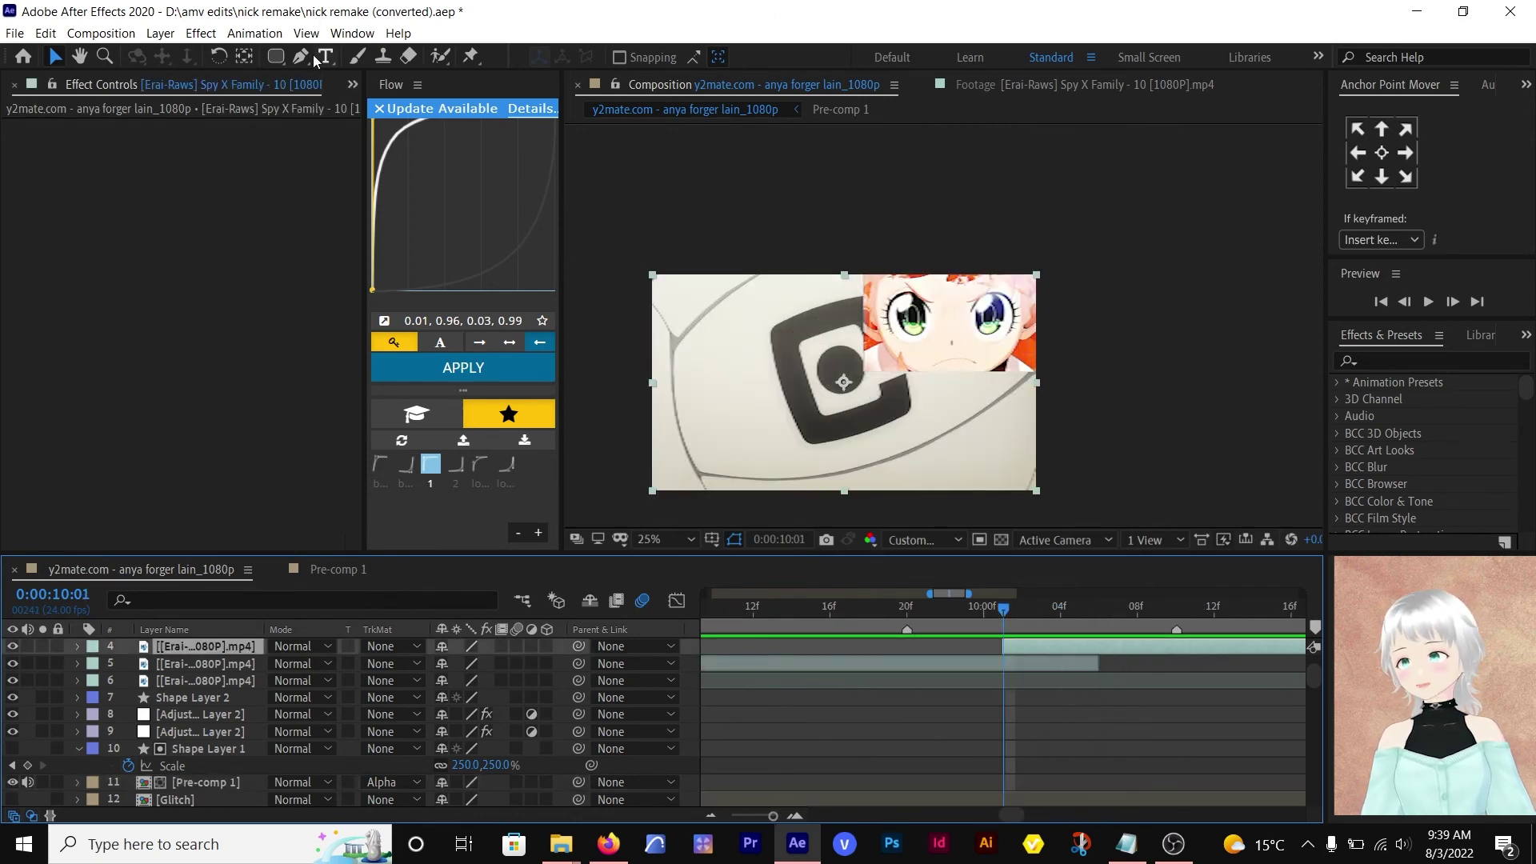
pyautogui.click(653, 359)
pyautogui.click(736, 330)
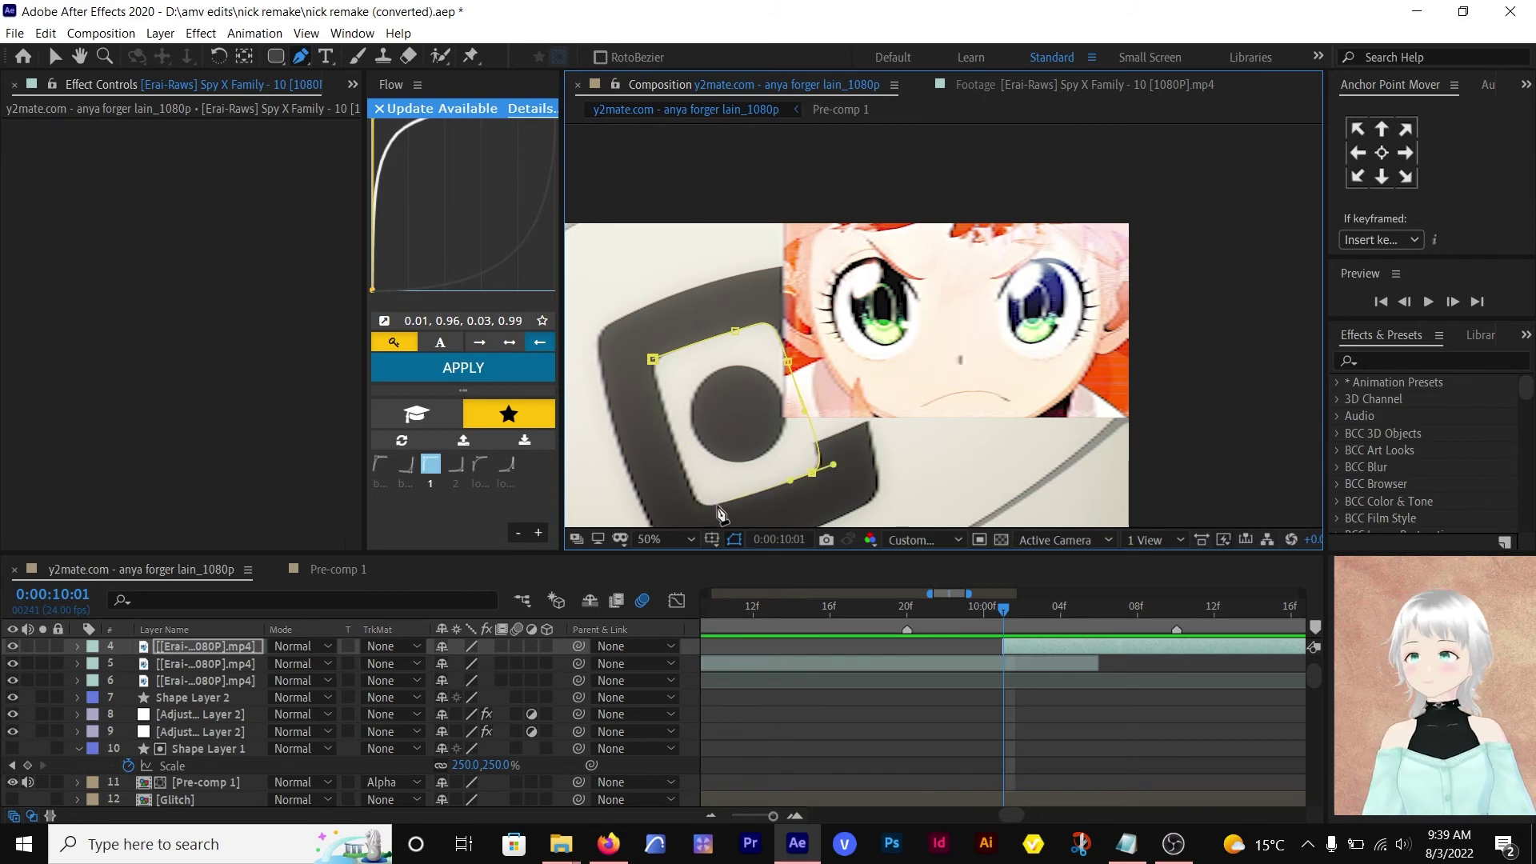
pyautogui.click(653, 359)
# - Set the new mask's mode to Subtract and preview the clip through the cut-out
pyautogui.press('m')
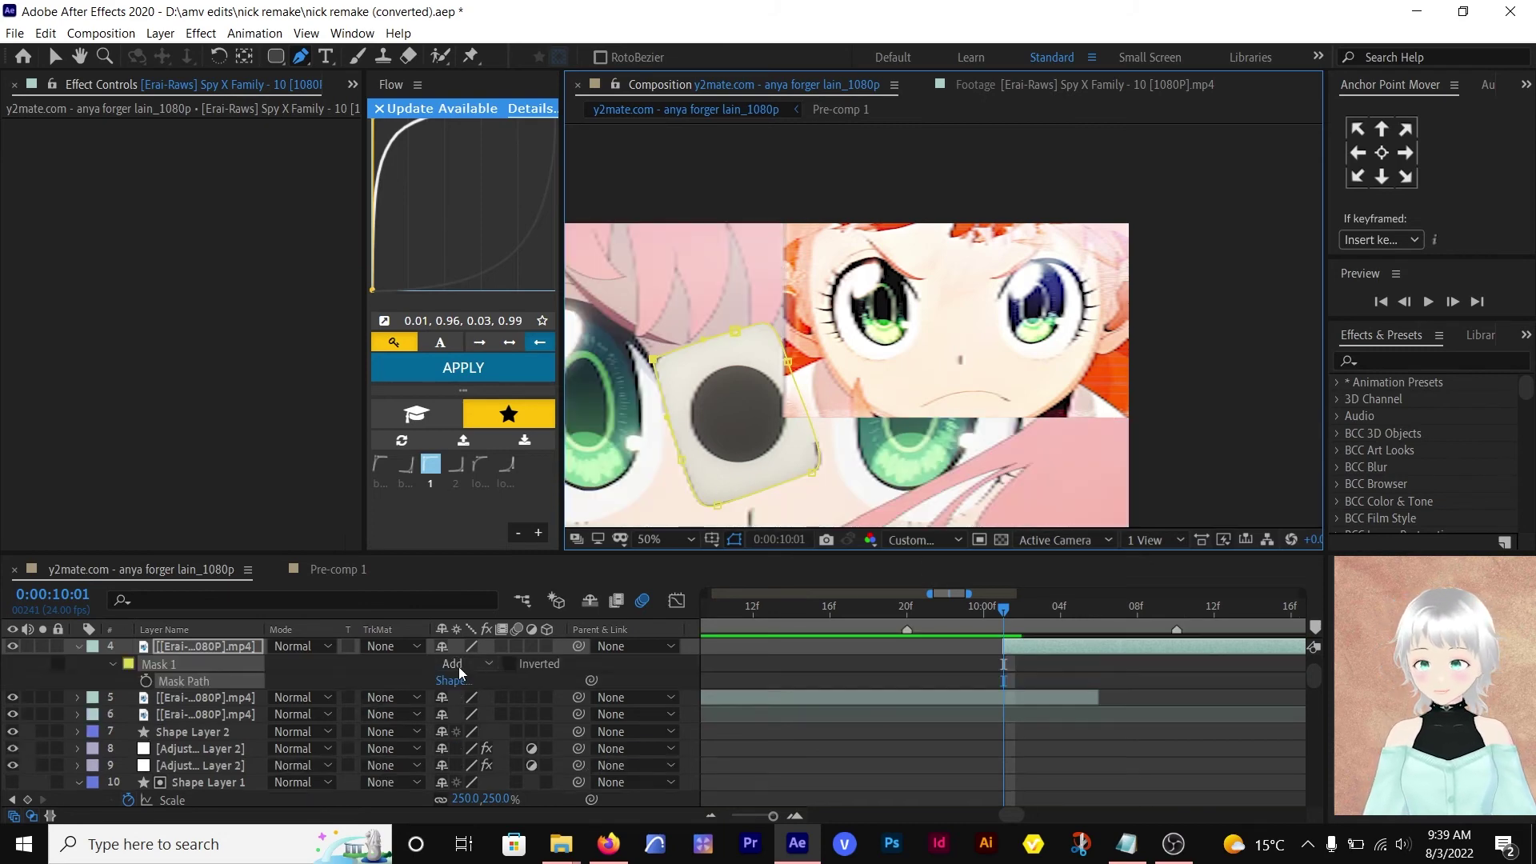
pyautogui.click(459, 666)
pyautogui.click(472, 718)
pyautogui.press('space')
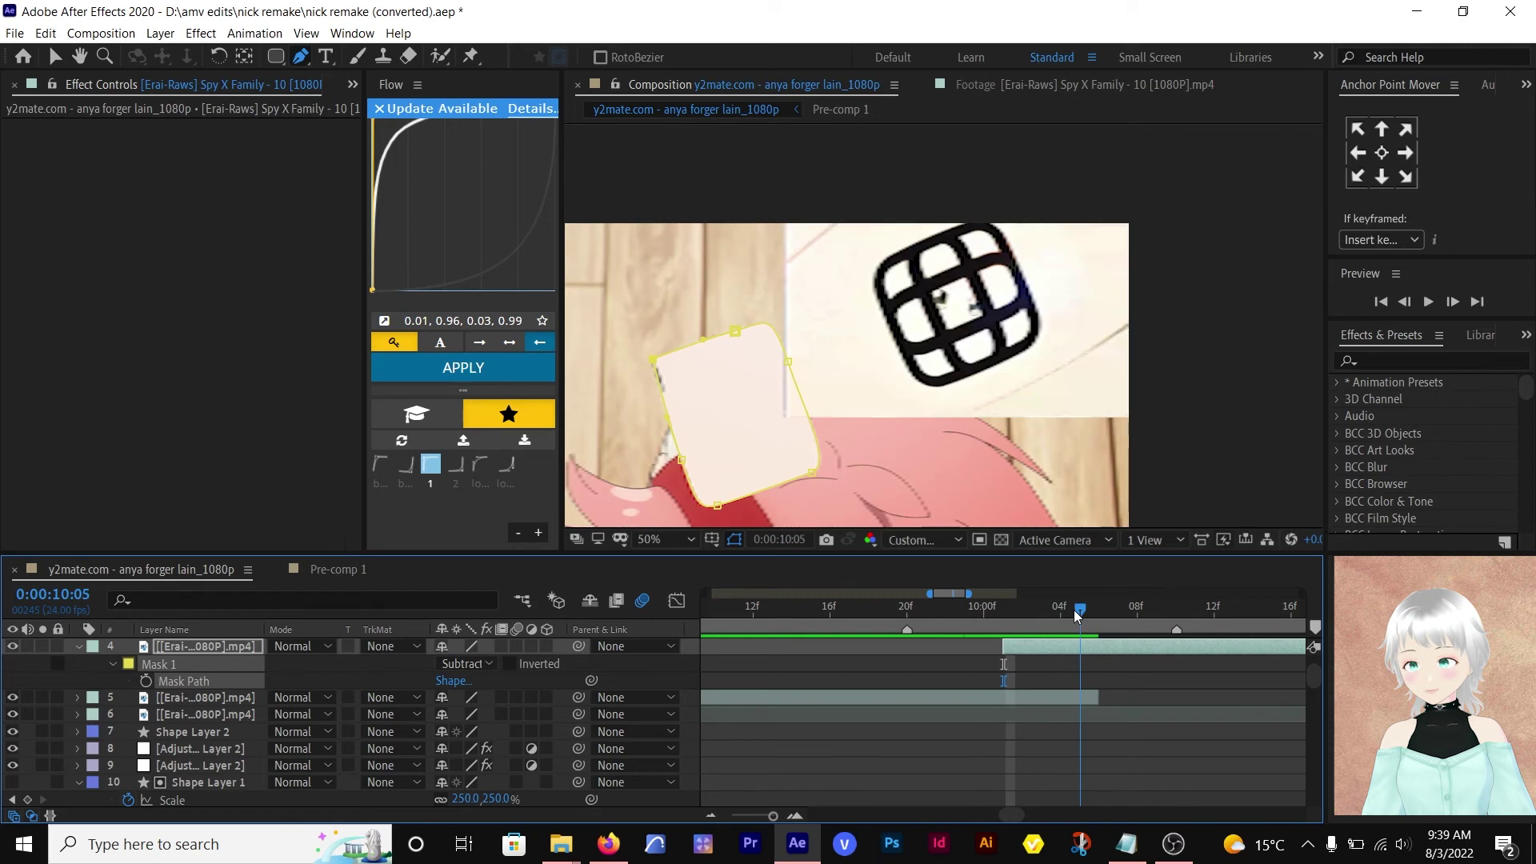
pyautogui.press('space')
# - Add two parented nulls to the clip below the masked one and show Position and Scale for both
pyautogui.hotkey('ctrl', 'Down')
pyautogui.click(1488, 84)
pyautogui.click(1391, 146)
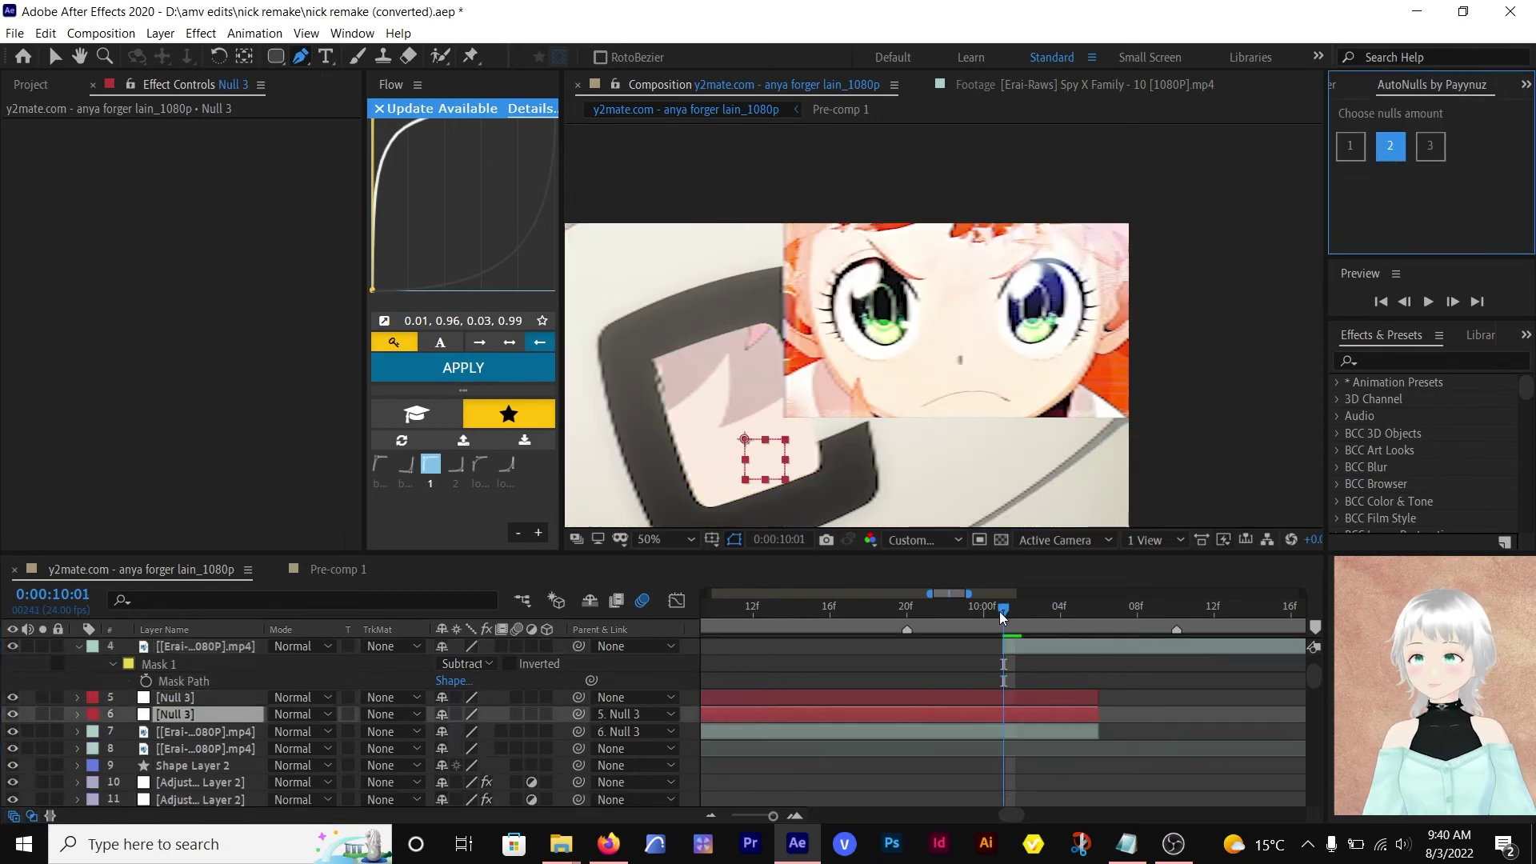
pyautogui.moveTo(1000, 611); pyautogui.dragTo(907, 608)
pyautogui.click(892, 714)
pyautogui.press('p')
pyautogui.hotkey('shift', 's')
pyautogui.click(946, 697)
pyautogui.hotkey('shift', 'p')
pyautogui.hotkey('shift', 's')
# - Keyframe the upper Null 3's Position and Scale at 0:00:09:20 and shrink its Scale toward a keyframe at 0:00:10:06
pyautogui.click(128, 731)
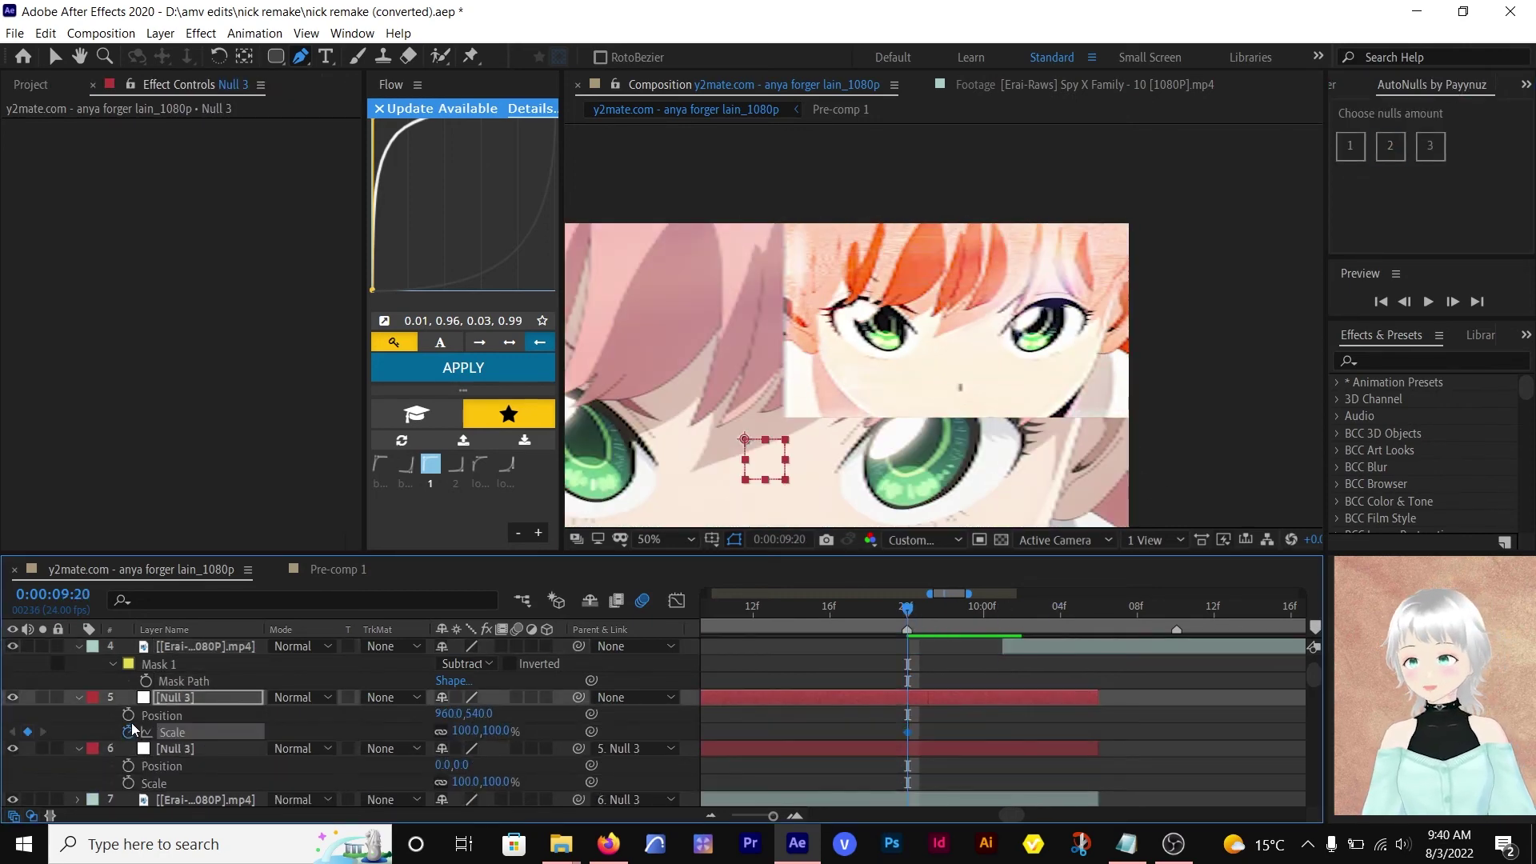
pyautogui.hotkey('ctrl', 'z')
pyautogui.moveTo(946, 613); pyautogui.dragTo(1024, 617)
pyautogui.moveTo(469, 731); pyautogui.dragTo(431, 732)
pyautogui.moveTo(1023, 732); pyautogui.dragTo(1101, 741)
# - Set a Mask Path keyframe at 0:00:10:01 on the masked ball clip
pyautogui.moveTo(1099, 615); pyautogui.dragTo(1042, 620)
pyautogui.click(1024, 659)
pyautogui.click(1026, 647)
pyautogui.press('i')
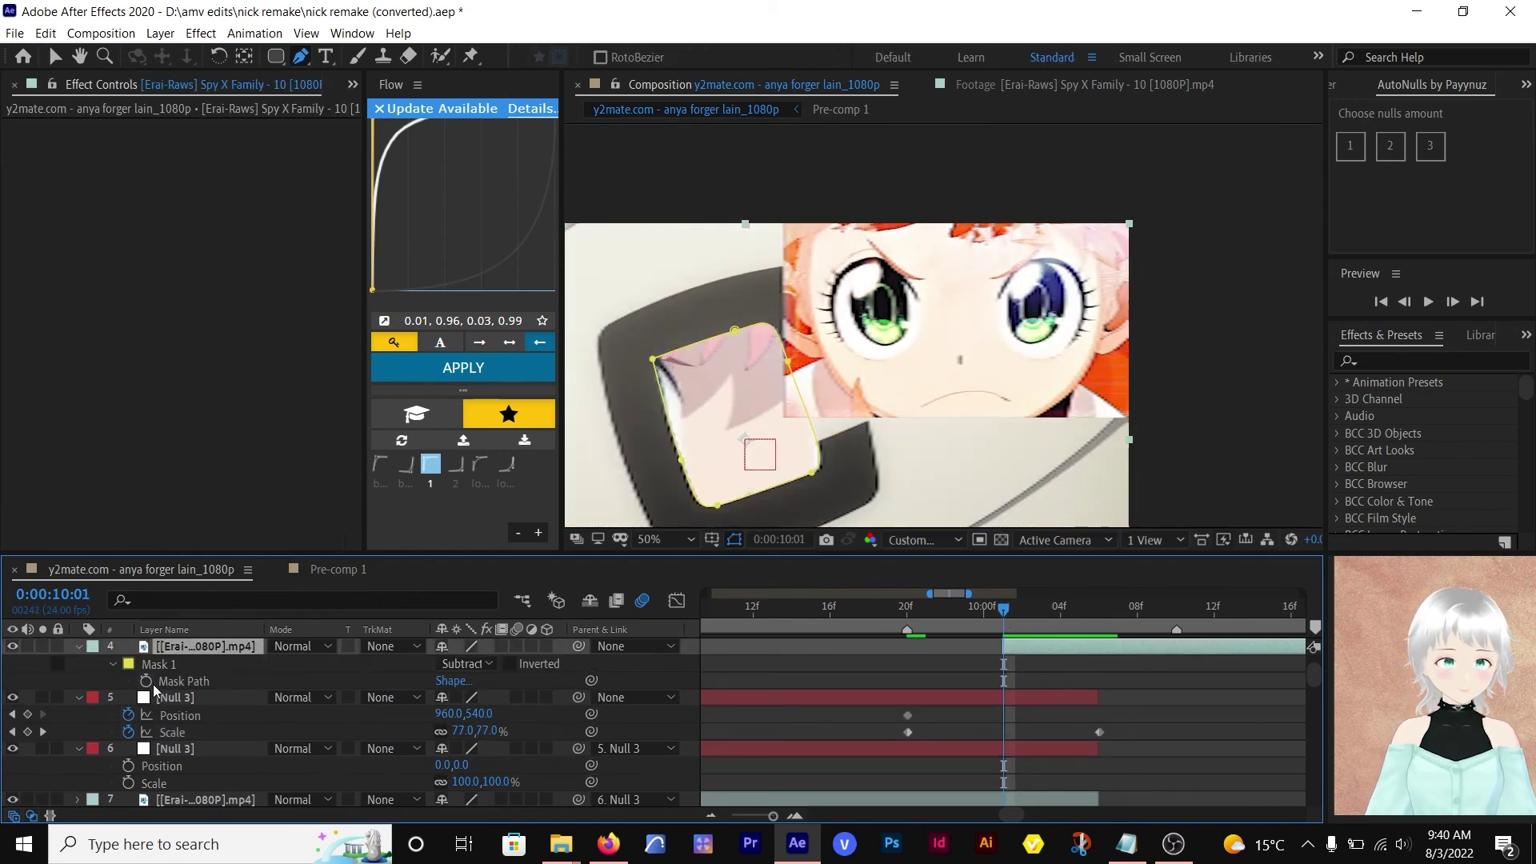
pyautogui.click(146, 682)
# - At 0:00:10:03, set the ball clip's Mask 1 mode to None and start fitting its path to the symbol's inner square
pyautogui.press('pagedown')
pyautogui.click(1063, 671)
pyautogui.press('pagedown')
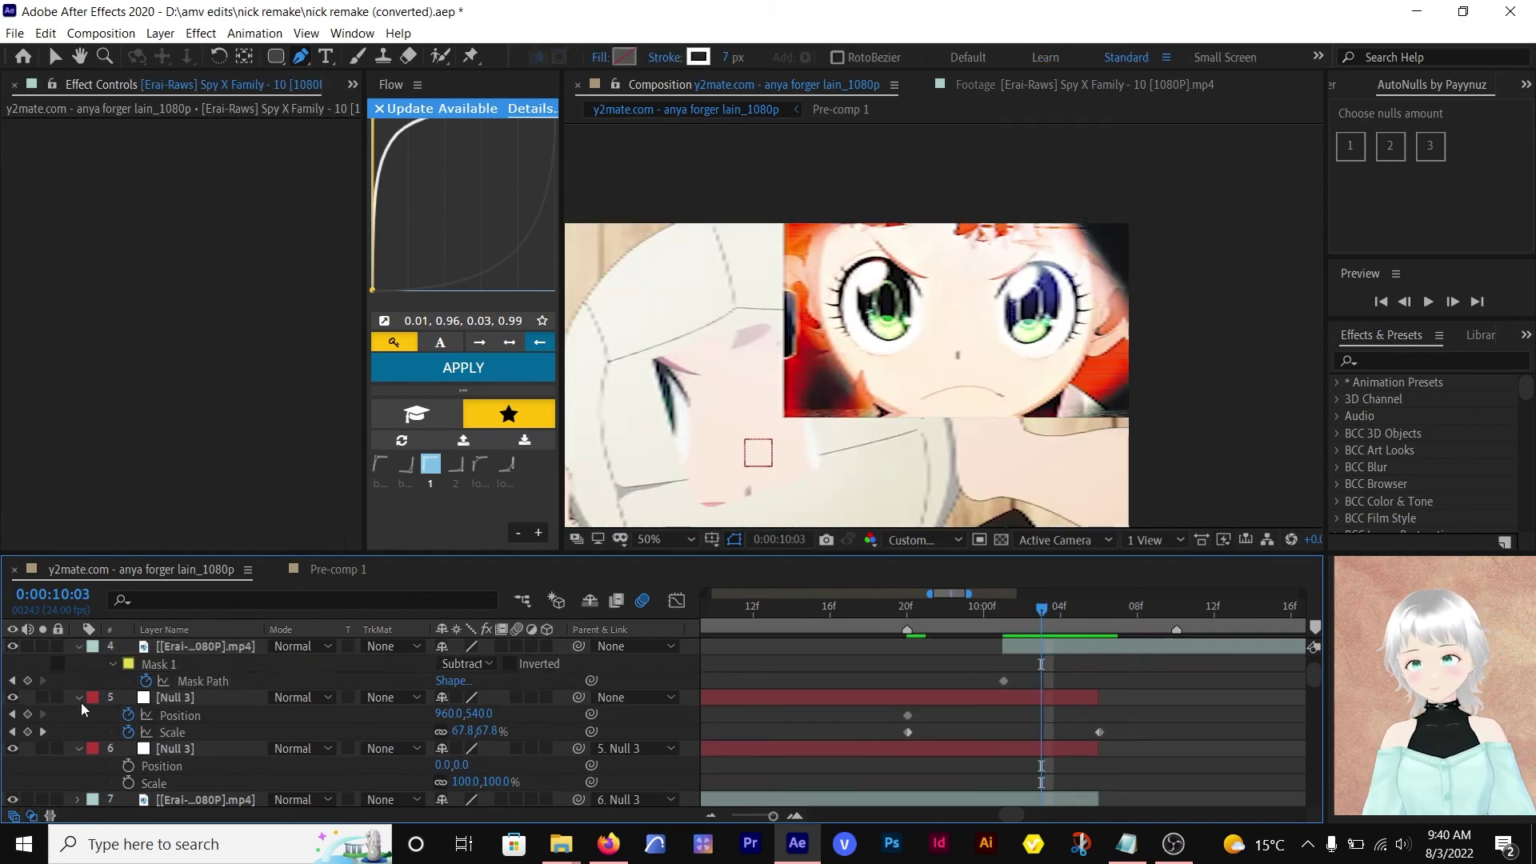
pyautogui.click(468, 665)
pyautogui.click(490, 684)
pyautogui.click(205, 682)
pyautogui.press('v')
pyautogui.click(651, 359)
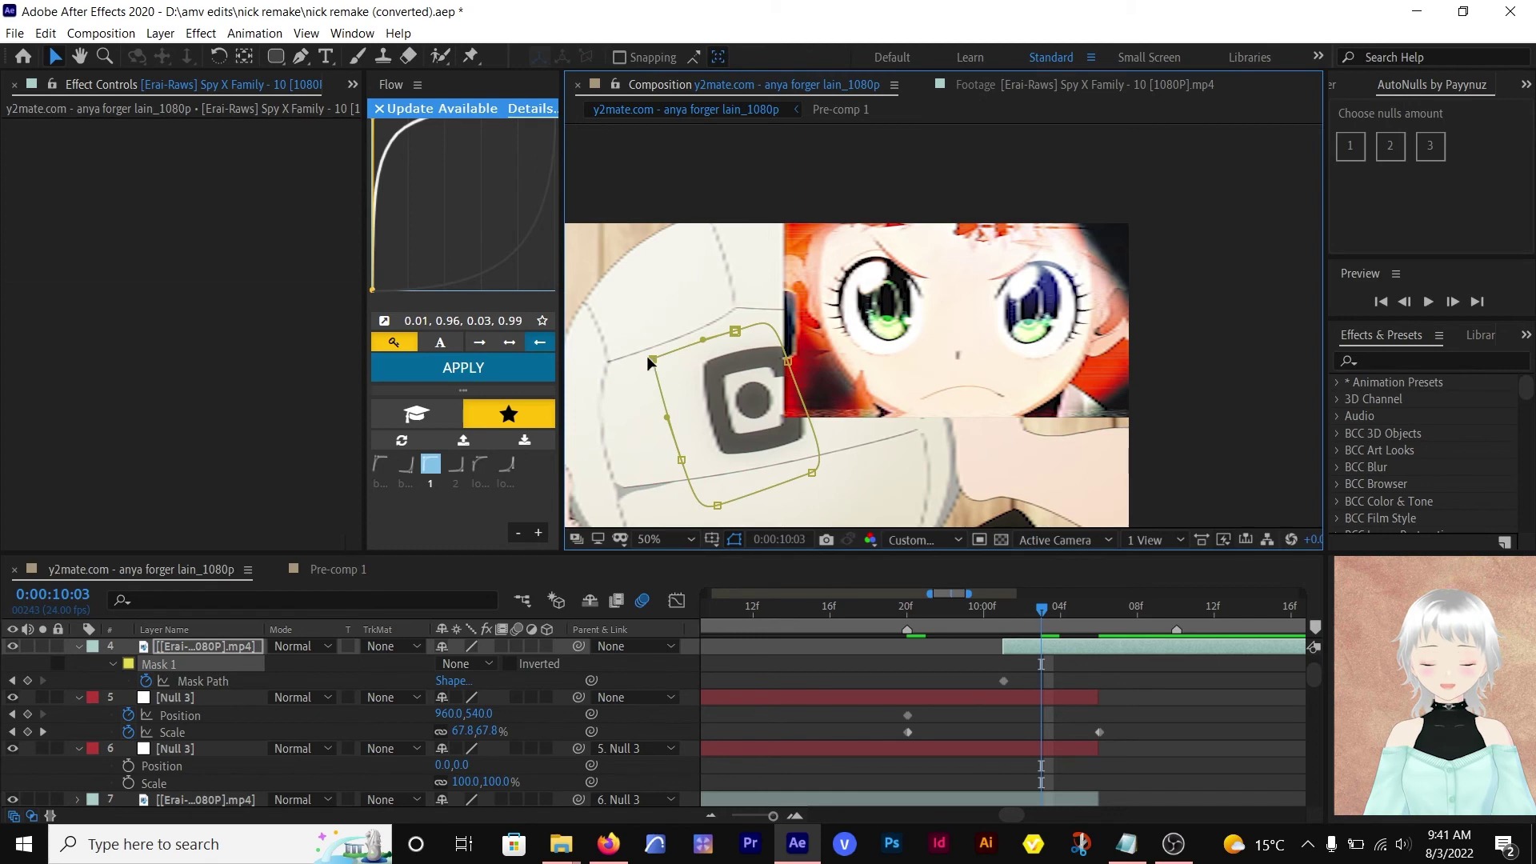
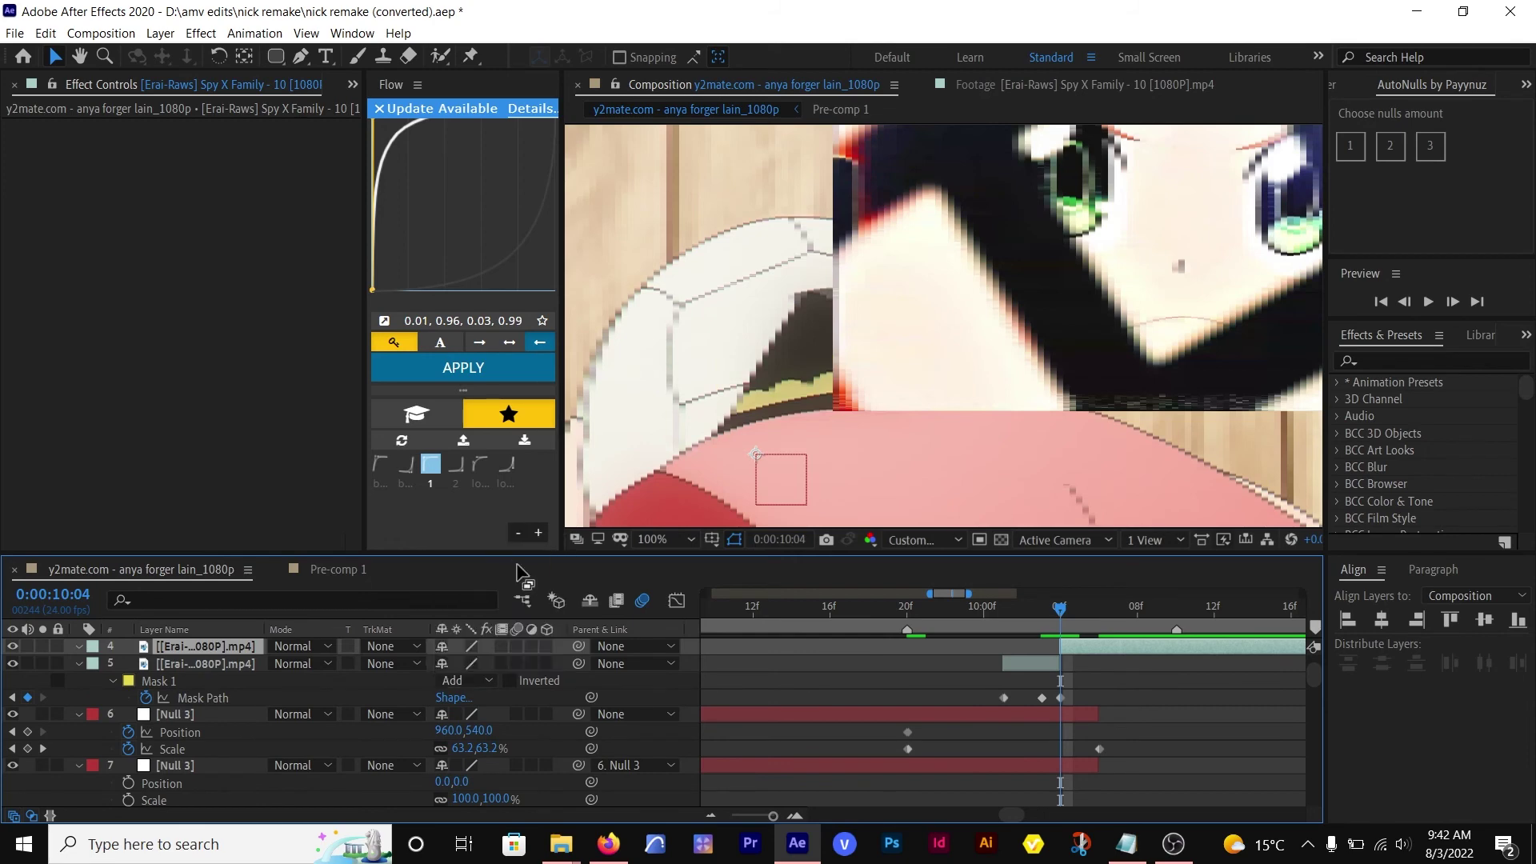
# - Set Mask 1 on the short ball clip to Subtract and check the cut-out from 0:00:10:01
pyautogui.click(466, 681)
pyautogui.click(496, 589)
pyautogui.moveTo(1061, 606); pyautogui.dragTo(1049, 619)
pyautogui.click(1060, 622)
pyautogui.scroll(-2, 1040, 522)
pyautogui.click(992, 619)
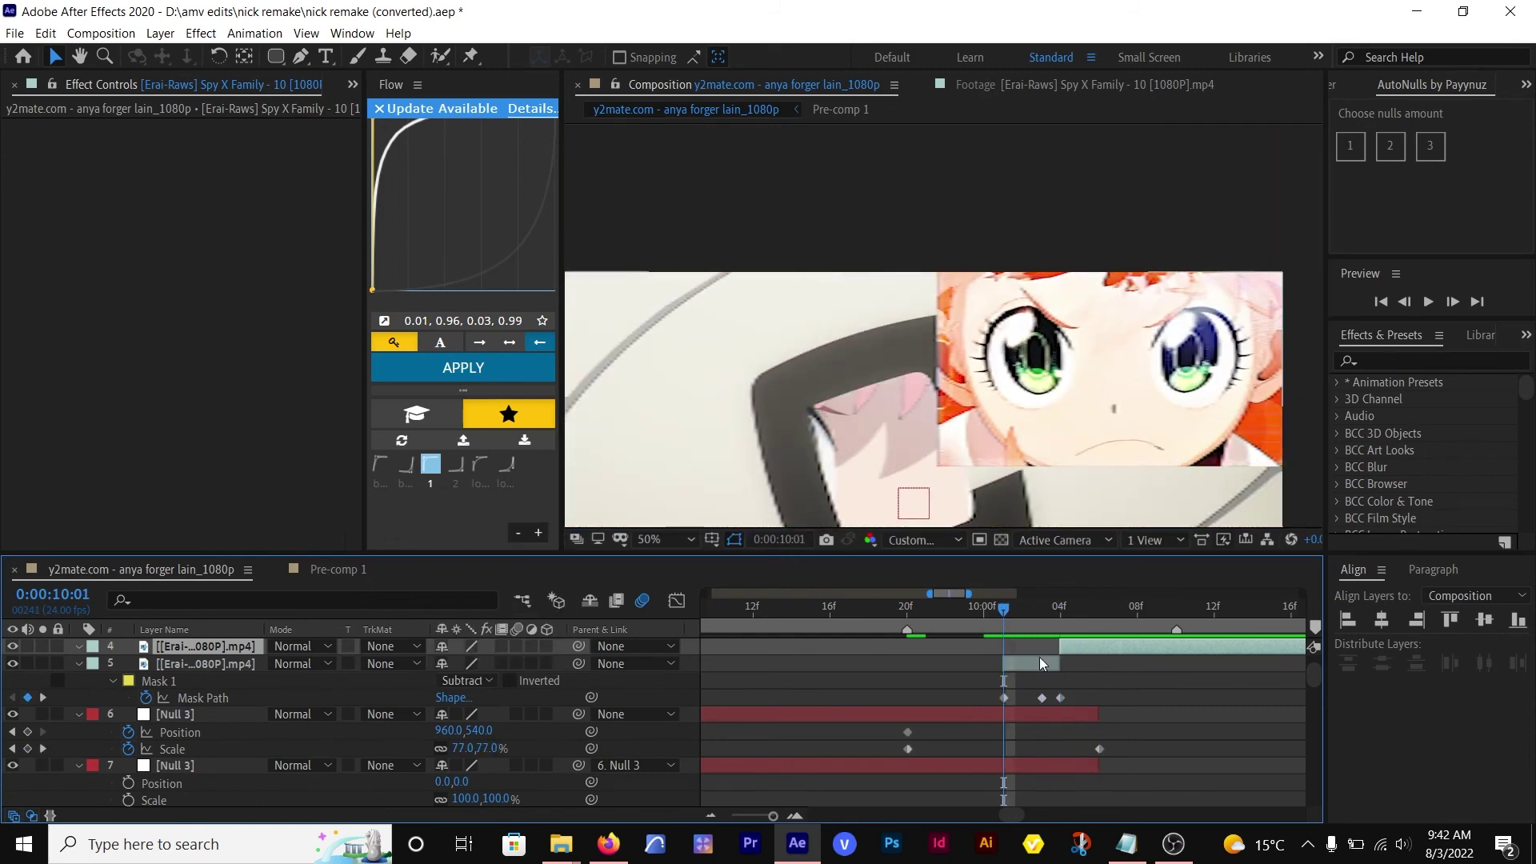
# - Move the upper Null 3's final Scale keyframe to 0:00:10:03 and set Scale to 16% and Position to 974, 447
pyautogui.click(1041, 618)
pyautogui.moveTo(1099, 749); pyautogui.dragTo(1045, 755)
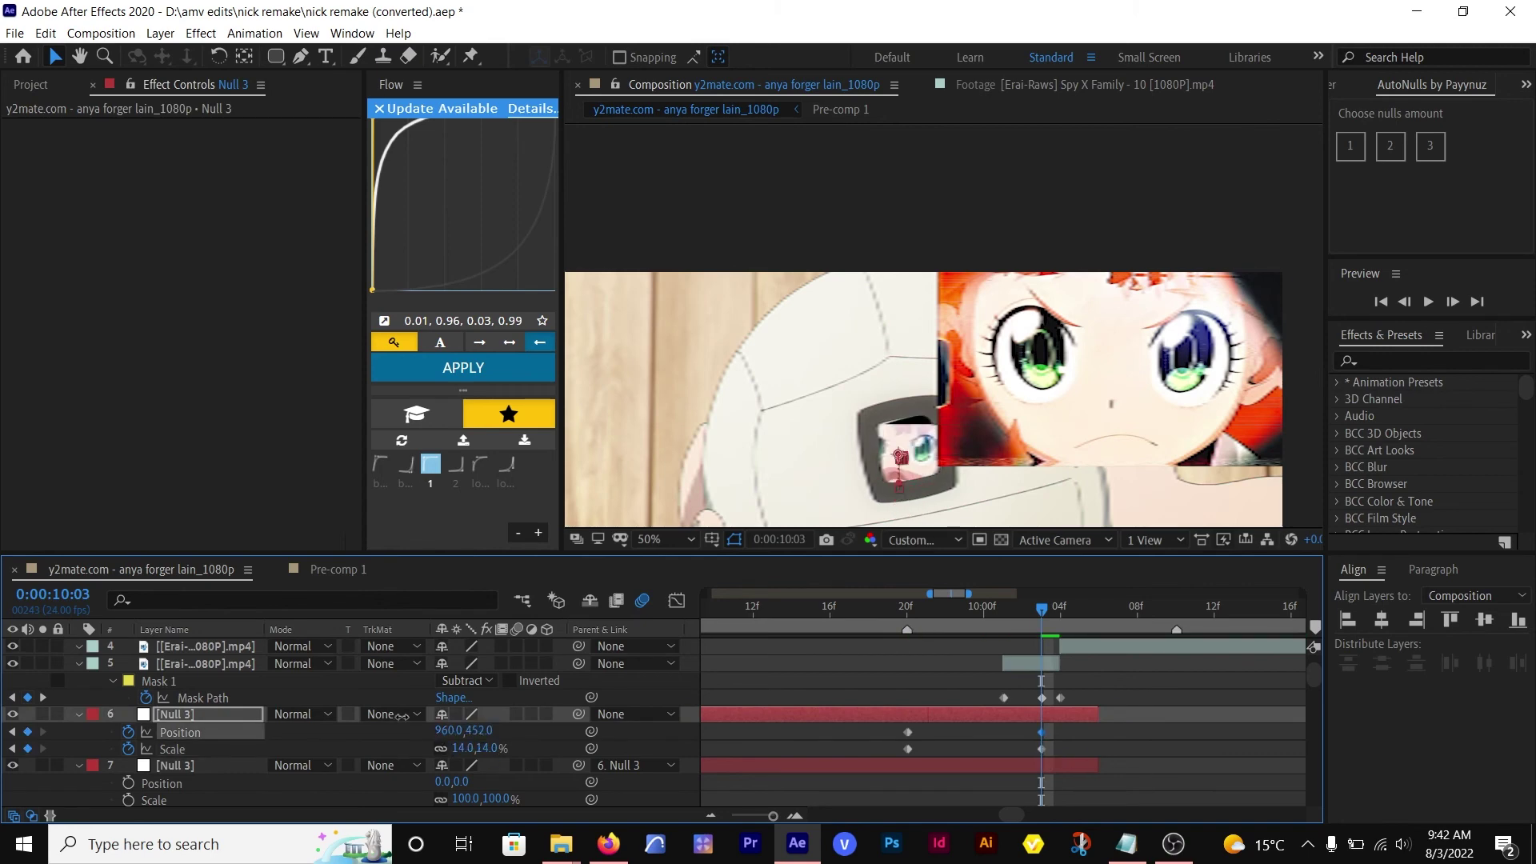
pyautogui.moveTo(479, 733); pyautogui.dragTo(465, 733)
# - Shift the upper Null 3's final Position and Scale keyframes to 0:00:10:04 and shape the Scale curve to accelerate toward the end
pyautogui.moveTo(1057, 732); pyautogui.dragTo(1031, 758)
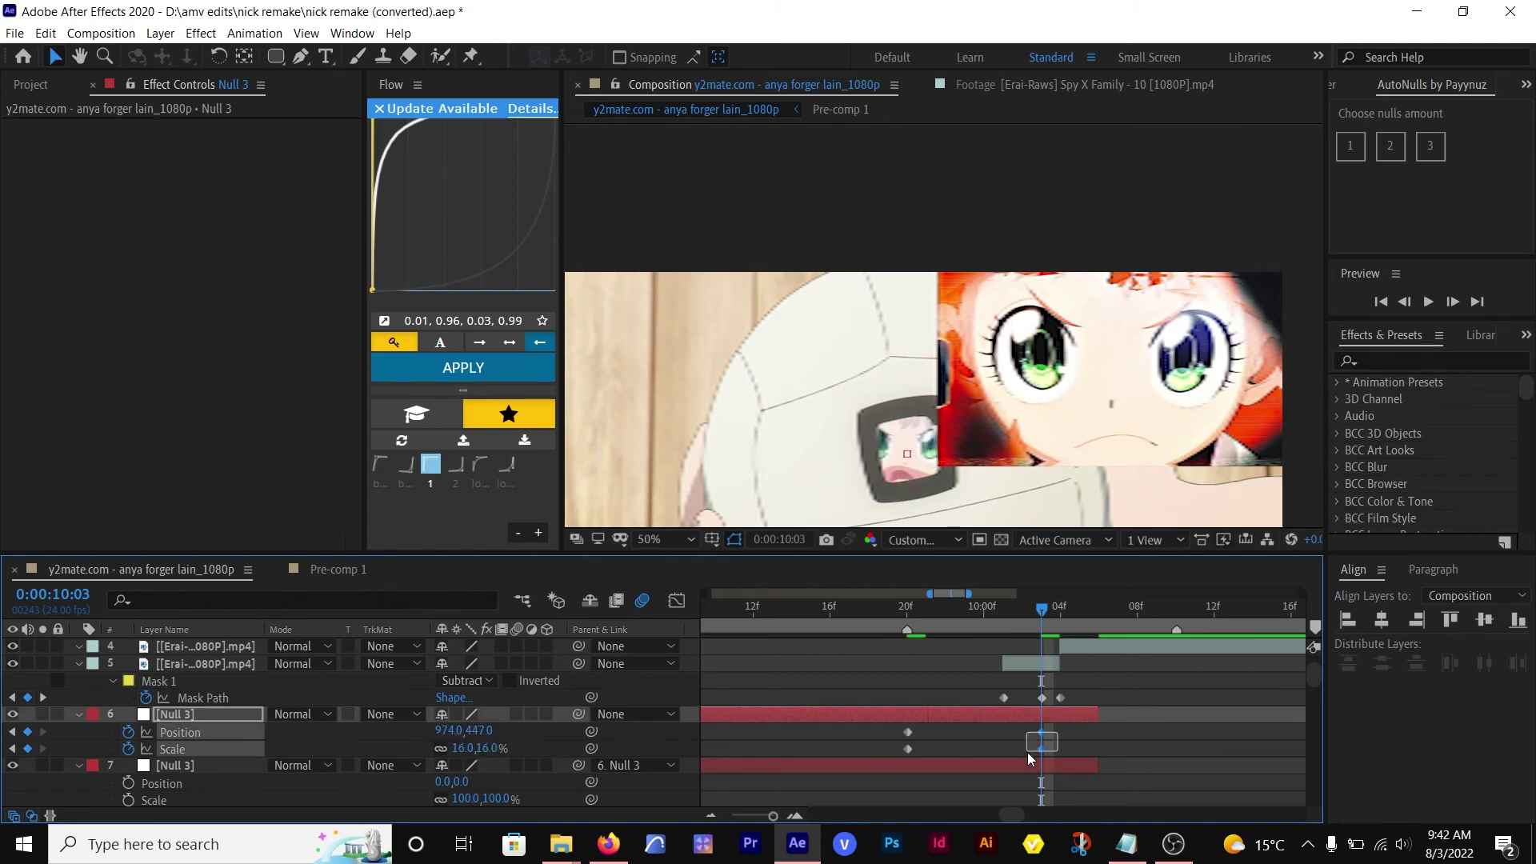
pyautogui.click(676, 601)
pyautogui.click(323, 748)
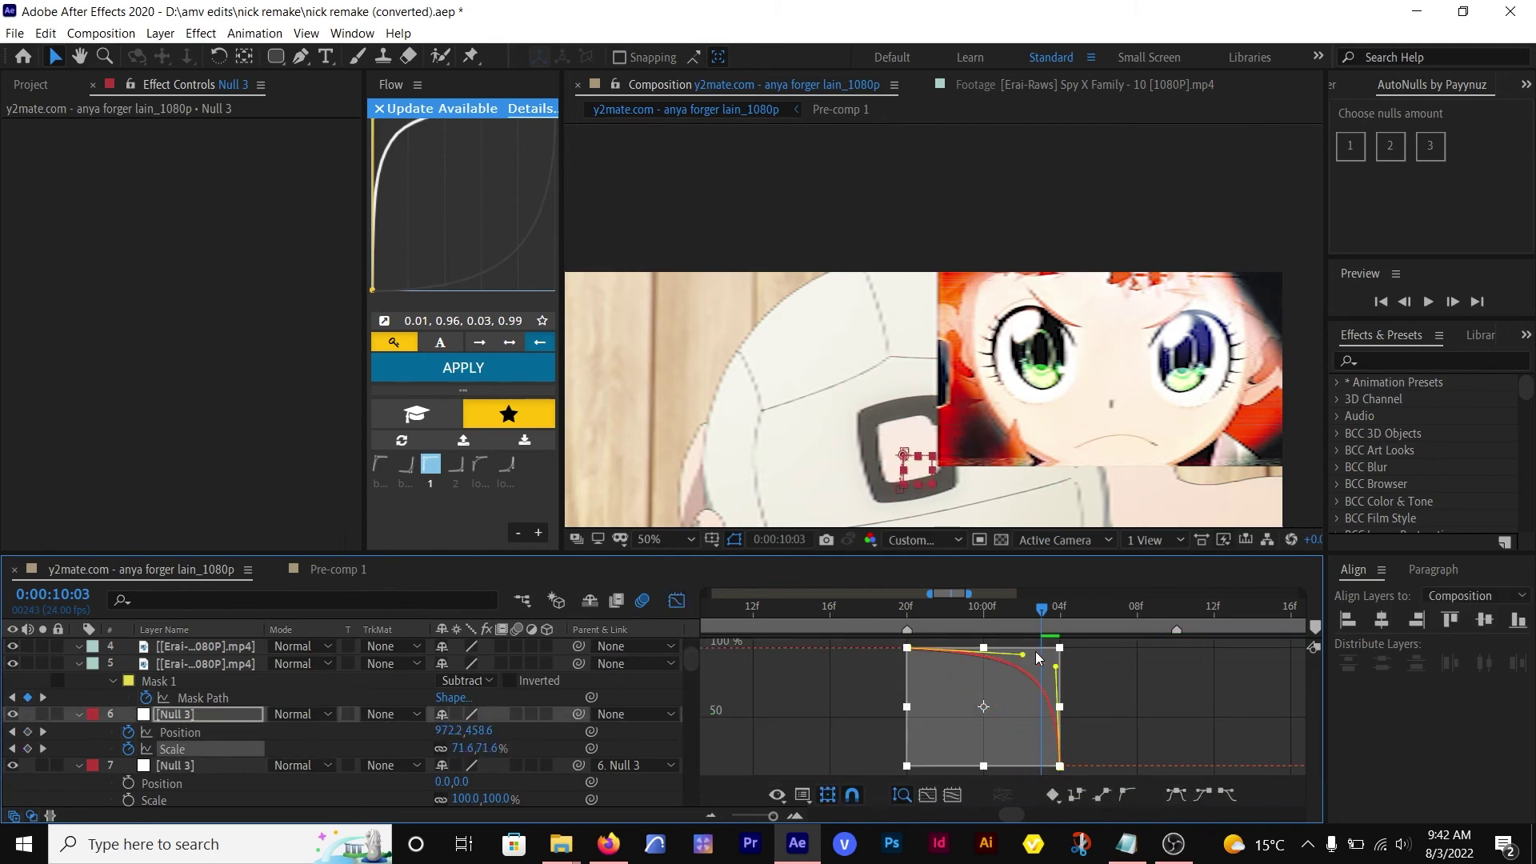
# - Separate the upper Null 3's Position into X and Y and shape both curves to accelerate sharply toward the end
pyautogui.rightClick(226, 733)
pyautogui.click(344, 514)
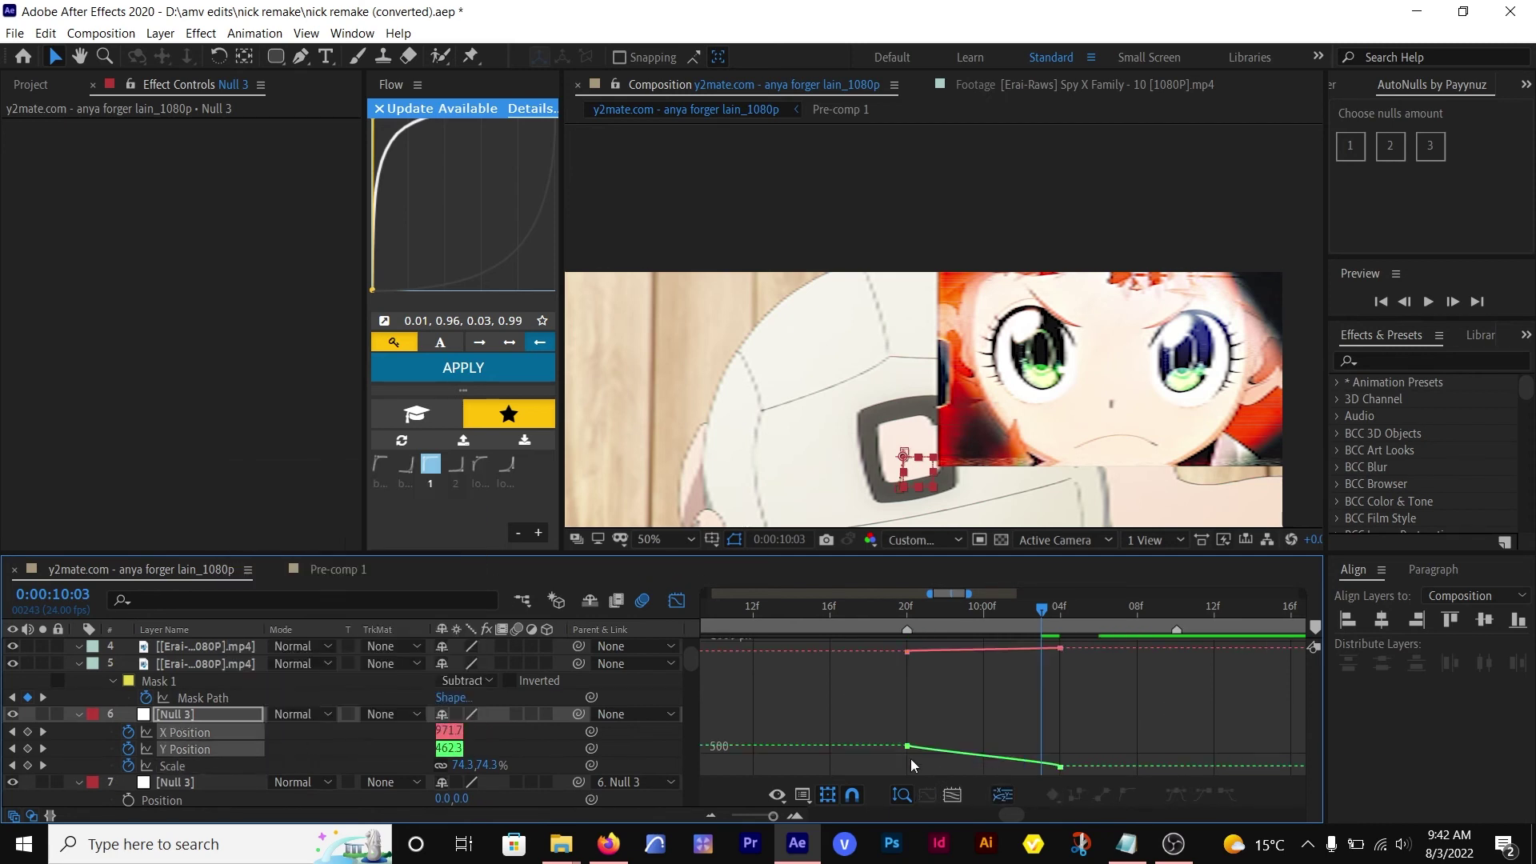
pyautogui.click(301, 751)
pyautogui.click(192, 733)
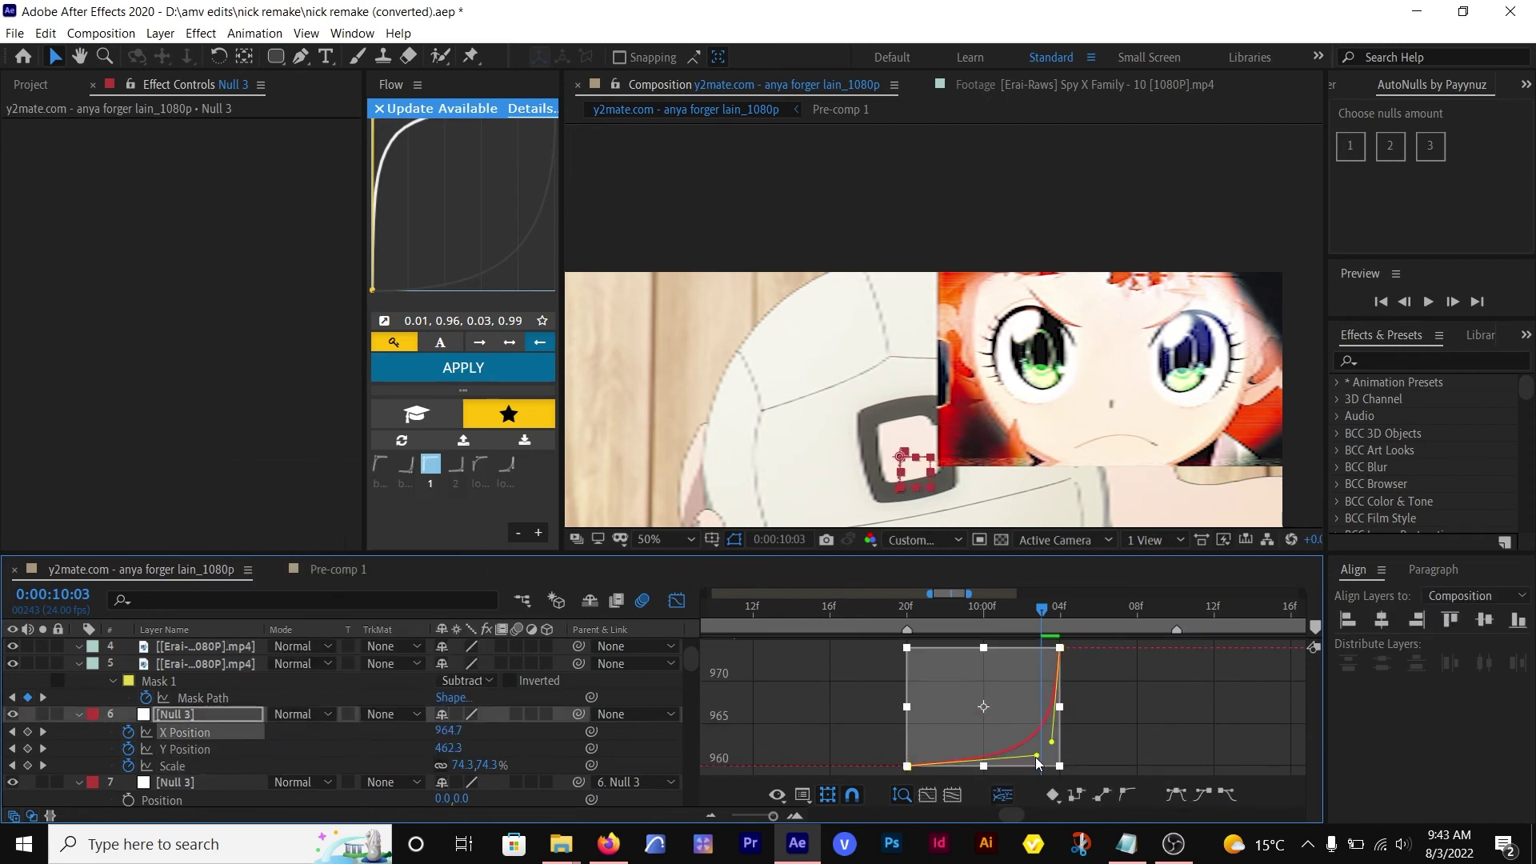
pyautogui.click(185, 749)
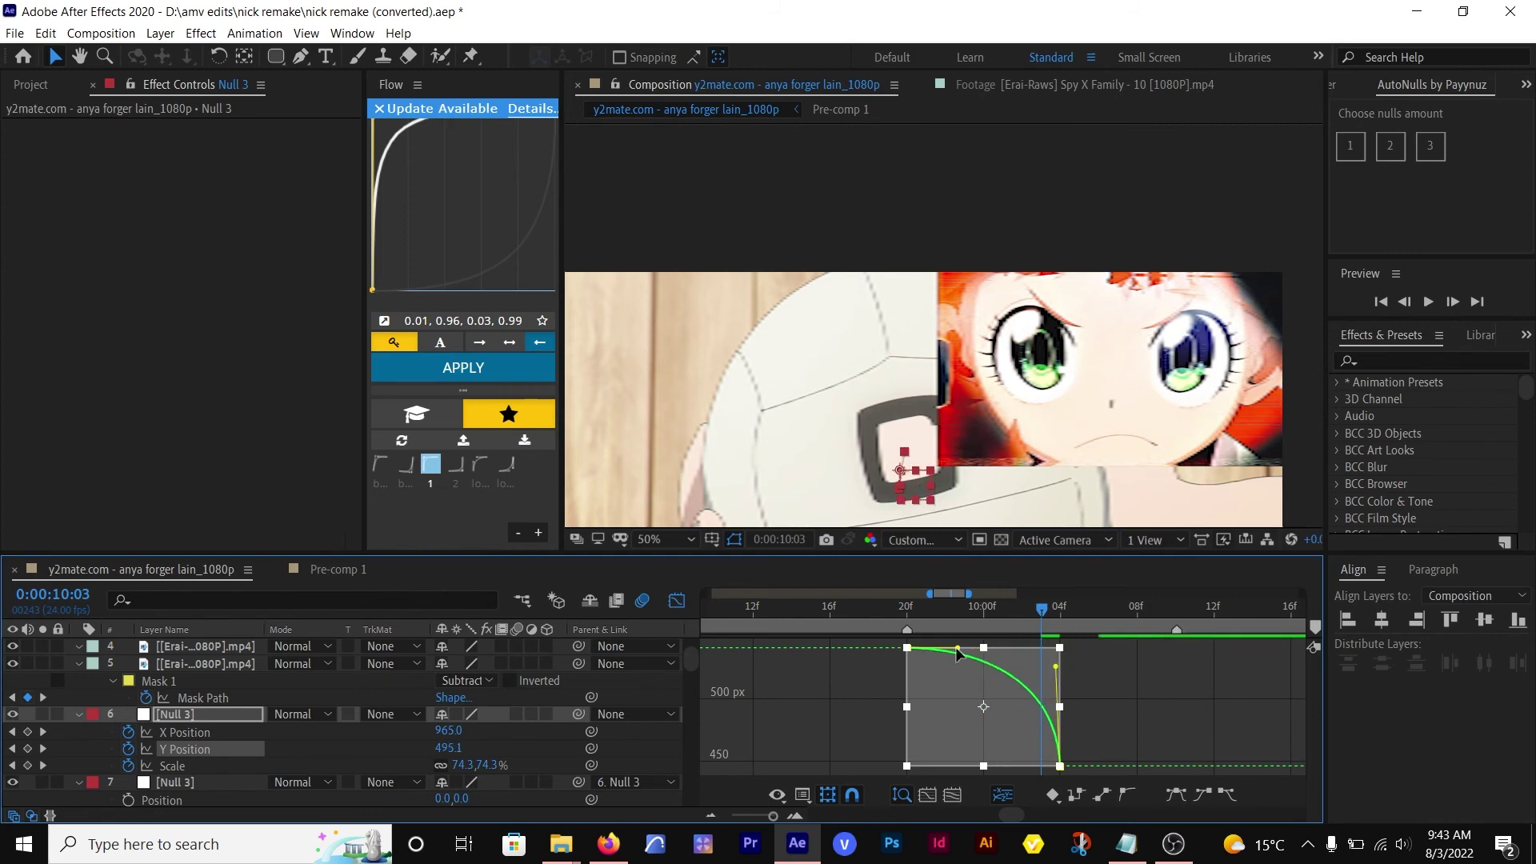
pyautogui.moveTo(957, 649); pyautogui.dragTo(1027, 652)
pyautogui.moveTo(1032, 612); pyautogui.dragTo(830, 610)
pyautogui.scroll(-2, 899, 459)
pyautogui.moveTo(928, 615); pyautogui.dragTo(1233, 620)
pyautogui.moveTo(969, 594); pyautogui.dragTo(1052, 595)
pyautogui.click(677, 601)
# - At 0:00:11:13, draw a rounded-rectangle mask around the running girl on the clip that starts at 0:00:11:12
pyautogui.moveTo(850, 611); pyautogui.dragTo(968, 609)
pyautogui.press('=')
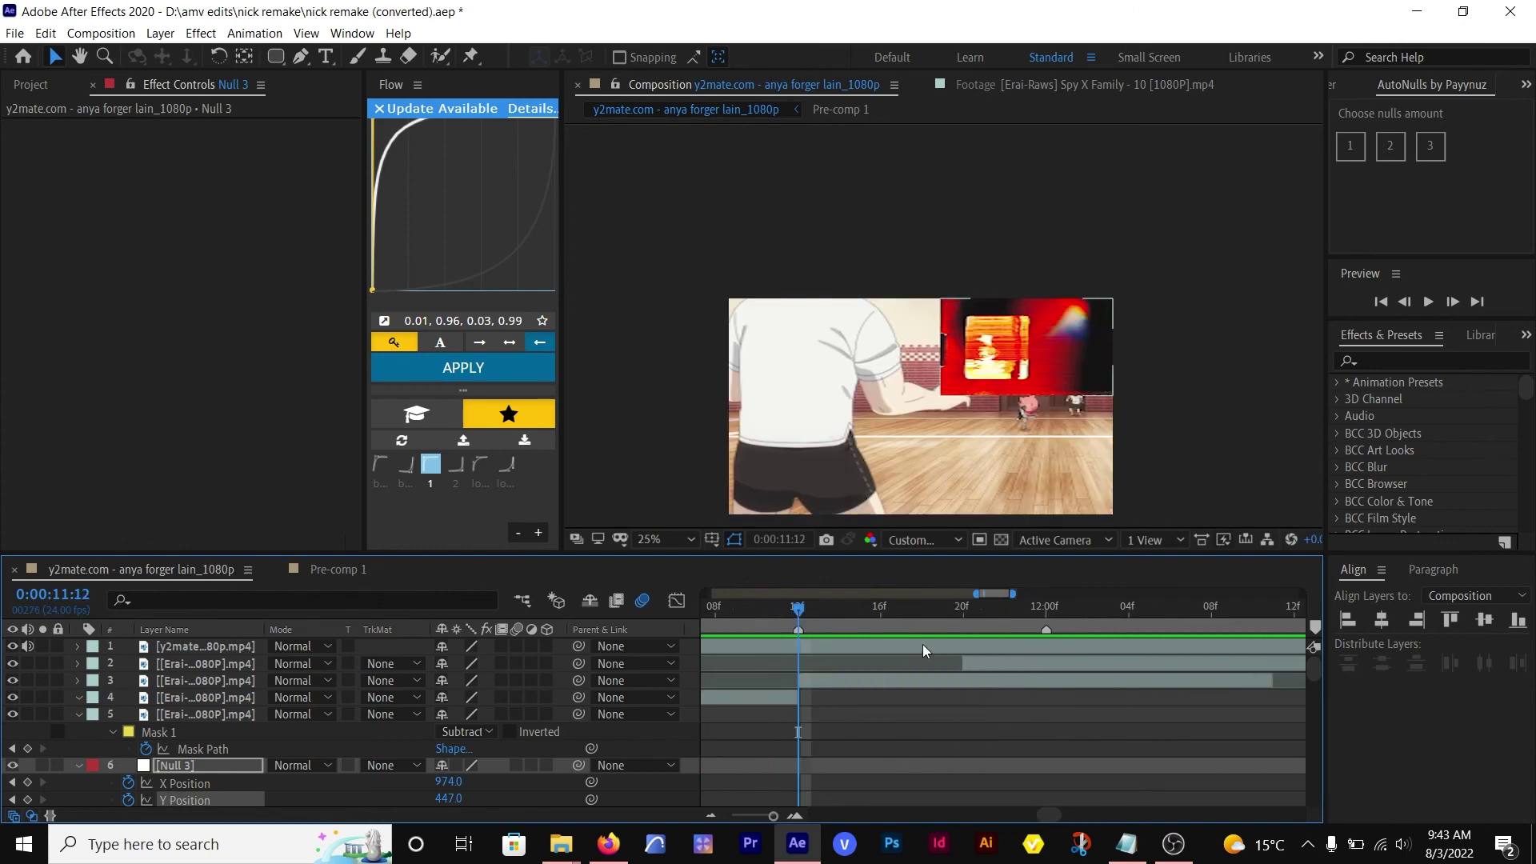
pyautogui.press('pagedown')
pyautogui.click(862, 680)
pyautogui.press('q')
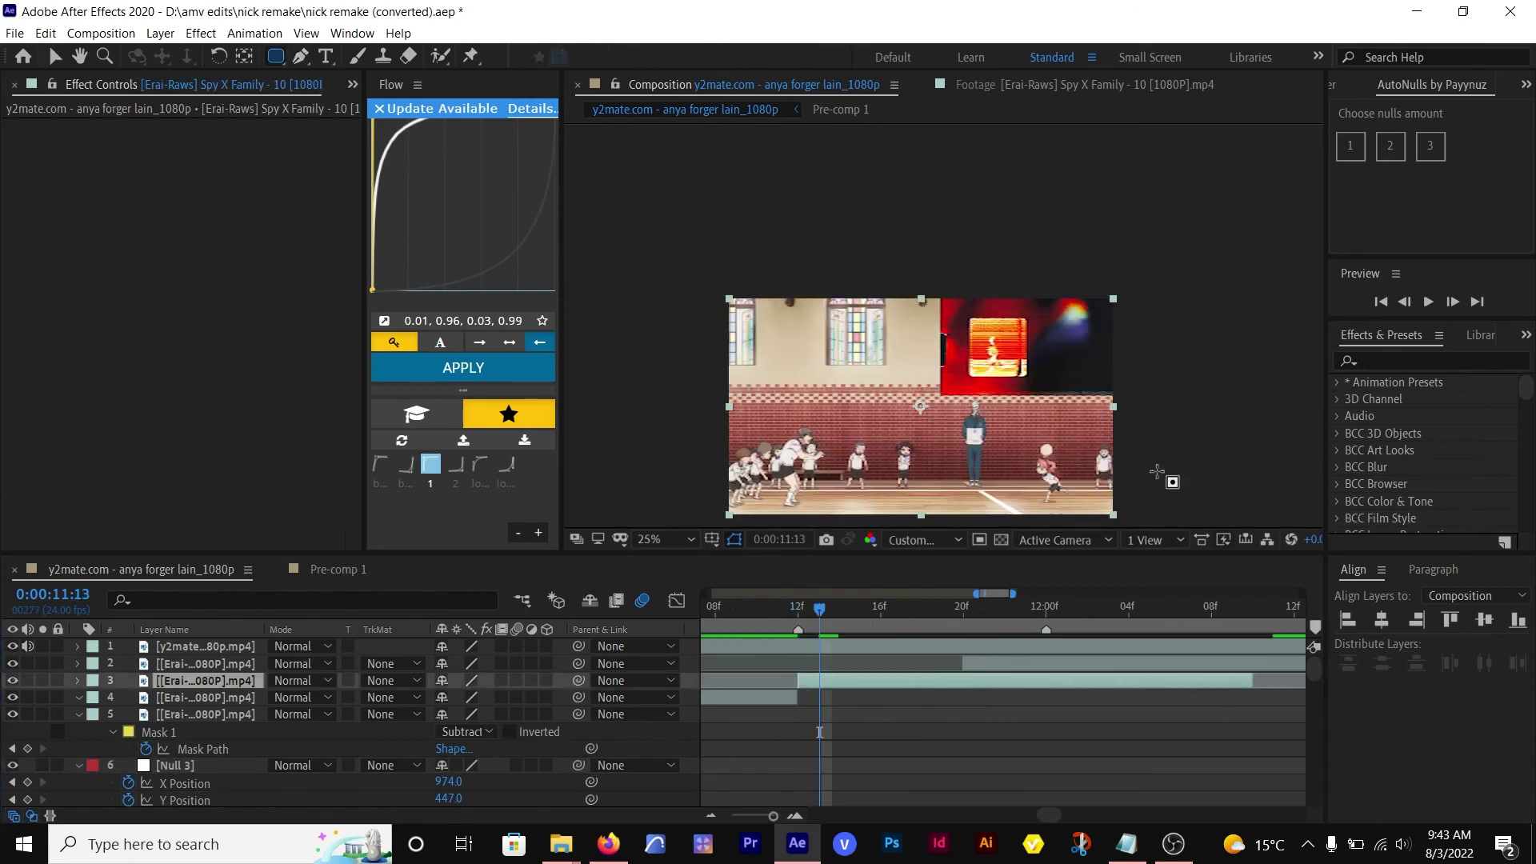
pyautogui.moveTo(1007, 419); pyautogui.dragTo(1056, 496)
pyautogui.click(54, 56)
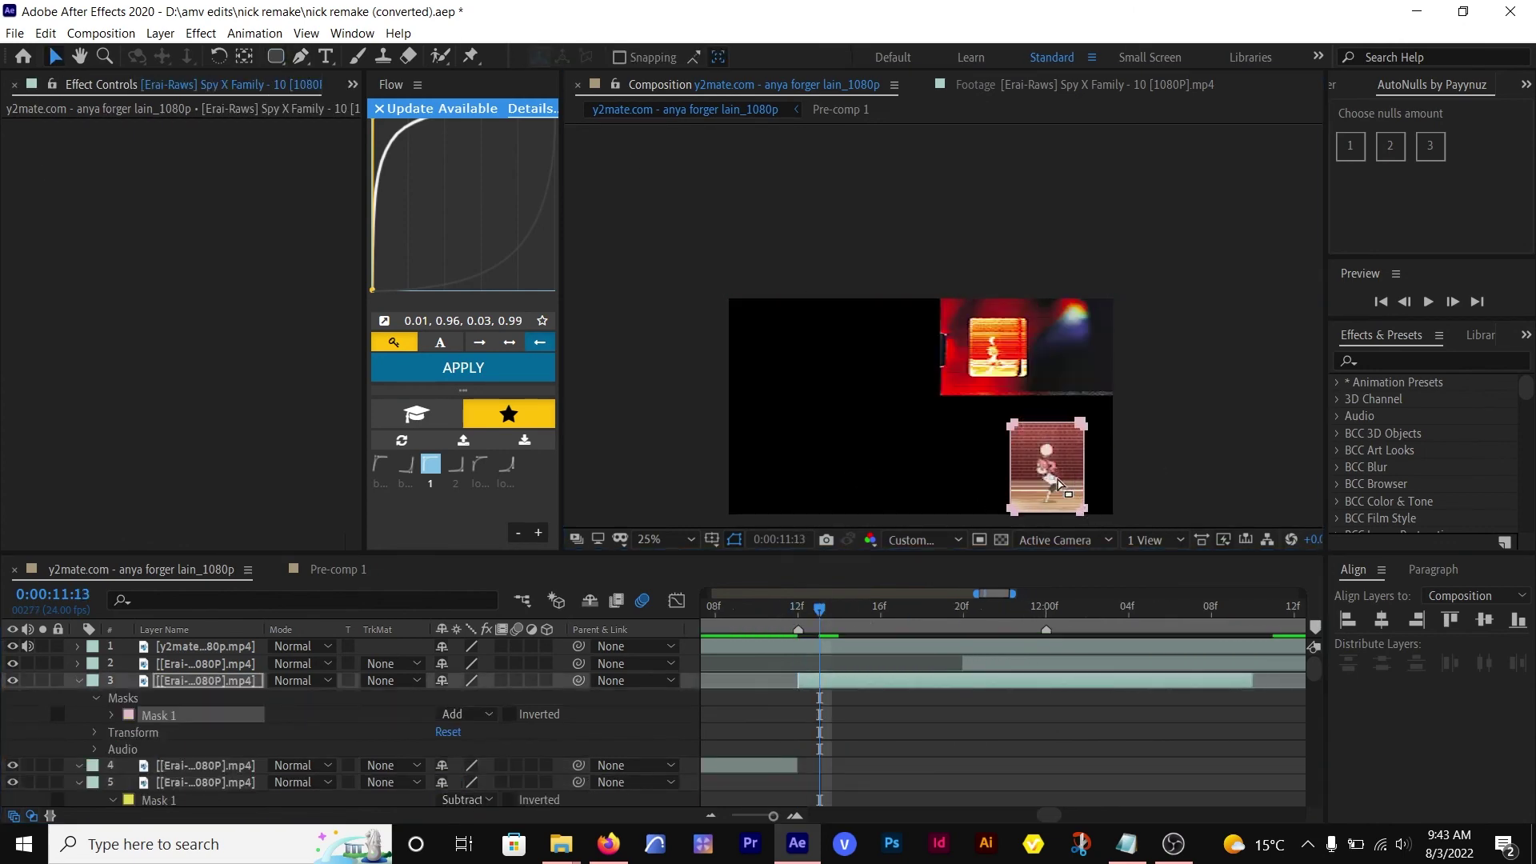
# - Center the masked clip's anchor point on its visible area, align it vertically in the composition and set Position to 613, 540
pyautogui.click(1484, 620)
pyautogui.press('p')
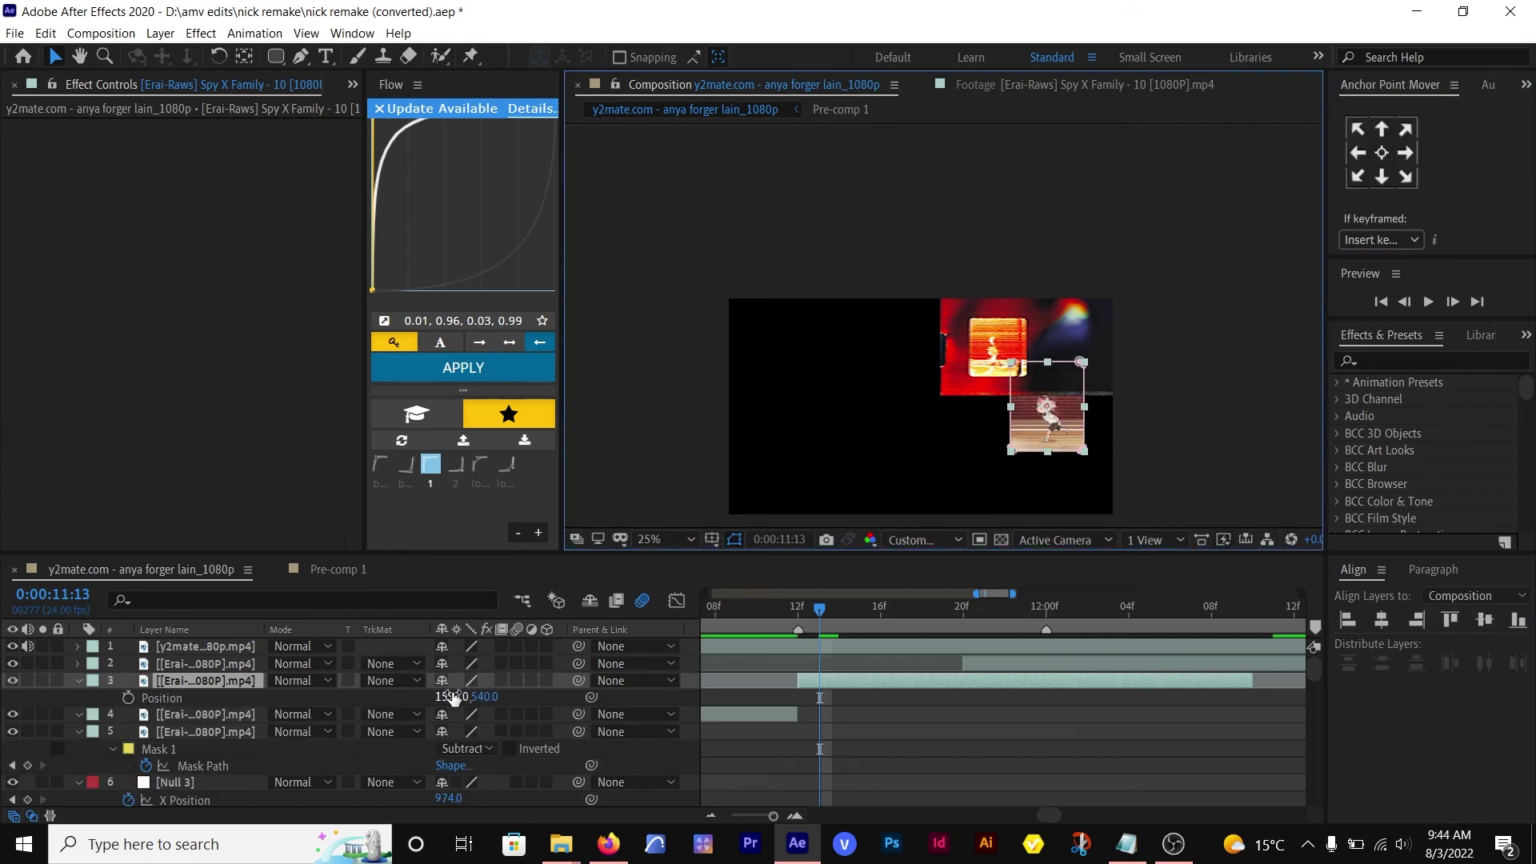
pyautogui.moveTo(450, 697); pyautogui.dragTo(405, 710)
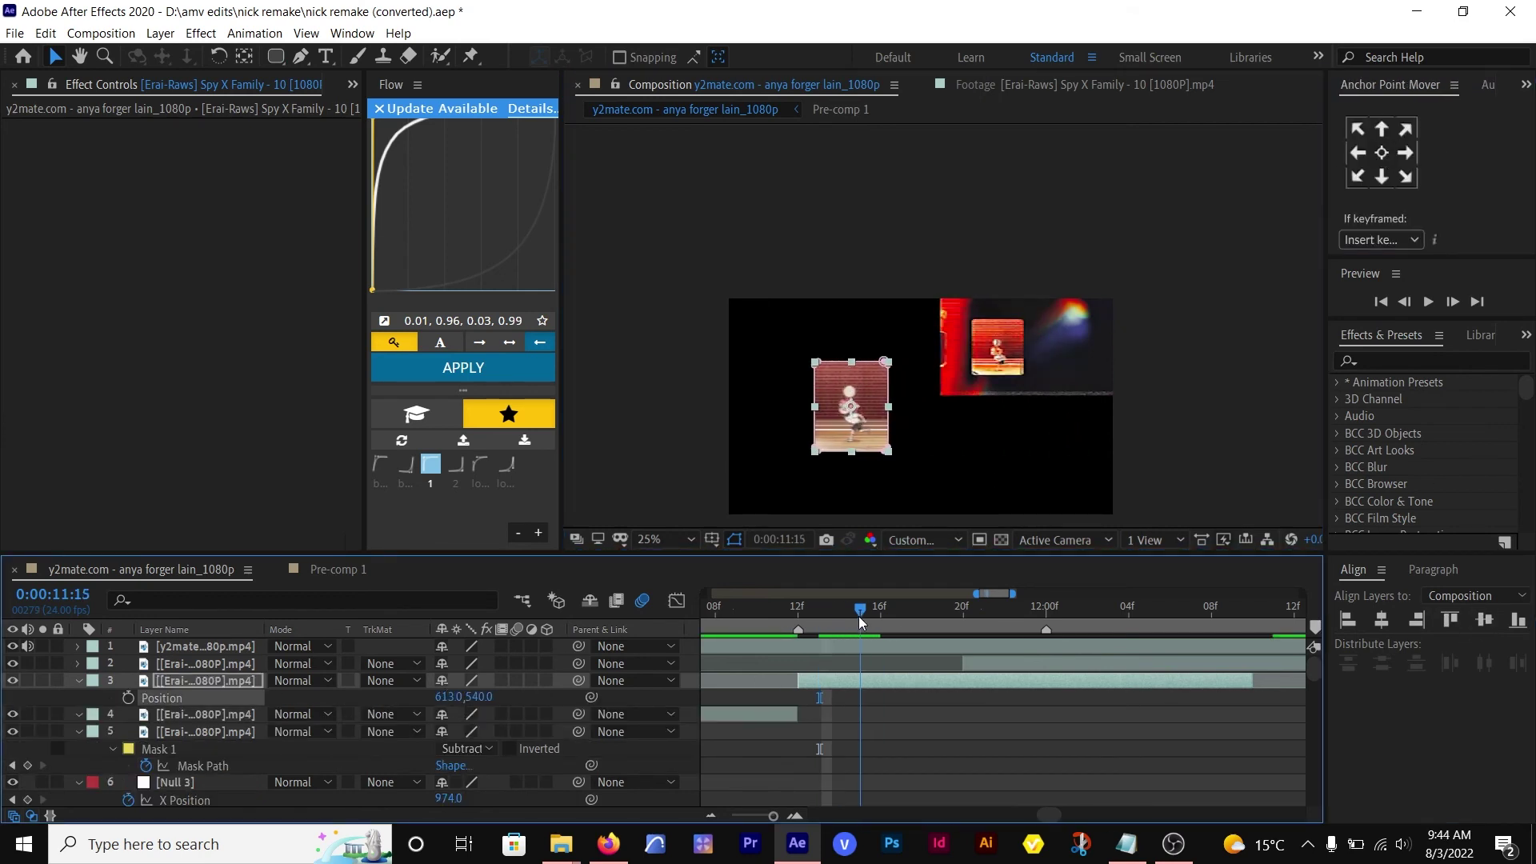
# - At 0:00:11:22, copy Mask 1 from the first masked clip onto the overlapping clip above it
pyautogui.moveTo(858, 617); pyautogui.dragTo(1005, 681)
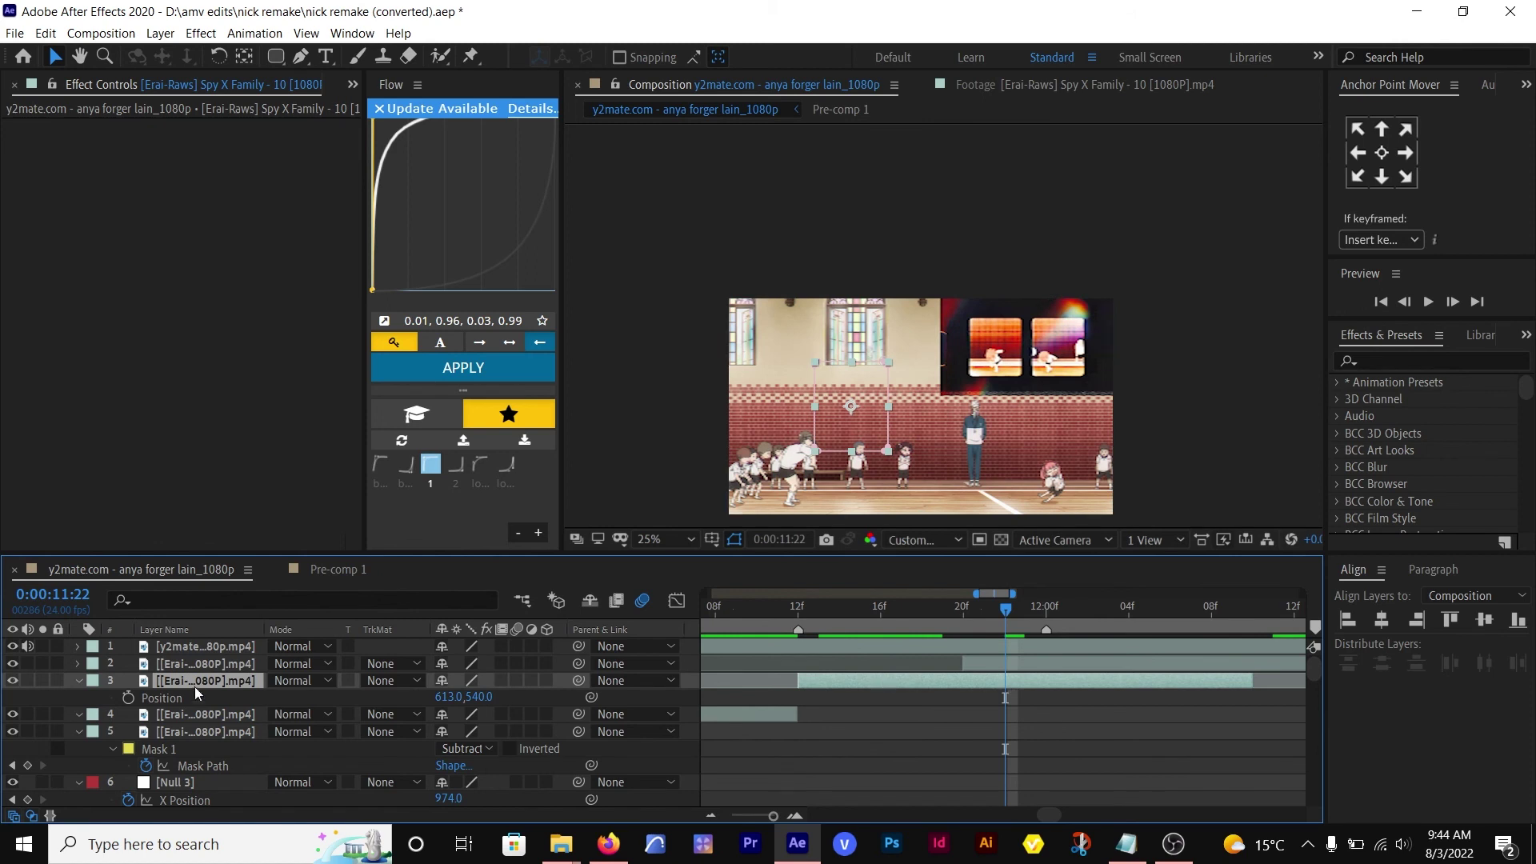
pyautogui.press('m')
pyautogui.click(189, 697)
pyautogui.hotkey('ctrl', 'c')
pyautogui.click(1039, 666)
pyautogui.hotkey('ctrl', 'v')
# - Center the second masked clip's anchor point, align it vertically and move it closer to the first; reveal its mask path
pyautogui.click(1382, 153)
pyautogui.click(1485, 620)
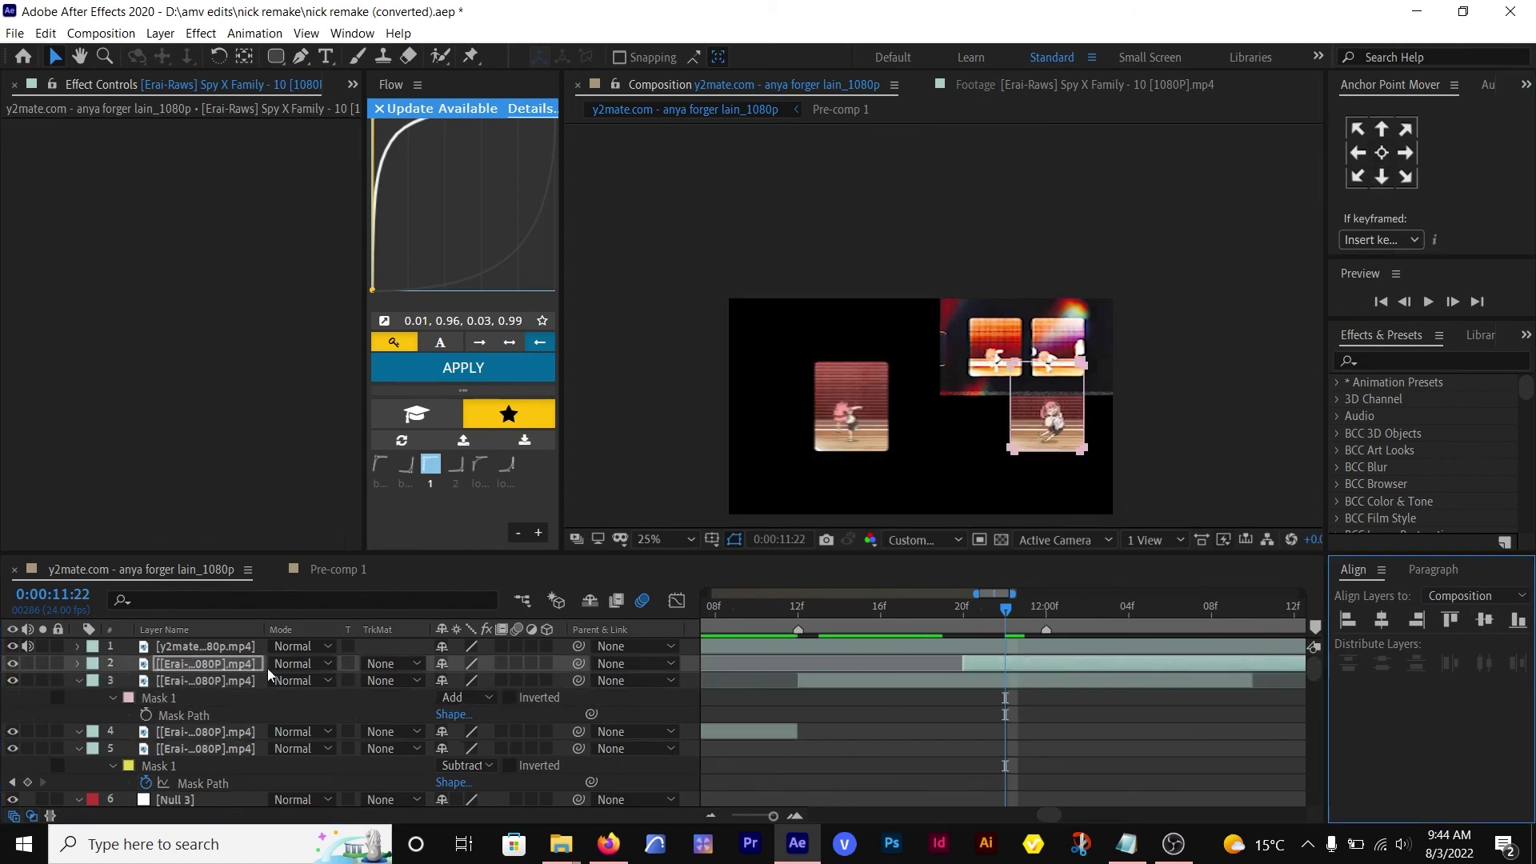
pyautogui.press('p')
pyautogui.click(162, 679)
pyautogui.press('m')
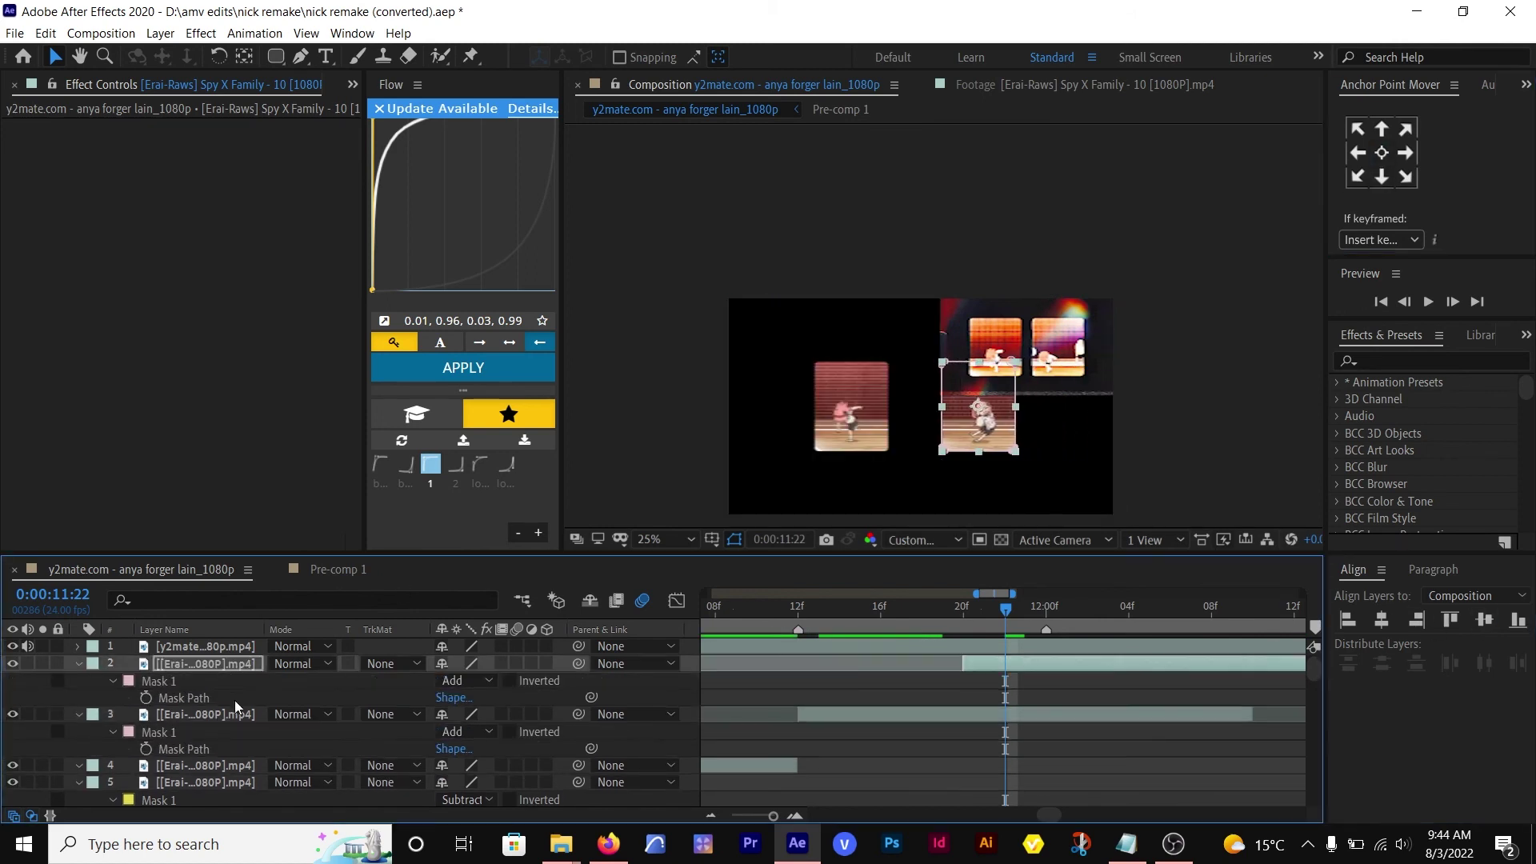
# - Widen the second clip's Mask 1 by nudging its right-edge points outward in large increments
pyautogui.scroll(1, 1014, 425)
pyautogui.click(1005, 298)
pyautogui.click(1008, 300)
pyautogui.moveTo(1068, 281); pyautogui.dragTo(983, 491)
pyautogui.hotkey('shift', 'Right')
pyautogui.hotkey('shift', 'Right')
pyautogui.hotkey('shift', 'Right')
pyautogui.hotkey('shift', 'Right')
# - Shift the whole Mask 1 path of the second clip slightly left to reframe the girl
pyautogui.click(982, 500)
pyautogui.click(991, 395)
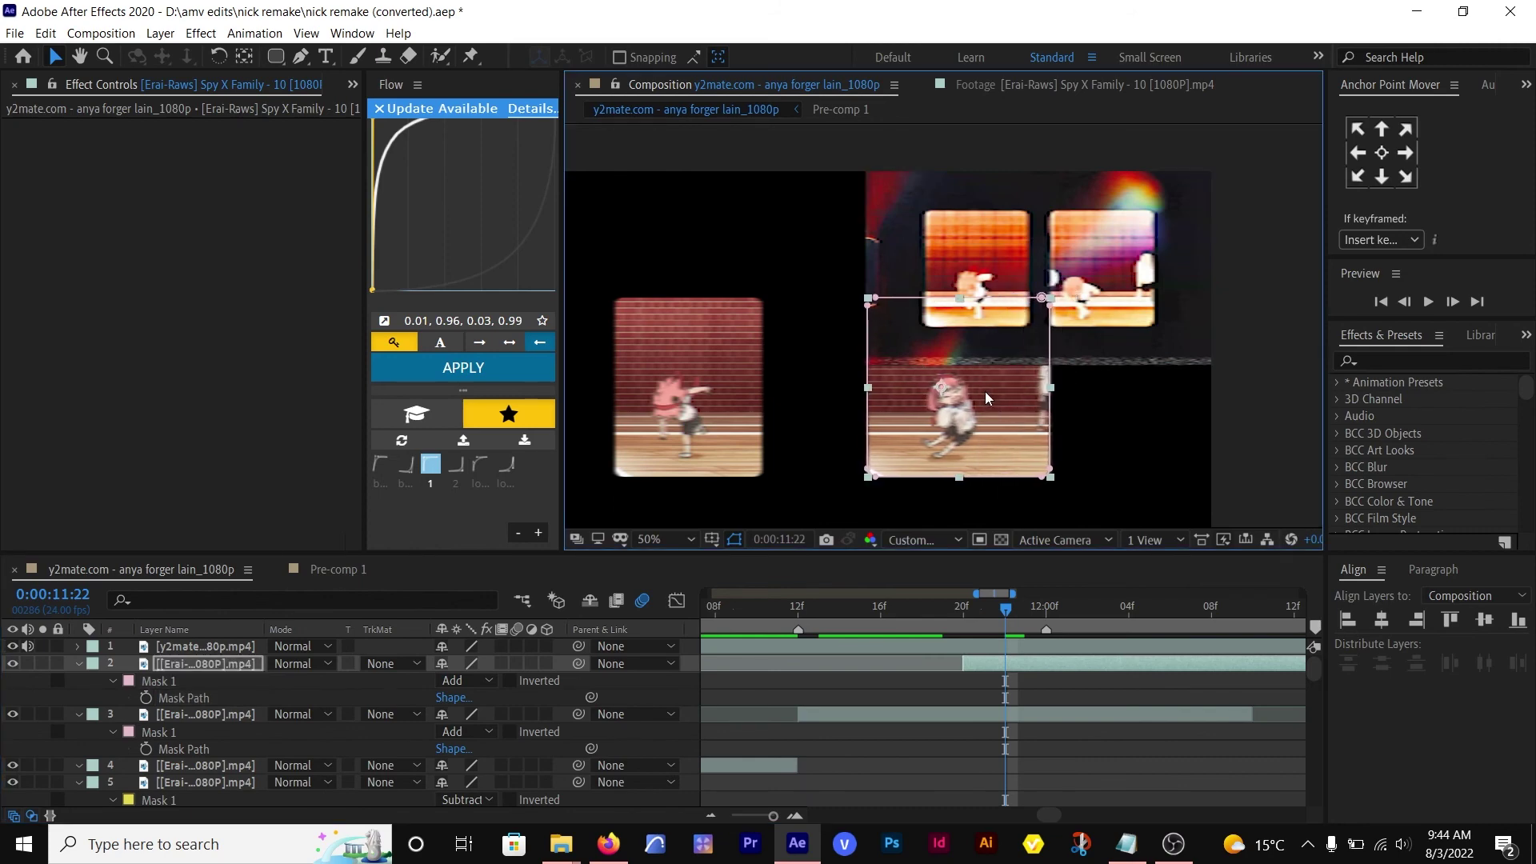
pyautogui.click(160, 743)
pyautogui.click(193, 696)
pyautogui.hotkey('shift', 'Left')
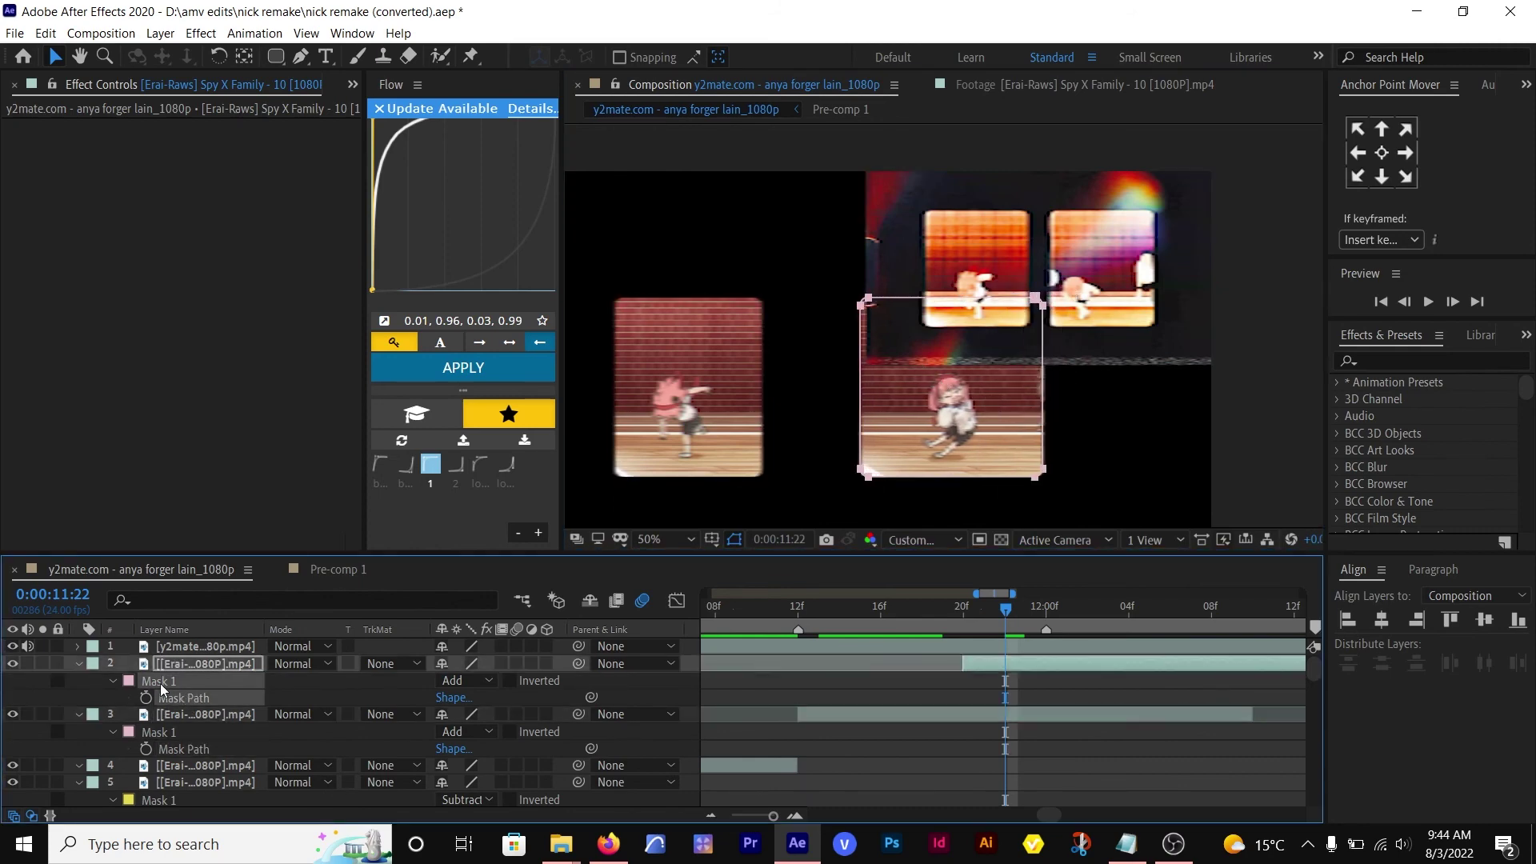
# - Replace the first clip's Mask 1 with a copy of the widened mask and nudge that clip to the right
pyautogui.click(170, 731)
pyautogui.press('Delete')
pyautogui.hotkey('ctrl', 'v')
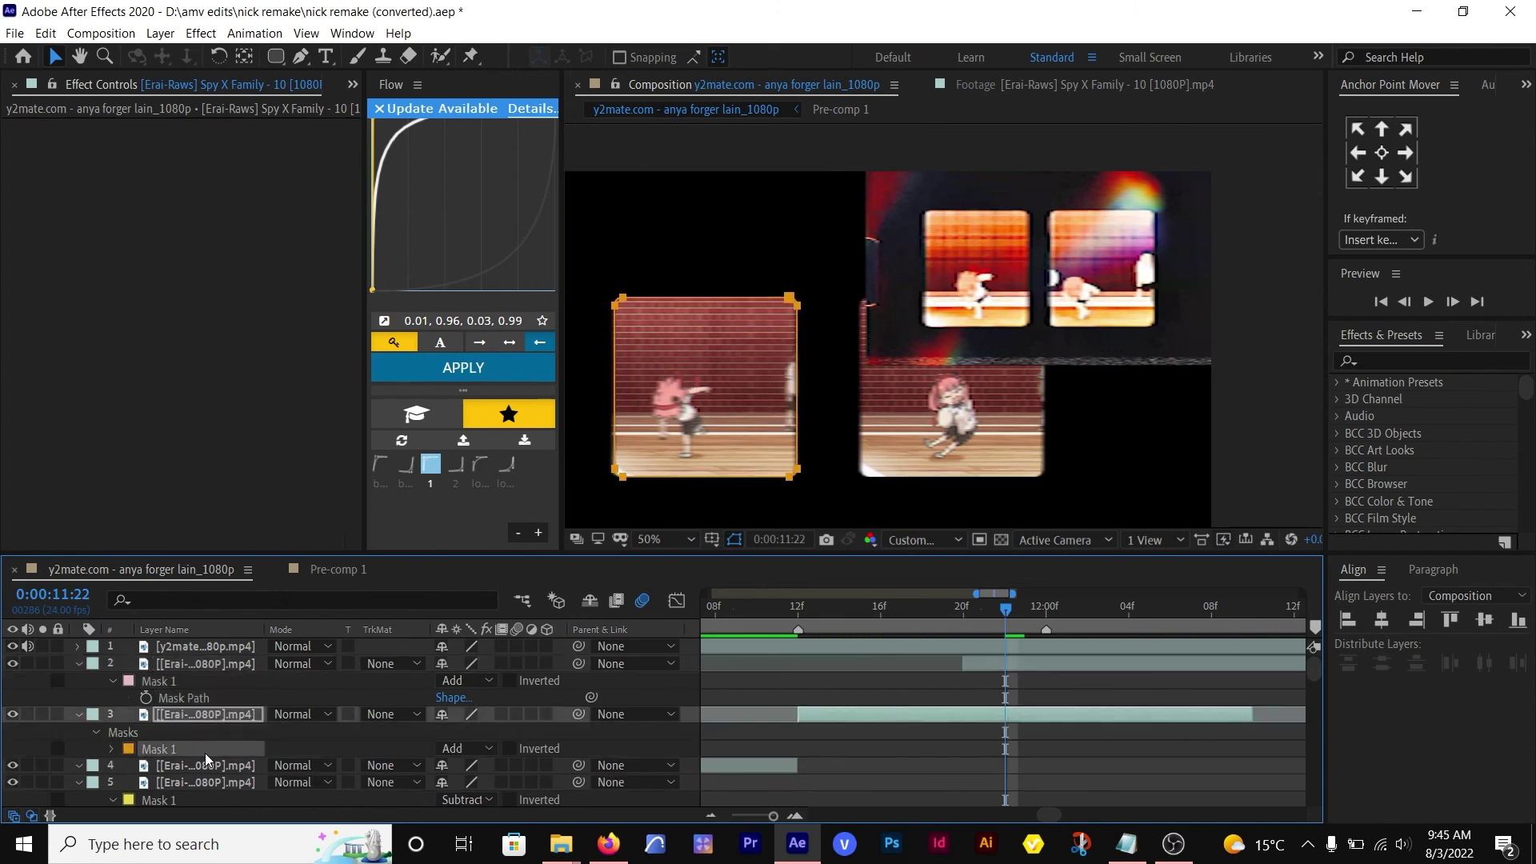
pyautogui.click(197, 718)
pyautogui.hotkey('shift', 'Right')
pyautogui.hotkey('shift', 'Right')
pyautogui.hotkey('shift', 'Right')
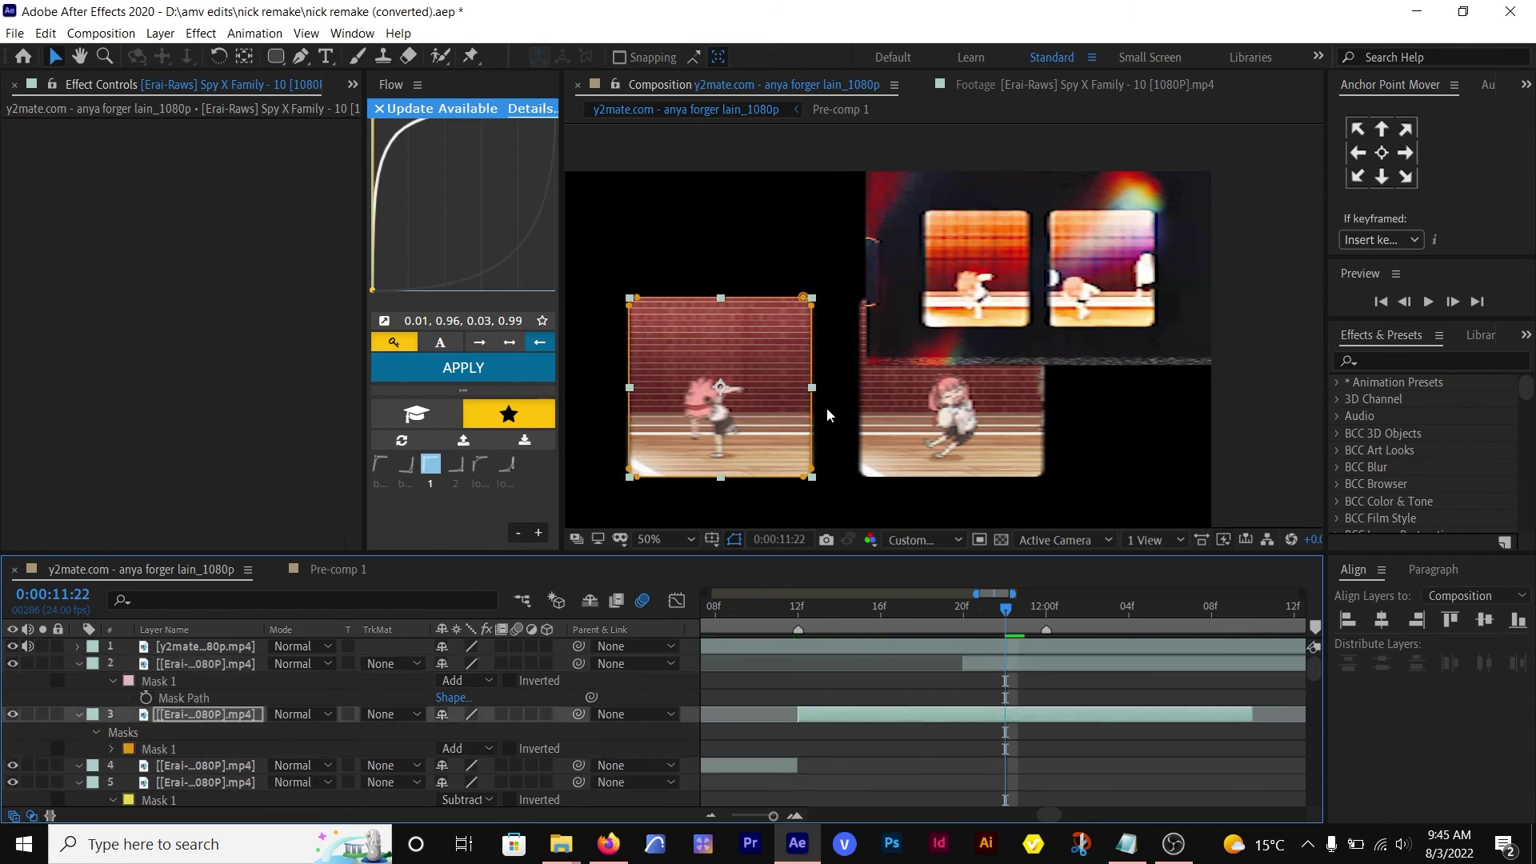
# - Set the Scale of both masked clips to 140%
pyautogui.scroll(-2, 827, 406)
pyautogui.press('s')
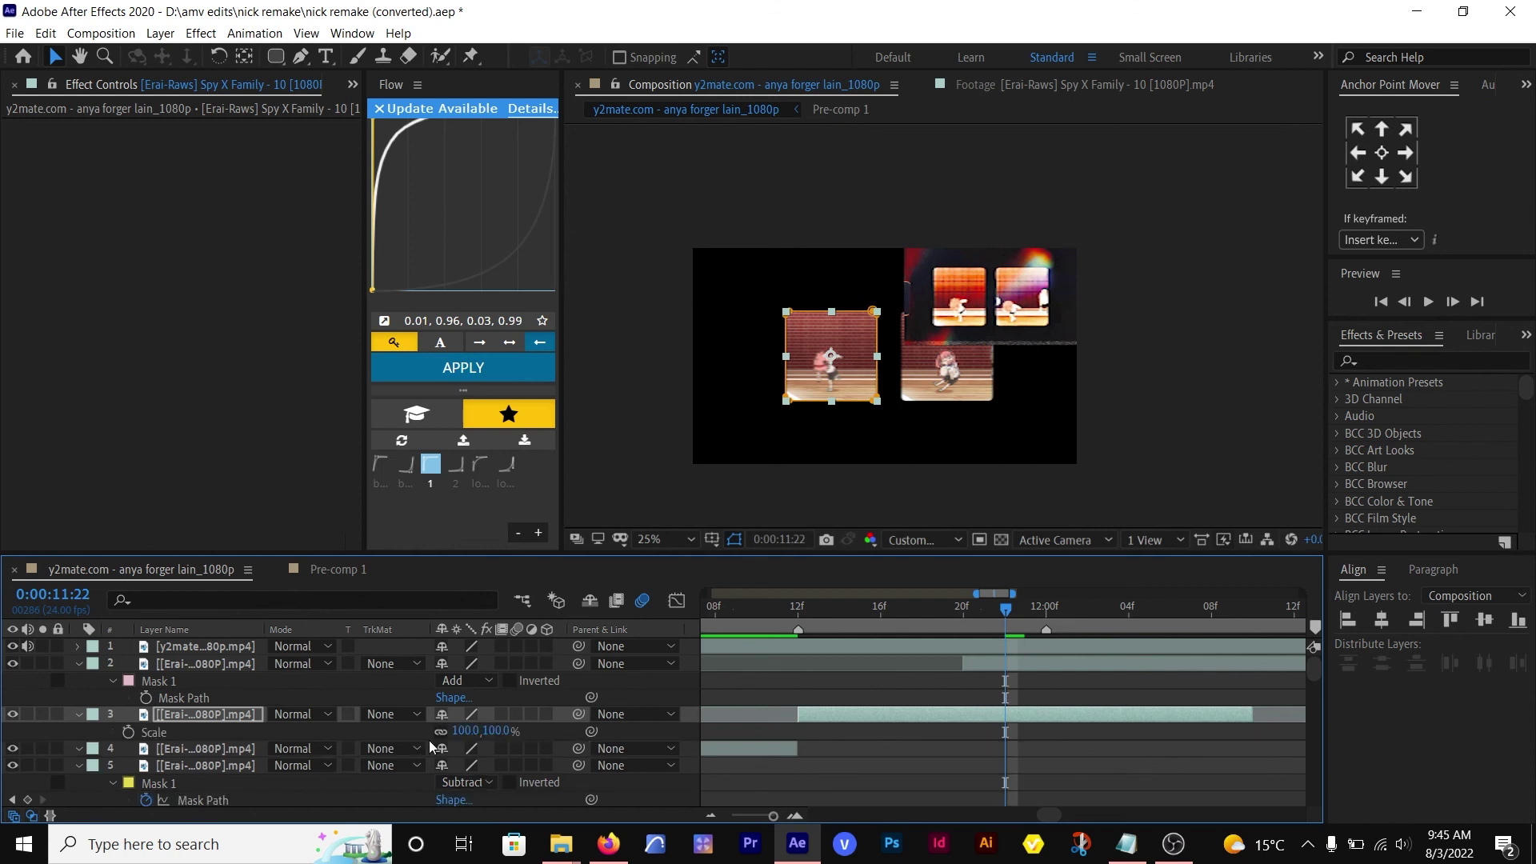
pyautogui.moveTo(467, 732); pyautogui.dragTo(497, 732)
pyautogui.click(1062, 664)
pyautogui.write('s140')
pyautogui.press('Return')
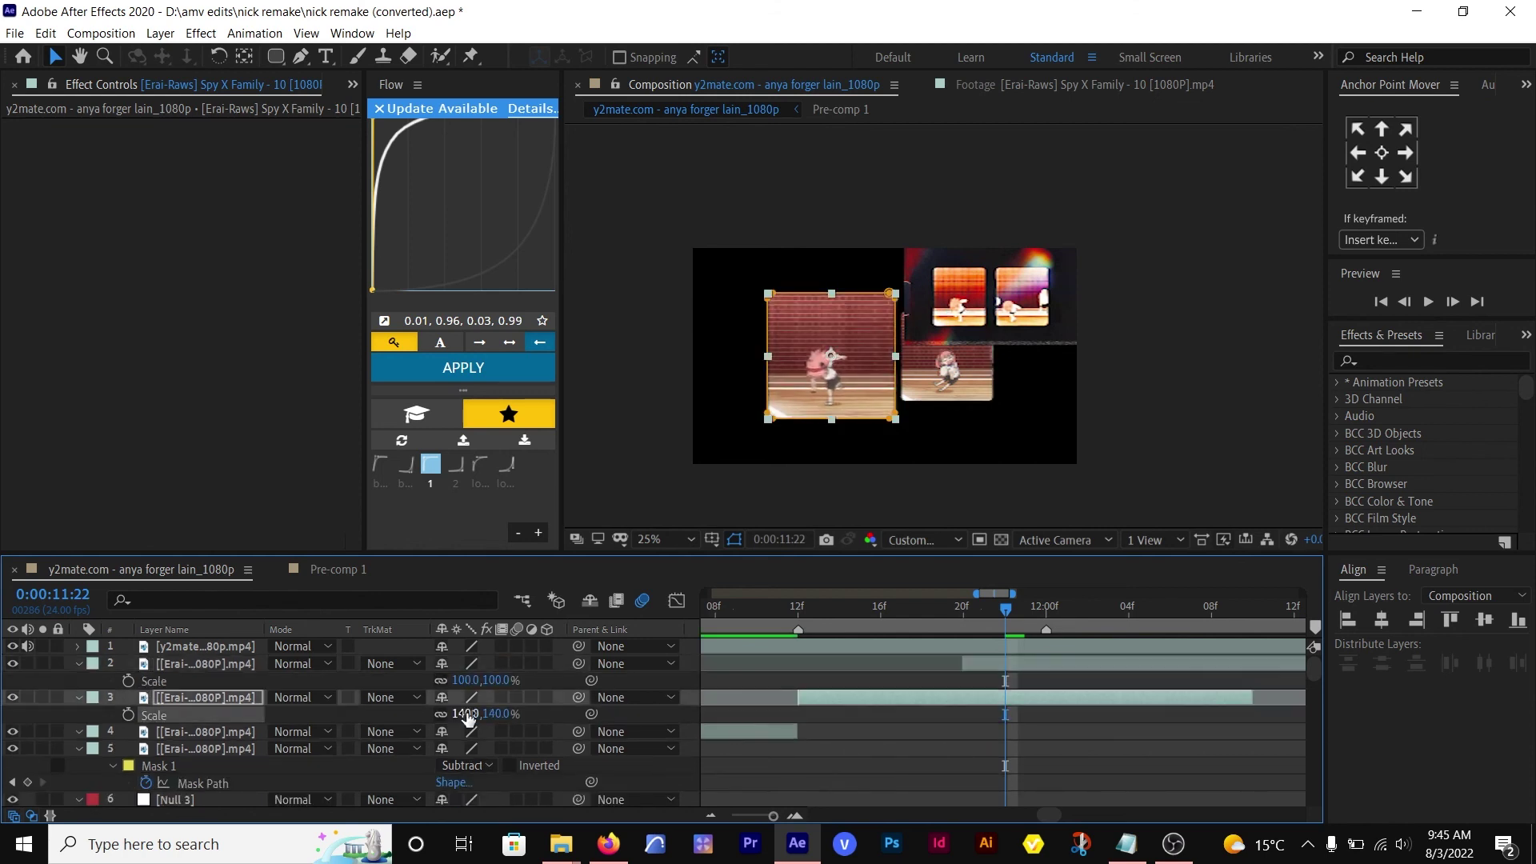
pyautogui.click(466, 680)
pyautogui.write('140')
pyautogui.press('Return')
# - Position the second masked clip at 1329, 540 and the first at 597, 540, and save the project
pyautogui.moveTo(453, 680); pyautogui.dragTo(383, 714)
pyautogui.click(490, 698)
pyautogui.press('p')
pyautogui.hotkey('ctrl', 's')
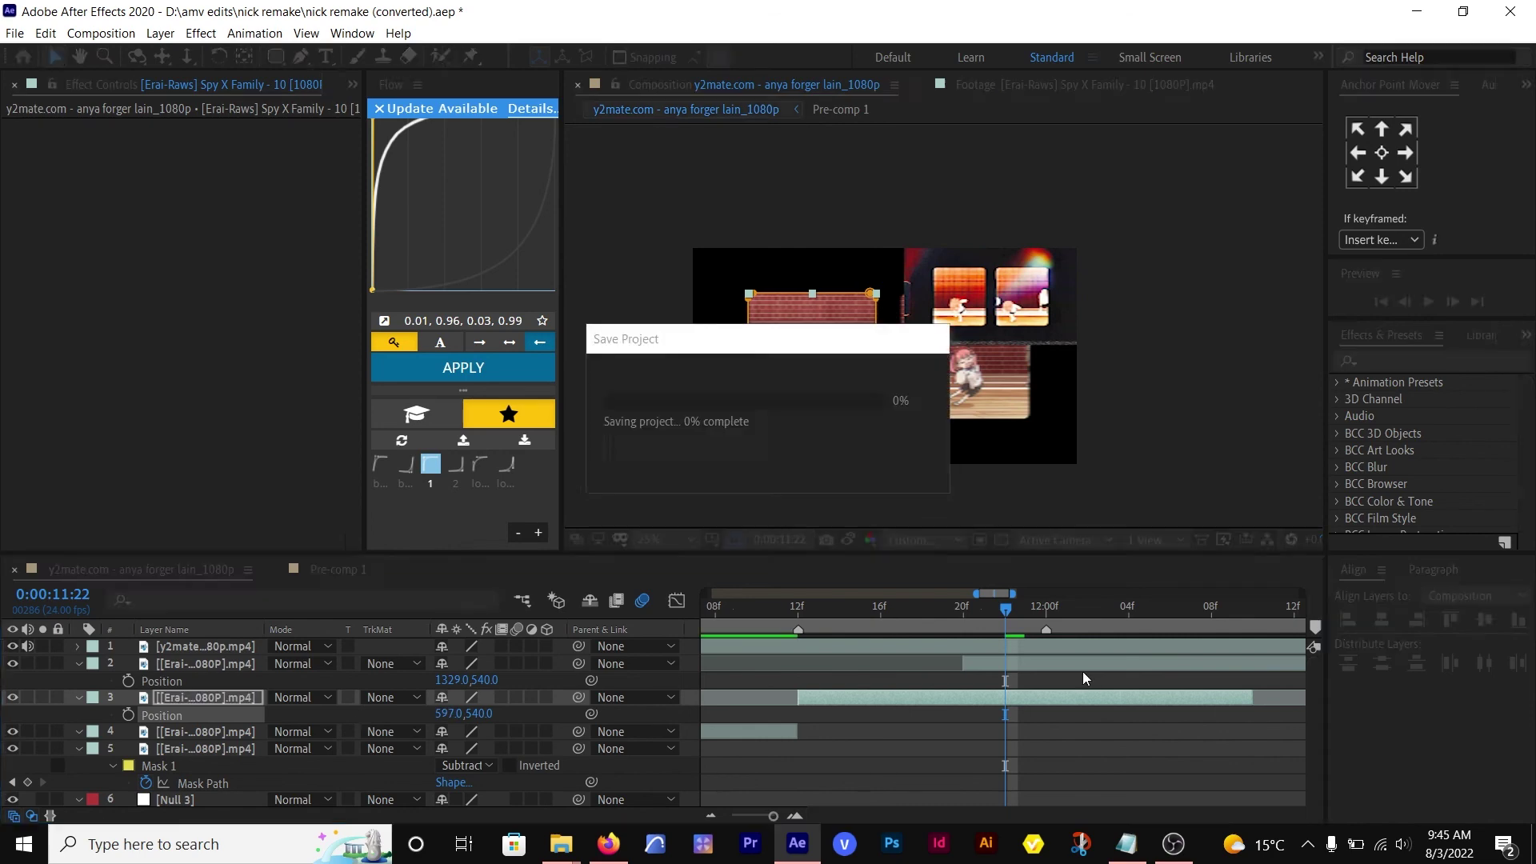
pyautogui.keyDown('alt'); pyautogui.scroll(-2, 1083, 670); pyautogui.keyUp('alt')
pyautogui.scroll(-3, 1083, 670)
pyautogui.moveTo(1053, 612); pyautogui.dragTo(928, 637)
pyautogui.keyDown('shift'); pyautogui.click(968, 675); pyautogui.keyUp('shift')
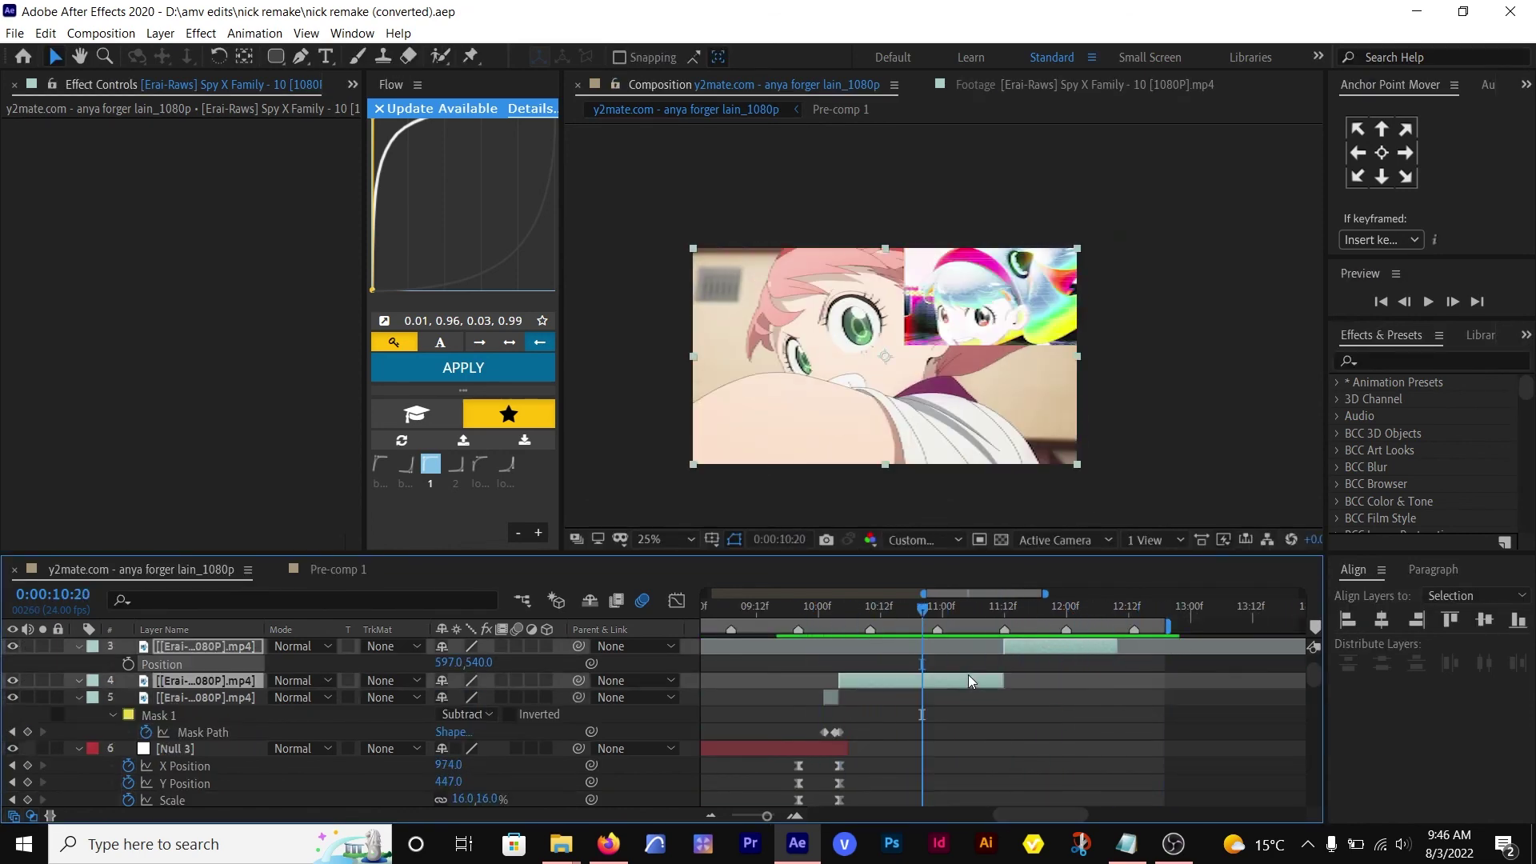
pyautogui.hotkey('ctrl', 'shift', 'c')
pyautogui.press('Return')
pyautogui.click(1488, 85)
pyautogui.click(1390, 146)
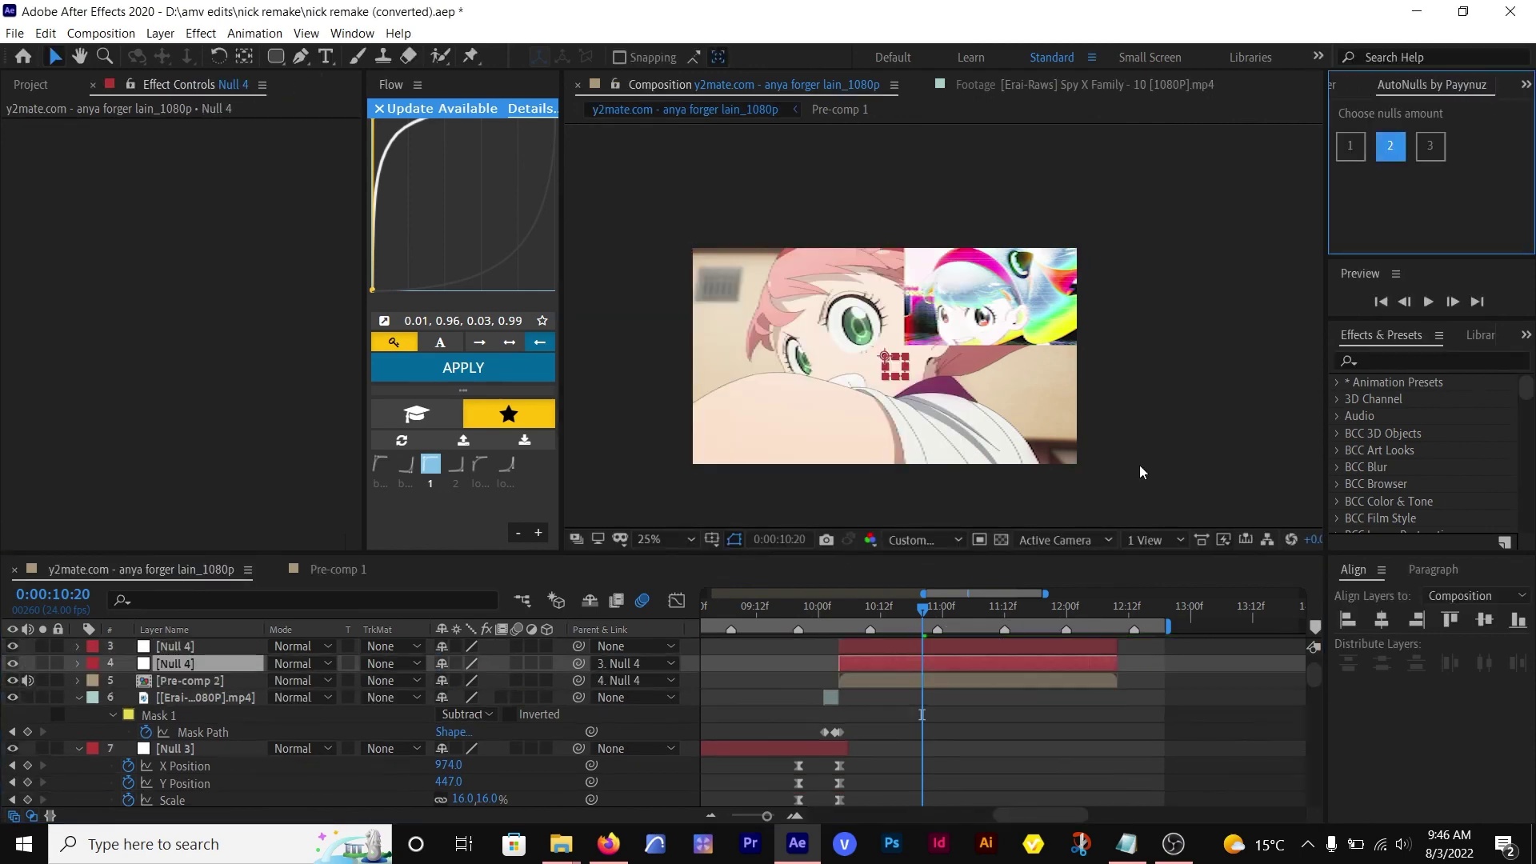
pyautogui.moveTo(923, 595); pyautogui.dragTo(918, 594)
pyautogui.scroll(2, 935, 649)
pyautogui.hotkey('ctrl', 'z')
pyautogui.hotkey('ctrl', 'z')
# - Pre-compose the two masked clips as Pre-comp 2 and add two chained parent nulls to it
pyautogui.click(1054, 698)
pyautogui.keyDown('shift'); pyautogui.click(1076, 664); pyautogui.keyUp('shift')
pyautogui.hotkey('ctrl', 'shift', 'c')
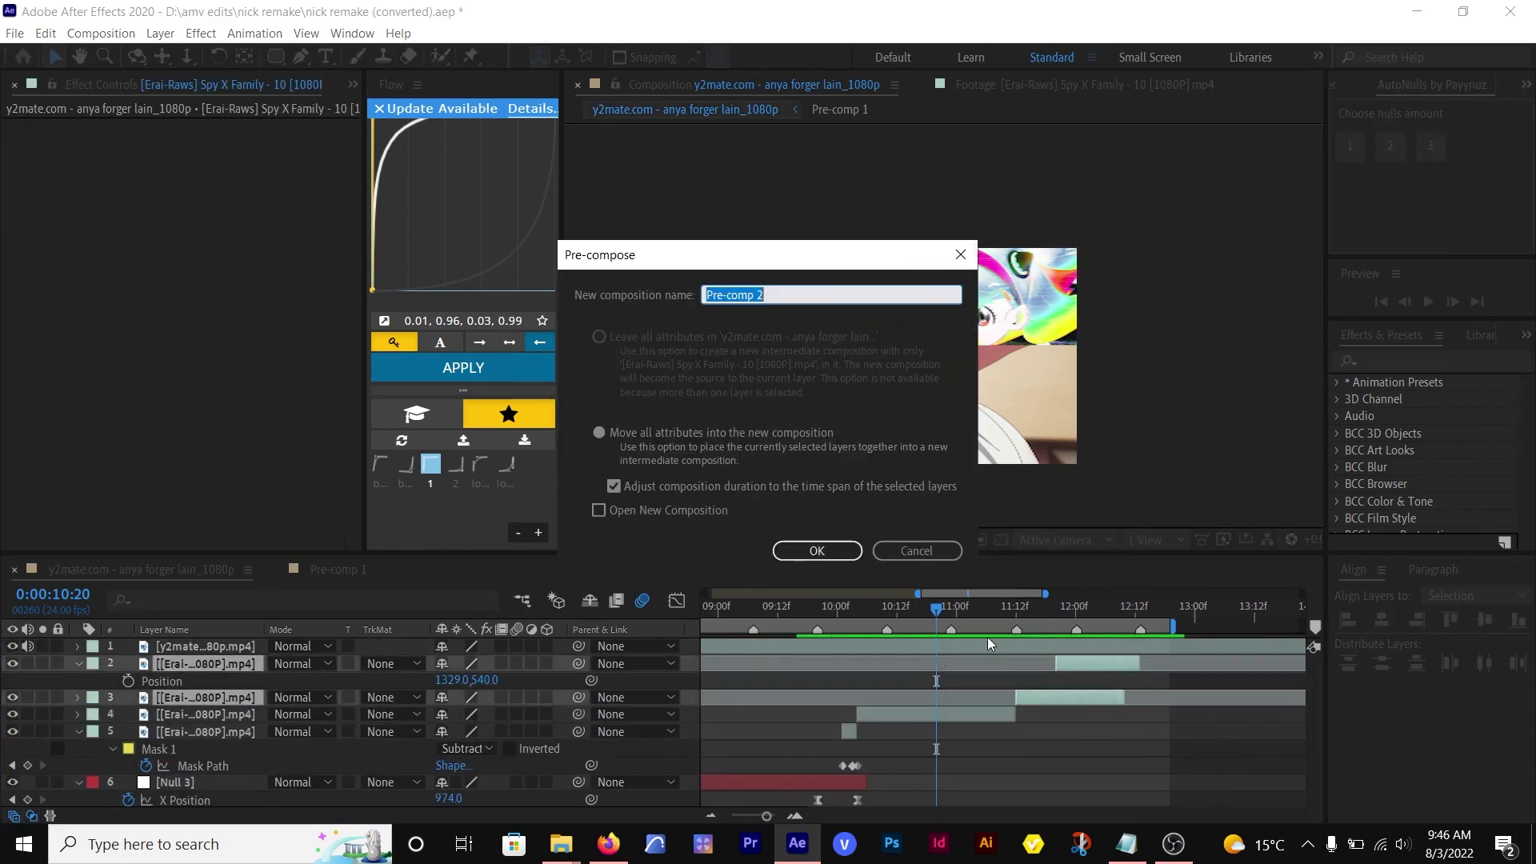
pyautogui.press('Return')
pyautogui.click(1043, 611)
pyautogui.click(1390, 147)
# - Keyframe the lower Null 4's Scale from 150% at 0:00:11:12 down to 100% at about 0:00:12:02
pyautogui.scroll(1, 1064, 665)
pyautogui.moveTo(1031, 612); pyautogui.dragTo(973, 612)
pyautogui.press('s')
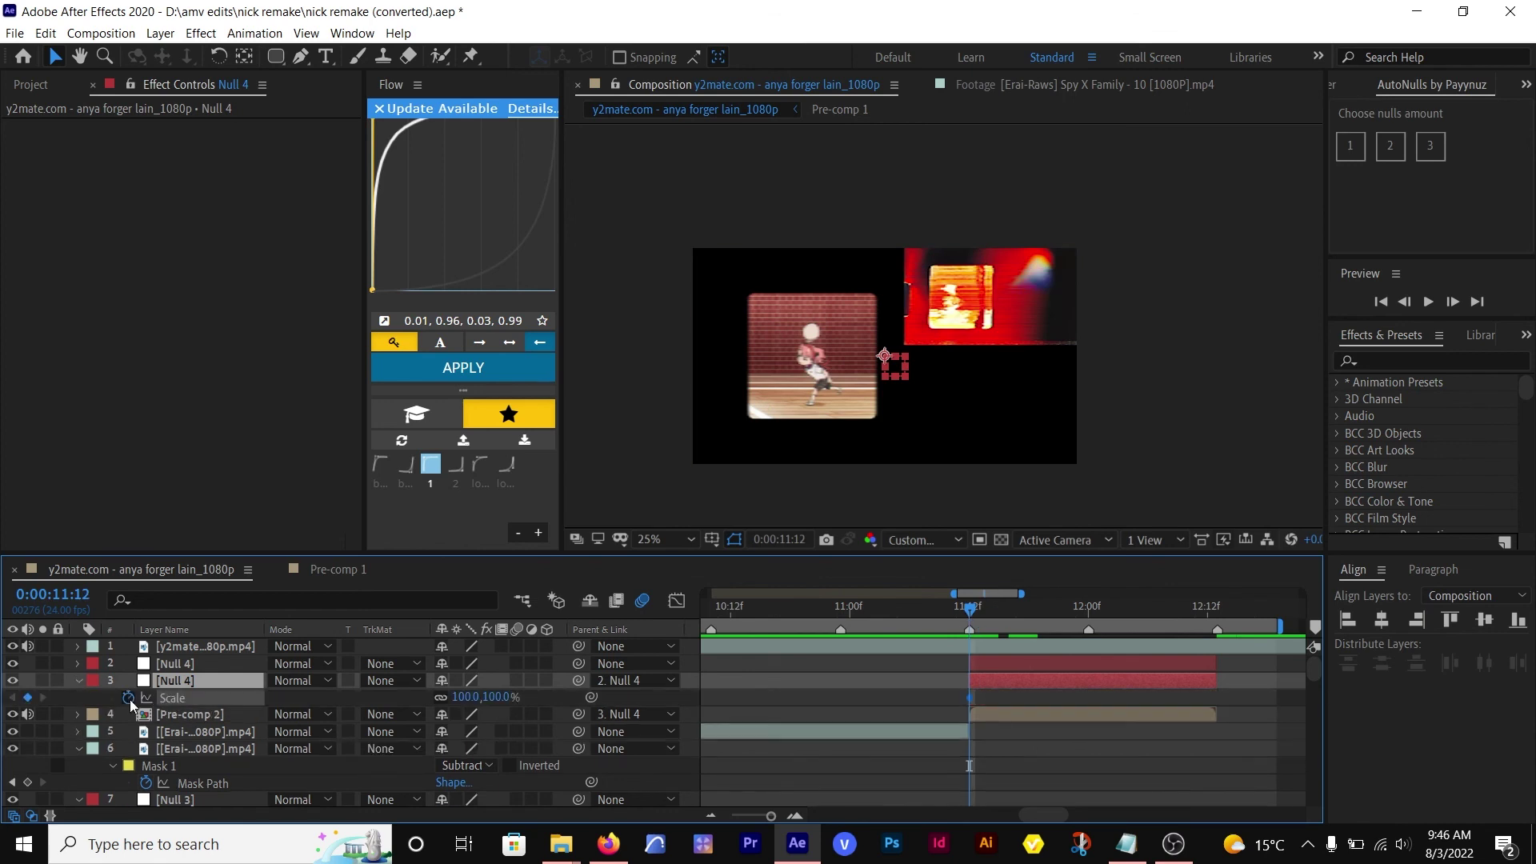
pyautogui.press('space')
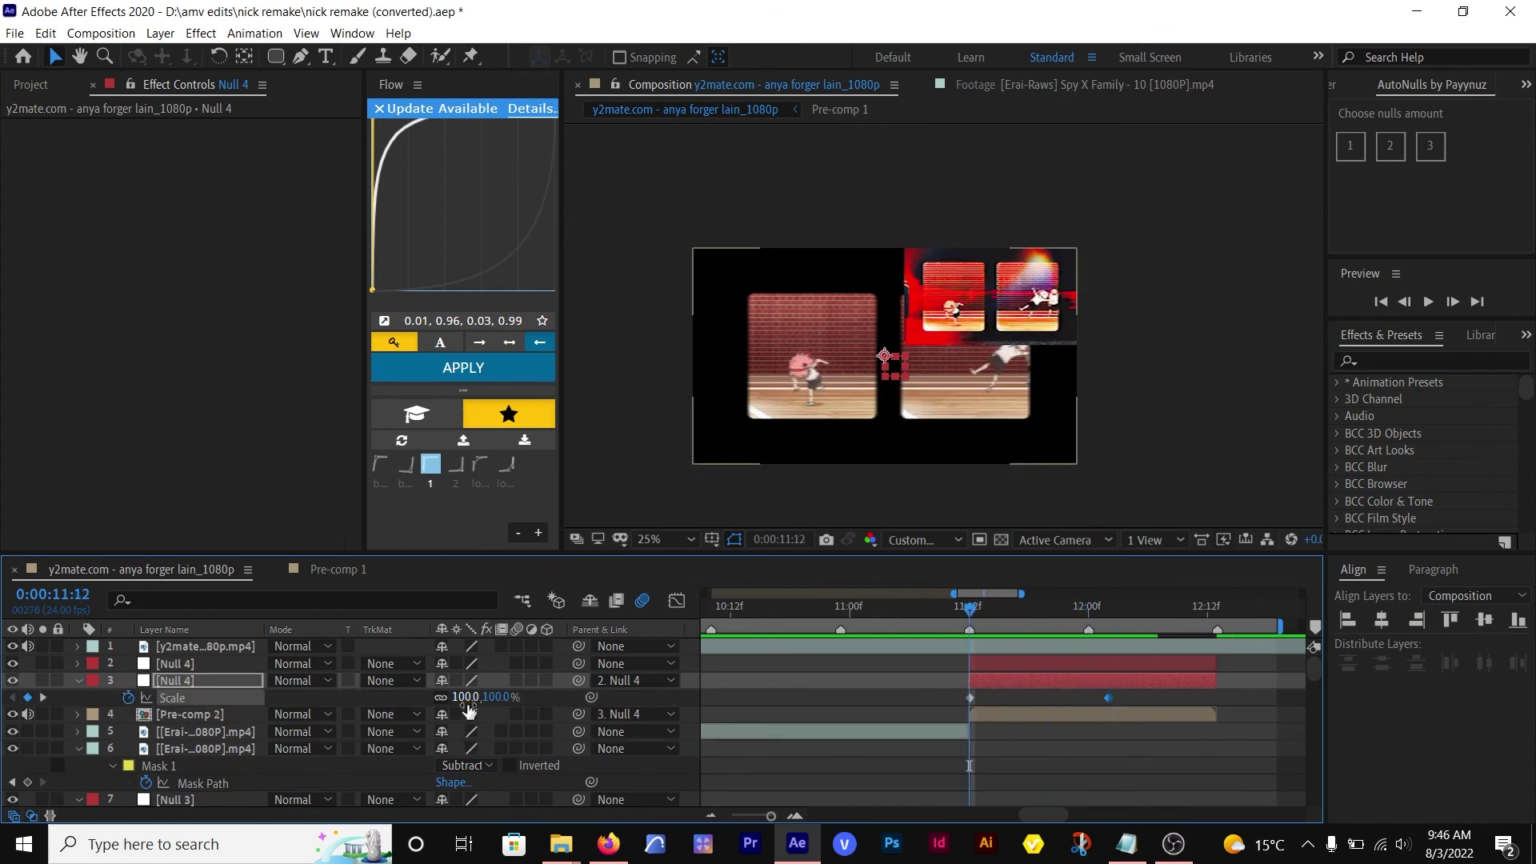
pyautogui.moveTo(466, 697); pyautogui.dragTo(496, 697)
# - Ease the lower Null 4's Scale keyframes and shape the curve to drop quickly and settle slowly
pyautogui.click(464, 368)
pyautogui.click(677, 601)
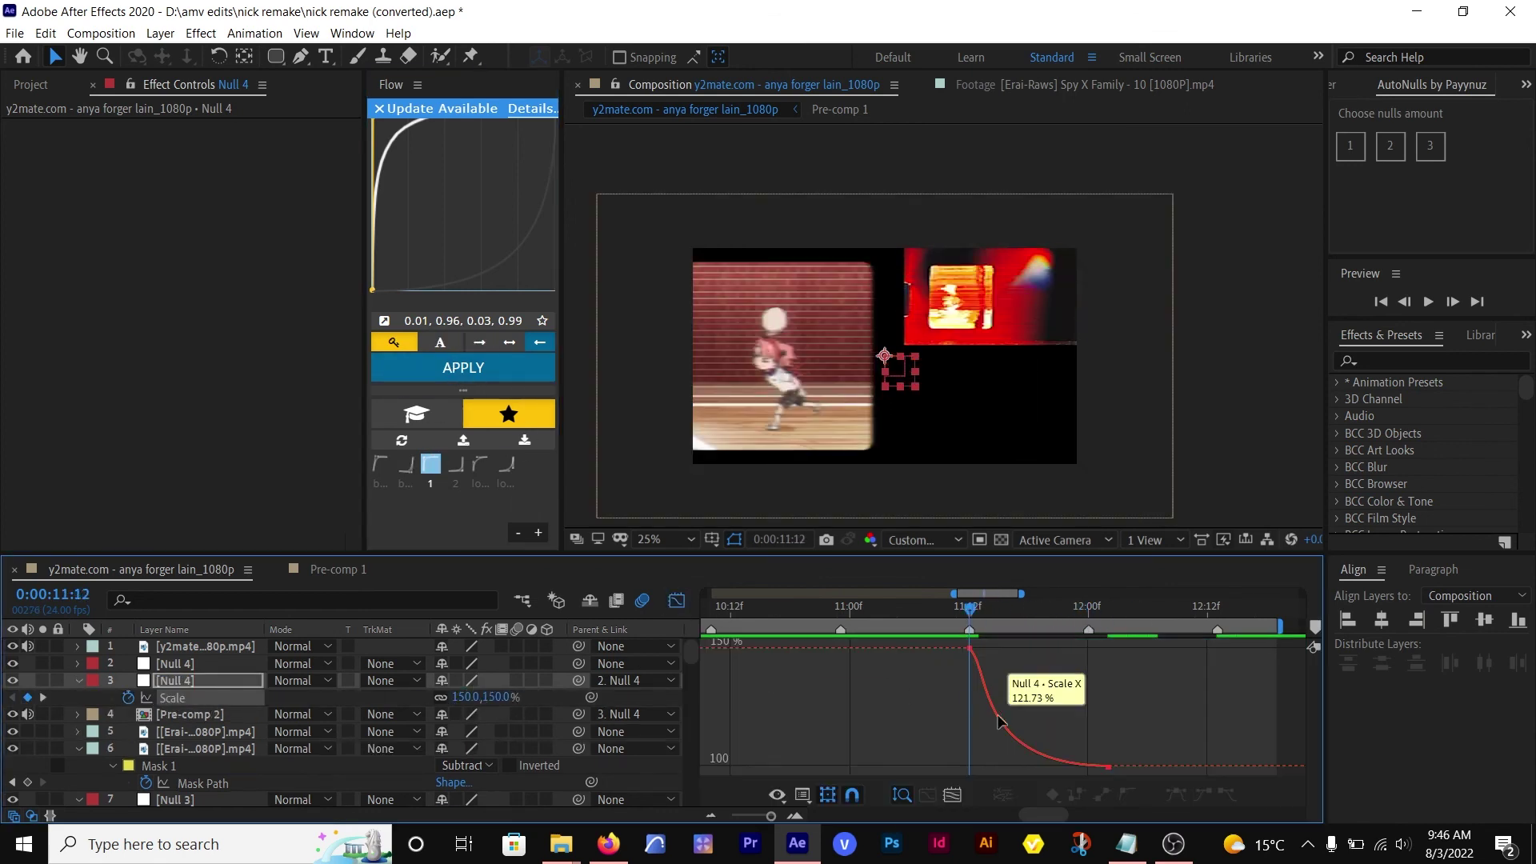
pyautogui.click(1000, 717)
pyautogui.click(1177, 794)
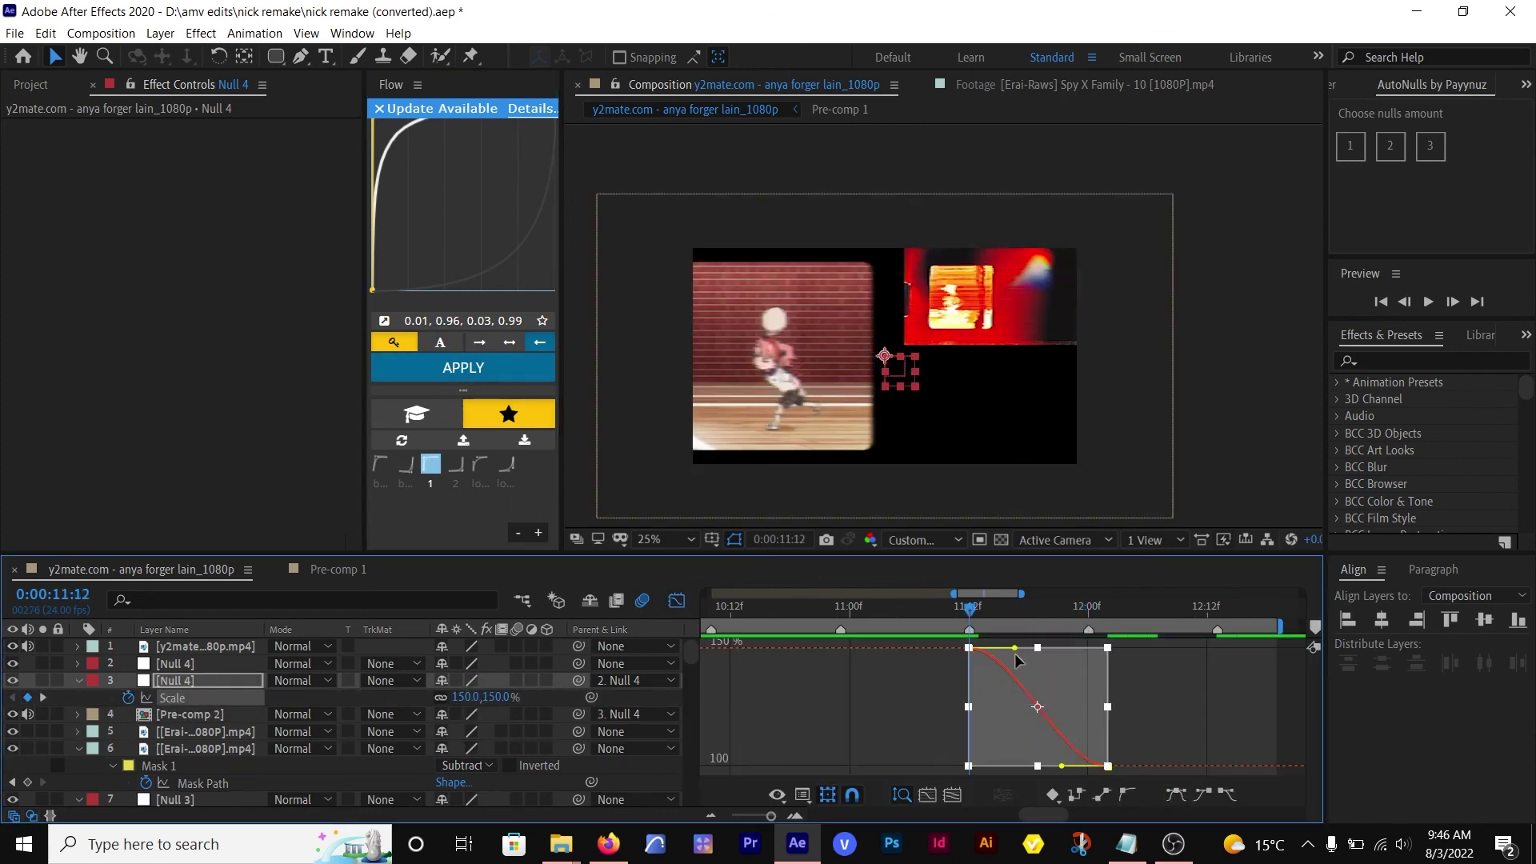
pyautogui.click(677, 601)
# - Keyframe the upper Null 4's Scale to grow from 0:00:11:23 to 0:00:12:13 along an eased curve, and save the project
pyautogui.moveTo(976, 610); pyautogui.dragTo(1218, 612)
pyautogui.click(1081, 665)
pyautogui.press('s')
pyautogui.click(128, 681)
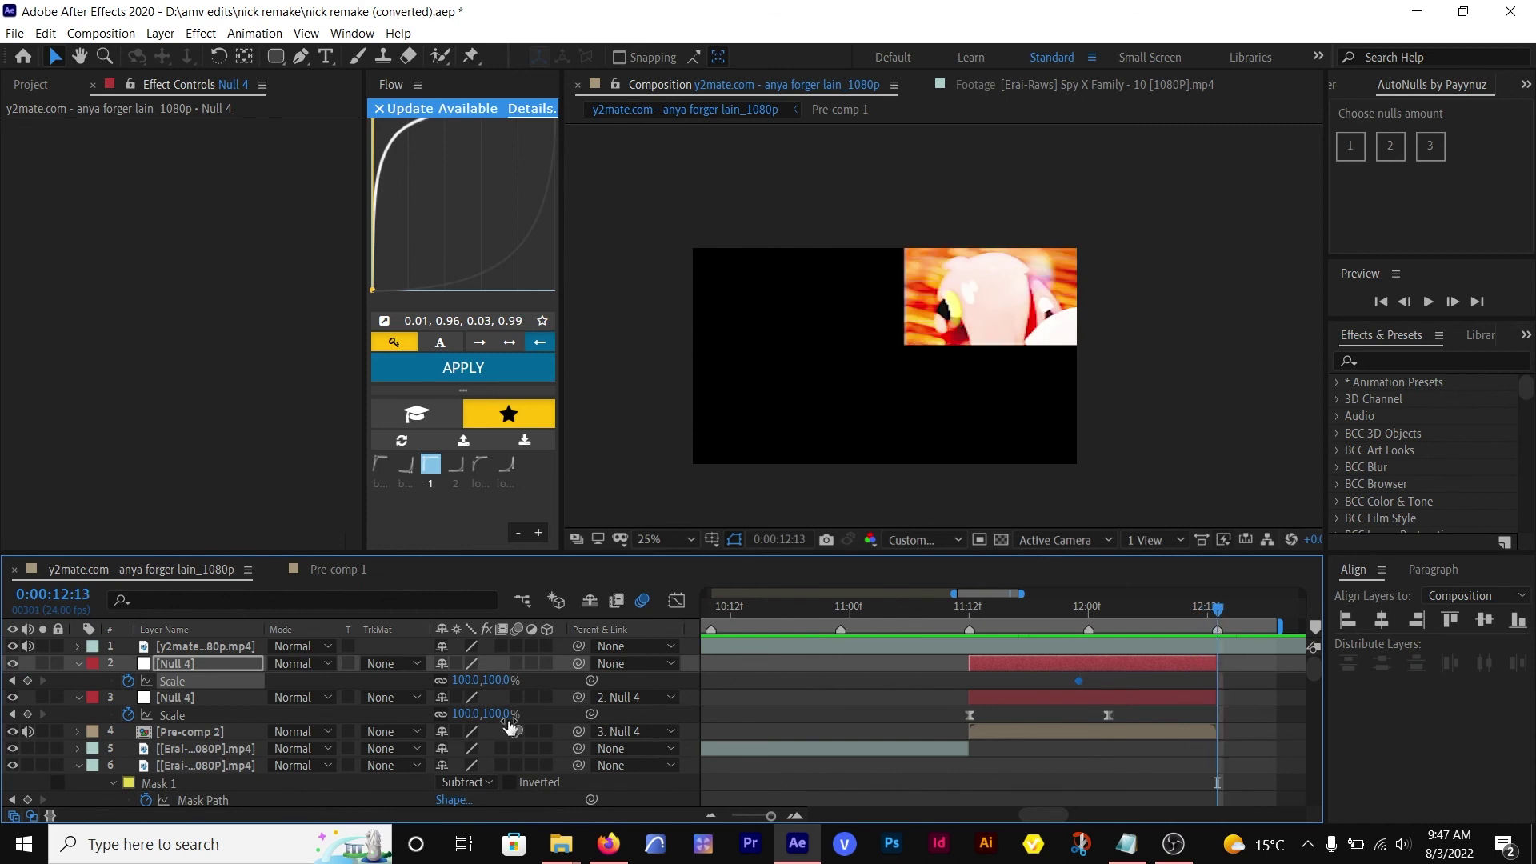
pyautogui.click(1074, 625)
pyautogui.hotkey('shift', 'F3')
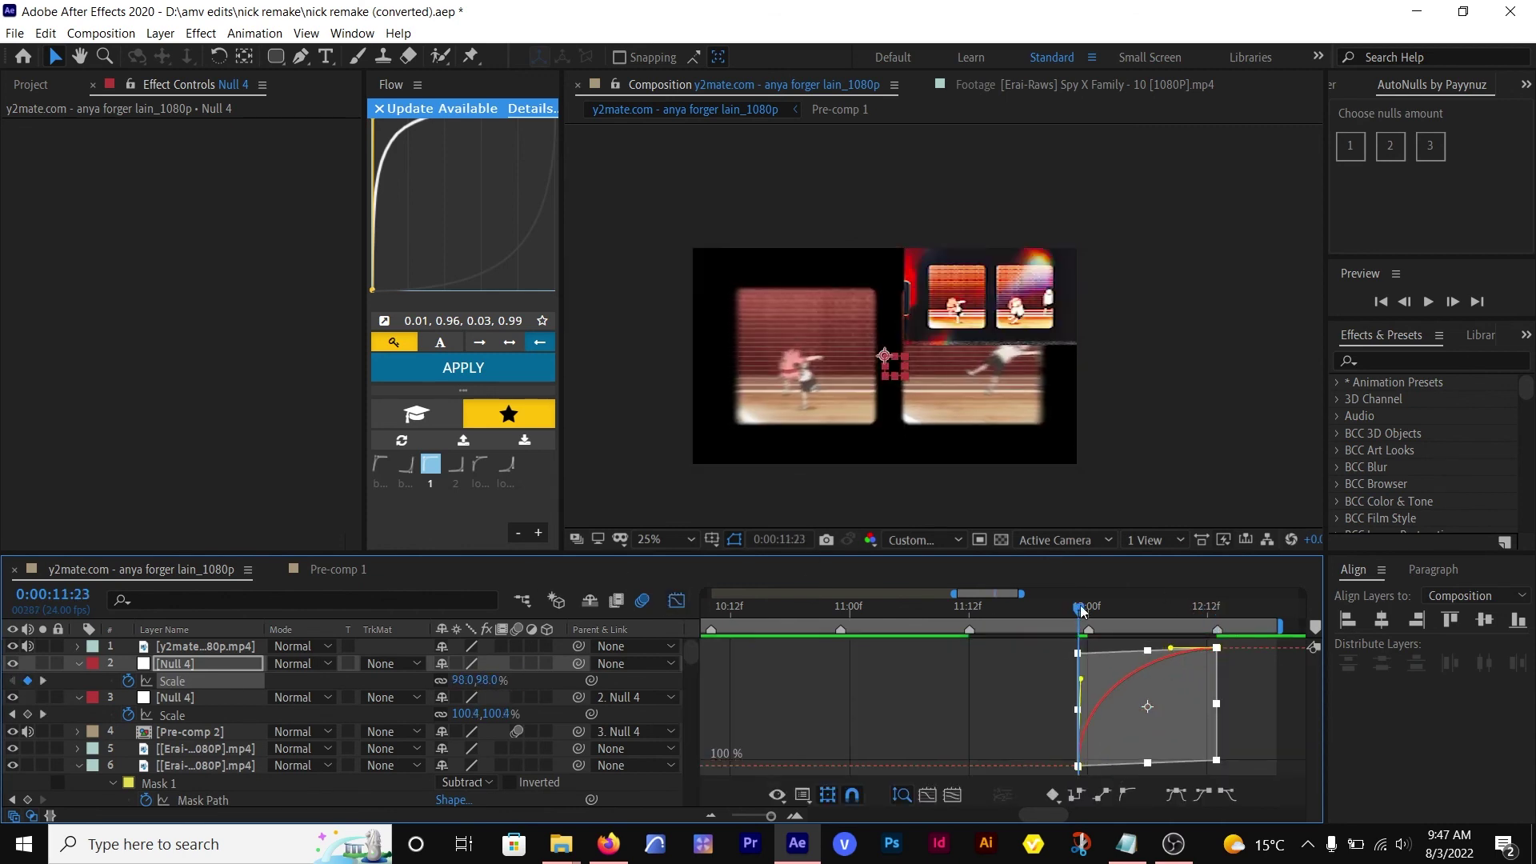
pyautogui.moveTo(1082, 612); pyautogui.dragTo(1056, 676)
pyautogui.hotkey('ctrl', 'z')
pyautogui.hotkey('shift', 'F3')
pyautogui.hotkey('ctrl', 's')
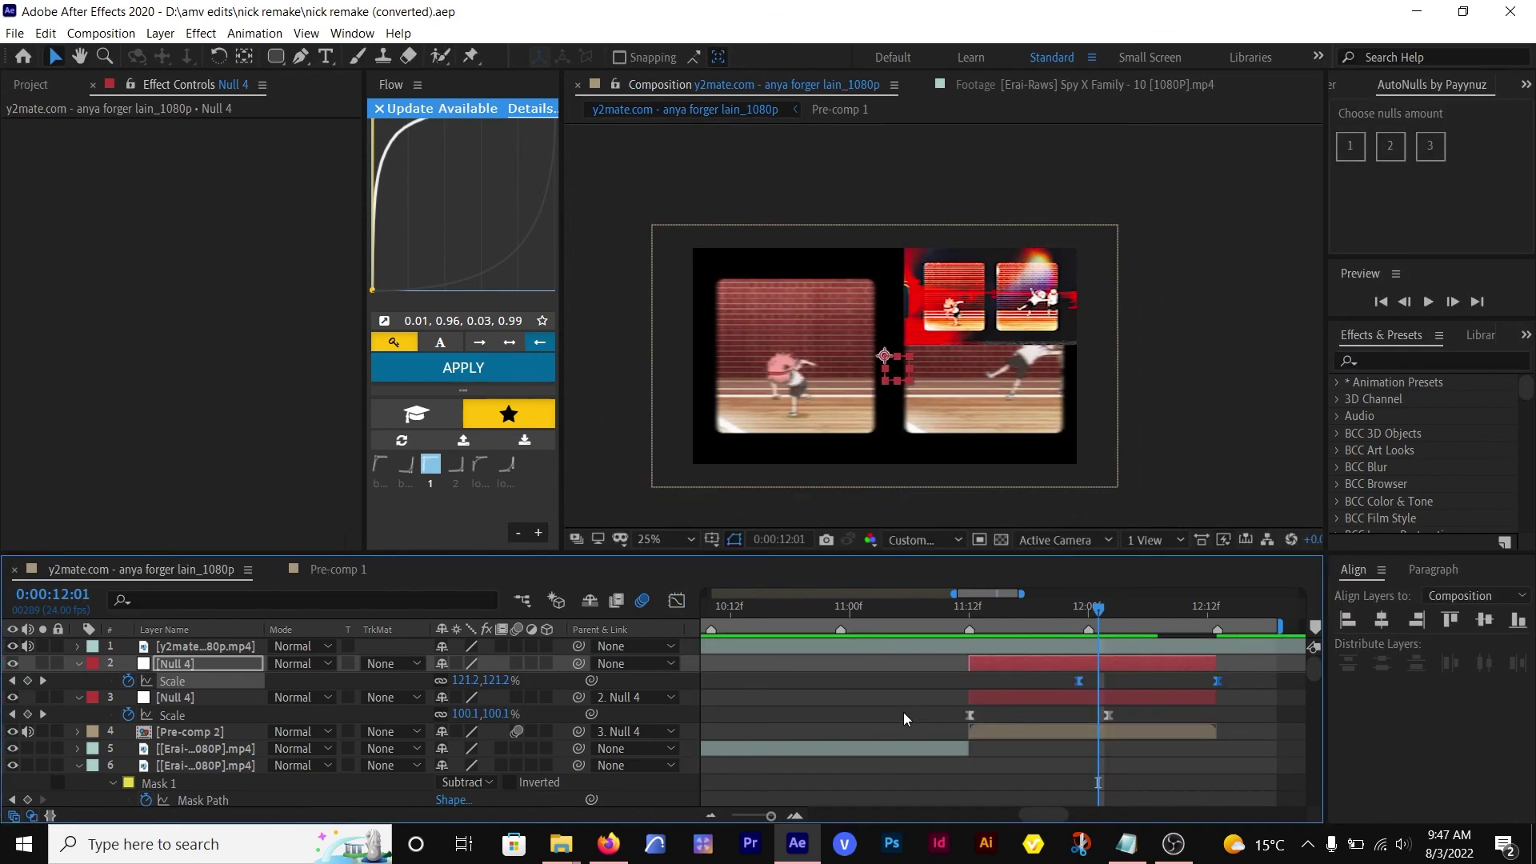
# - Set the work area to end at 0:00:12:10 and preview the edit
pyautogui.scroll(-2, 904, 719)
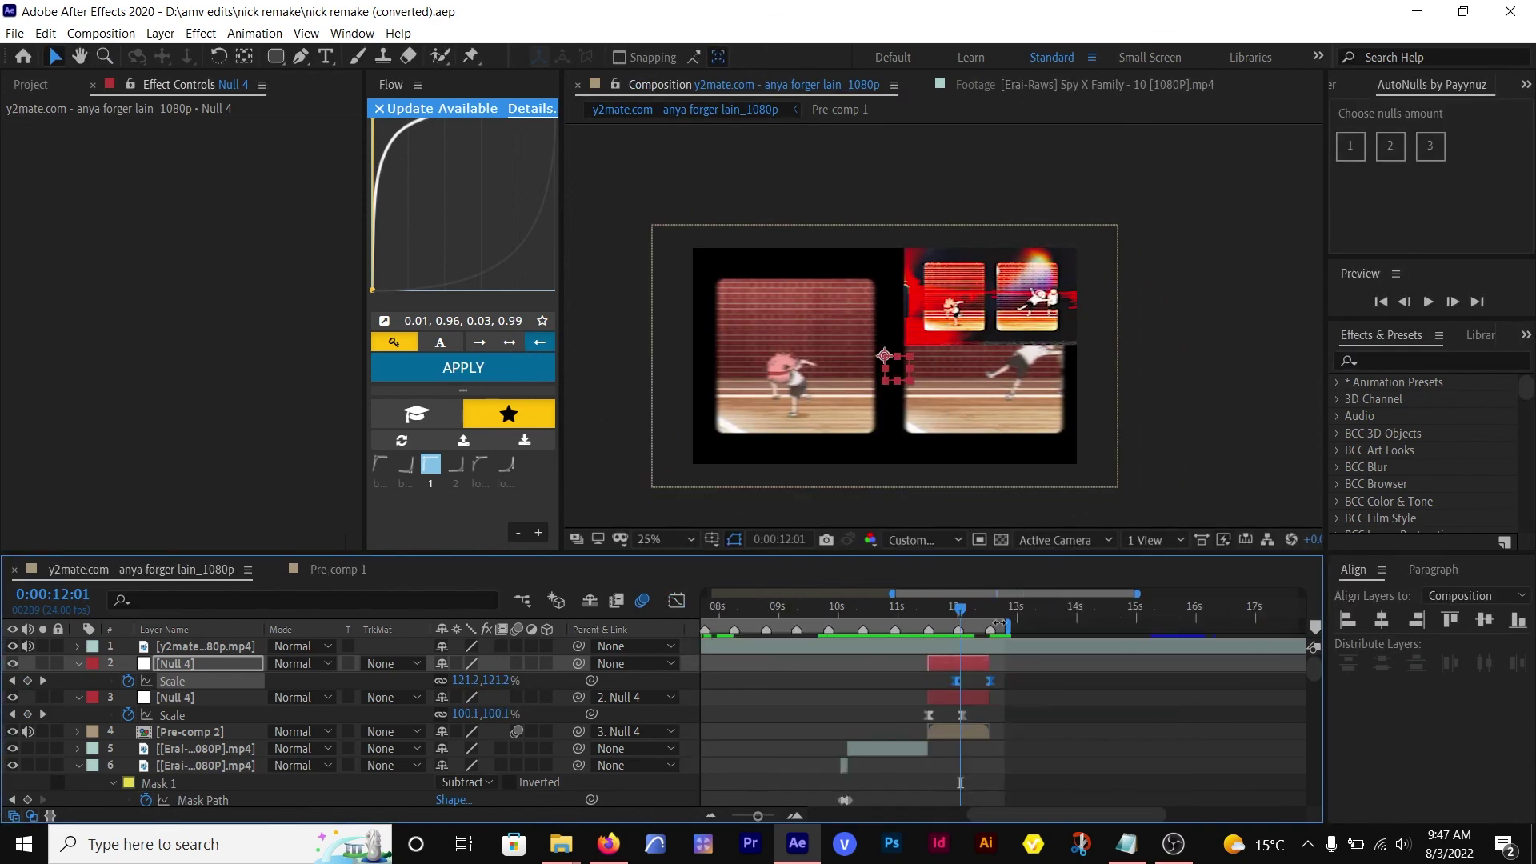
pyautogui.moveTo(995, 611); pyautogui.dragTo(988, 614)
pyautogui.press('pageup')
pyautogui.press('pageup')
pyautogui.press('n')
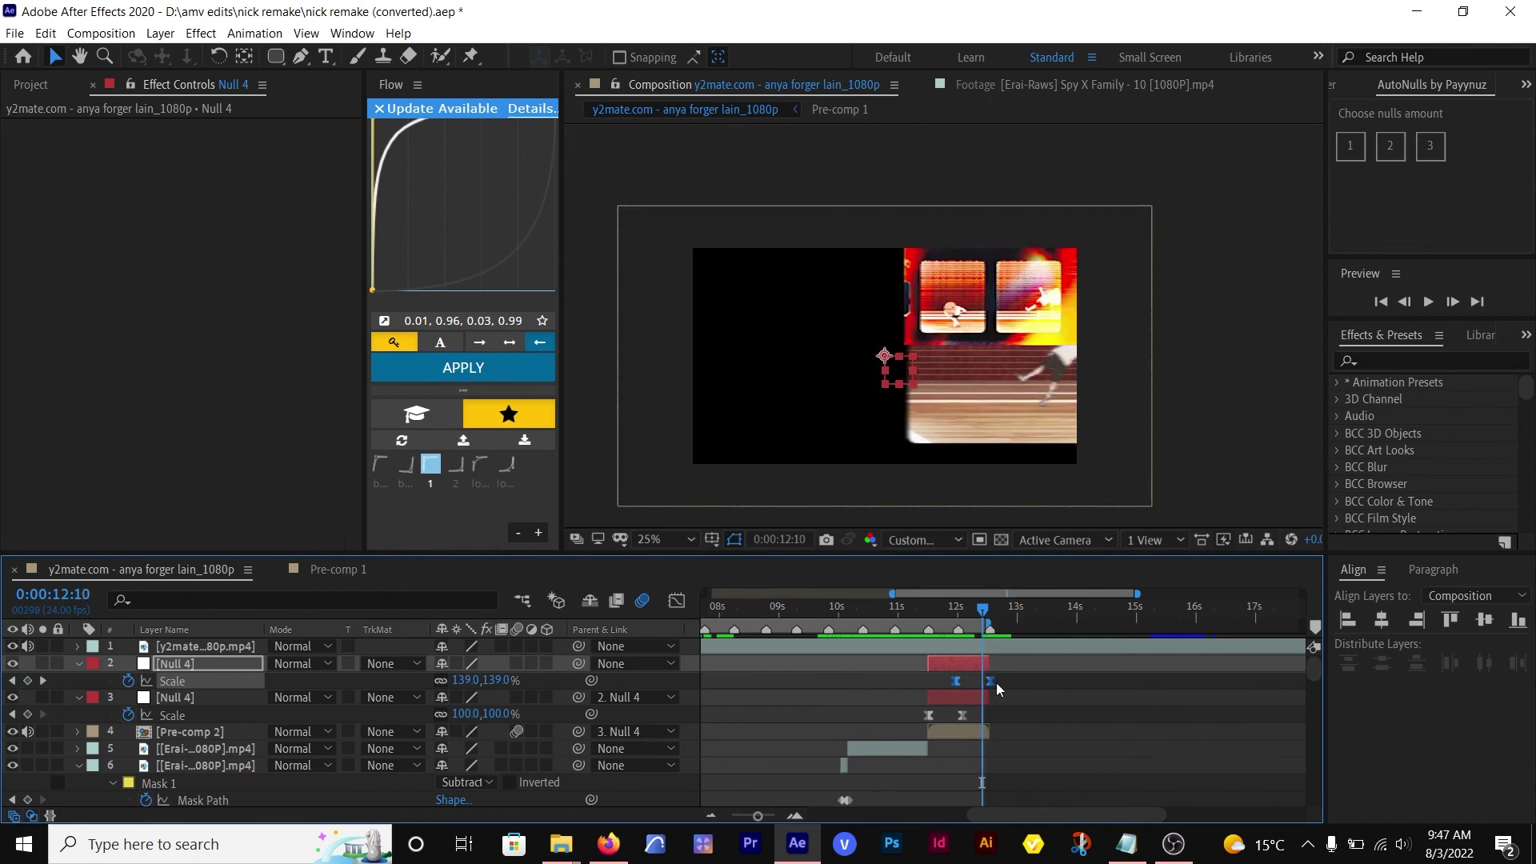
pyautogui.press('space')
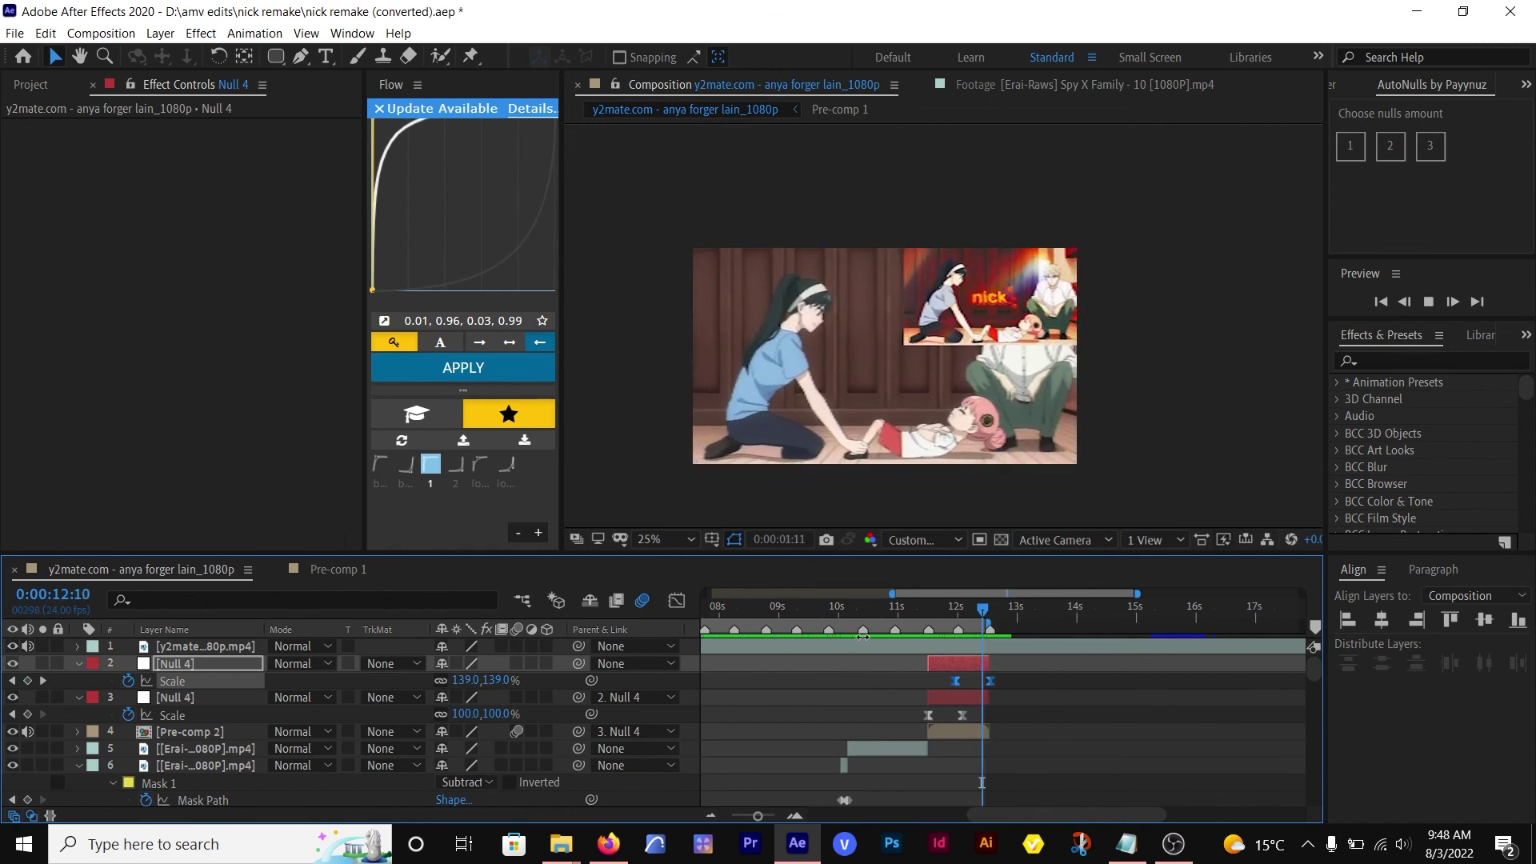